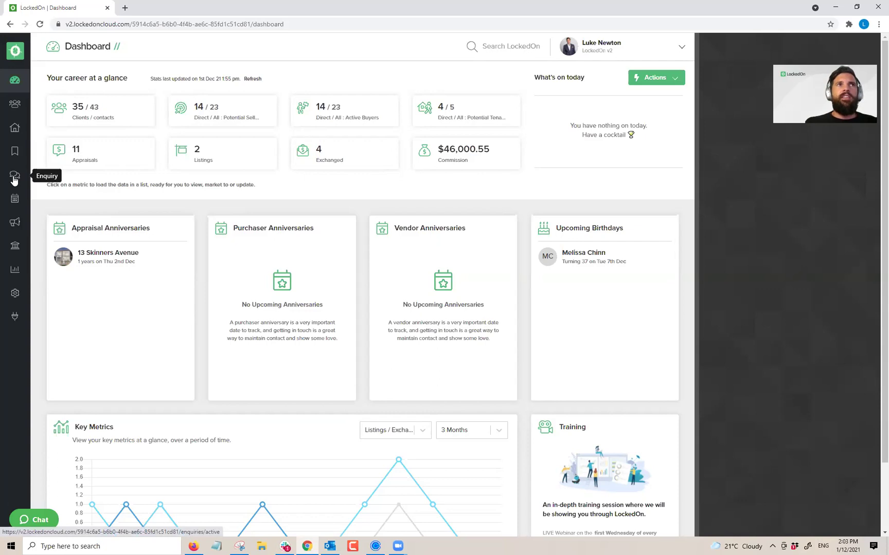
# Step: Glance at the Add Client form under Clients, then switch to the Enquiries page
pyautogui.click(16, 107)
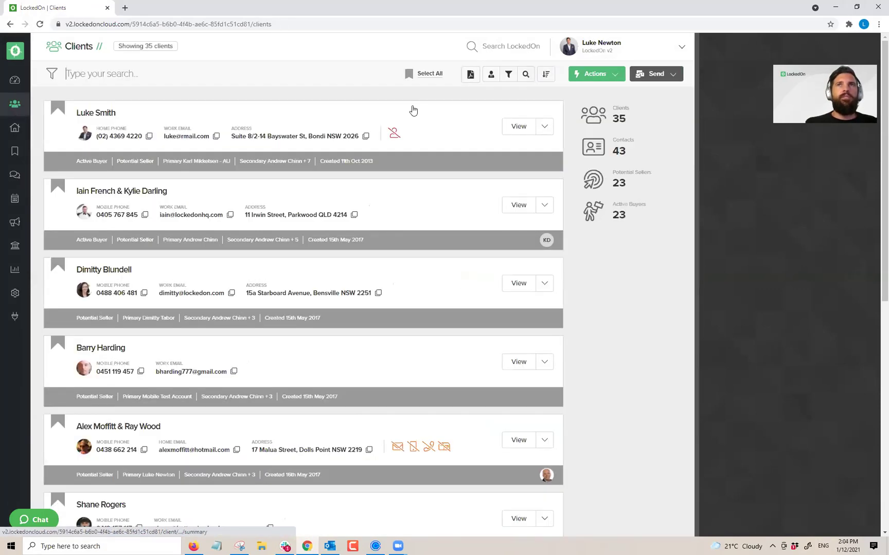
pyautogui.click(595, 73)
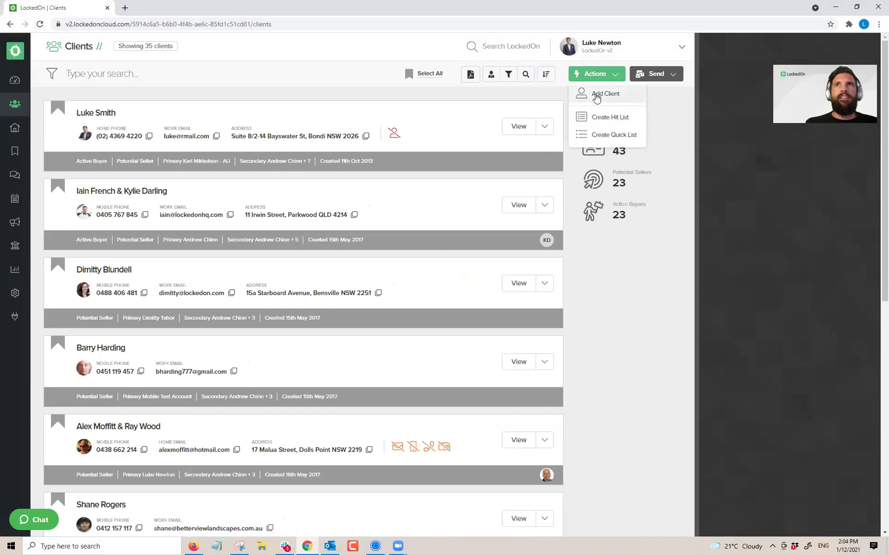
pyautogui.click(596, 95)
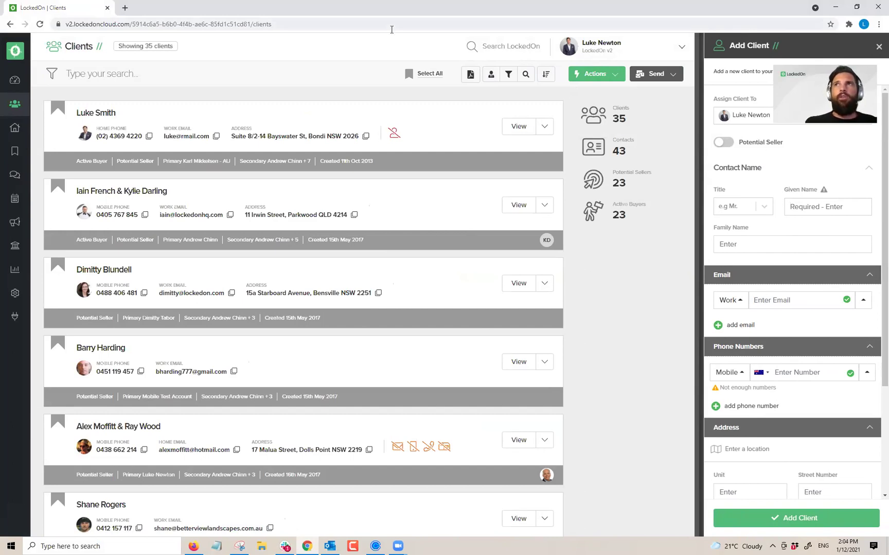
pyautogui.press('Escape')
pyautogui.click(15, 174)
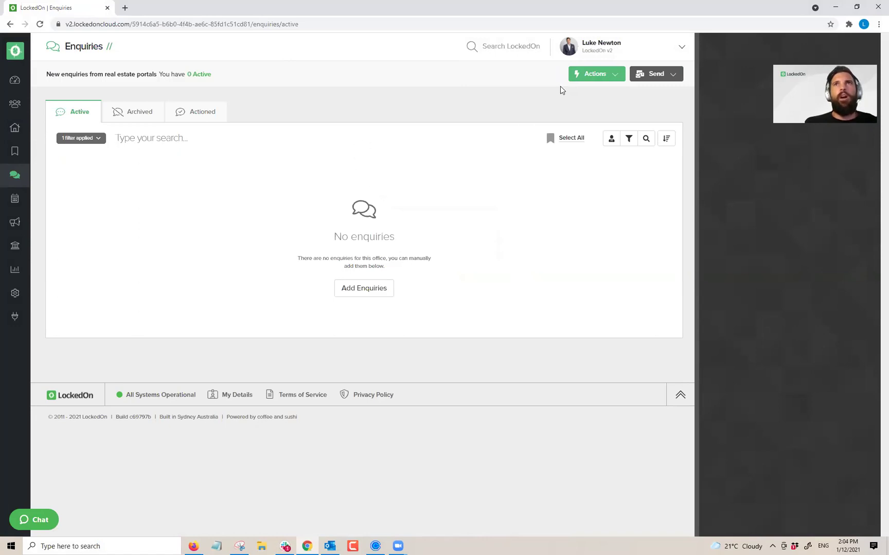
pyautogui.click(583, 73)
pyautogui.click(635, 111)
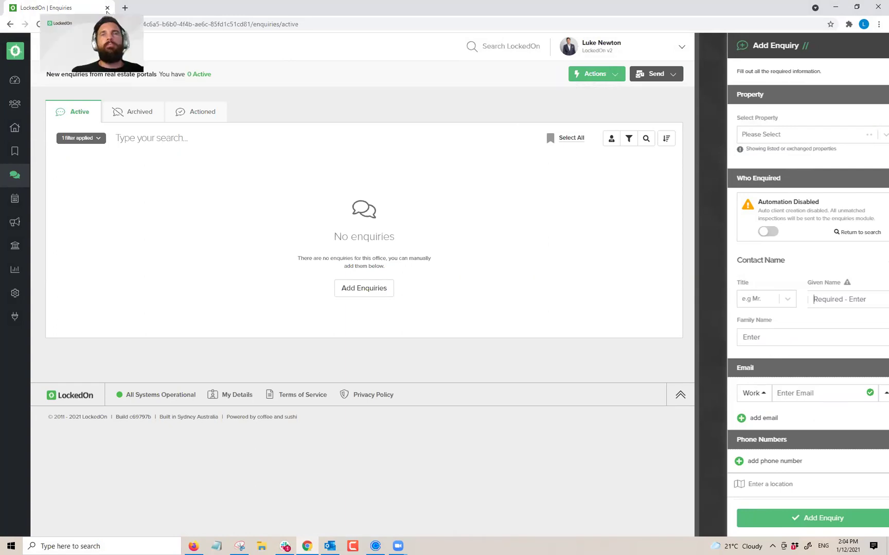
pyautogui.click(755, 135)
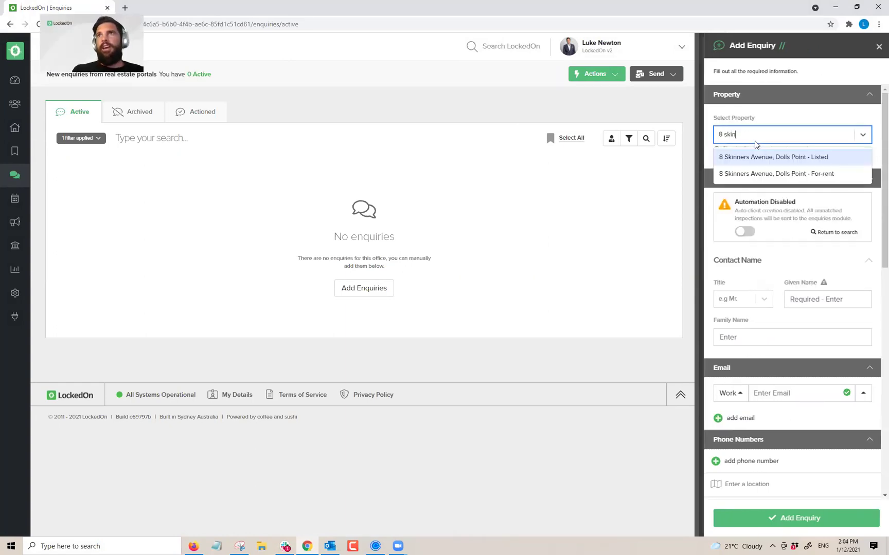
pyautogui.click(776, 161)
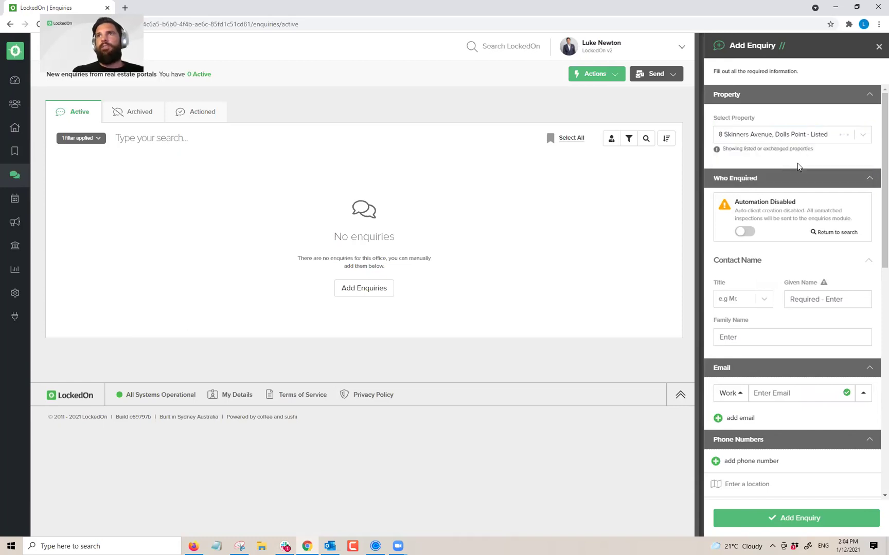
# Step: Enter the enquirer's given name, family name and email address
pyautogui.click(798, 303)
pyautogui.press('Tab')
pyautogui.press('Tab')
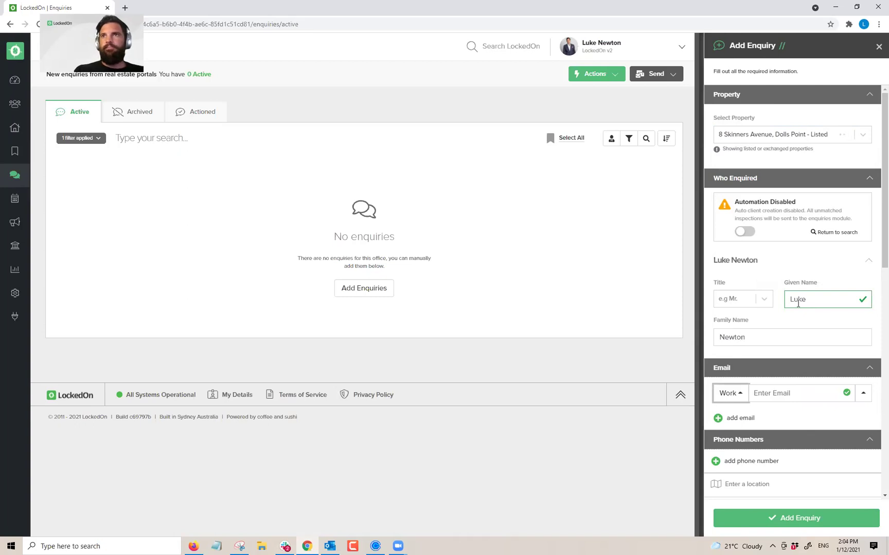
pyautogui.click(774, 394)
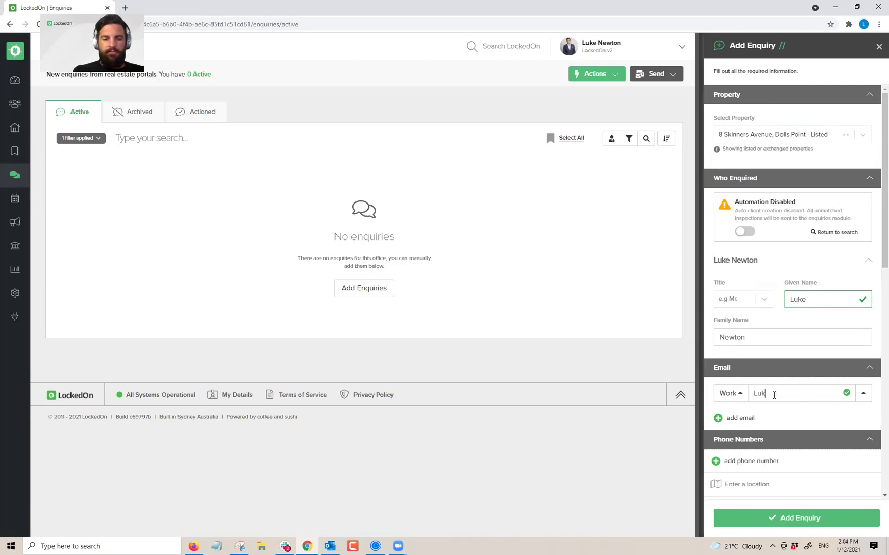
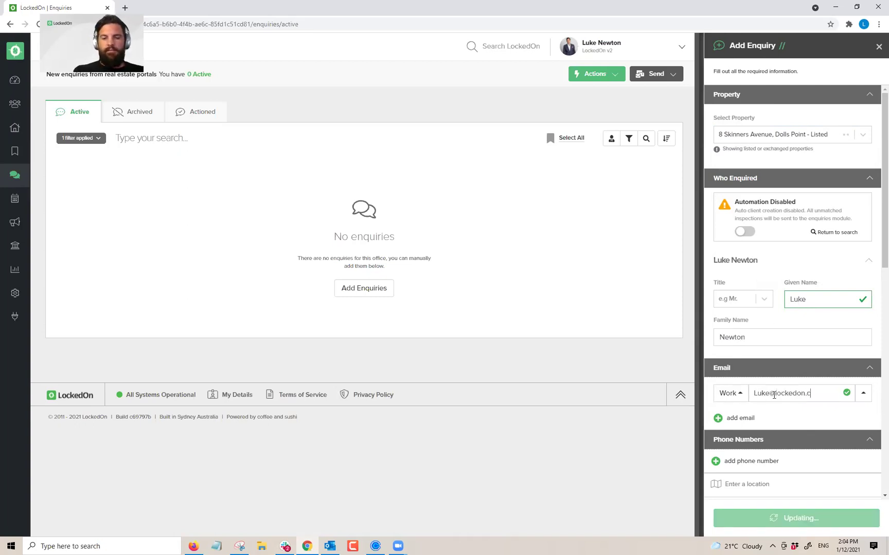
# Step: Add the enquirer's mobile number, set referral source to Domain, add a Price note, and save
pyautogui.scroll(-3, 751, 366)
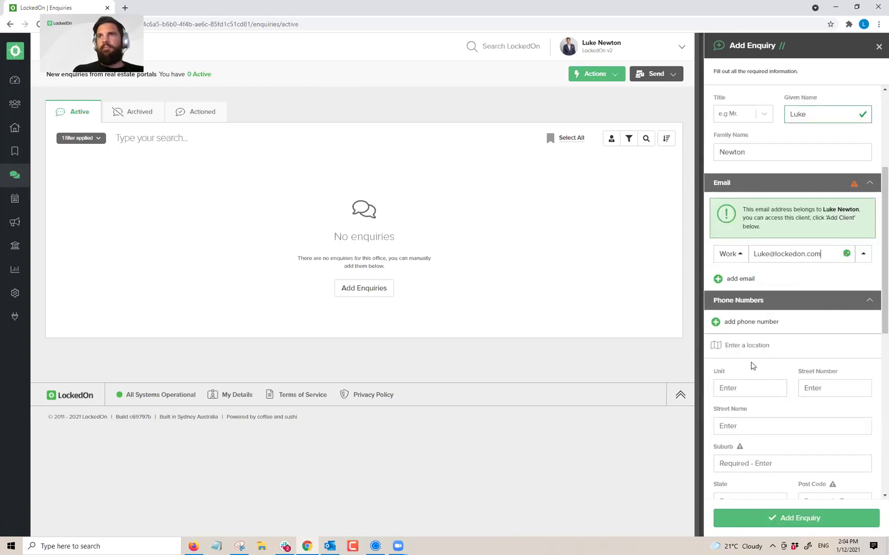
pyautogui.click(752, 324)
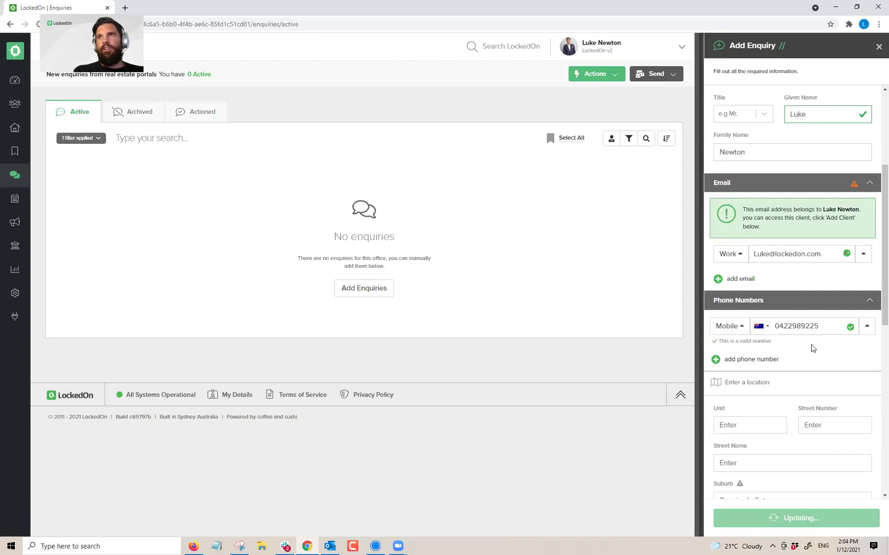
pyautogui.scroll(-2, 799, 302)
pyautogui.scroll(-7, 800, 301)
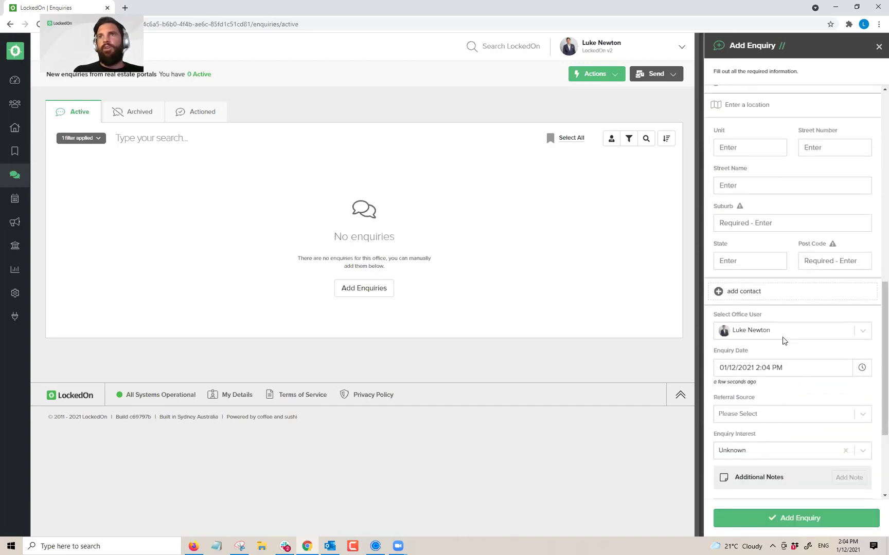
pyautogui.click(738, 277)
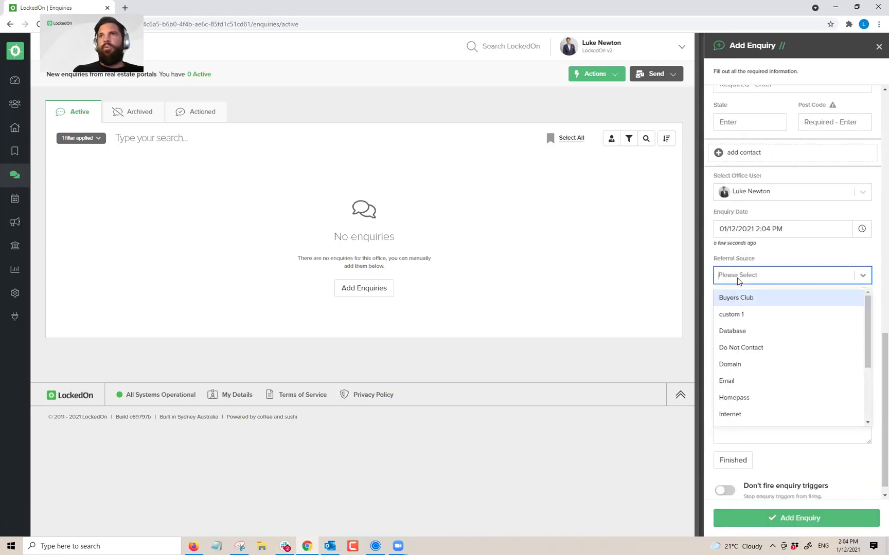
pyautogui.click(729, 366)
pyautogui.click(750, 379)
pyautogui.write('Price')
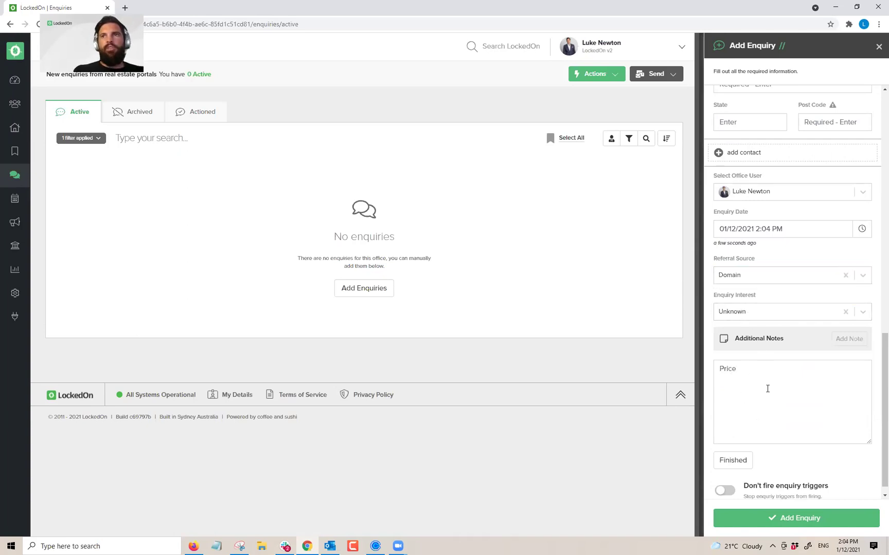
pyautogui.click(792, 518)
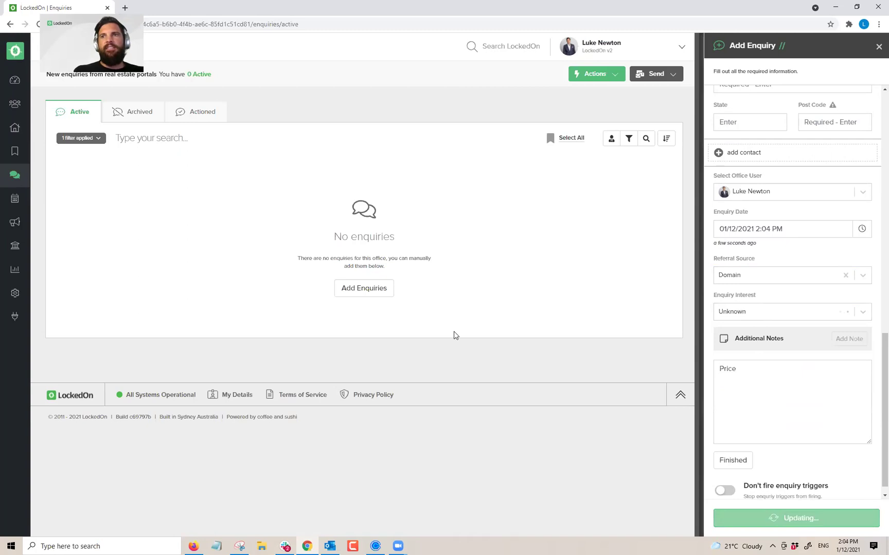
# Step: Dismiss the LockedOn Plus welcome, refresh dashboard figures, and review the one enquiry needing processing
pyautogui.click(15, 81)
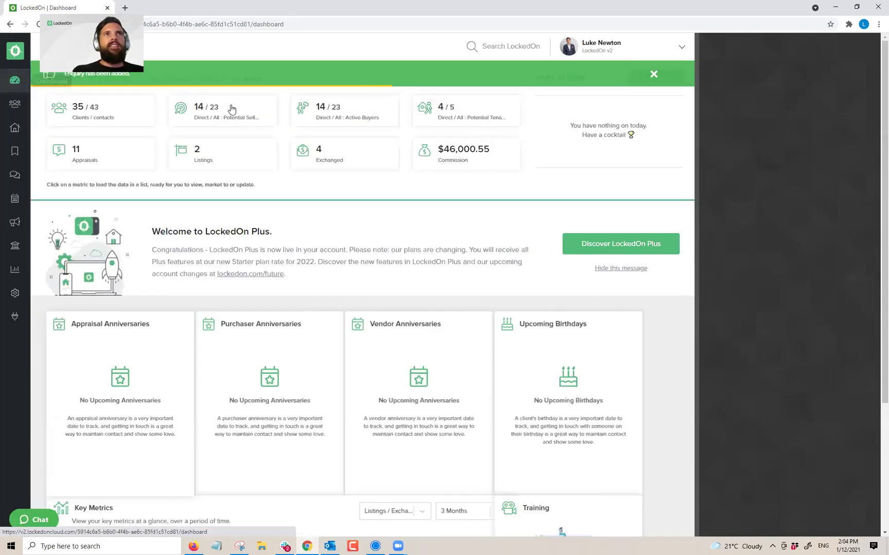
pyautogui.click(607, 269)
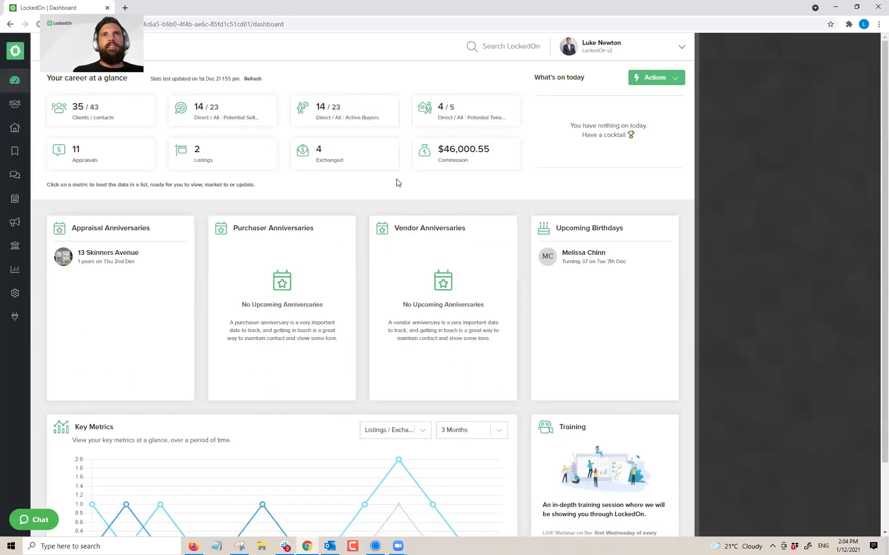
pyautogui.click(246, 80)
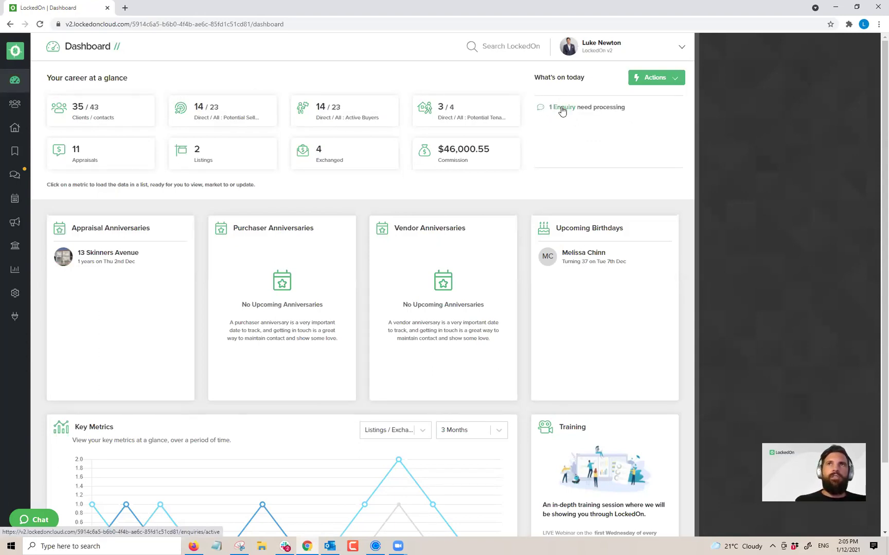
pyautogui.click(562, 108)
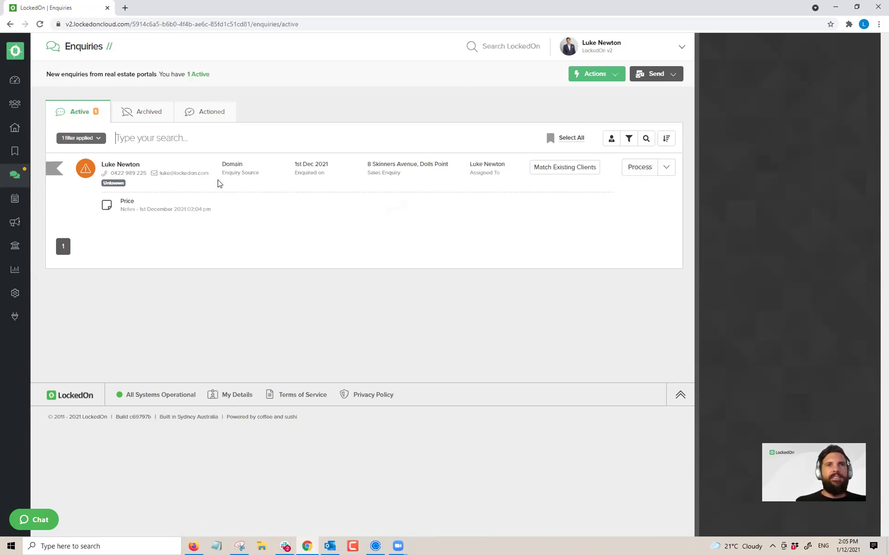
pyautogui.click(612, 47)
# Step: Toggle Create Clients Automatically in the office Settings, then return to Enquiries
pyautogui.click(609, 107)
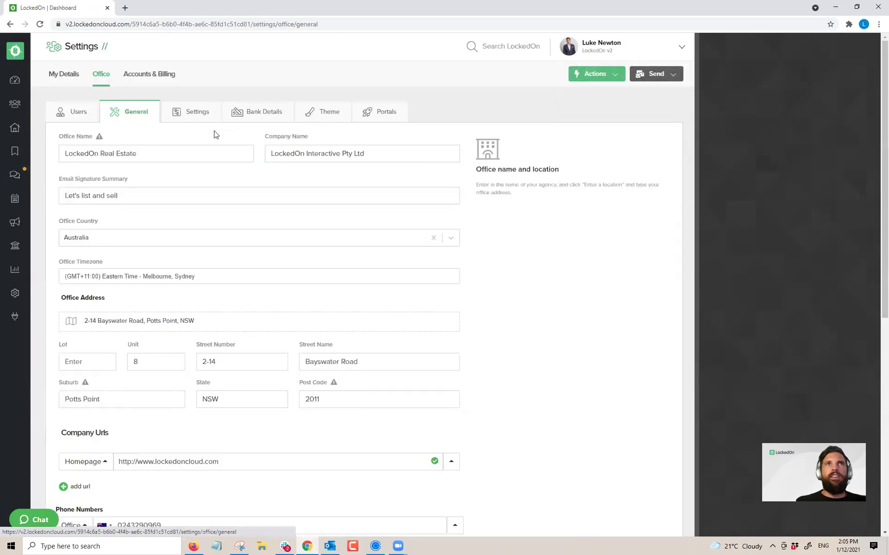
pyautogui.click(186, 114)
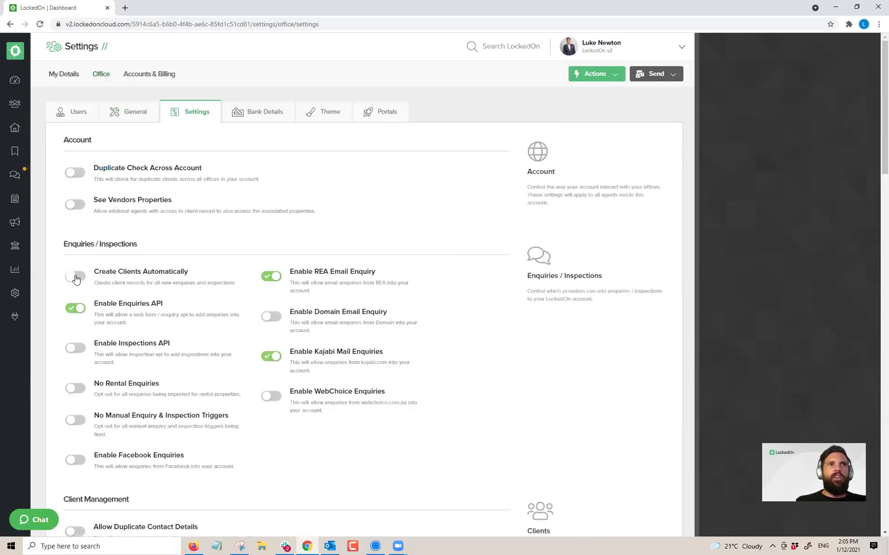
pyautogui.click(74, 276)
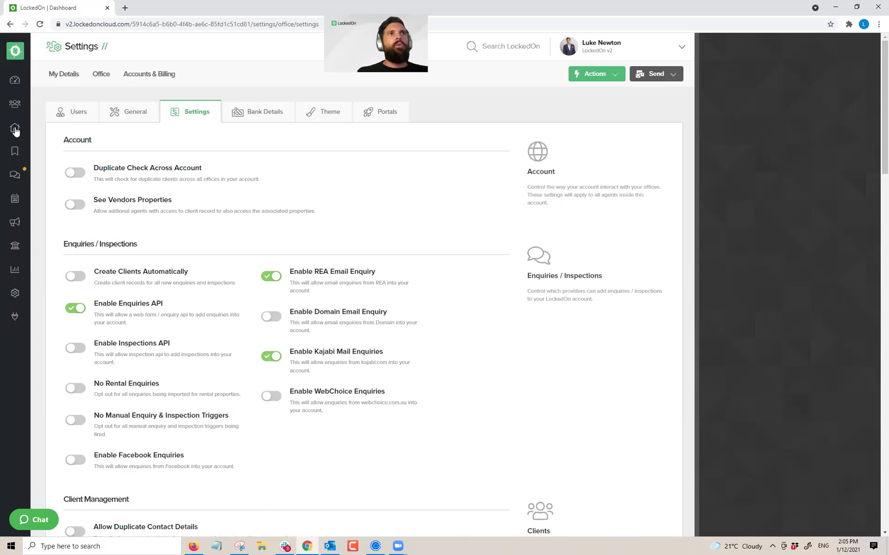
pyautogui.click(15, 174)
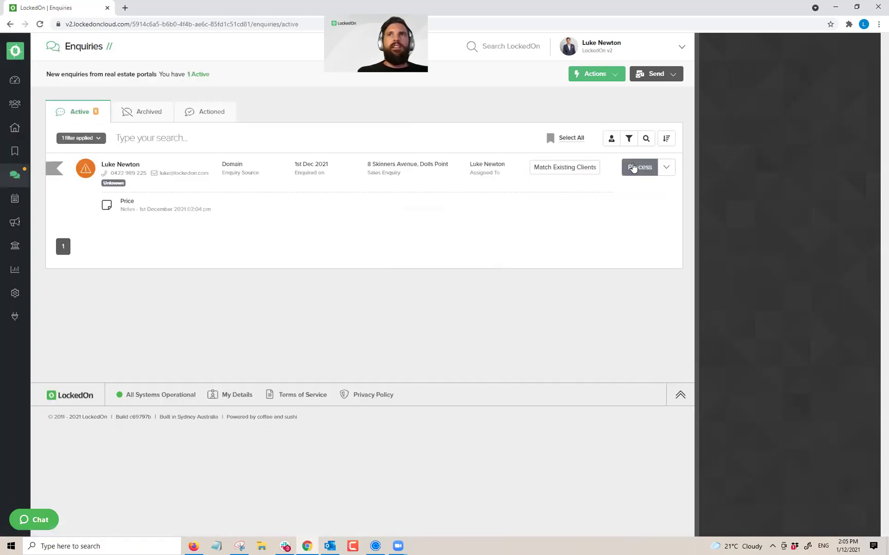
# Step: Convert the Skinners Avenue enquiry into a client and view their Buyer criteria tab
pyautogui.click(633, 167)
pyautogui.click(298, 274)
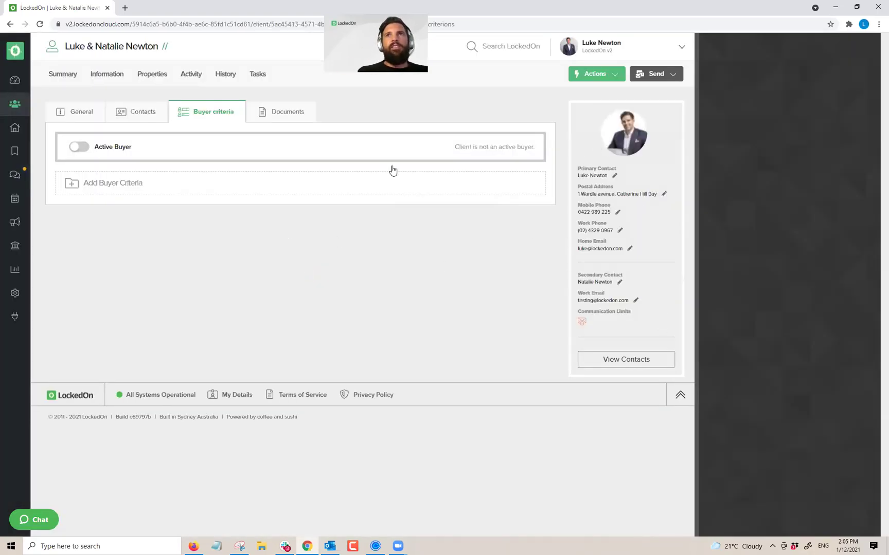
pyautogui.click(57, 77)
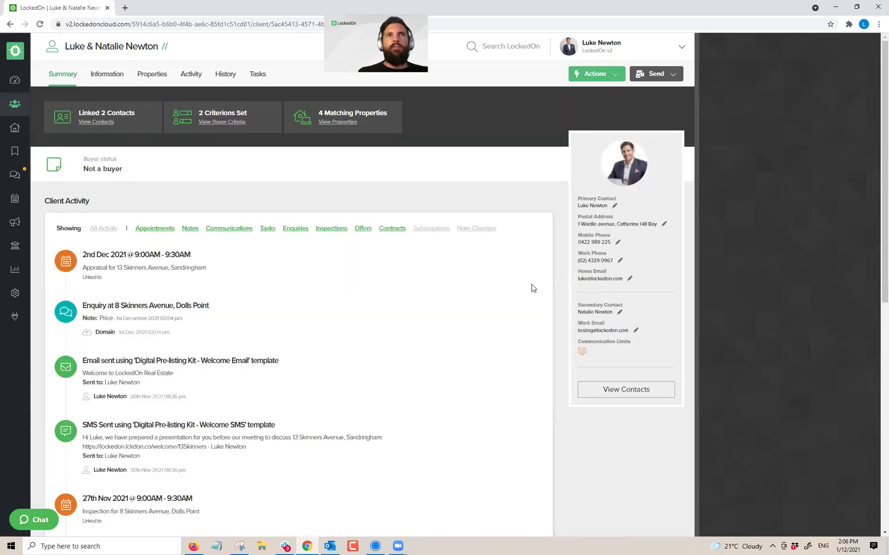
pyautogui.scroll(-9, 565, 267)
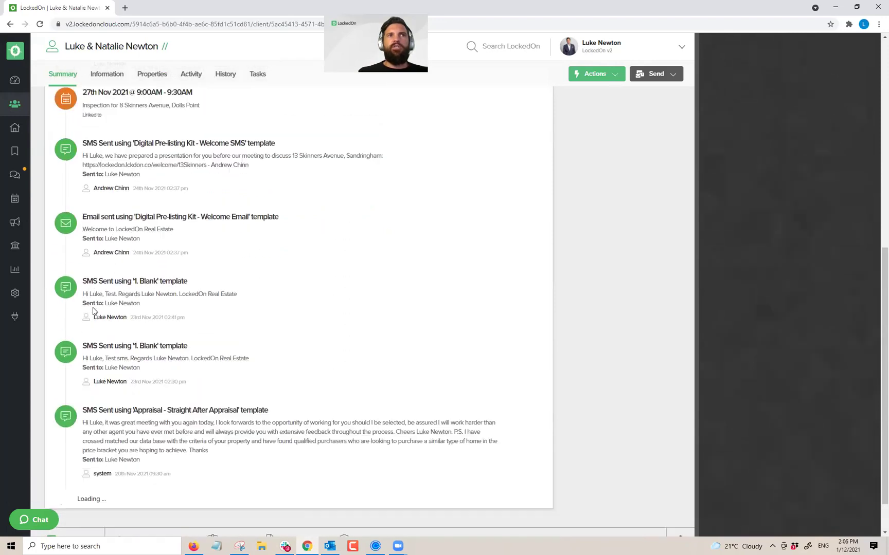
pyautogui.scroll(10, 94, 311)
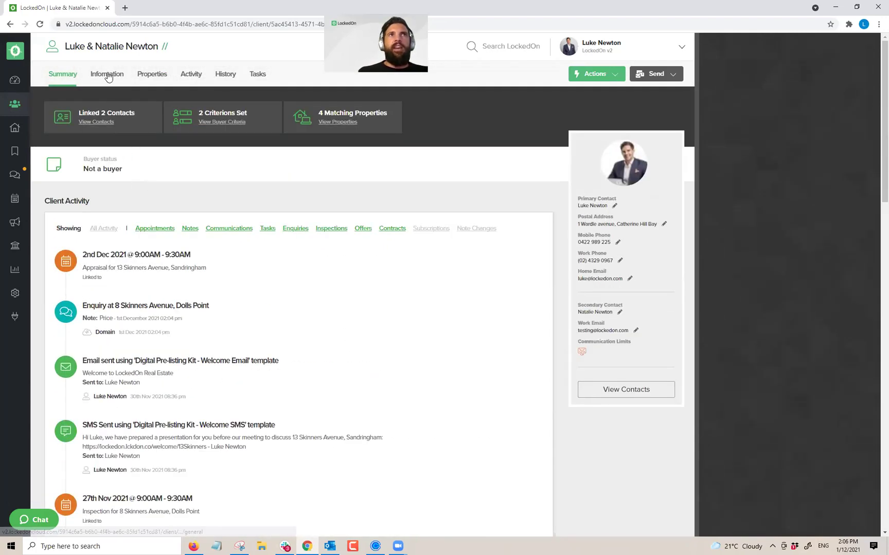
pyautogui.click(108, 75)
pyautogui.click(204, 112)
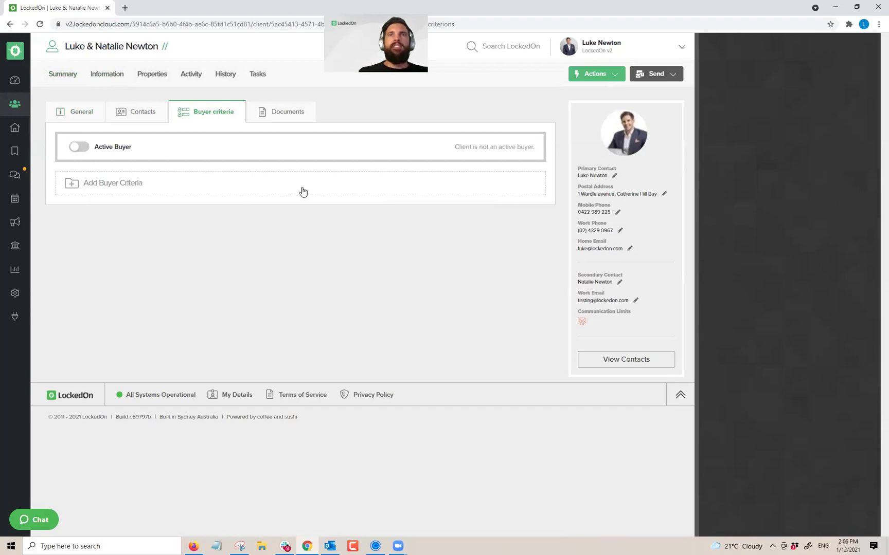
# Step: Make the client an active buyer wanting a House with 2 bedrooms, 1 bathroom, 1 garage
pyautogui.click(89, 149)
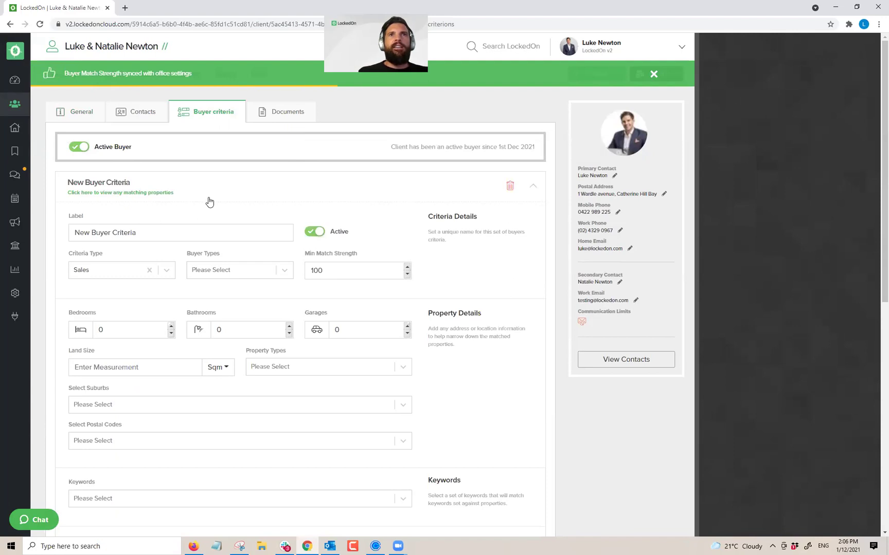
pyautogui.scroll(-2, 208, 201)
pyautogui.click(172, 233)
pyautogui.click(172, 233)
pyautogui.click(289, 233)
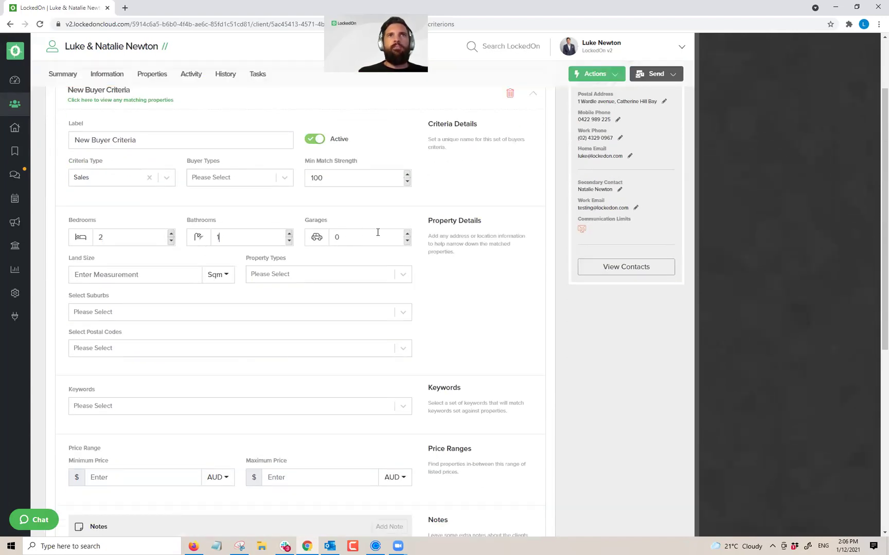
pyautogui.click(406, 234)
pyautogui.click(290, 274)
pyautogui.write('house')
pyautogui.click(261, 300)
# Step: Set the maximum price to 2000000 and save the buyer criteria
pyautogui.click(289, 478)
pyautogui.write('2000000')
pyautogui.scroll(-5, 119, 434)
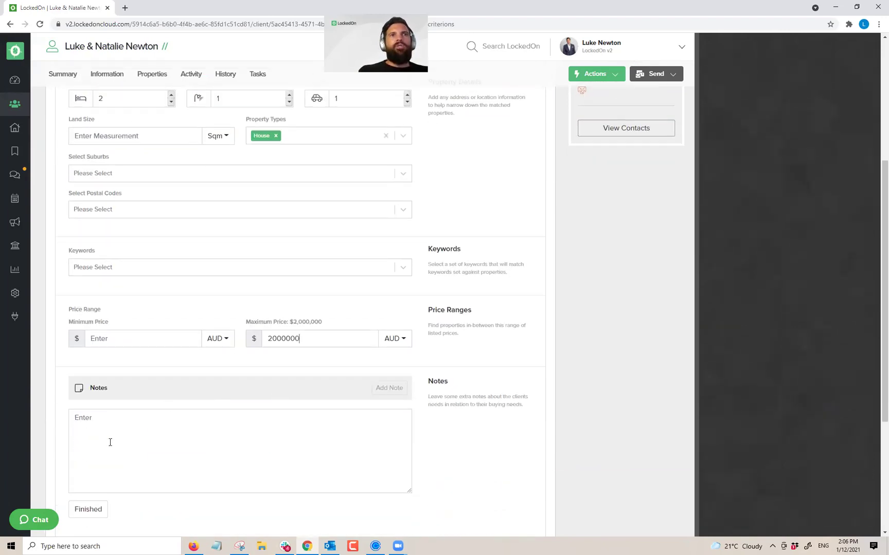
pyautogui.click(103, 464)
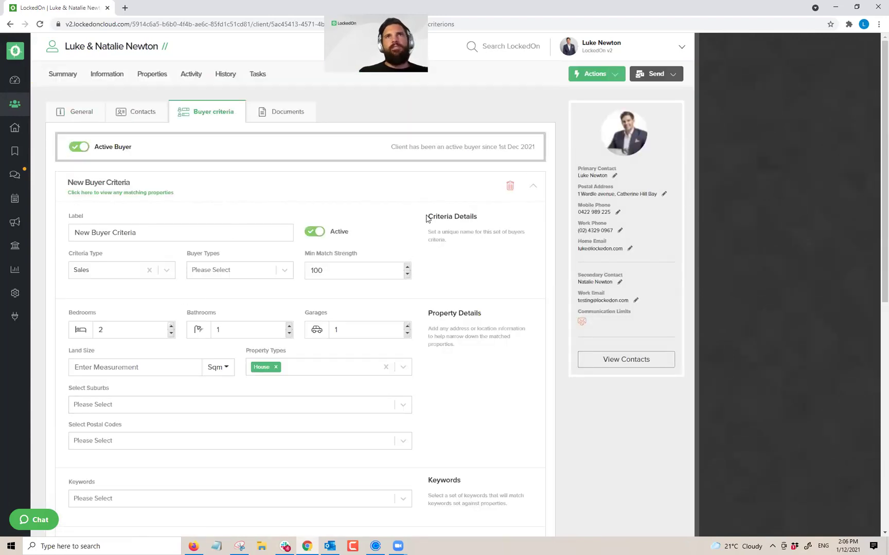
pyautogui.click(154, 119)
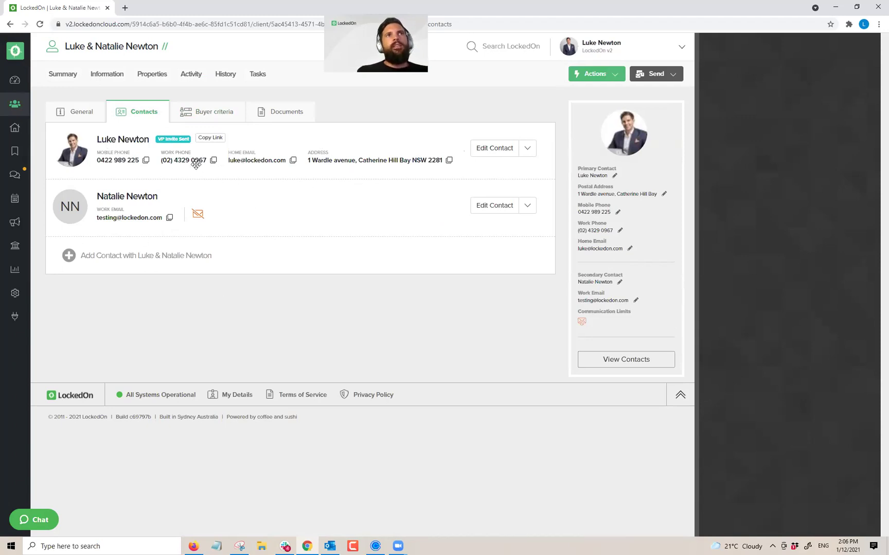
# Step: Browse the client's Buyer criteria, History, Activity, Summary and Tasks tabs, ending on Email history
pyautogui.click(201, 120)
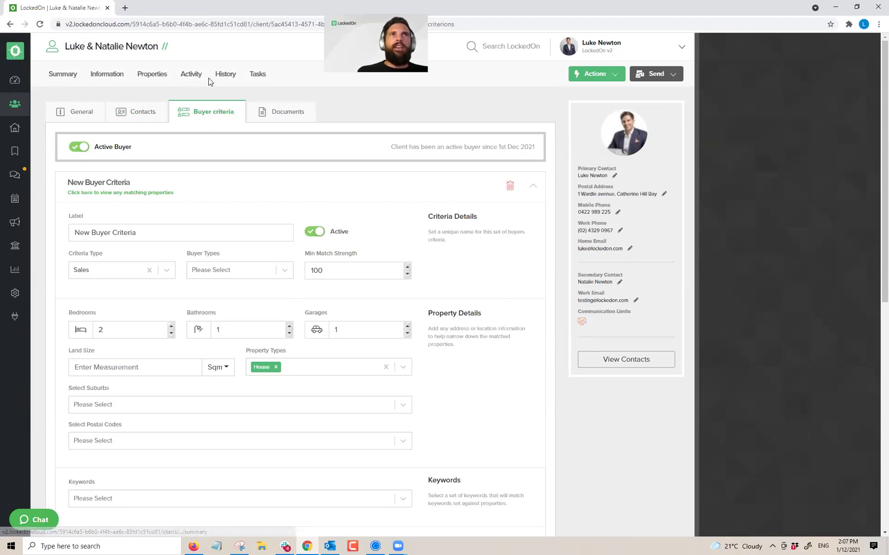
pyautogui.click(226, 75)
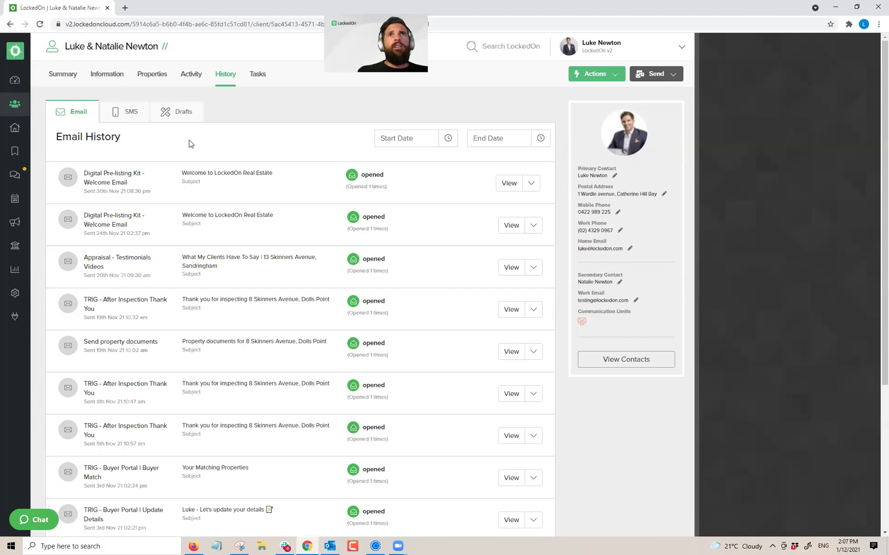
pyautogui.click(185, 78)
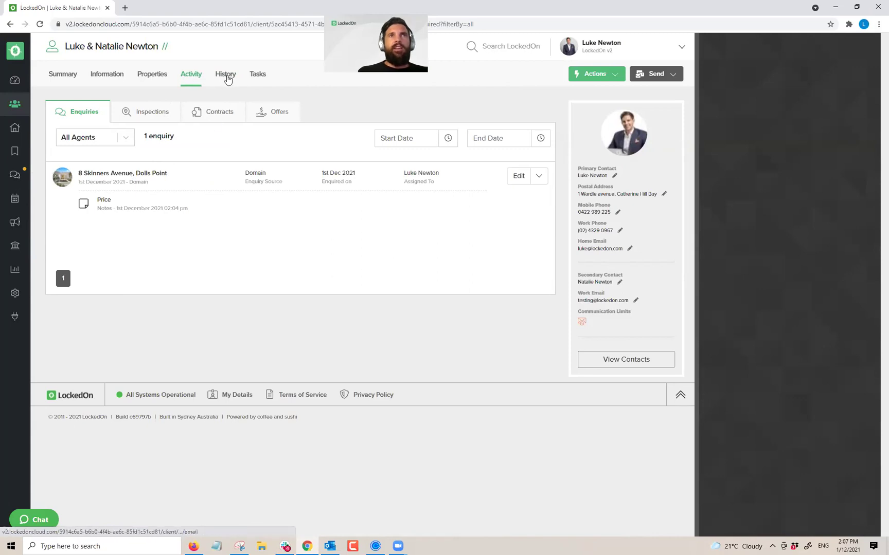
pyautogui.click(63, 76)
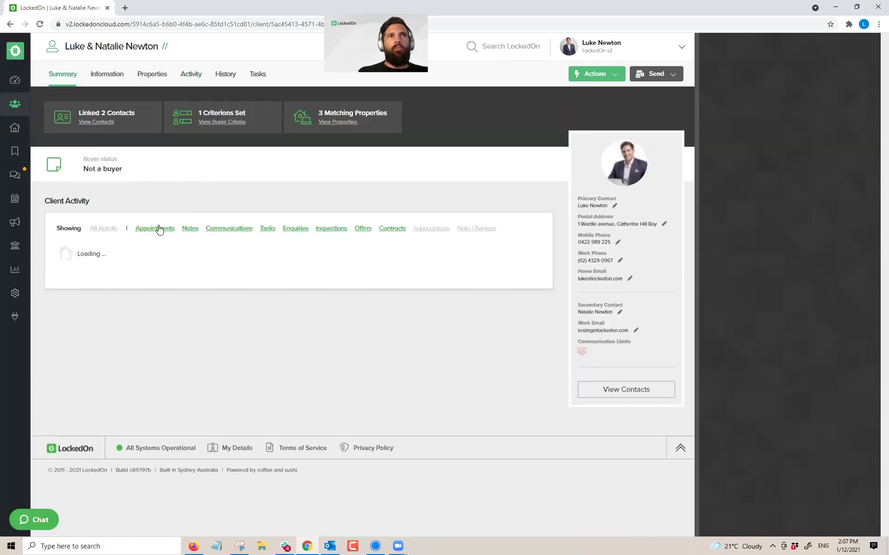
pyautogui.click(257, 75)
pyautogui.click(218, 76)
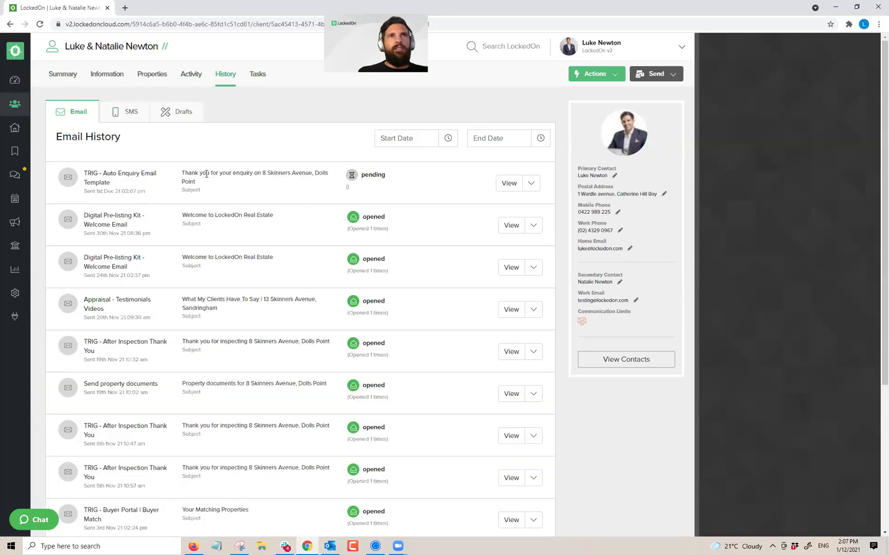
pyautogui.click(508, 184)
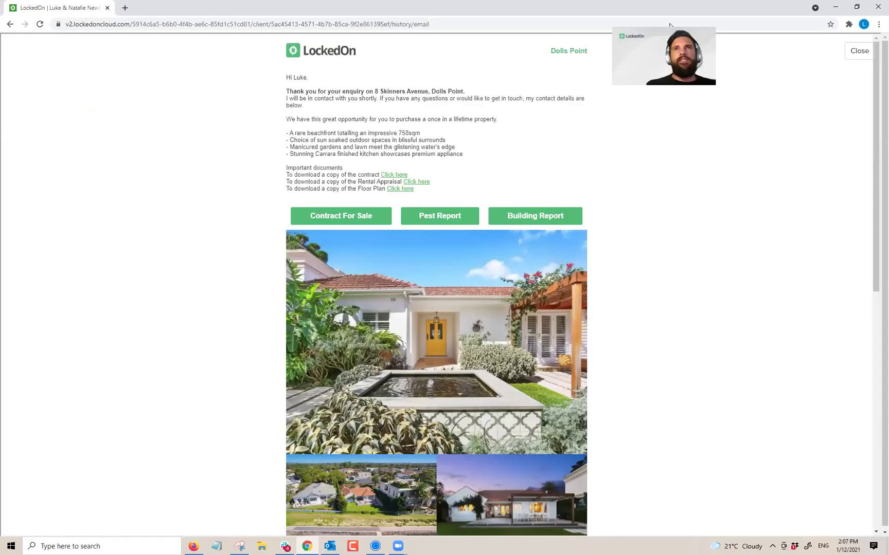
pyautogui.moveTo(304, 106); pyautogui.dragTo(286, 78)
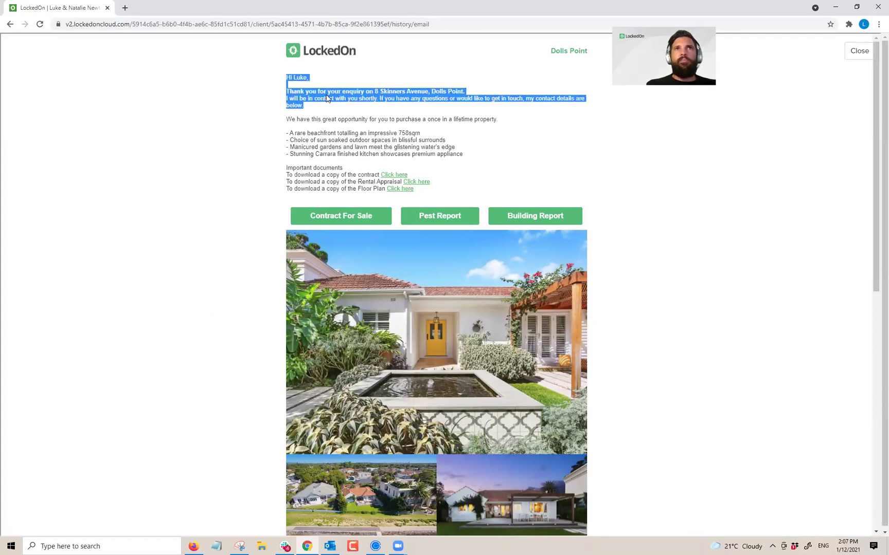
pyautogui.scroll(-5, 326, 96)
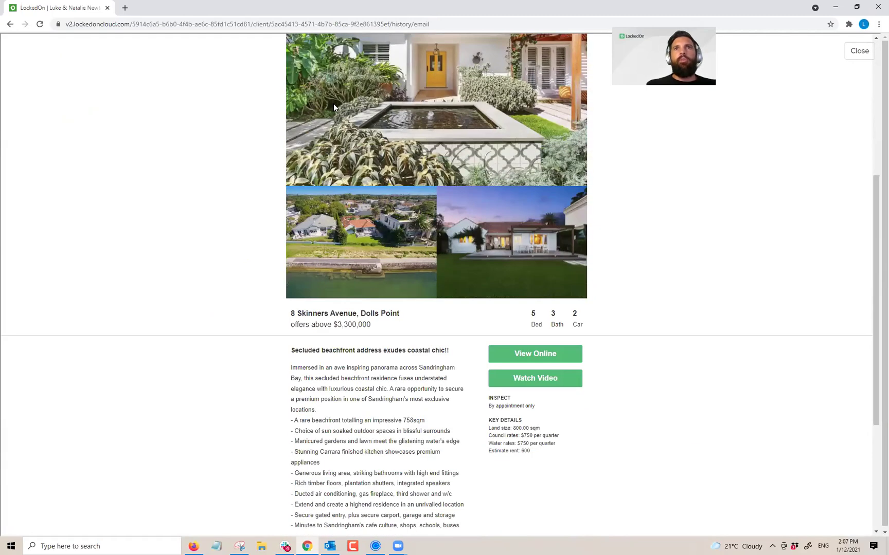
pyautogui.scroll(-4, 334, 104)
pyautogui.scroll(9, 335, 106)
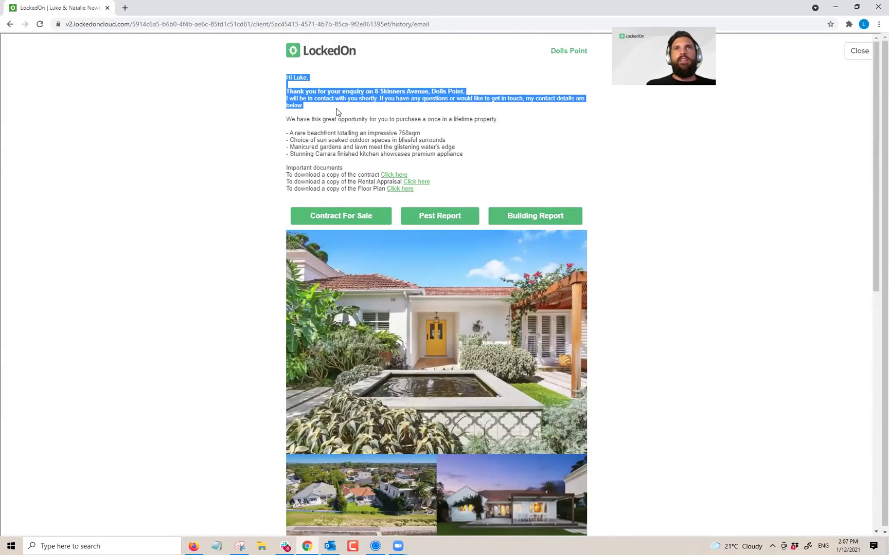
pyautogui.scroll(-9, 355, 135)
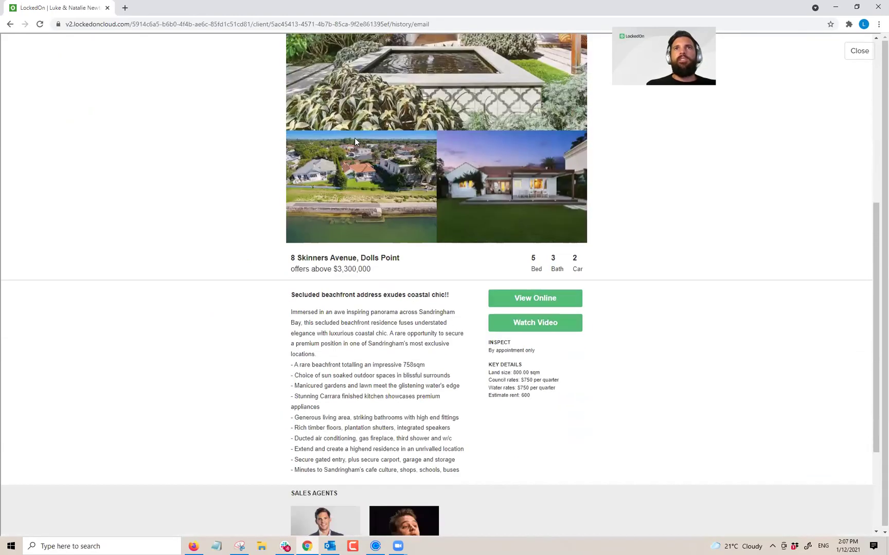
pyautogui.scroll(9, 373, 246)
pyautogui.click(298, 121)
# Step: Highlight the property pitch, Important documents links and greeting while reviewing the email
pyautogui.moveTo(288, 119); pyautogui.dragTo(518, 156)
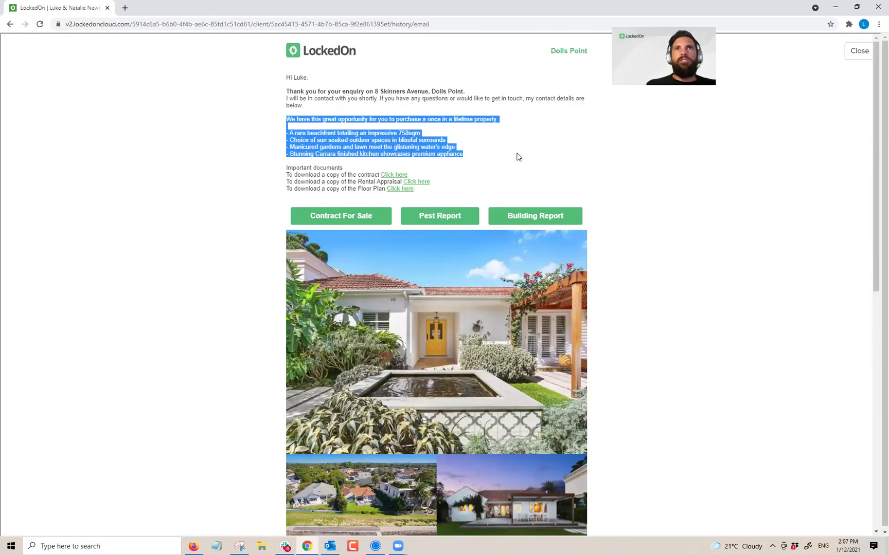
pyautogui.click(478, 156)
pyautogui.moveTo(287, 167); pyautogui.dragTo(352, 170)
pyautogui.moveTo(425, 175); pyautogui.dragTo(445, 192)
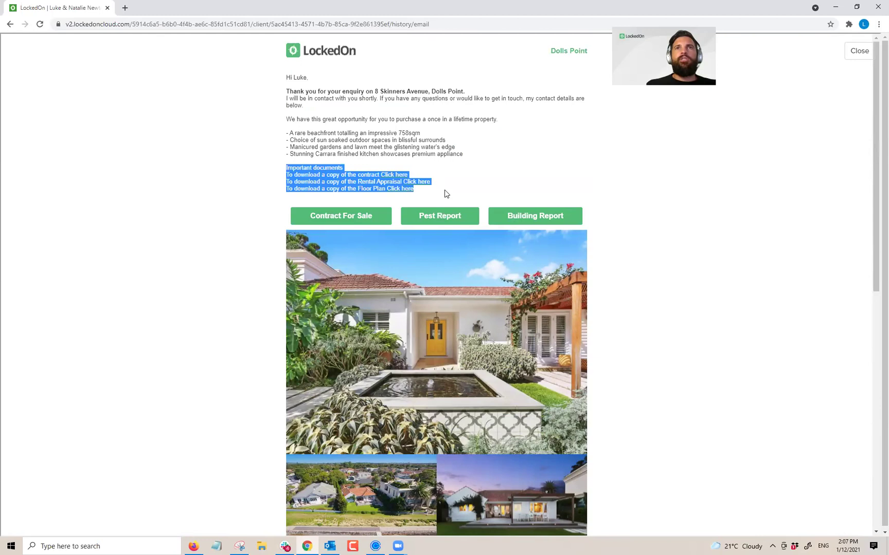
pyautogui.click(447, 194)
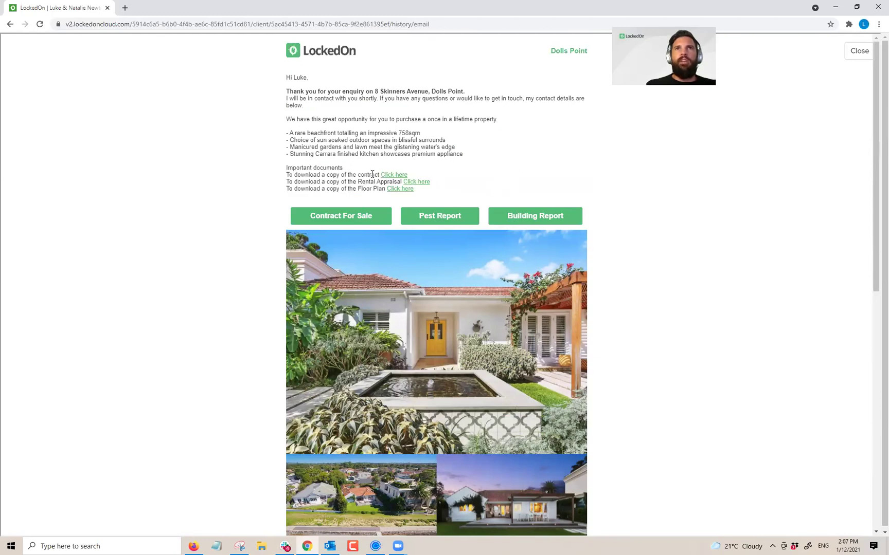
pyautogui.moveTo(285, 77); pyautogui.dragTo(369, 172)
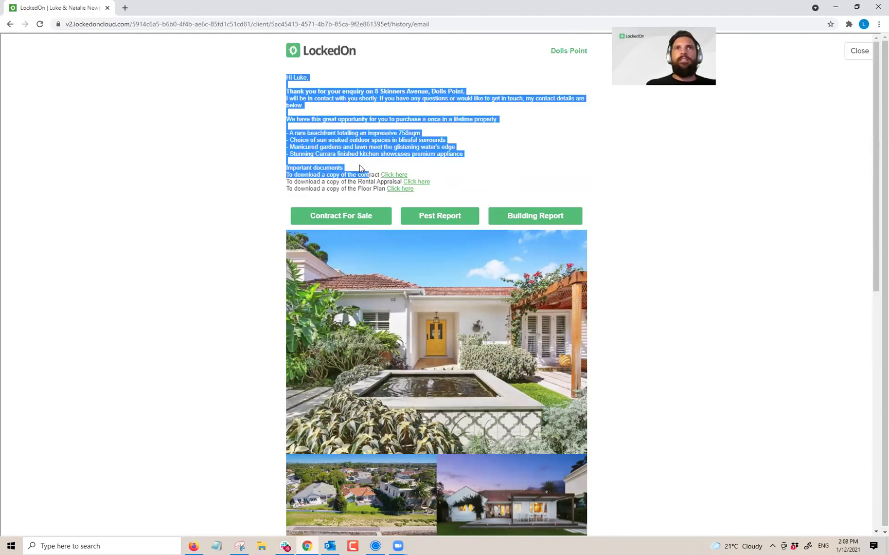
pyautogui.click(305, 170)
pyautogui.moveTo(289, 167); pyautogui.dragTo(444, 195)
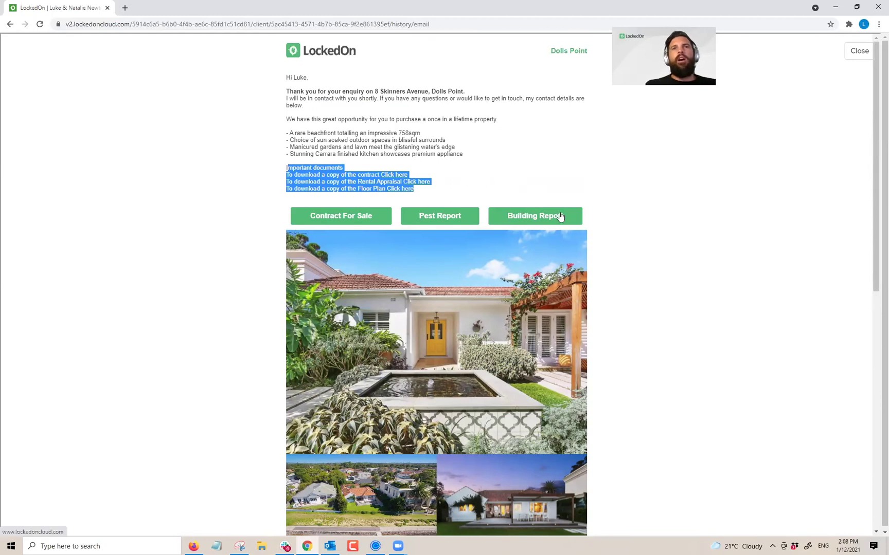
pyautogui.scroll(-5, 560, 219)
pyautogui.scroll(-3, 559, 208)
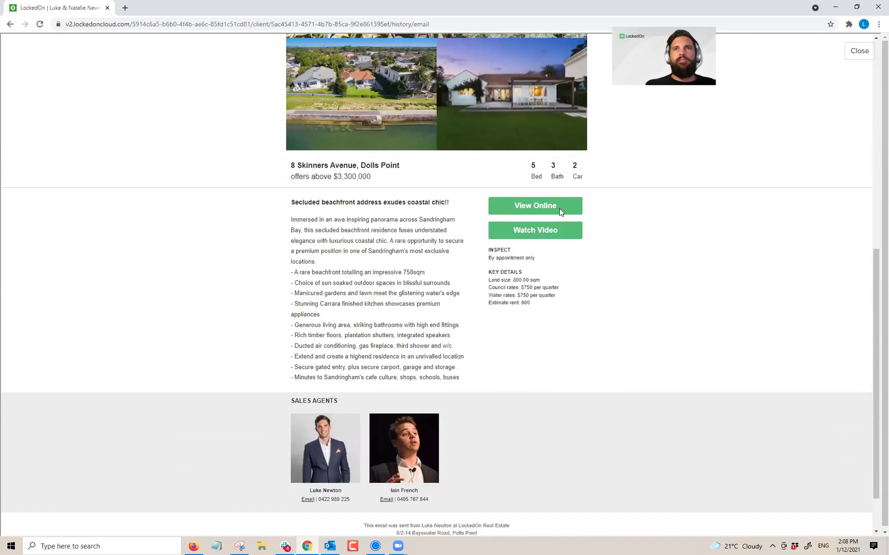
pyautogui.scroll(8, 560, 208)
pyautogui.moveTo(324, 108); pyautogui.dragTo(282, 94)
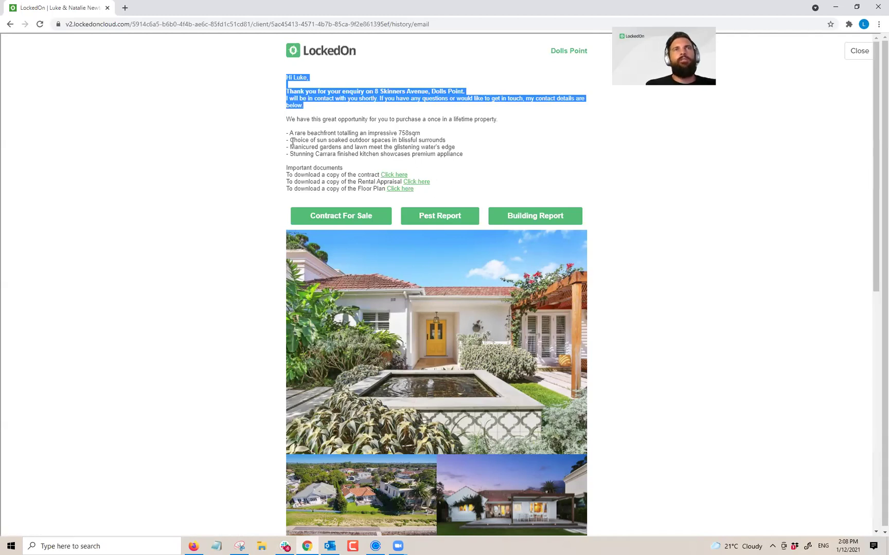
pyautogui.click(446, 146)
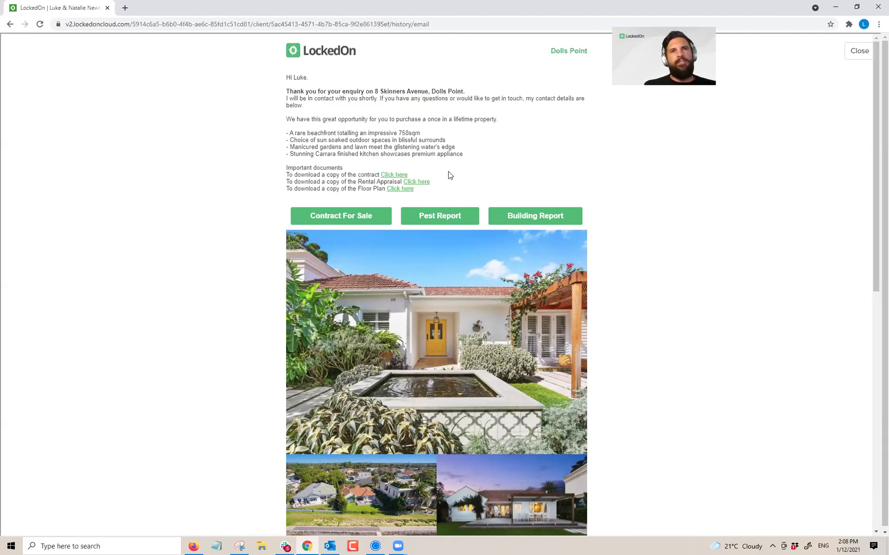
pyautogui.scroll(-8, 448, 175)
pyautogui.scroll(10, 468, 281)
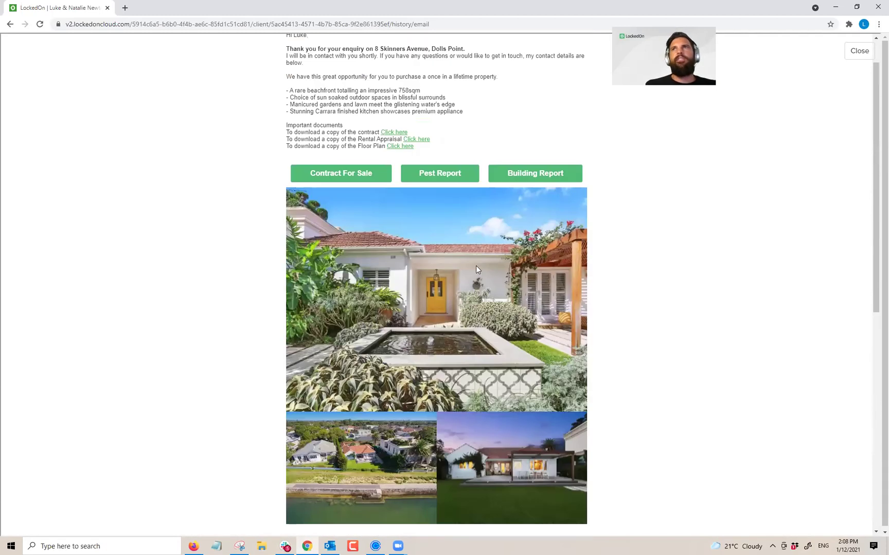
pyautogui.click(863, 59)
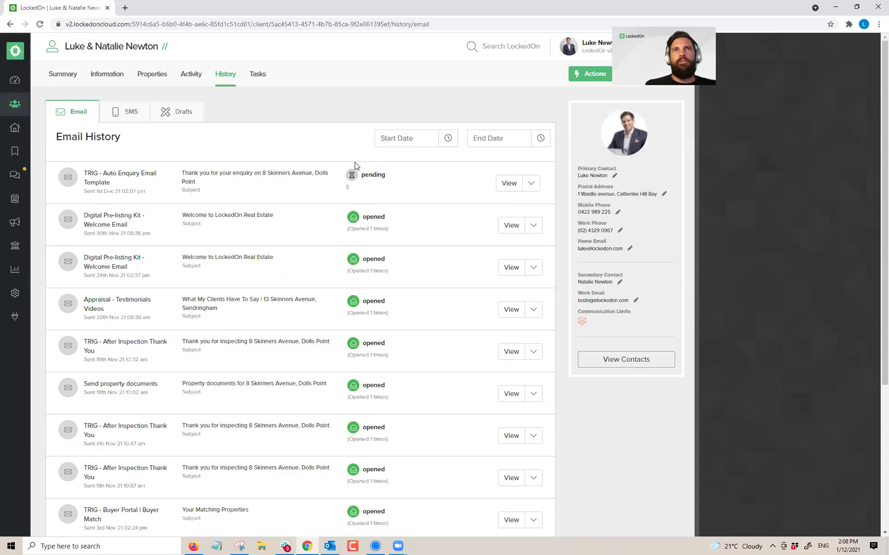
pyautogui.click(132, 116)
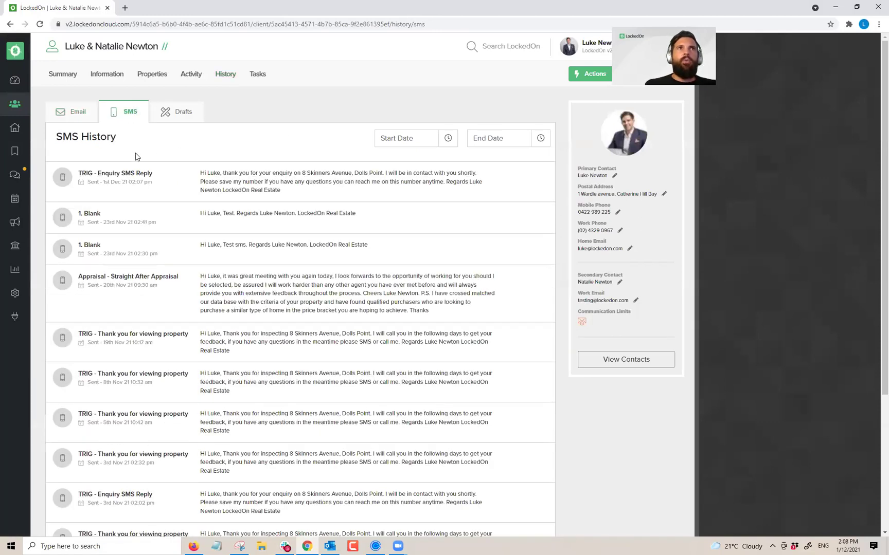
pyautogui.moveTo(279, 192); pyautogui.dragTo(201, 167)
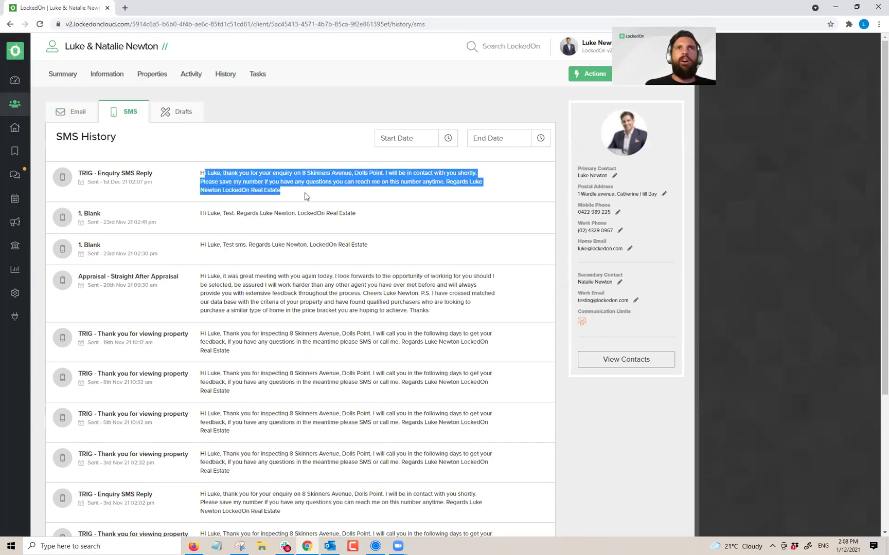
pyautogui.click(238, 182)
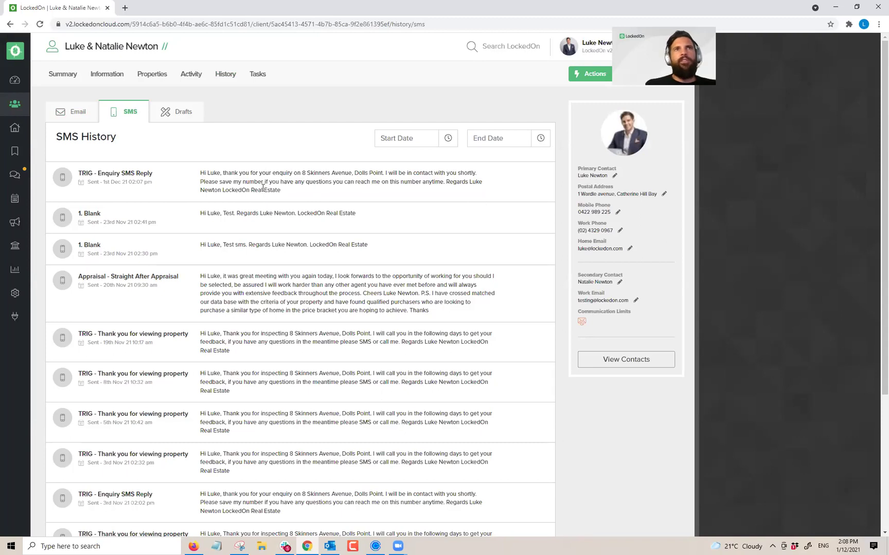
pyautogui.moveTo(223, 173); pyautogui.dragTo(483, 183)
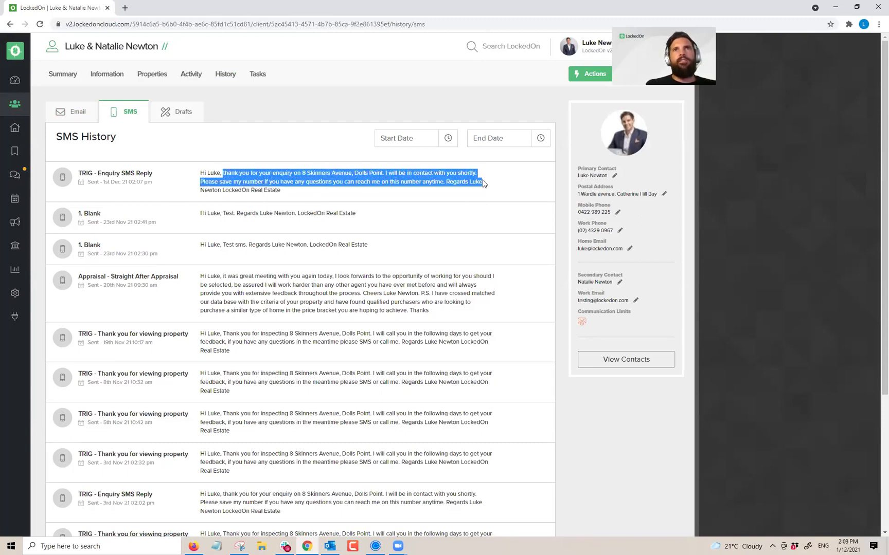
pyautogui.click(303, 194)
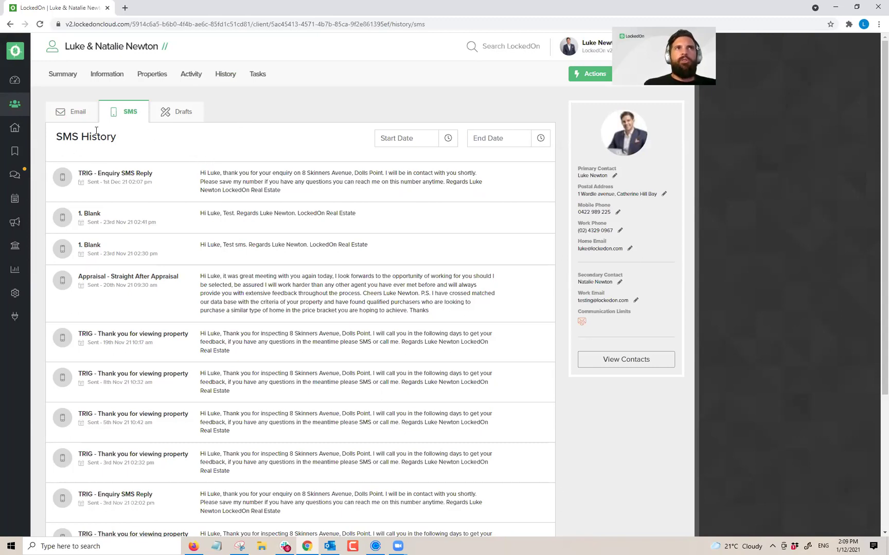
# Step: From Information > Buyer criteria, view the listings matching the client's new criteria
pyautogui.click(113, 75)
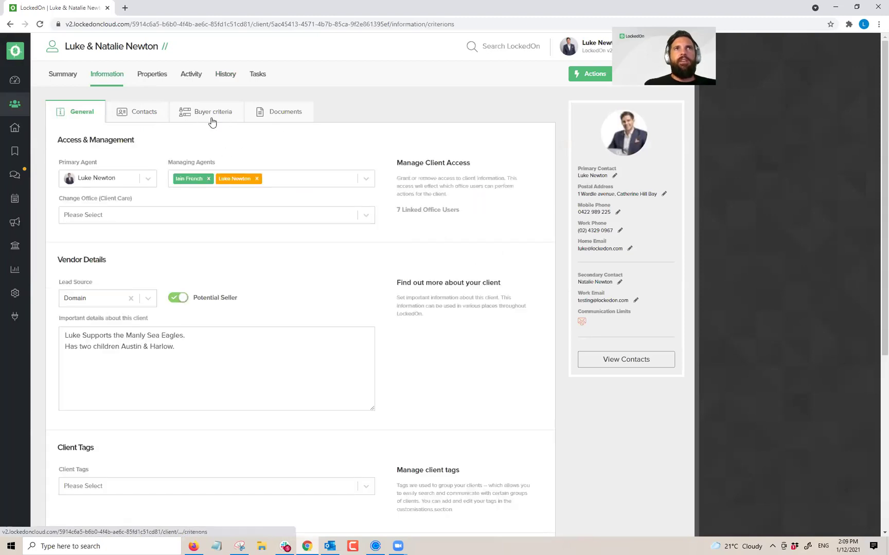
pyautogui.click(213, 118)
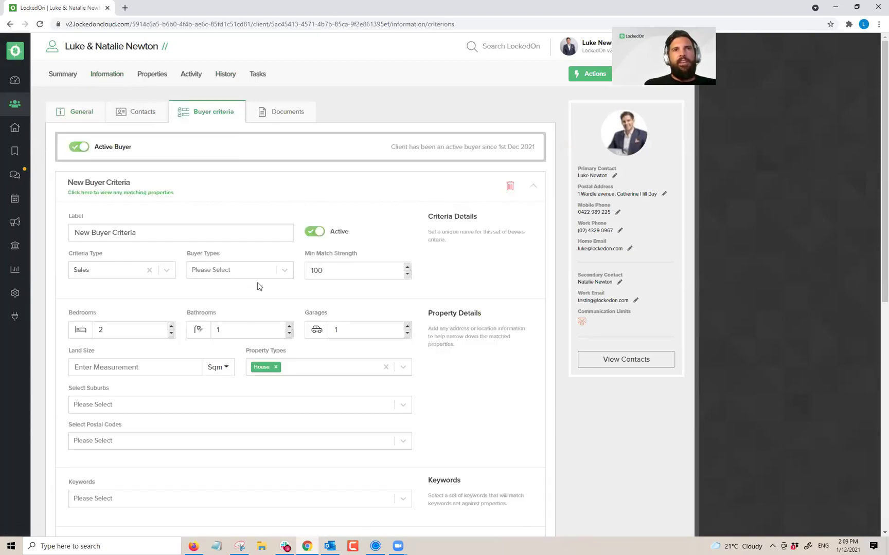
pyautogui.scroll(-2, 258, 283)
pyautogui.scroll(2, 257, 283)
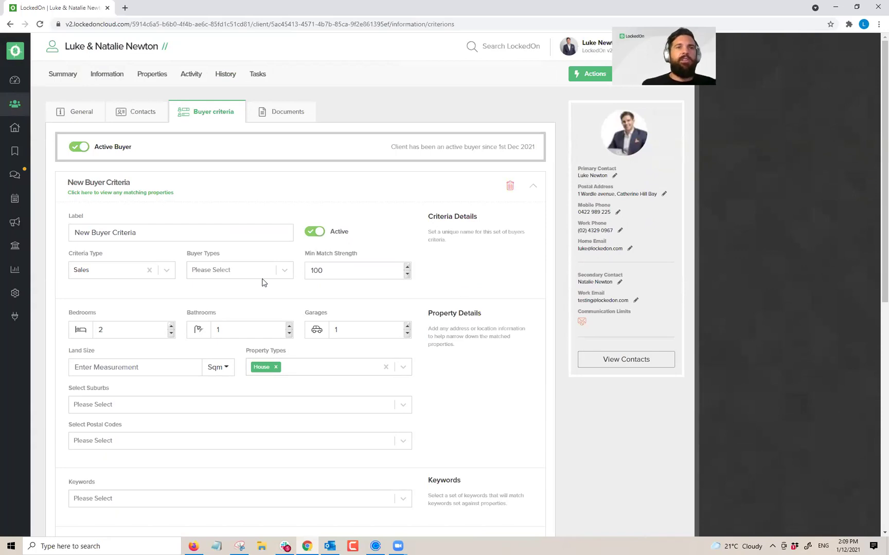
pyautogui.click(115, 192)
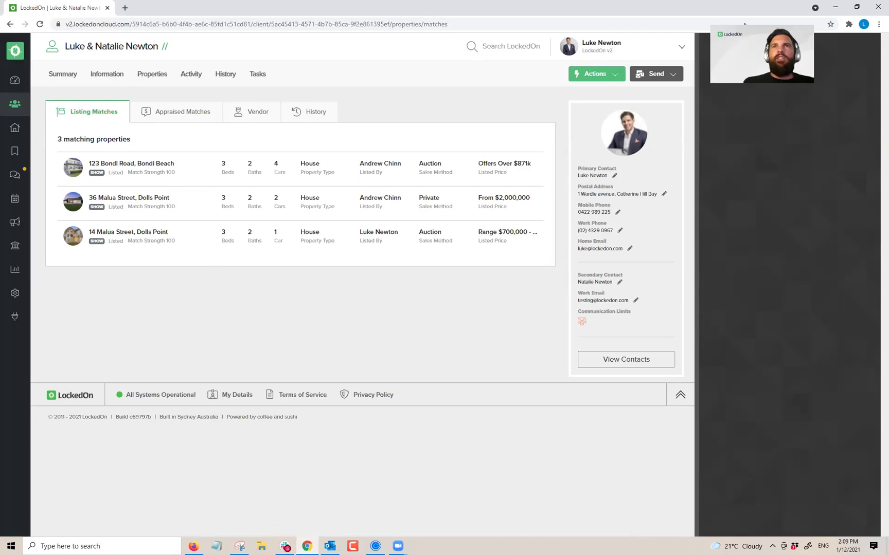
# Step: Send the client an email using the Buyer Match template
pyautogui.click(640, 75)
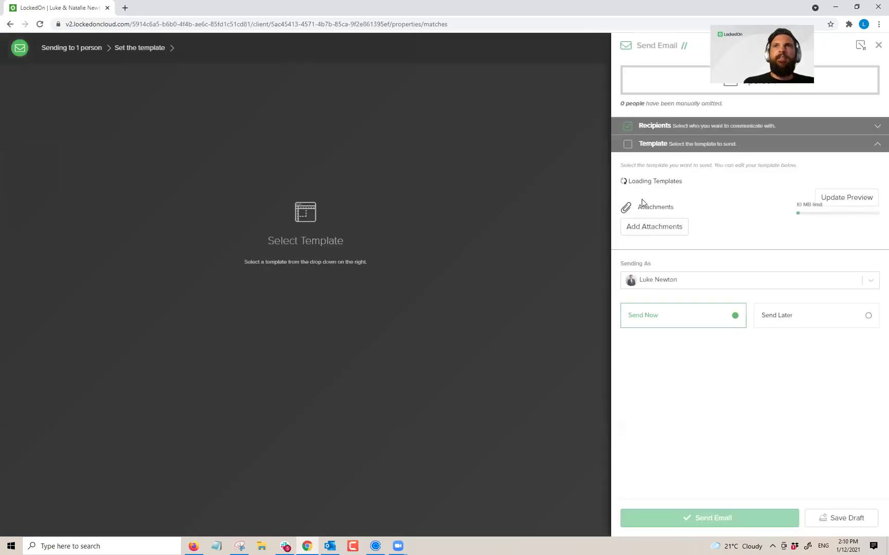
pyautogui.click(644, 199)
pyautogui.write('buyer')
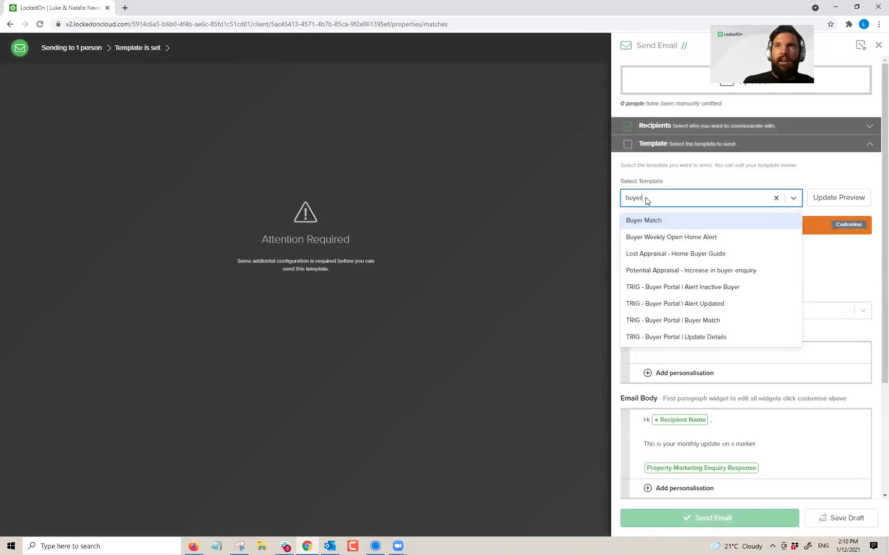
pyautogui.click(643, 220)
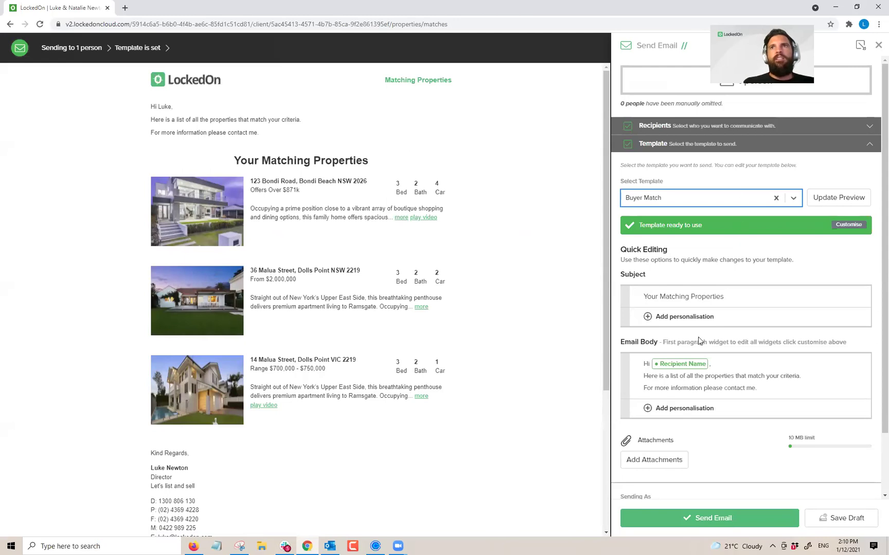
pyautogui.click(699, 516)
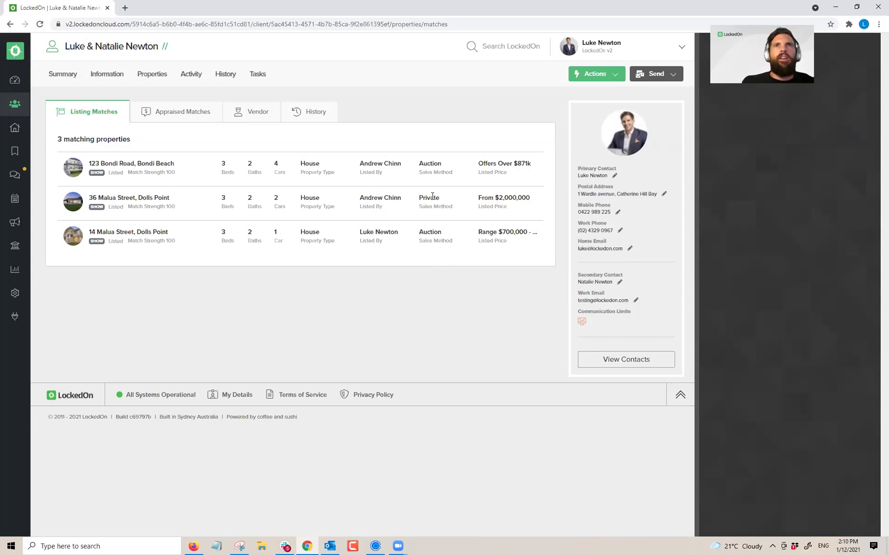
# Step: Show the client's appraised matching properties after previewing and closing their Appraisals Report
pyautogui.click(176, 114)
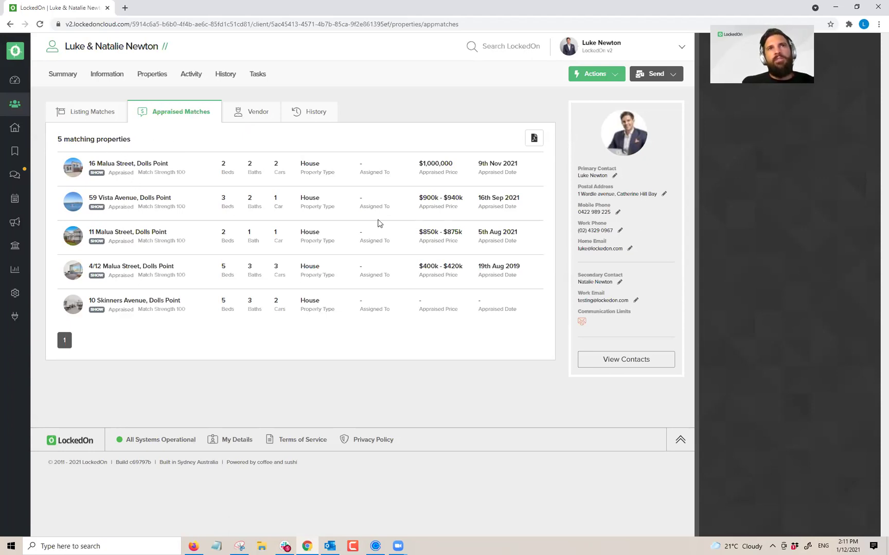
pyautogui.click(535, 138)
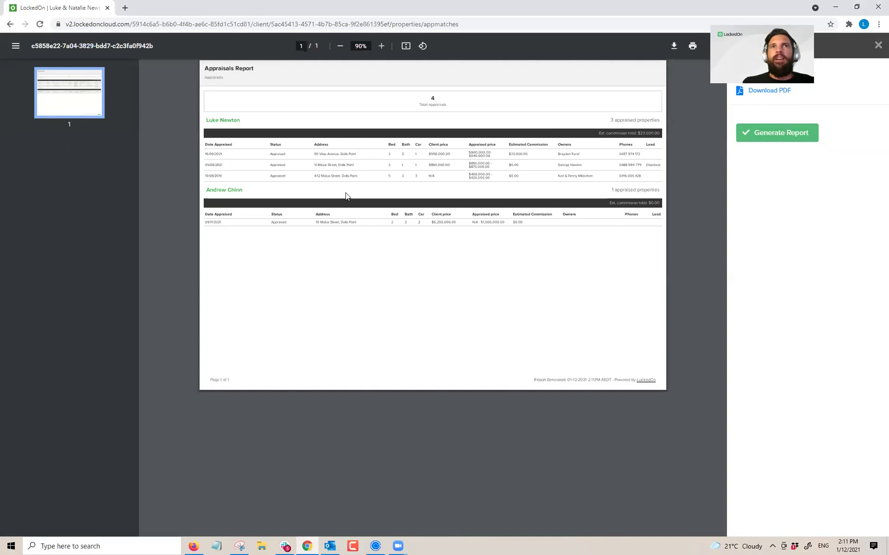
pyautogui.press('Escape')
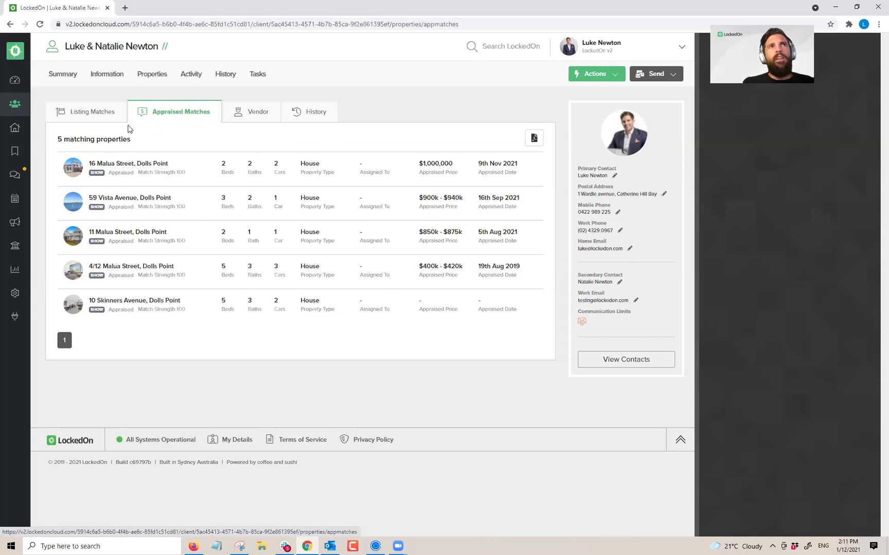
# Step: List all Engine Room triggers and inspect the Enquiry Response trigger's details
pyautogui.click(17, 297)
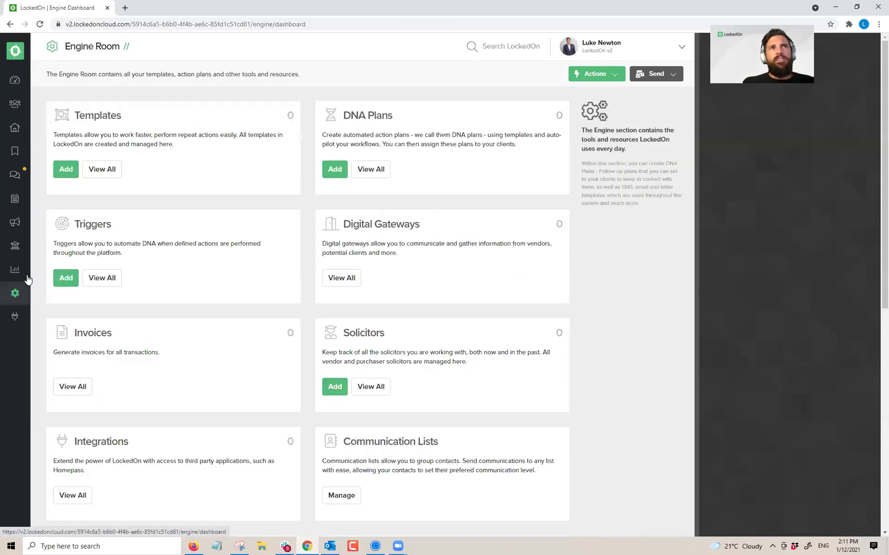
pyautogui.click(102, 274)
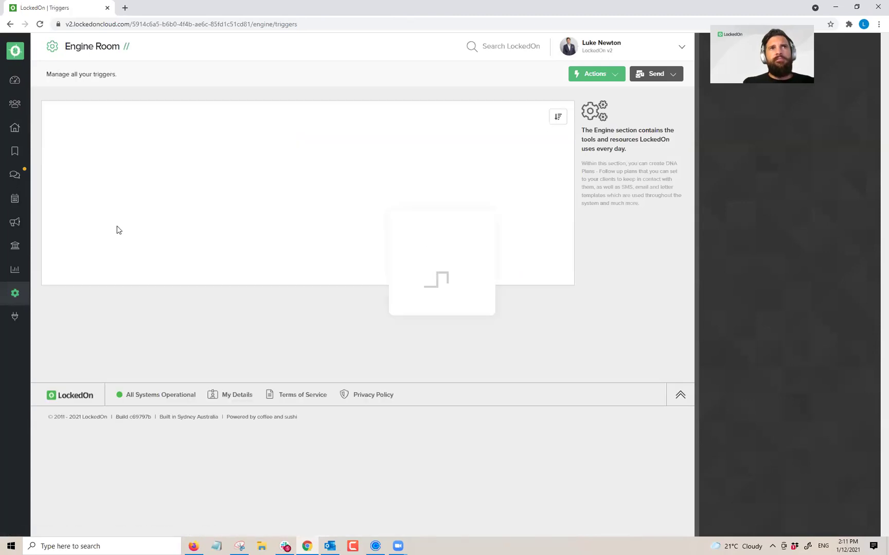
pyautogui.doubleClick(106, 358)
pyautogui.click(105, 357)
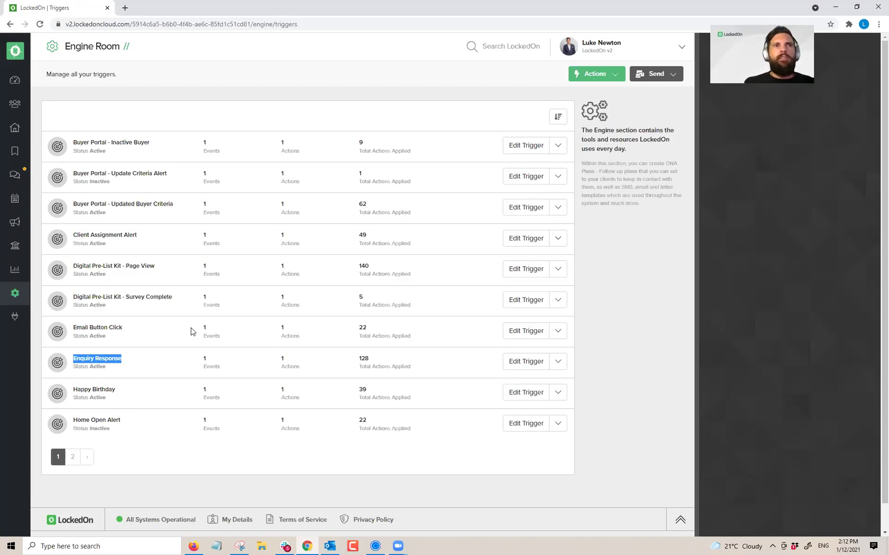
pyautogui.click(525, 362)
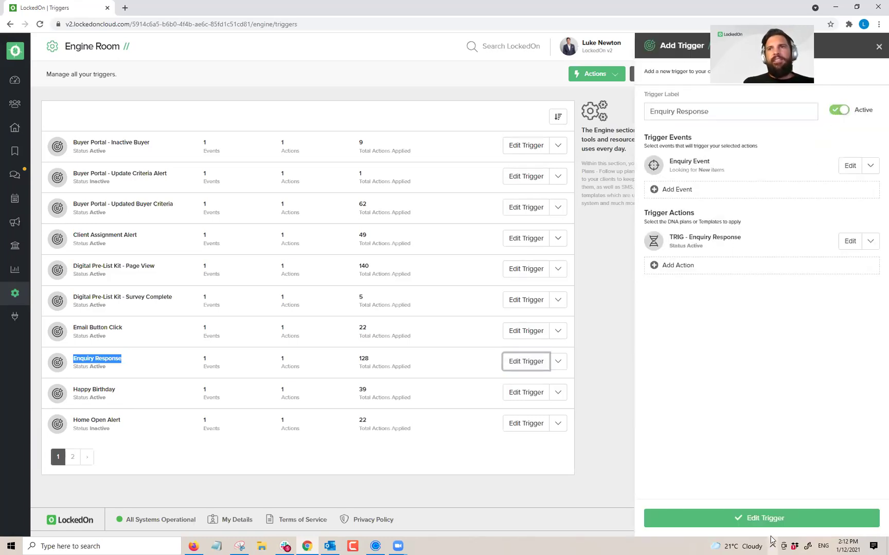
pyautogui.click(857, 59)
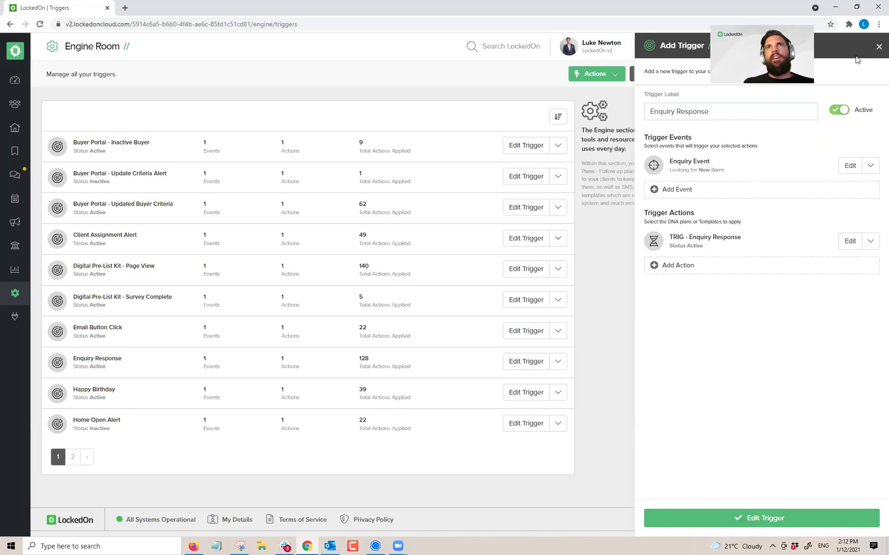
pyautogui.click(482, 64)
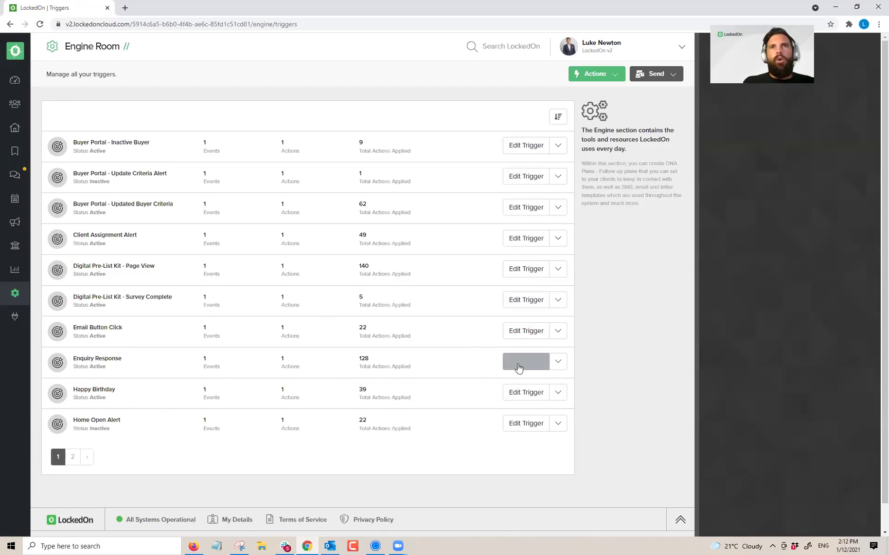
# Step: Move to page 2 of the triggers list to see Newsletter, Property Inspection and Unsubscribe Alert
pyautogui.moveTo(368, 362); pyautogui.dragTo(355, 361)
pyautogui.click(368, 365)
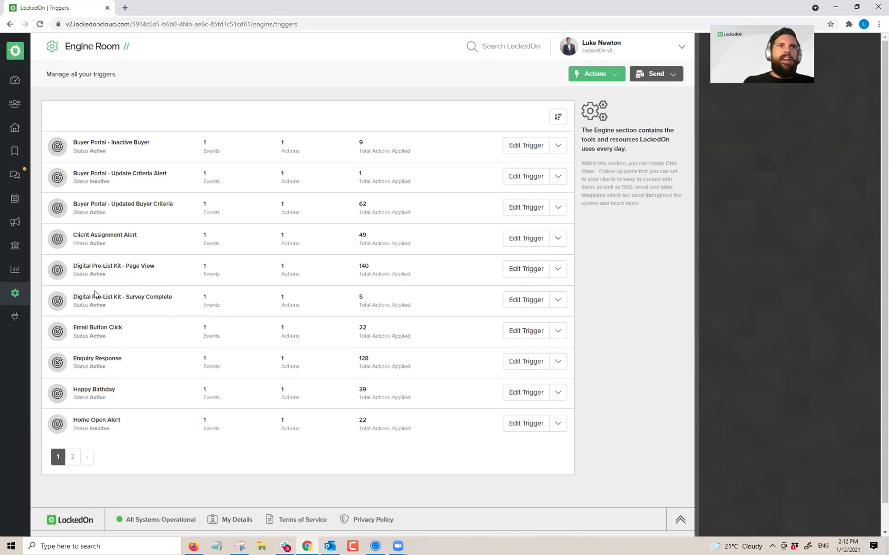
pyautogui.click(73, 457)
pyautogui.tripleClick(100, 148)
pyautogui.click(230, 141)
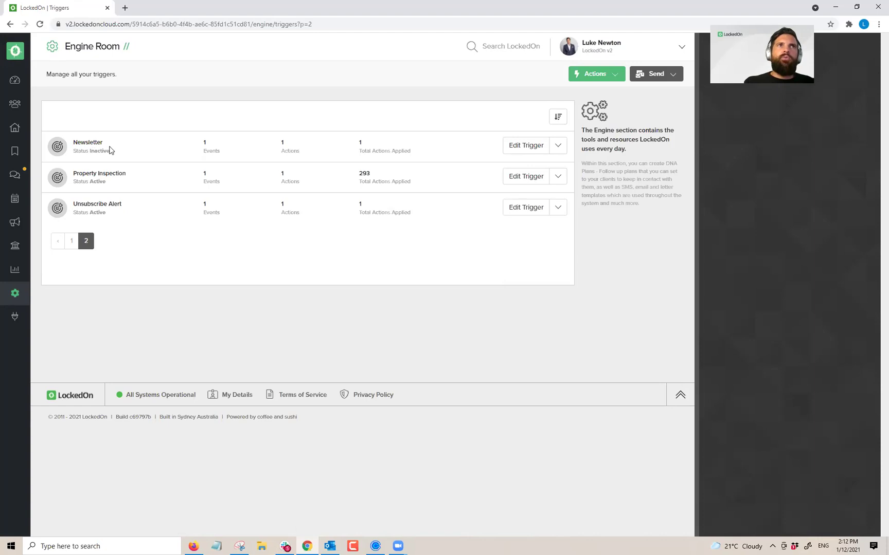
# Step: Set the Newsletter trigger's schedule event start date to 8 December 2021
pyautogui.click(530, 152)
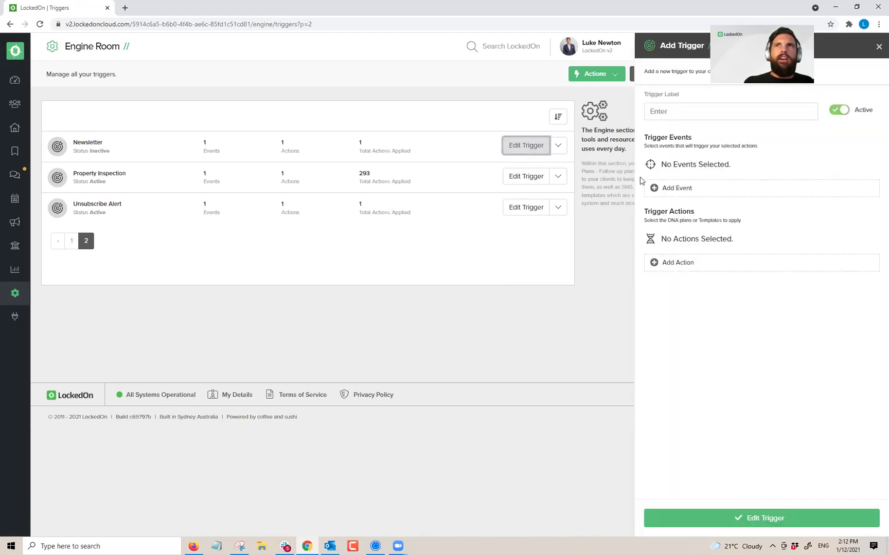
pyautogui.click(840, 111)
pyautogui.click(847, 166)
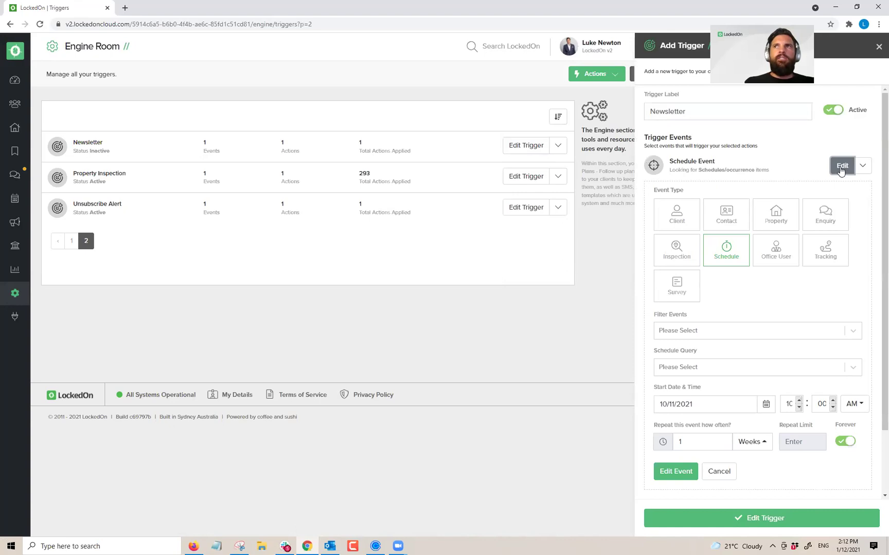
pyautogui.click(766, 404)
pyautogui.scroll(-1, 694, 350)
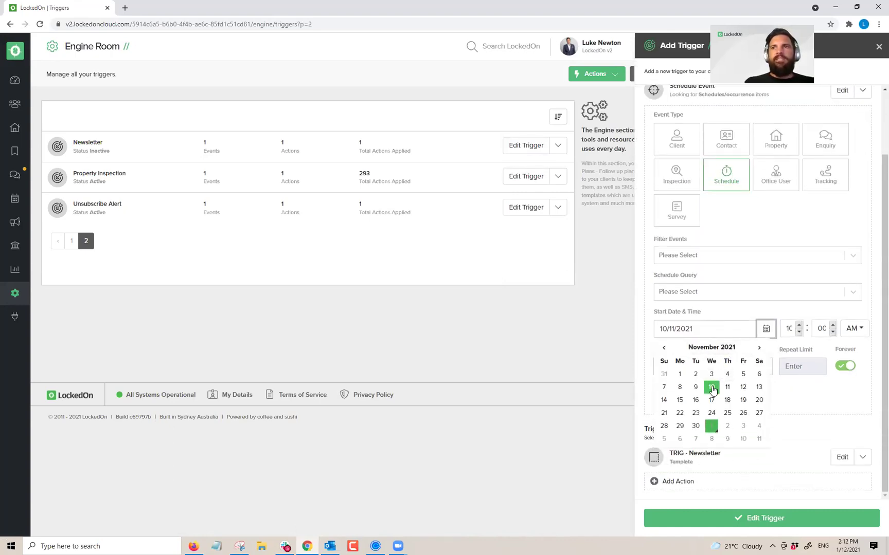
pyautogui.click(758, 348)
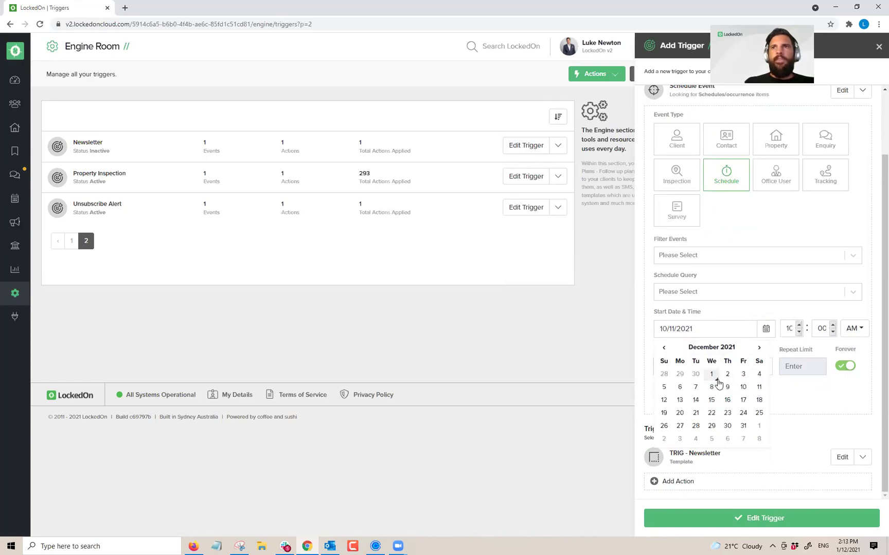
pyautogui.click(712, 386)
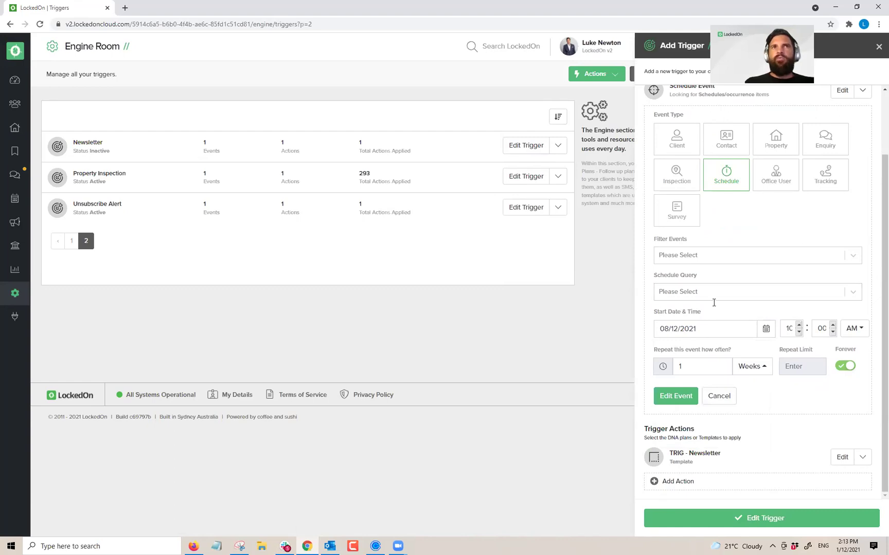
pyautogui.click(676, 396)
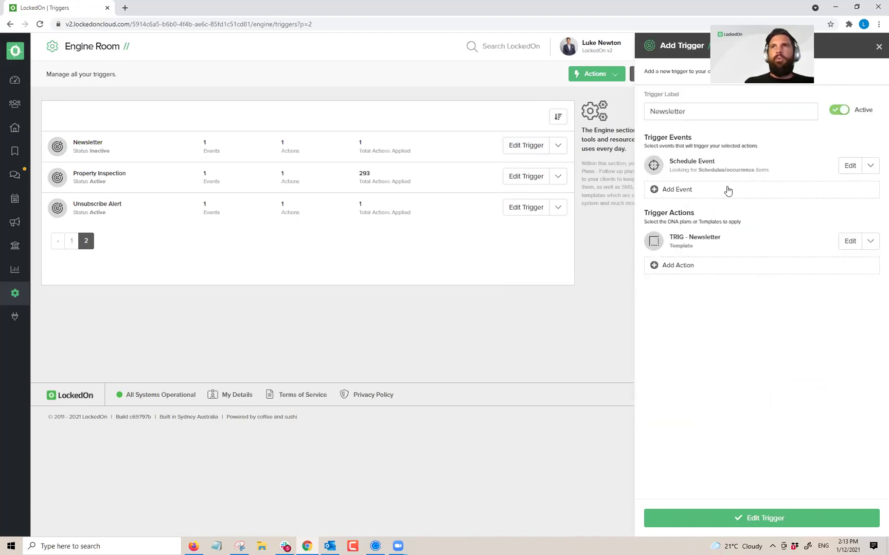
# Step: Turn the Newsletter trigger off and save it as inactive
pyautogui.click(846, 242)
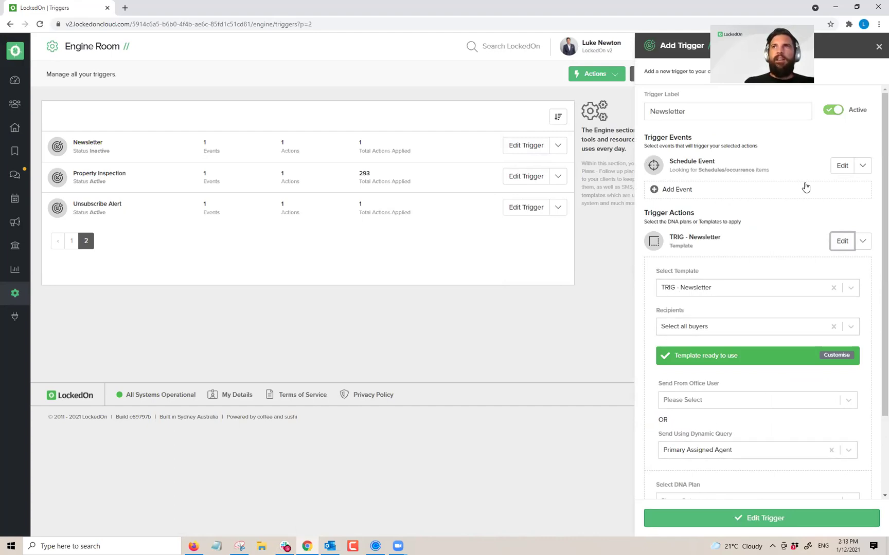
pyautogui.click(833, 110)
pyautogui.click(775, 519)
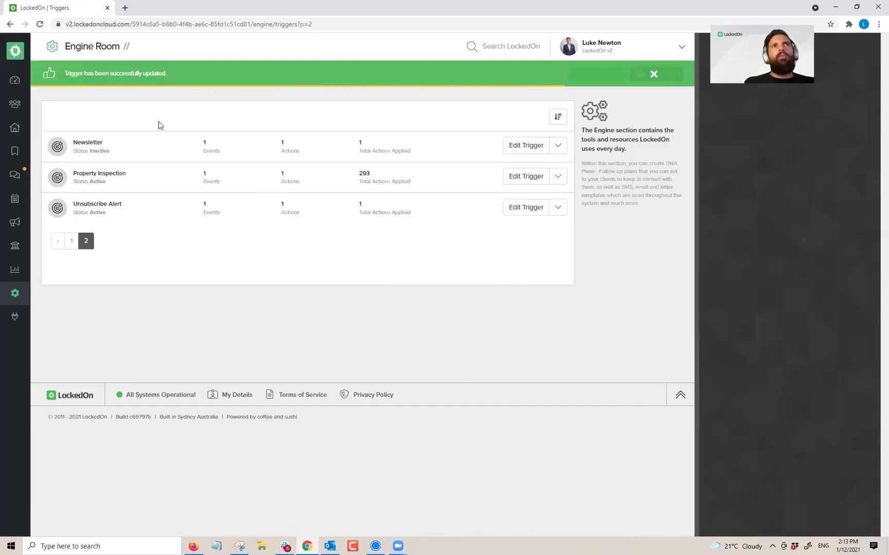
pyautogui.click(11, 133)
pyautogui.click(86, 169)
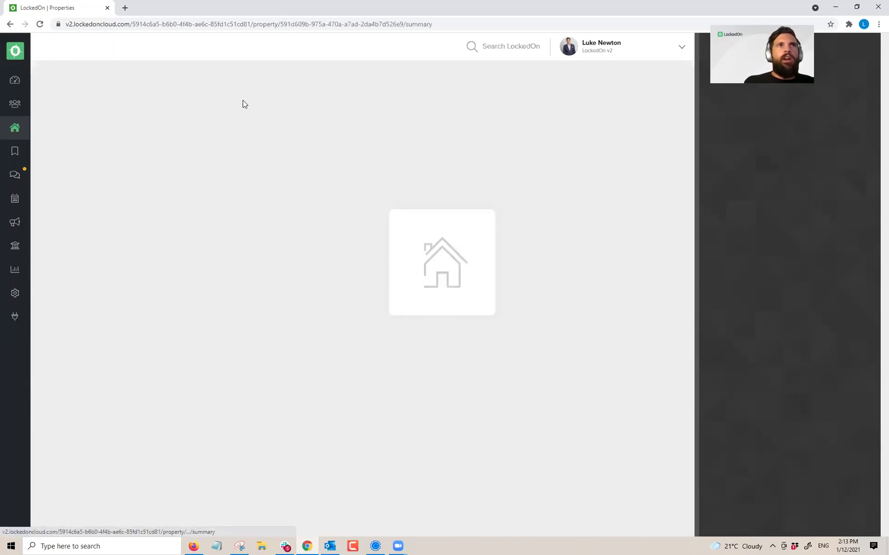
pyautogui.click(198, 81)
pyautogui.click(404, 116)
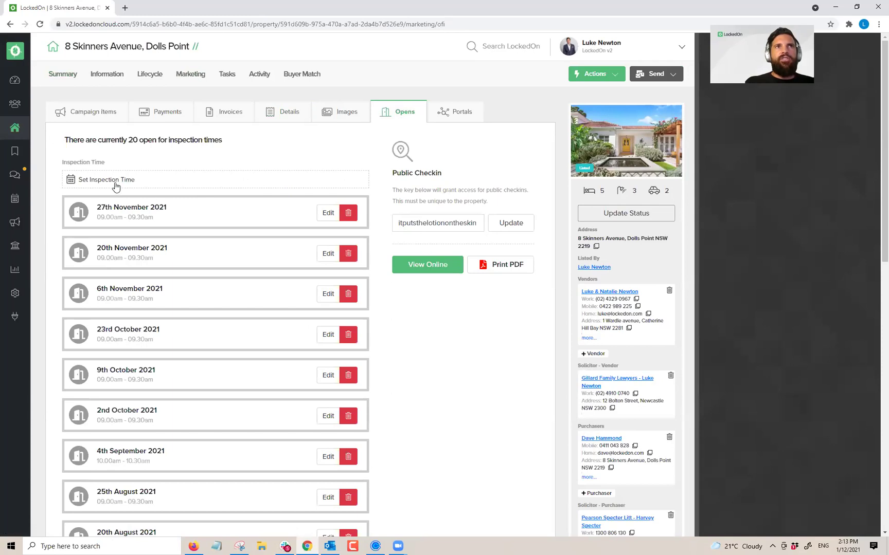
pyautogui.click(112, 183)
pyautogui.click(783, 177)
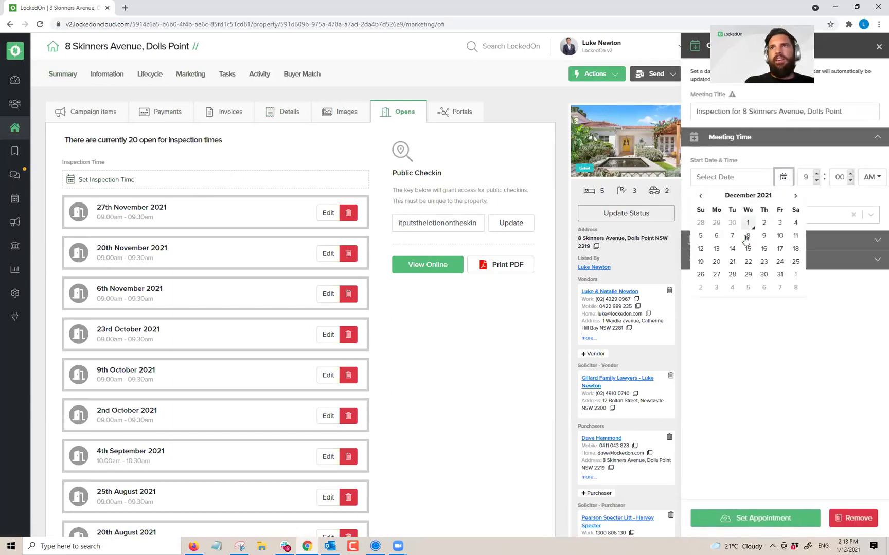
pyautogui.click(795, 223)
pyautogui.click(764, 517)
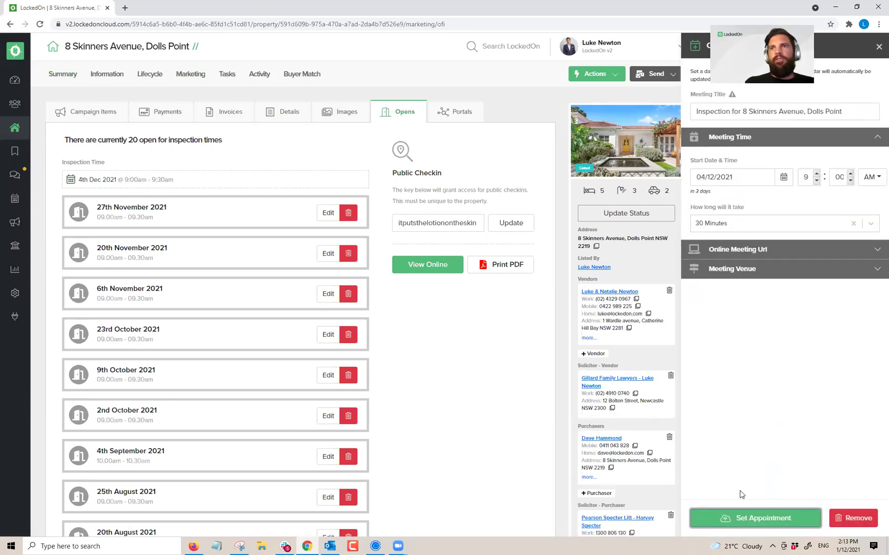
# Step: List the active buyer clients from the Dashboard and show the messaging options
pyautogui.click(12, 81)
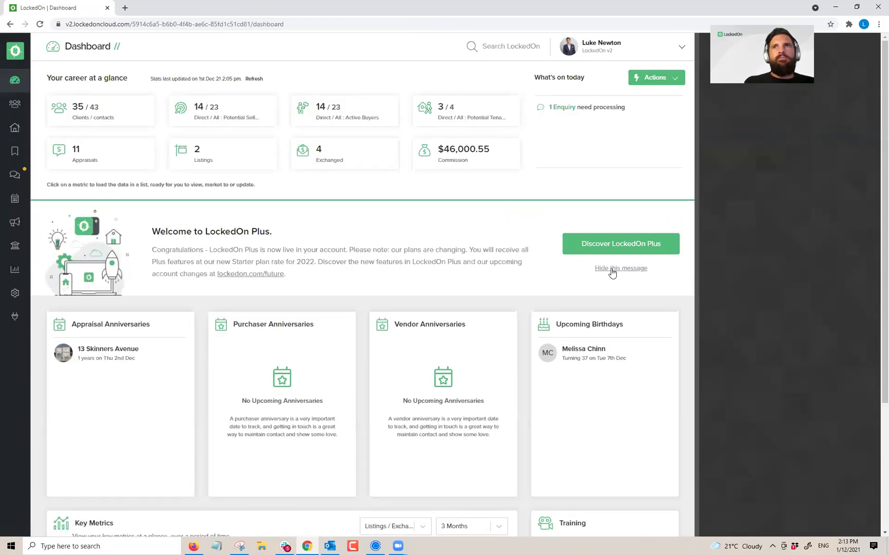
pyautogui.click(610, 269)
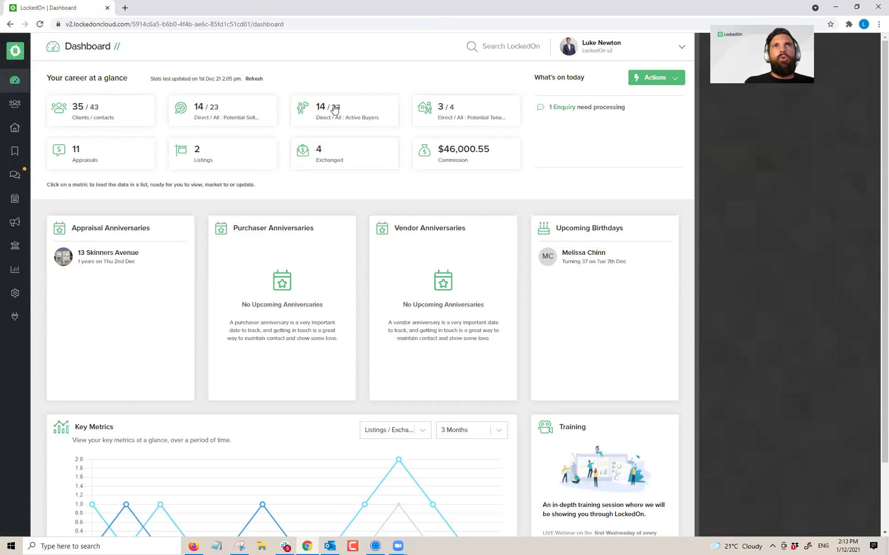
pyautogui.click(334, 109)
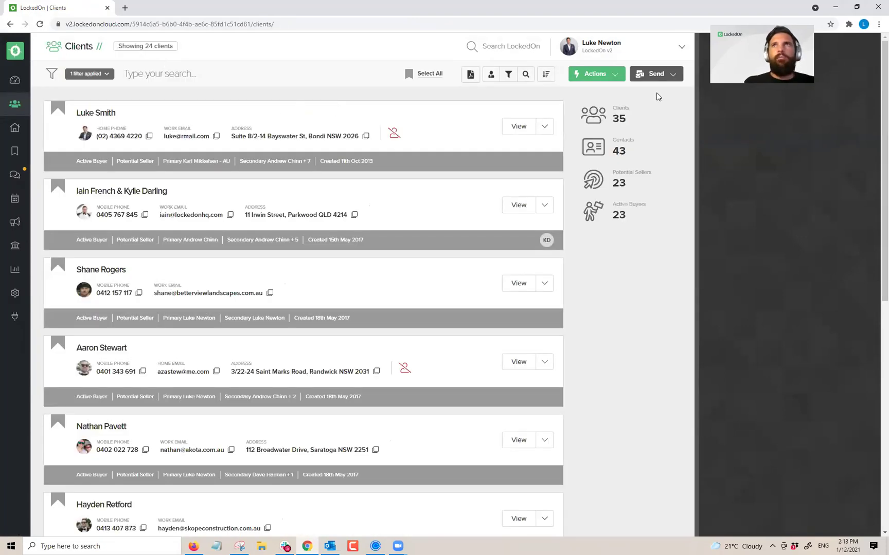
pyautogui.click(649, 79)
pyautogui.click(643, 112)
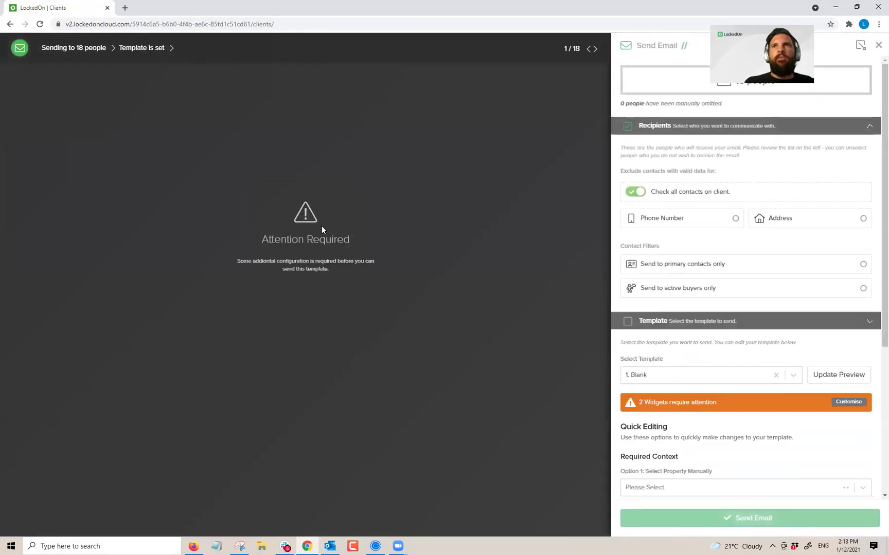
pyautogui.click(648, 154)
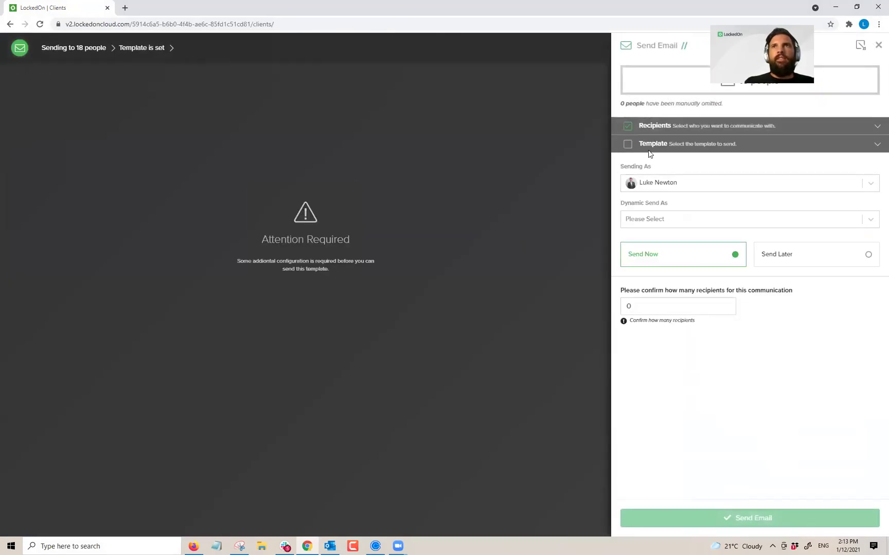
pyautogui.click(649, 154)
pyautogui.click(658, 197)
pyautogui.write('news')
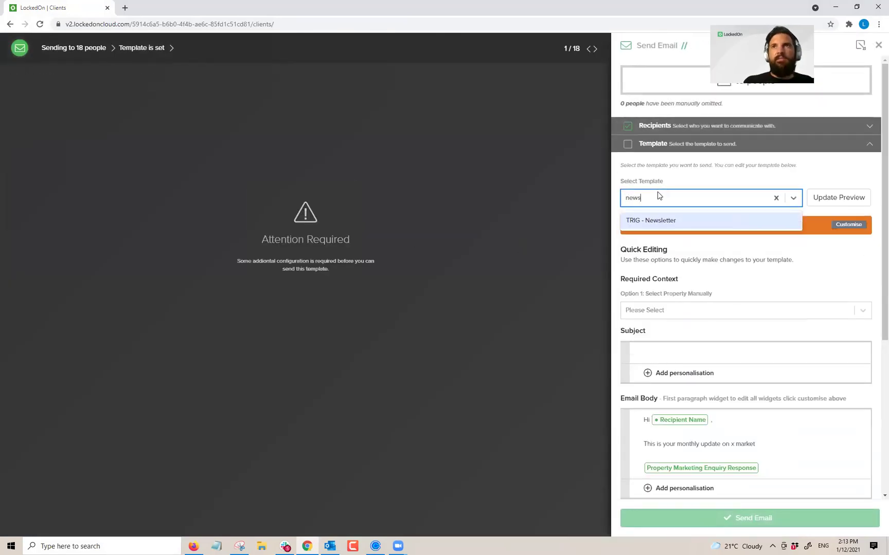
pyautogui.click(652, 226)
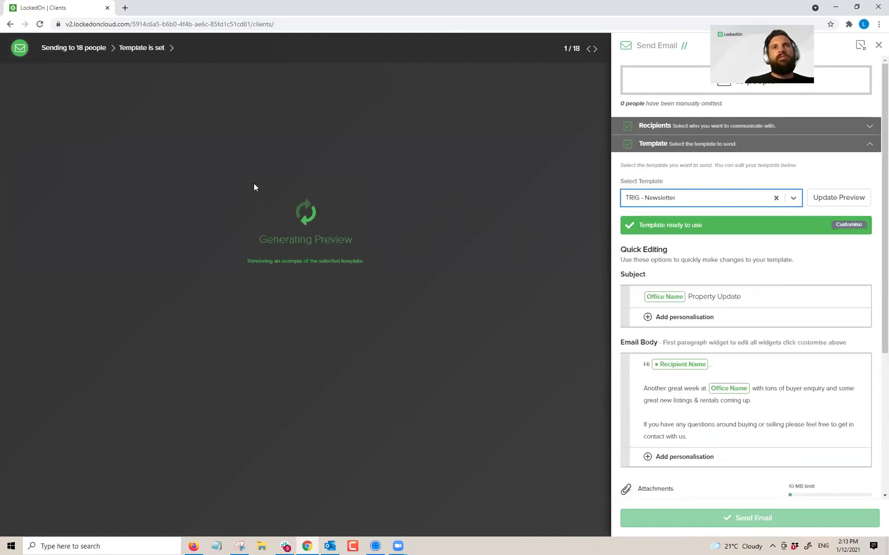
pyautogui.scroll(-3, 275, 206)
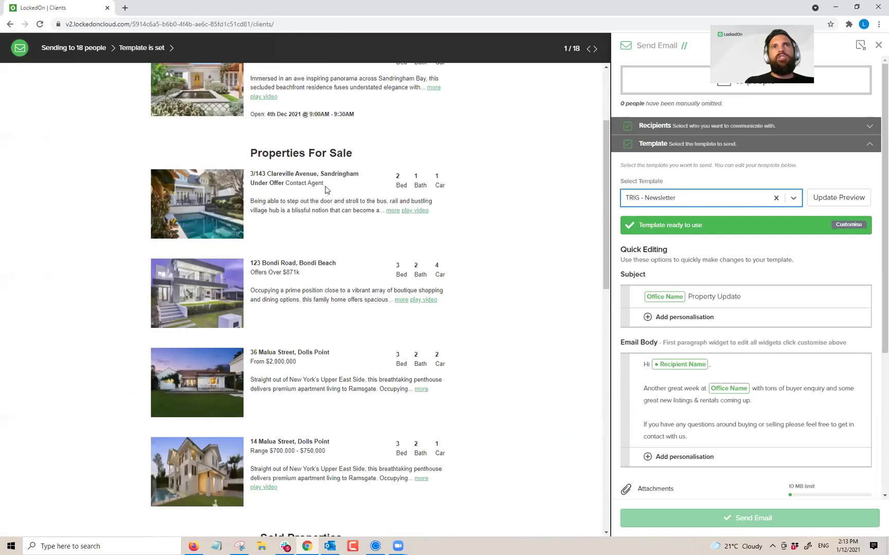
pyautogui.scroll(-6, 181, 305)
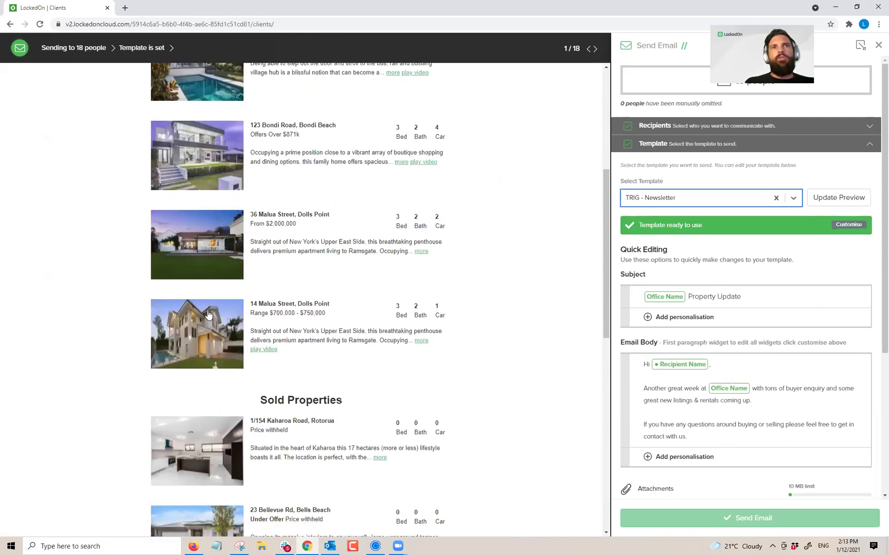
pyautogui.scroll(-1, 241, 230)
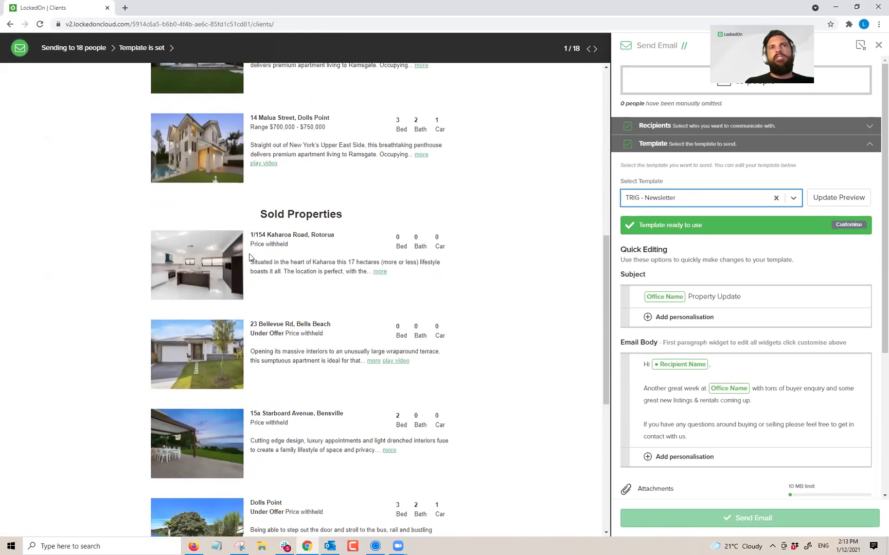
pyautogui.scroll(-4, 250, 258)
pyautogui.scroll(2, 251, 275)
pyautogui.scroll(10, 251, 275)
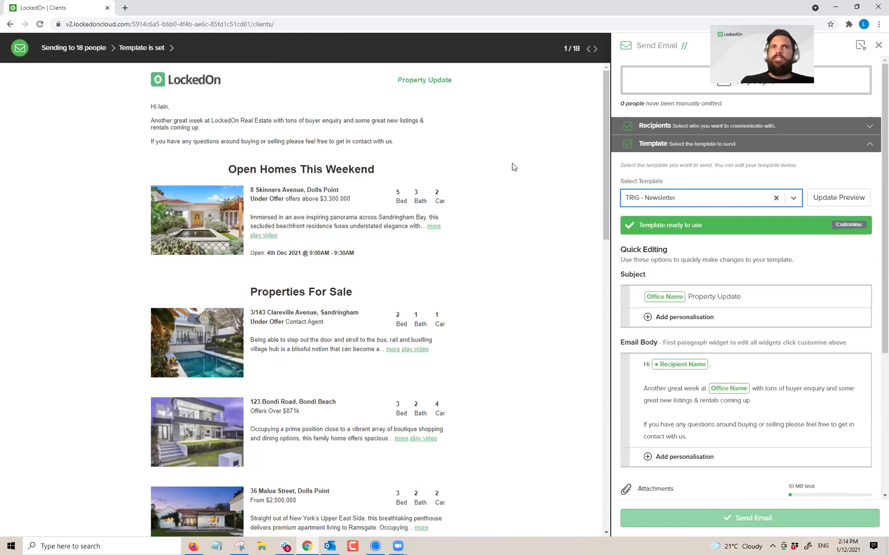
pyautogui.scroll(-8, 438, 255)
pyautogui.scroll(-5, 438, 252)
pyautogui.scroll(14, 444, 247)
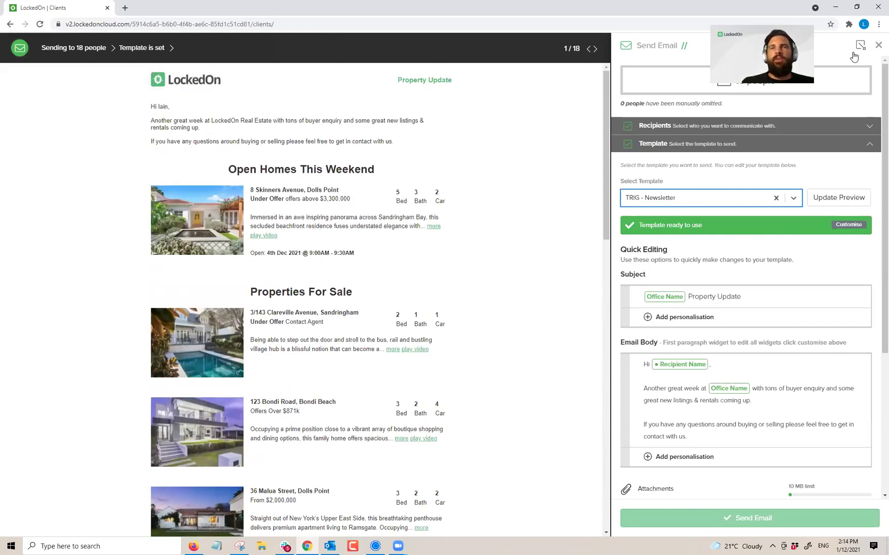
pyautogui.click(878, 45)
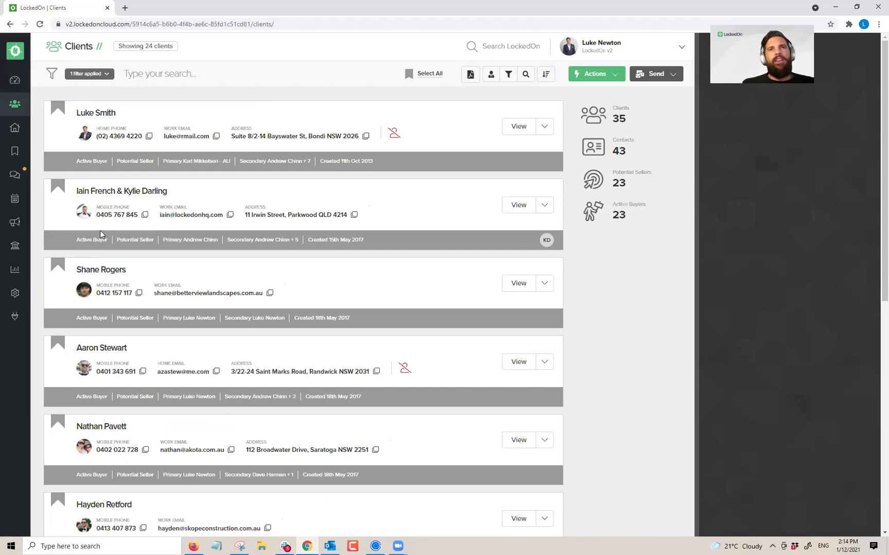
# Step: Search for the vendor client, check their summary activity for the 4 December inspection, then go to the Engine Room
pyautogui.click(136, 75)
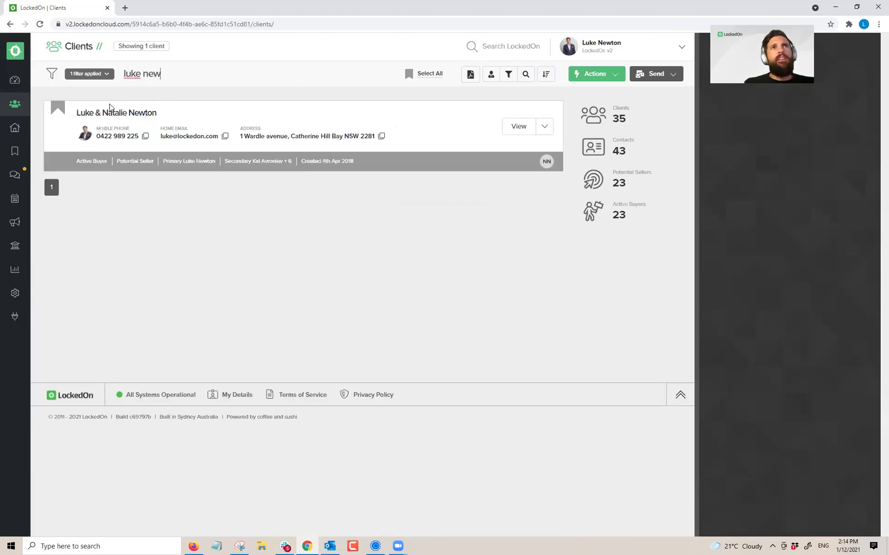
pyautogui.click(105, 114)
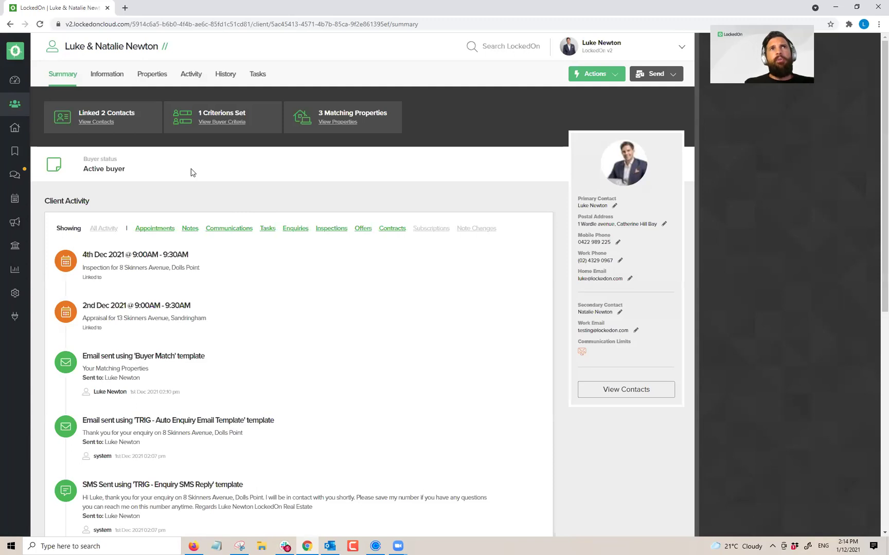
pyautogui.click(15, 293)
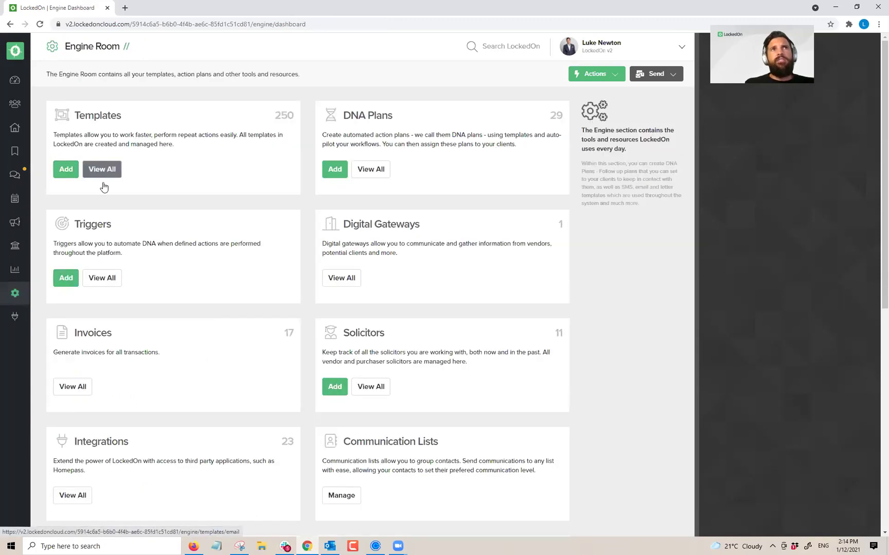
# Step: Change the Home Open Alert trigger's schedule start date to 3 December 2021
pyautogui.click(101, 278)
pyautogui.tripleClick(99, 420)
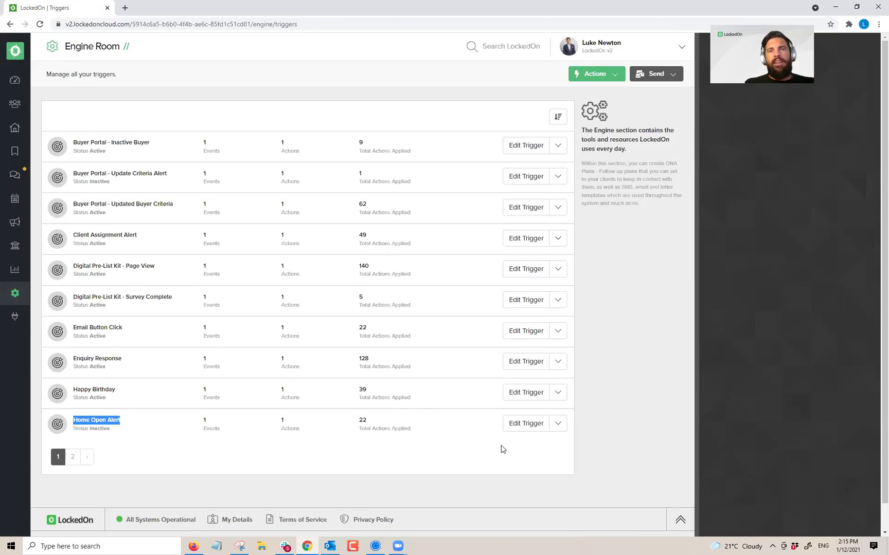
pyautogui.click(521, 425)
pyautogui.click(834, 110)
pyautogui.click(849, 166)
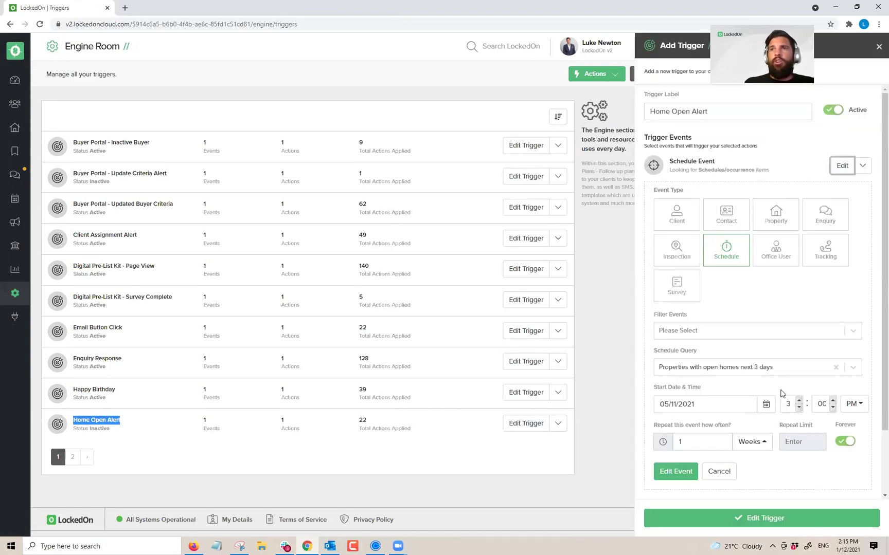
pyautogui.click(766, 404)
pyautogui.click(759, 423)
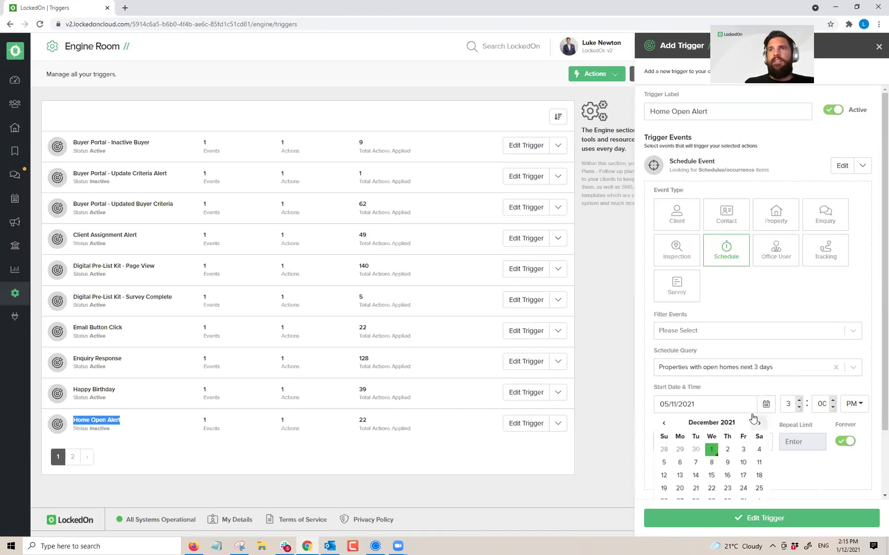
pyautogui.scroll(-2, 750, 411)
pyautogui.click(743, 374)
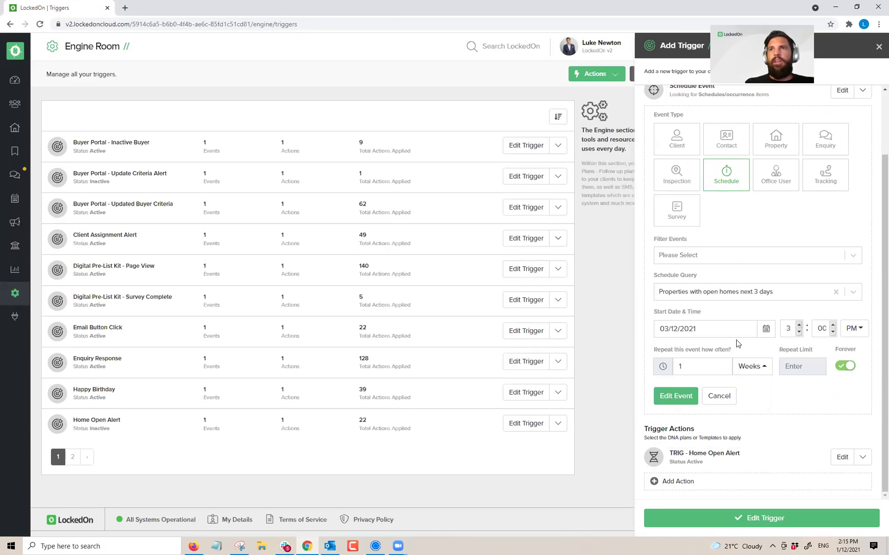
pyautogui.click(678, 397)
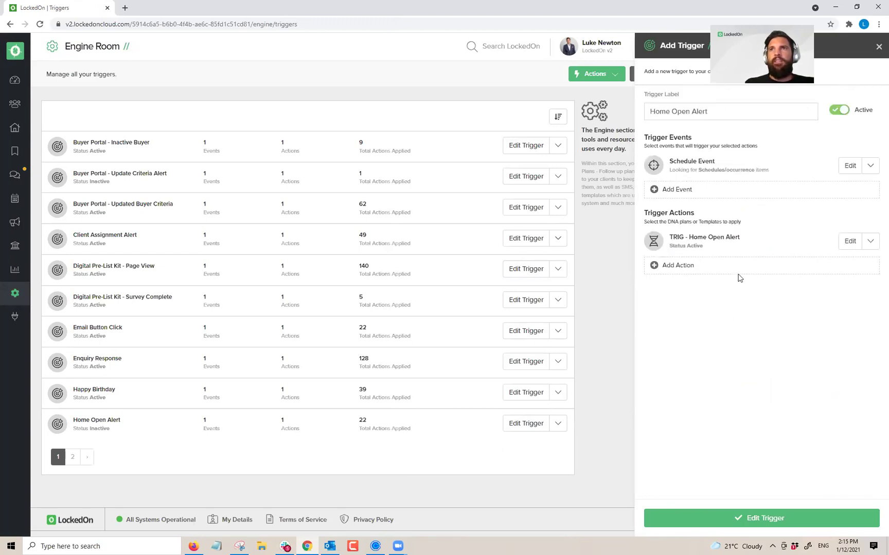
# Step: Save the Home Open Alert trigger as inactive and return to the Properties list
pyautogui.click(841, 110)
pyautogui.click(788, 517)
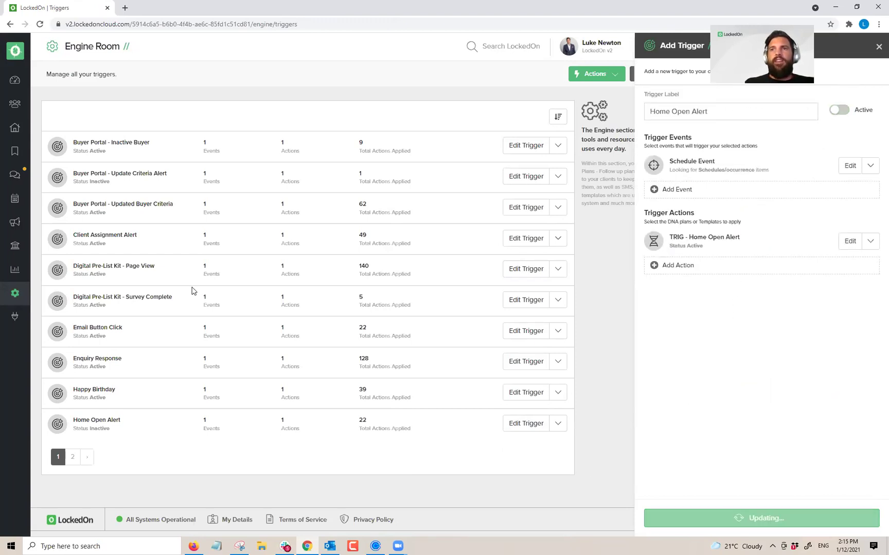
pyautogui.click(21, 135)
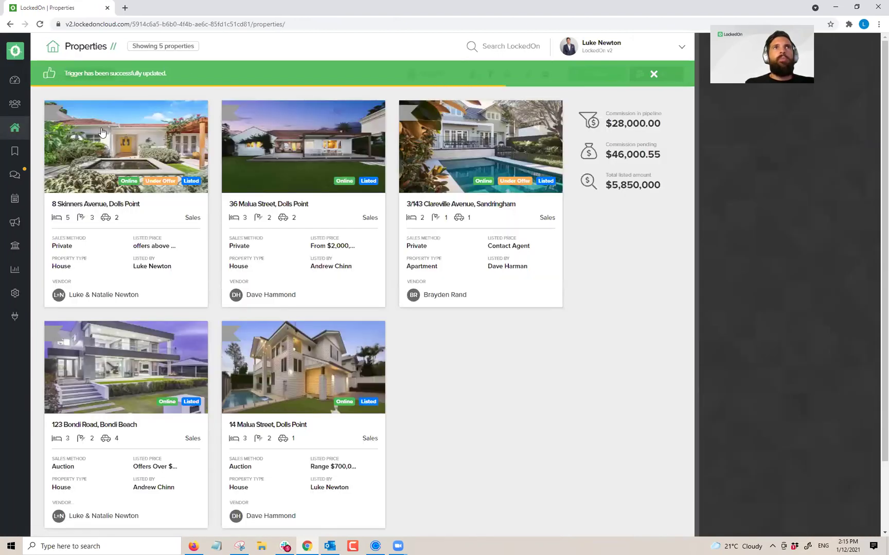
pyautogui.click(160, 148)
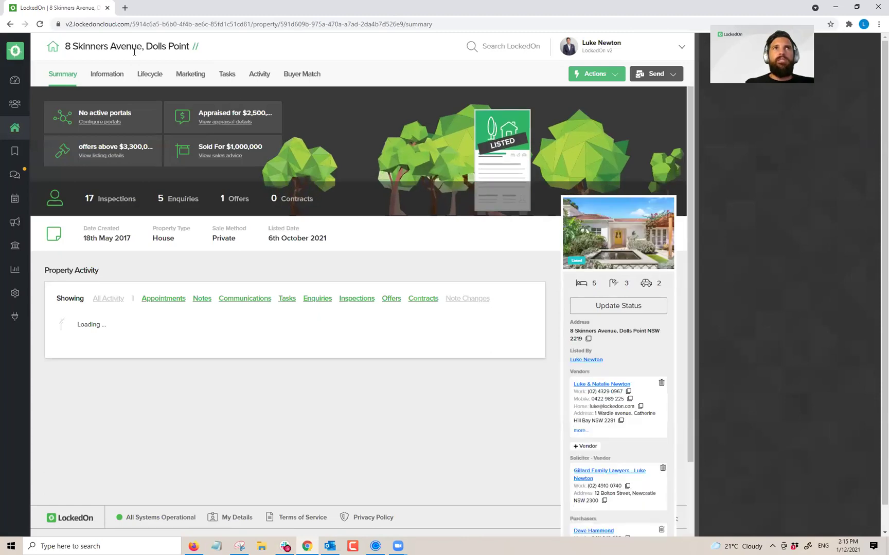
pyautogui.click(259, 74)
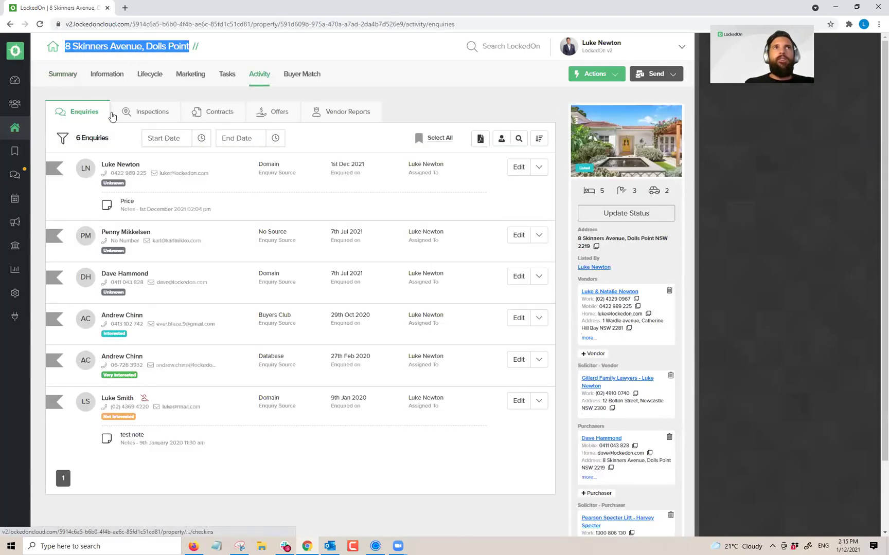
pyautogui.click(654, 77)
pyautogui.click(643, 111)
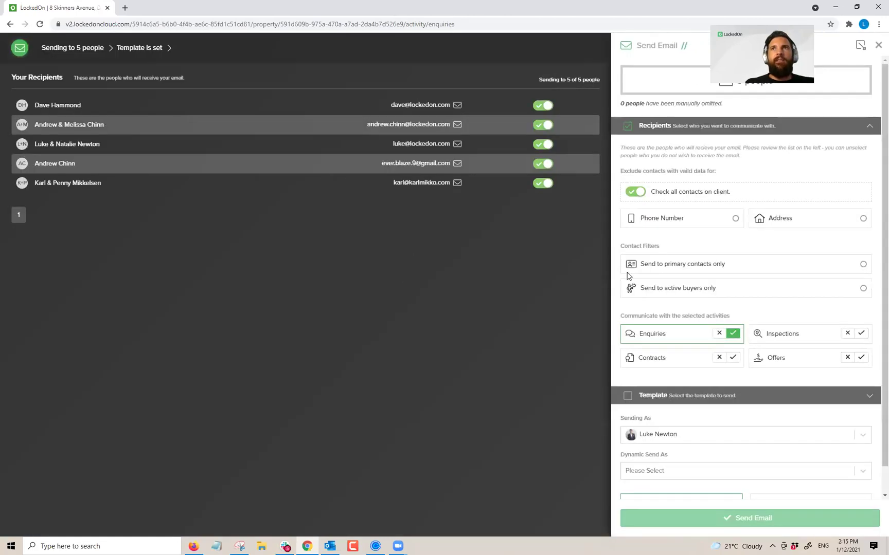
pyautogui.click(847, 333)
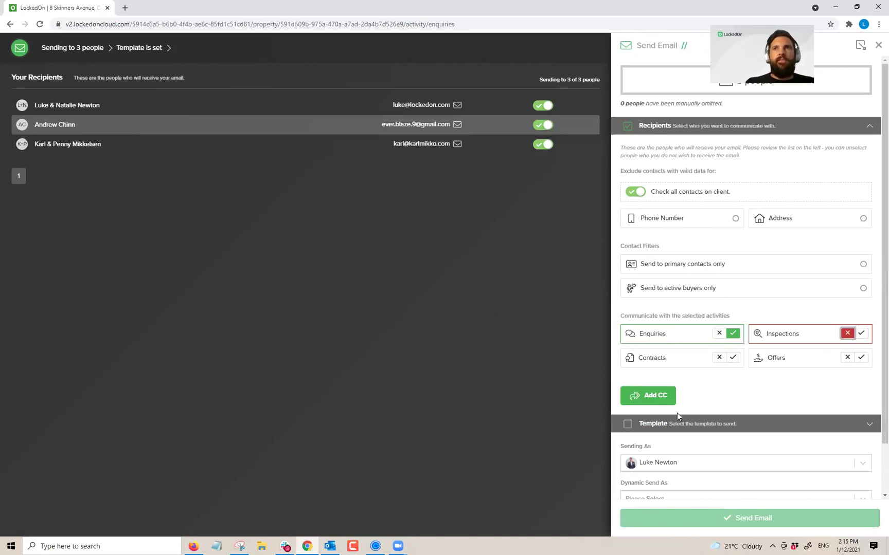
pyautogui.click(677, 428)
pyautogui.click(648, 198)
# Step: Preview the 'TRIG - Upcoming Home Open Alert' template found by filtering 'open', then discard the email for the Dashboard
pyautogui.write('open')
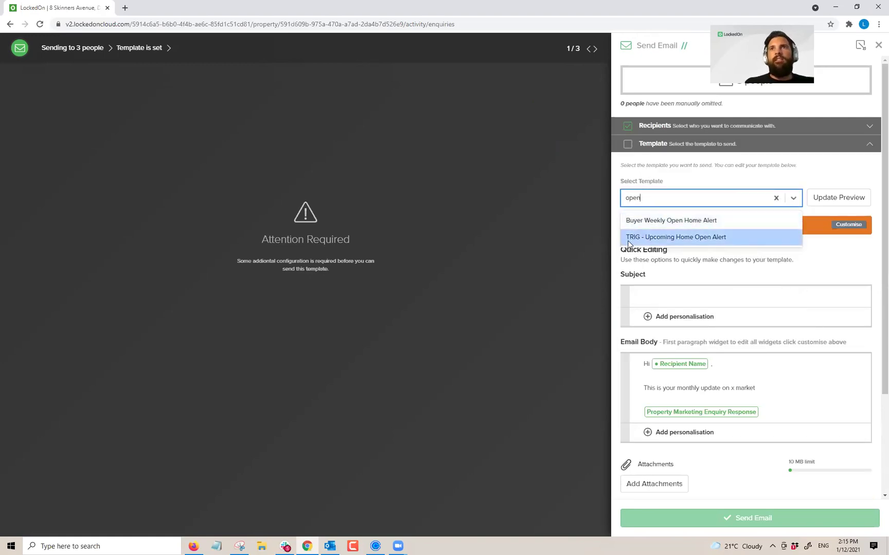
pyautogui.click(628, 238)
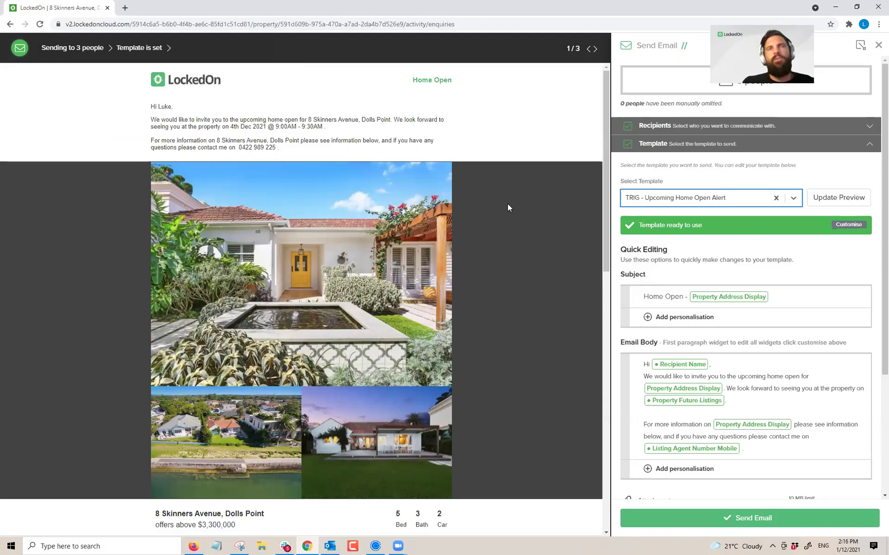
pyautogui.moveTo(327, 127); pyautogui.dragTo(230, 127)
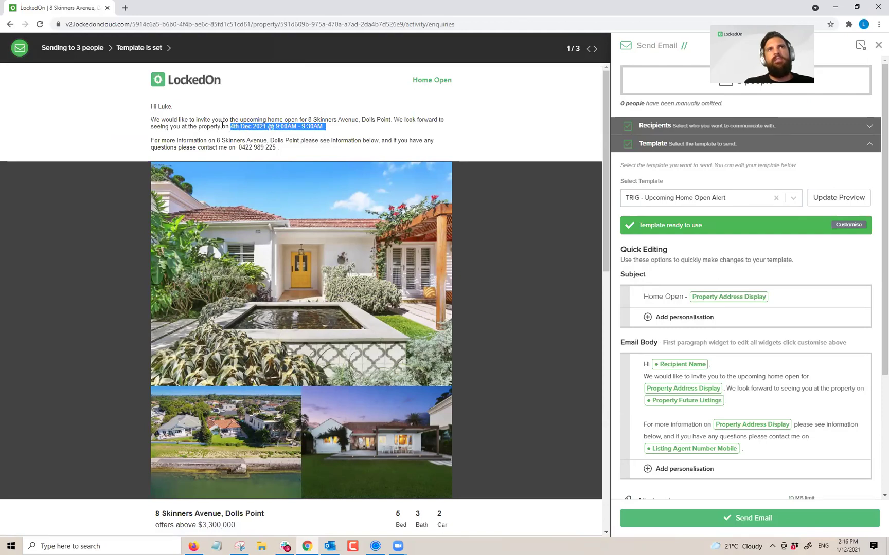
pyautogui.scroll(-3, 692, 394)
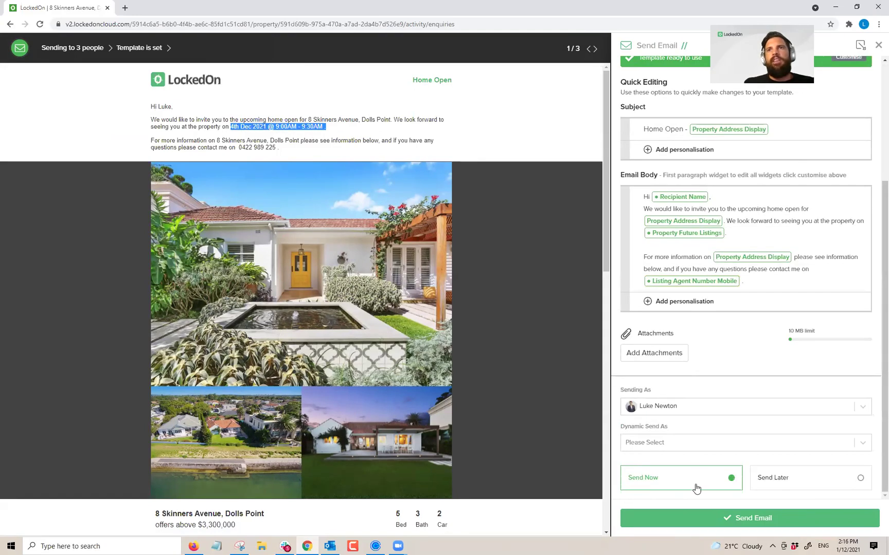
pyautogui.scroll(3, 694, 483)
pyautogui.click(849, 65)
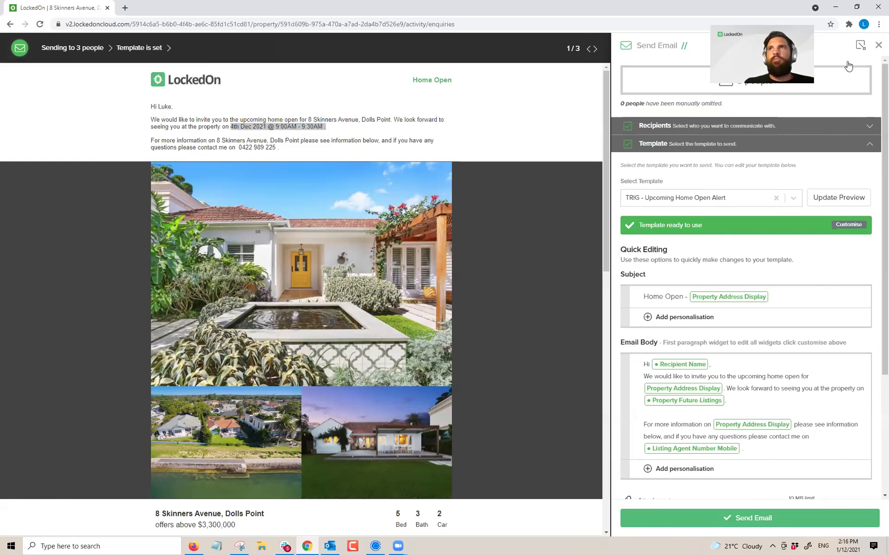
pyautogui.click(14, 79)
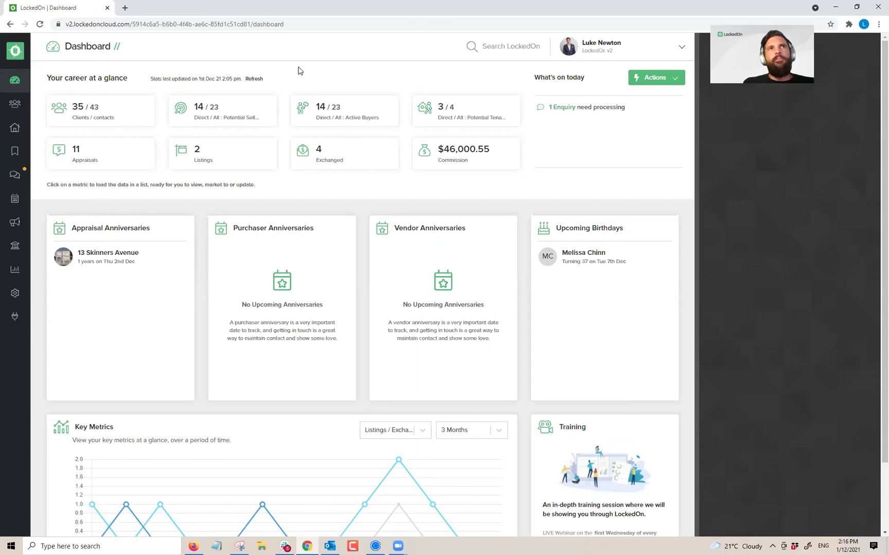
# Step: Find the buyer client and open the property they enquired about from their activity
pyautogui.click(15, 104)
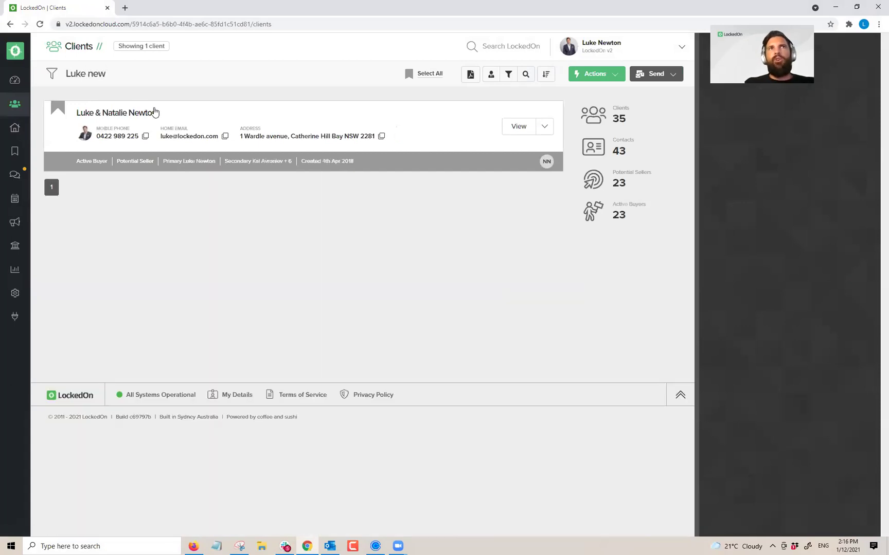
pyautogui.click(144, 115)
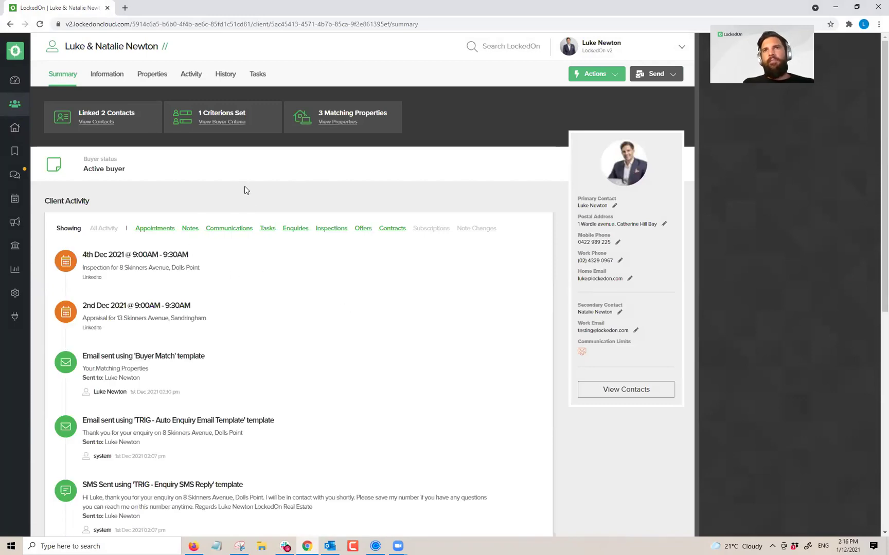
pyautogui.click(191, 75)
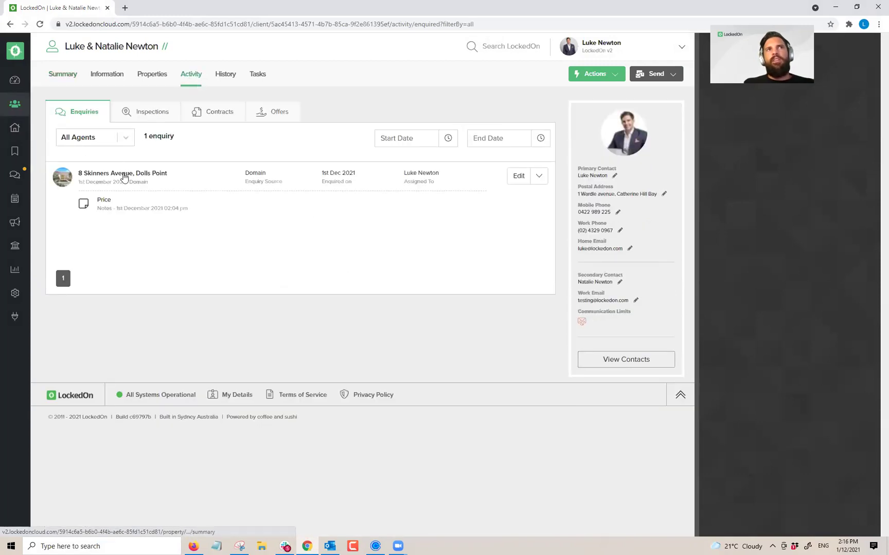
pyautogui.click(123, 174)
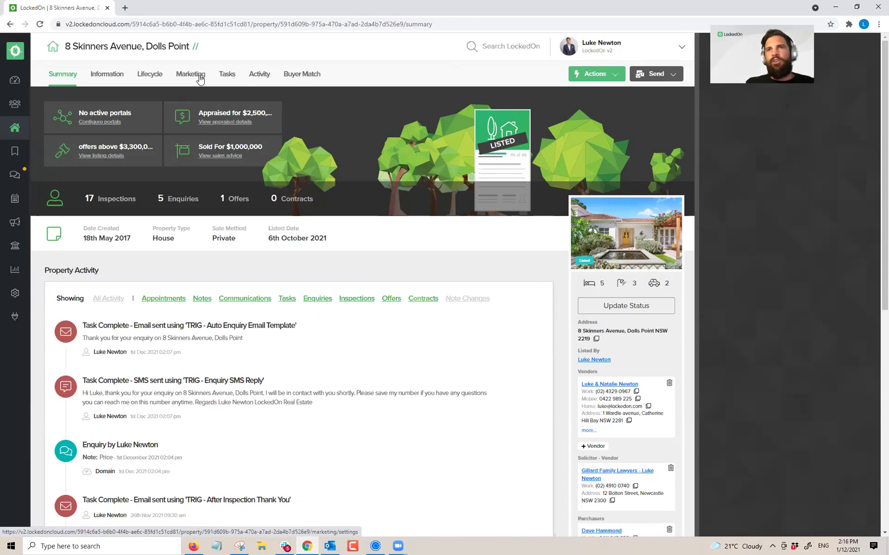
# Step: Generate the property's printable check-in QR code PDF from its open-for-inspection times
pyautogui.click(258, 75)
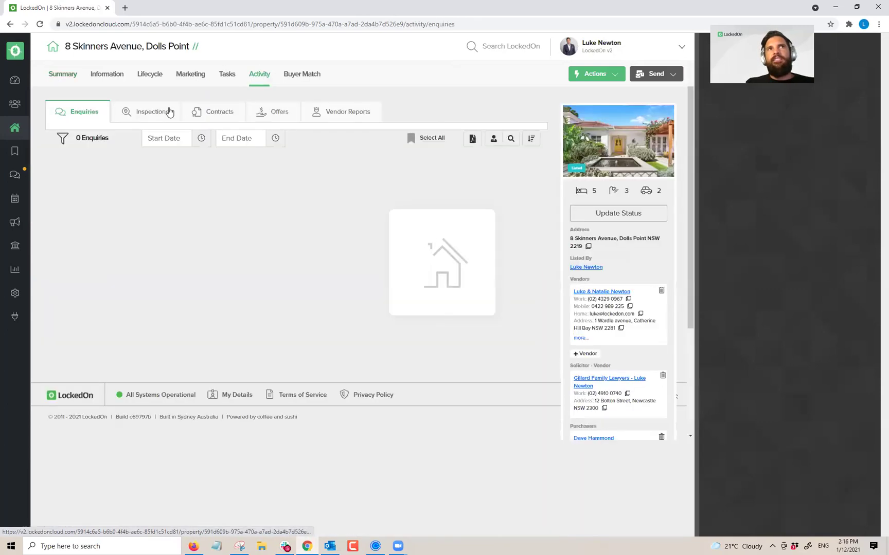
pyautogui.click(190, 75)
pyautogui.click(399, 114)
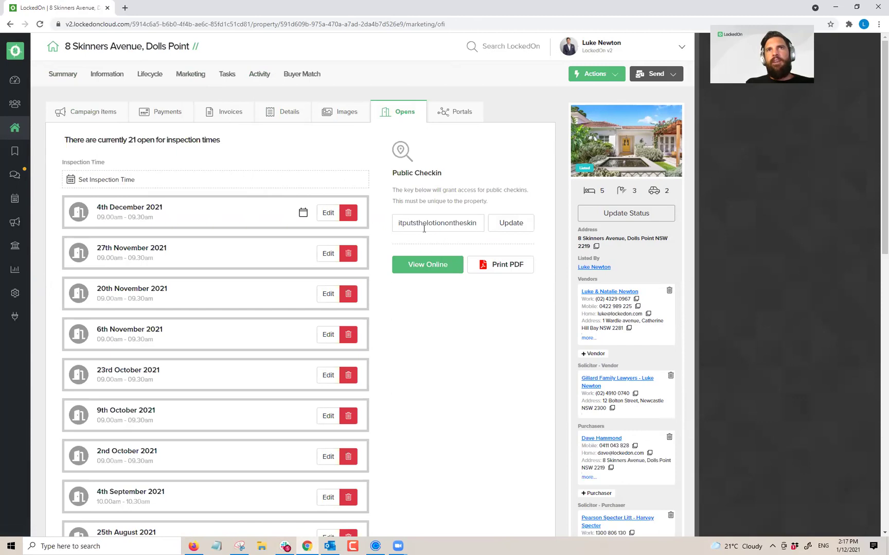
pyautogui.click(484, 265)
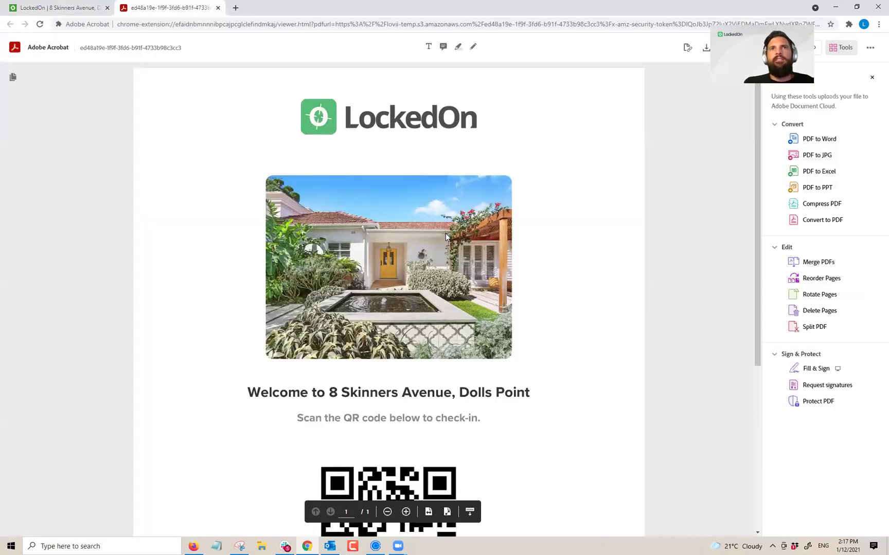
pyautogui.scroll(-5, 446, 234)
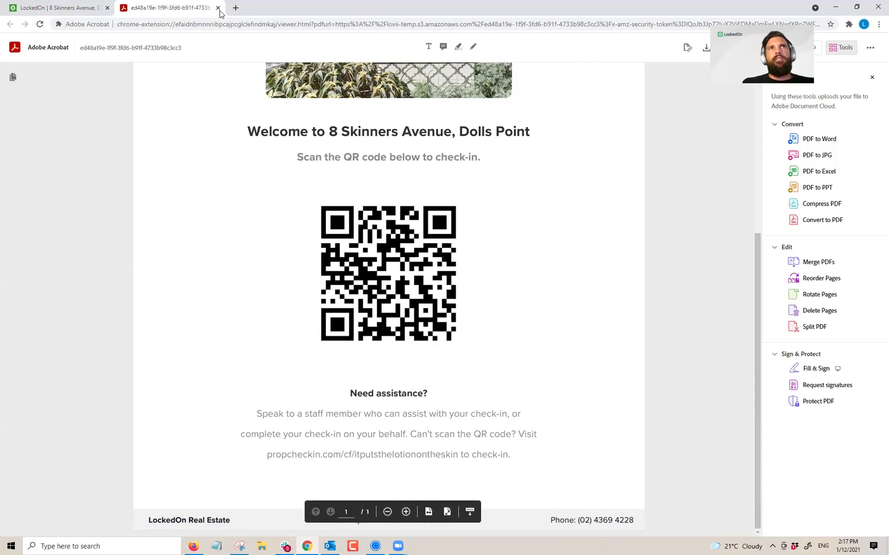
pyautogui.scroll(5, 303, 226)
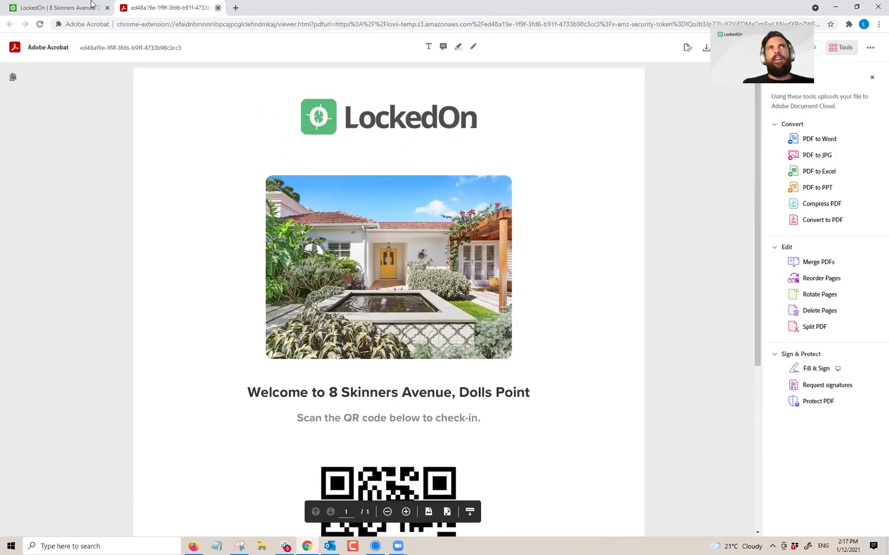
pyautogui.click(218, 7)
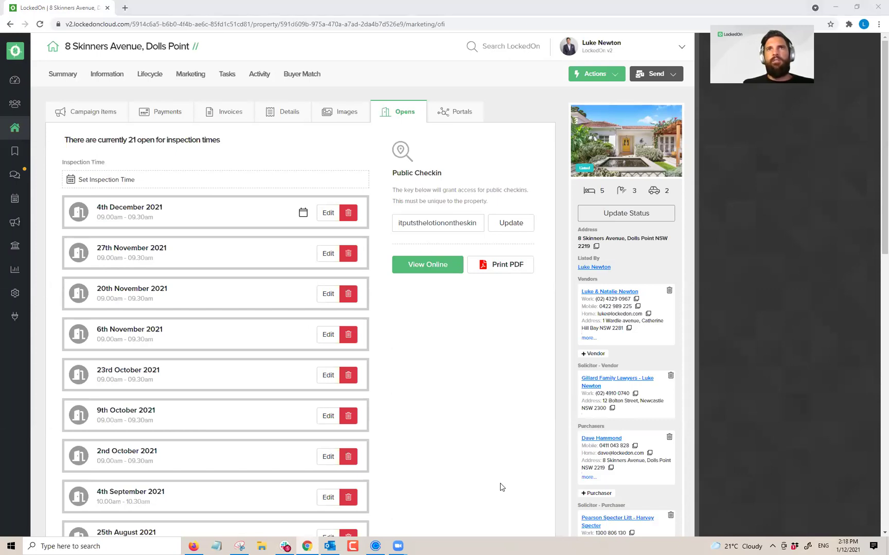
# Step: Share the phone's screen and show the LockedOn app's New Check-in screen
pyautogui.click(442, 303)
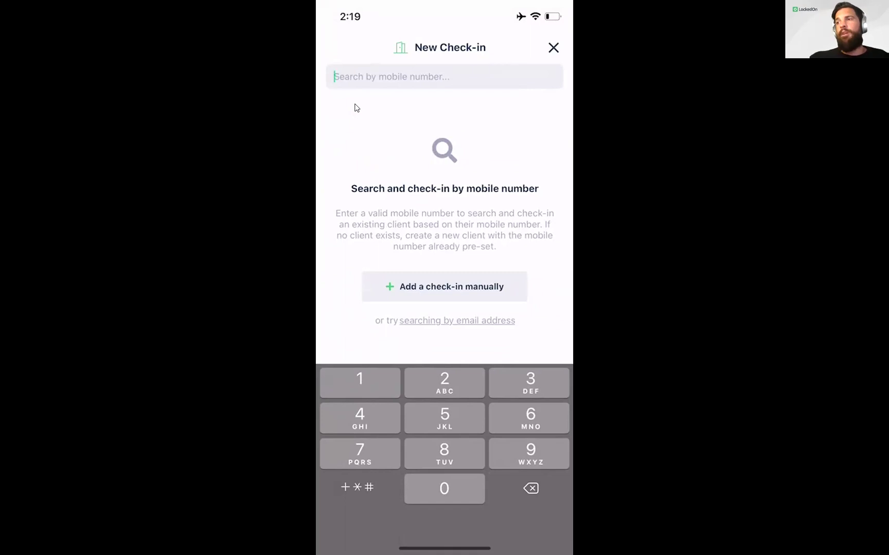
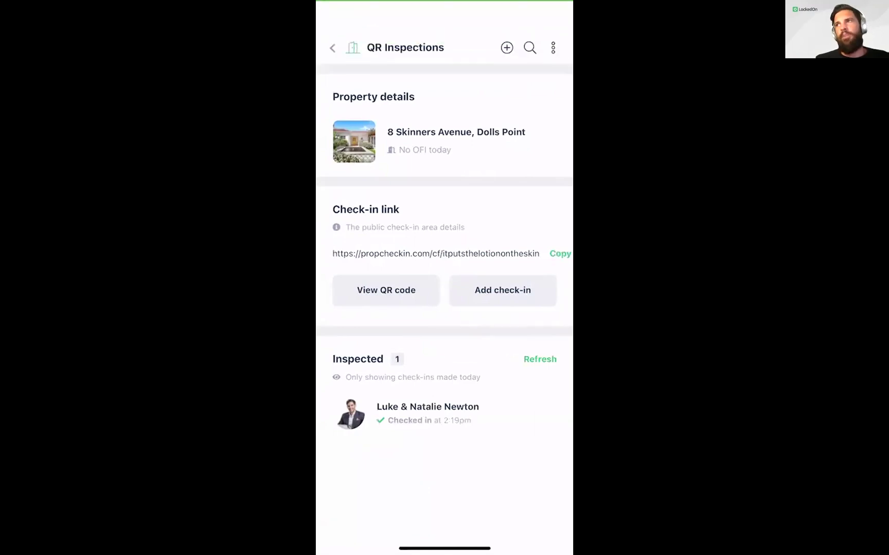
# Step: Start another check-in with a second mobile number, try adding manually, then cancel the form
pyautogui.click(502, 290)
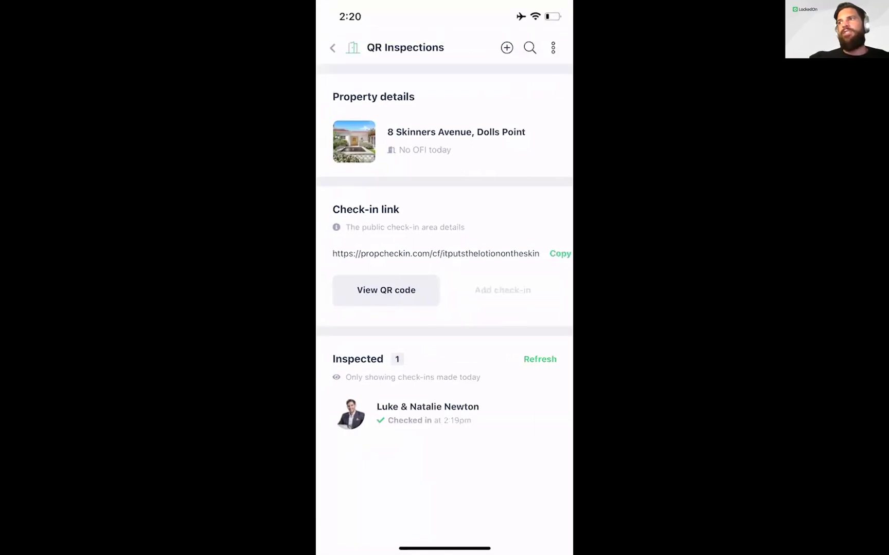
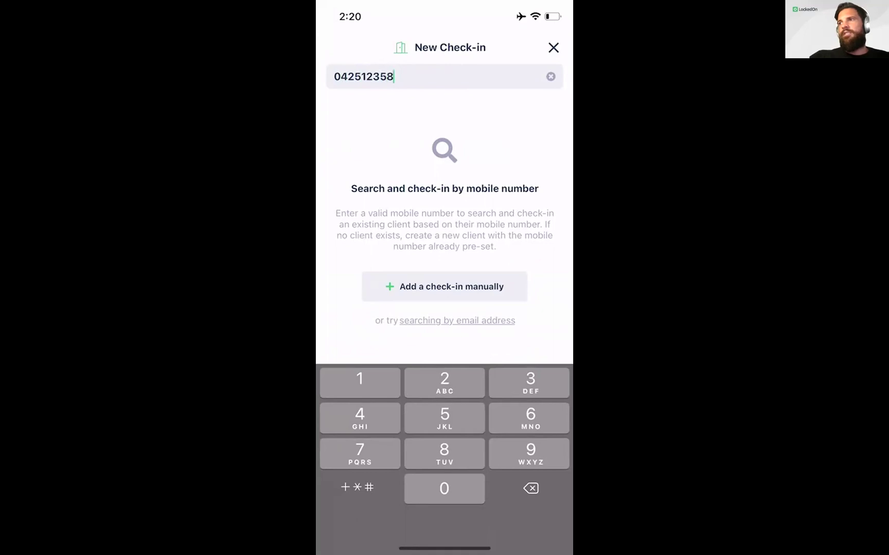
pyautogui.click(445, 287)
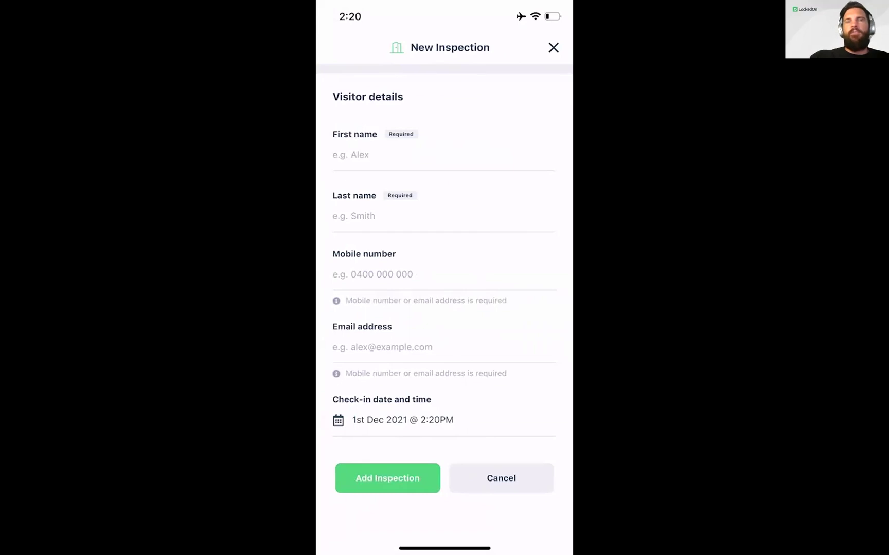
pyautogui.click(553, 47)
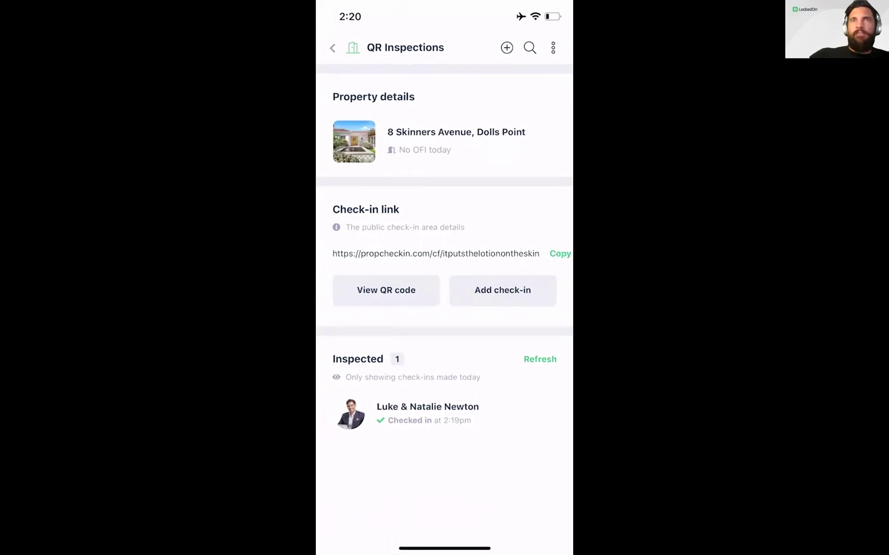
# Step: Open the client's check-in and edit the inspection with a price guide of 850,000
pyautogui.click(427, 413)
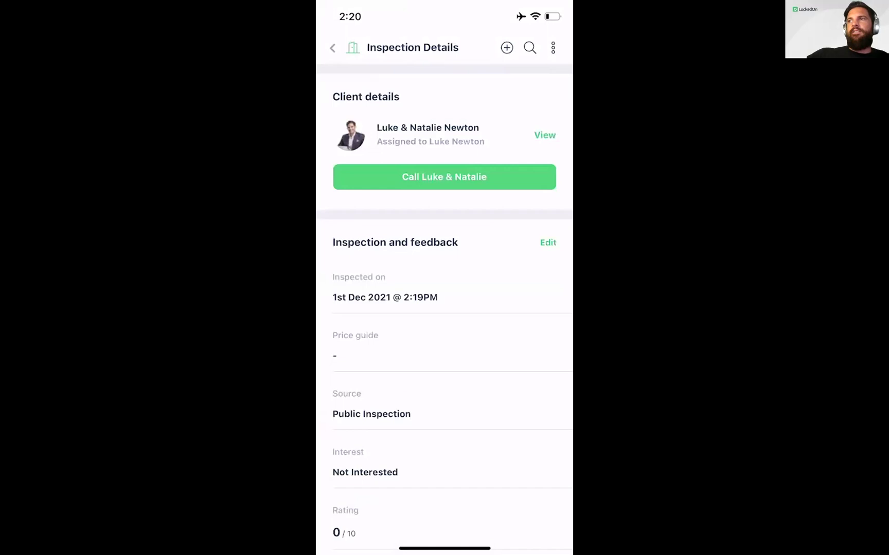
pyautogui.scroll(-3, 444, 303)
pyautogui.click(548, 159)
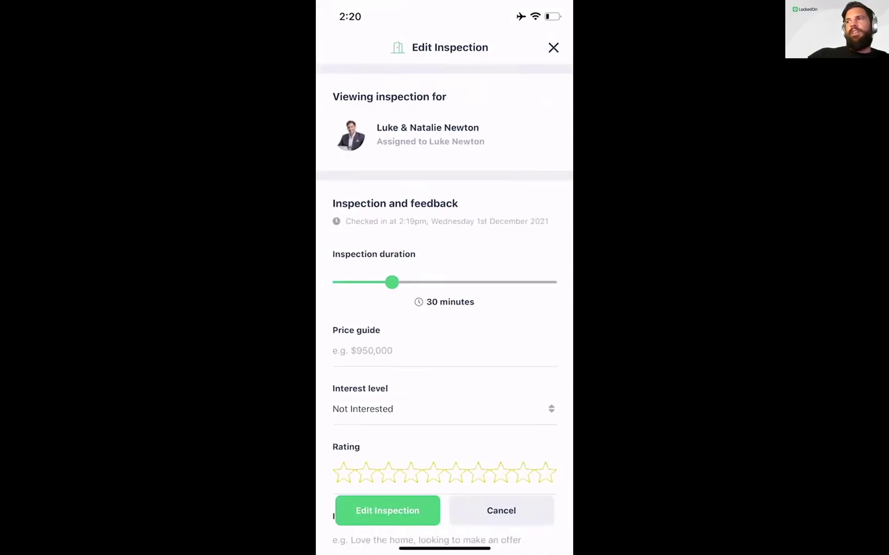
pyautogui.scroll(-1, 444, 304)
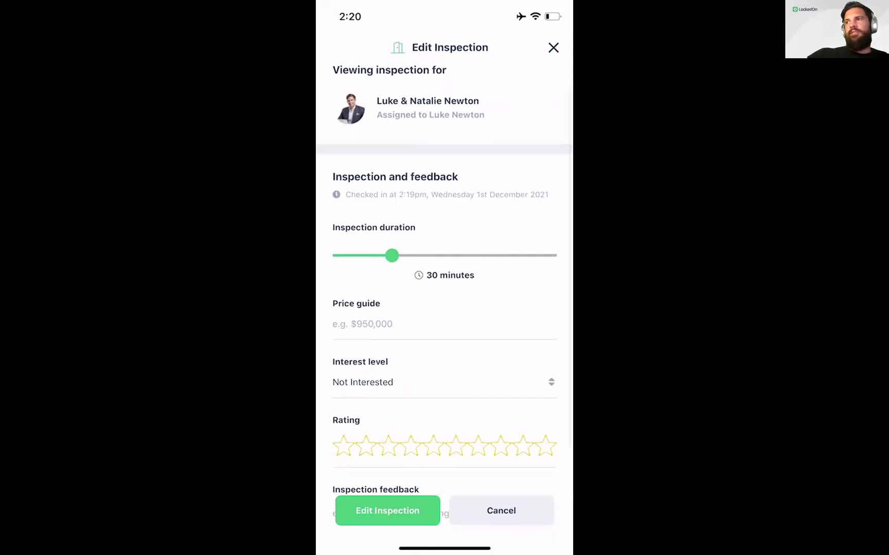
pyautogui.click(362, 324)
pyautogui.write('850,000')
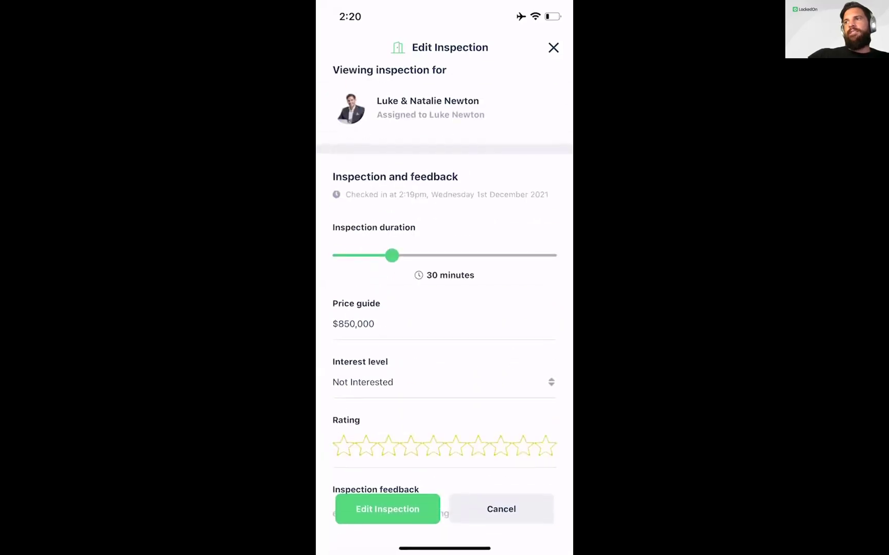
# Step: Set interest to Very Interested, rating 9/10, feedback 'Like it', and save the inspection
pyautogui.click(391, 382)
pyautogui.scroll(-2, 444, 427)
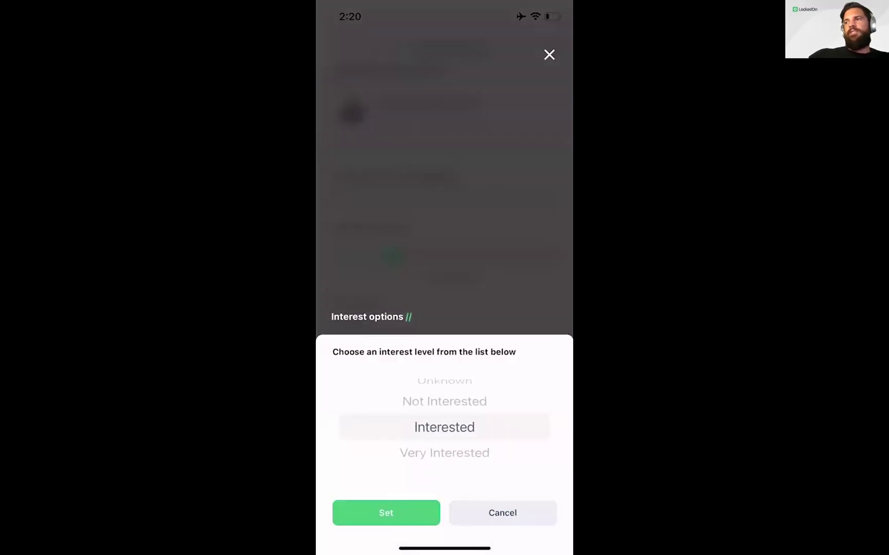
pyautogui.click(385, 513)
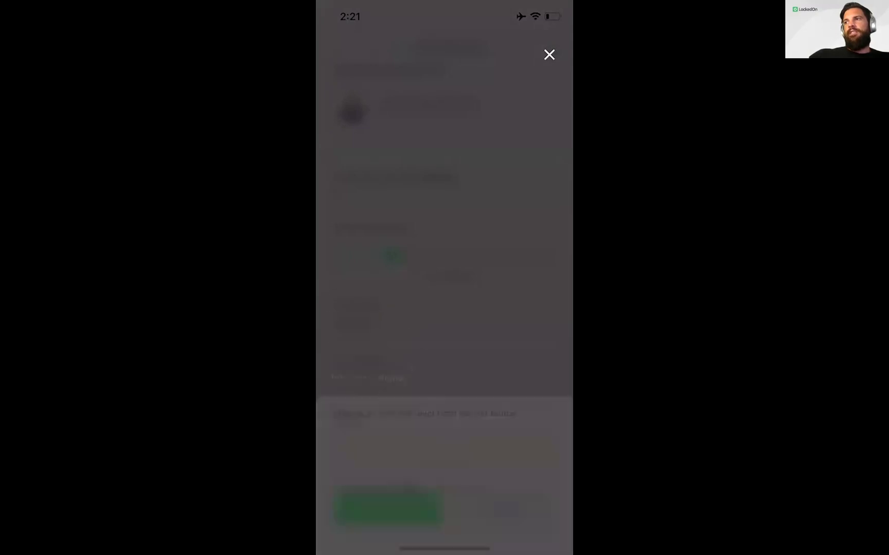
pyautogui.scroll(-3, 444, 309)
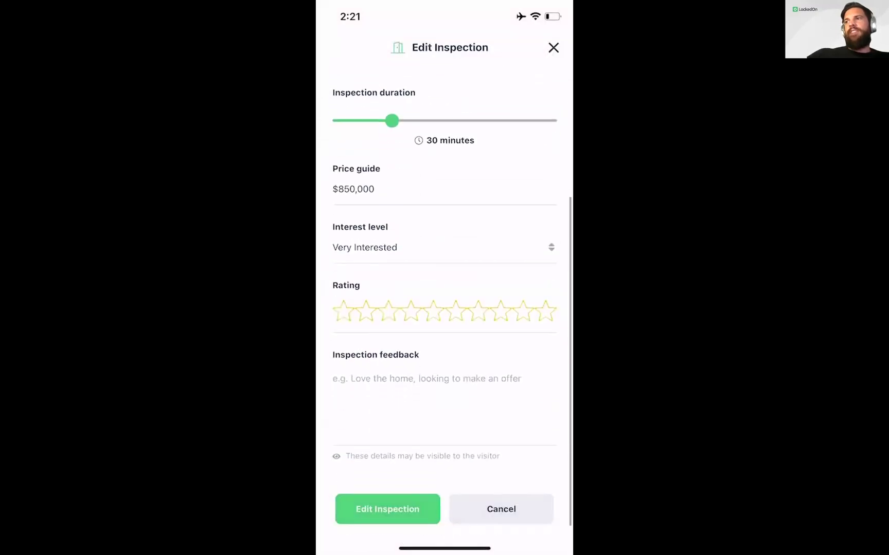
pyautogui.click(522, 329)
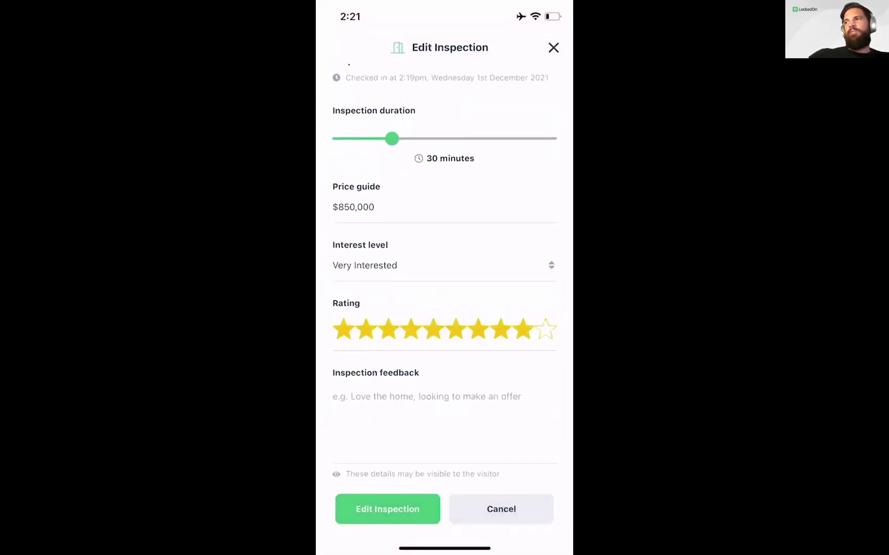
pyautogui.click(426, 396)
pyautogui.write('Like it')
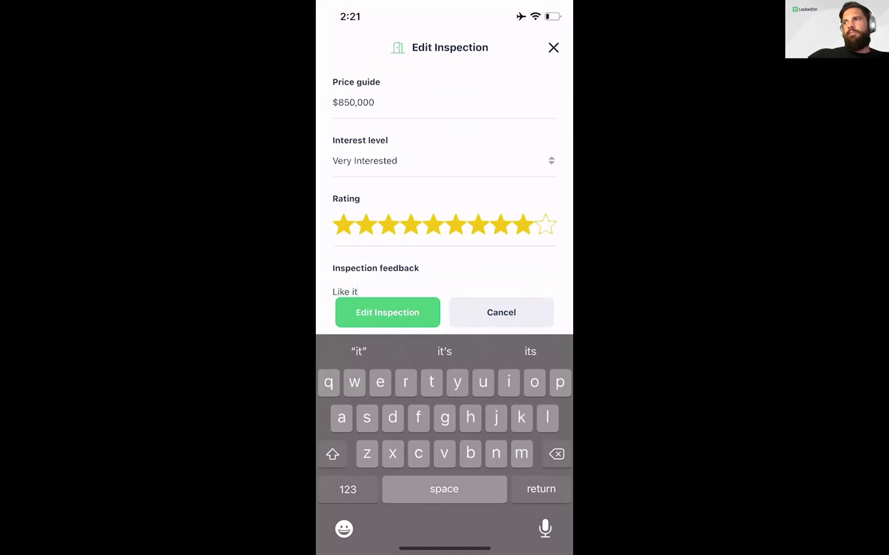
pyautogui.click(387, 312)
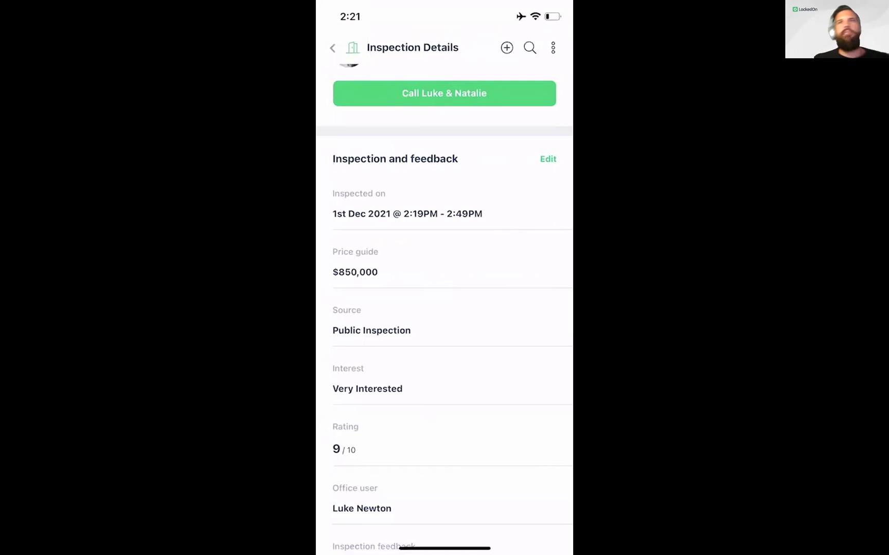
# Step: Send the property documents to the buyers using the Press and slide to send bar
pyautogui.scroll(-10, 444, 308)
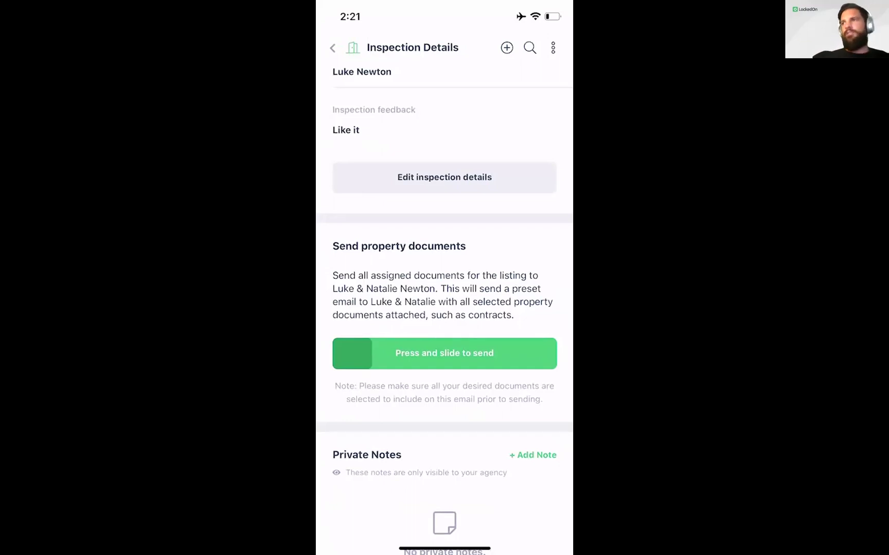
pyautogui.moveTo(352, 353); pyautogui.dragTo(537, 353)
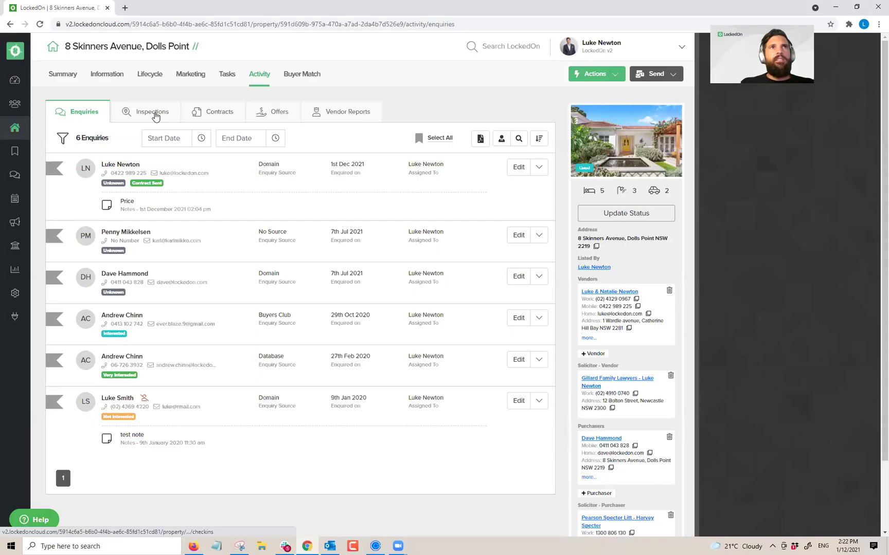
pyautogui.click(153, 114)
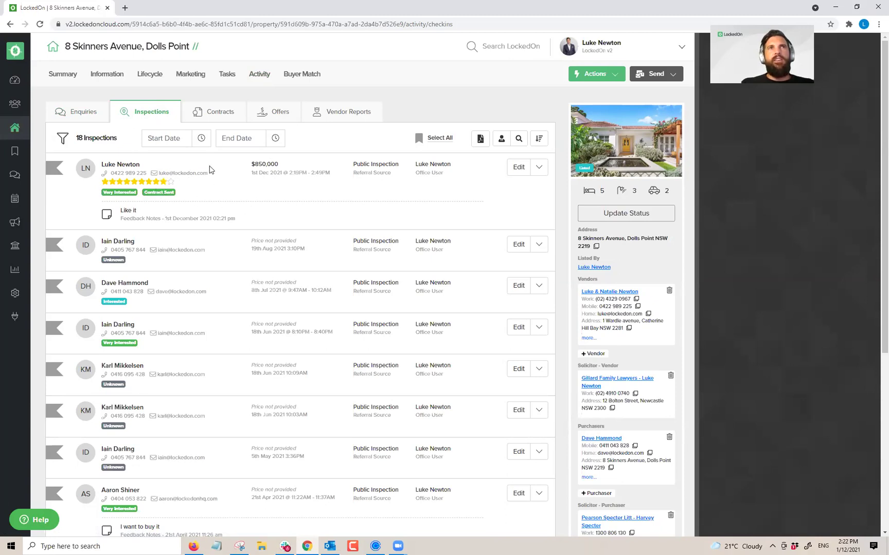
pyautogui.click(209, 112)
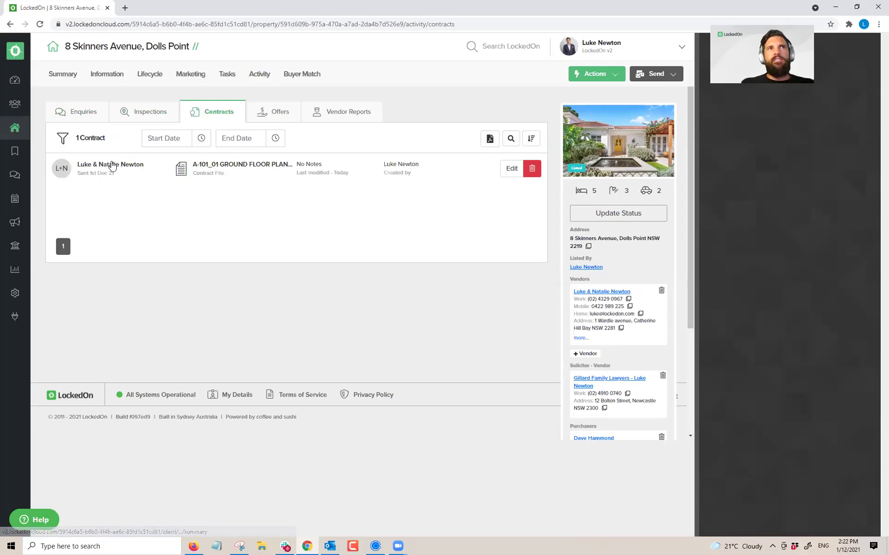
pyautogui.click(264, 118)
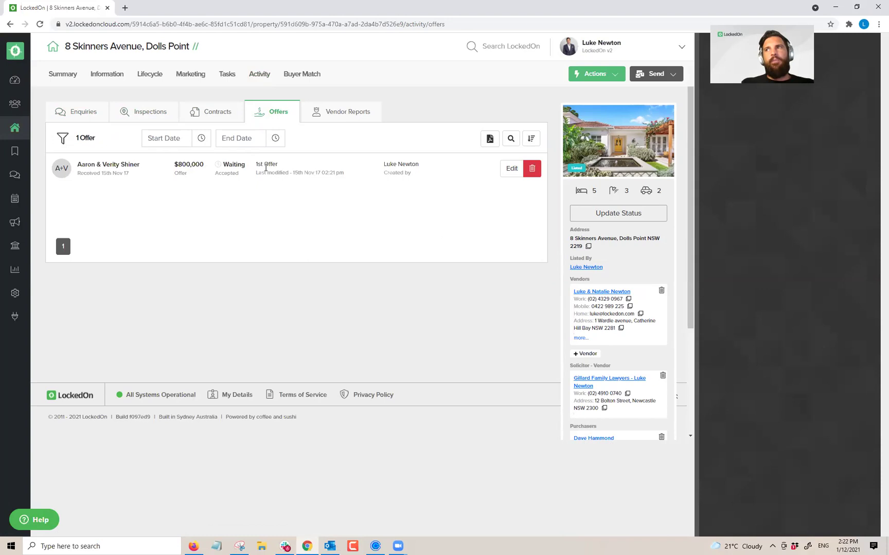
pyautogui.click(119, 81)
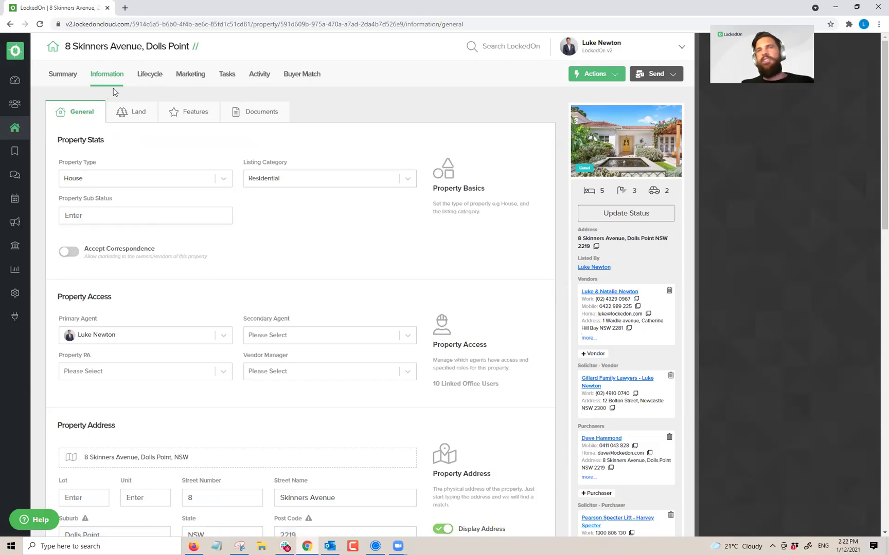
# Step: Remove then reapply the ground floor plan's Contract flag in Documents, then view Activity enquiries
pyautogui.click(237, 115)
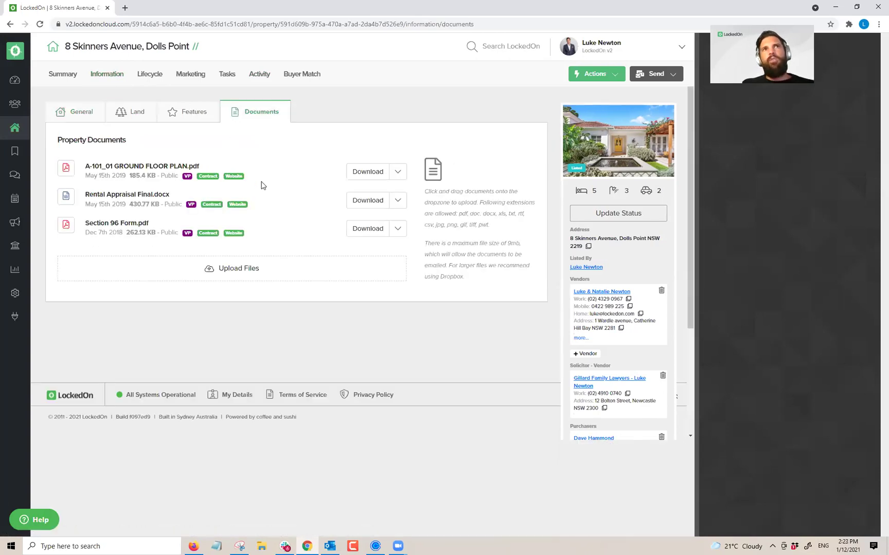
pyautogui.click(396, 172)
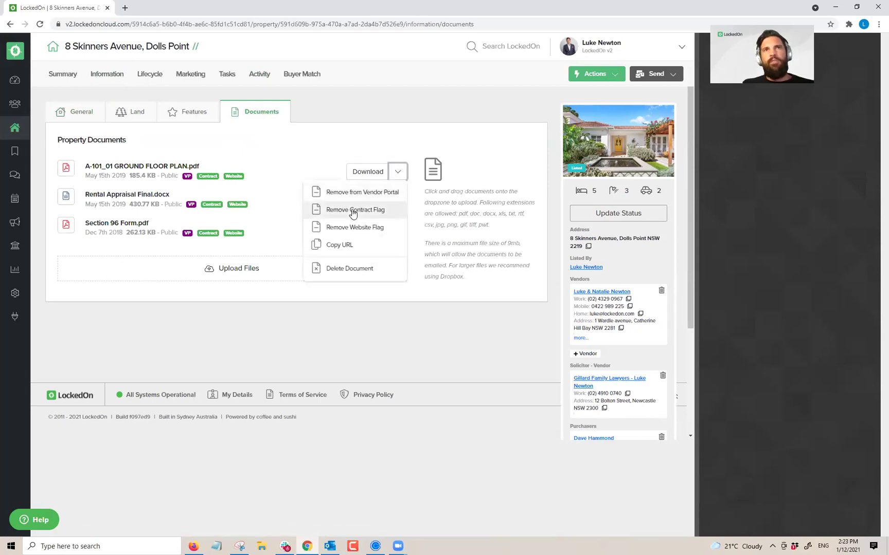
pyautogui.click(353, 212)
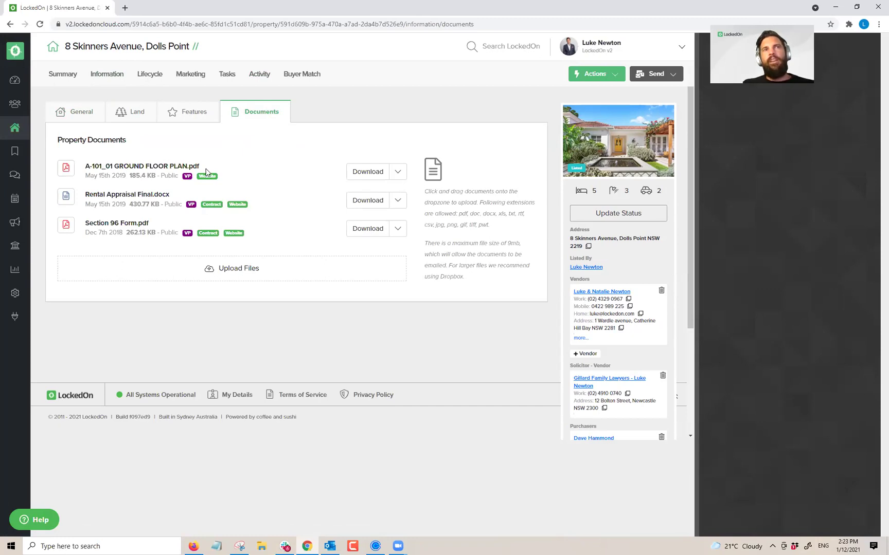
pyautogui.click(398, 172)
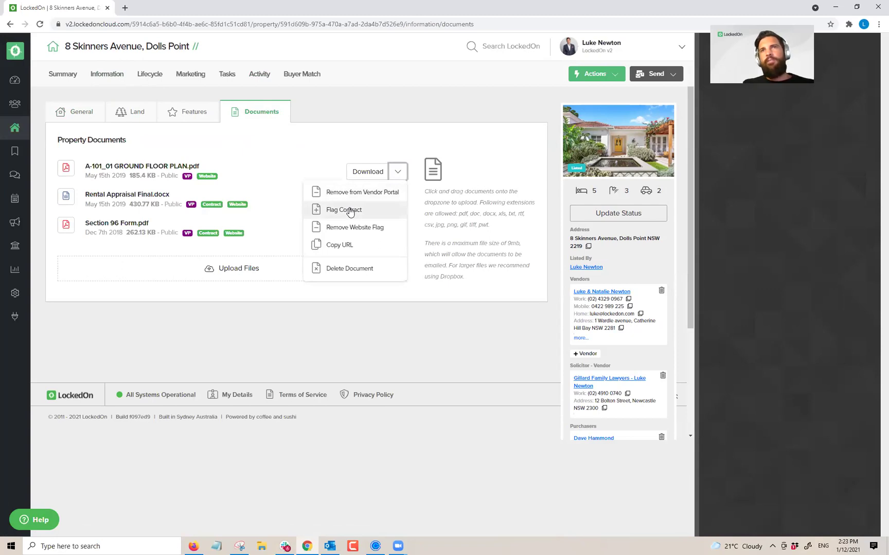
pyautogui.click(350, 211)
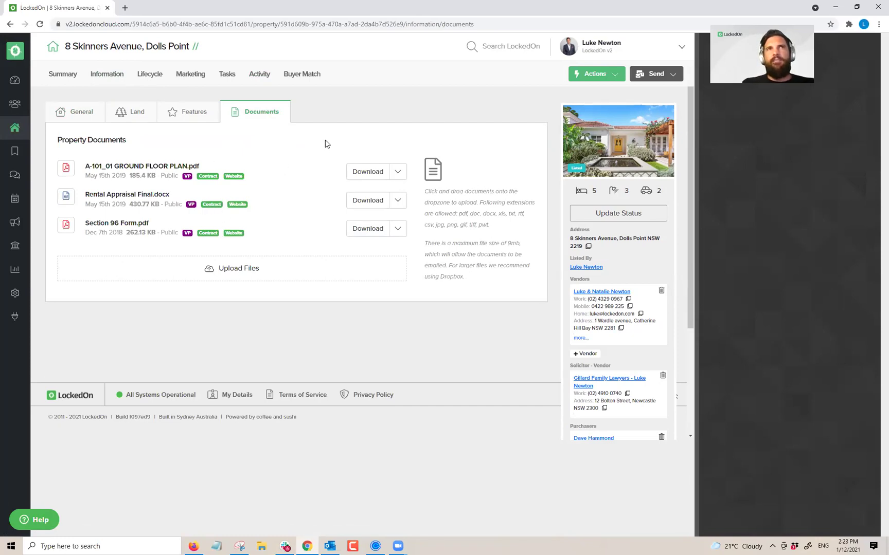
pyautogui.click(260, 76)
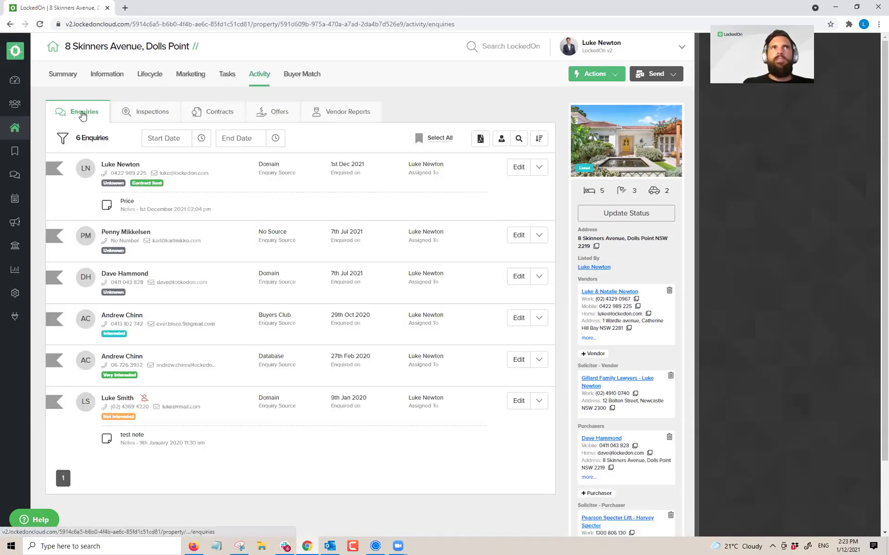
# Step: Browse the Inspections, Contracts, Offers and Vendor Reports tabs, then open the first inspection's client summary
pyautogui.click(138, 115)
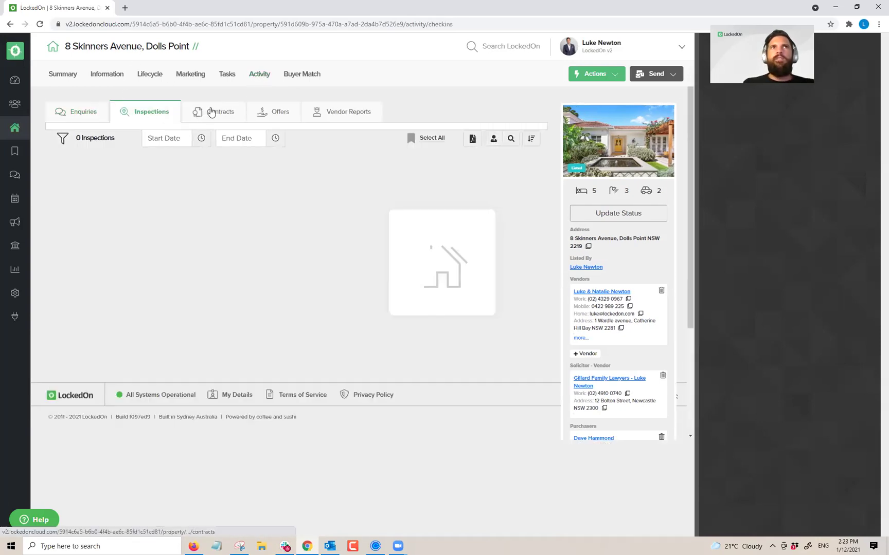
pyautogui.click(214, 109)
pyautogui.click(269, 117)
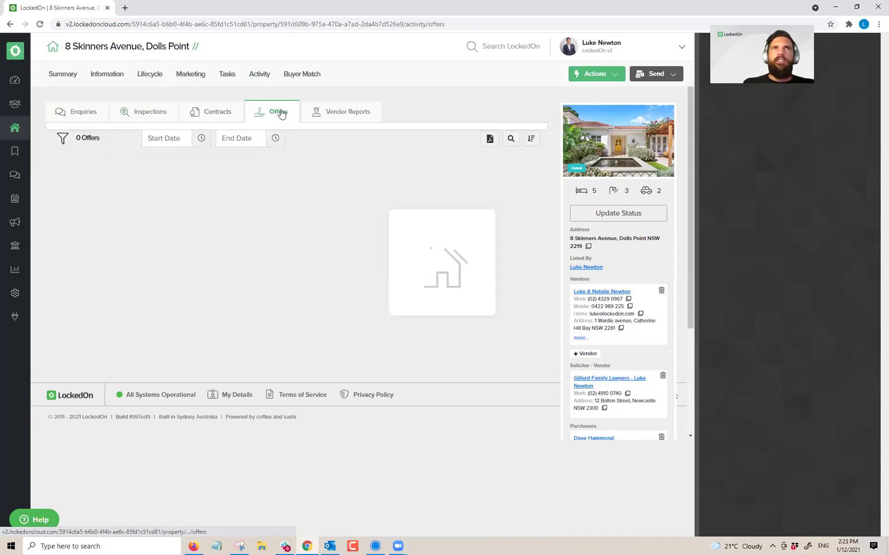
pyautogui.click(353, 115)
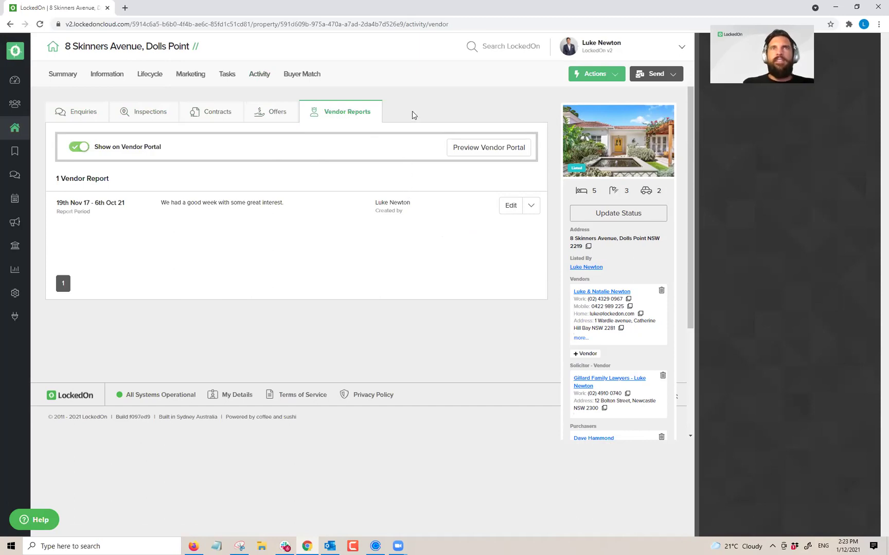
pyautogui.click(138, 113)
pyautogui.click(126, 164)
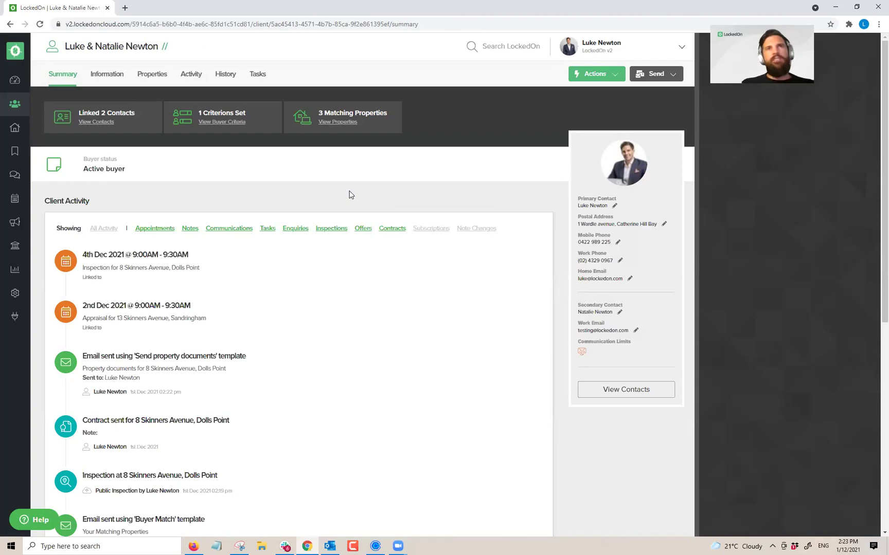
# Step: Hide the LockedOn Plus welcome message on the Dashboard and go to the Engine Room
pyautogui.click(15, 80)
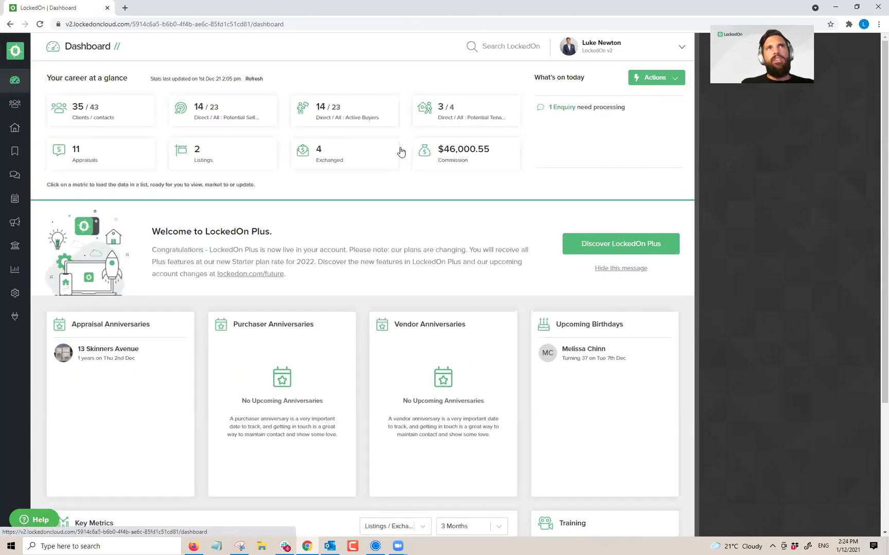
pyautogui.click(607, 270)
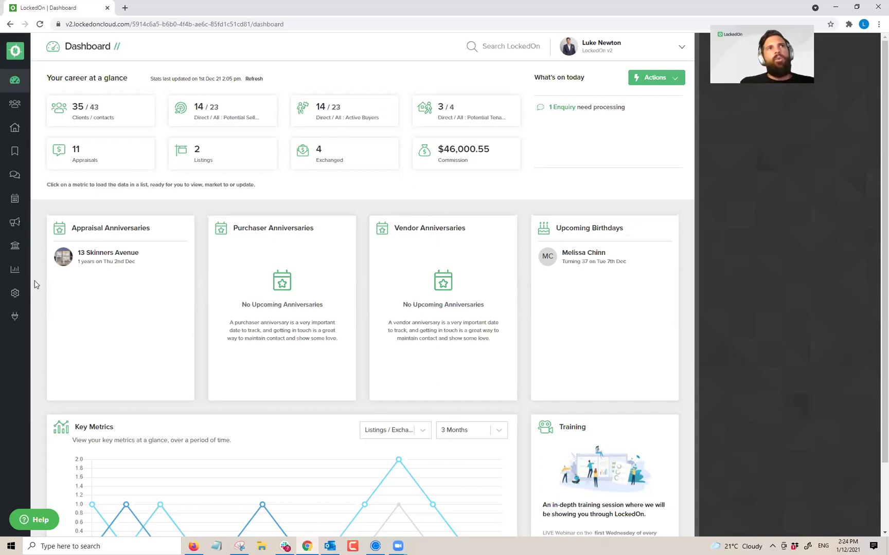
pyautogui.click(16, 293)
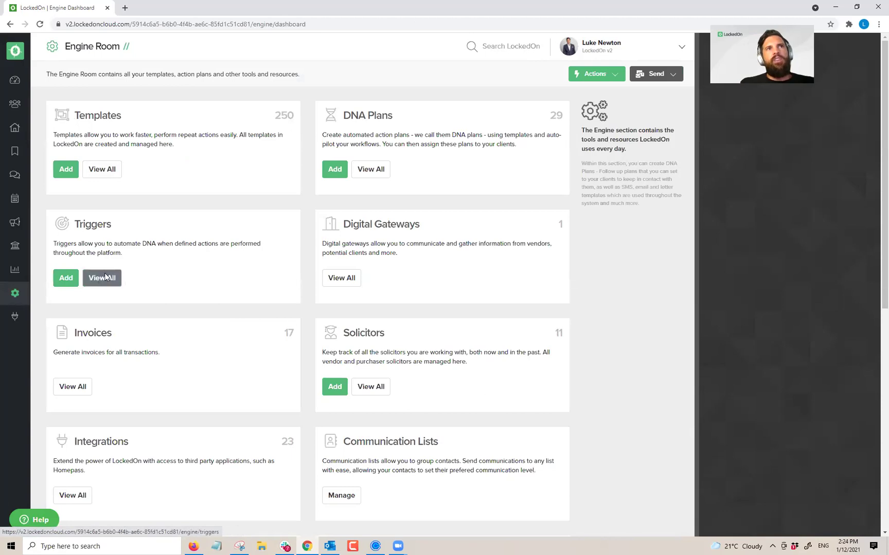
# Step: Open the full triggers list and highlight the Buyer Portal trigger names
pyautogui.click(105, 278)
pyautogui.tripleClick(76, 142)
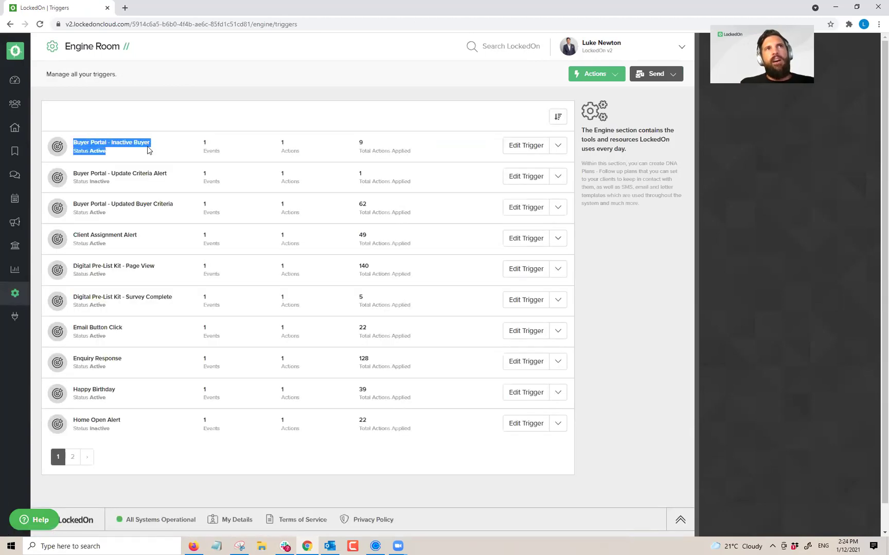
pyautogui.tripleClick(74, 176)
pyautogui.moveTo(73, 204); pyautogui.dragTo(187, 213)
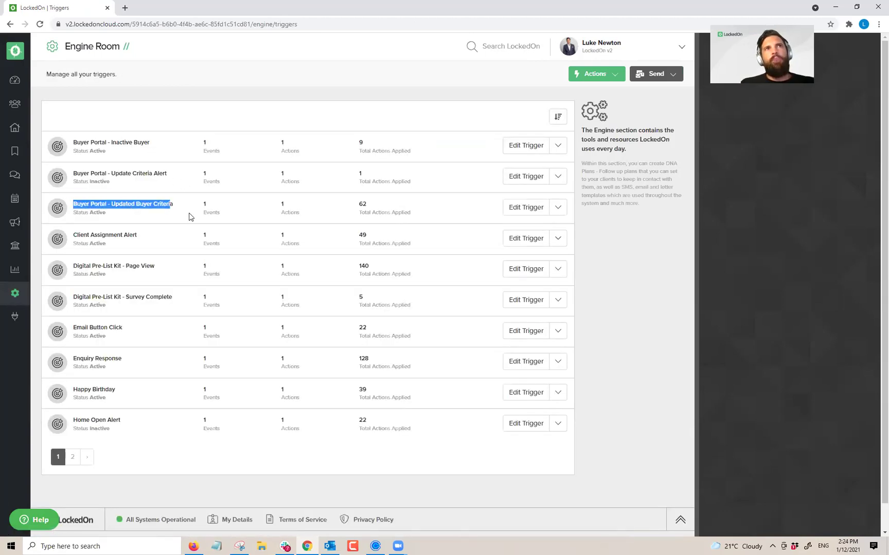
pyautogui.click(188, 217)
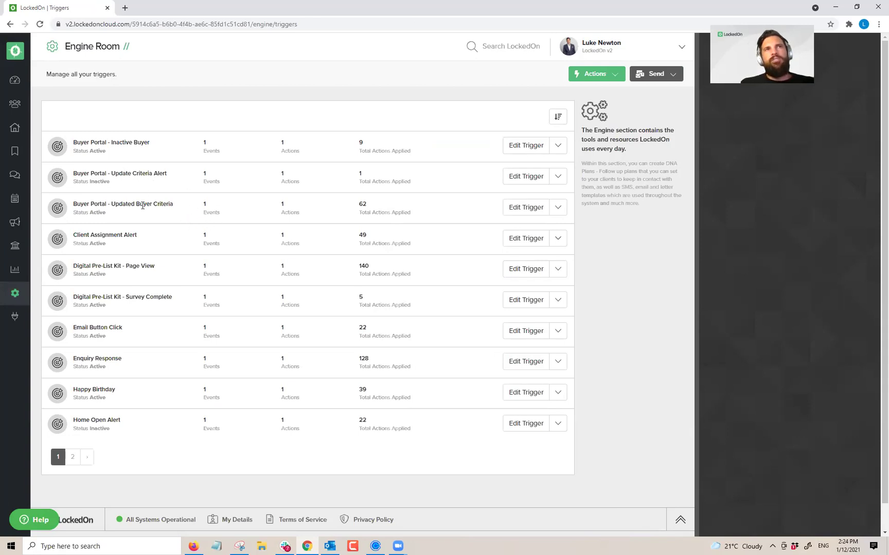
pyautogui.tripleClick(123, 142)
pyautogui.click(170, 144)
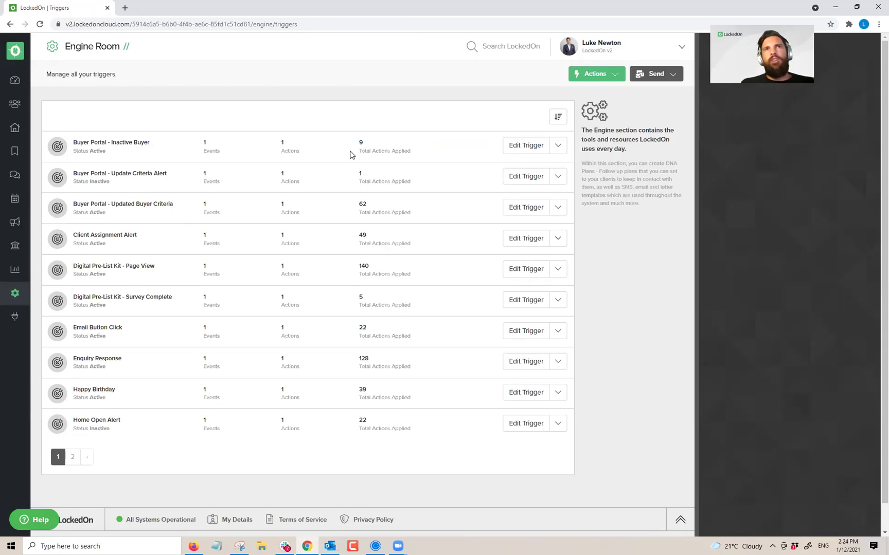
# Step: Select the Updated Buyer Criteria and Update Criteria Alert names and the alert's Inactive status
pyautogui.tripleClick(135, 204)
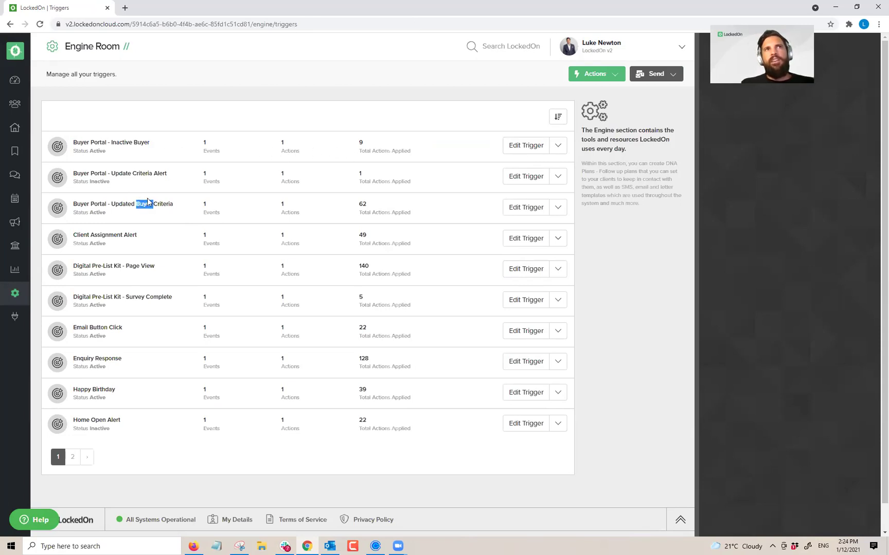
pyautogui.tripleClick(154, 205)
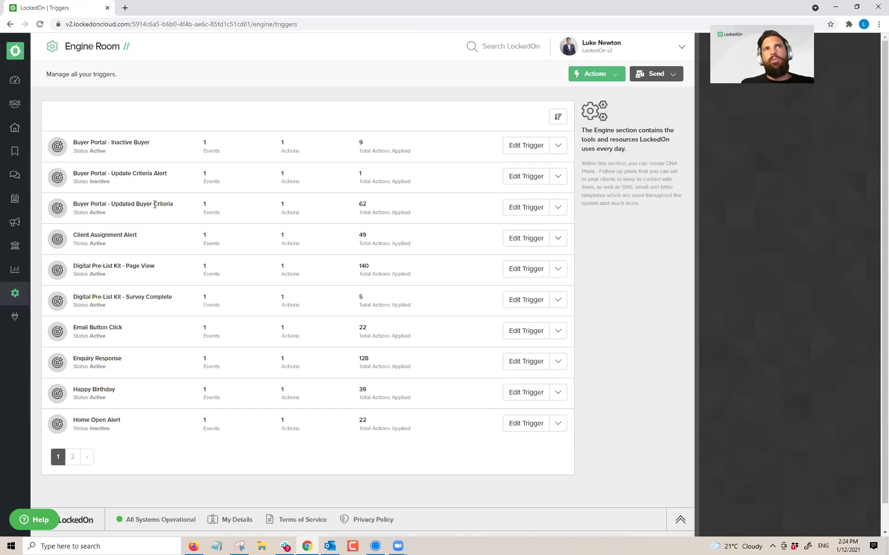
pyautogui.click(188, 211)
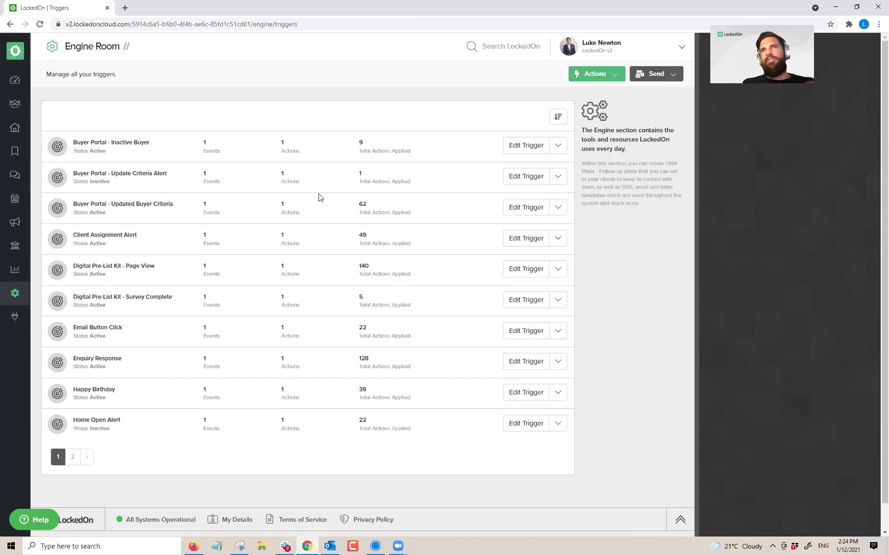
pyautogui.tripleClick(147, 173)
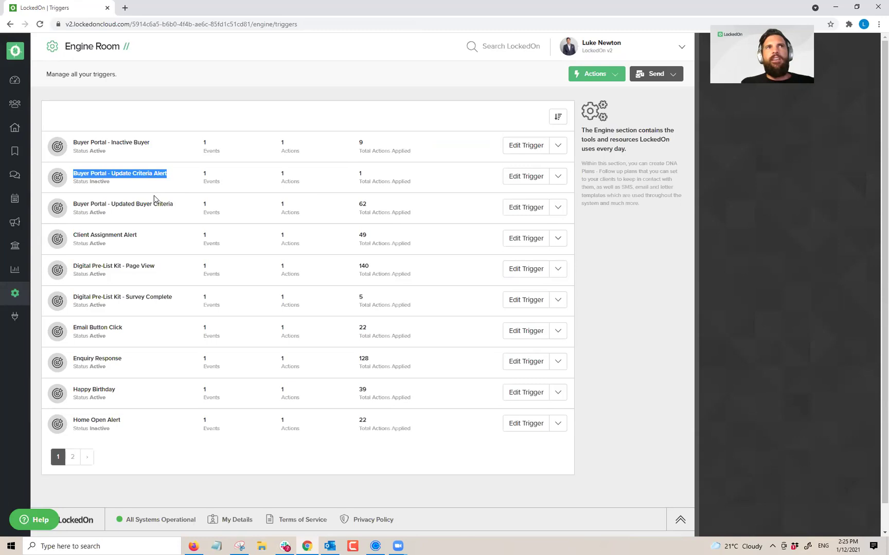
pyautogui.click(100, 182)
pyautogui.tripleClick(100, 182)
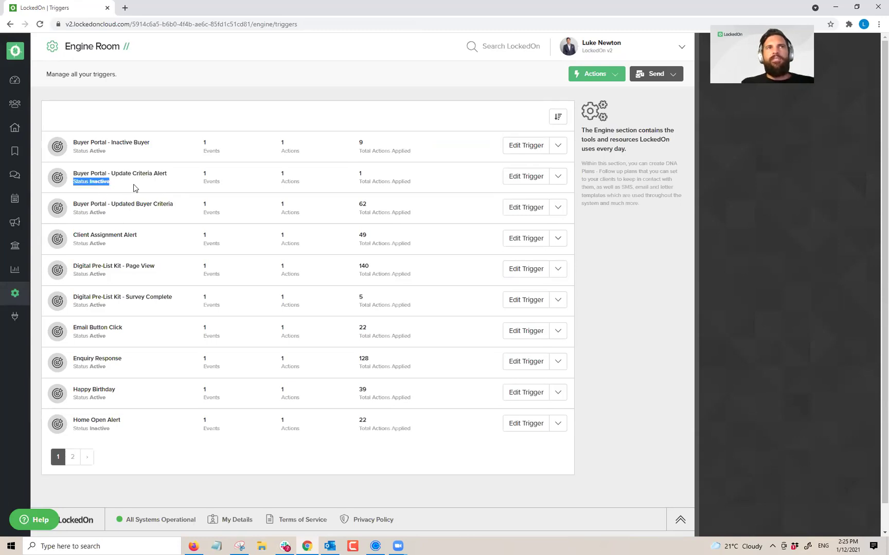
pyautogui.doubleClick(97, 151)
pyautogui.doubleClick(98, 143)
pyautogui.doubleClick(98, 204)
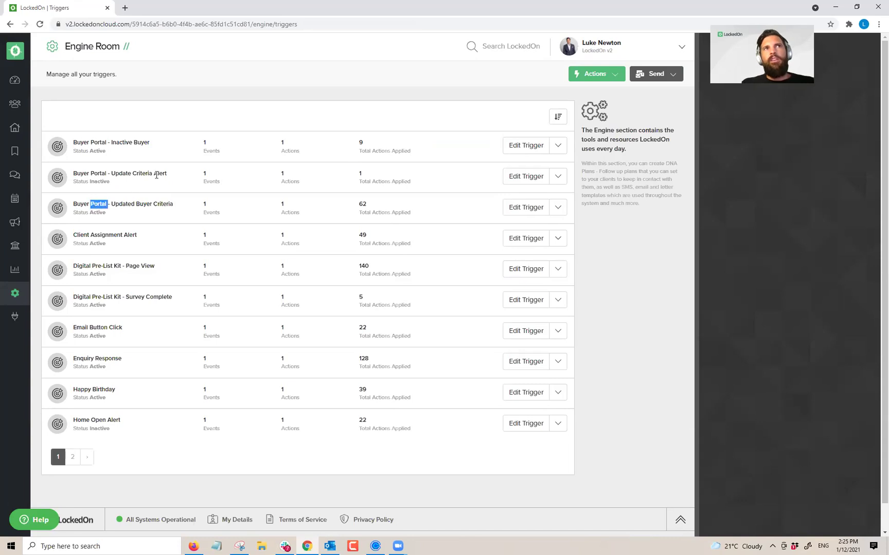
# Step: Change the Update Criteria Alert's schedule event start date to 01/01/2022 and save the event
pyautogui.click(526, 177)
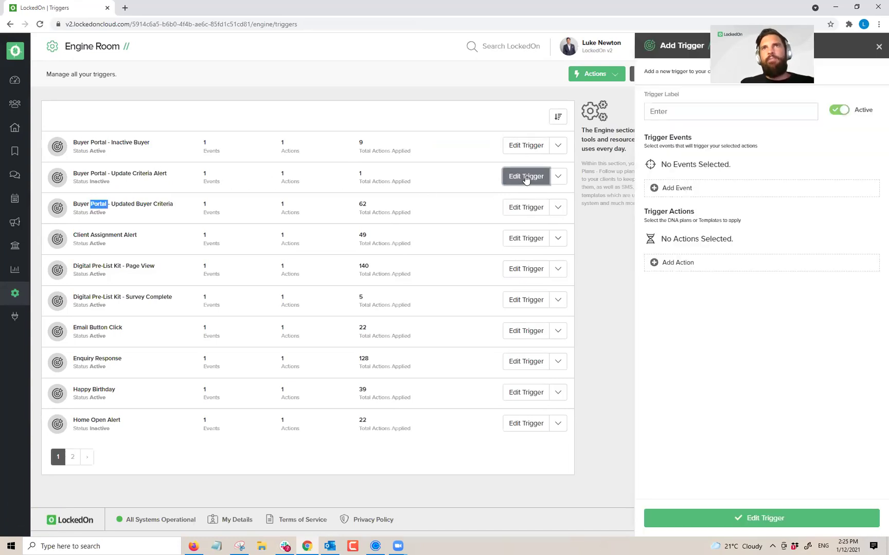
pyautogui.click(839, 111)
pyautogui.click(849, 165)
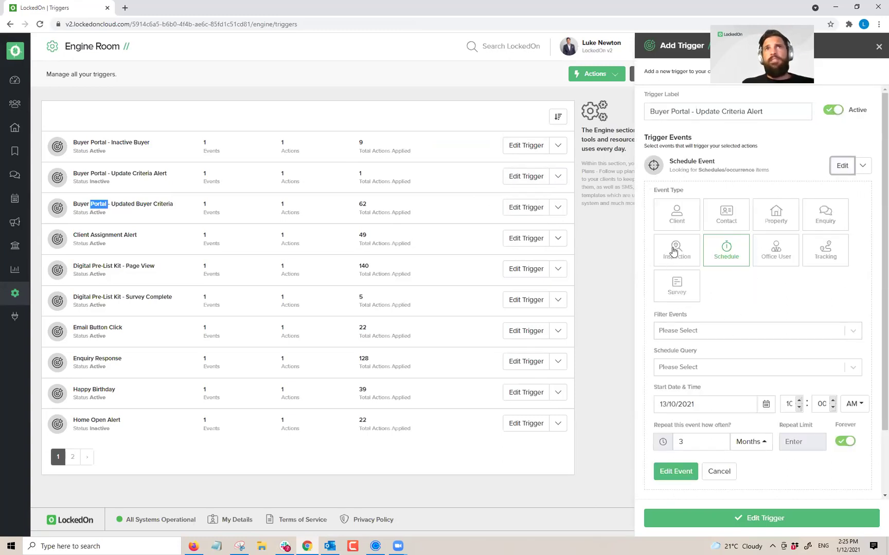
pyautogui.click(766, 404)
pyautogui.scroll(-2, 735, 406)
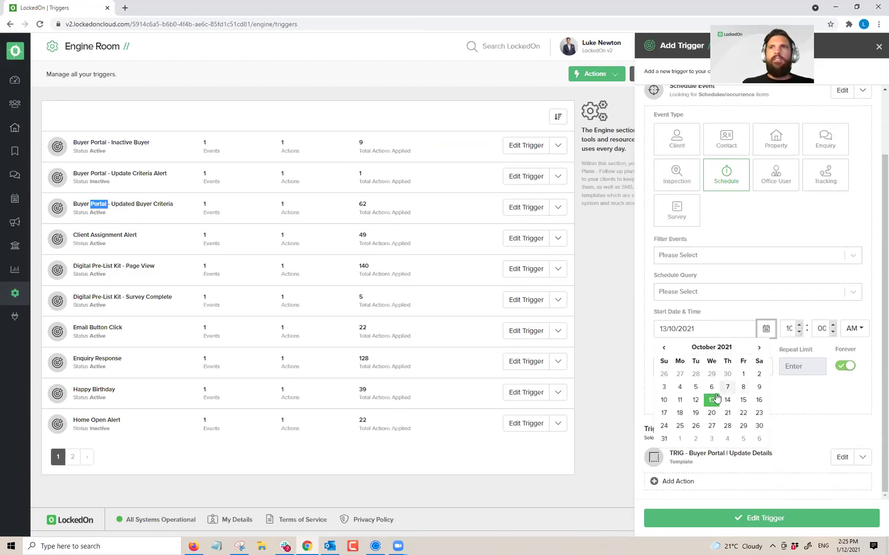
pyautogui.click(755, 350)
pyautogui.click(755, 352)
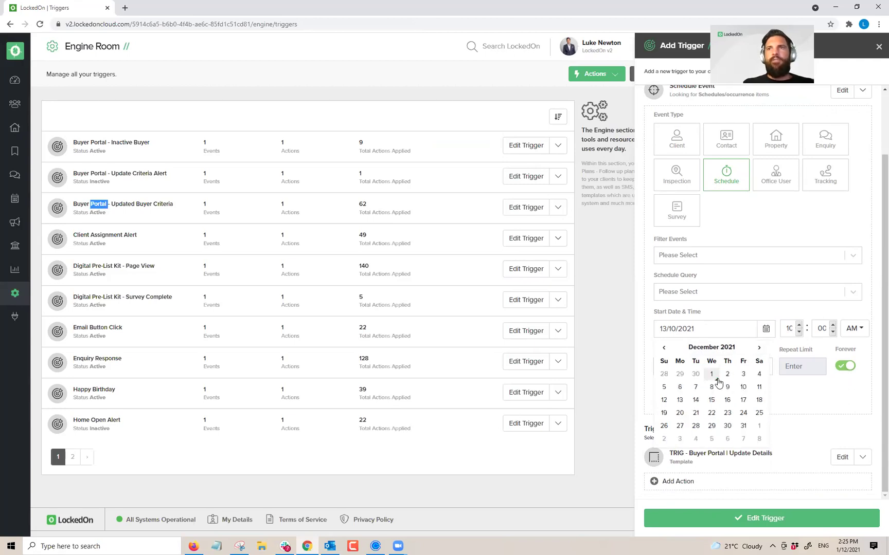
pyautogui.click(760, 350)
pyautogui.click(758, 374)
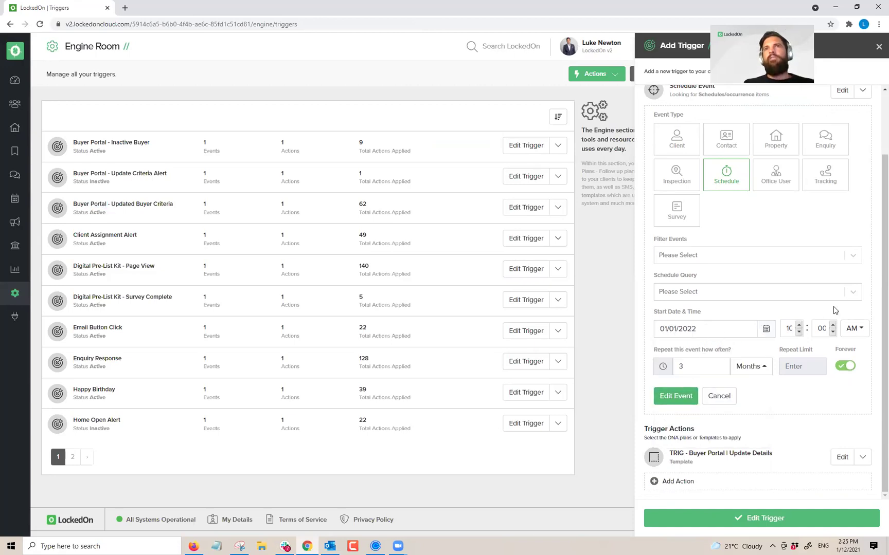
pyautogui.click(674, 397)
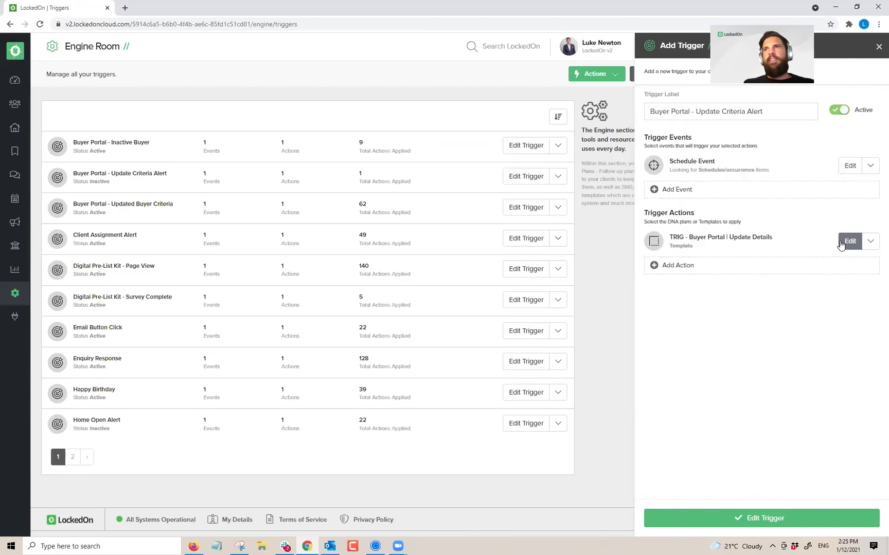
# Step: Switch the trigger to inactive and save it
pyautogui.click(841, 245)
pyautogui.click(833, 110)
pyautogui.click(781, 520)
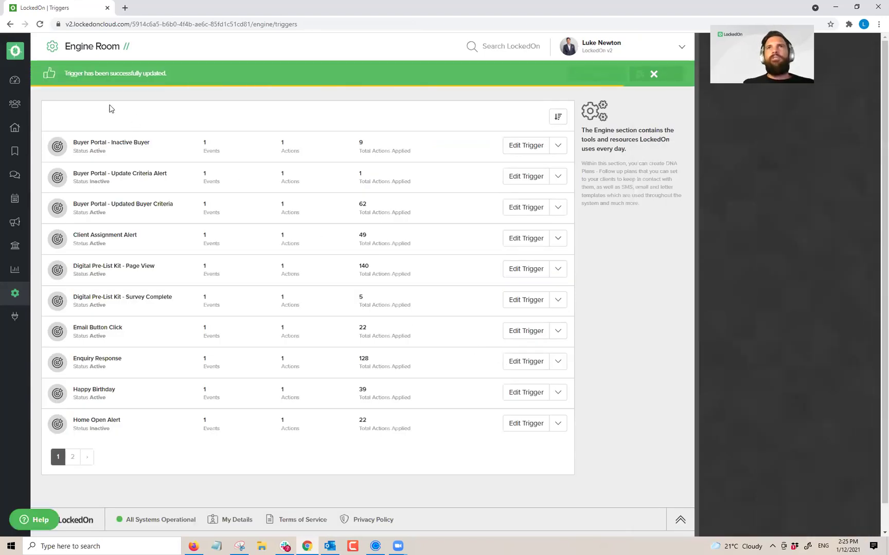
# Step: Start an email to the active buyers listed from the Dashboard
pyautogui.click(14, 80)
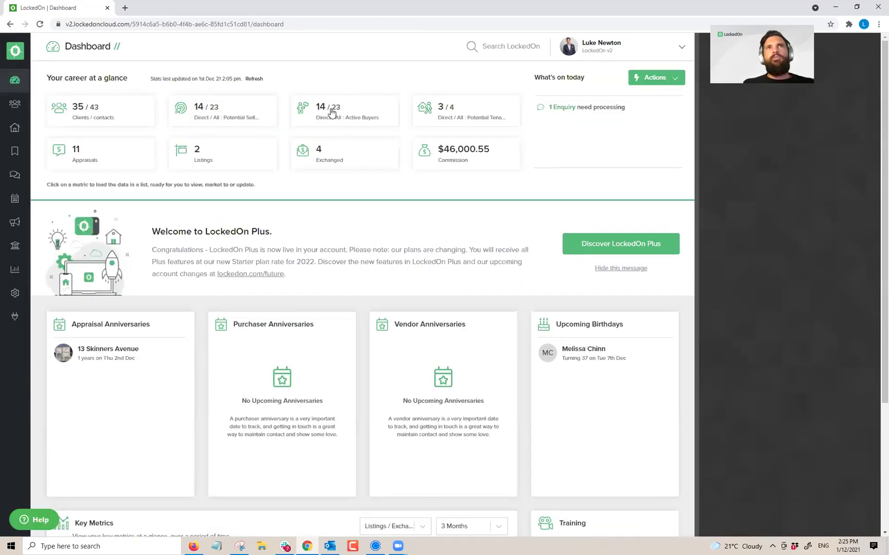
pyautogui.click(332, 112)
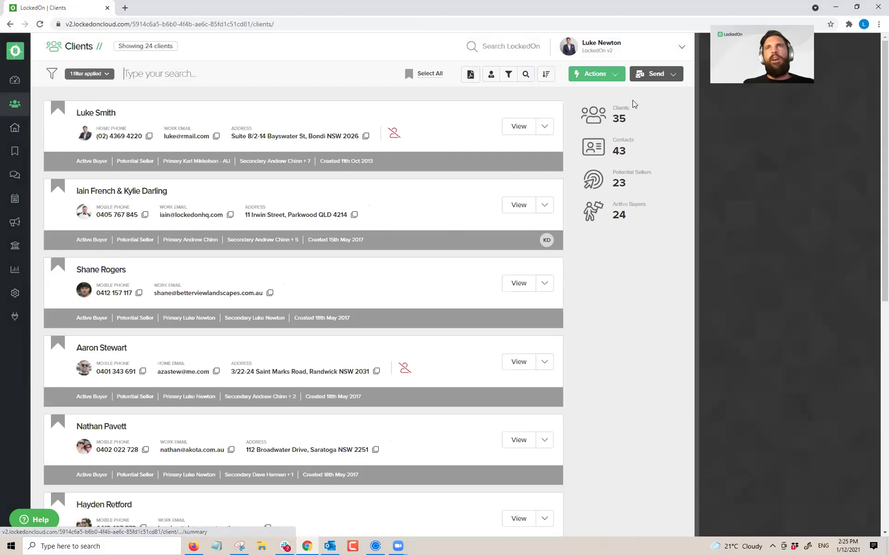
pyautogui.click(656, 74)
pyautogui.click(644, 111)
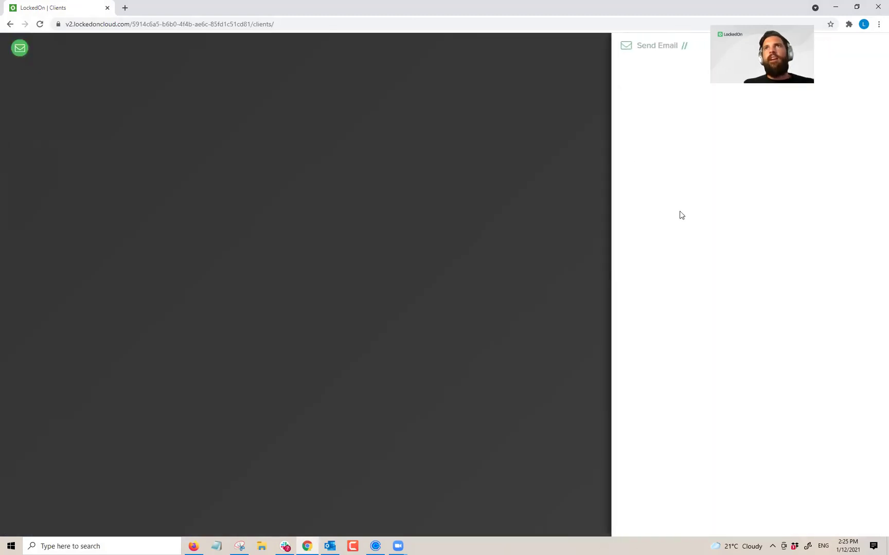
# Step: Preview the TRIG - Buyer Portal Update Details template without sending, then search clients by the client's name
pyautogui.click(684, 198)
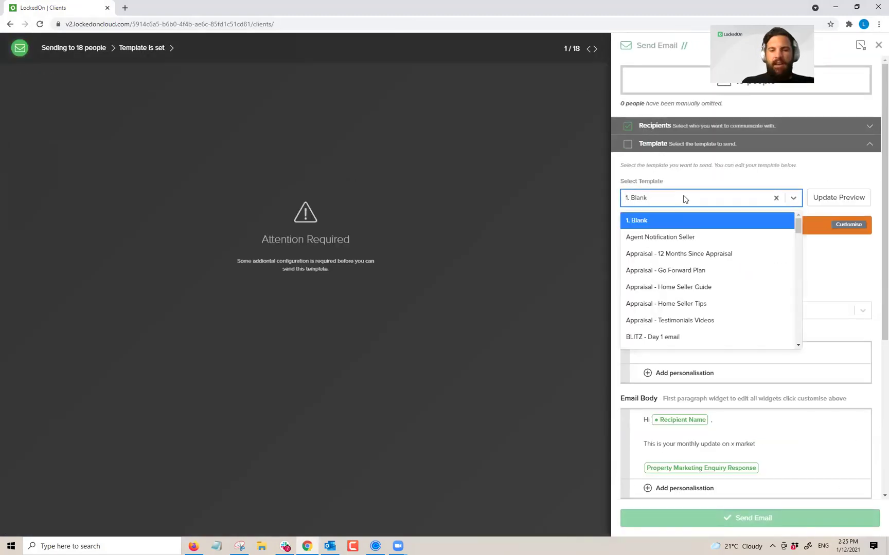
pyautogui.write('upd')
pyautogui.click(691, 237)
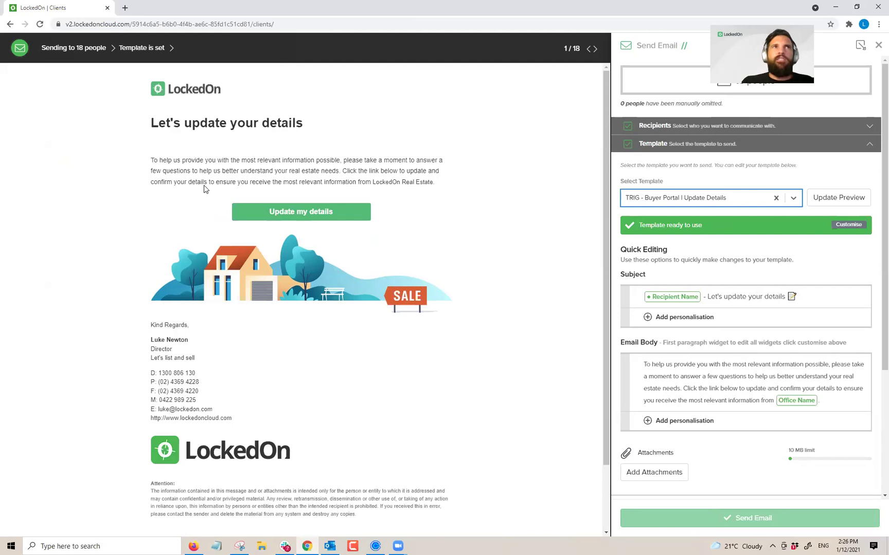
pyautogui.press('Escape')
pyautogui.click(141, 79)
pyautogui.write('Newton')
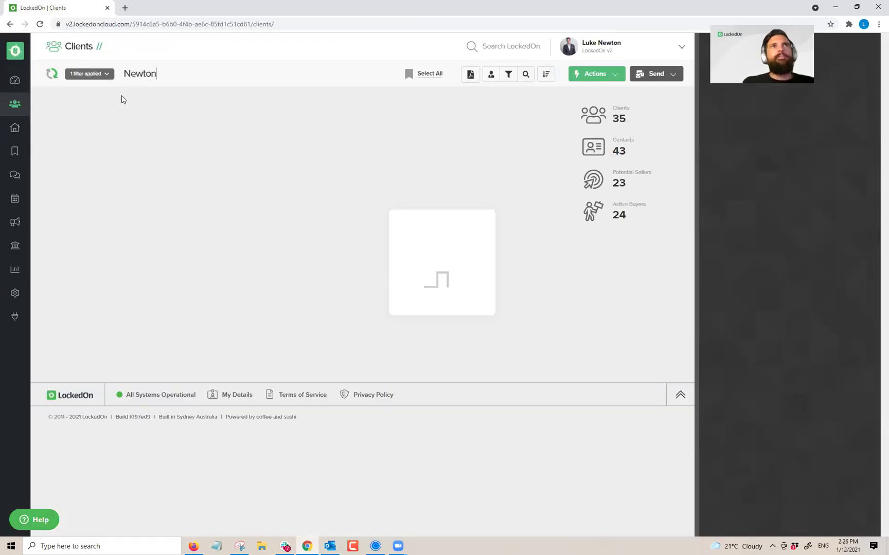
# Step: Open the client's 'Let's update your details' email from History page 2 and launch its Update my details link incognito
pyautogui.click(118, 271)
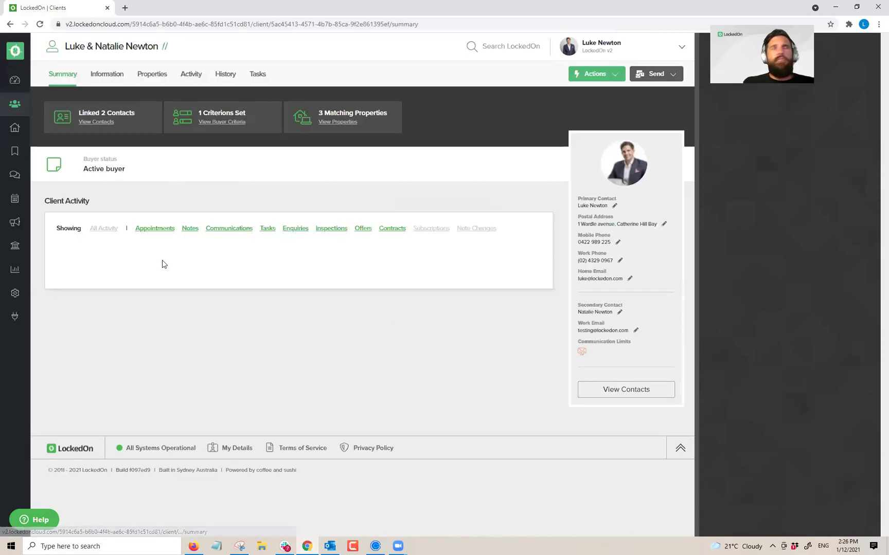
pyautogui.click(224, 75)
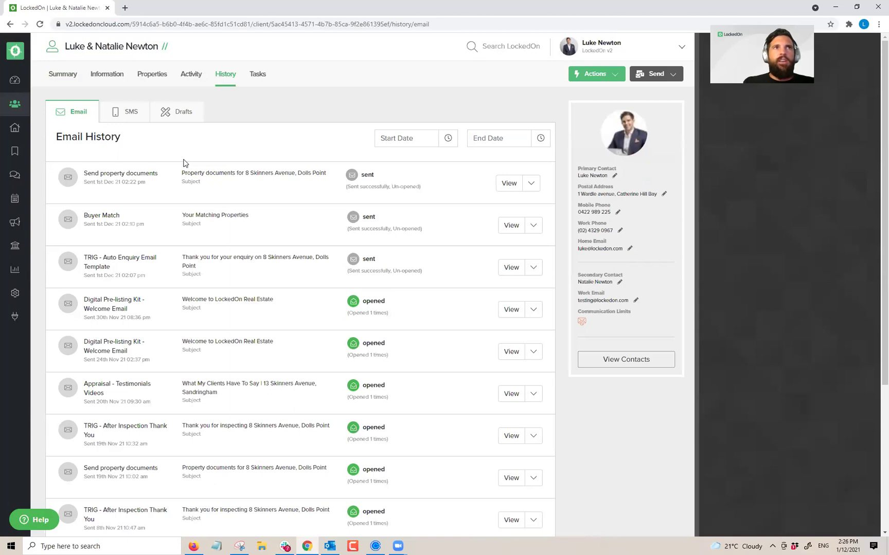
pyautogui.scroll(-5, 184, 159)
pyautogui.scroll(1, 145, 262)
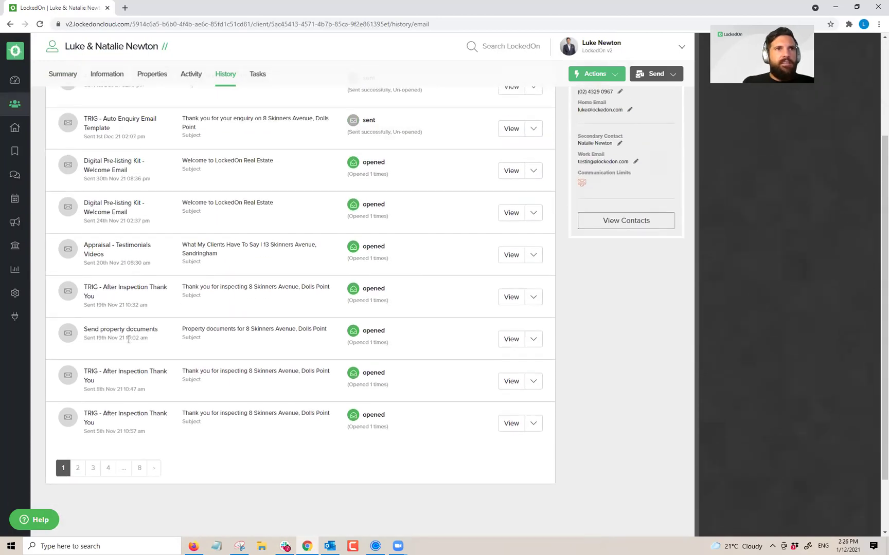
pyautogui.click(78, 468)
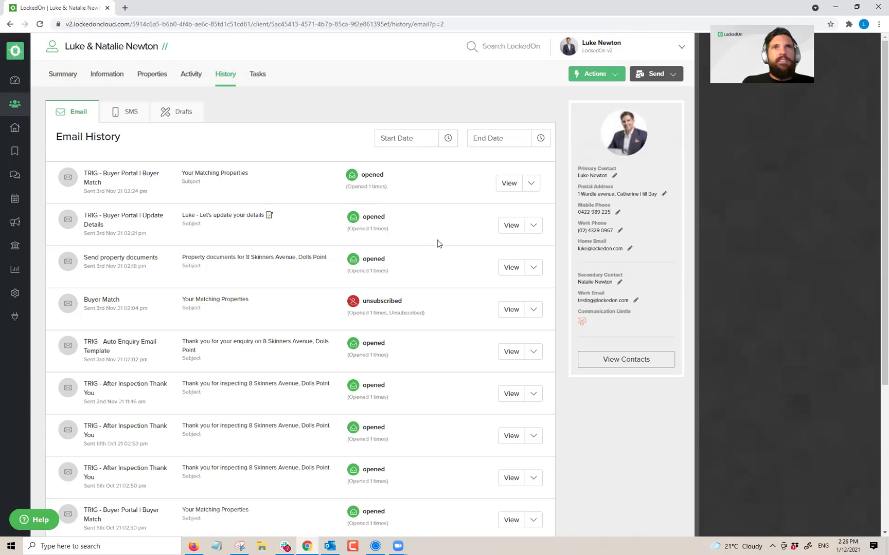
pyautogui.click(507, 229)
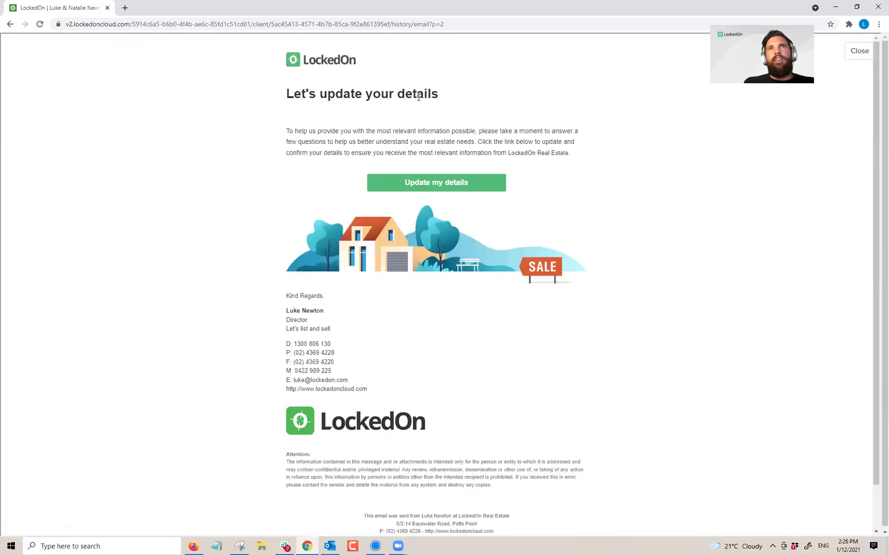
pyautogui.rightClick(424, 190)
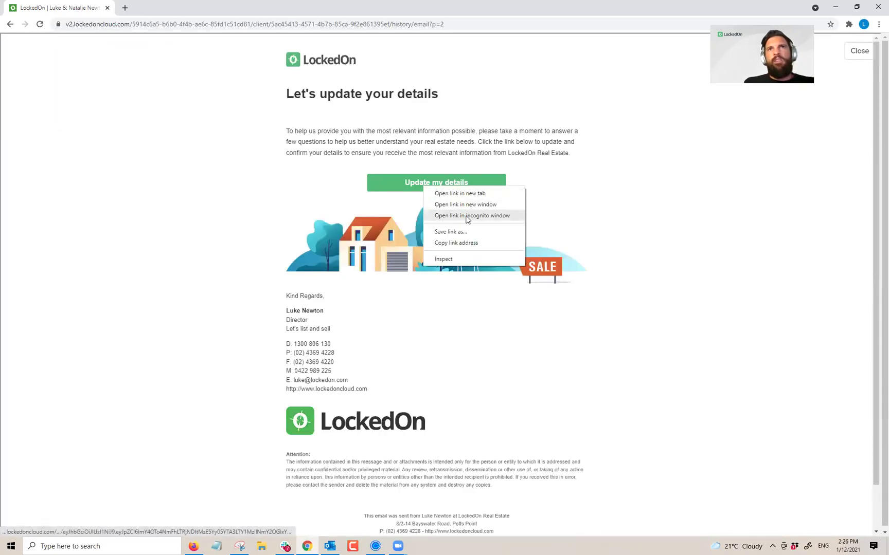
pyautogui.click(468, 216)
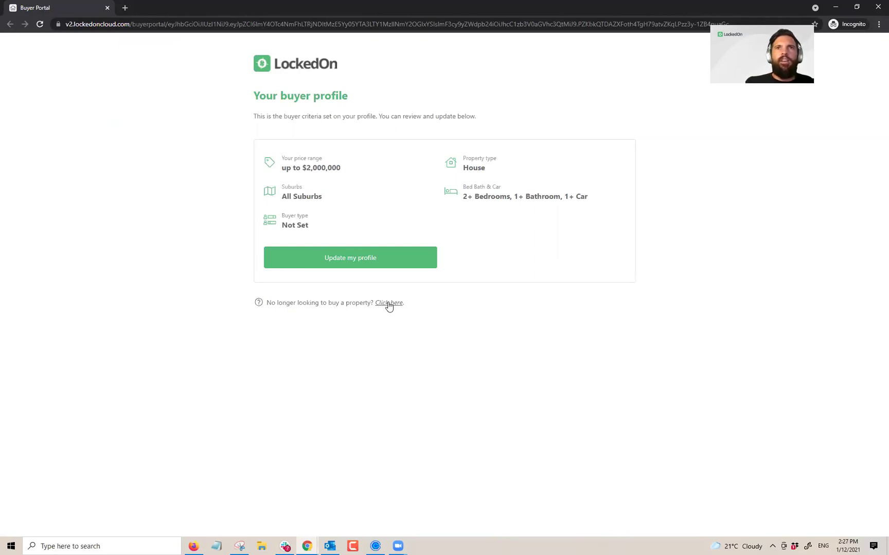
# Step: Mark the client as no longer looking to buy, confirm it, then re-enable the buyer profile
pyautogui.click(389, 304)
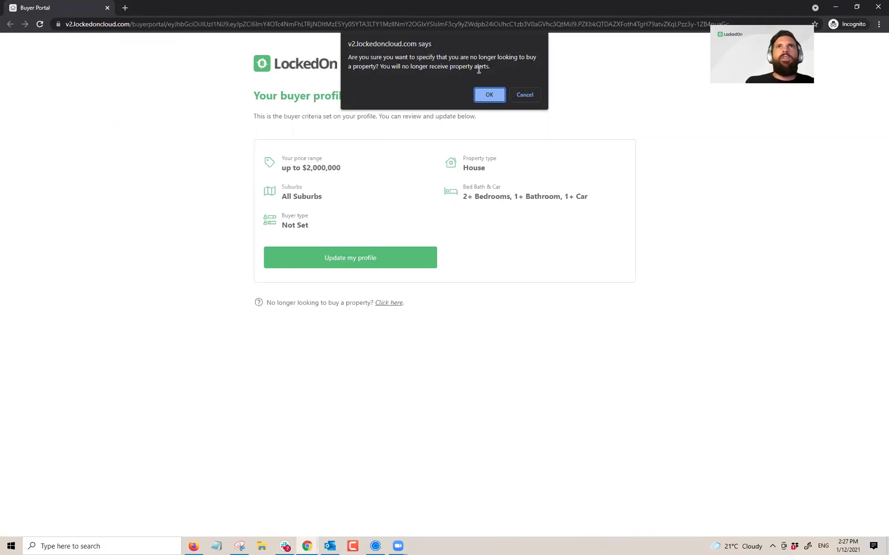
pyautogui.click(488, 95)
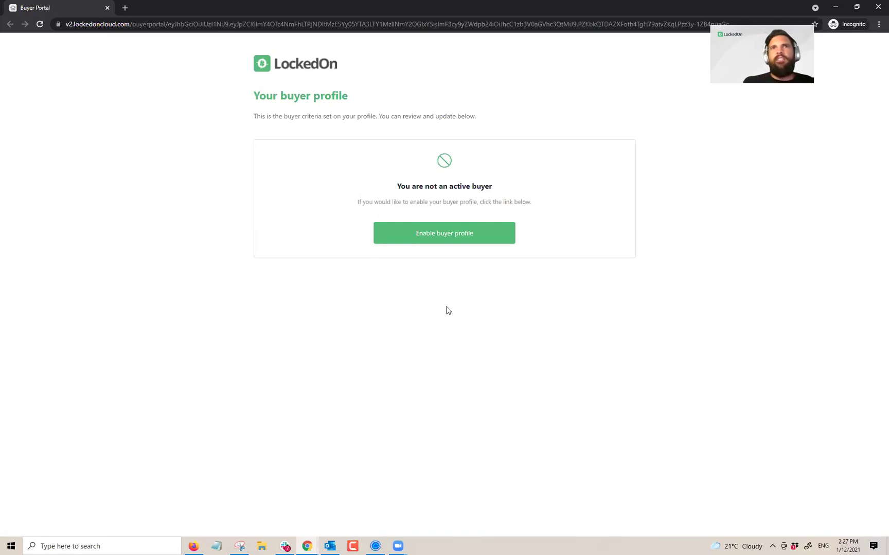
pyautogui.click(450, 238)
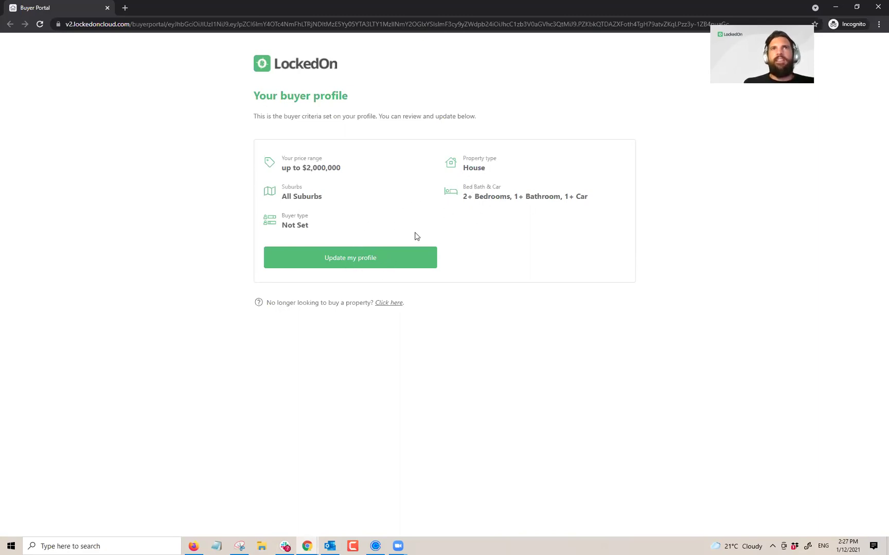
# Step: Start updating the buyer profile and set the buyer type to Downsizing
pyautogui.click(334, 260)
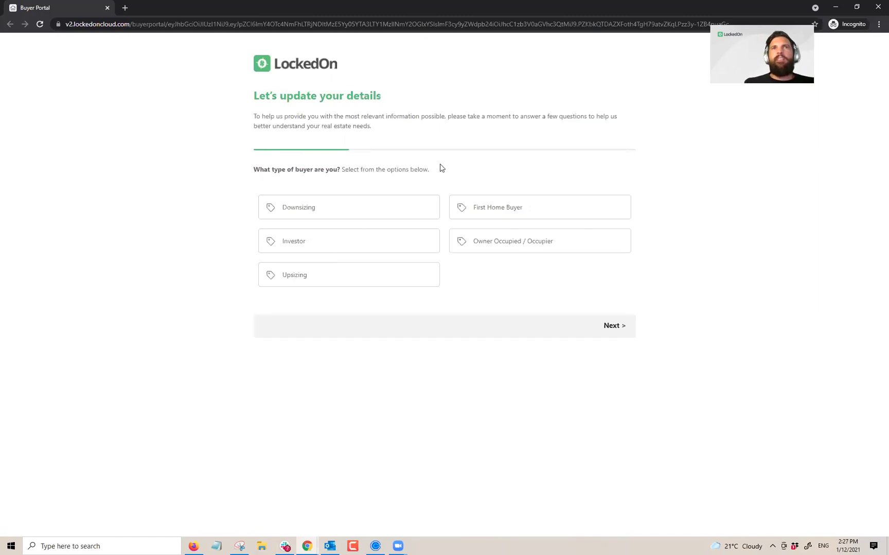
pyautogui.tripleClick(332, 169)
pyautogui.click(443, 175)
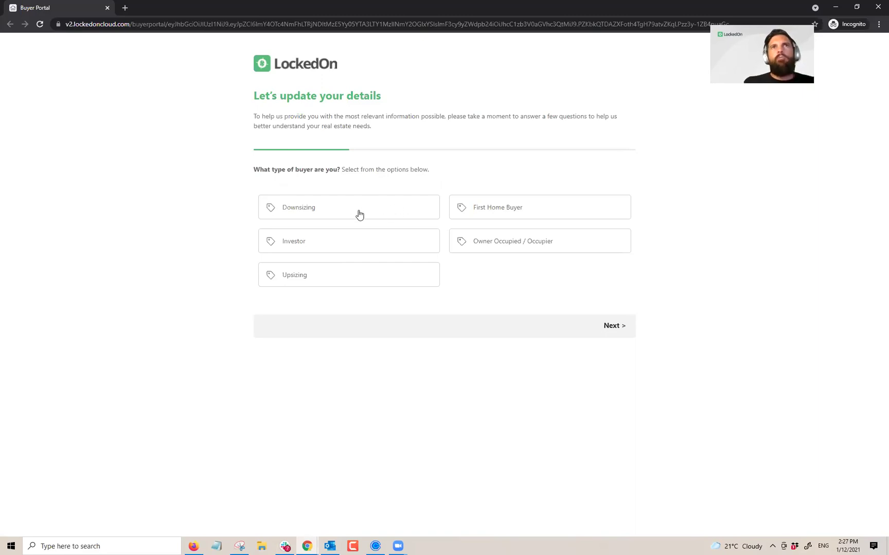
pyautogui.click(300, 212)
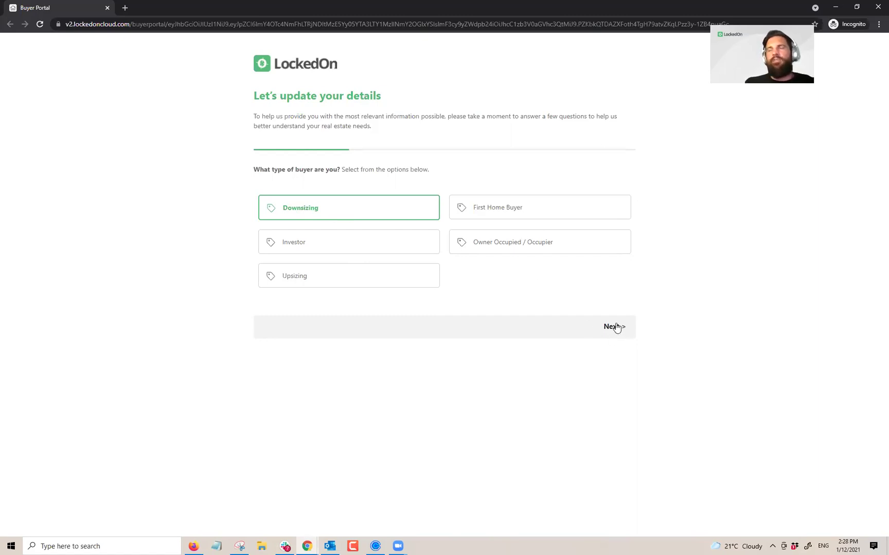
pyautogui.click(616, 328)
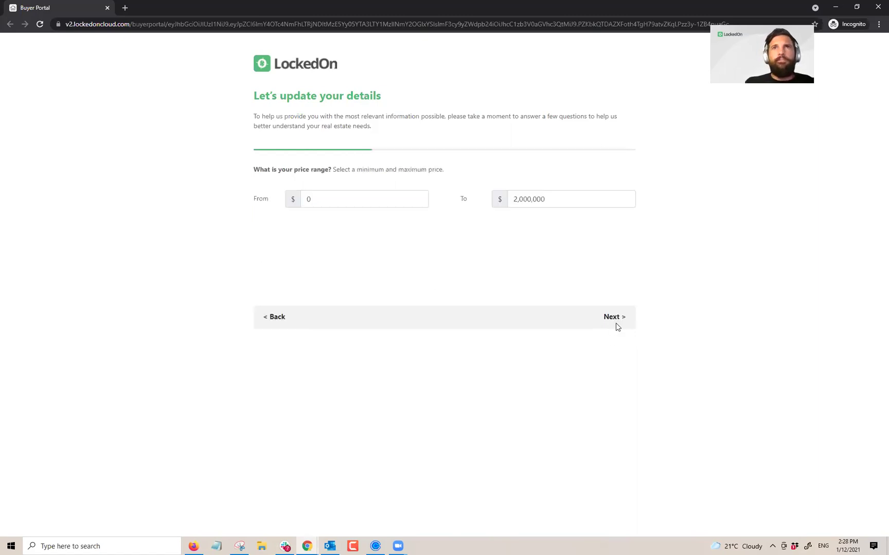
# Step: Raise the maximum price to 2,500,000 and add Apartment, Townhouse, Unit and Terrace property types
pyautogui.click(518, 200)
pyautogui.write('2500000')
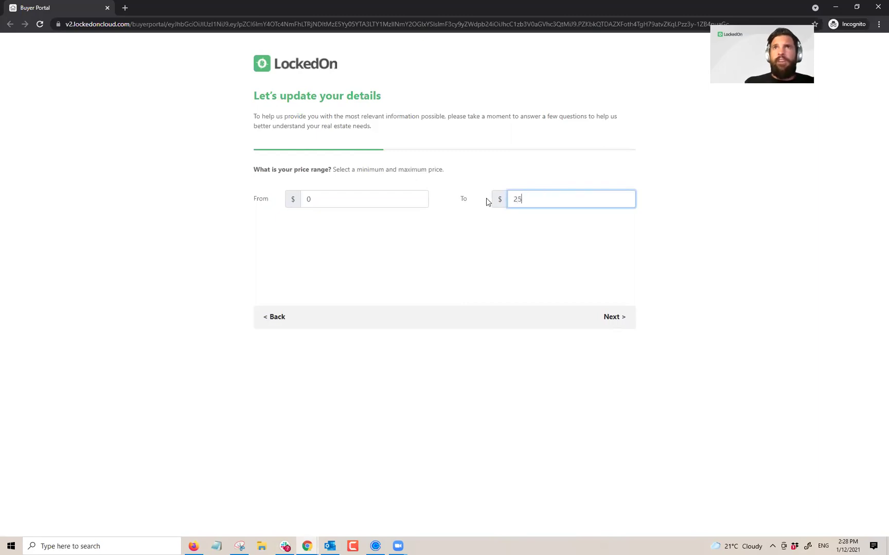
pyautogui.click(621, 318)
pyautogui.click(425, 213)
pyautogui.click(425, 246)
pyautogui.click(547, 211)
pyautogui.click(534, 250)
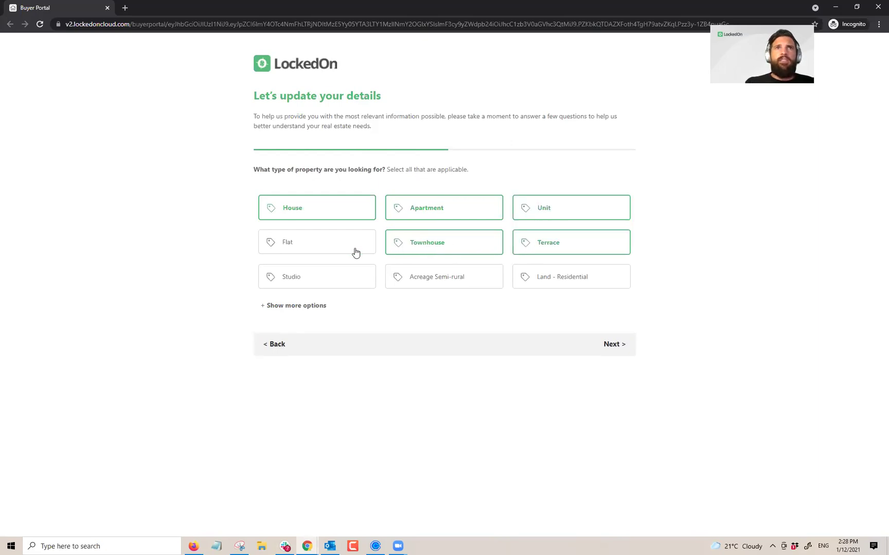
# Step: Keep bedrooms, bathrooms and All Suburbs unchanged and submit the updated profile
pyautogui.click(619, 345)
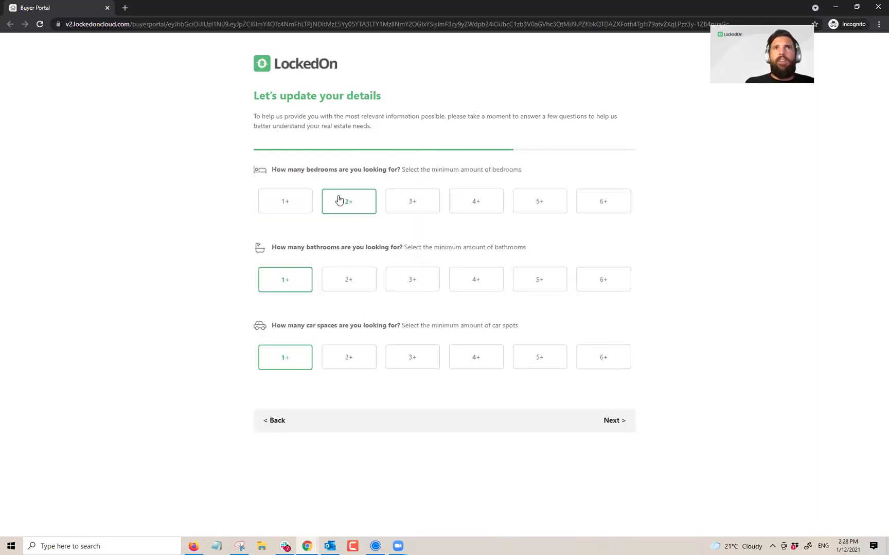
pyautogui.click(611, 421)
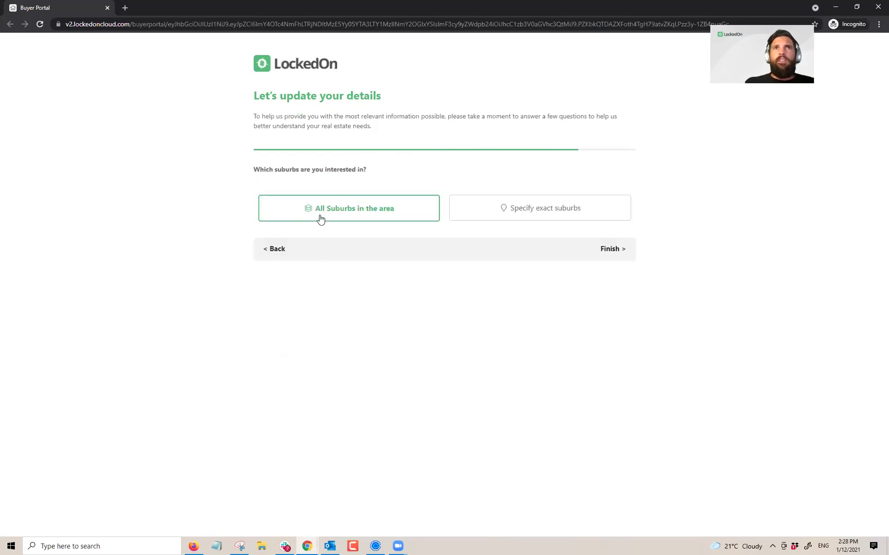
pyautogui.click(469, 216)
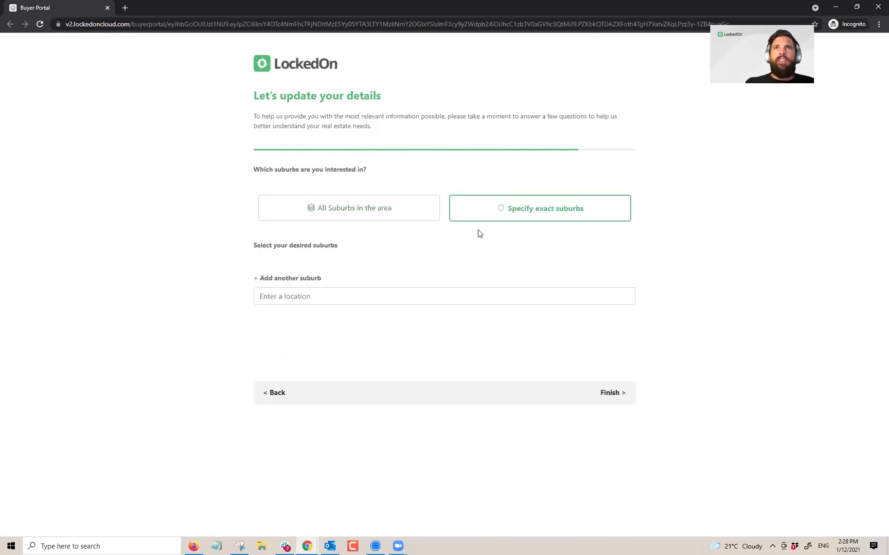
pyautogui.click(383, 211)
pyautogui.click(611, 248)
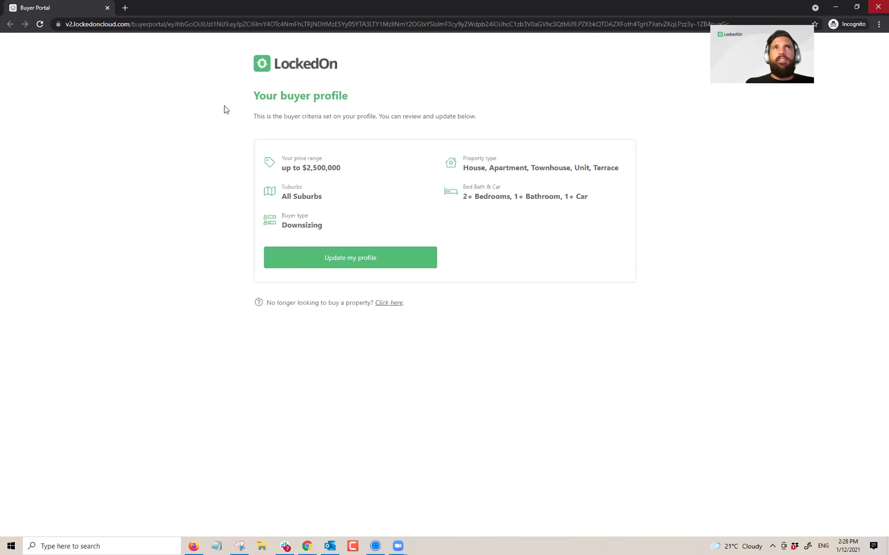
pyautogui.hotkey('alt', 'Tab')
# Step: Review the client's Buyer criteria tab showing Downsizing and the five property types
pyautogui.click(113, 78)
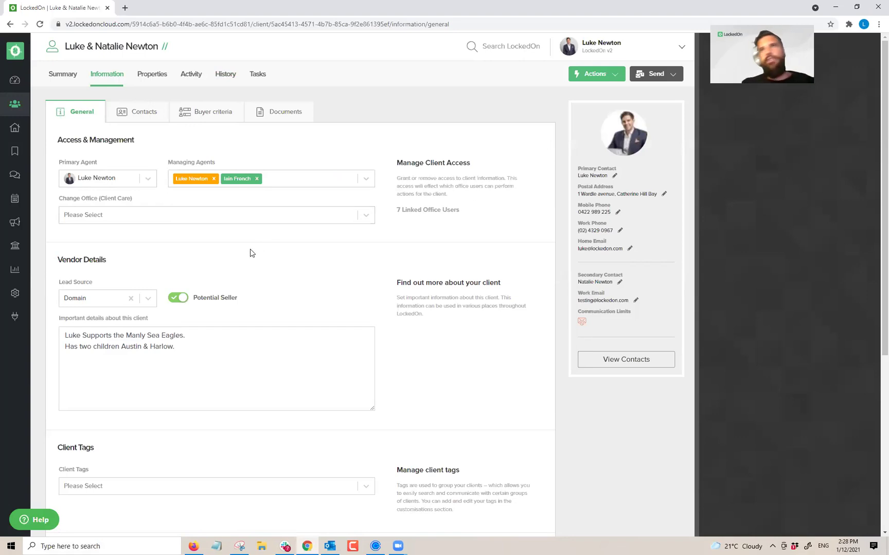
pyautogui.click(200, 116)
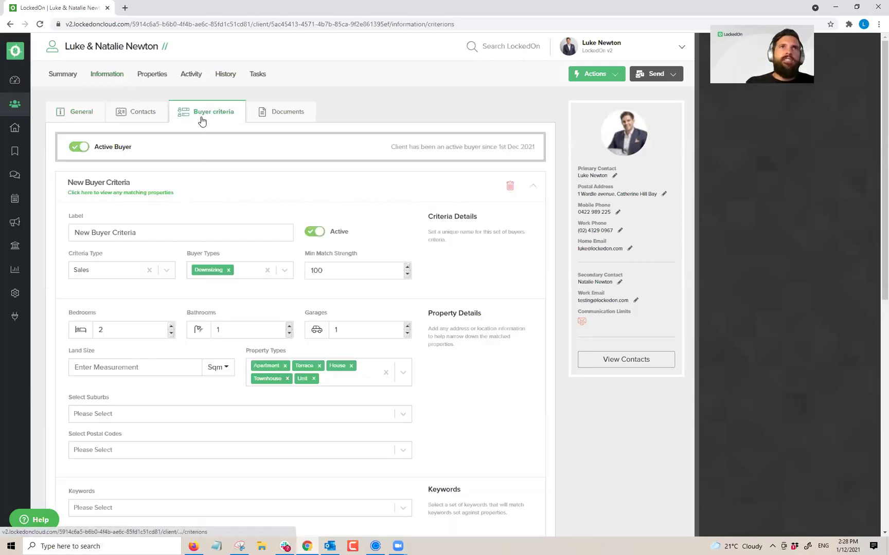
pyautogui.click(243, 269)
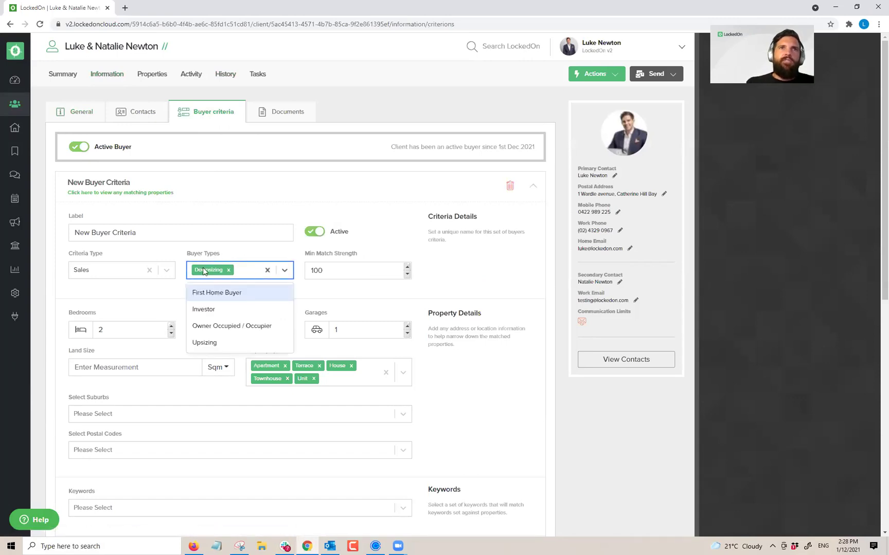
pyautogui.click(235, 255)
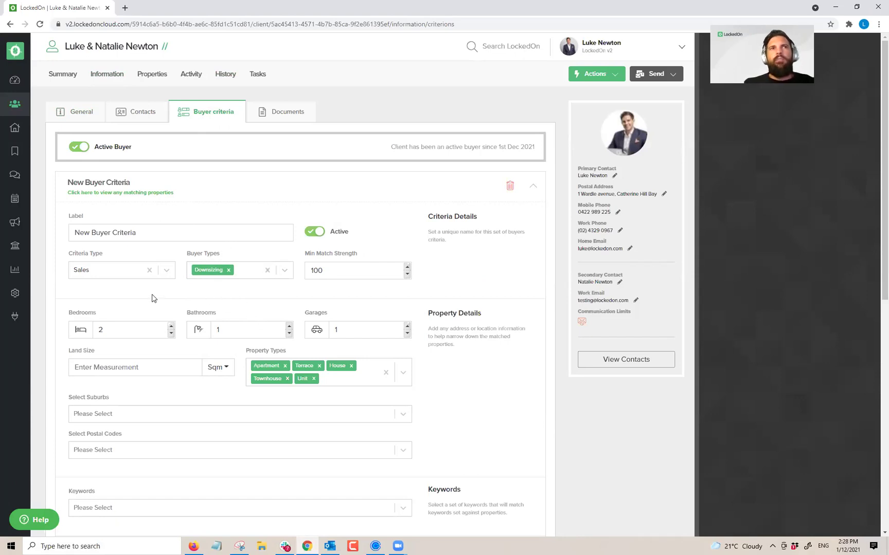
pyautogui.scroll(-3, 151, 295)
pyautogui.scroll(-4, 268, 282)
pyautogui.scroll(7, 264, 301)
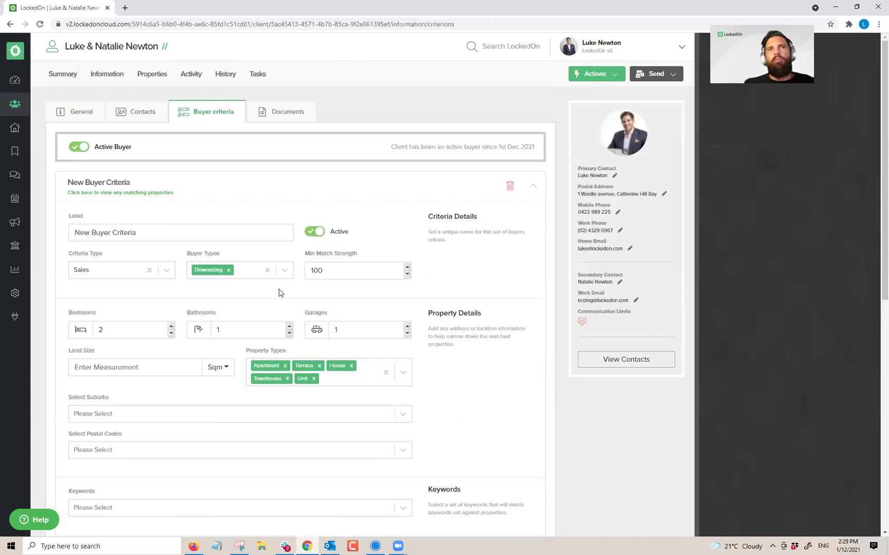
# Step: Preview the new TRIG - Buyer Portal | Buyer Match 'Your Matching Properties' email, then close it
pyautogui.click(225, 75)
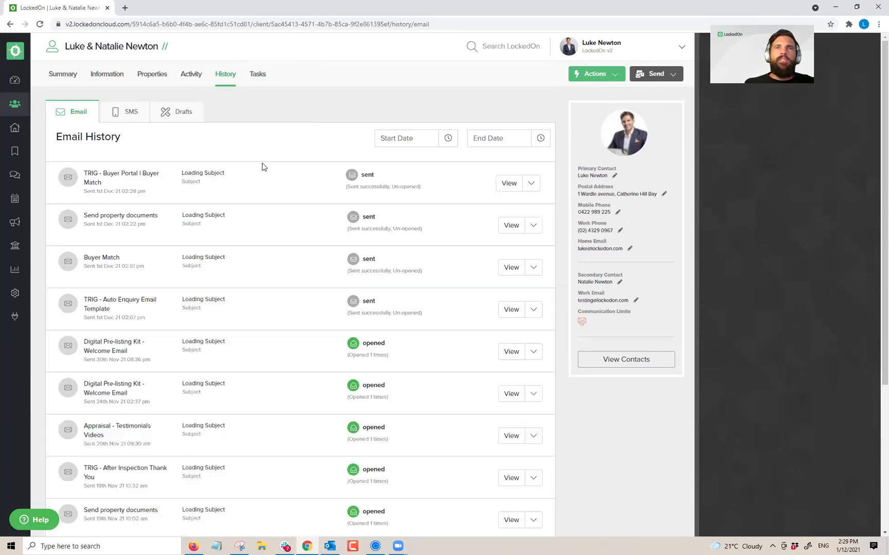
pyautogui.tripleClick(131, 173)
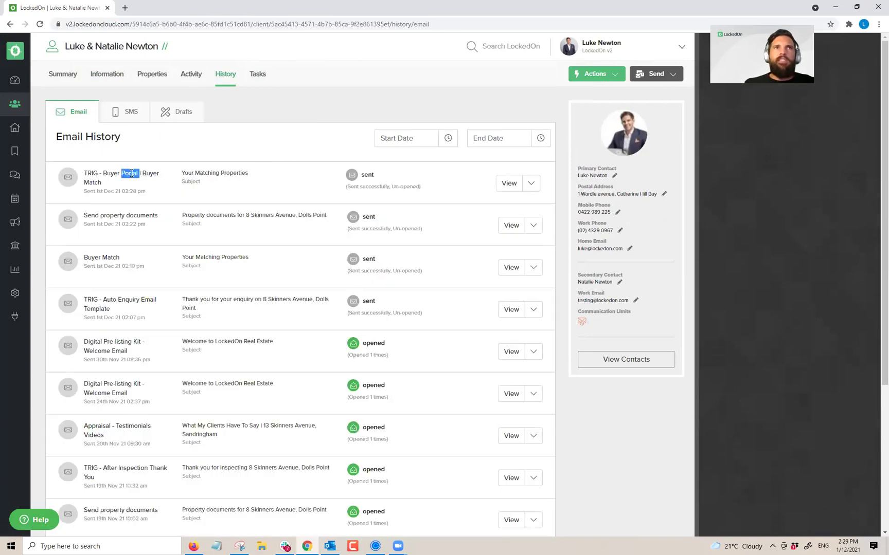
pyautogui.click(508, 184)
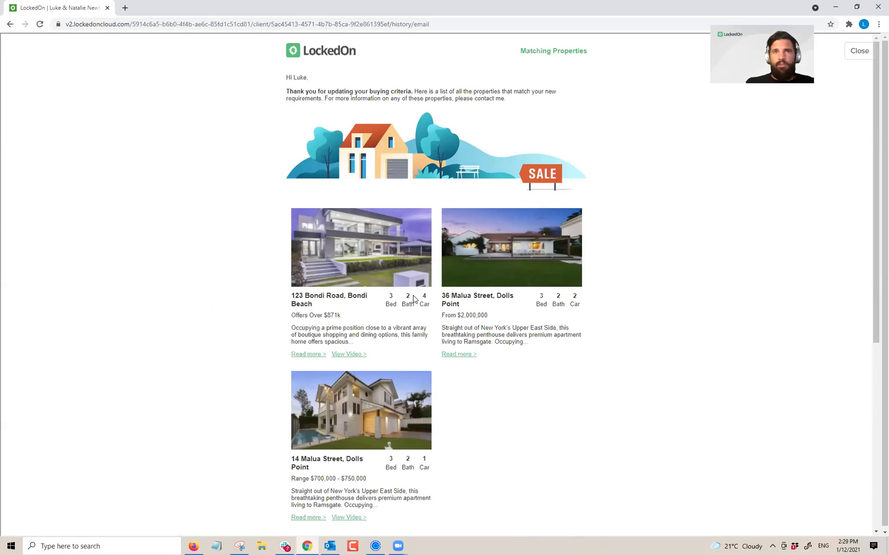
pyautogui.scroll(-3, 506, 312)
pyautogui.scroll(3, 506, 312)
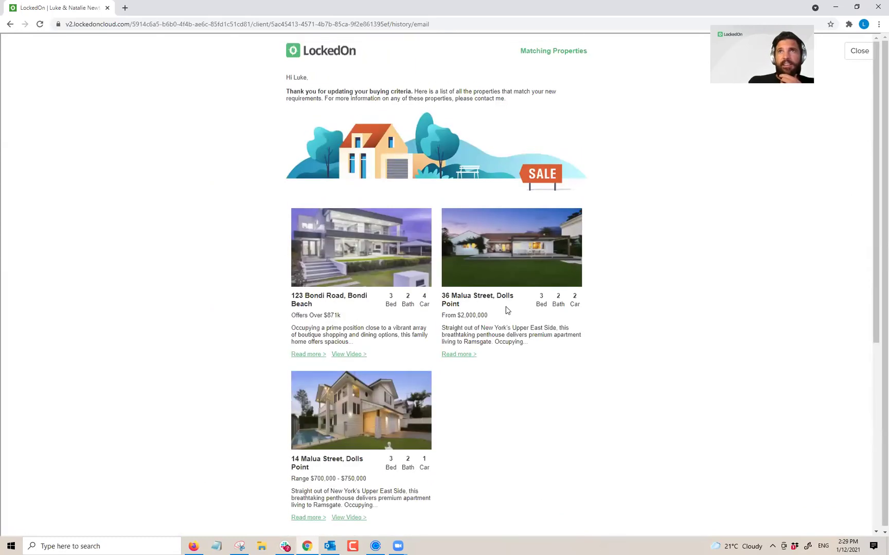
pyautogui.click(848, 52)
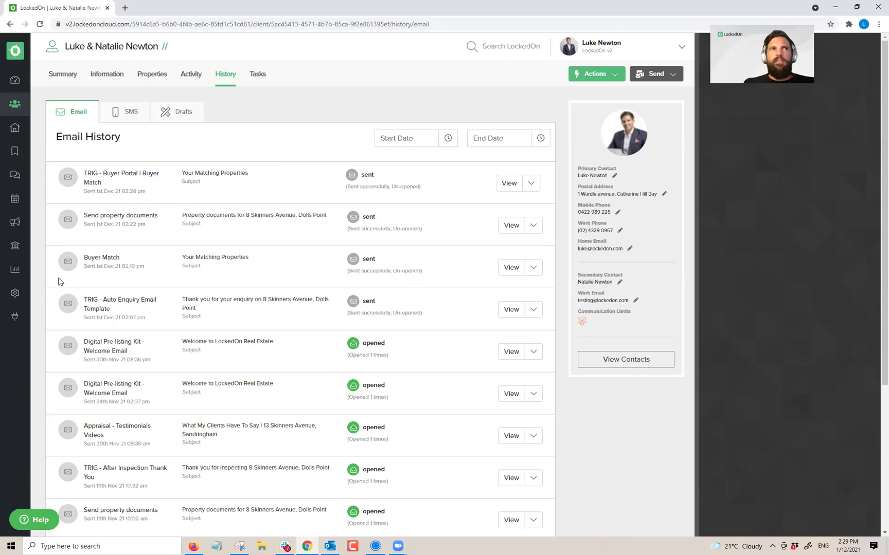
# Step: Browse all triggers in the Engine Room, then return to the Dashboard and hide the LockedOn Plus message
pyautogui.click(15, 295)
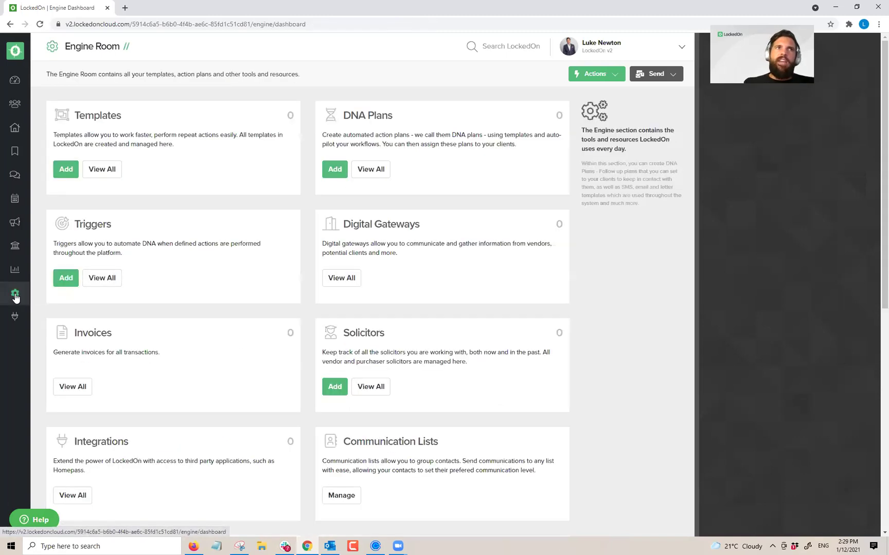
pyautogui.click(95, 277)
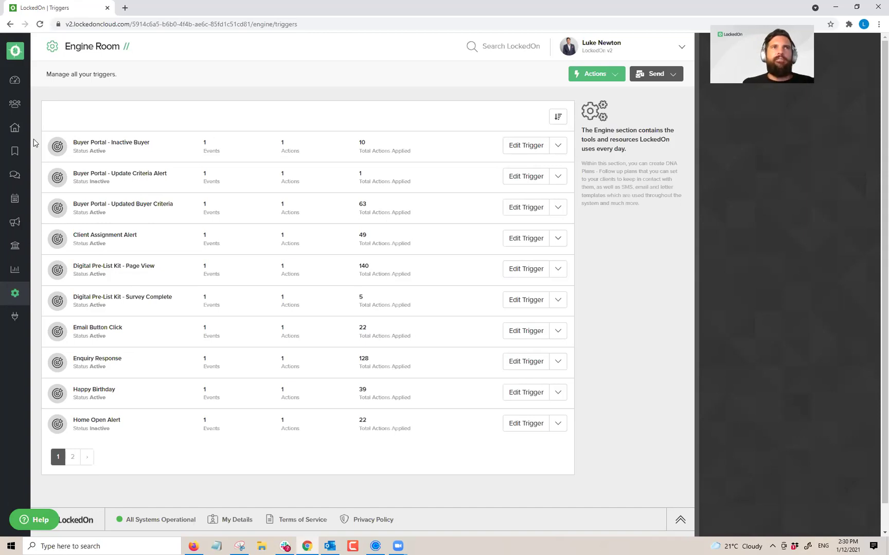
pyautogui.click(14, 79)
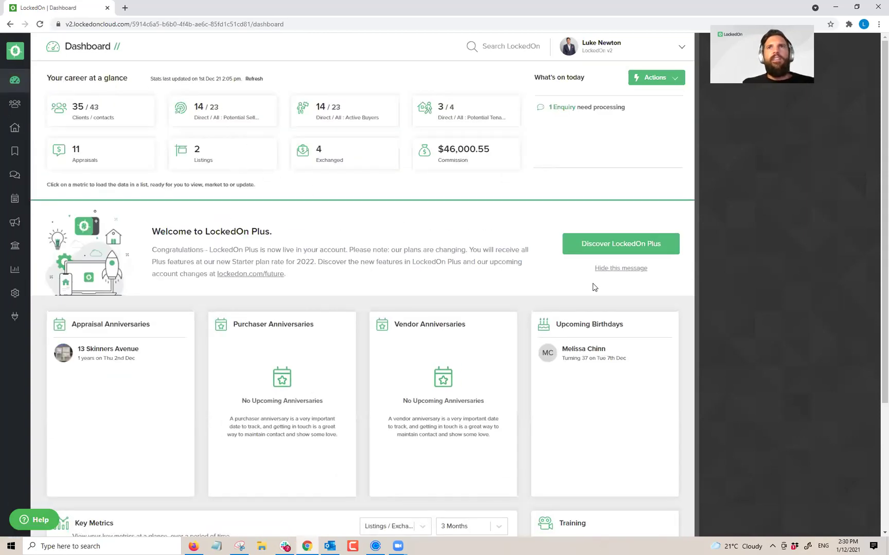
pyautogui.click(615, 269)
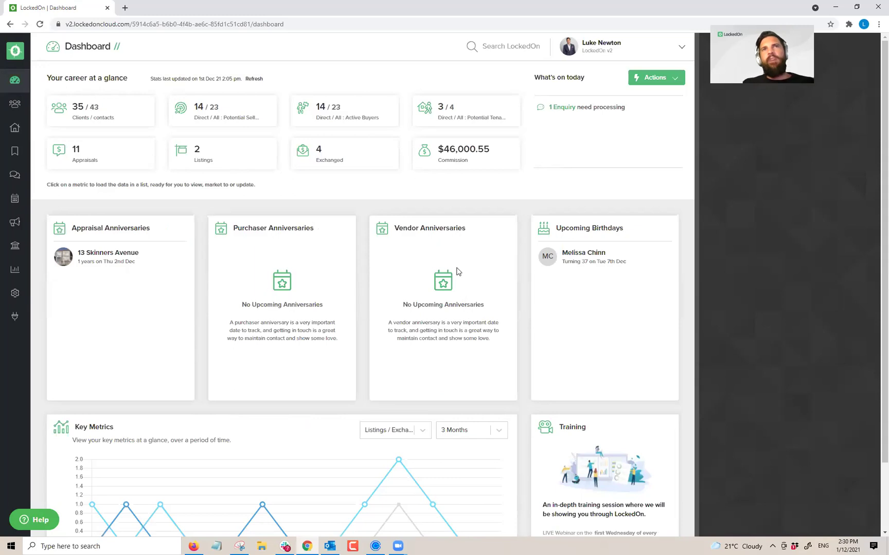
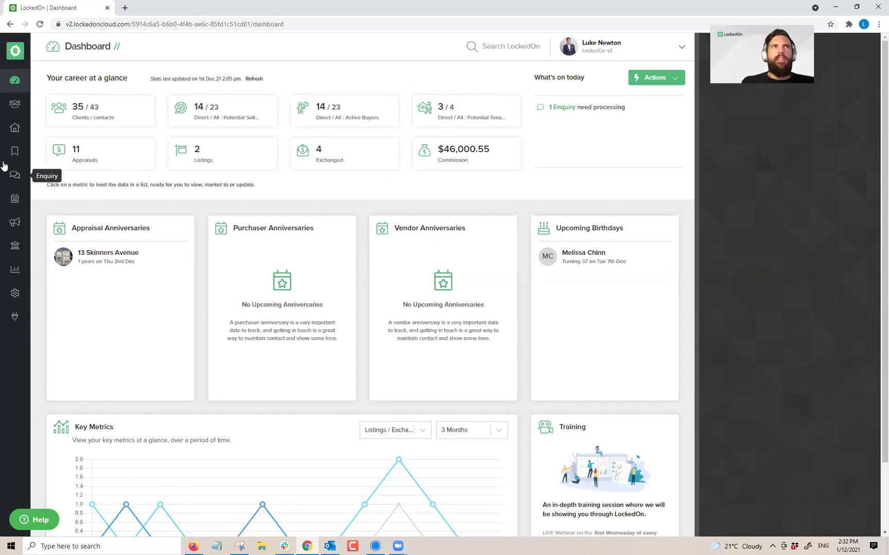
# Step: Search for the client and open their General information page
pyautogui.click(15, 104)
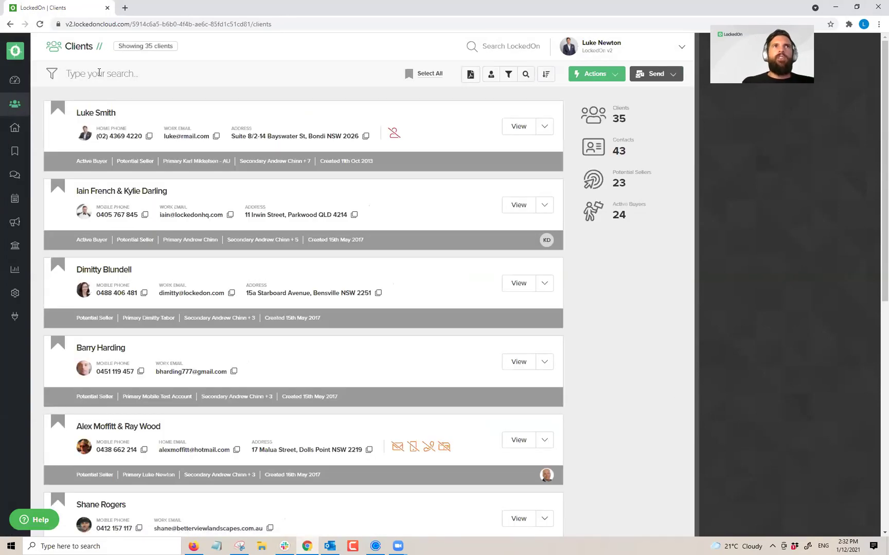
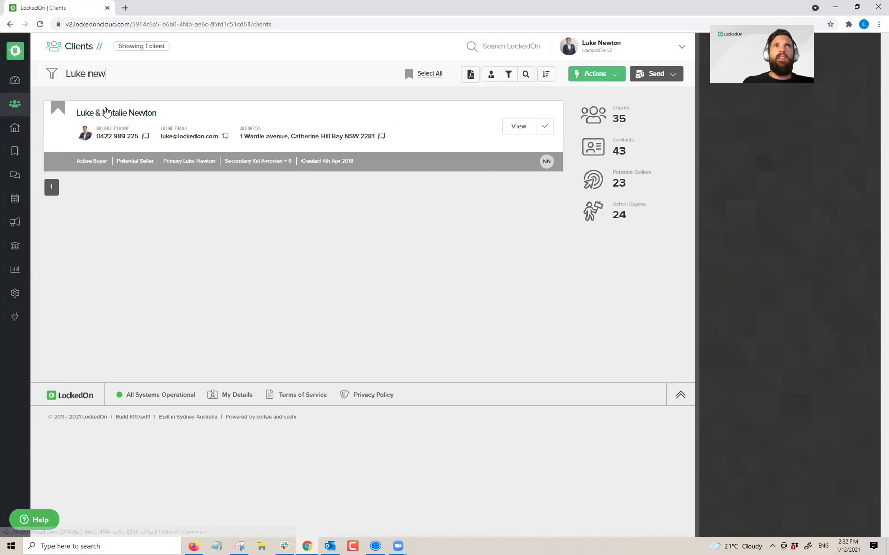
pyautogui.click(109, 113)
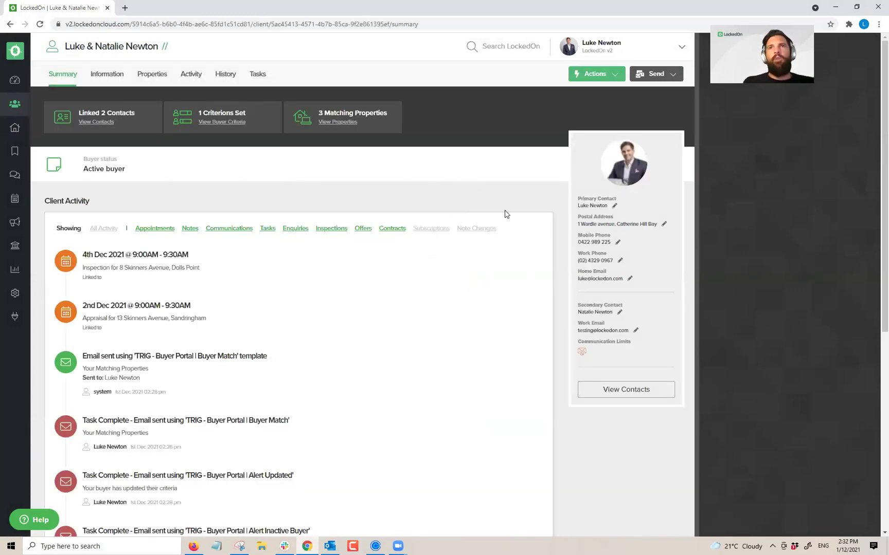
pyautogui.click(109, 76)
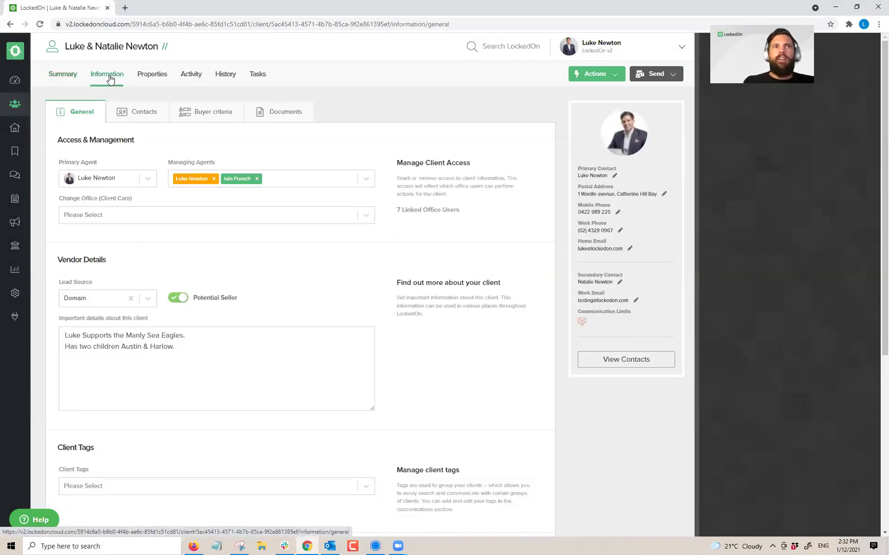
# Step: Toggle Potential Seller off and back on, save the general information, and return to the Dashboard
pyautogui.click(181, 298)
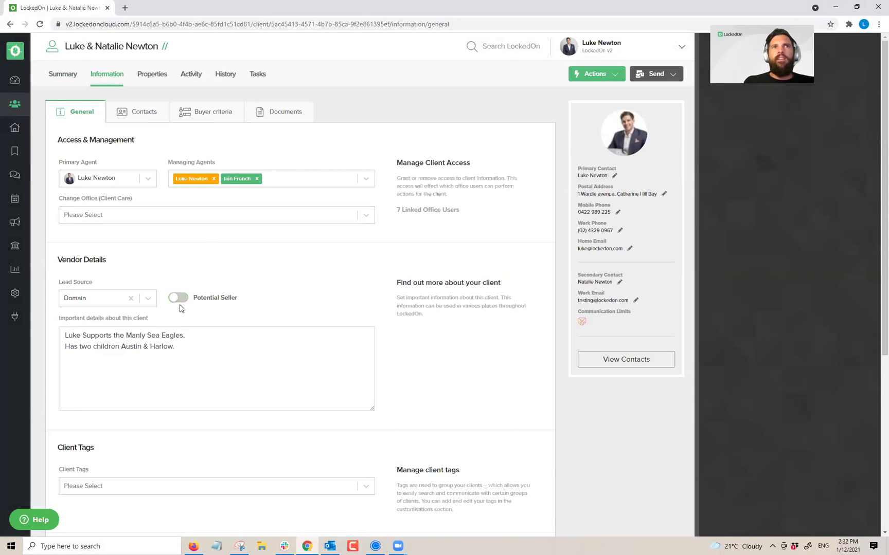
pyautogui.click(180, 301)
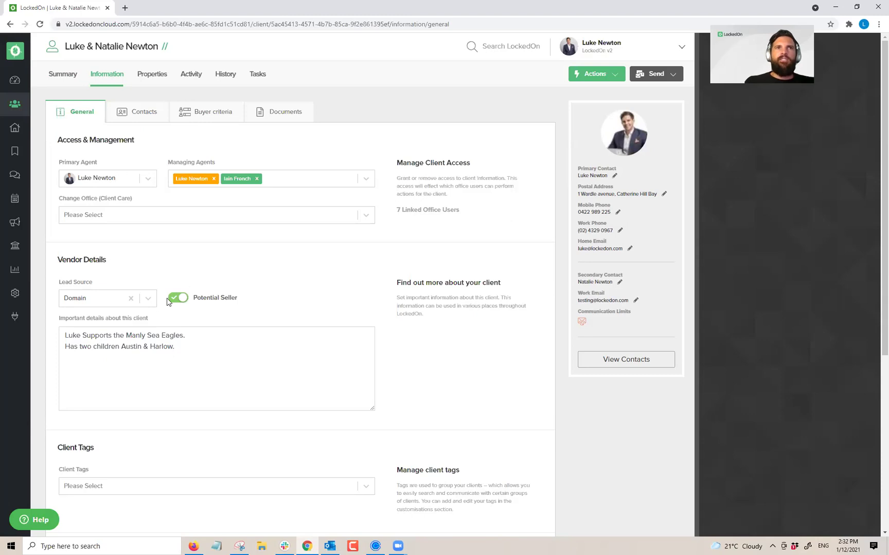
pyautogui.scroll(-5, 136, 380)
pyautogui.click(135, 390)
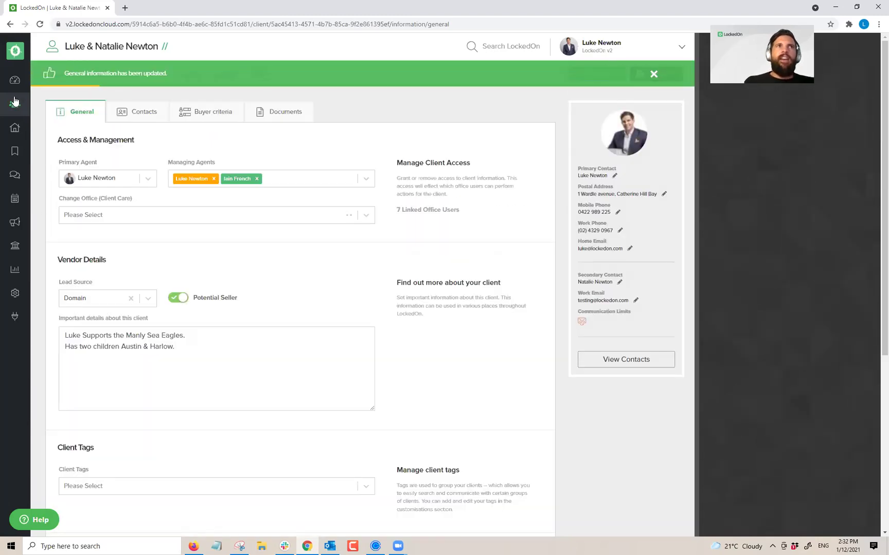
pyautogui.click(15, 80)
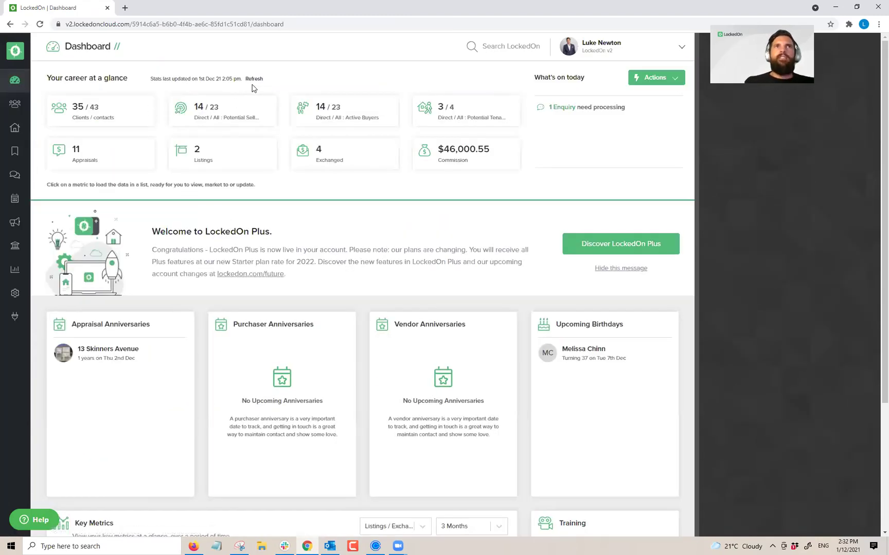
# Step: Refresh the dashboard statistics, then open the client's Properties tab listing 4 vendor properties
pyautogui.click(253, 80)
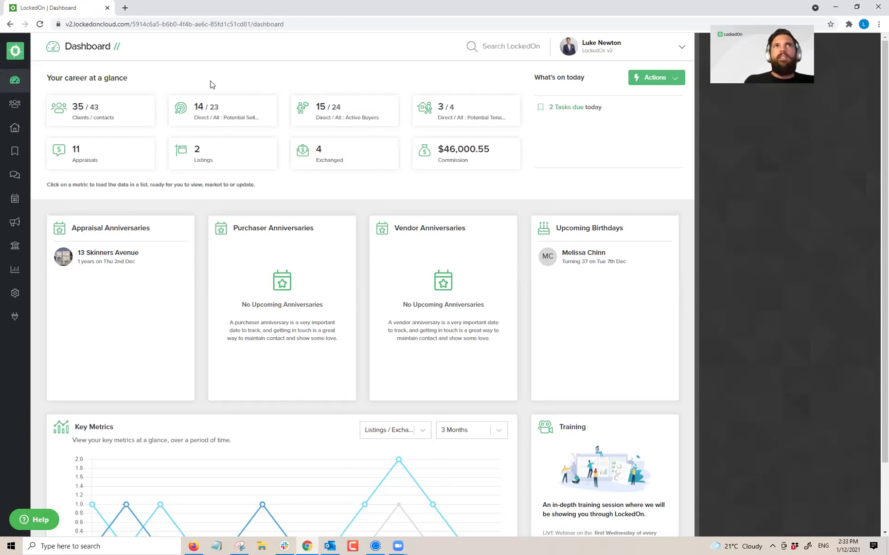
pyautogui.click(18, 107)
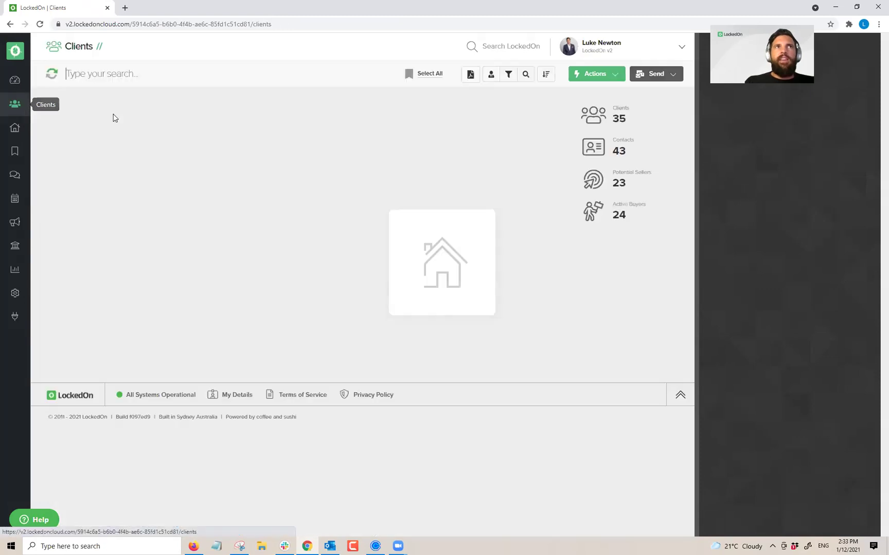
pyautogui.click(138, 115)
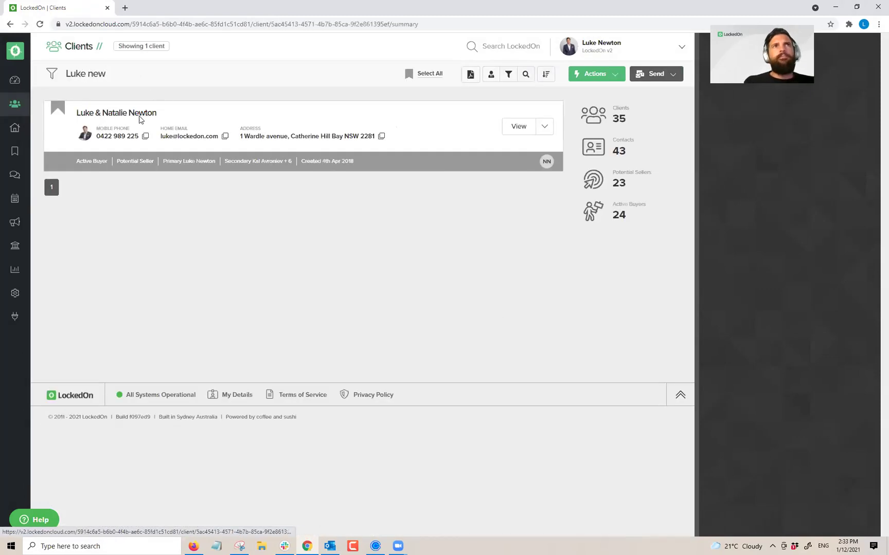
pyautogui.click(108, 74)
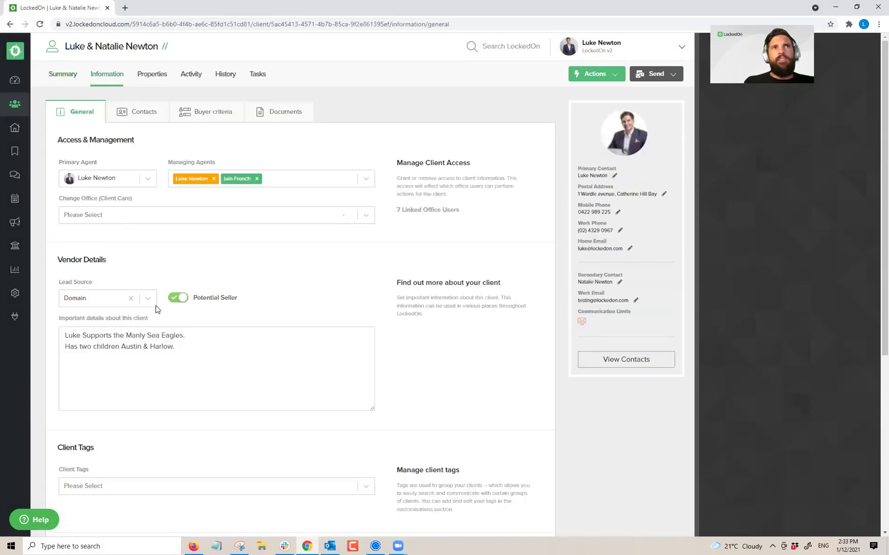
pyautogui.click(157, 77)
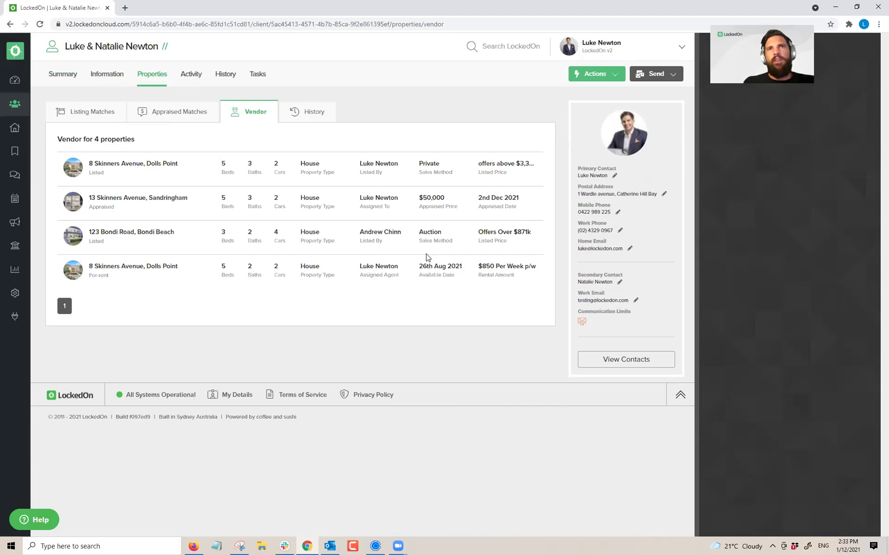
# Step: Start adding a new property for the client through Actions > Link Property
pyautogui.click(605, 76)
pyautogui.click(608, 135)
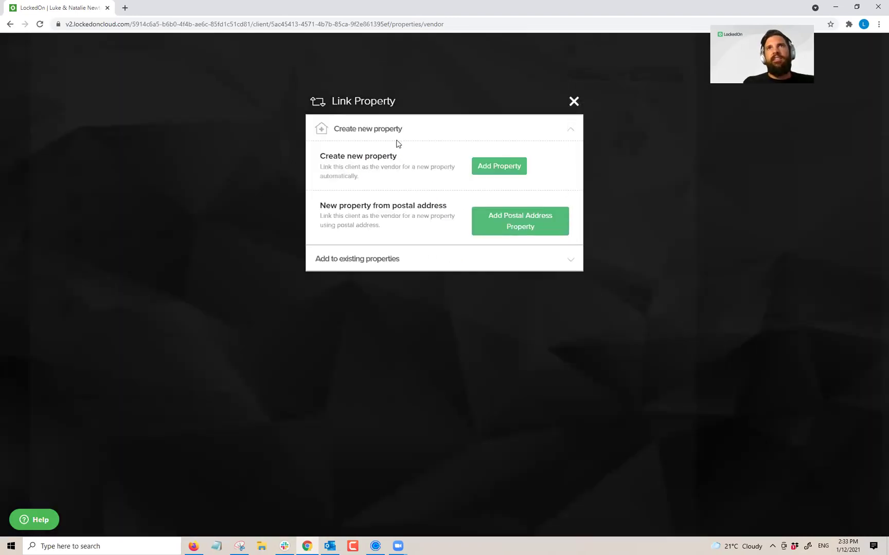
pyautogui.click(491, 170)
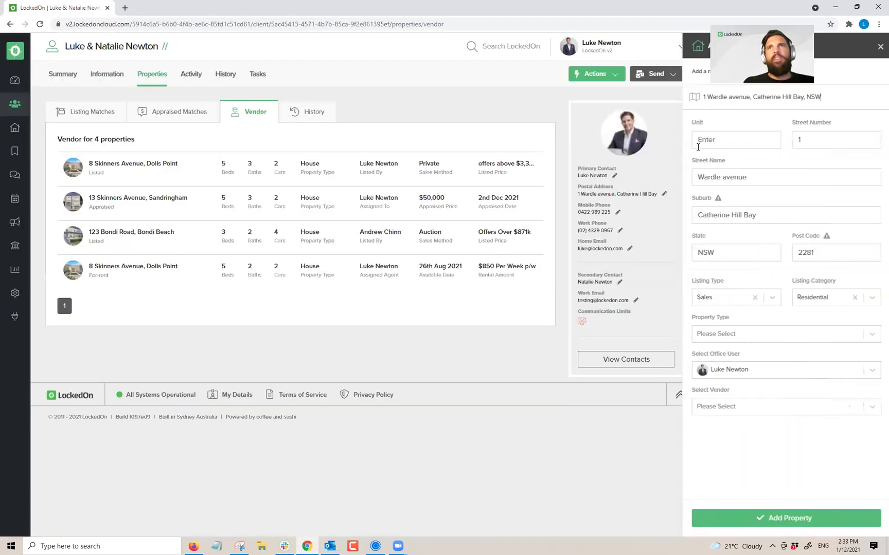
pyautogui.moveTo(832, 95); pyautogui.dragTo(657, 107)
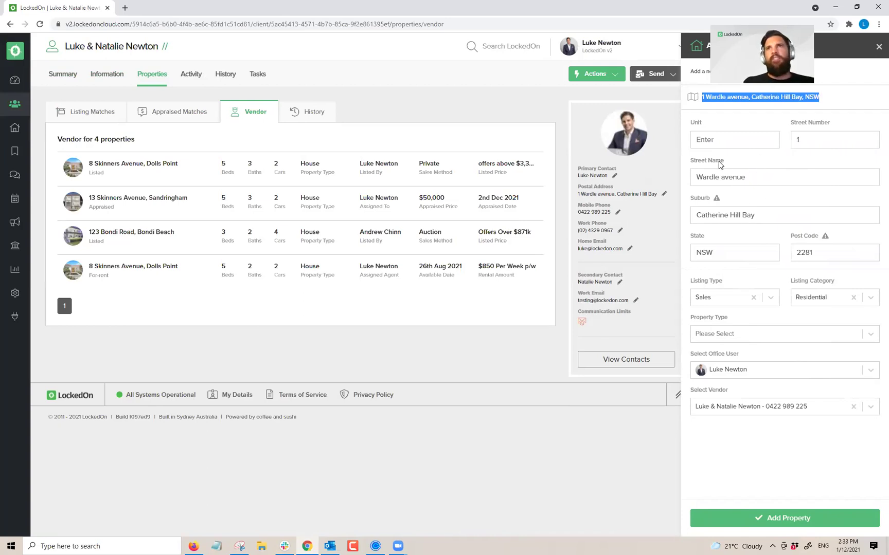
pyautogui.click(816, 136)
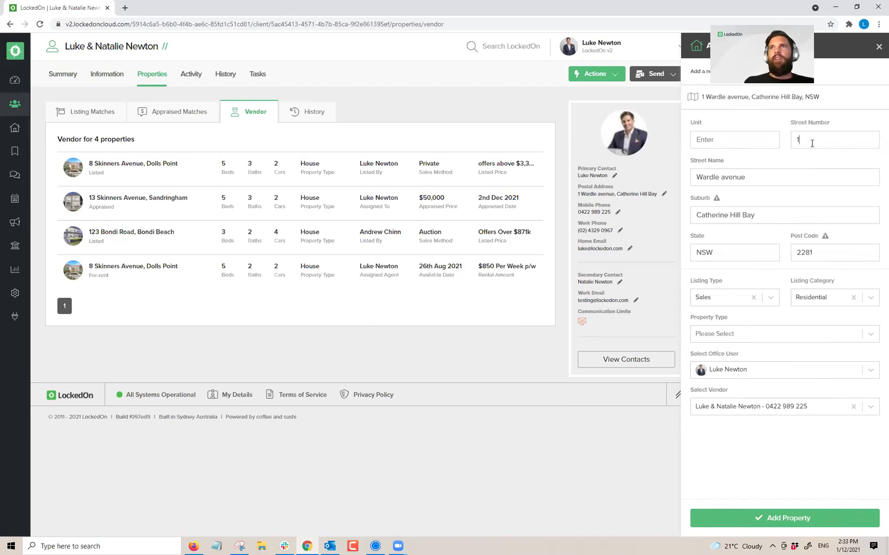
pyautogui.click(726, 335)
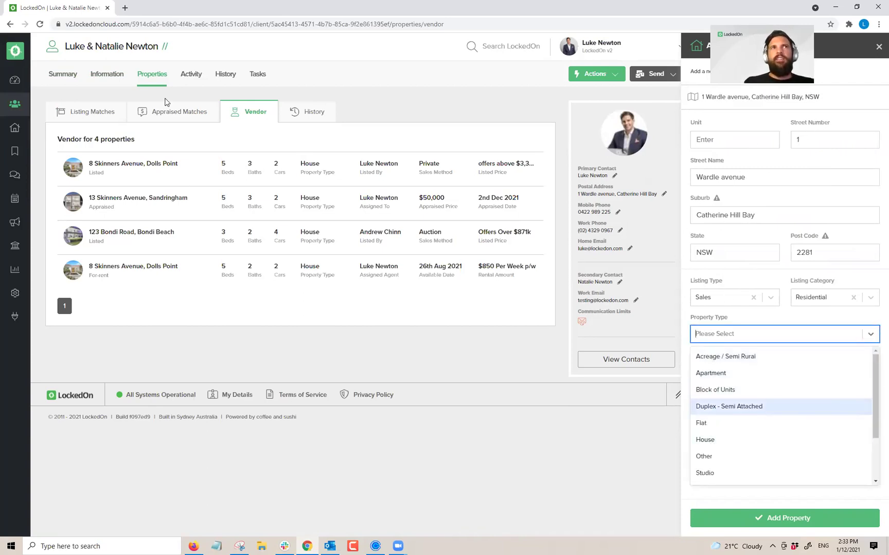
pyautogui.moveTo(826, 97); pyautogui.dragTo(700, 97)
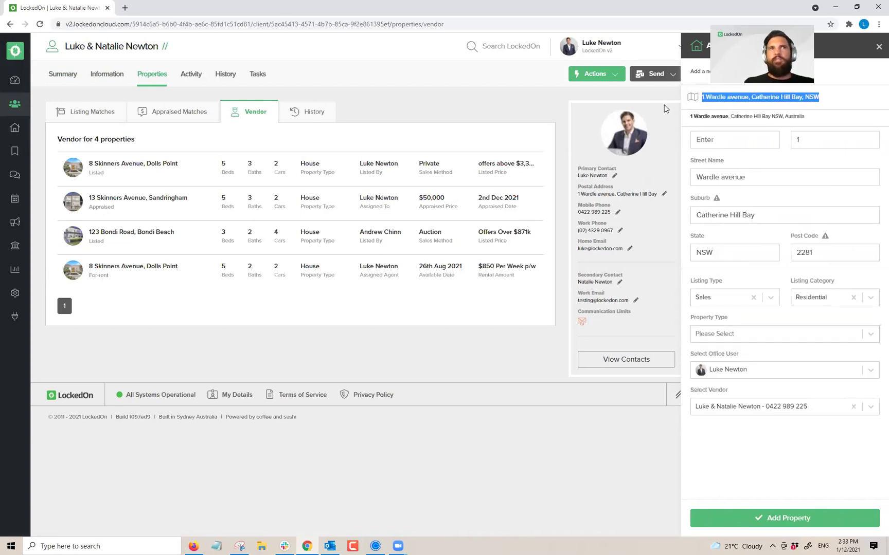
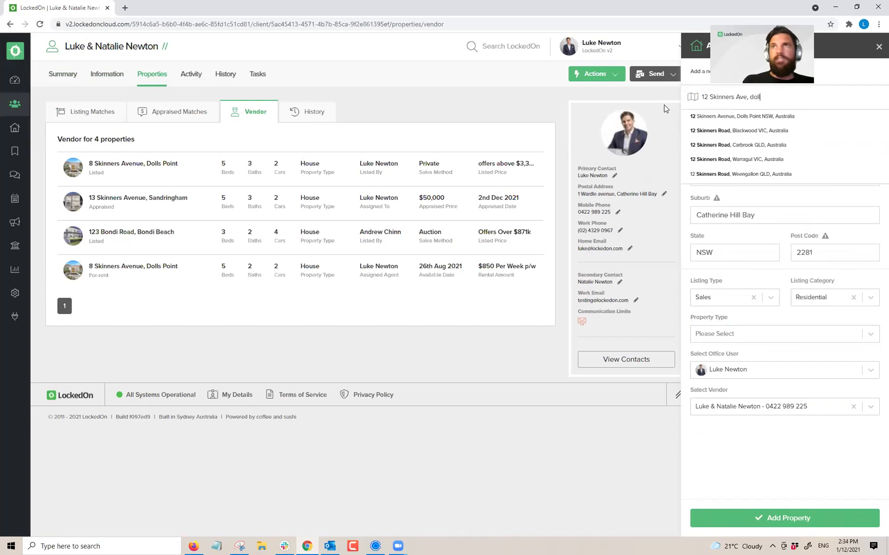
pyautogui.click(692, 115)
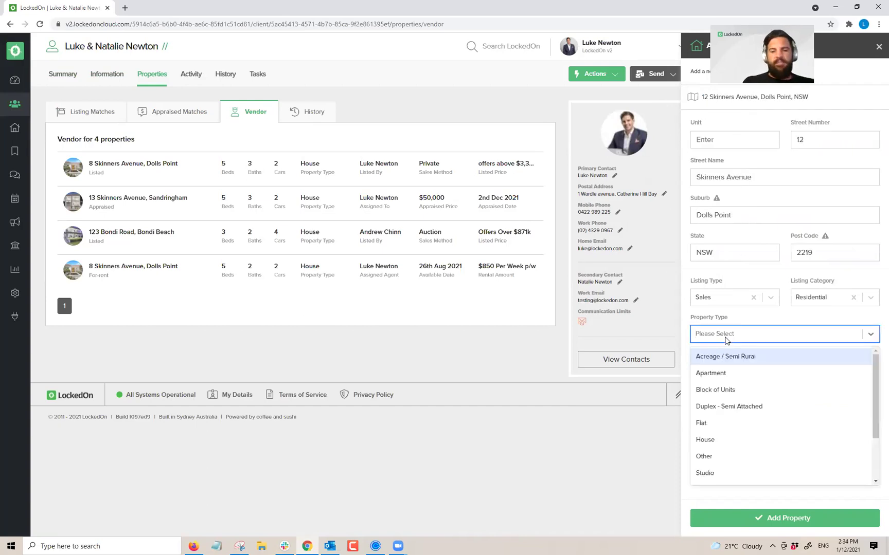
pyautogui.write('house')
pyautogui.click(708, 356)
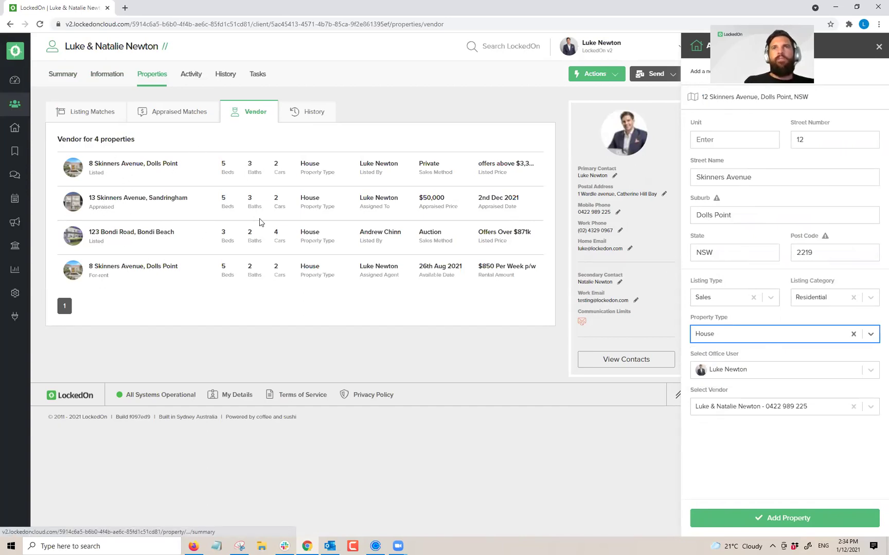
pyautogui.click(766, 519)
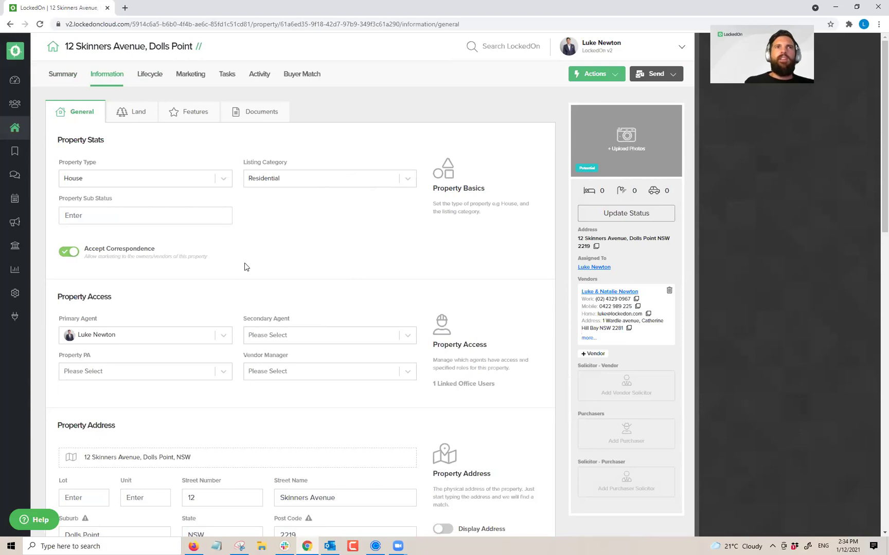
# Step: Look through the property's features and land details, then return to General information
pyautogui.scroll(-5, 273, 153)
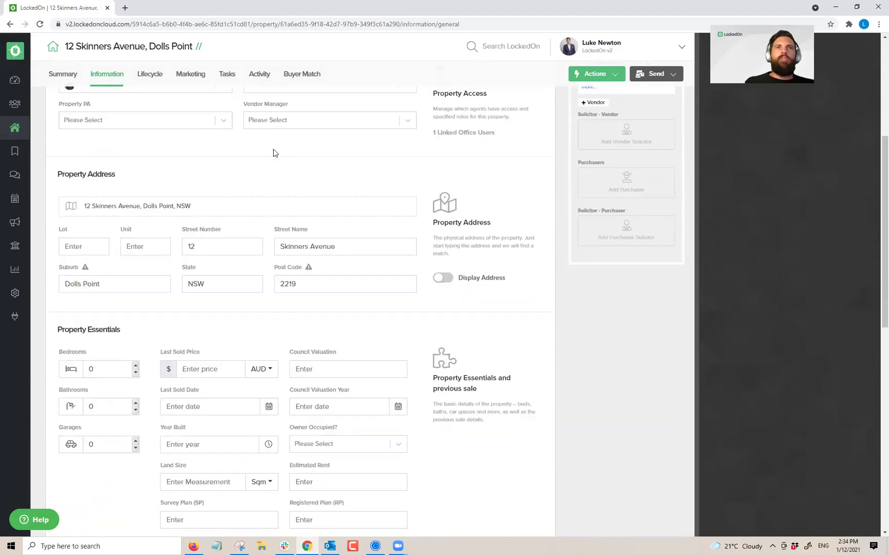
pyautogui.scroll(-10, 273, 152)
pyautogui.scroll(12, 268, 212)
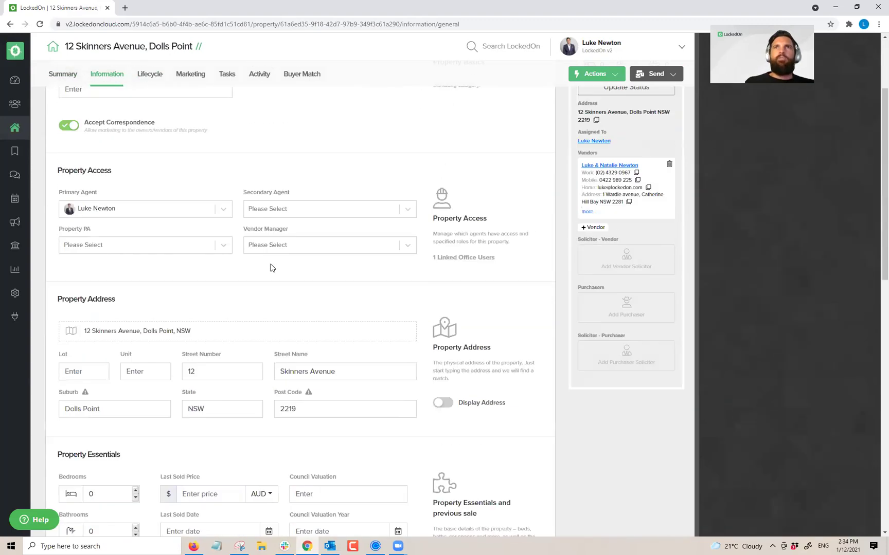
pyautogui.scroll(3, 272, 268)
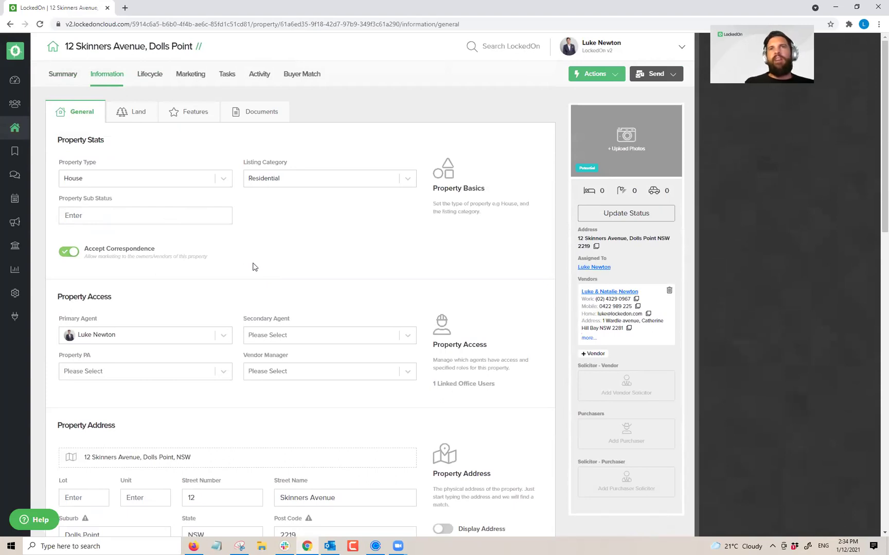
pyautogui.click(176, 111)
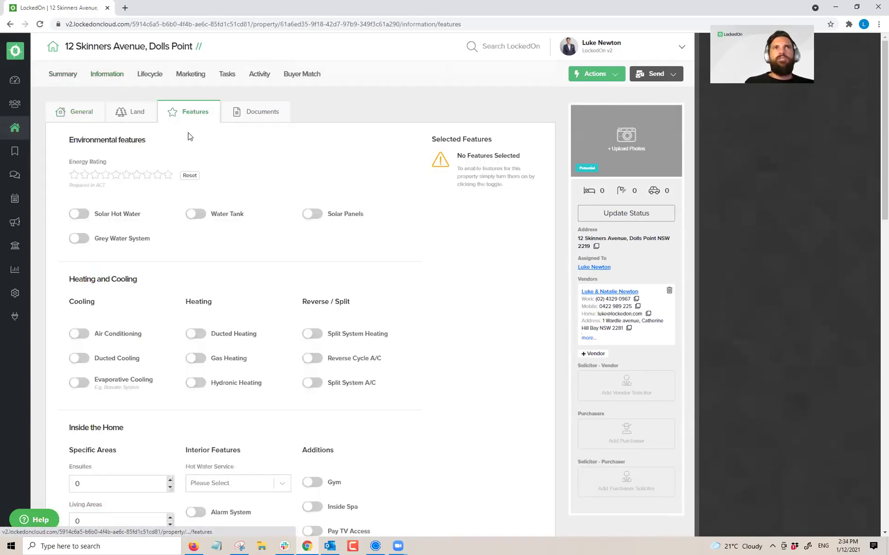
pyautogui.click(136, 113)
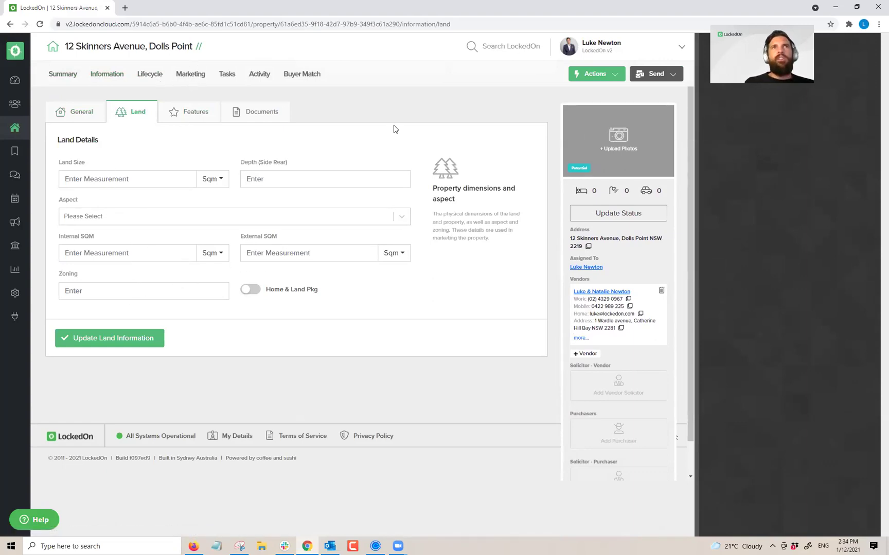
pyautogui.click(103, 78)
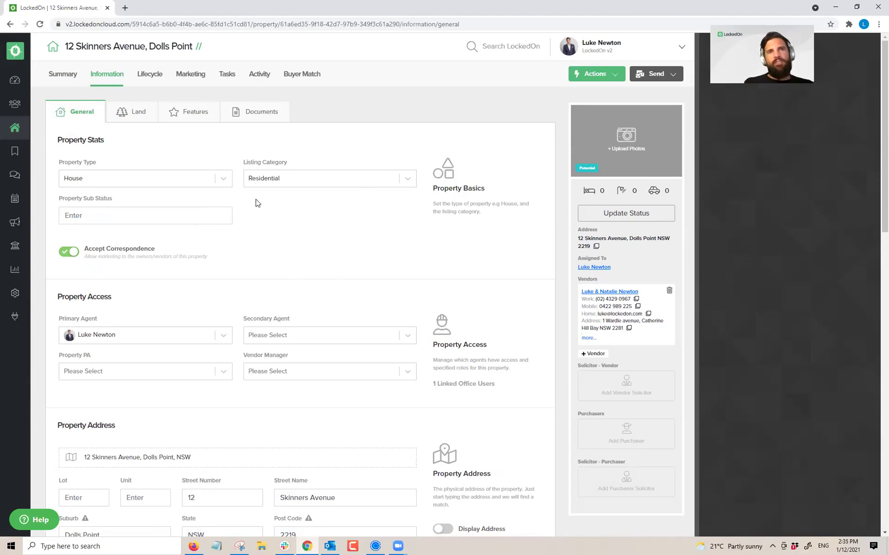
# Step: Set 4 bedrooms, 2 bathrooms and 2 garages, and save the property's general information
pyautogui.scroll(-5, 178, 252)
pyautogui.click(135, 385)
pyautogui.click(136, 386)
pyautogui.click(135, 385)
pyautogui.click(136, 386)
pyautogui.click(135, 423)
pyautogui.click(135, 423)
pyautogui.click(135, 461)
pyautogui.click(135, 461)
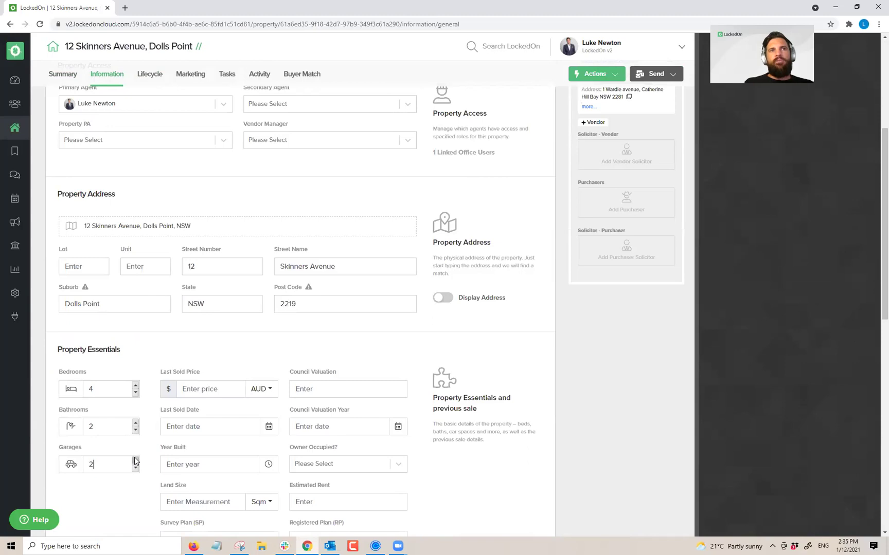
pyautogui.scroll(-9, 134, 426)
pyautogui.click(130, 483)
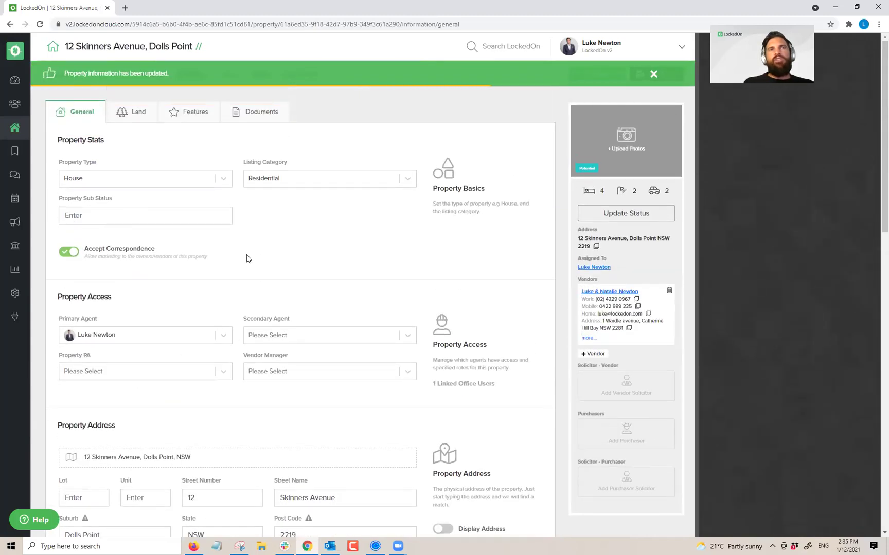
# Step: Open the property status update and preview the Appraised and Listed stages
pyautogui.click(608, 215)
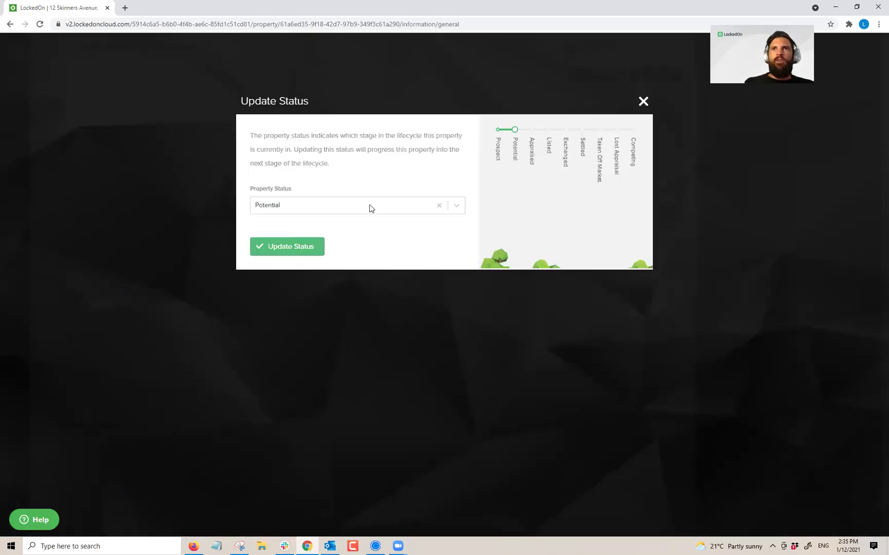
pyautogui.click(328, 206)
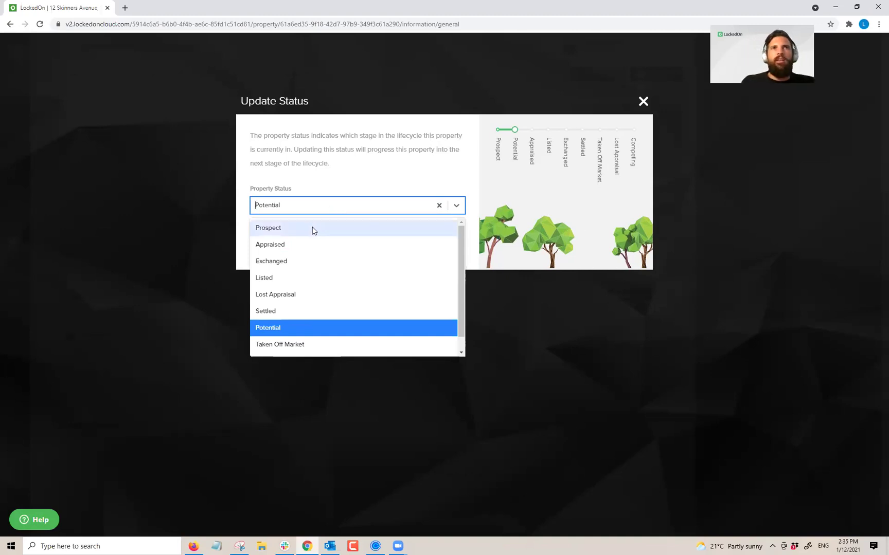
pyautogui.click(272, 328)
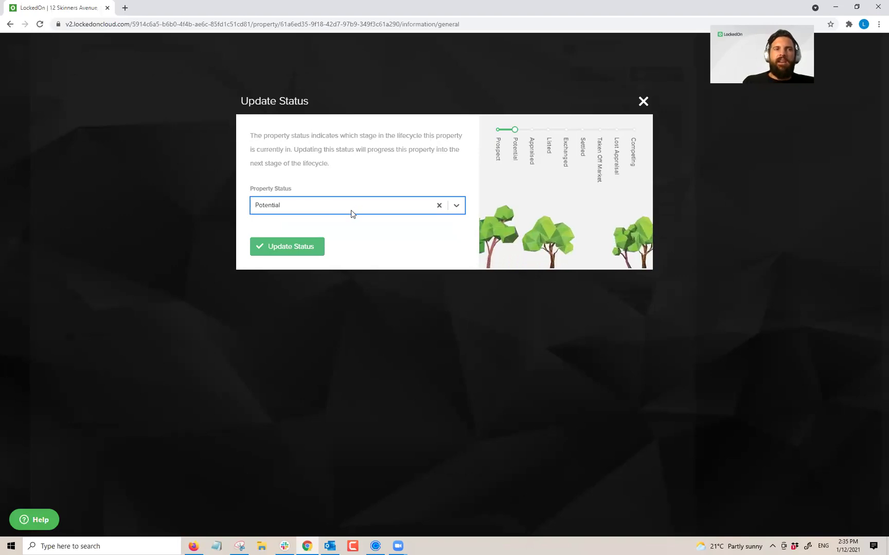
pyautogui.click(352, 214)
pyautogui.click(280, 244)
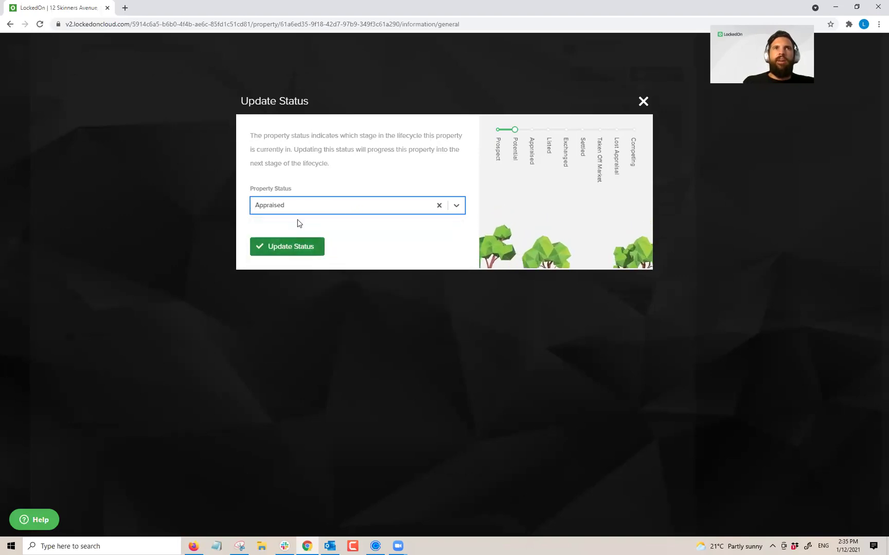
pyautogui.click(306, 213)
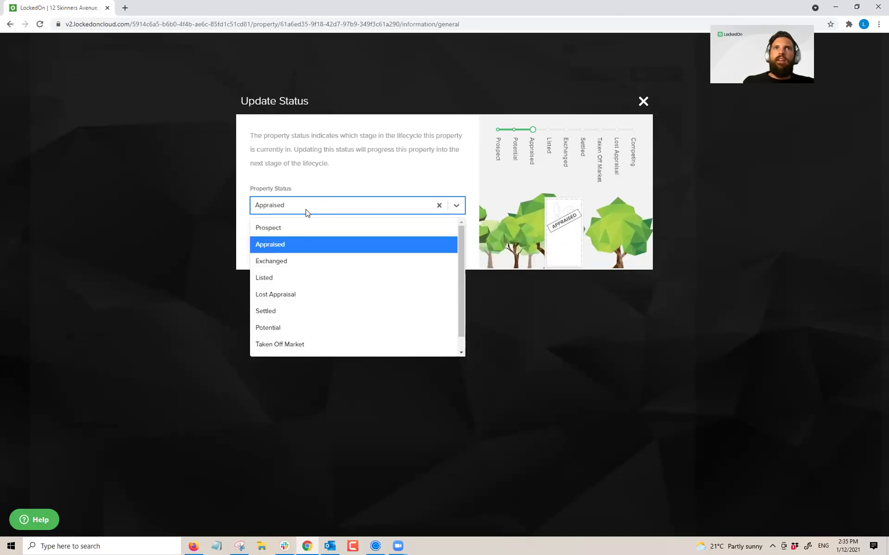
pyautogui.click(285, 272)
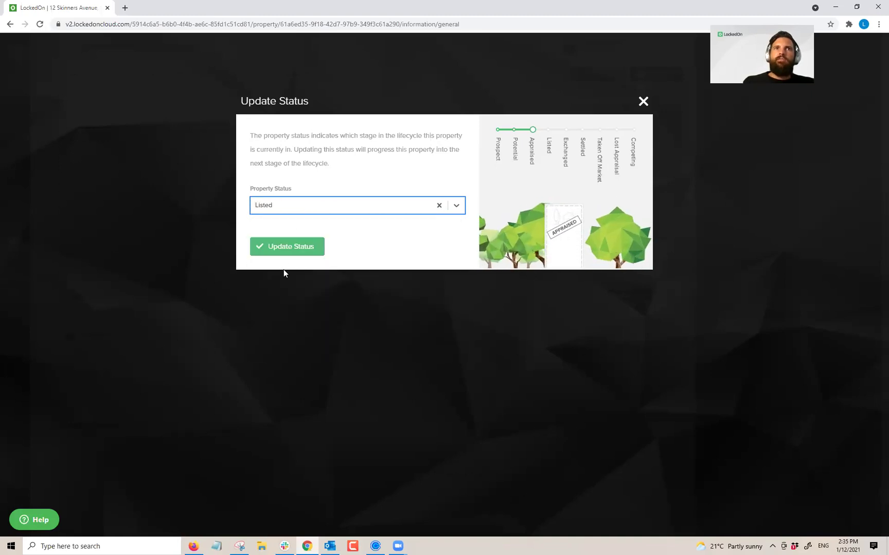
# Step: Preview the Exchanged and Settled stages, revert to Potential, and close without saving
pyautogui.click(291, 204)
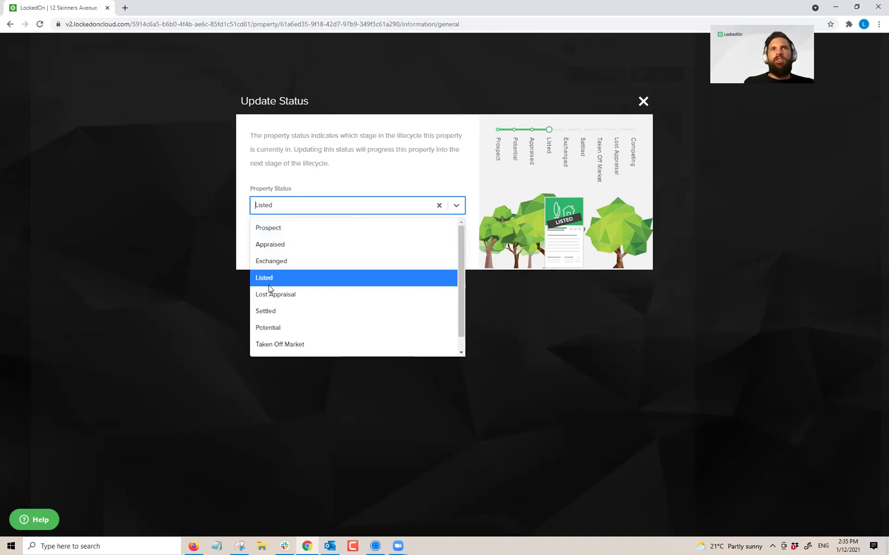
pyautogui.click(264, 261)
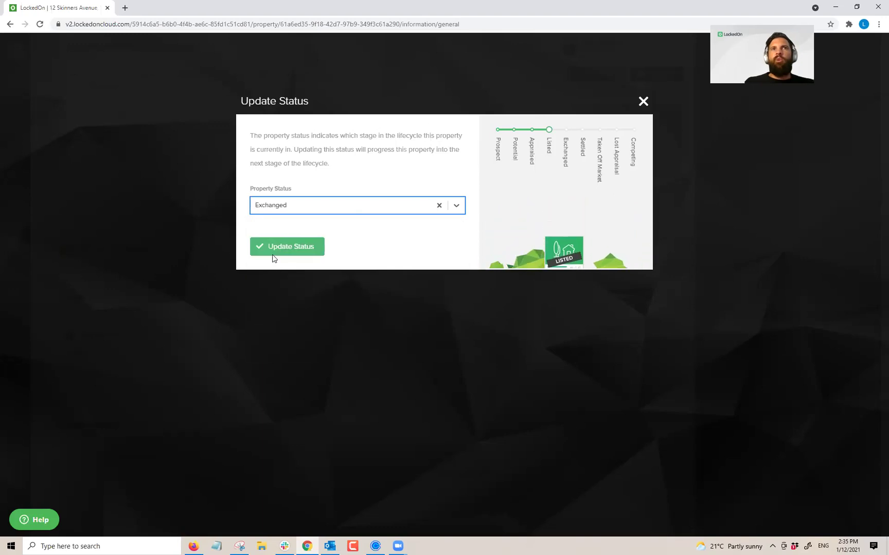
pyautogui.click(316, 212)
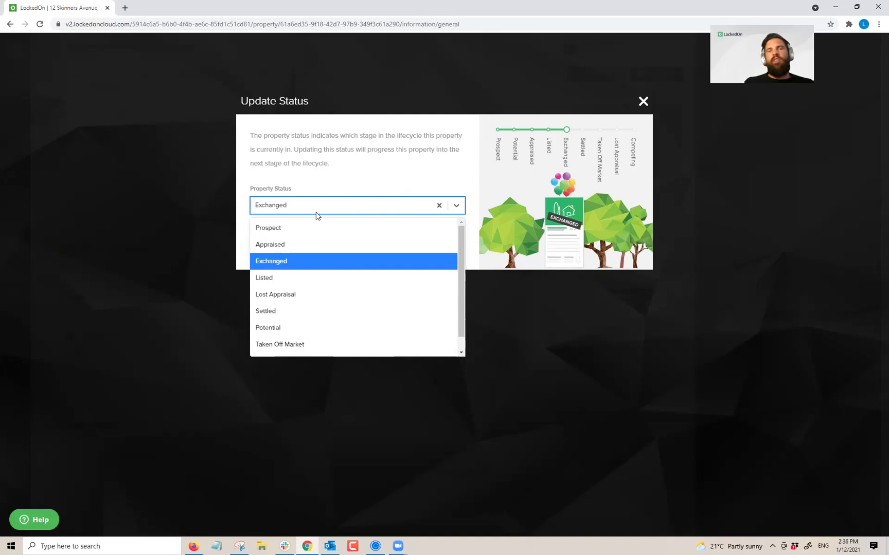
pyautogui.click(276, 311)
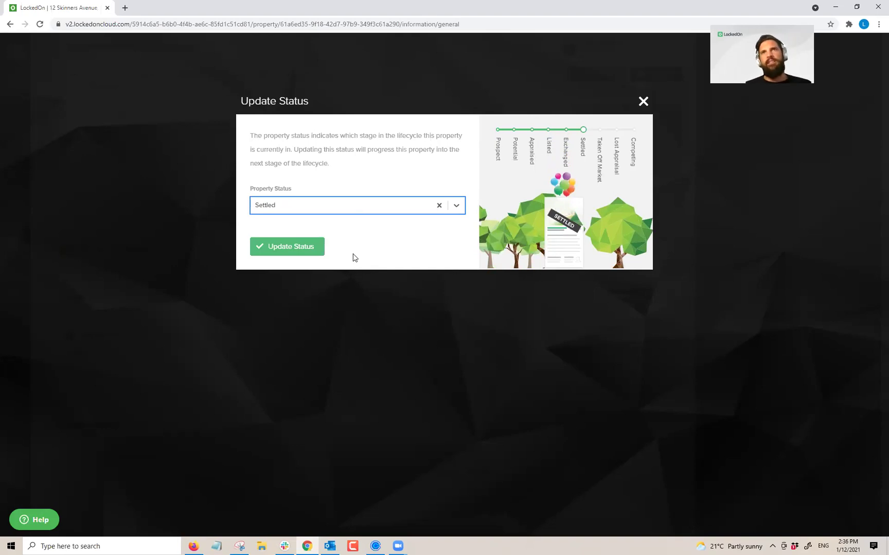
pyautogui.click(295, 209)
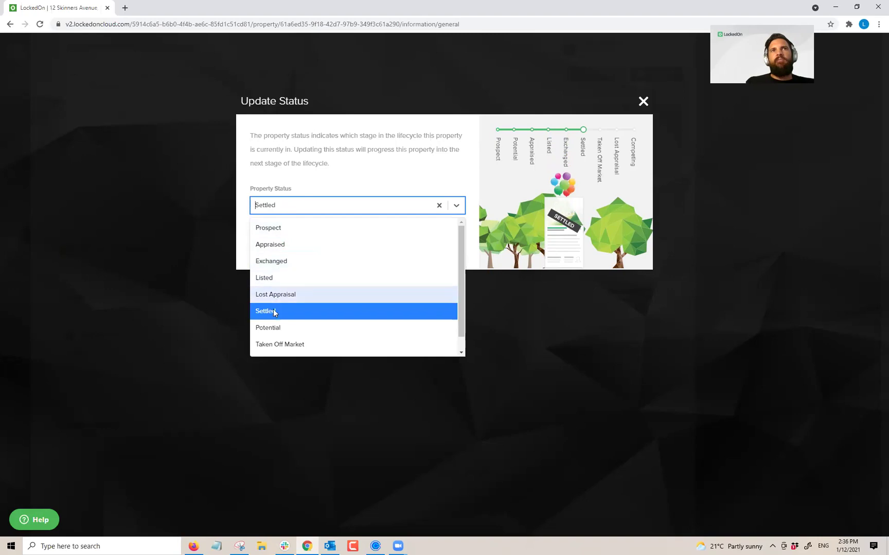
pyautogui.click(273, 326)
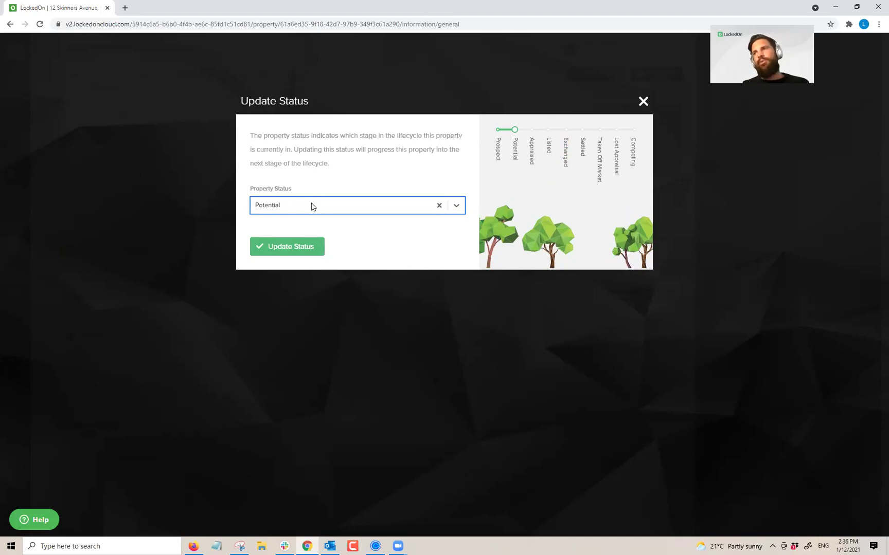
pyautogui.click(642, 103)
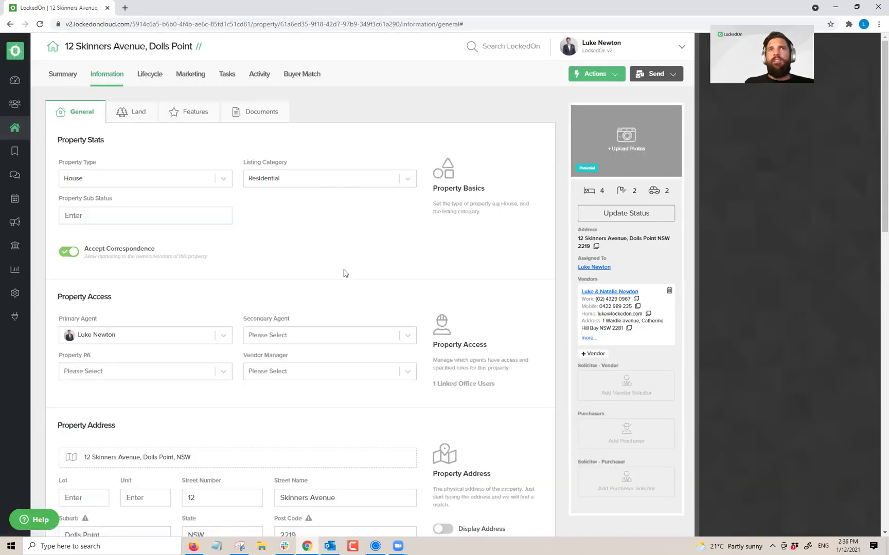
# Step: Apply the '1. Potential Appraisals' DNA plan to the property and view its due tasks
pyautogui.click(582, 78)
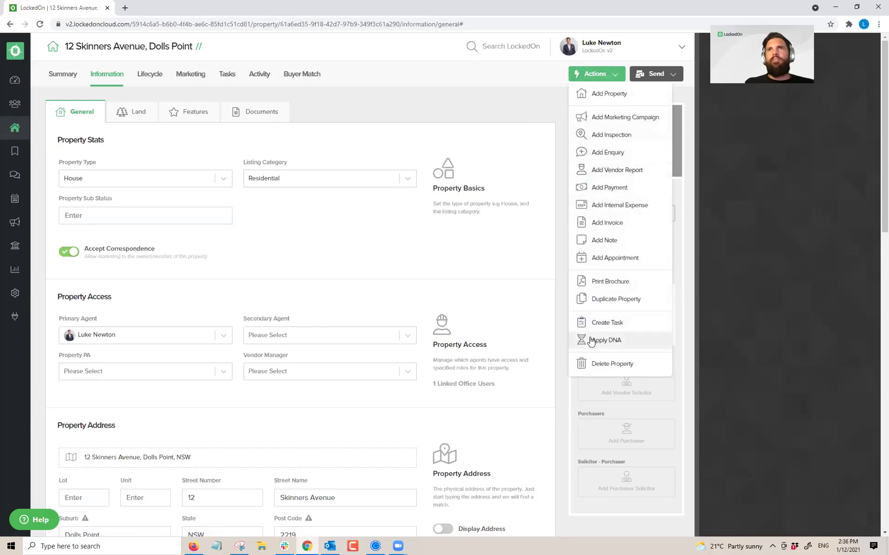
pyautogui.click(593, 340)
pyautogui.click(383, 186)
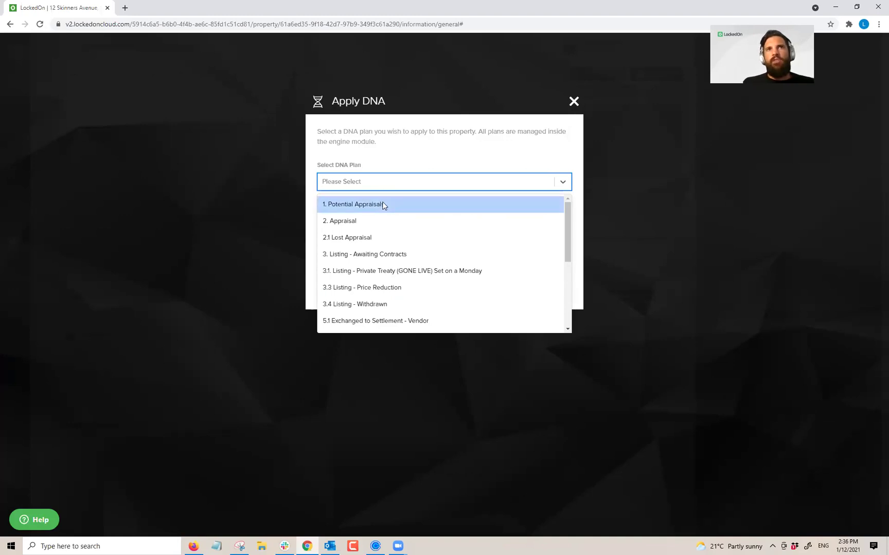
pyautogui.click(383, 204)
pyautogui.click(357, 285)
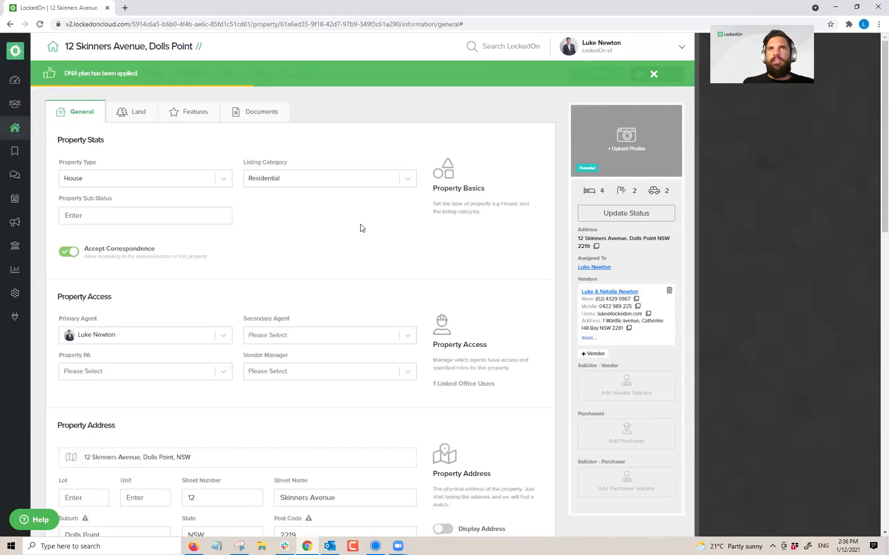
pyautogui.click(229, 77)
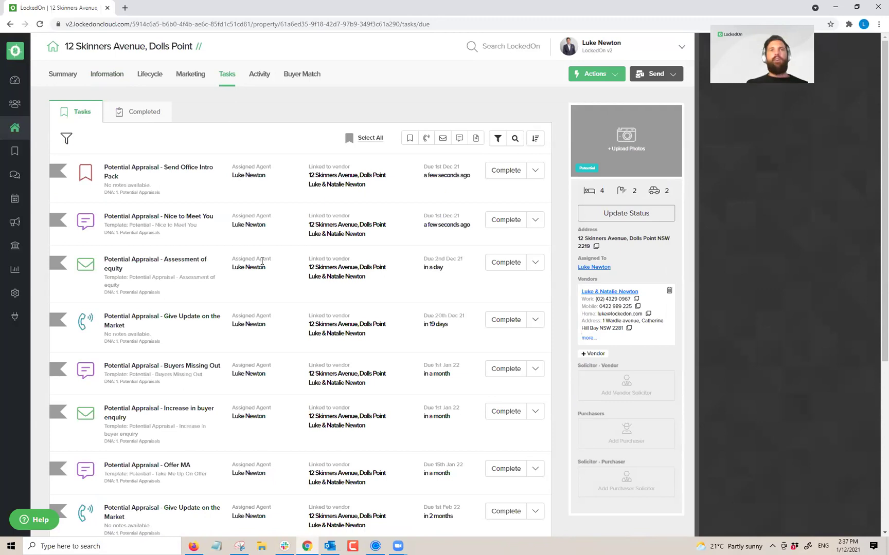
# Step: Inspect the Send Office Intro Pack task details, then go to the general Tasks page
pyautogui.tripleClick(186, 170)
pyautogui.click(186, 145)
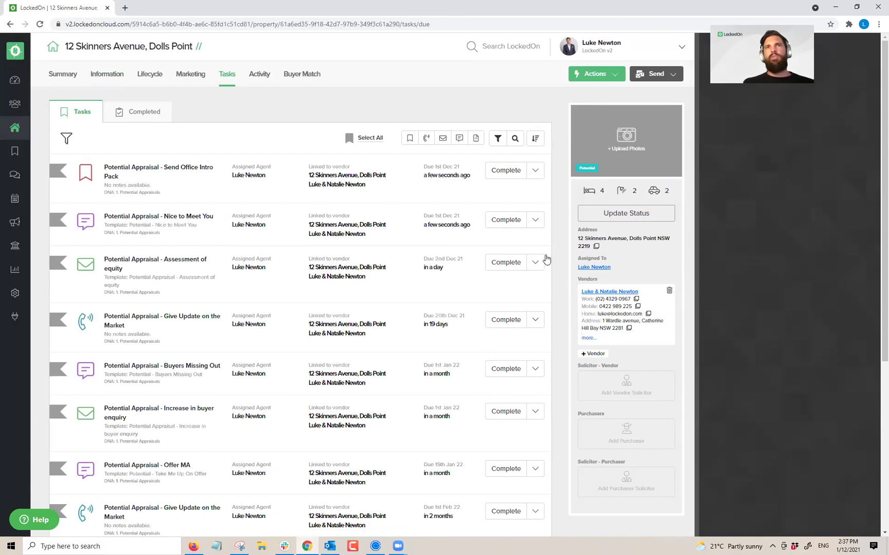
pyautogui.click(506, 170)
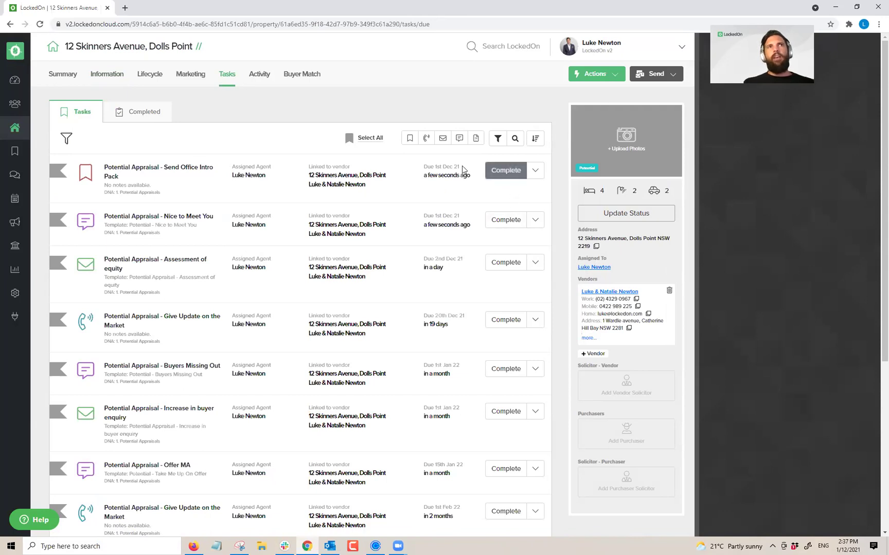
pyautogui.tripleClick(108, 170)
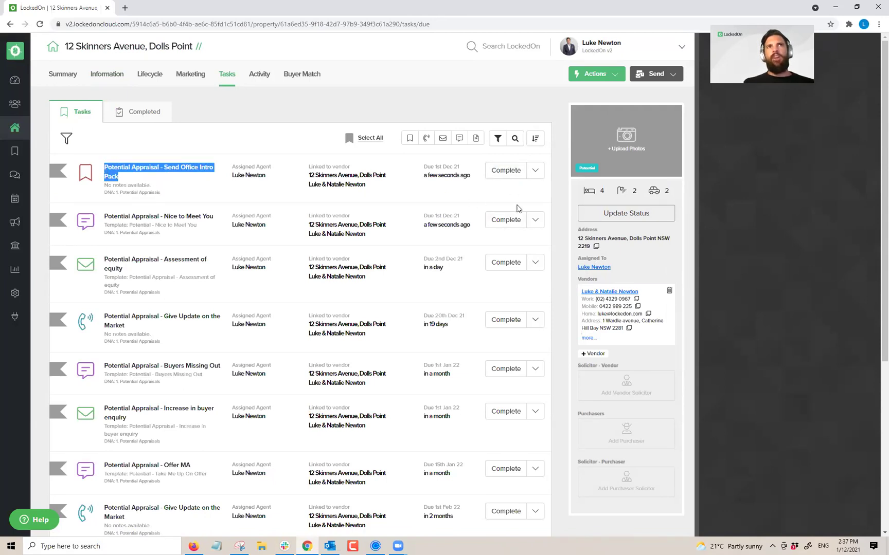
pyautogui.click(506, 170)
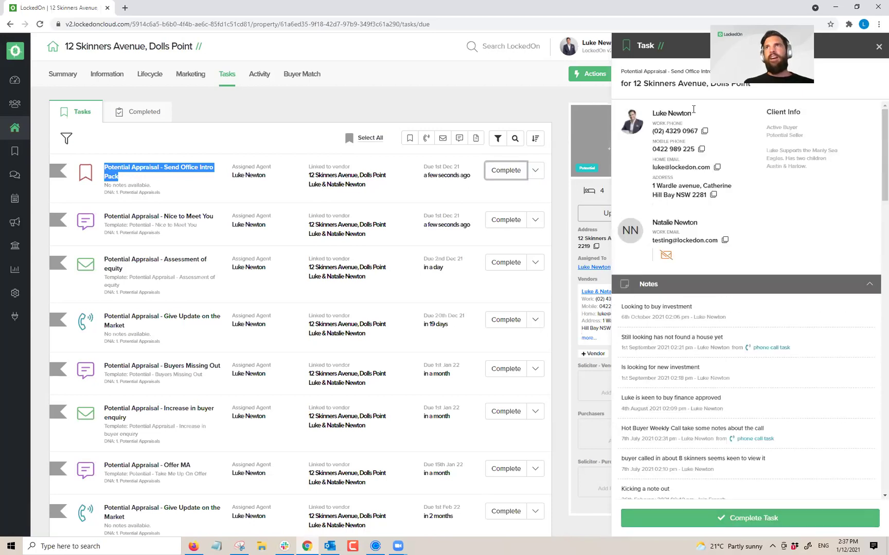
pyautogui.click(440, 154)
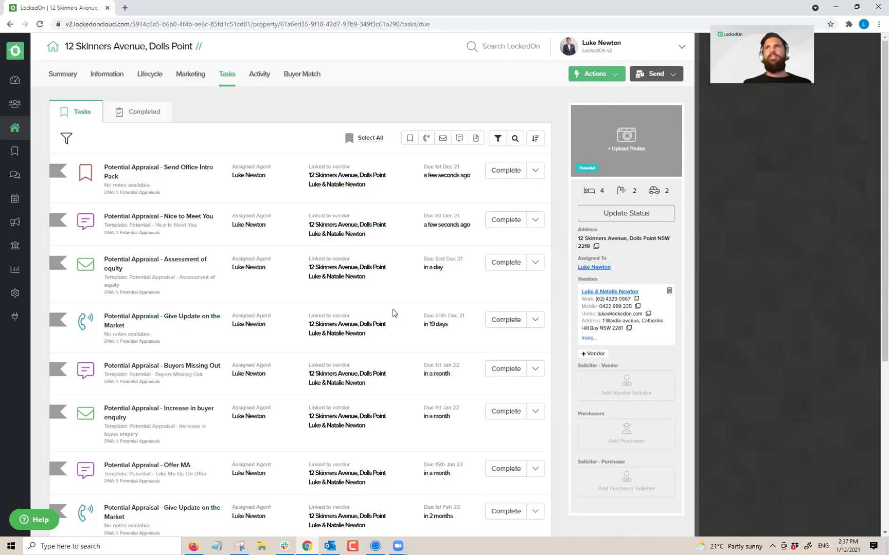
pyautogui.click(16, 154)
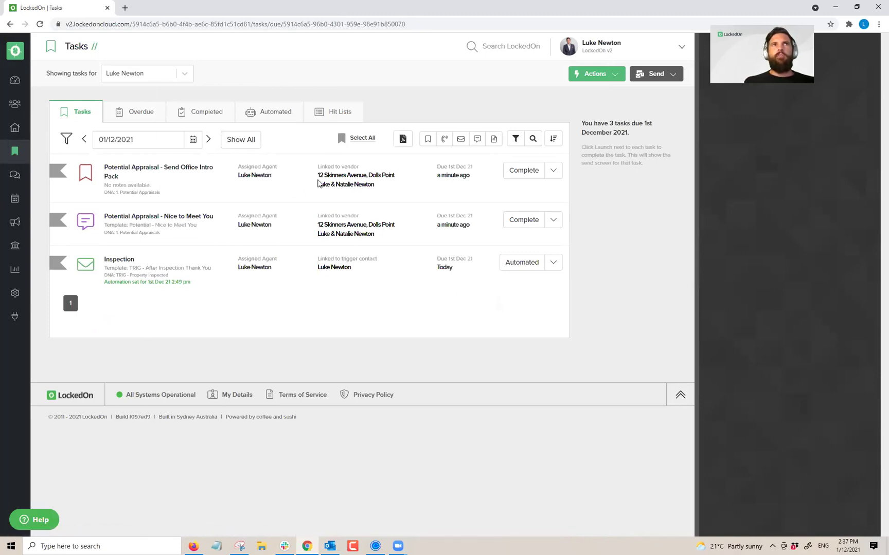
# Step: Complete the Send Office Intro Pack task and send the Nice to Meet You SMS to the vendor
pyautogui.click(526, 180)
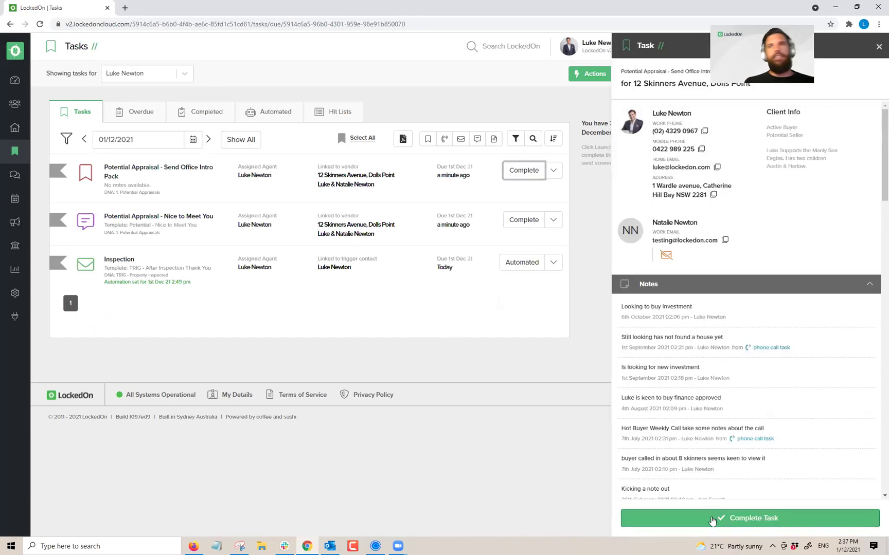
pyautogui.click(712, 521)
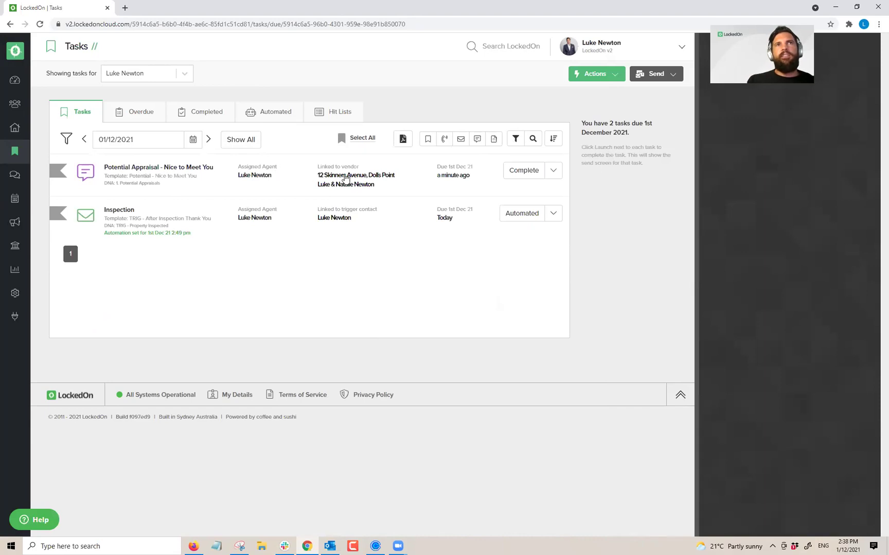
pyautogui.click(522, 174)
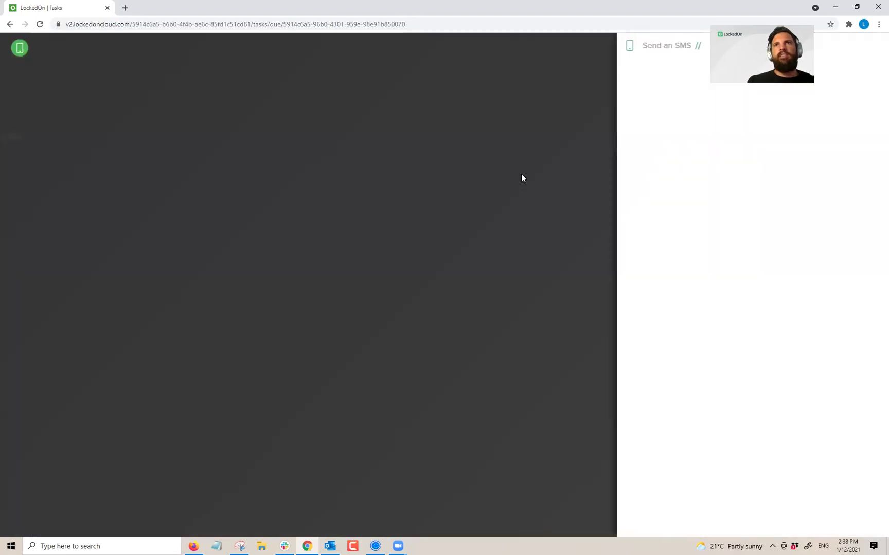
pyautogui.click(833, 201)
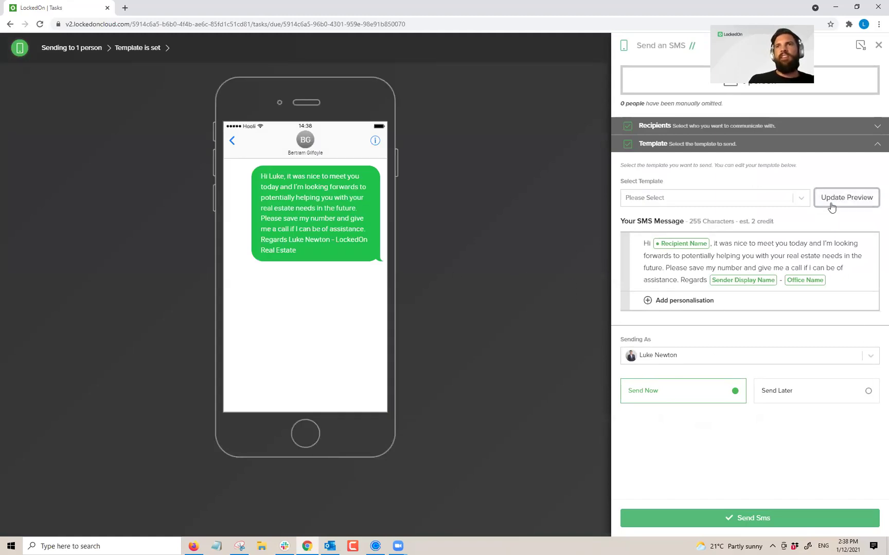
pyautogui.click(709, 518)
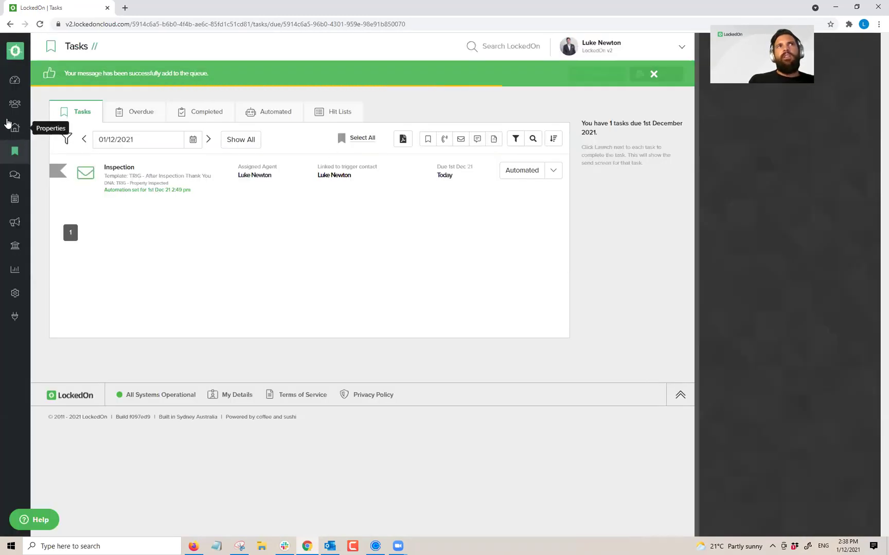
pyautogui.click(8, 123)
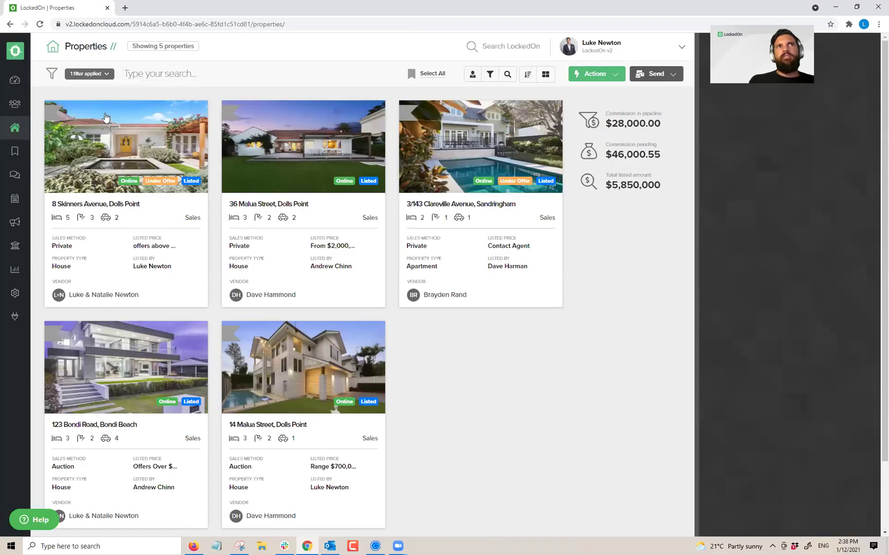
pyautogui.click(527, 74)
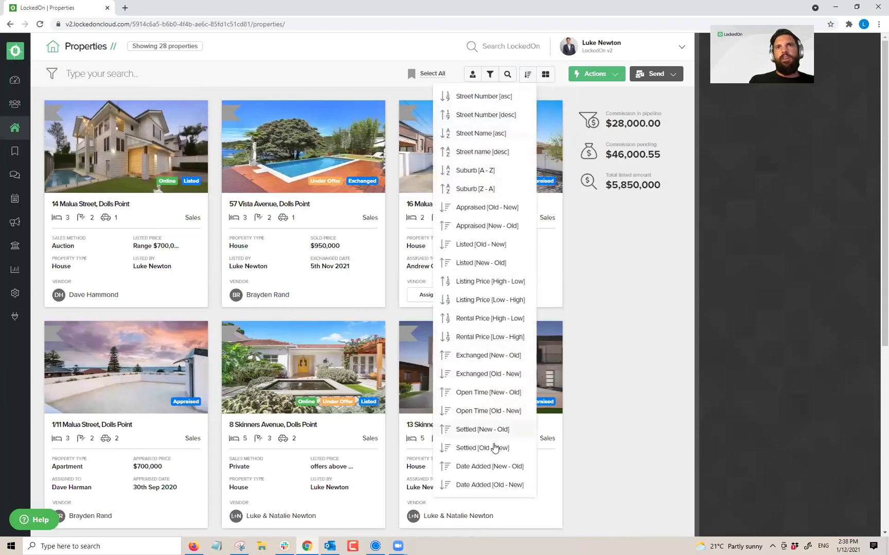
pyautogui.click(488, 466)
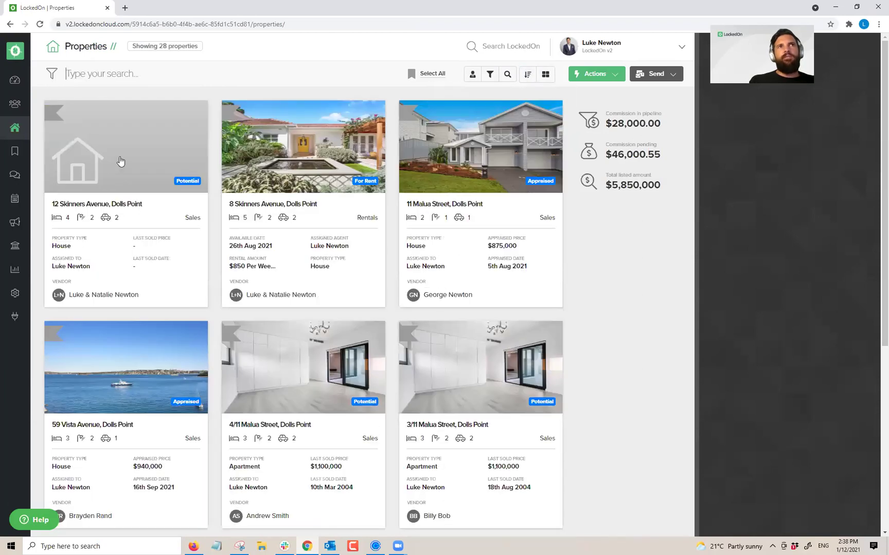
pyautogui.click(120, 161)
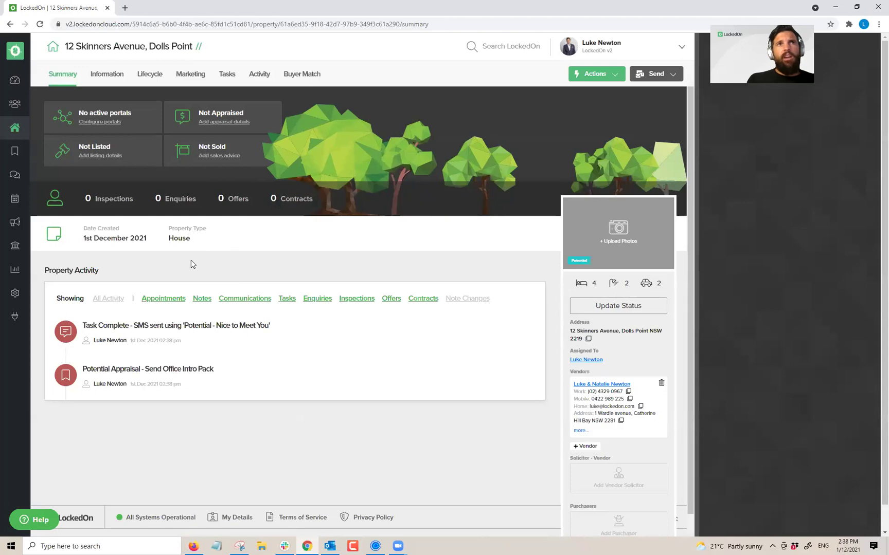
pyautogui.click(228, 74)
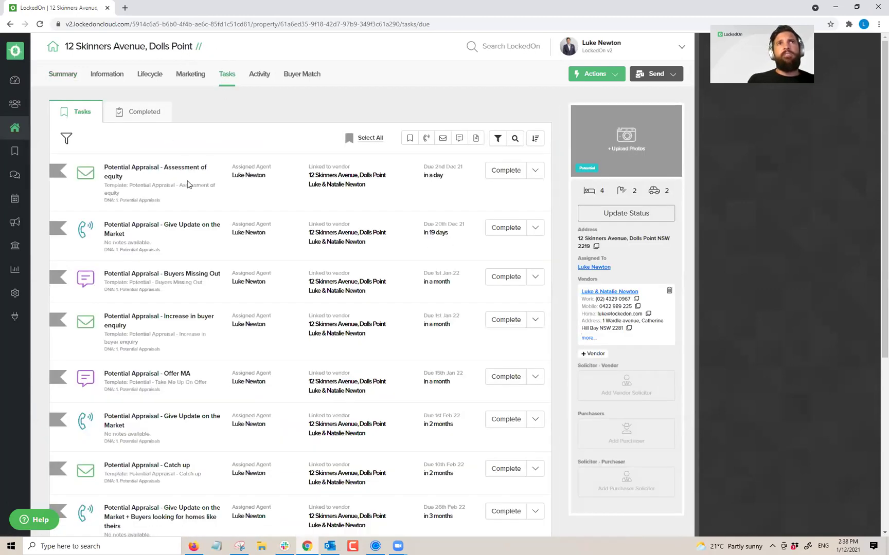
pyautogui.click(513, 175)
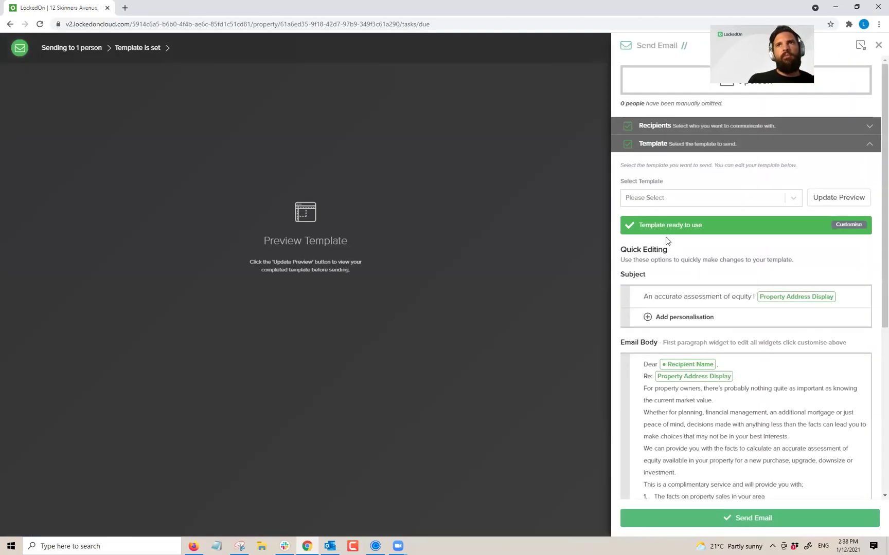
# Step: Delete the 'with:' line and numbered list from the email body and refresh the preview
pyautogui.scroll(-3, 798, 207)
pyautogui.click(839, 59)
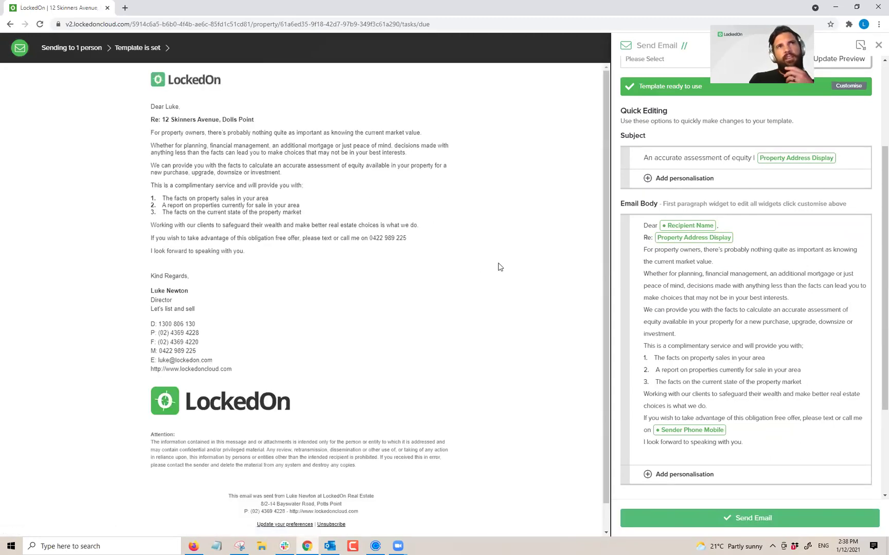
pyautogui.click(729, 377)
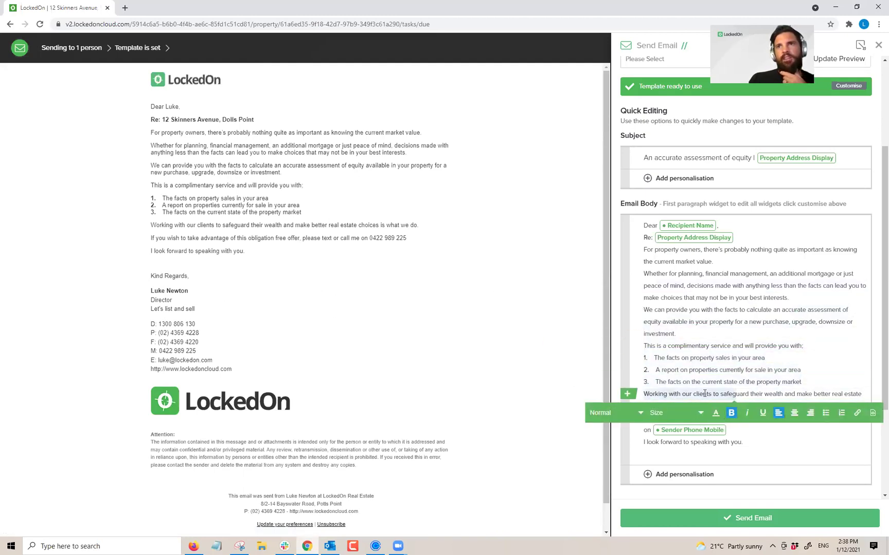
pyautogui.hotkey('ctrl', 'b')
pyautogui.hotkey('ctrl', 'z')
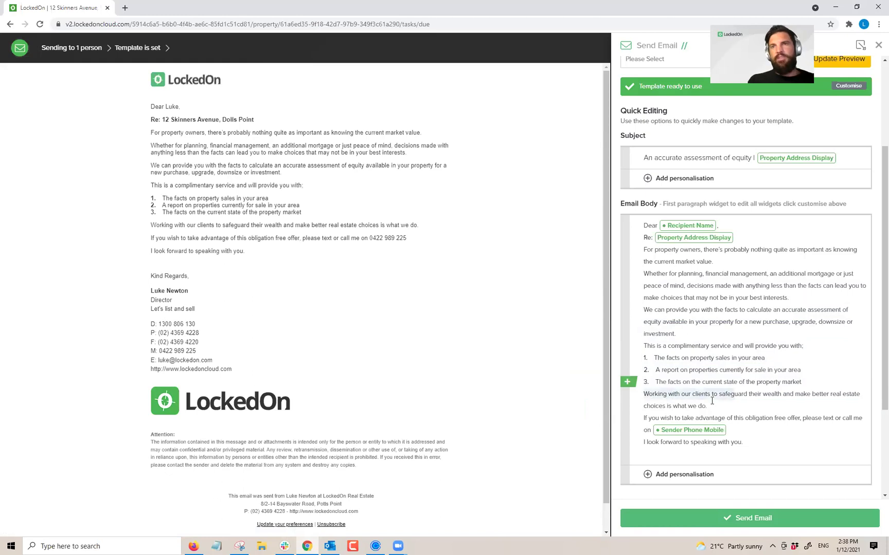
pyautogui.moveTo(823, 386); pyautogui.dragTo(644, 350)
pyautogui.press('BackSpace')
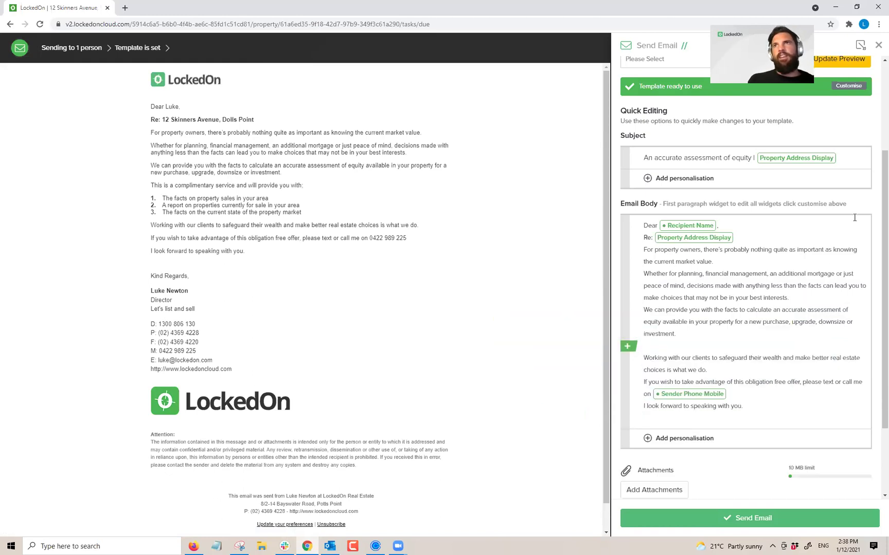
pyautogui.click(831, 65)
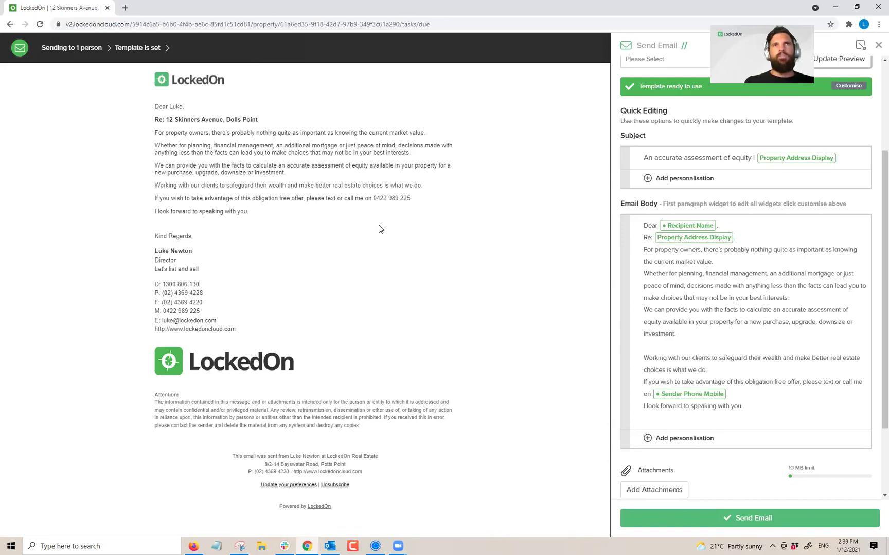
# Step: Send the edited Assessment of equity email to the vendor
pyautogui.moveTo(257, 212); pyautogui.dragTo(140, 131)
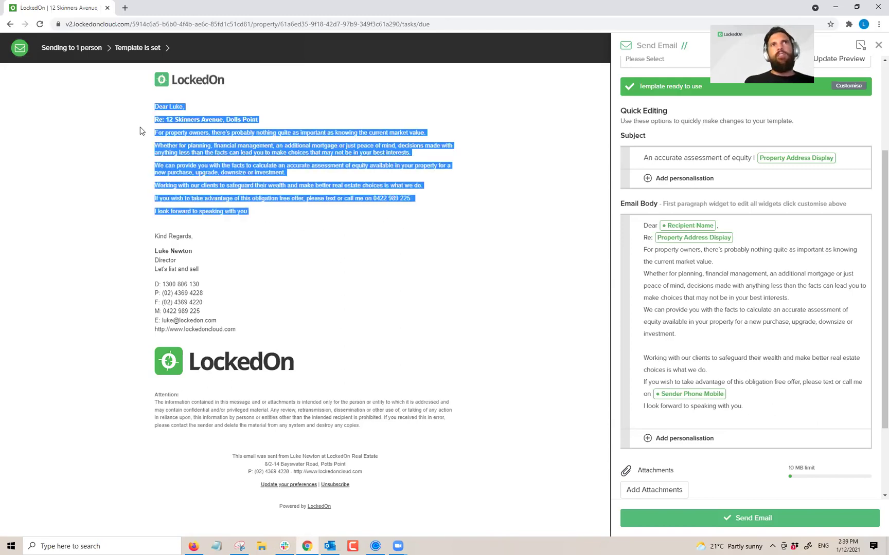
pyautogui.click(739, 357)
pyautogui.click(753, 518)
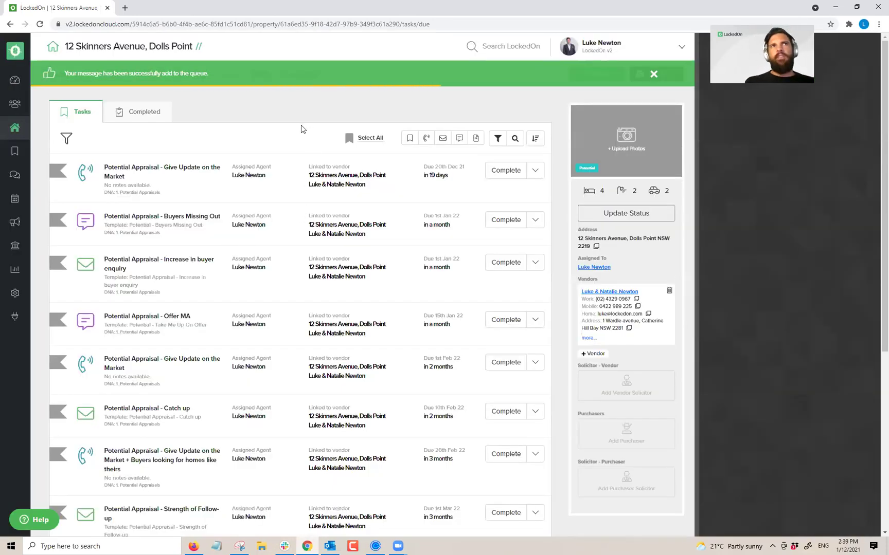
# Step: Leave the Give Update on the Market call task and show page 2 of the task list
pyautogui.click(511, 177)
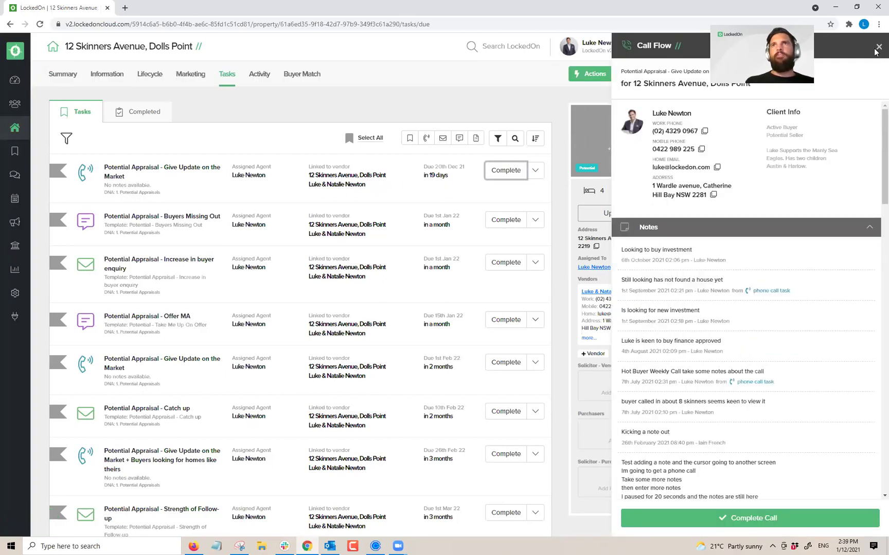
pyautogui.click(878, 48)
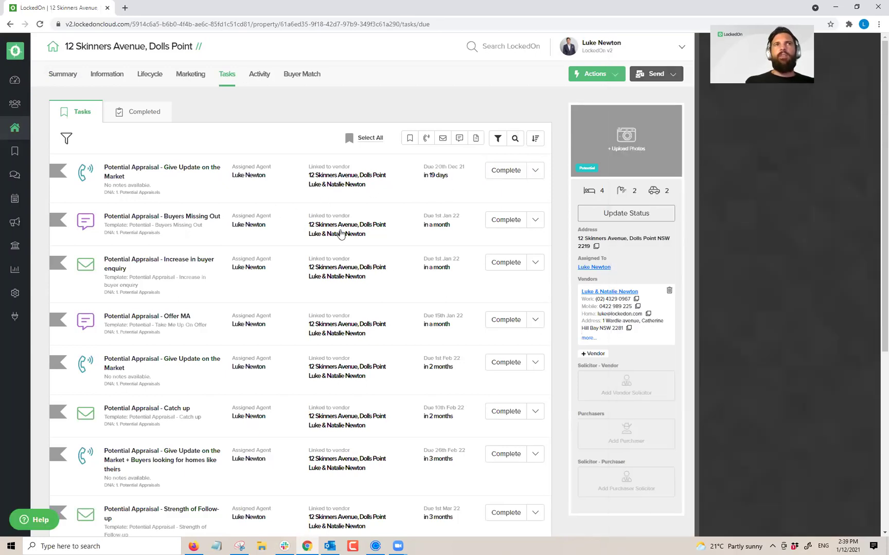
pyautogui.scroll(-5, 213, 211)
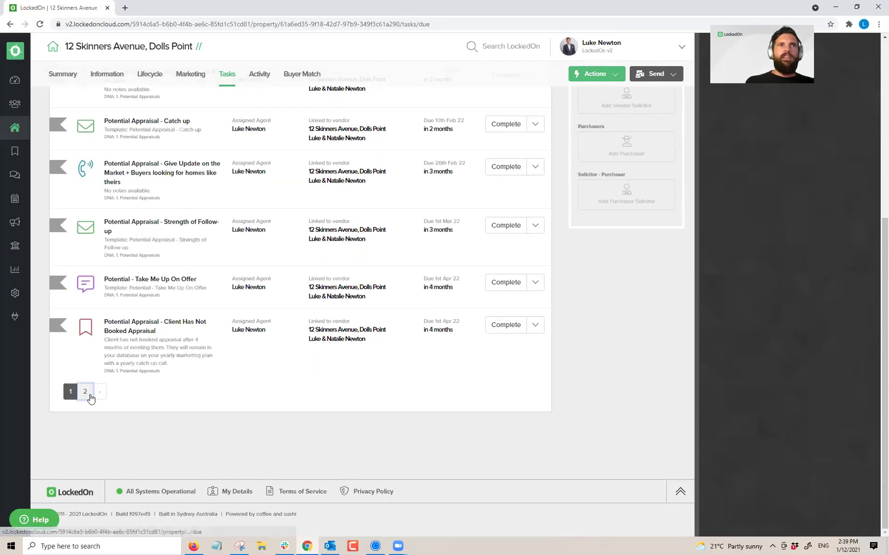
pyautogui.click(86, 392)
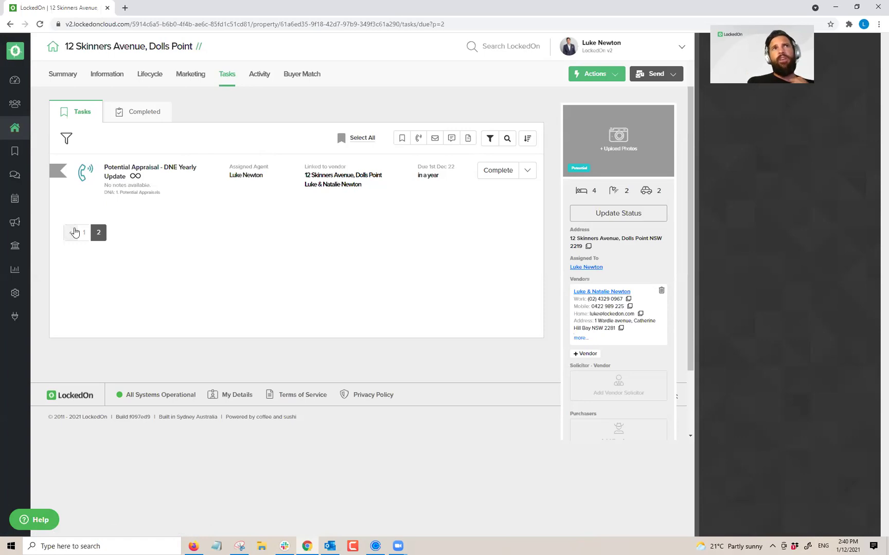
pyautogui.click(72, 232)
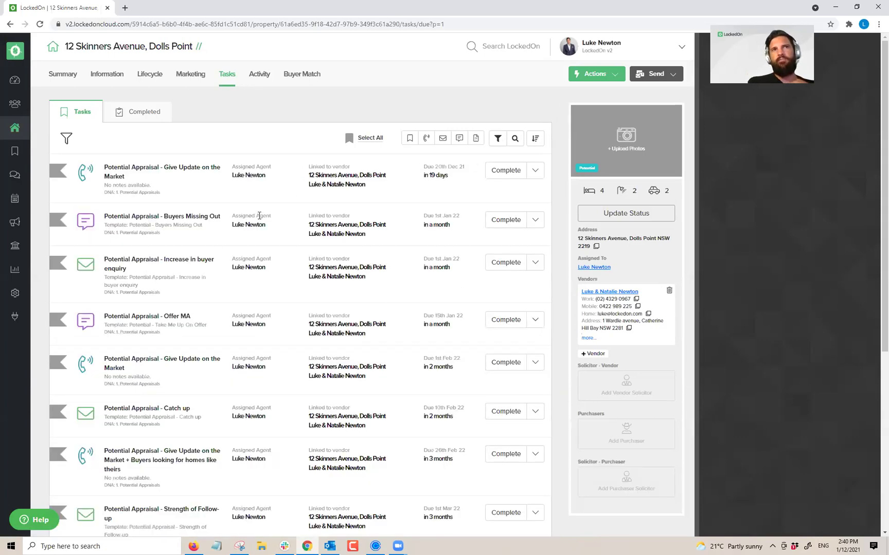
pyautogui.scroll(-8, 259, 216)
pyautogui.scroll(8, 206, 308)
pyautogui.scroll(-1, 128, 377)
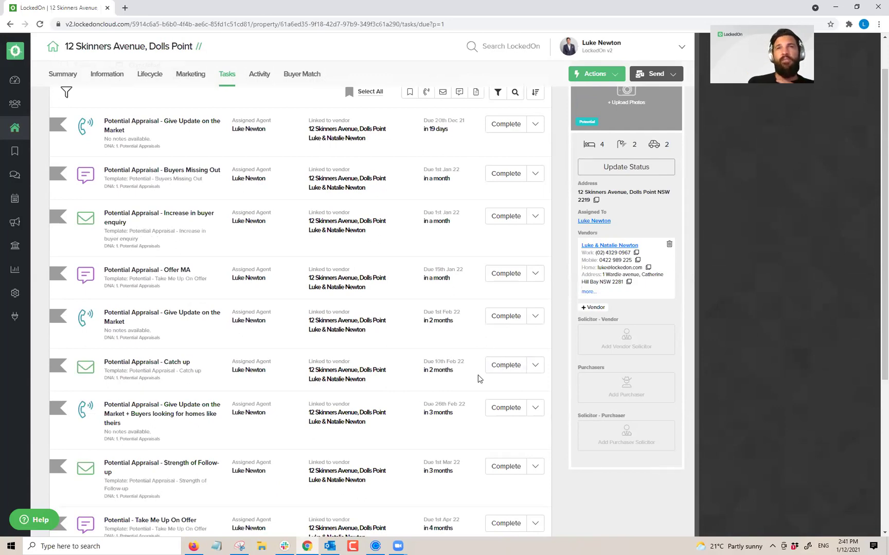
pyautogui.scroll(1, 527, 278)
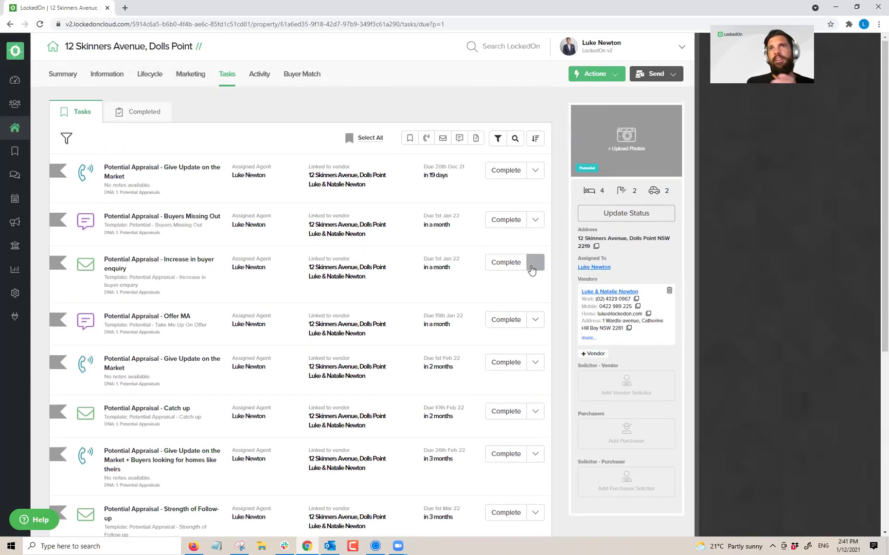
# Step: Change the property status to Appraised and view its Lifecycle appraisal details
pyautogui.click(640, 215)
pyautogui.click(303, 210)
pyautogui.click(275, 245)
pyautogui.click(276, 251)
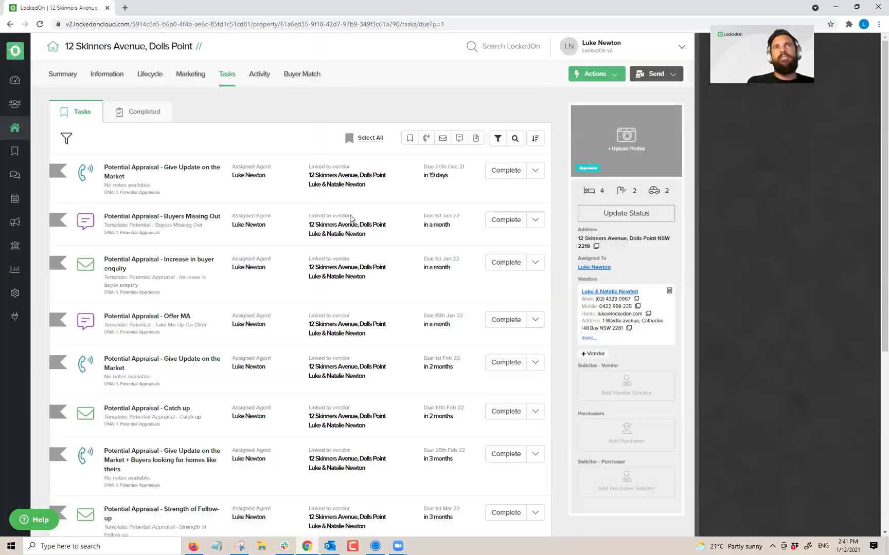
pyautogui.click(155, 78)
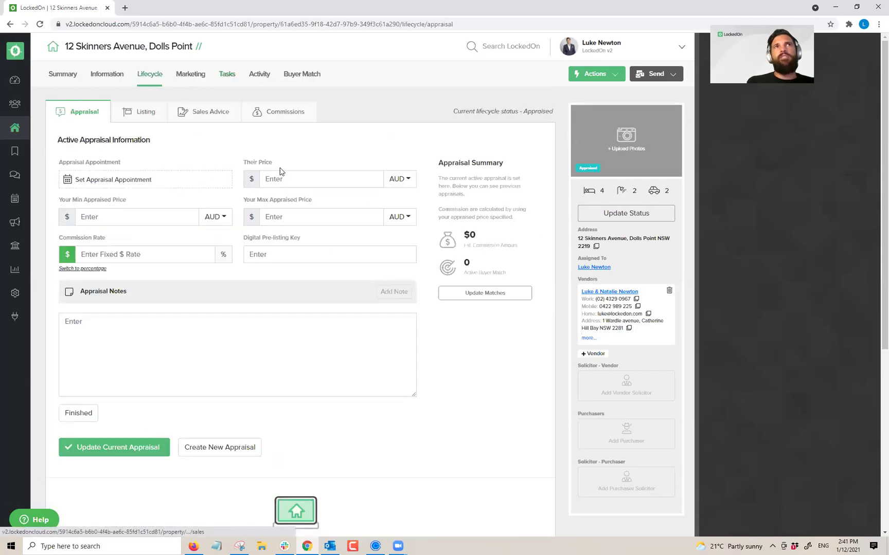
# Step: Set the appraisal appointment for 6 December and dismiss the calendar download options
pyautogui.click(107, 179)
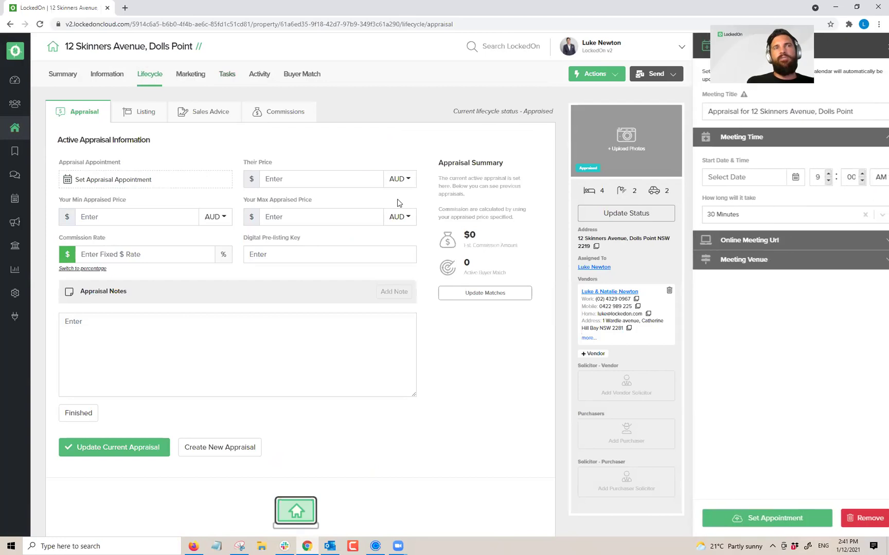
pyautogui.click(783, 177)
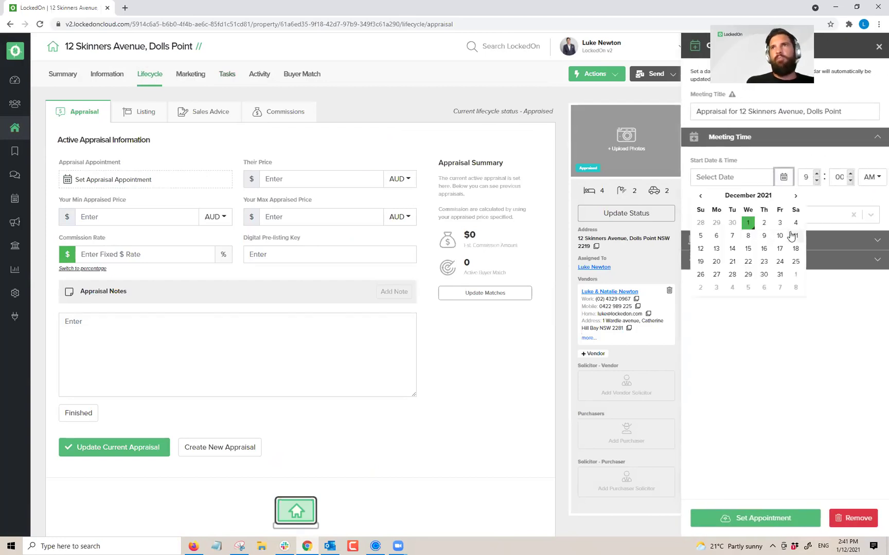
pyautogui.click(716, 236)
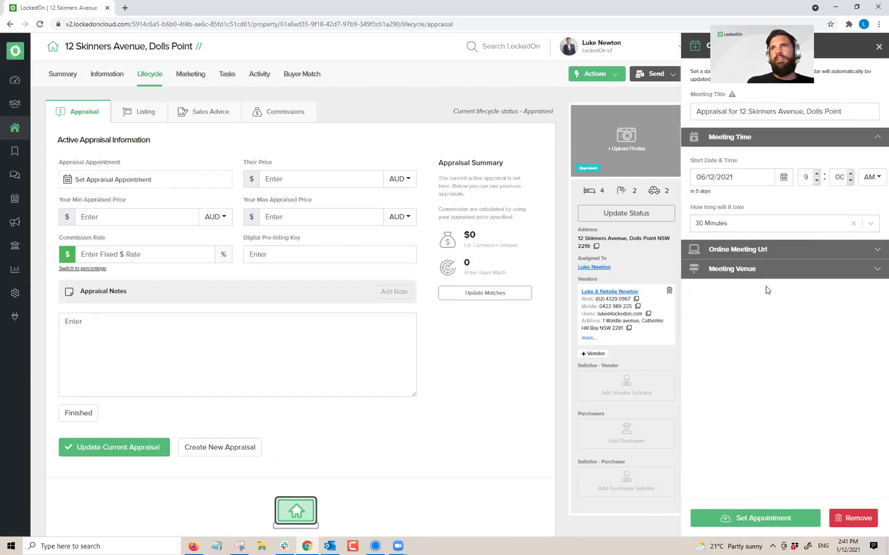
pyautogui.click(761, 519)
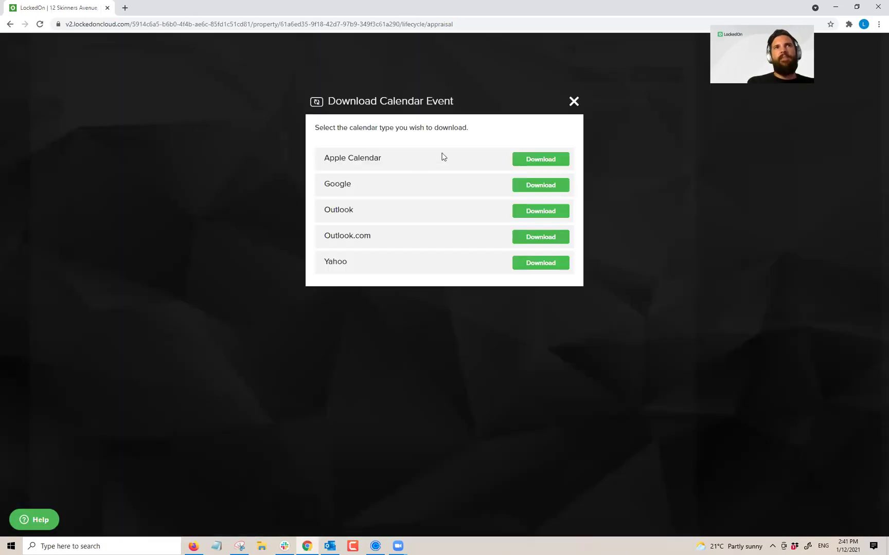
pyautogui.click(574, 103)
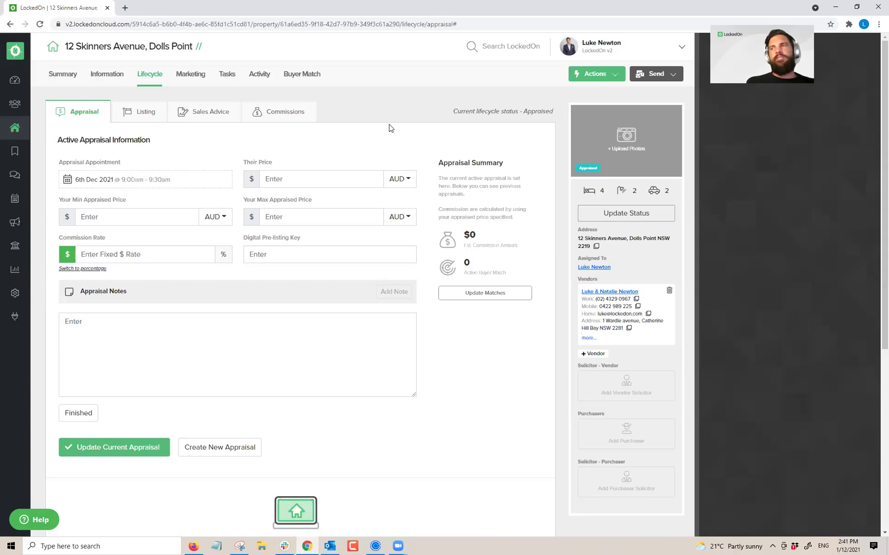
# Step: Enable the Digital Pre-listing Kit and check its gateway link
pyautogui.scroll(-5, 386, 125)
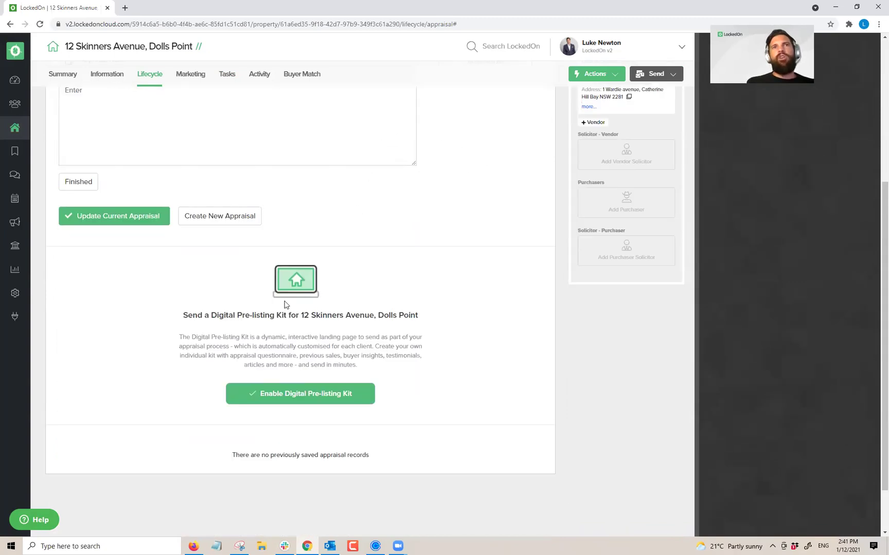
pyautogui.tripleClick(225, 314)
pyautogui.click(495, 300)
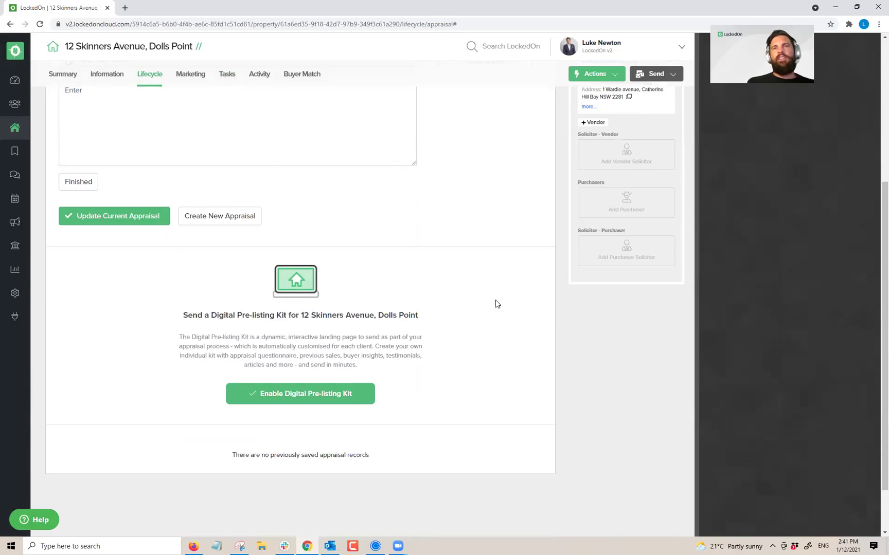
pyautogui.click(315, 399)
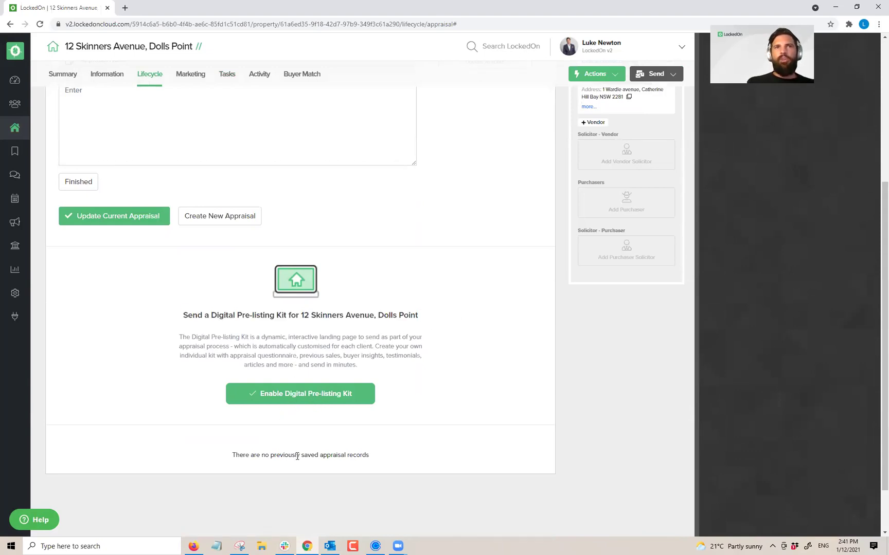
pyautogui.doubleClick(221, 301)
pyautogui.tripleClick(222, 301)
pyautogui.click(271, 305)
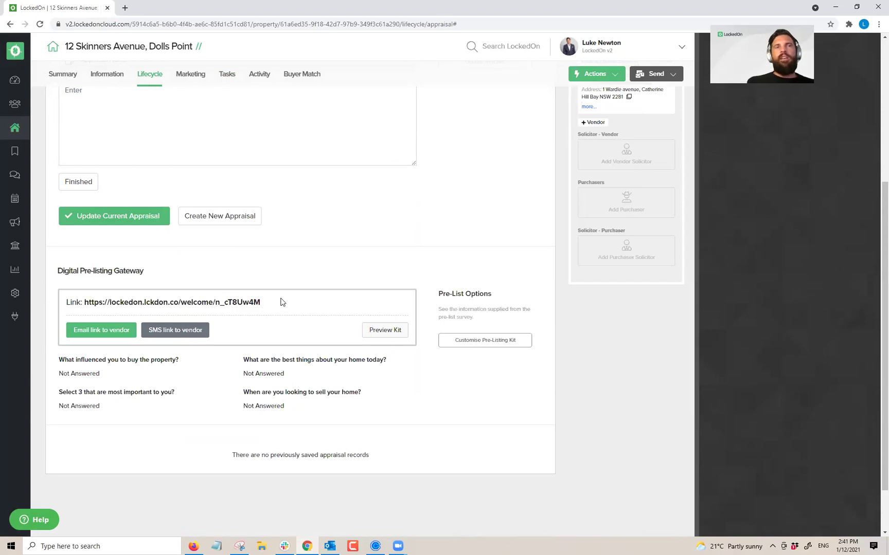
# Step: Preview the pre-listing kit in a new tab and read the personalised welcome
pyautogui.click(380, 338)
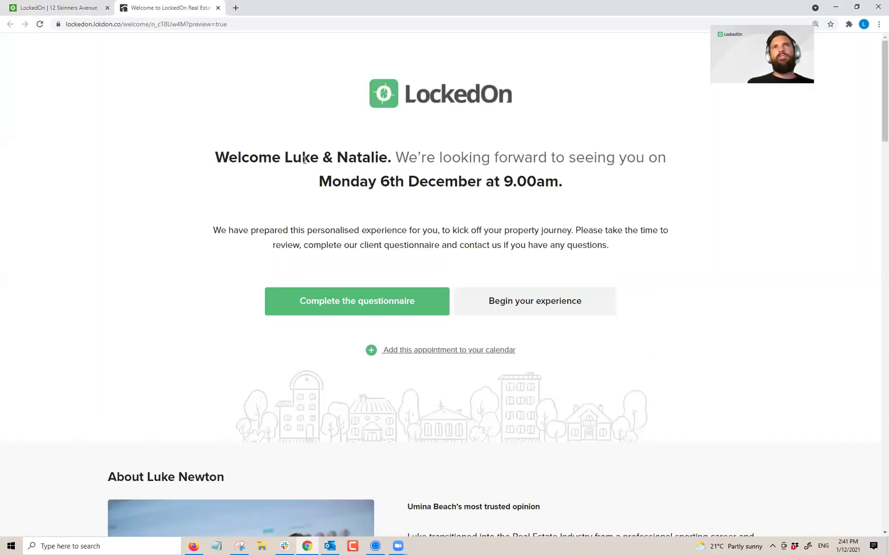
pyautogui.moveTo(279, 154); pyautogui.dragTo(659, 175)
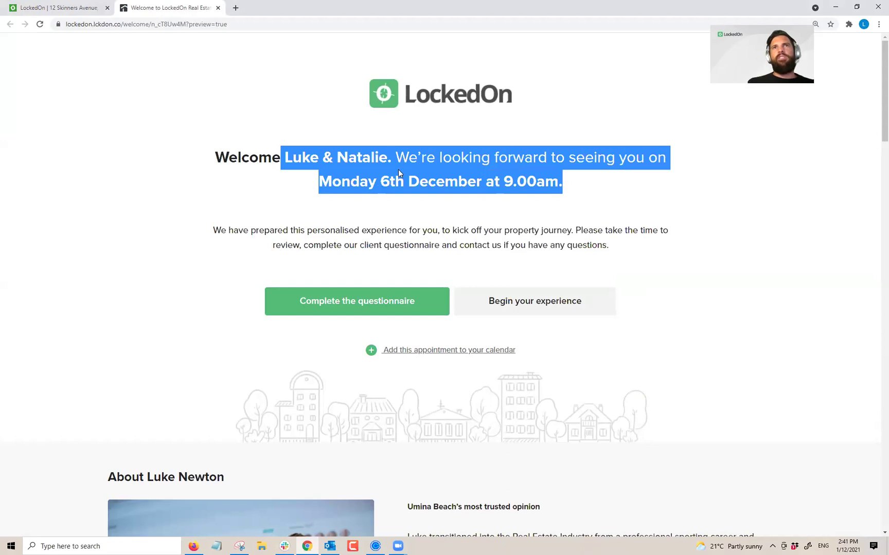
pyautogui.click(378, 231)
pyautogui.moveTo(246, 234); pyautogui.dragTo(544, 231)
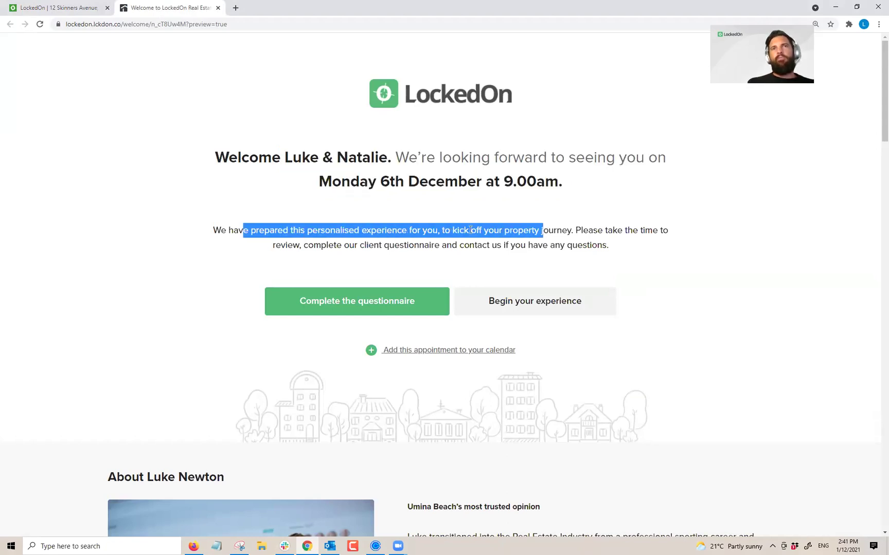
pyautogui.click(656, 242)
pyautogui.scroll(-1, 401, 232)
pyautogui.scroll(1, 382, 226)
# Step: Open the client questionnaire and read its first two questions
pyautogui.click(379, 303)
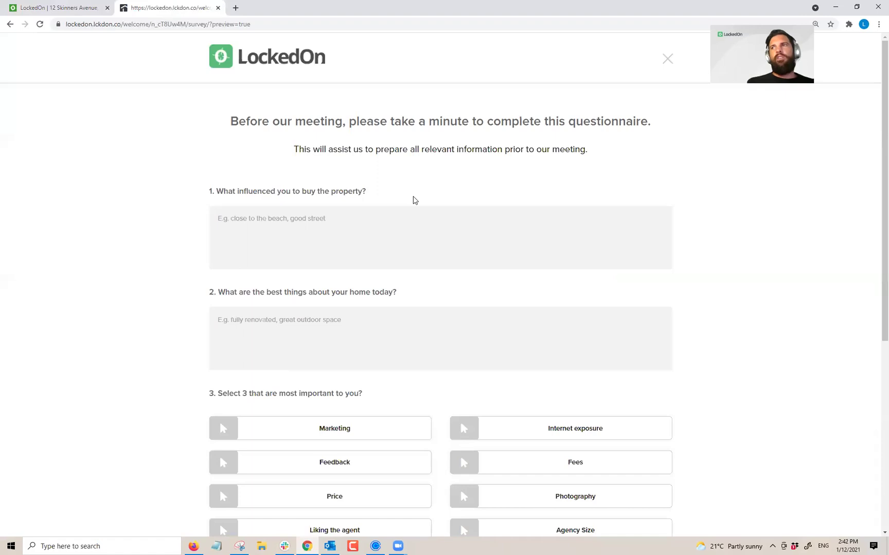
pyautogui.click(404, 216)
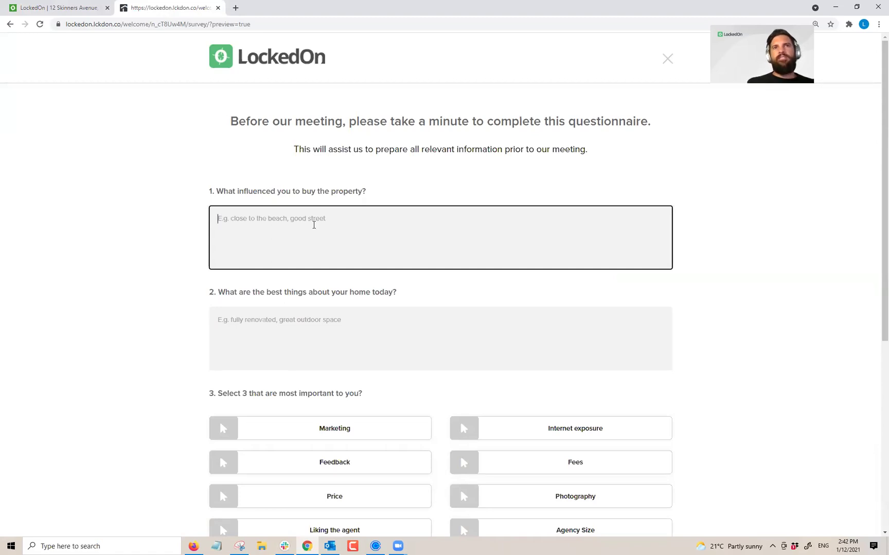
pyautogui.tripleClick(249, 192)
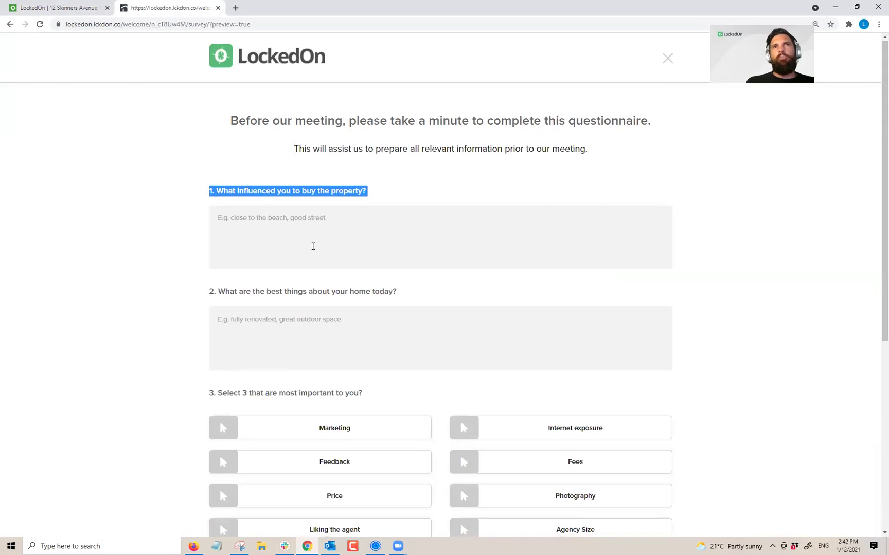
pyautogui.scroll(-2, 306, 210)
pyautogui.doubleClick(296, 200)
pyautogui.tripleClick(303, 205)
pyautogui.click(369, 258)
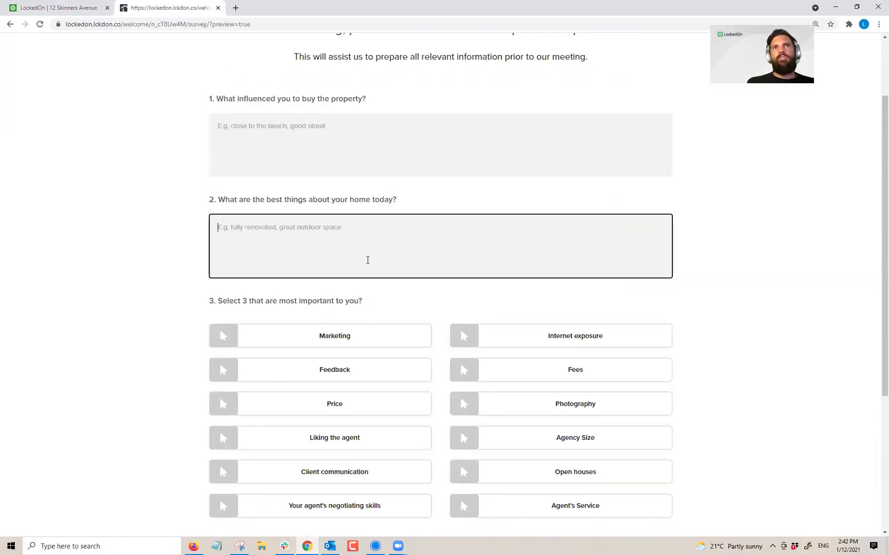
pyautogui.scroll(-2, 367, 257)
# Step: Tick Price, Fees and Photography, choose Now, submit the answers and close the questionnaire
pyautogui.click(333, 265)
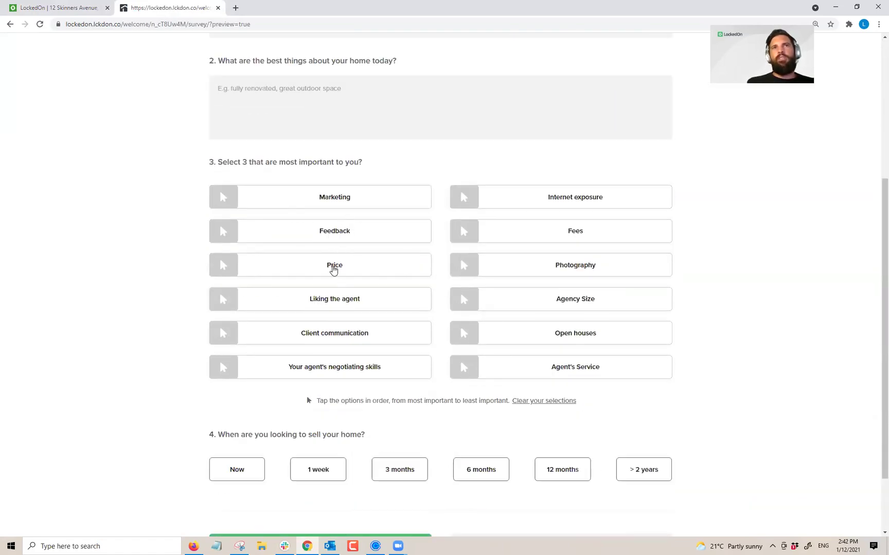
pyautogui.click(532, 236)
pyautogui.click(539, 270)
pyautogui.scroll(-2, 476, 284)
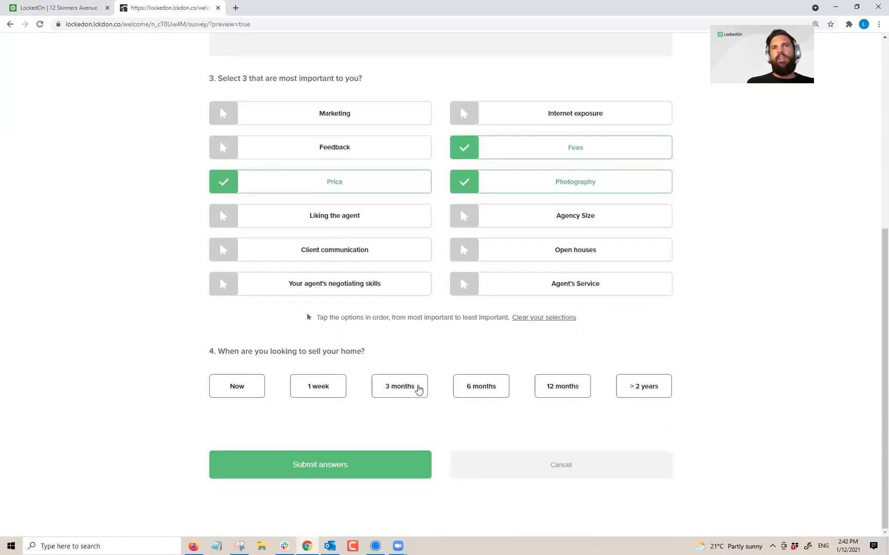
pyautogui.click(237, 390)
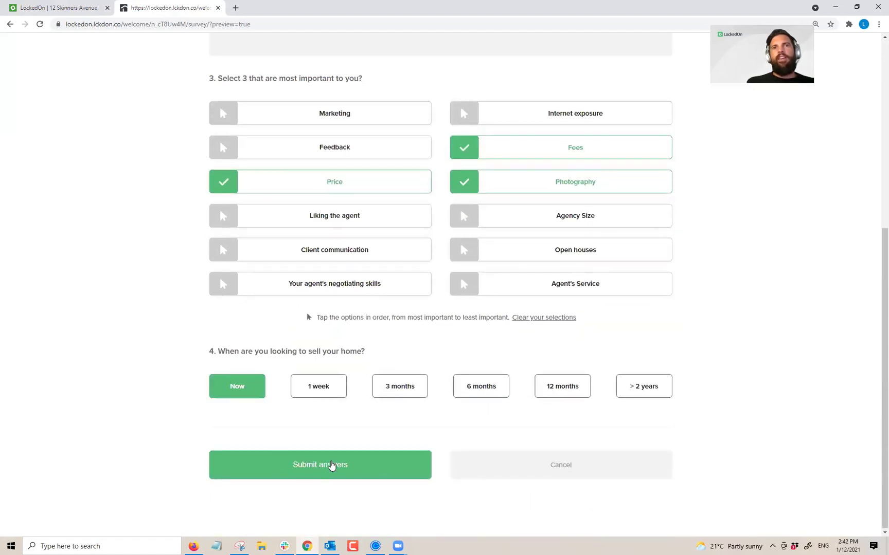
pyautogui.click(331, 466)
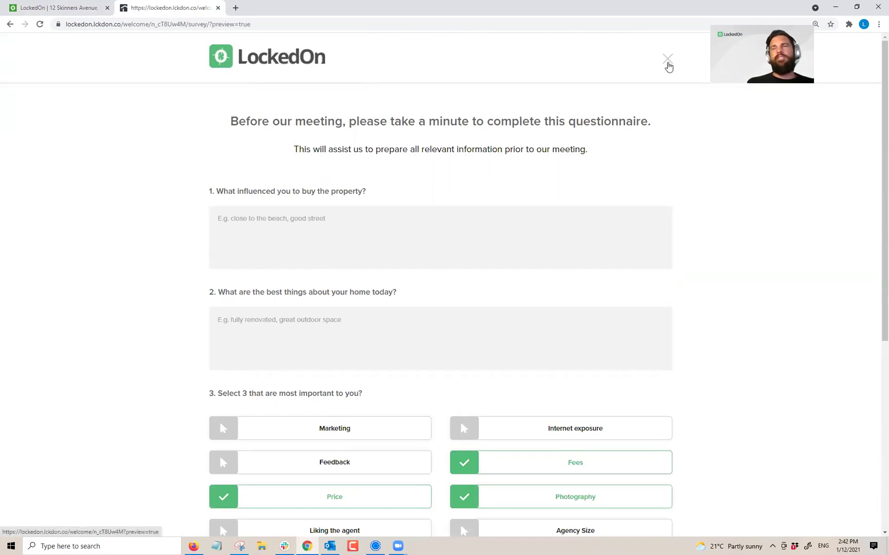
pyautogui.click(668, 67)
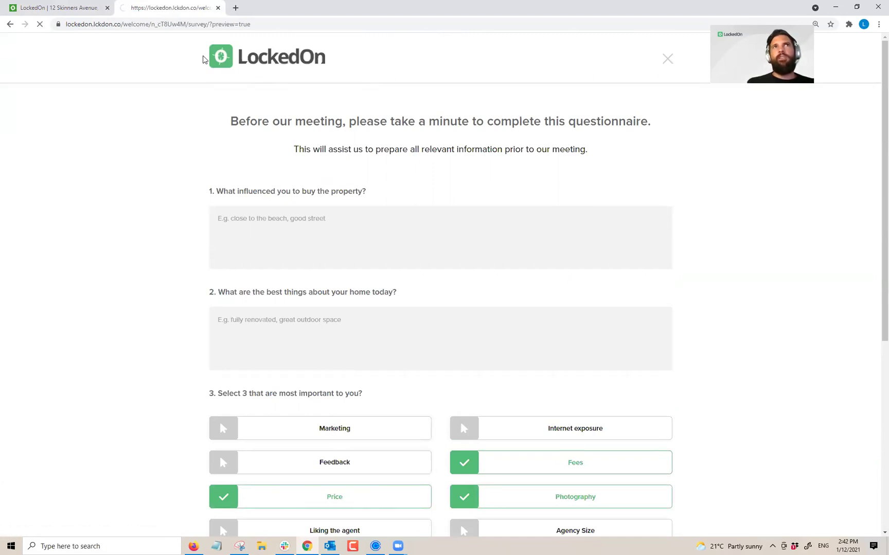
# Step: Back on the property tab, check the pre-list survey answers still read Not Answered
pyautogui.click(77, 6)
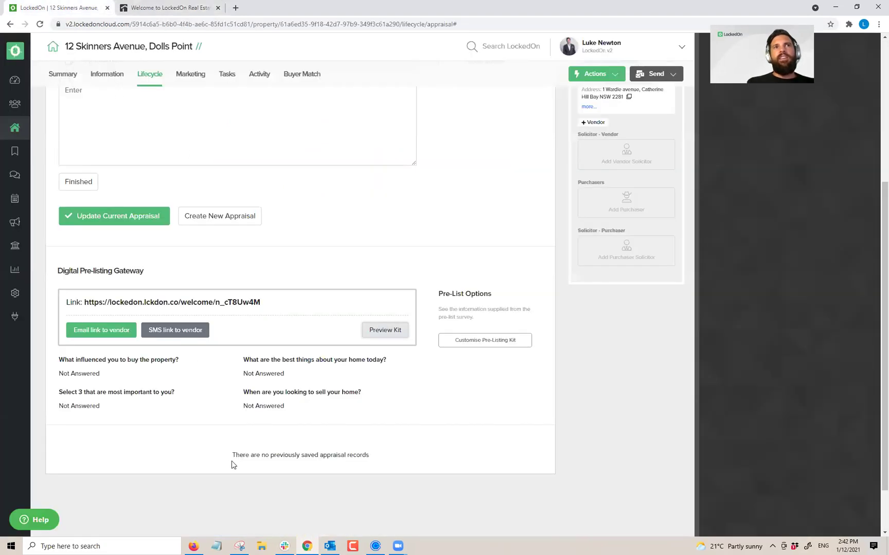
pyautogui.scroll(2, 223, 395)
pyautogui.scroll(-3, 155, 230)
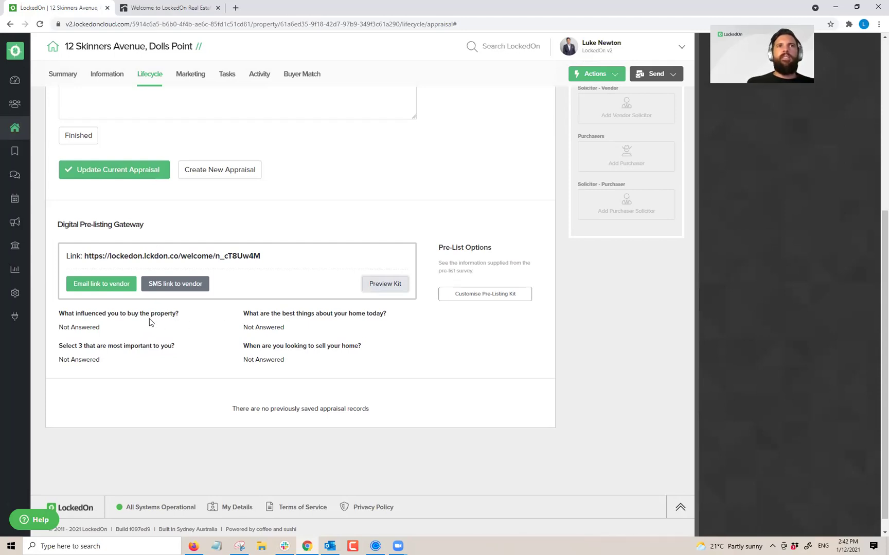
pyautogui.moveTo(112, 327); pyautogui.dragTo(65, 313)
pyautogui.moveTo(117, 359); pyautogui.dragTo(61, 348)
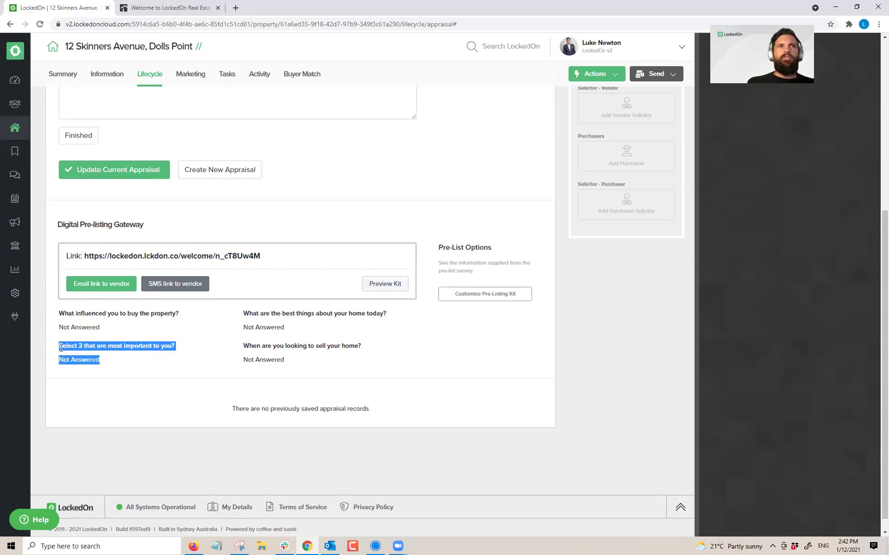
pyautogui.click(116, 362)
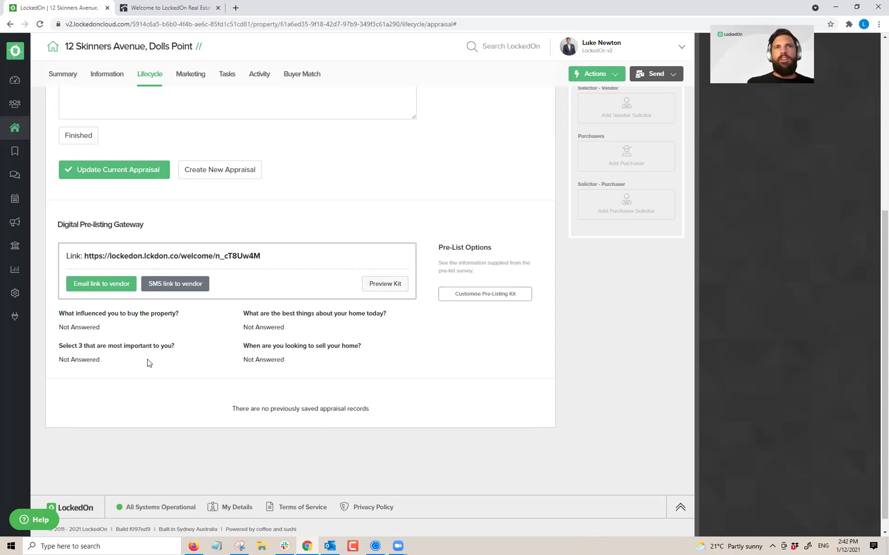
pyautogui.moveTo(107, 360); pyautogui.dragTo(64, 346)
pyautogui.click(94, 355)
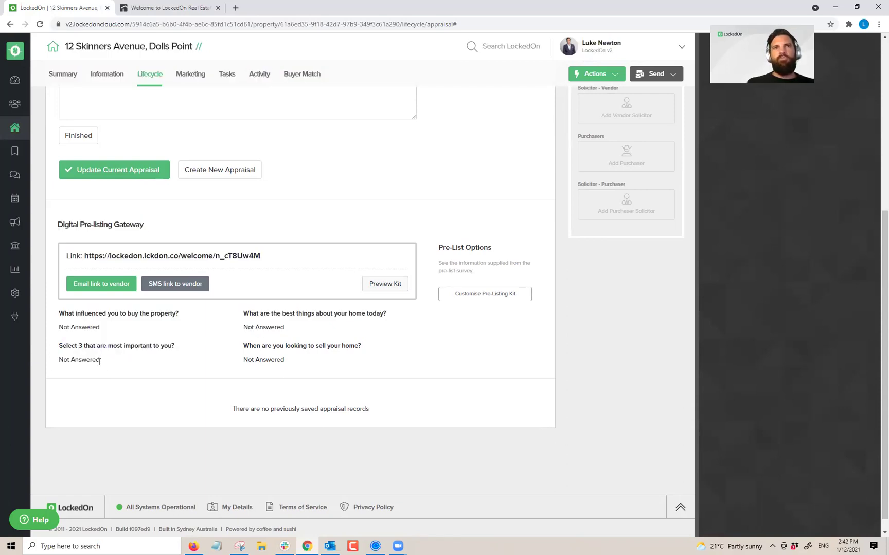
pyautogui.moveTo(100, 360); pyautogui.dragTo(58, 346)
pyautogui.click(128, 363)
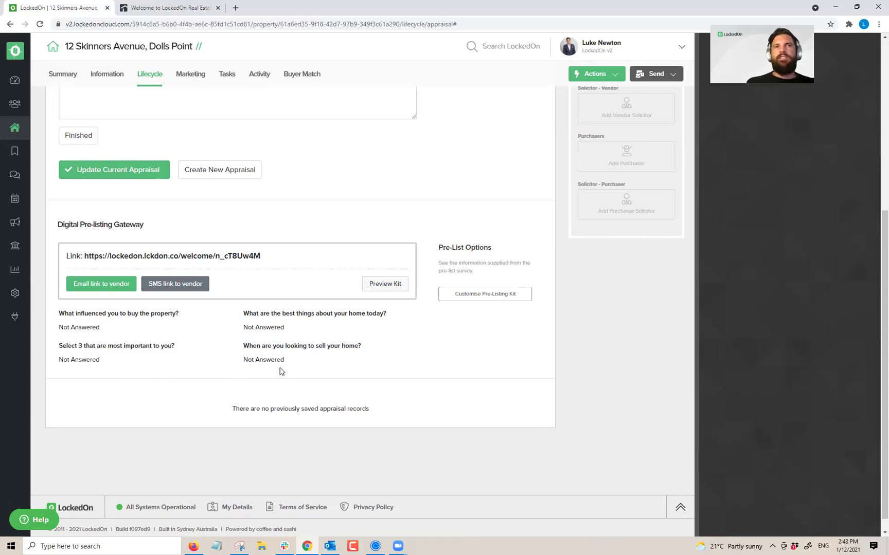
# Step: Glance at the vendor welcome preview, then return to the property lifecycle page
pyautogui.click(169, 6)
pyautogui.scroll(-6, 374, 206)
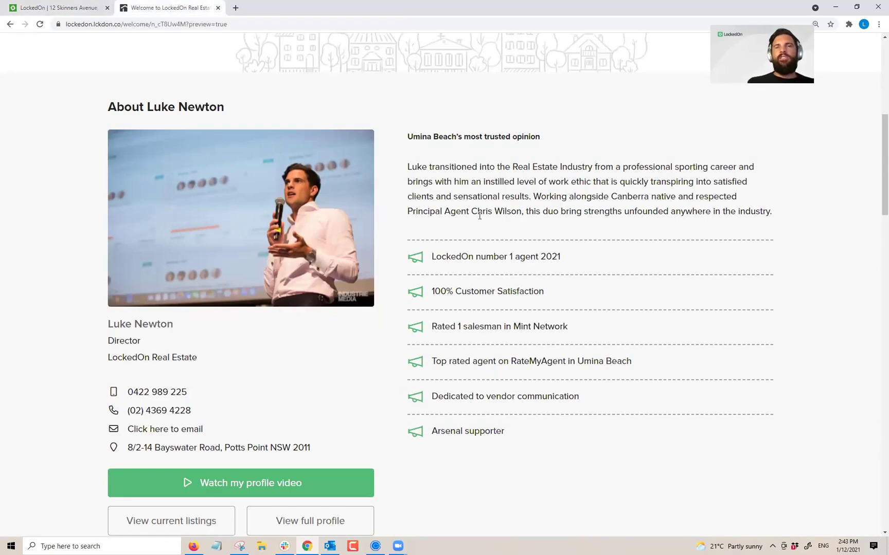
pyautogui.click(77, 7)
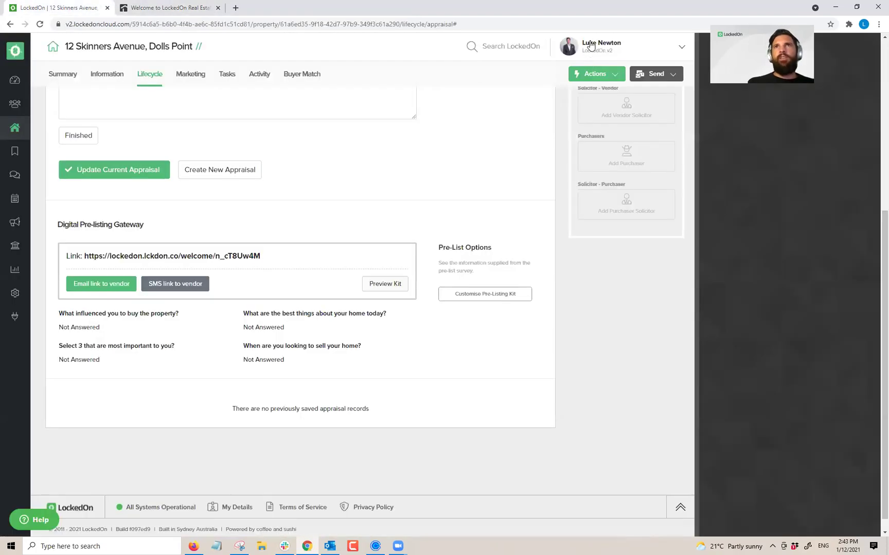
pyautogui.click(591, 46)
# Step: Open My Details on the Agent Bio tab and review its heading and summary
pyautogui.click(606, 77)
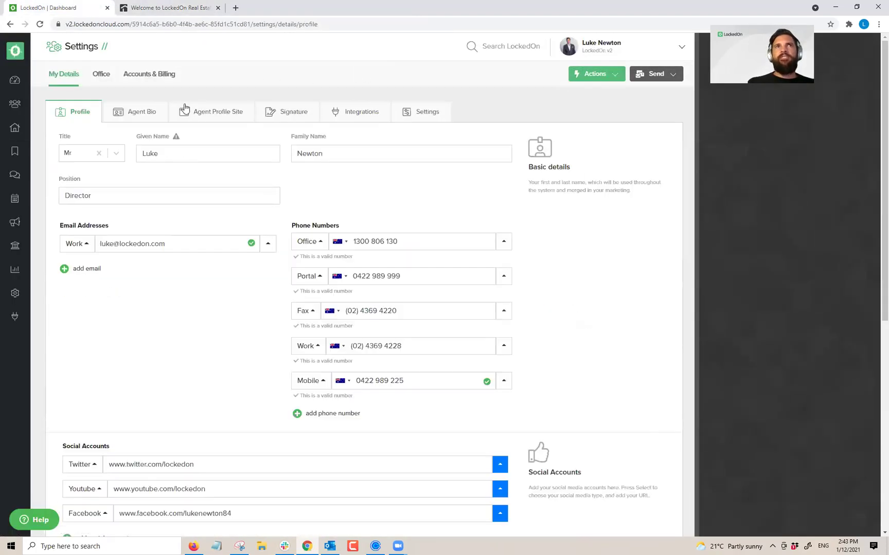
pyautogui.click(150, 113)
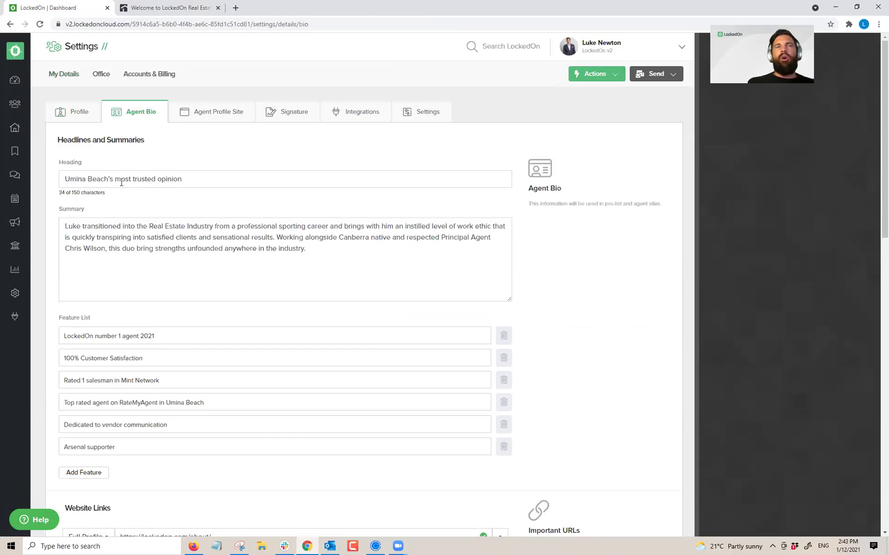
pyautogui.moveTo(65, 179); pyautogui.dragTo(263, 200)
pyautogui.moveTo(326, 257); pyautogui.dragTo(59, 227)
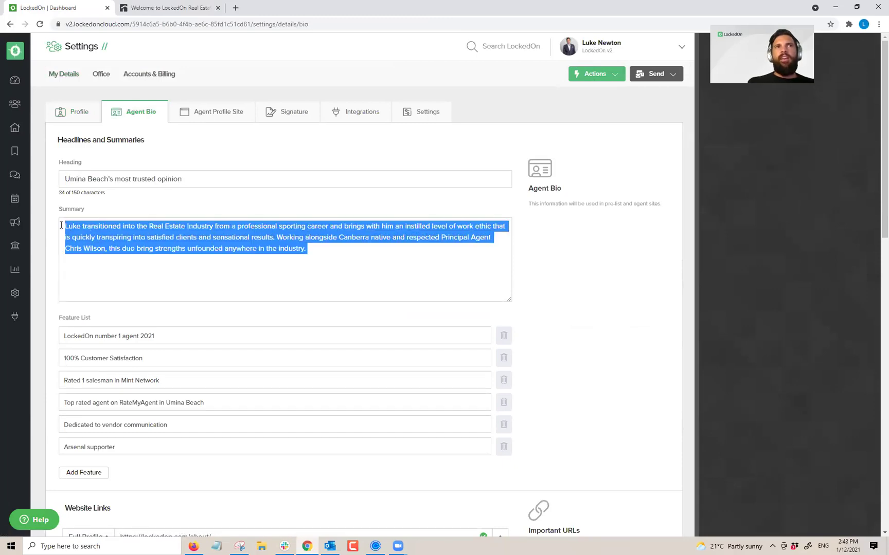
pyautogui.click(376, 262)
# Step: Scroll through the Agent Bio feature list, then open the agent profile site preview
pyautogui.scroll(-3, 211, 217)
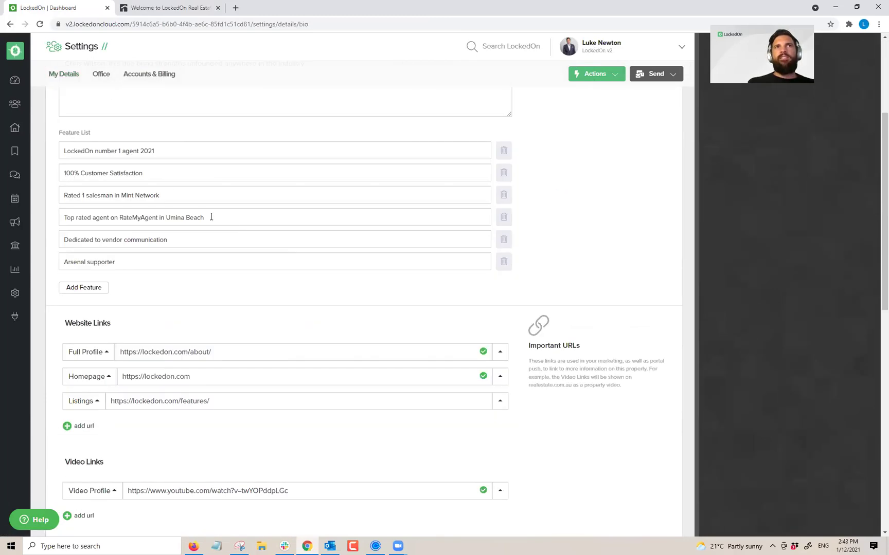
pyautogui.scroll(-2, 196, 197)
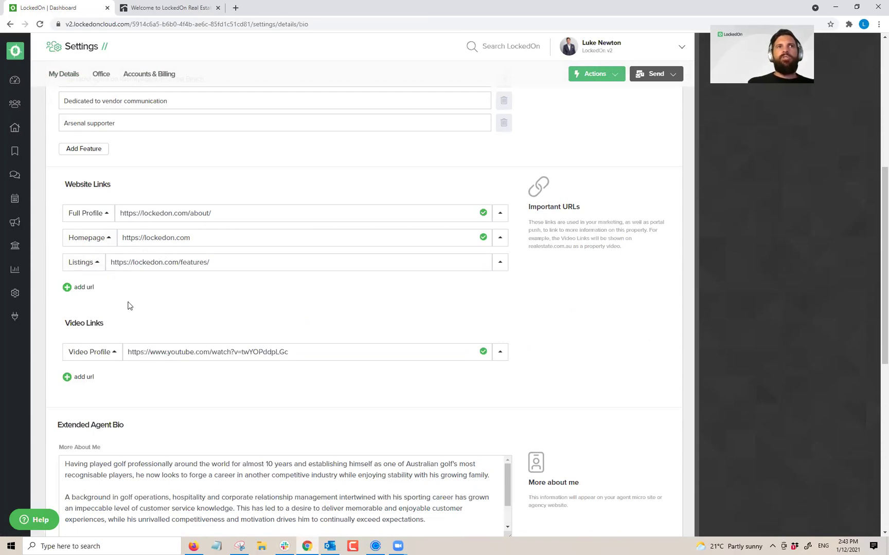
pyautogui.scroll(-2, 128, 305)
pyautogui.scroll(-2, 188, 271)
pyautogui.moveTo(65, 234); pyautogui.dragTo(448, 302)
pyautogui.scroll(-3, 397, 221)
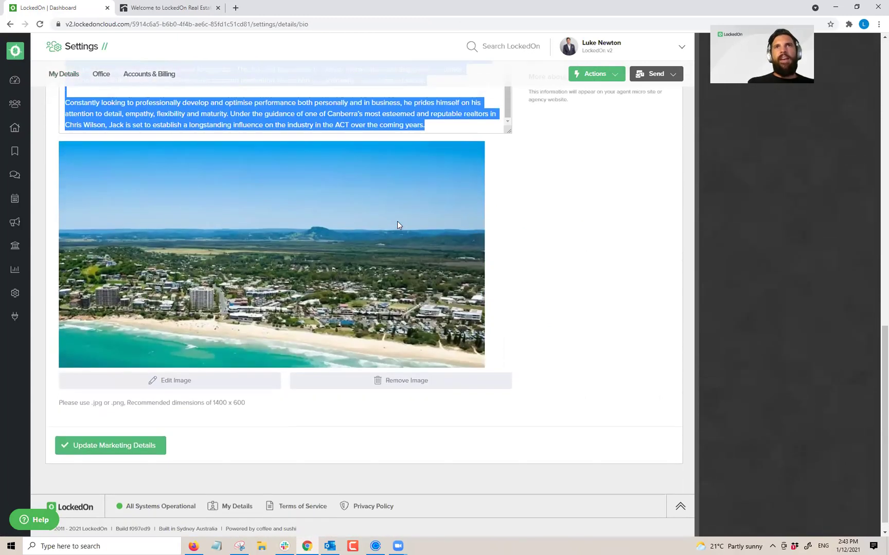
pyautogui.scroll(1, 329, 307)
pyautogui.scroll(6, 354, 316)
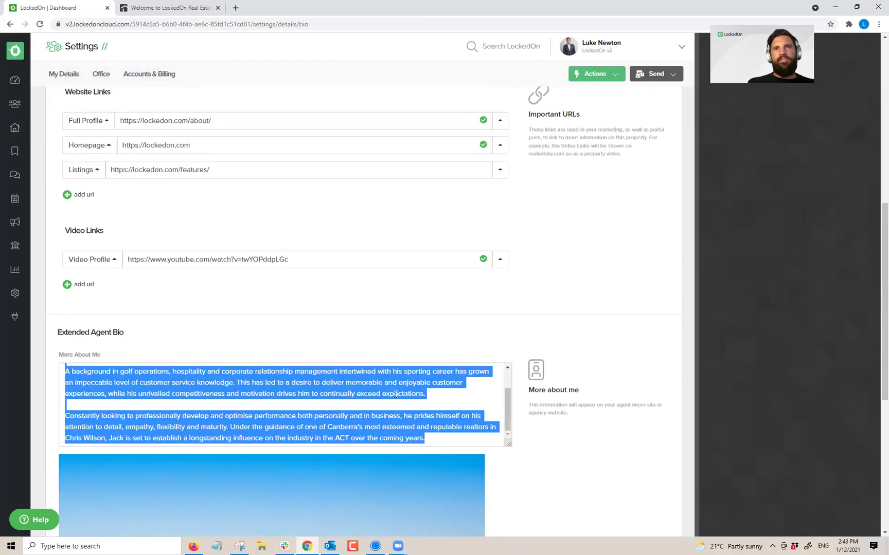
pyautogui.scroll(10, 395, 394)
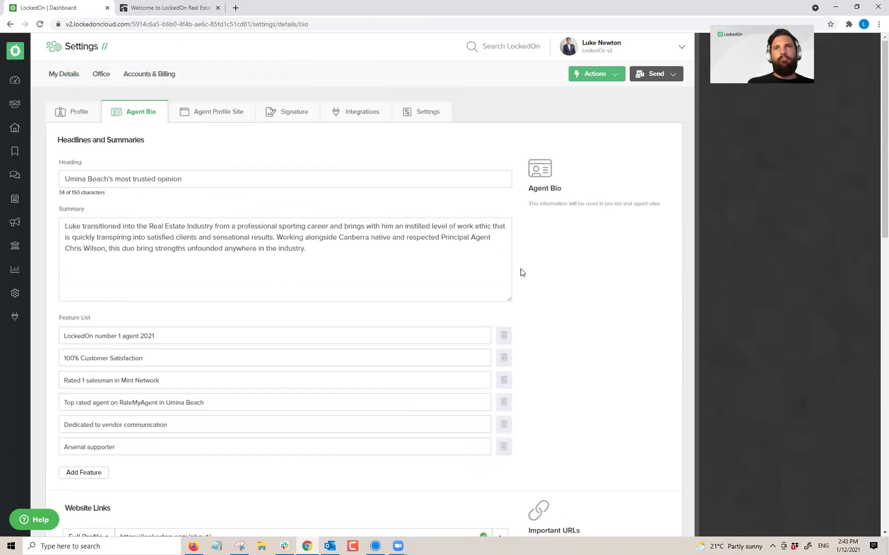
pyautogui.click(231, 114)
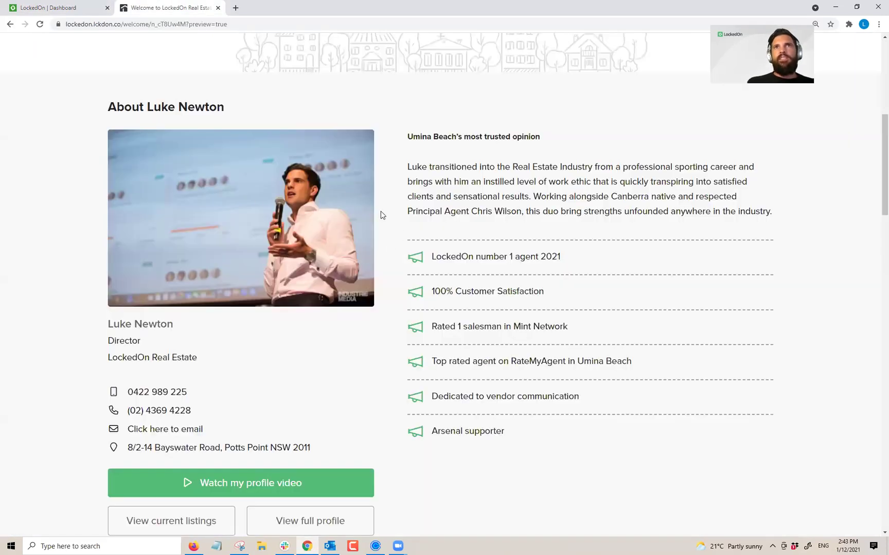
pyautogui.scroll(-2, 383, 213)
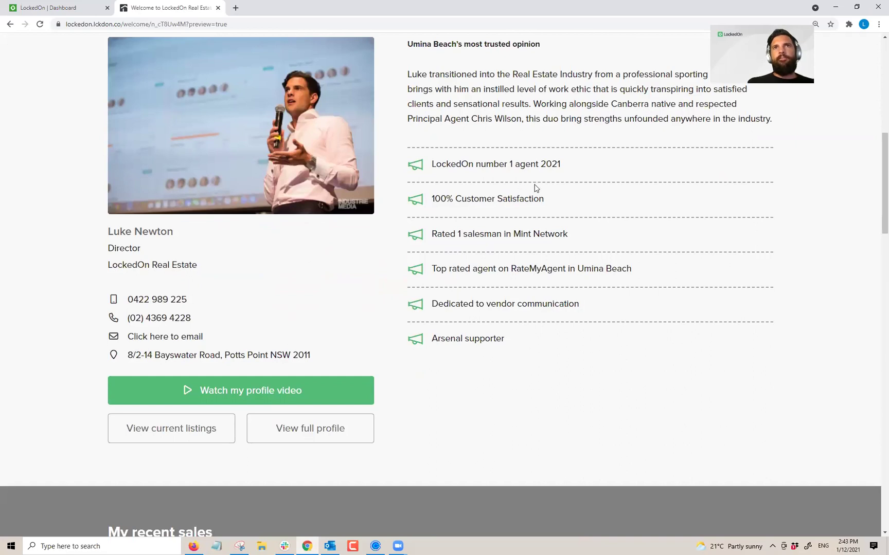
pyautogui.click(221, 392)
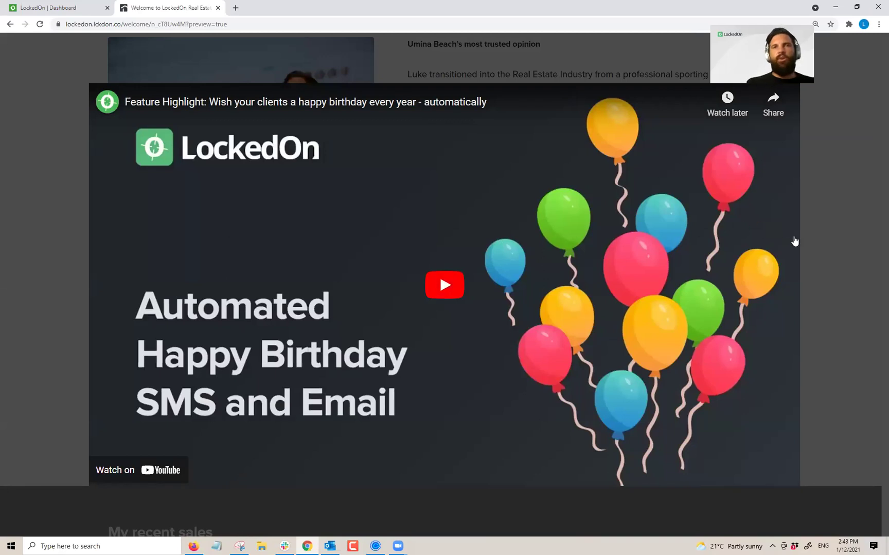
pyautogui.click(874, 230)
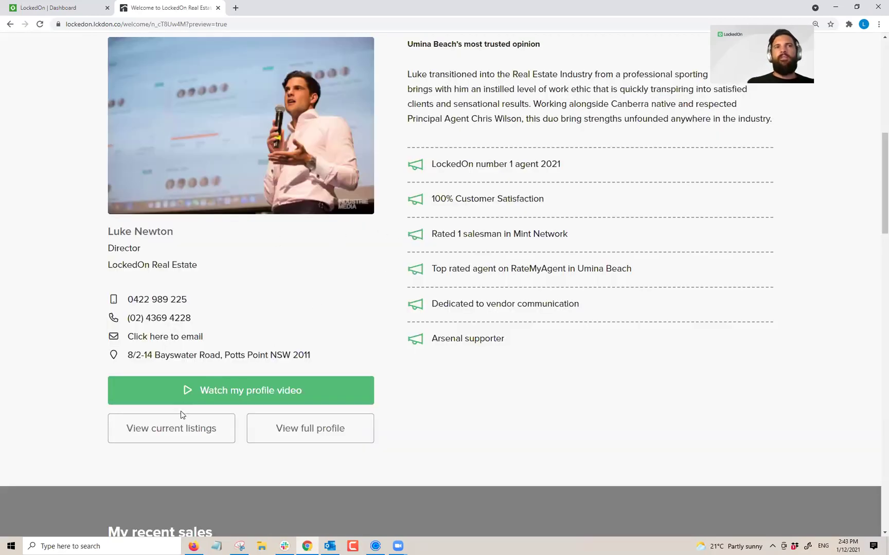
pyautogui.click(175, 426)
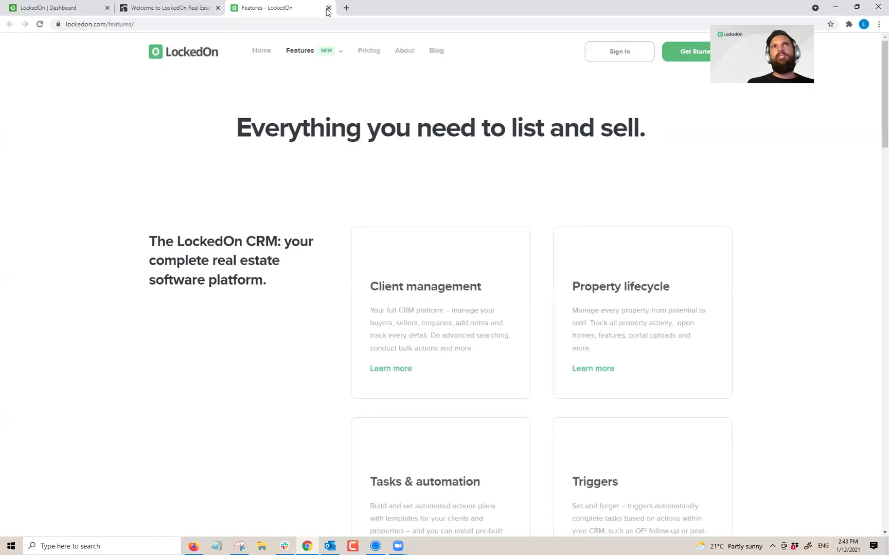
pyautogui.click(328, 8)
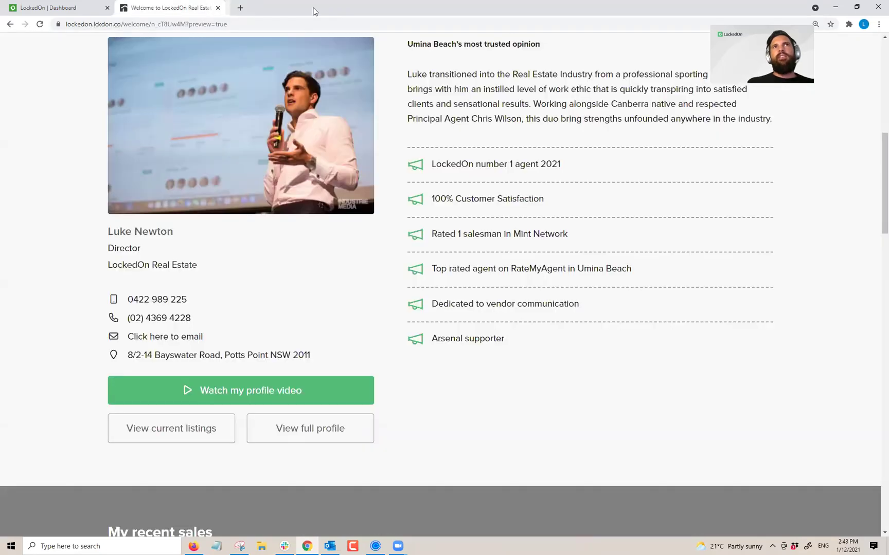
pyautogui.click(262, 440)
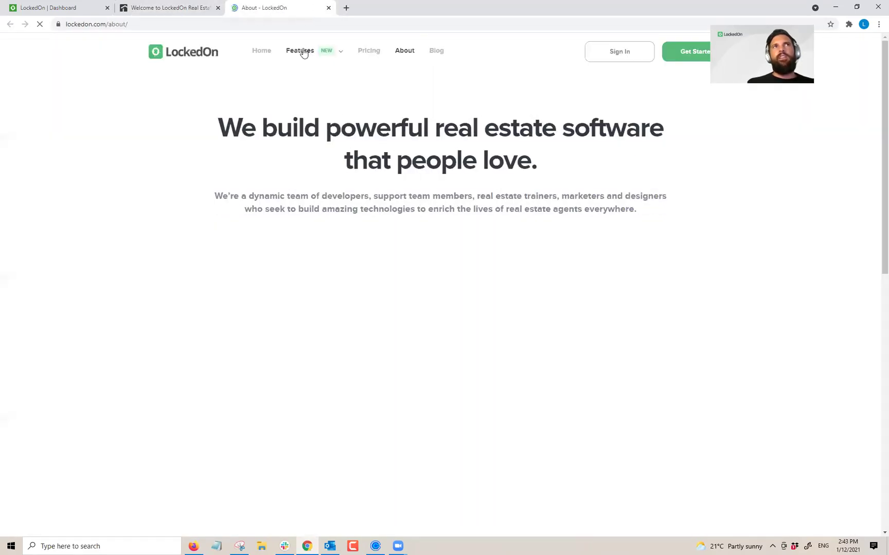
pyautogui.click(329, 8)
pyautogui.scroll(-8, 299, 284)
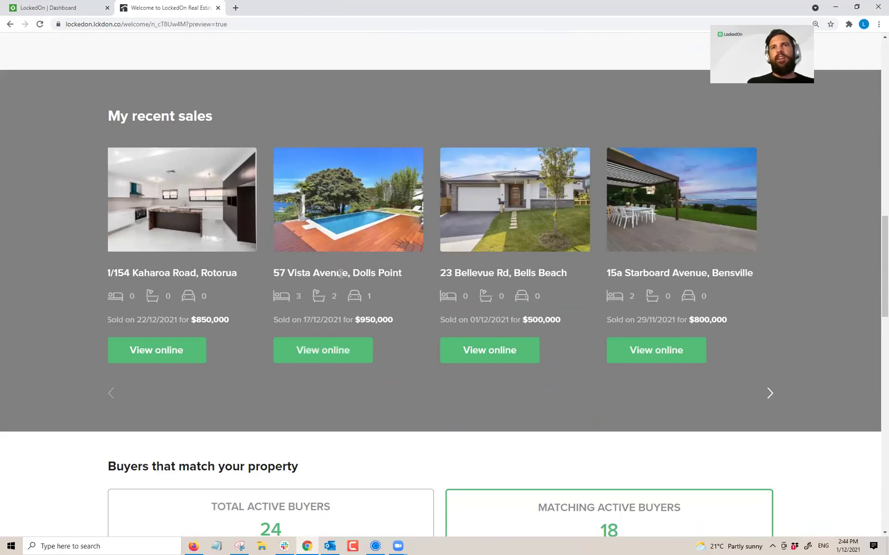
# Step: View the first recent sale online, then review the matched property and active buyer counts
pyautogui.click(170, 350)
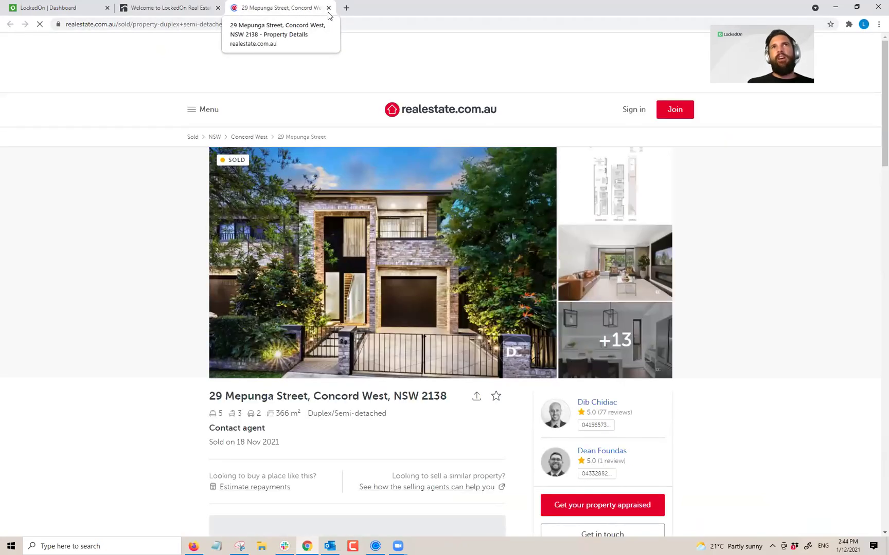
pyautogui.click(328, 8)
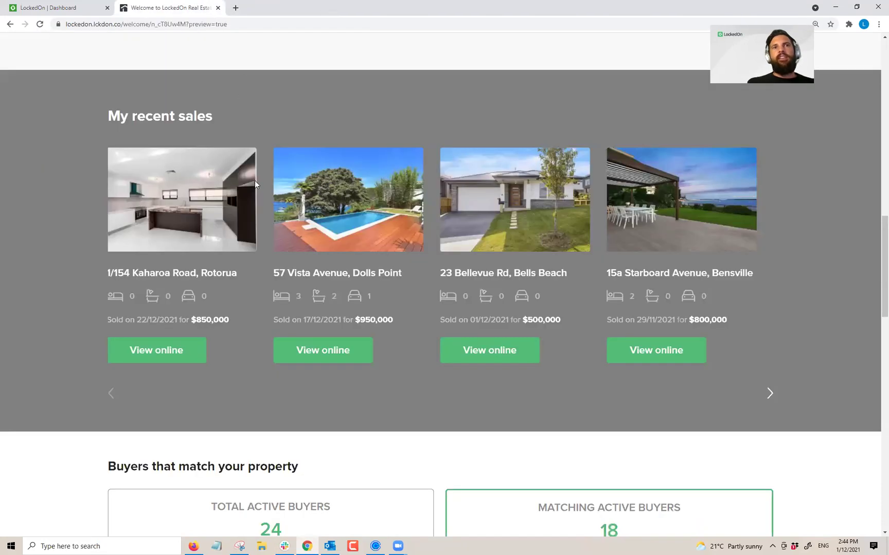
pyautogui.scroll(-3, 254, 183)
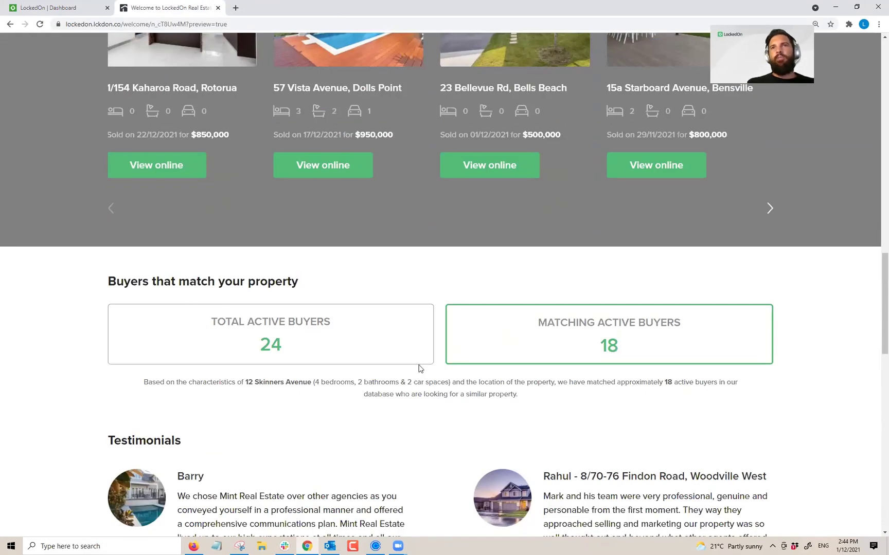
pyautogui.moveTo(255, 382); pyautogui.dragTo(511, 382)
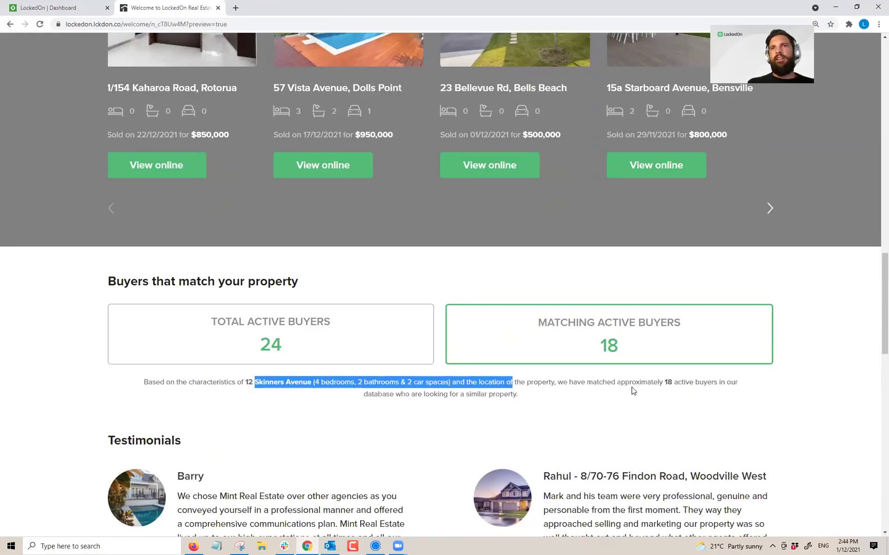
pyautogui.scroll(-2, 510, 267)
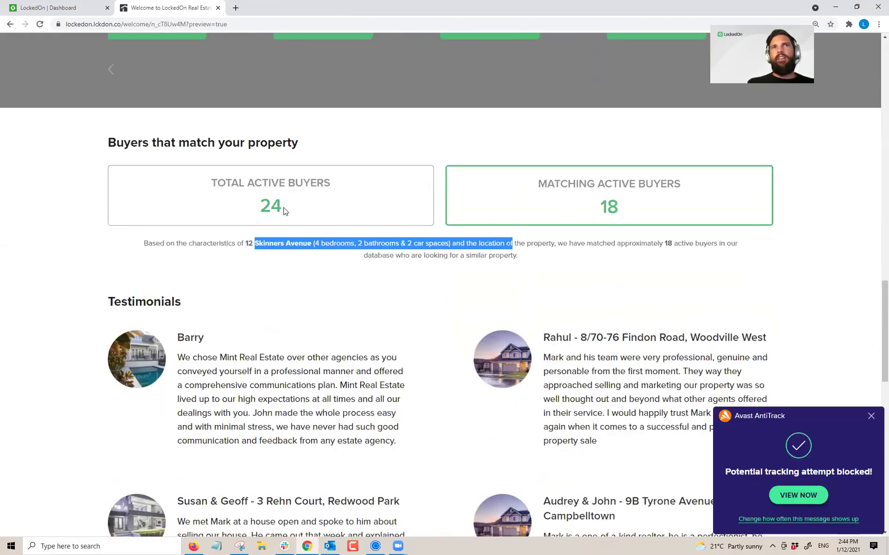
pyautogui.moveTo(286, 212); pyautogui.dragTo(206, 188)
pyautogui.moveTo(642, 223); pyautogui.dragTo(554, 186)
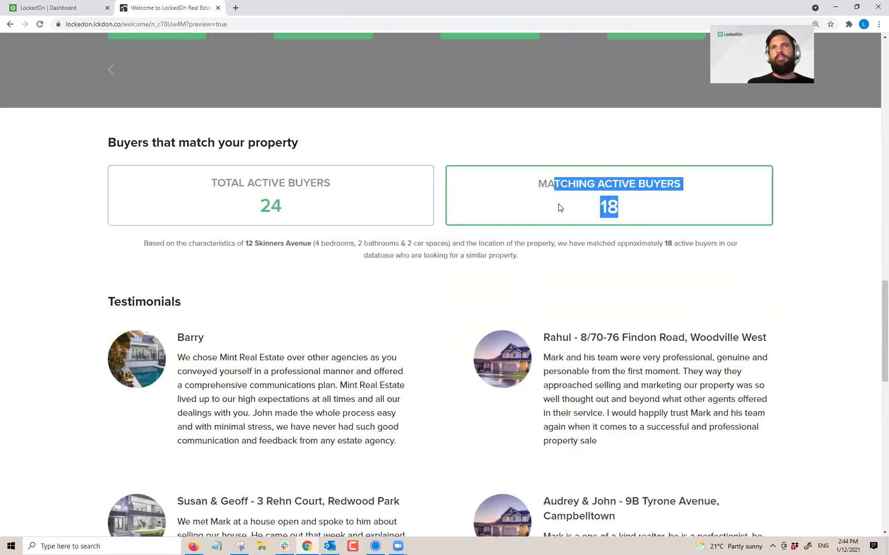
# Step: Review the testimonials and experience stats, then close the pre-listing kit preview
pyautogui.scroll(-3, 444, 281)
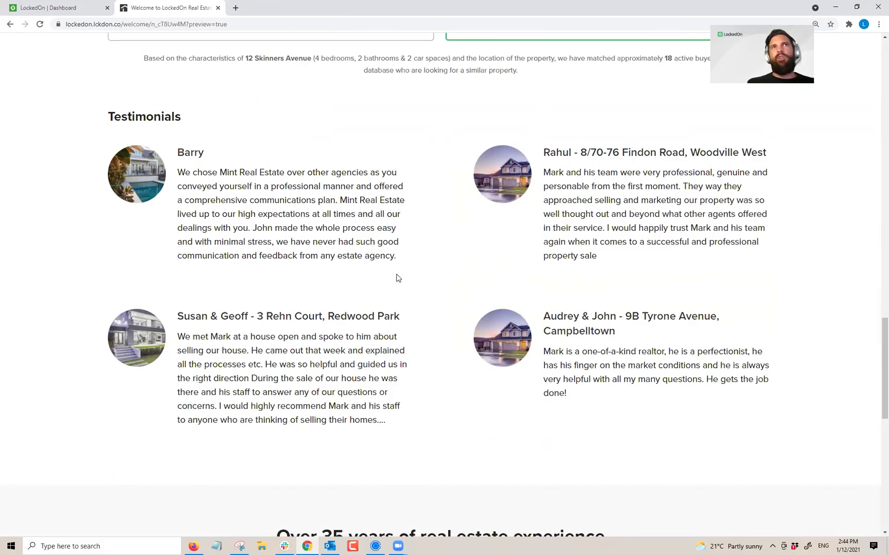
pyautogui.scroll(-4, 378, 346)
pyautogui.moveTo(278, 261); pyautogui.dragTo(700, 330)
pyautogui.scroll(-3, 323, 276)
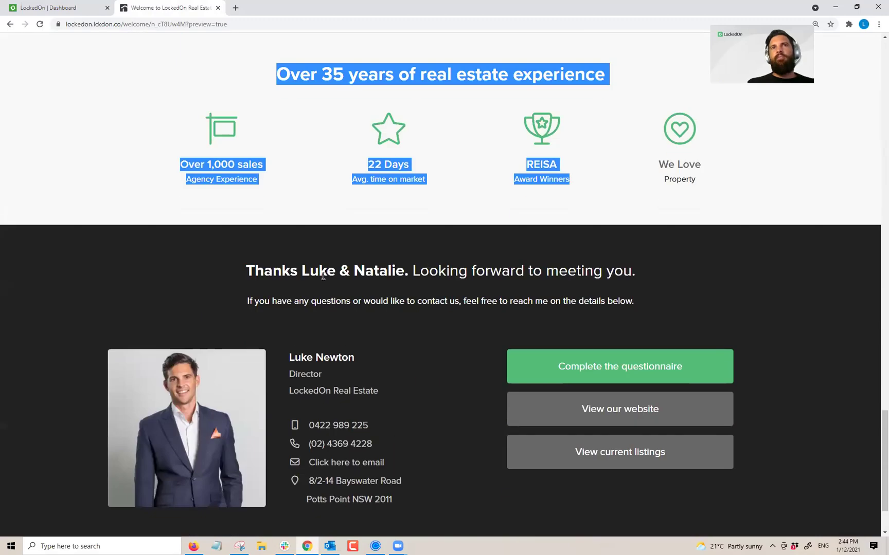
pyautogui.scroll(8, 313, 268)
pyautogui.scroll(-8, 318, 273)
pyautogui.scroll(-2, 323, 279)
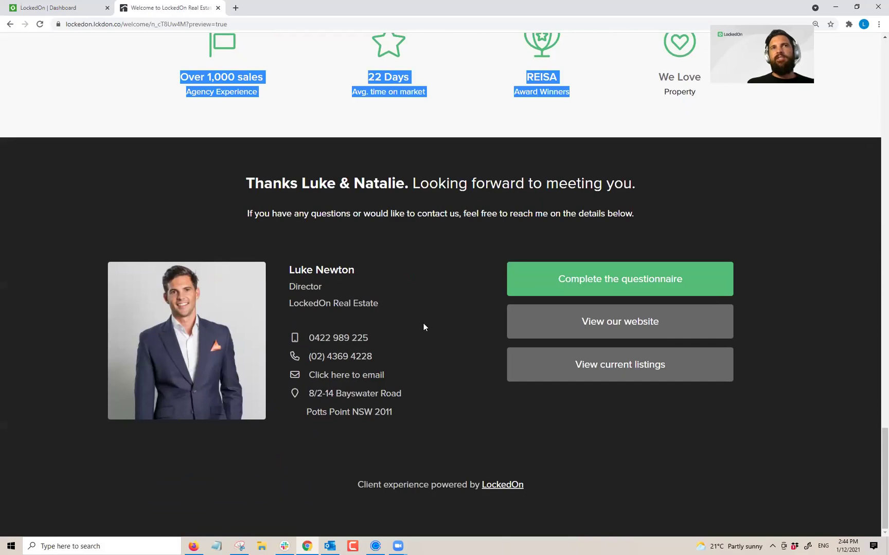
pyautogui.scroll(3, 424, 328)
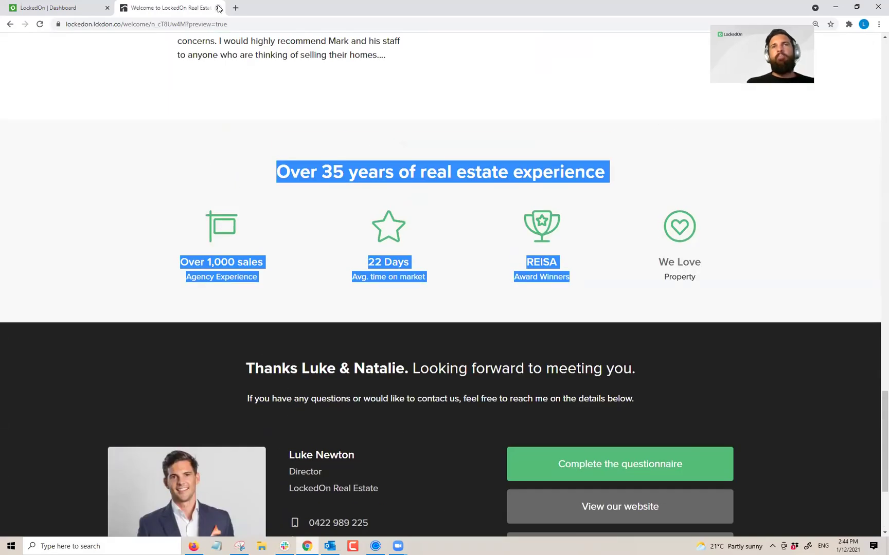
pyautogui.click(218, 7)
pyautogui.click(10, 25)
pyautogui.click(9, 25)
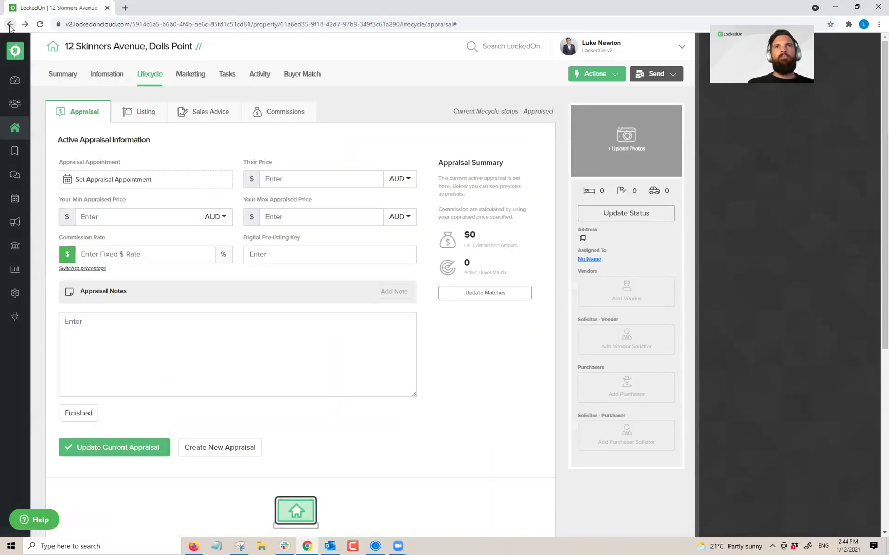
pyautogui.scroll(-3, 92, 212)
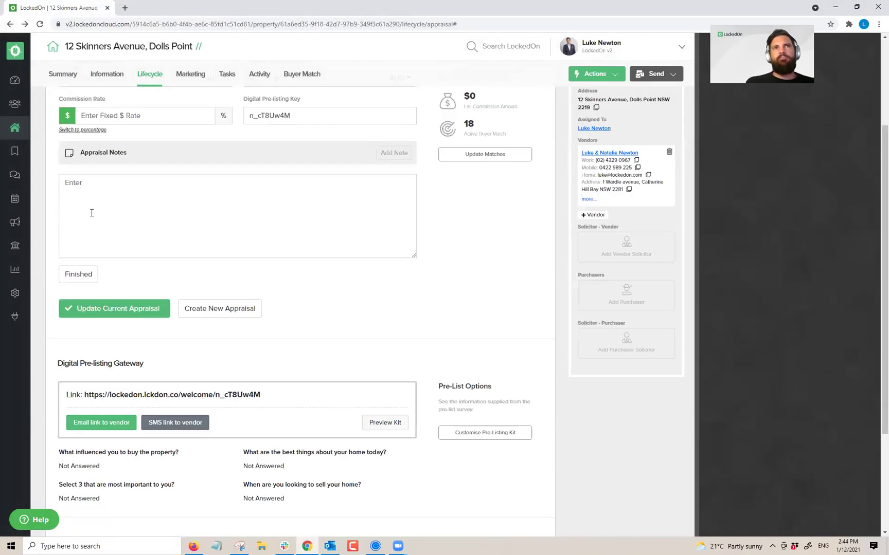
pyautogui.scroll(-3, 278, 463)
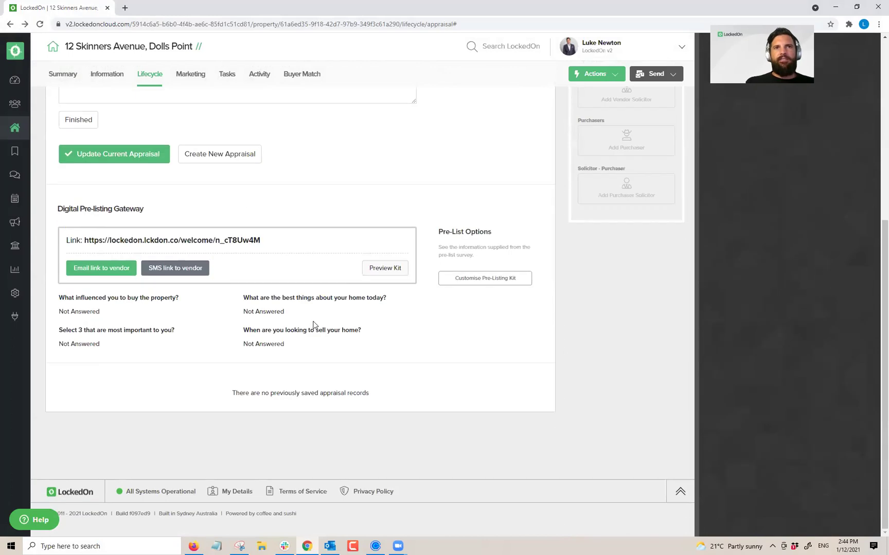
pyautogui.scroll(4, 304, 325)
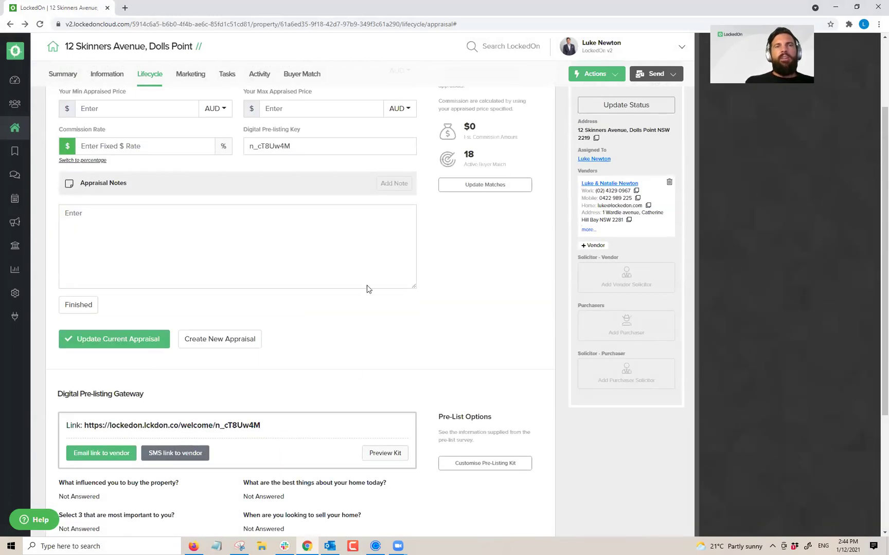
pyautogui.scroll(2, 360, 262)
pyautogui.scroll(-4, 350, 247)
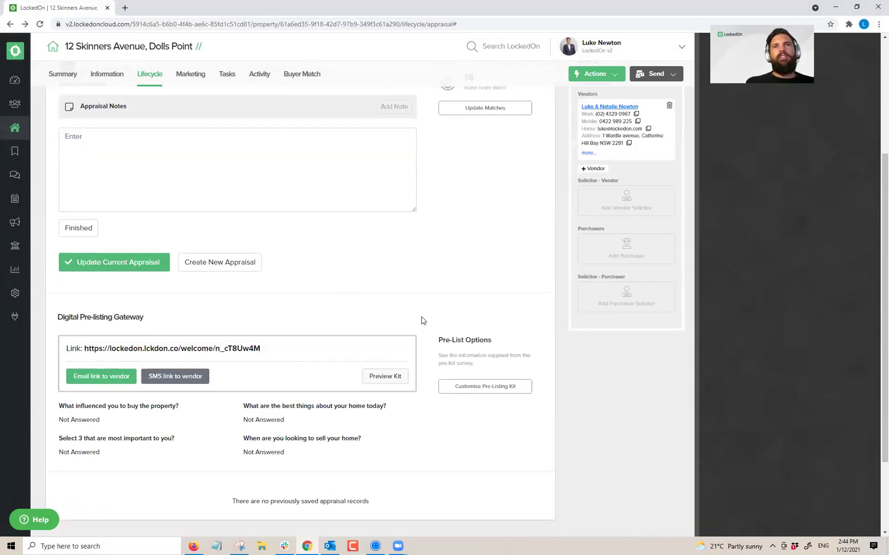
pyautogui.scroll(-3, 437, 309)
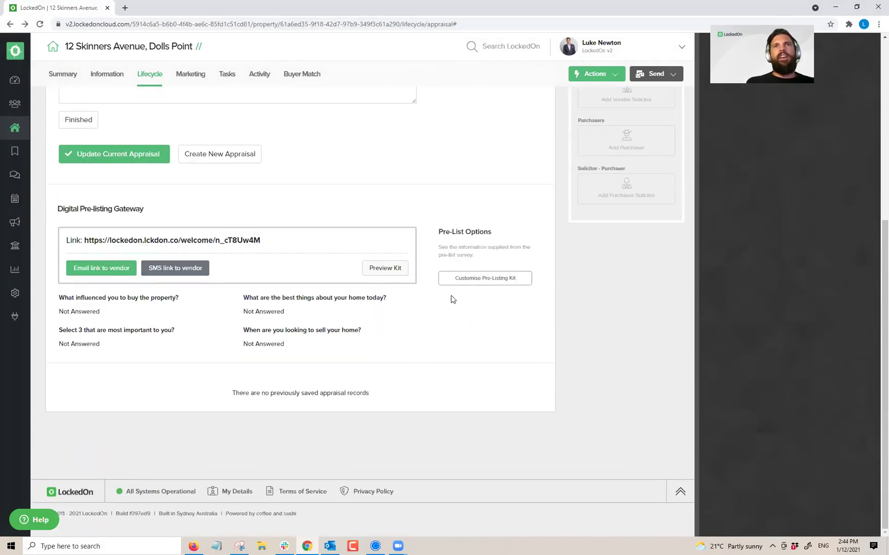
pyautogui.click(476, 281)
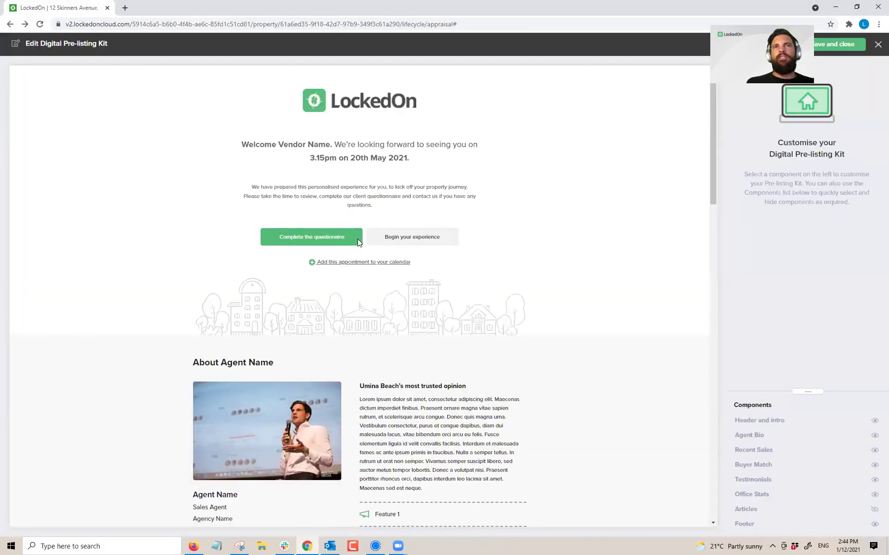
# Step: Cut the intro description after 'Please take the time to review', add '. xxxxxxxxx', then select Agent Bio
pyautogui.scroll(-5, 458, 252)
pyautogui.scroll(5, 461, 244)
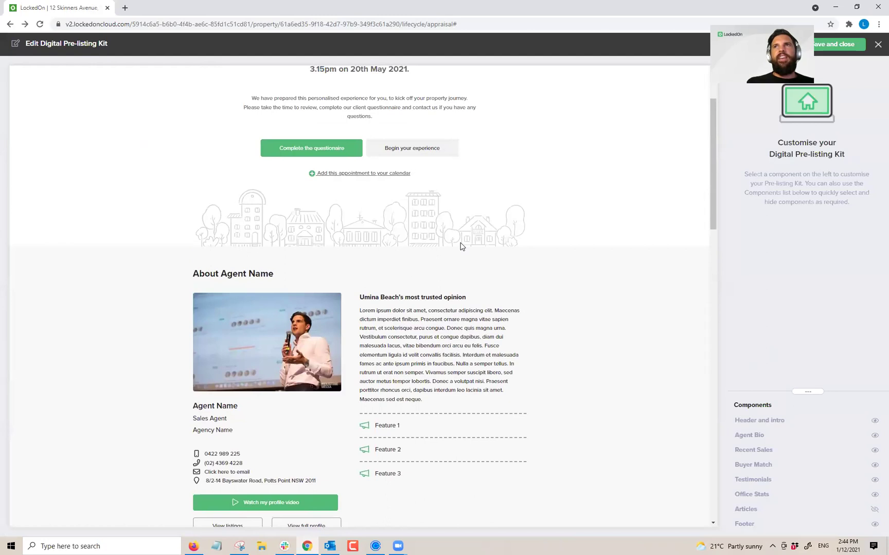
pyautogui.moveTo(808, 389); pyautogui.dragTo(794, 321)
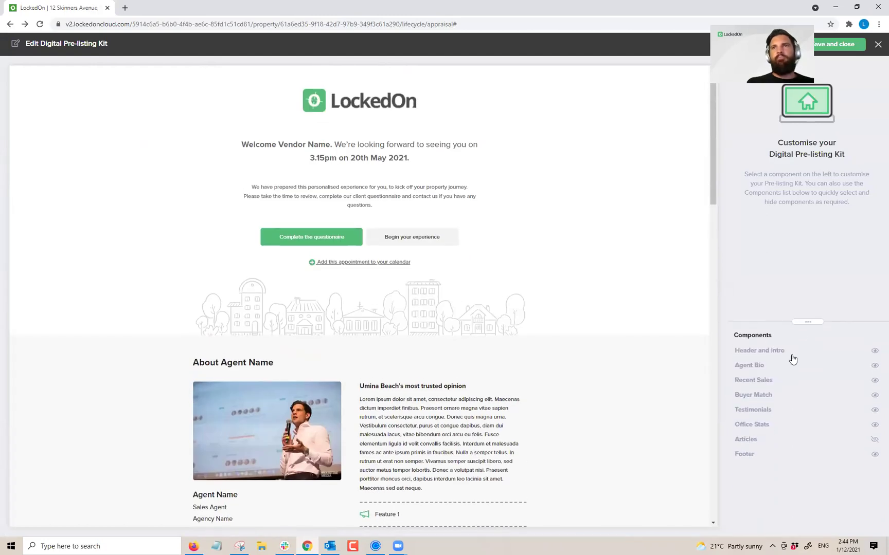
pyautogui.click(370, 206)
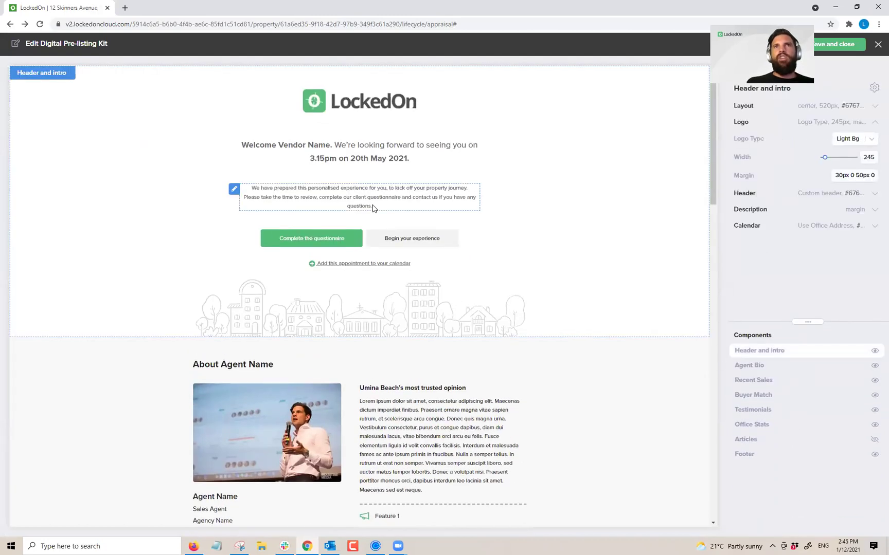
pyautogui.moveTo(357, 205); pyautogui.dragTo(252, 187)
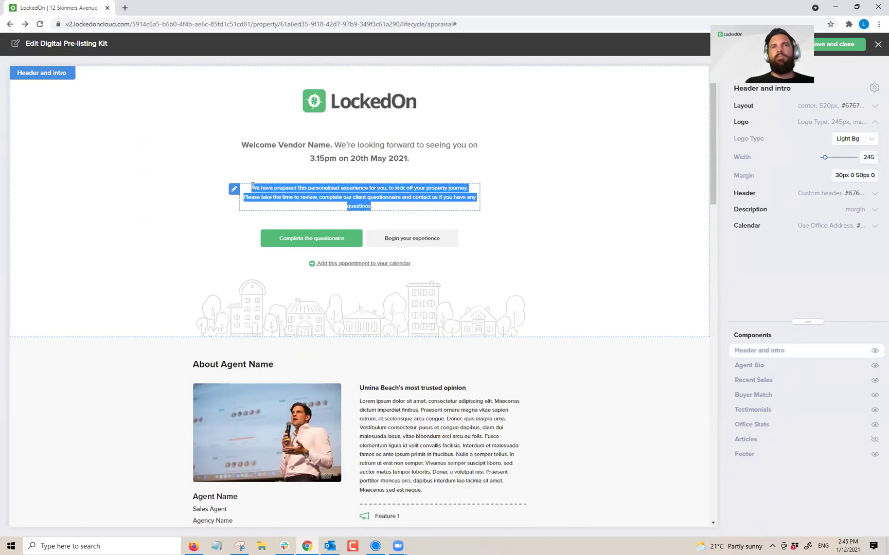
pyautogui.moveTo(383, 205); pyautogui.dragTo(325, 198)
pyautogui.press('BackSpace')
pyautogui.press('BackSpace')
pyautogui.press('BackSpace')
pyautogui.press('BackSpace')
pyautogui.press('BackSpace')
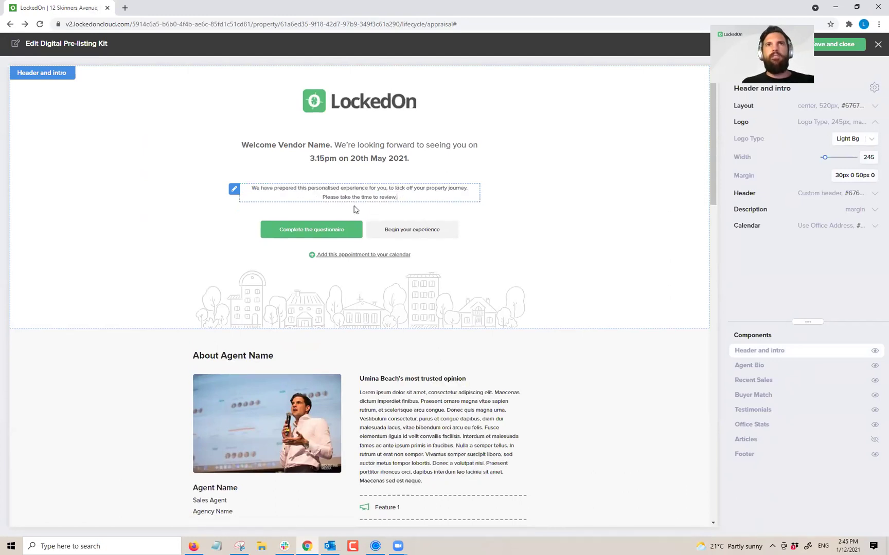
pyautogui.write('. xx')
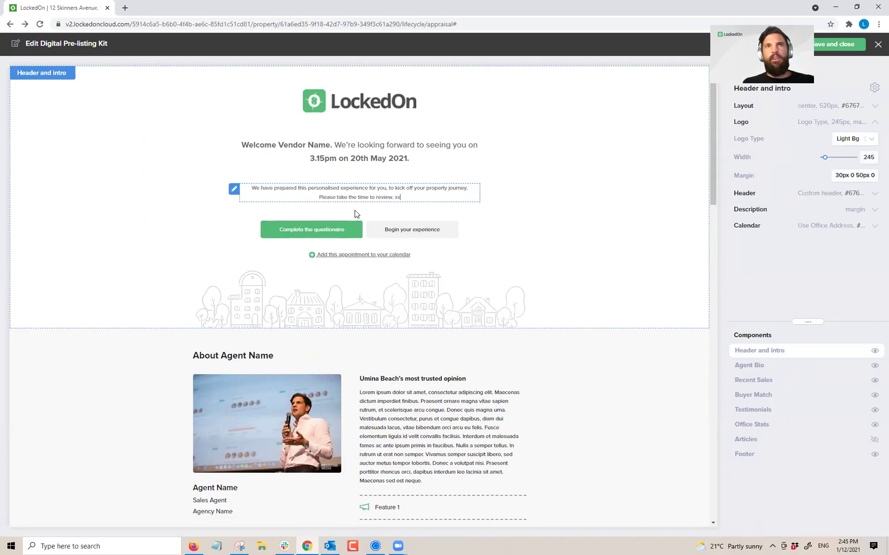
pyautogui.write('xxxxxxx')
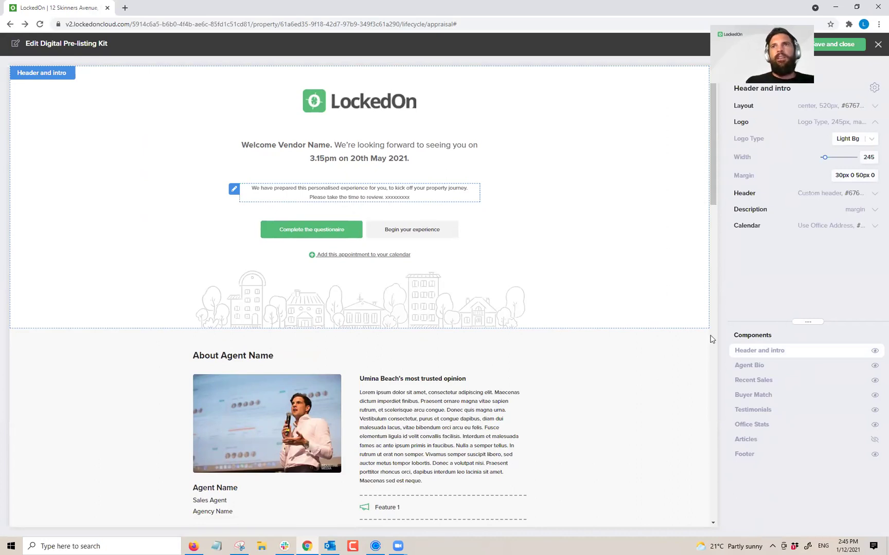
pyautogui.click(742, 368)
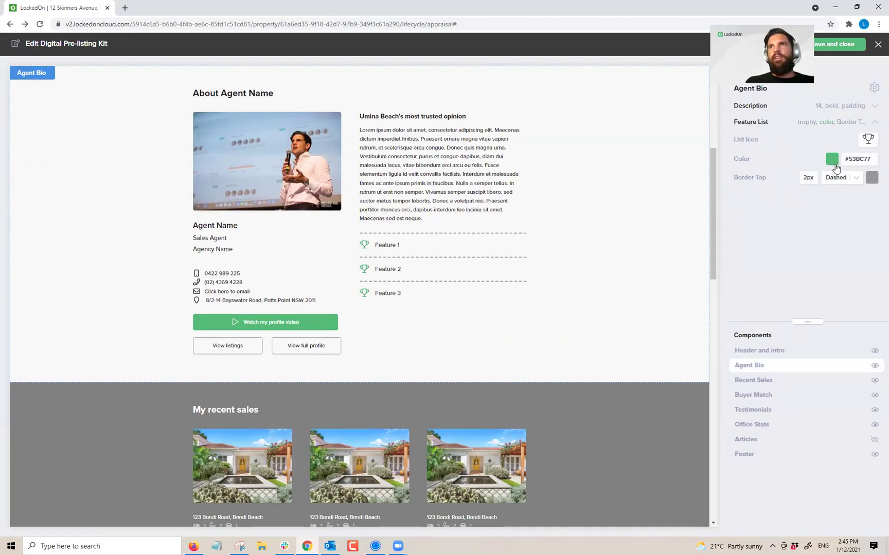
# Step: Colour the Agent Bio feature-list icons green (#68bc00), then expand the Description settings
pyautogui.click(833, 162)
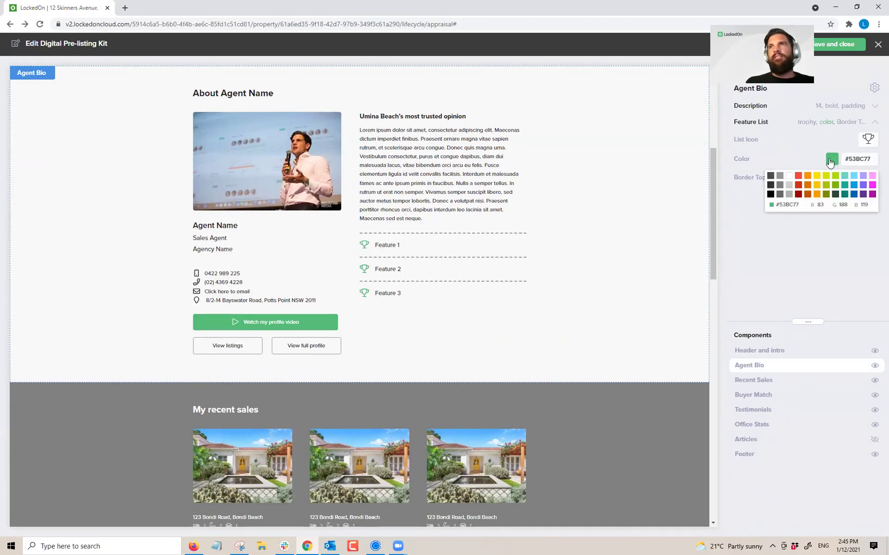
pyautogui.click(770, 176)
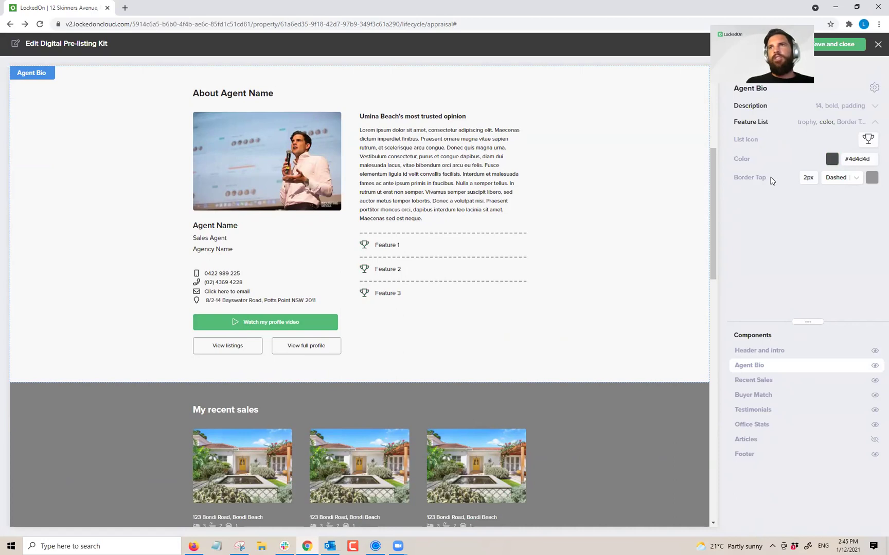
pyautogui.click(832, 159)
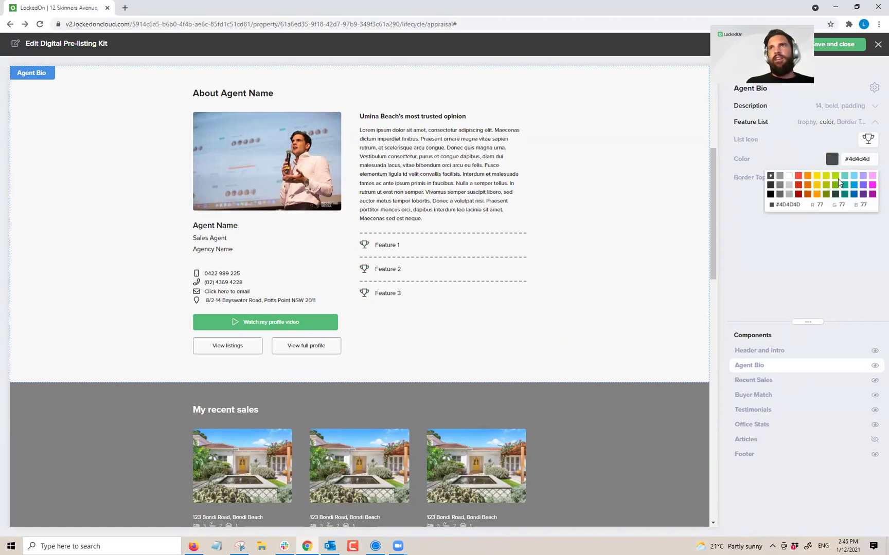
pyautogui.click(835, 185)
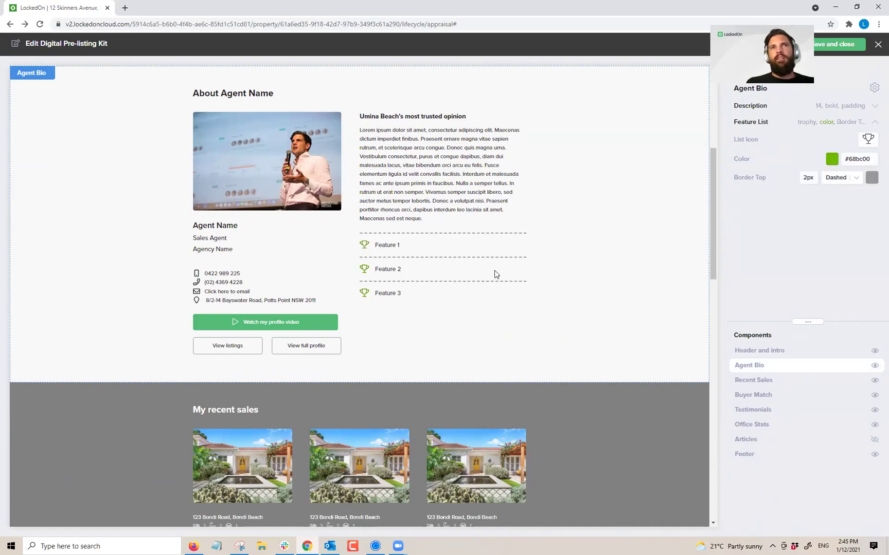
pyautogui.click(826, 125)
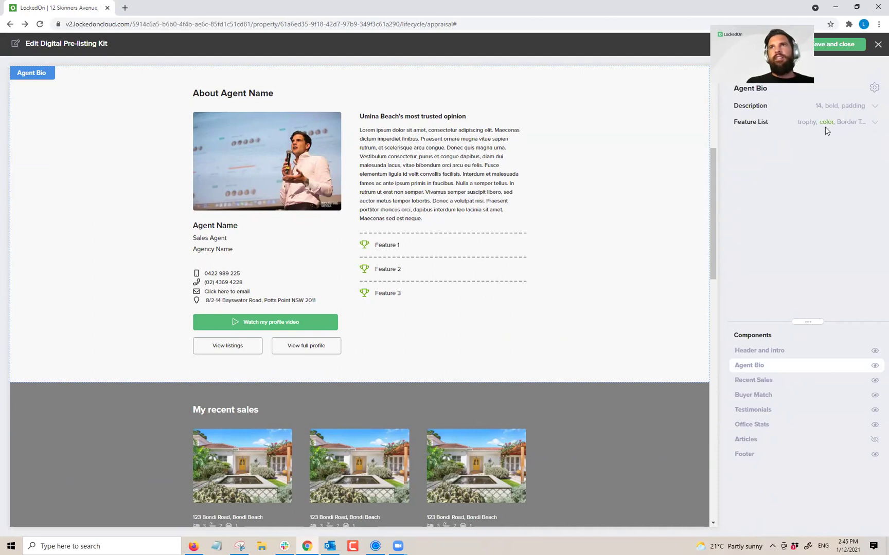
pyautogui.click(848, 111)
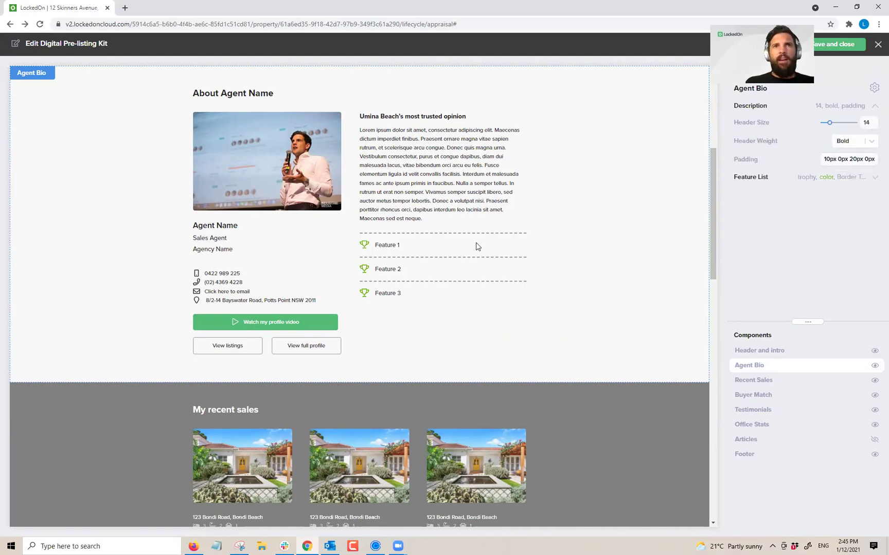
pyautogui.scroll(-5, 477, 244)
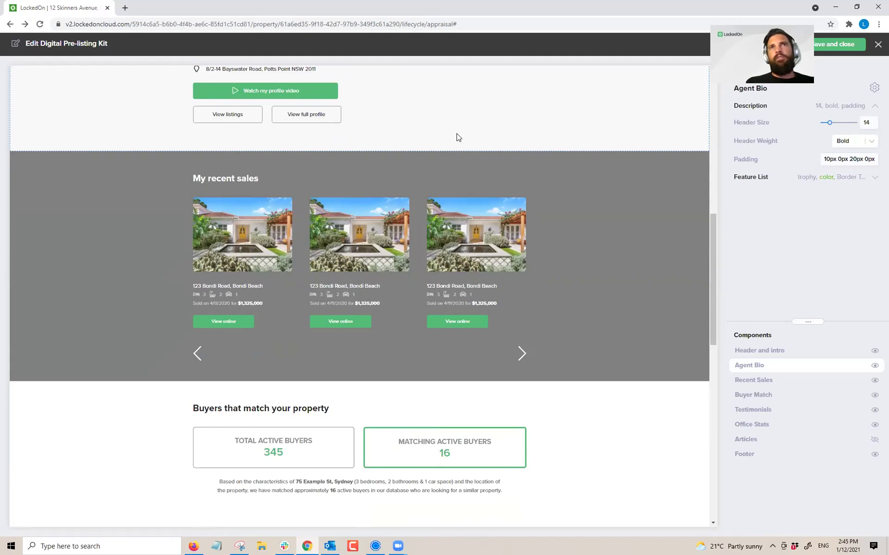
# Step: In Recent Sales, clear the dynamic 'last 90 days' property selection
pyautogui.click(759, 380)
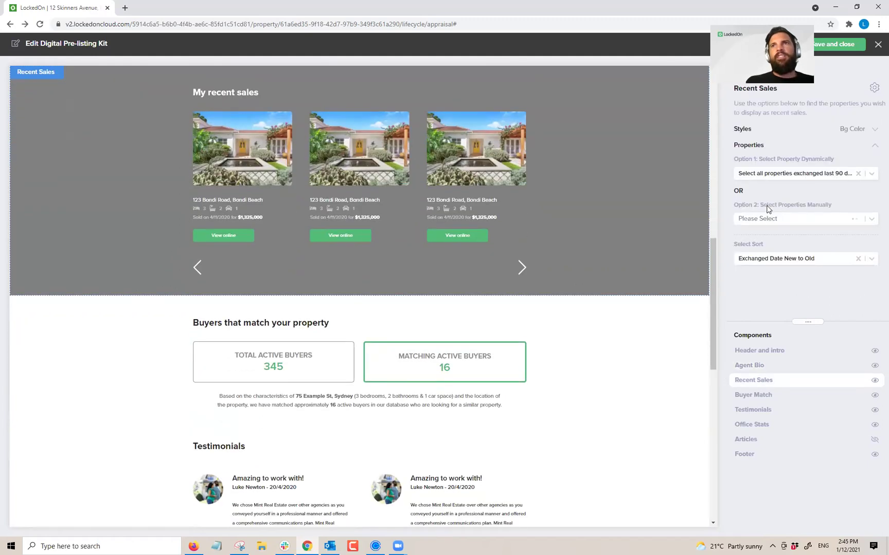
pyautogui.click(818, 175)
pyautogui.click(837, 158)
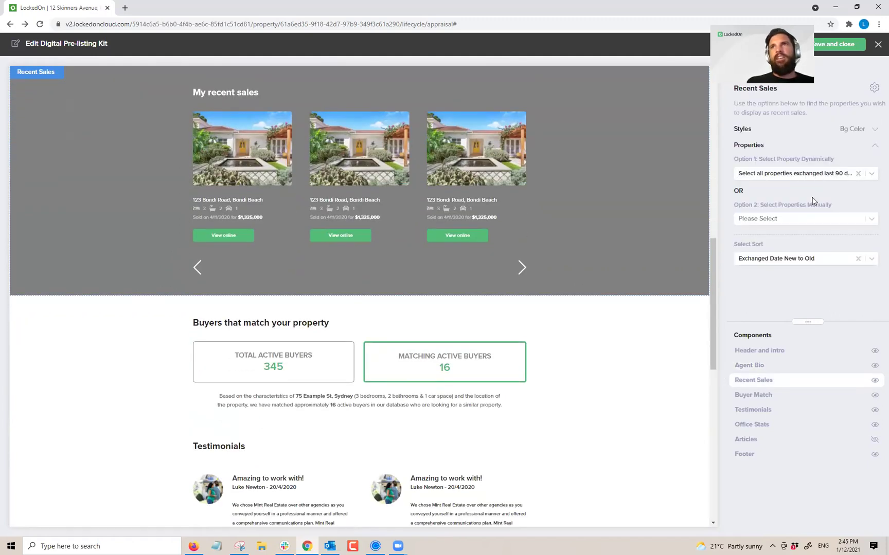
pyautogui.click(859, 174)
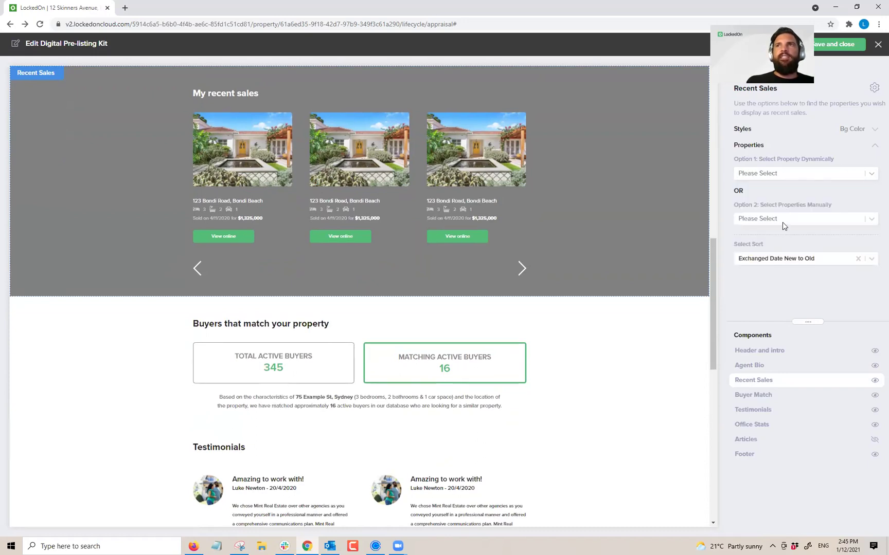
pyautogui.click(781, 222)
pyautogui.scroll(-1, 783, 254)
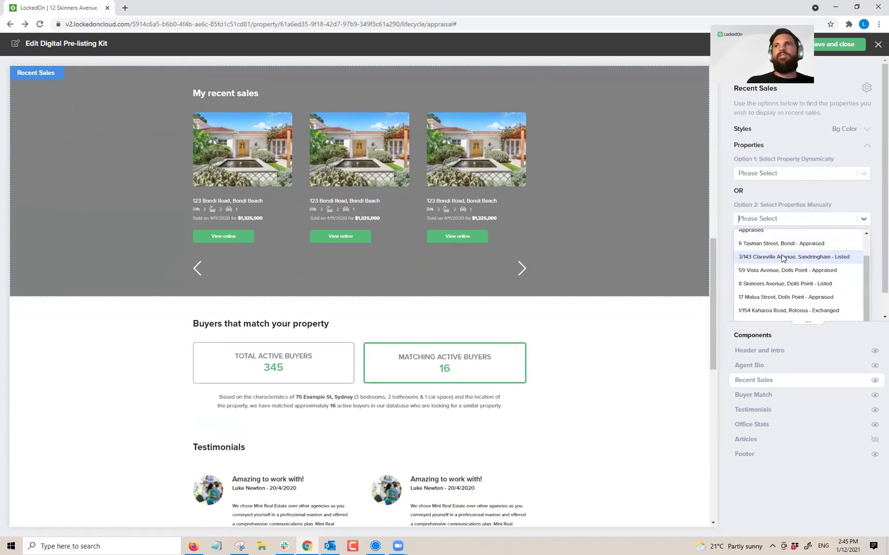
pyautogui.click(794, 310)
pyautogui.click(794, 233)
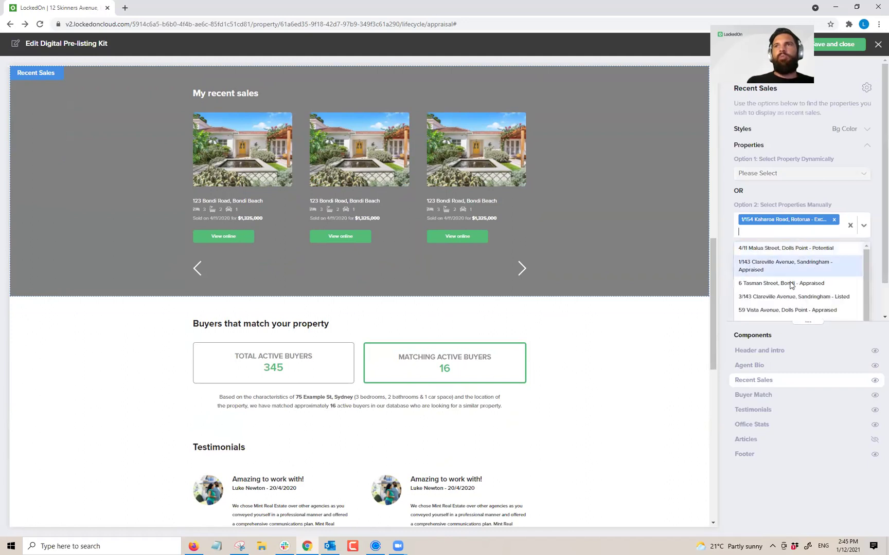
pyautogui.click(792, 286)
pyautogui.click(850, 234)
pyautogui.click(809, 288)
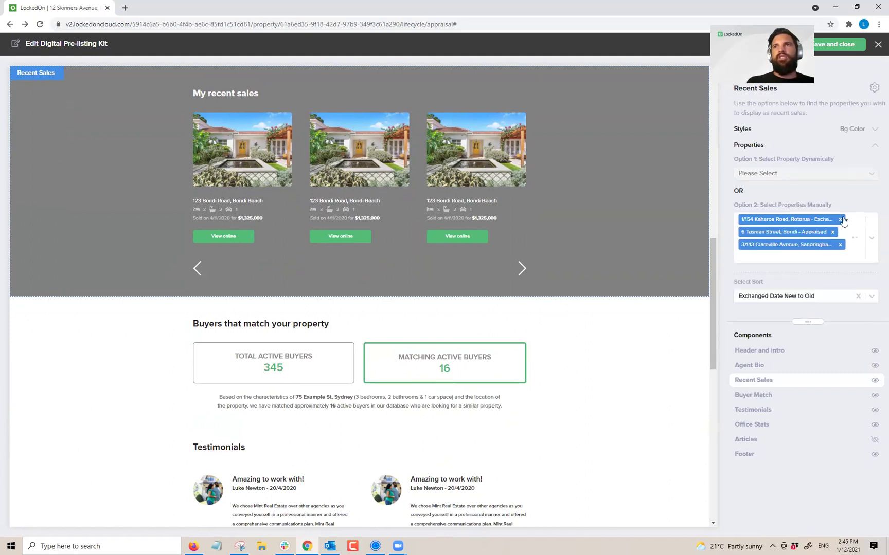
pyautogui.click(857, 238)
# Step: Restore the 'all properties exchanged in last 90 days' option and bring up Buyer Match settings
pyautogui.click(850, 173)
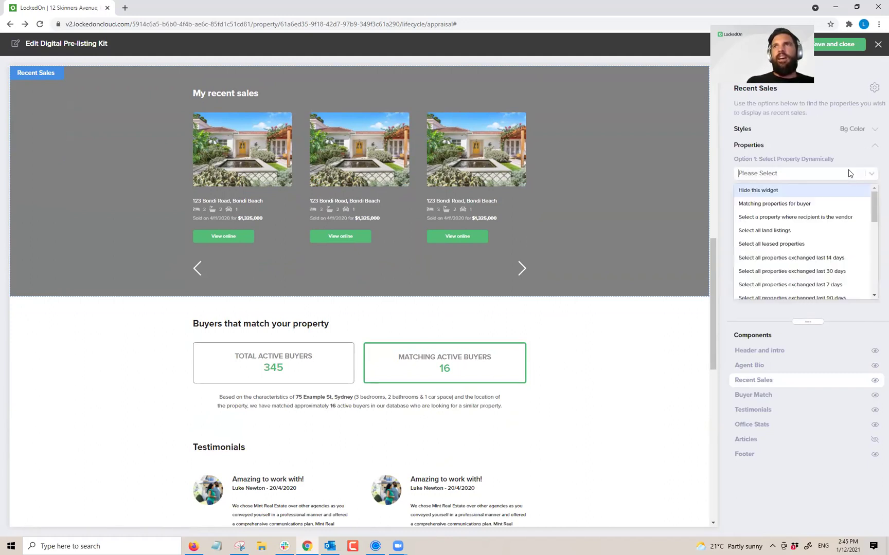
pyautogui.click(829, 297)
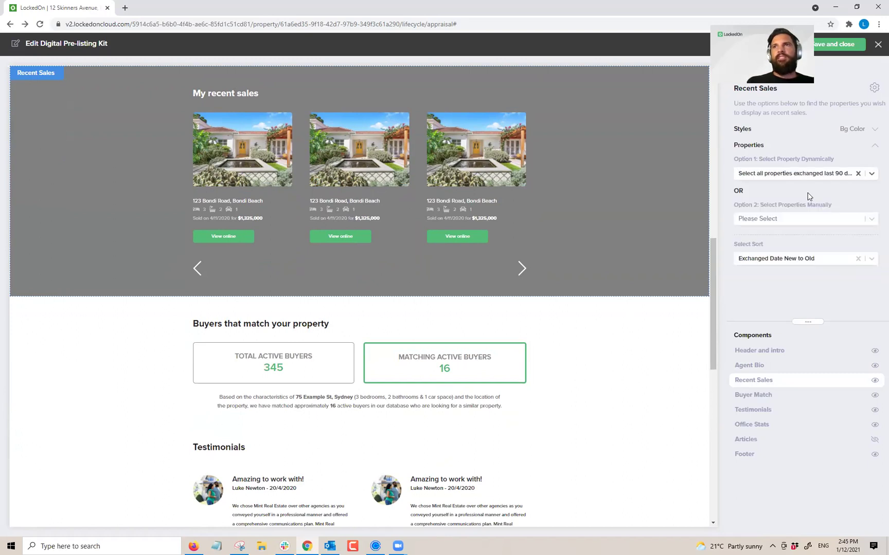
pyautogui.click(757, 400)
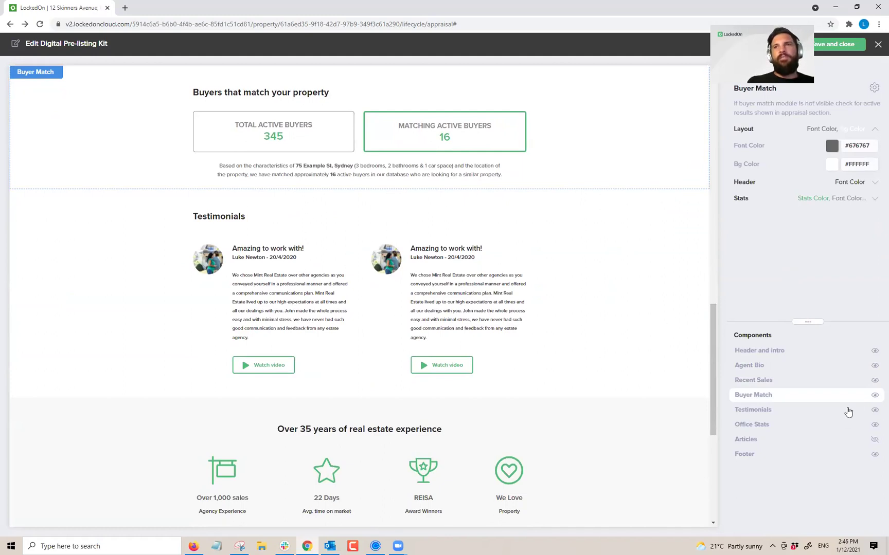
pyautogui.click(873, 396)
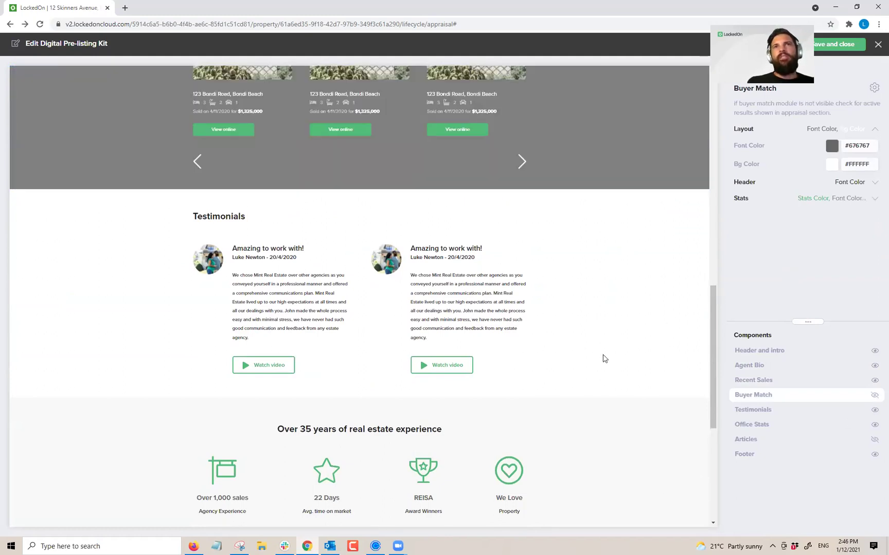
pyautogui.click(755, 410)
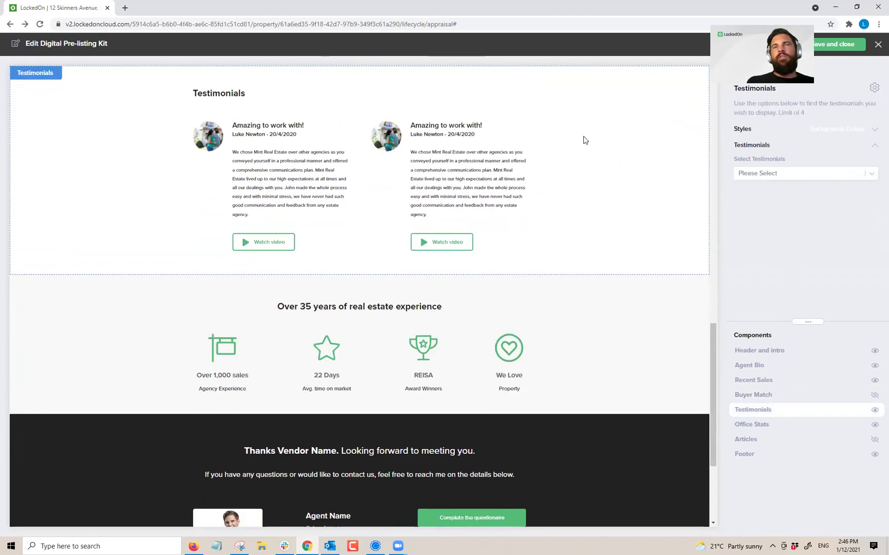
pyautogui.click(750, 176)
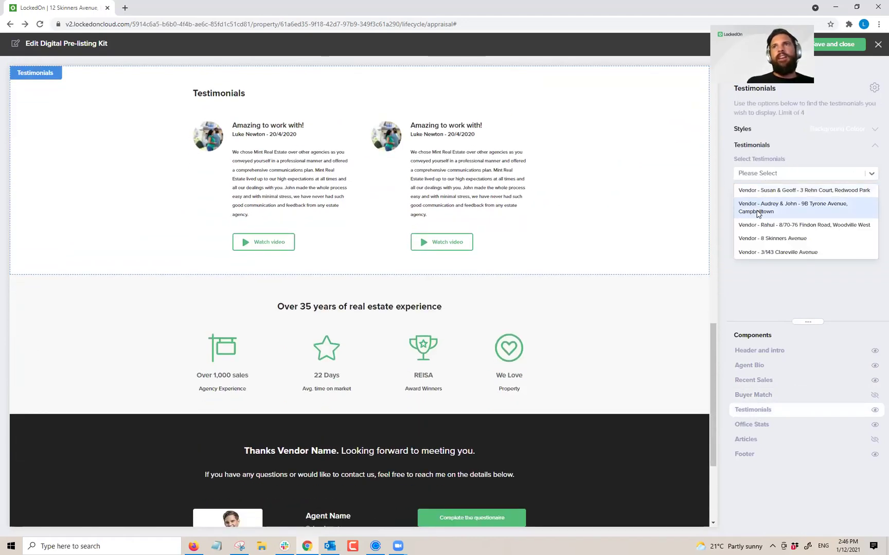
pyautogui.click(763, 199)
pyautogui.click(802, 203)
pyautogui.click(833, 203)
pyautogui.click(800, 231)
pyautogui.click(833, 204)
pyautogui.click(762, 239)
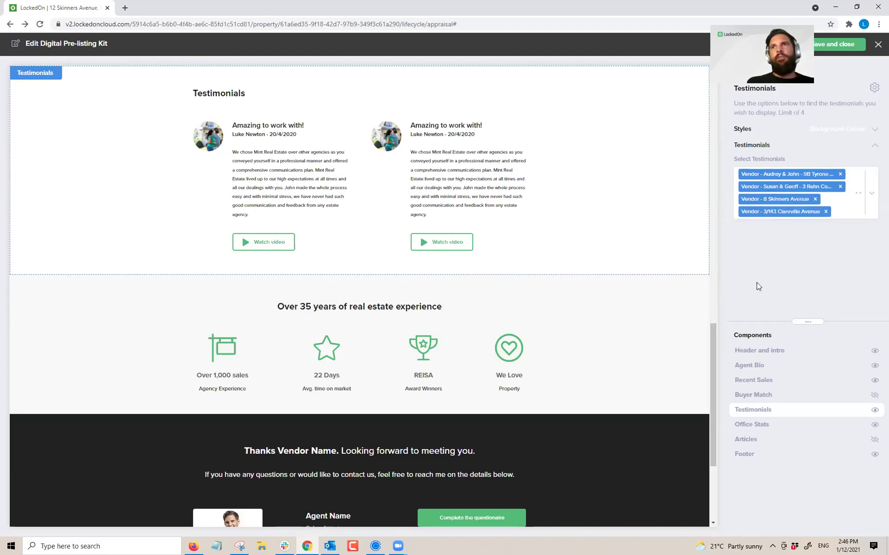
pyautogui.click(764, 426)
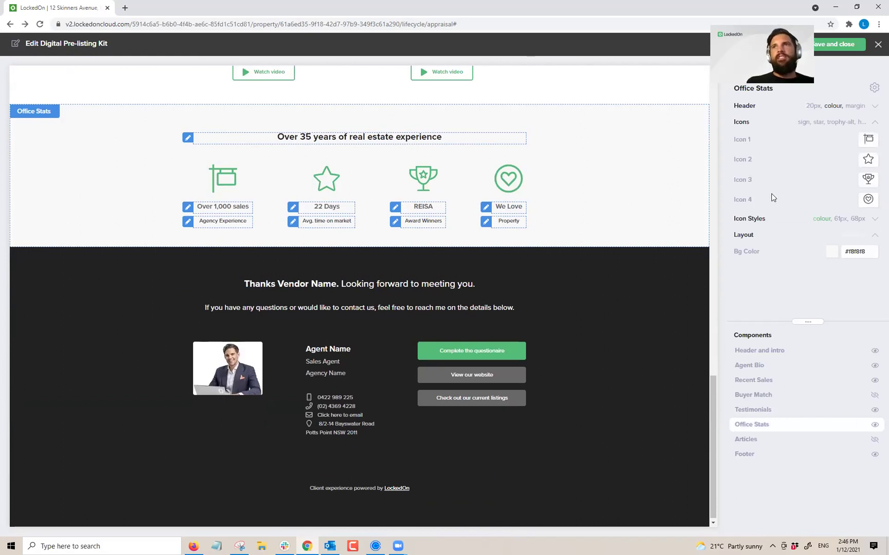
# Step: Select the considering-selling, healthy rental tips and Open Inspections articles for the Articles section
pyautogui.click(435, 207)
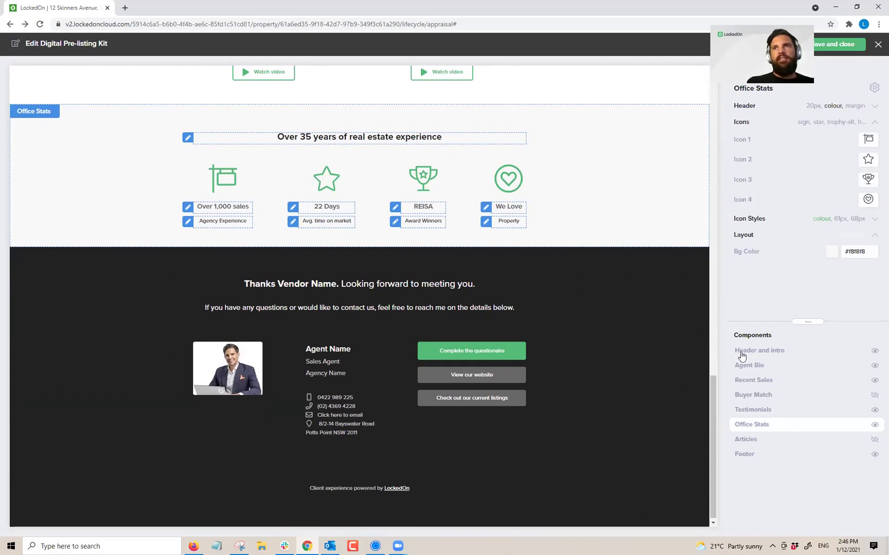
pyautogui.click(747, 439)
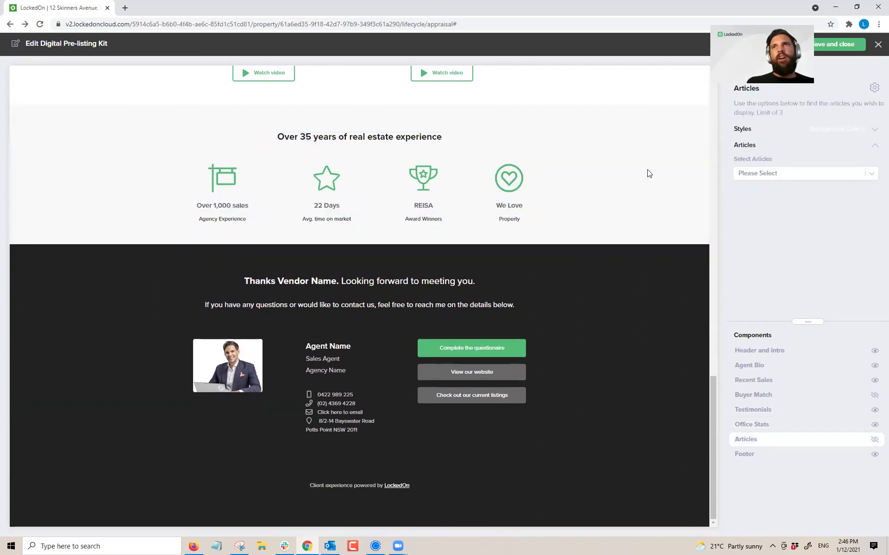
pyautogui.click(762, 176)
pyautogui.click(787, 188)
pyautogui.click(787, 188)
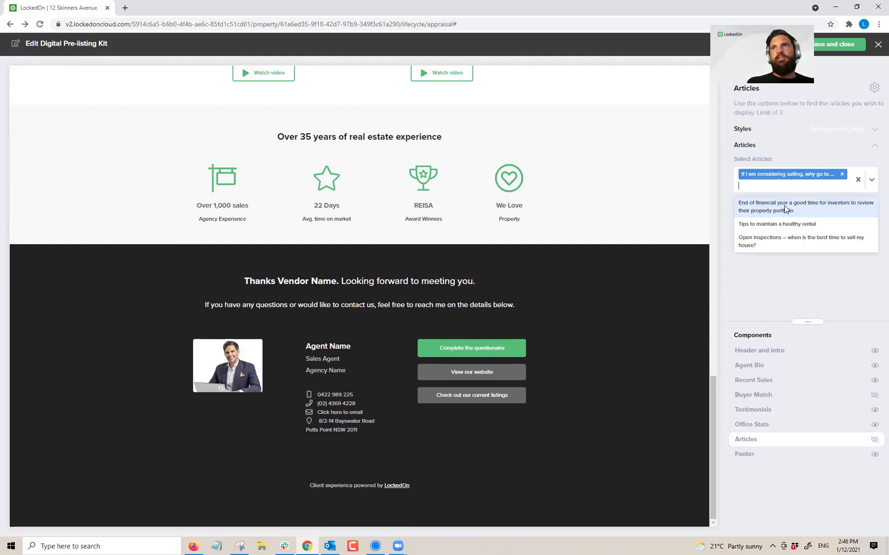
pyautogui.click(782, 224)
pyautogui.click(801, 226)
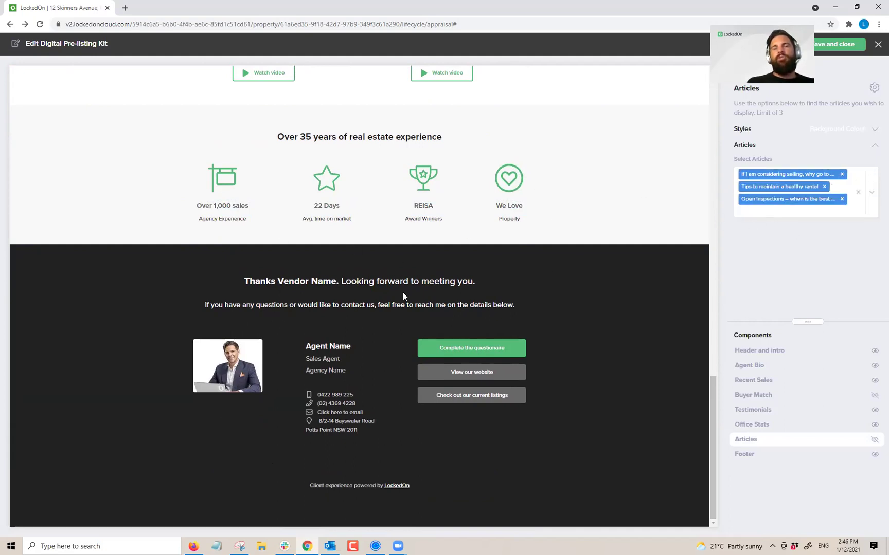
# Step: Make the Articles section visible, save and close the kit, then preview it
pyautogui.click(772, 456)
pyautogui.click(833, 440)
pyautogui.click(874, 439)
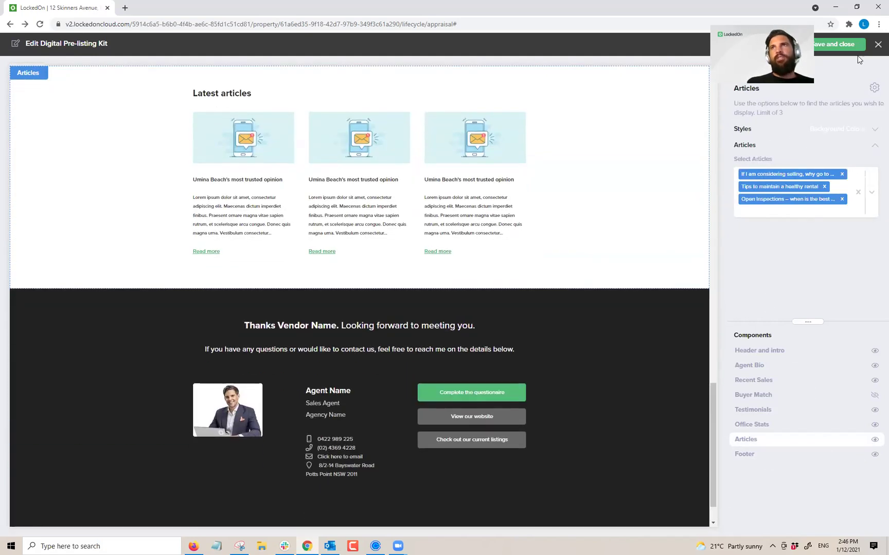
pyautogui.click(823, 45)
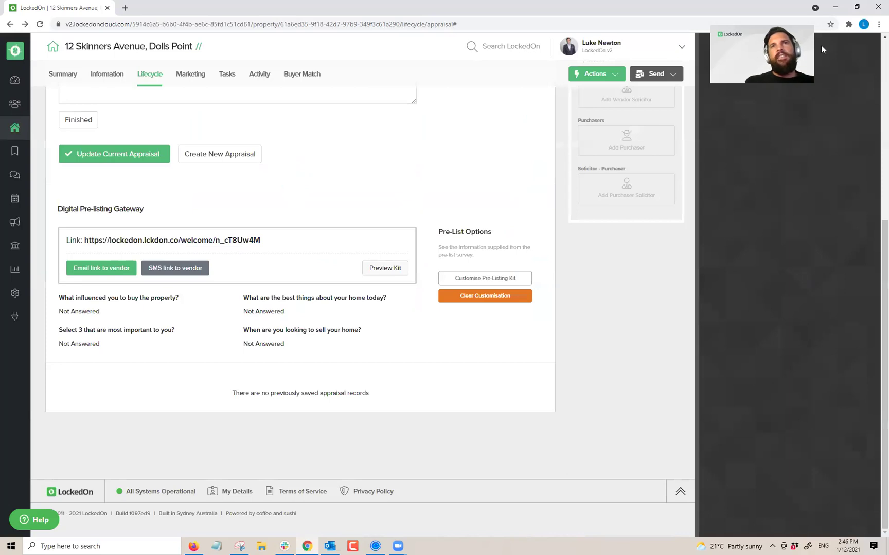
pyautogui.click(383, 270)
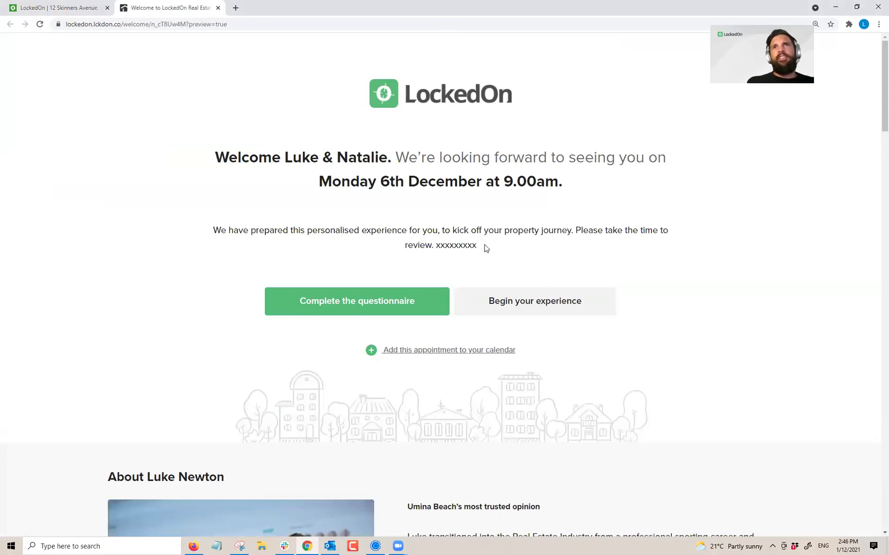
# Step: Scroll through the kit preview and try the first testimonial's video, dismissing the failed popup
pyautogui.moveTo(484, 247); pyautogui.dragTo(431, 246)
pyautogui.scroll(-3, 492, 248)
pyautogui.scroll(-5, 492, 248)
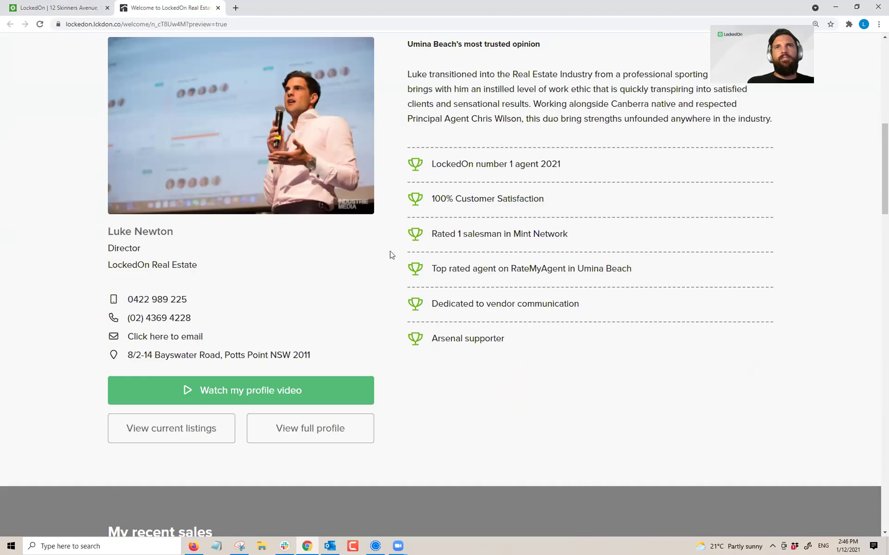
pyautogui.scroll(-4, 407, 255)
pyautogui.scroll(-3, 406, 255)
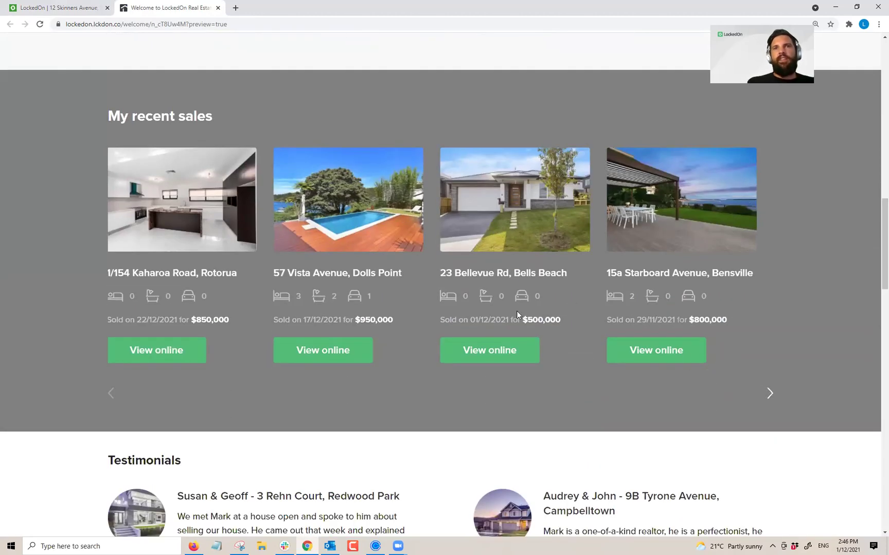
pyautogui.scroll(-5, 323, 287)
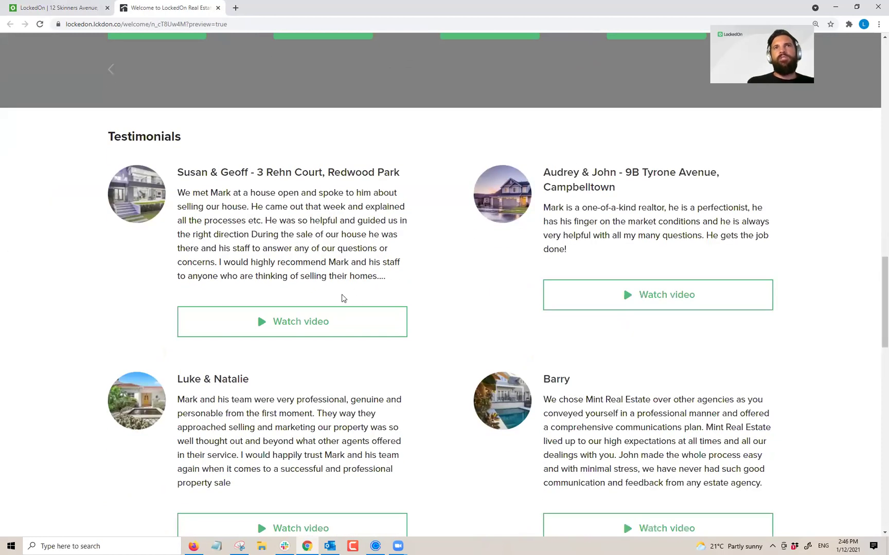
pyautogui.click(326, 329)
pyautogui.click(811, 182)
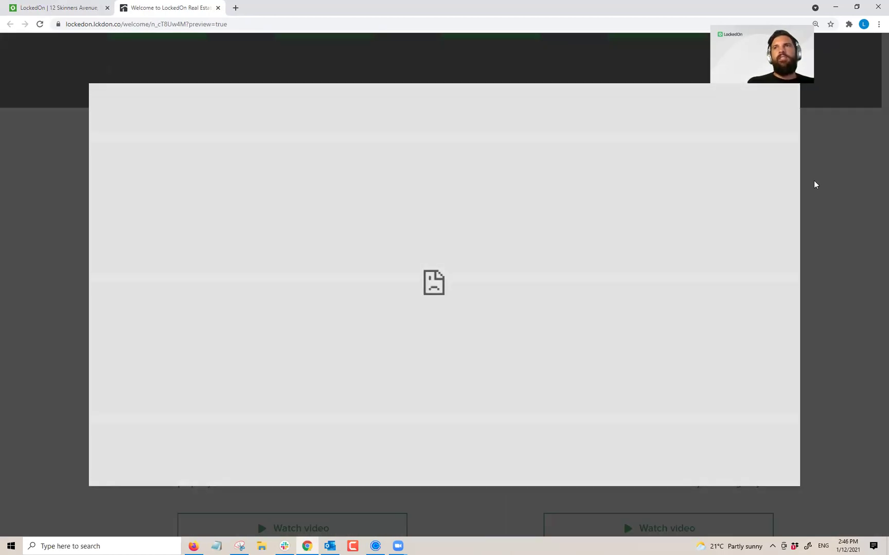
pyautogui.scroll(-4, 582, 276)
pyautogui.scroll(4, 586, 255)
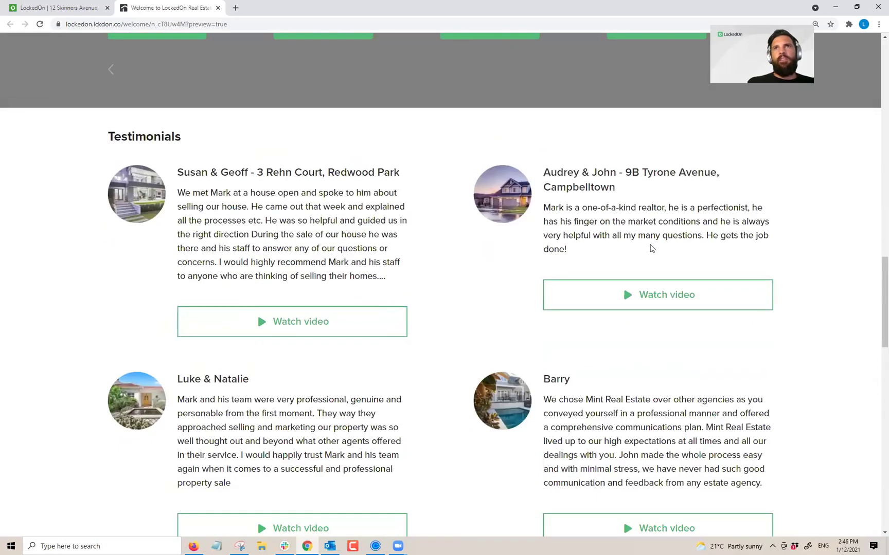
pyautogui.scroll(-9, 535, 247)
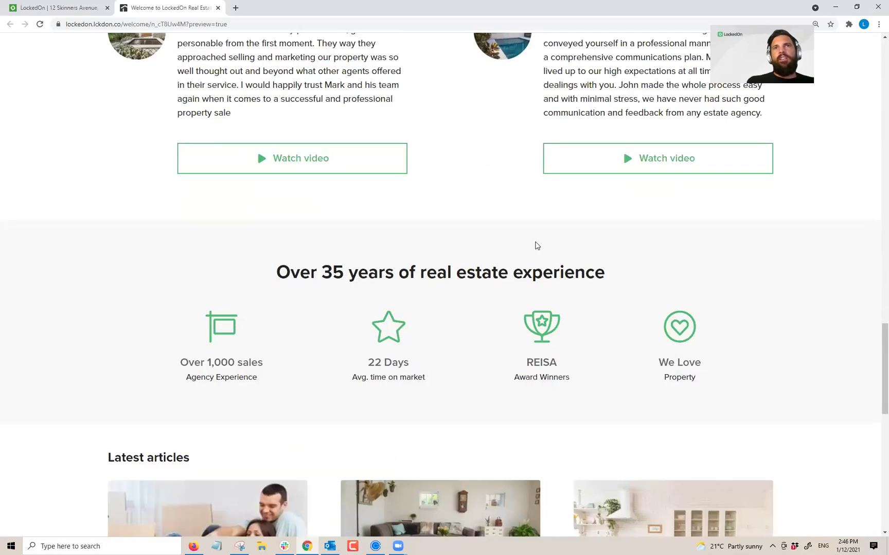
pyautogui.scroll(-3, 499, 206)
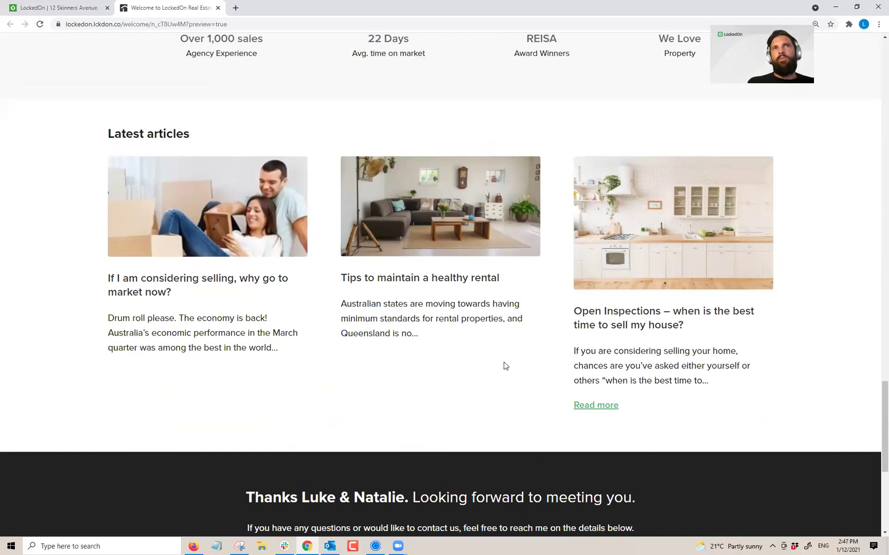
pyautogui.scroll(12, 460, 396)
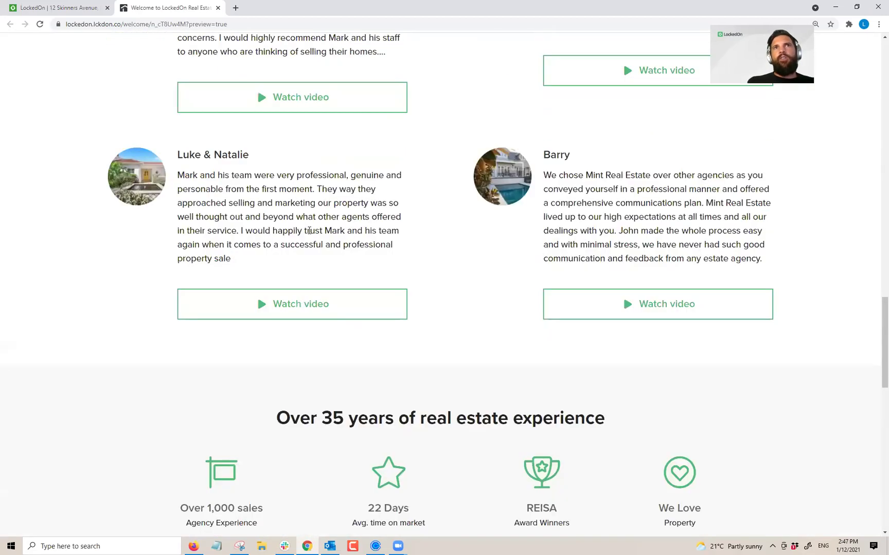
pyautogui.click(77, 8)
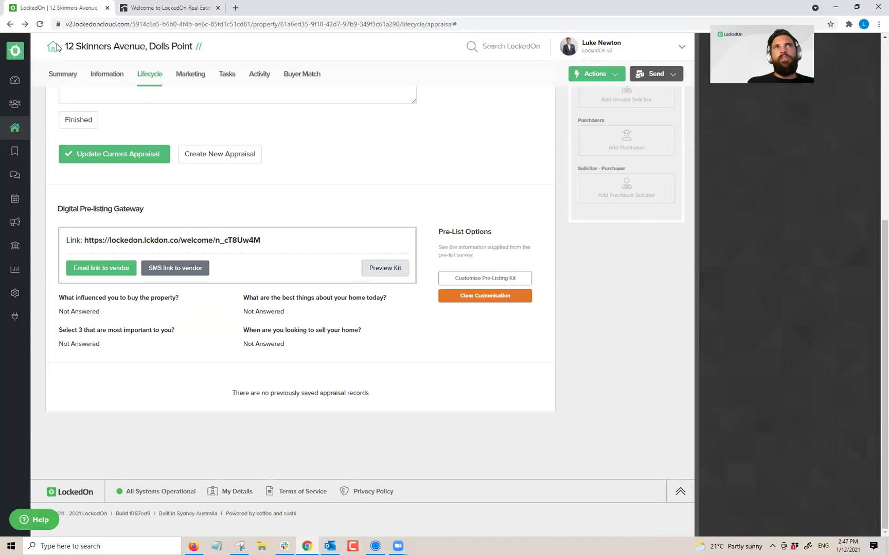
# Step: Browse all marketing articles and open the article on why to go to market now
pyautogui.click(18, 223)
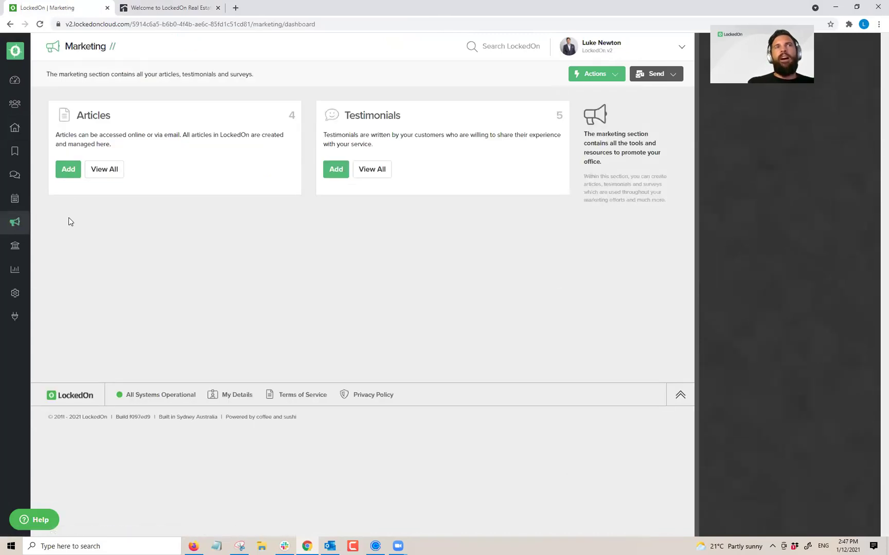
pyautogui.click(98, 170)
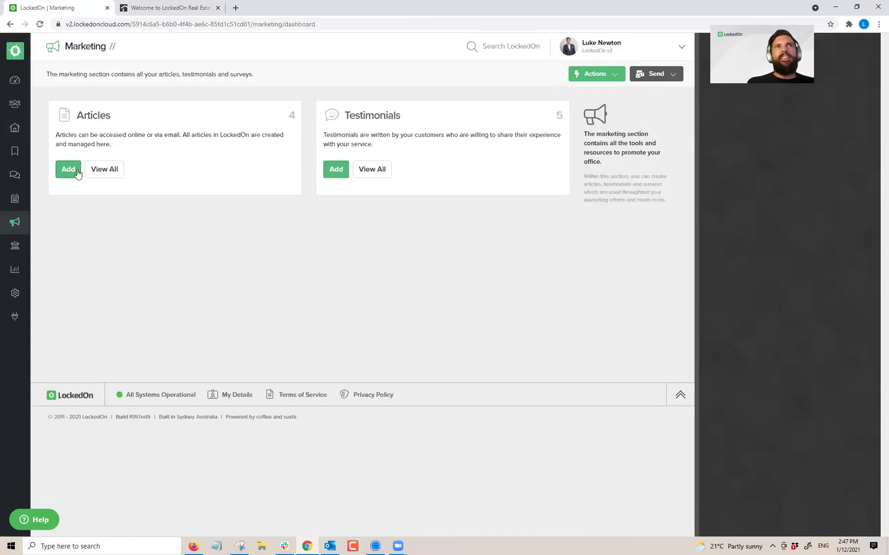
pyautogui.click(643, 146)
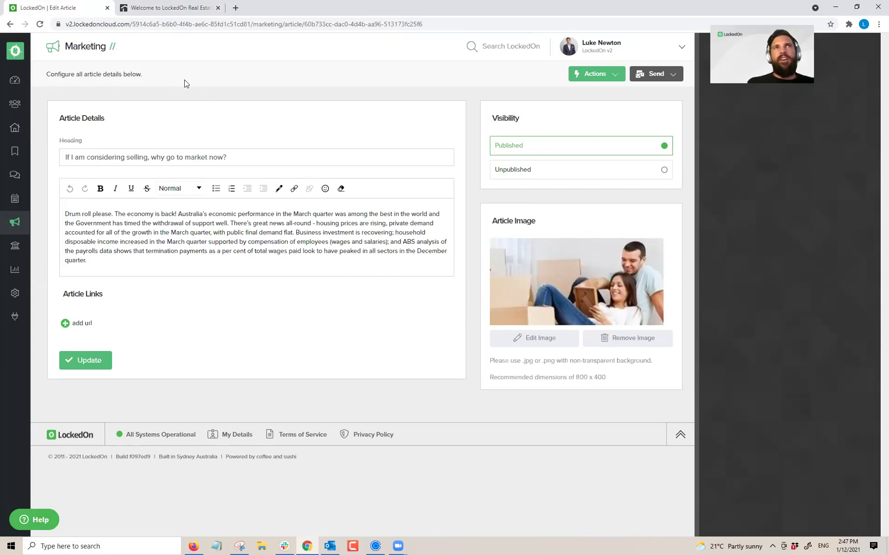
pyautogui.click(27, 218)
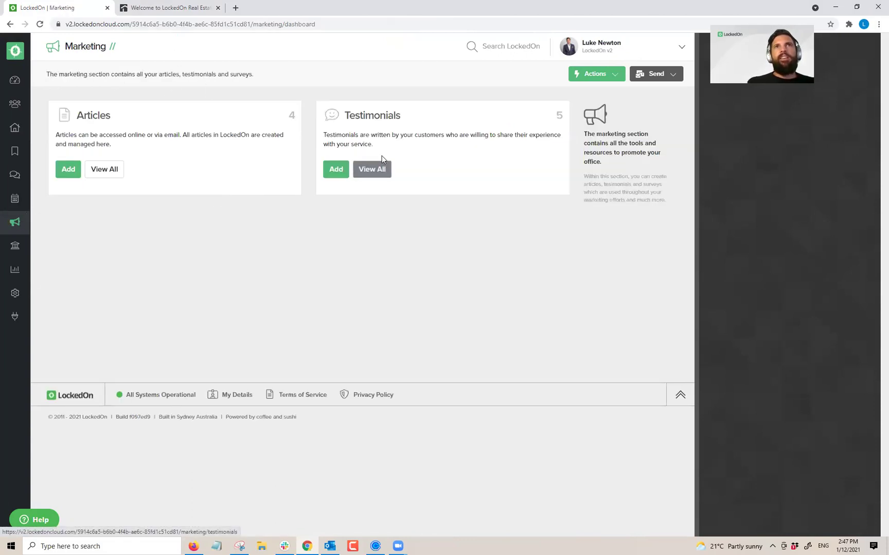
# Step: Inspect the first testimonial's linkable properties, text and video link, closing without saving
pyautogui.click(370, 168)
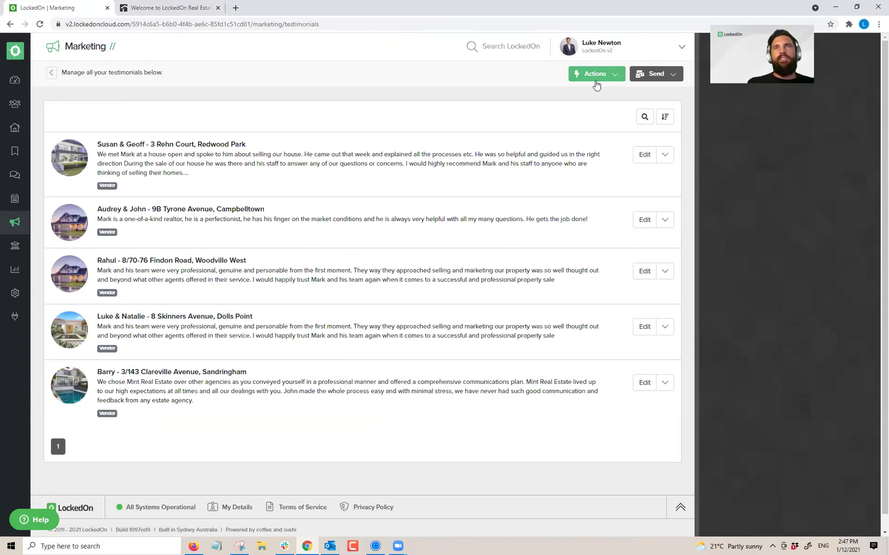
pyautogui.click(644, 155)
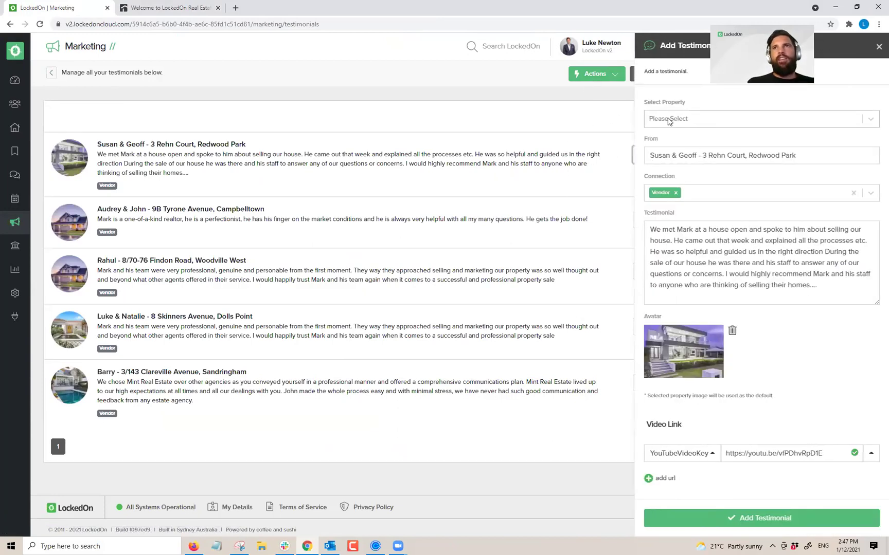
pyautogui.click(668, 120)
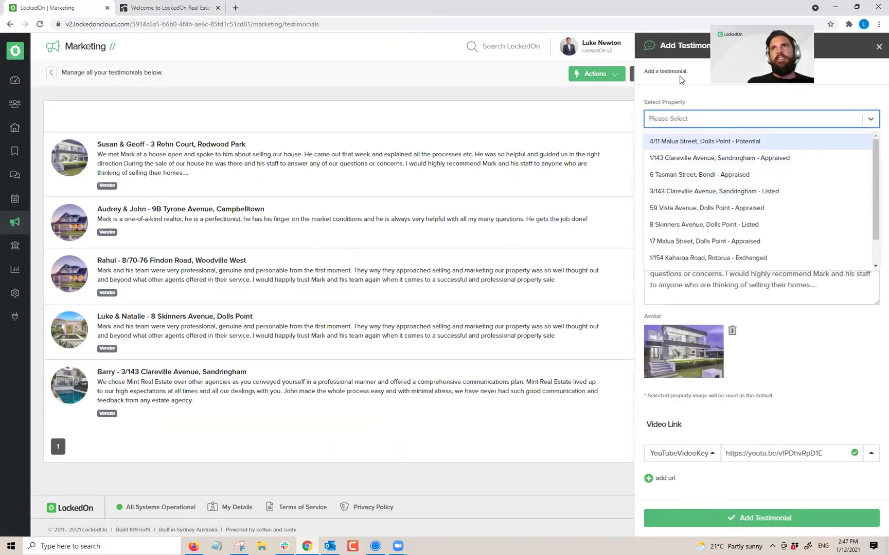
pyautogui.click(676, 97)
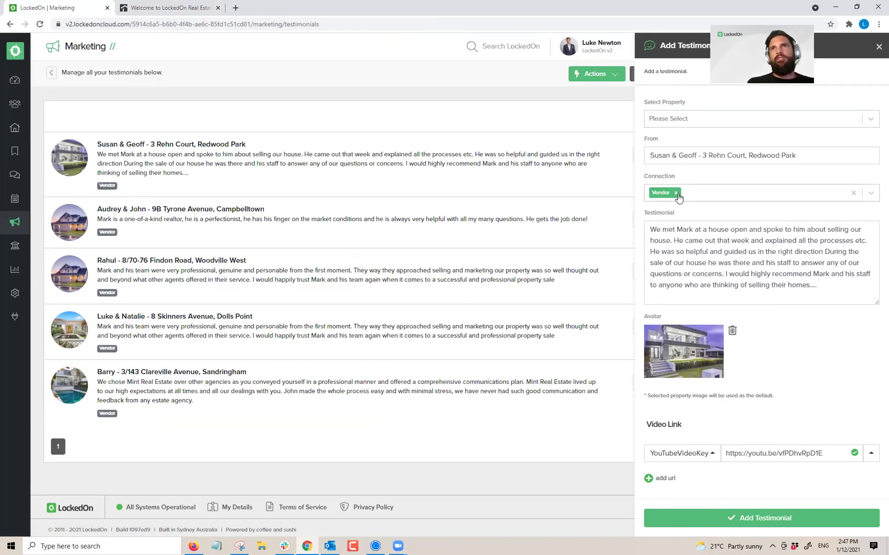
pyautogui.moveTo(809, 285); pyautogui.dragTo(621, 225)
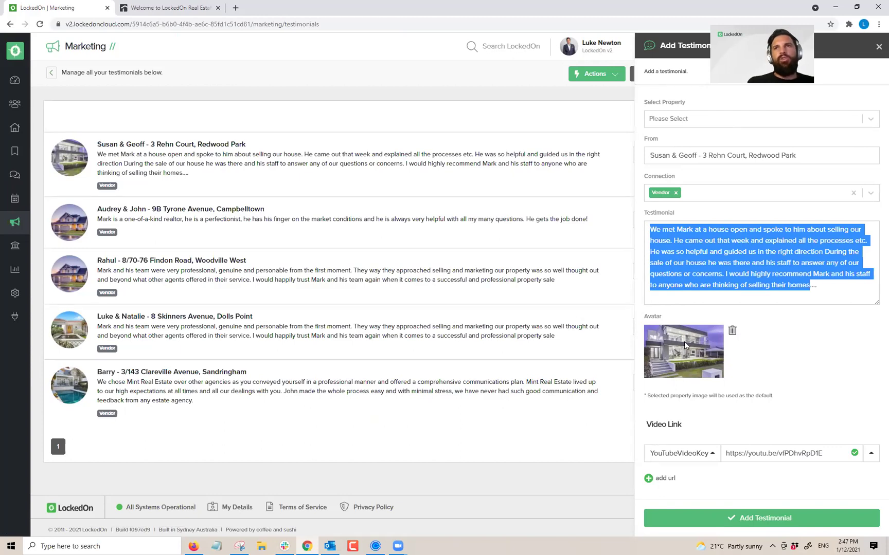
pyautogui.moveTo(725, 452); pyautogui.dragTo(825, 447)
pyautogui.click(812, 384)
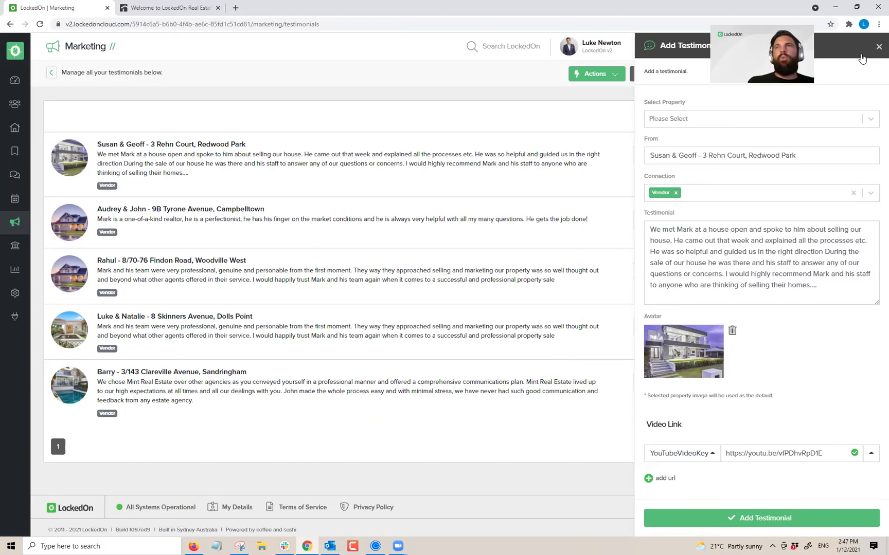
pyautogui.click(418, 112)
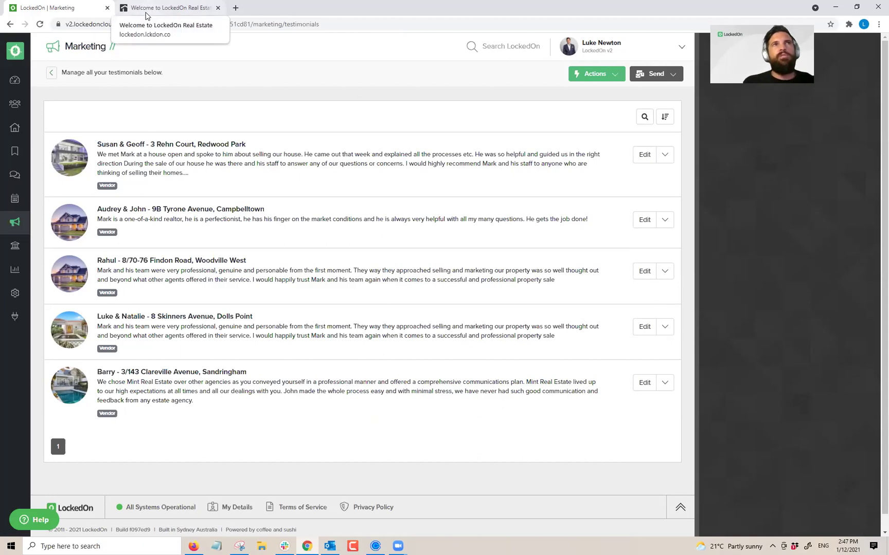
# Step: Navigate back through the previously viewed pages
pyautogui.click(10, 24)
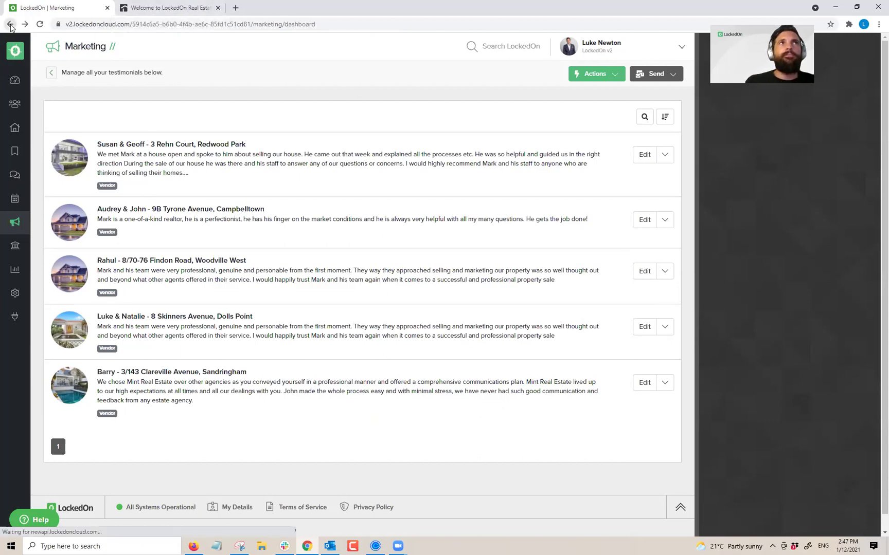
pyautogui.click(10, 24)
pyautogui.click(10, 25)
# Step: Return to the appraisal page, close the kit preview tab, and SMS the kit link to the vendor
pyautogui.click(10, 24)
pyautogui.click(10, 25)
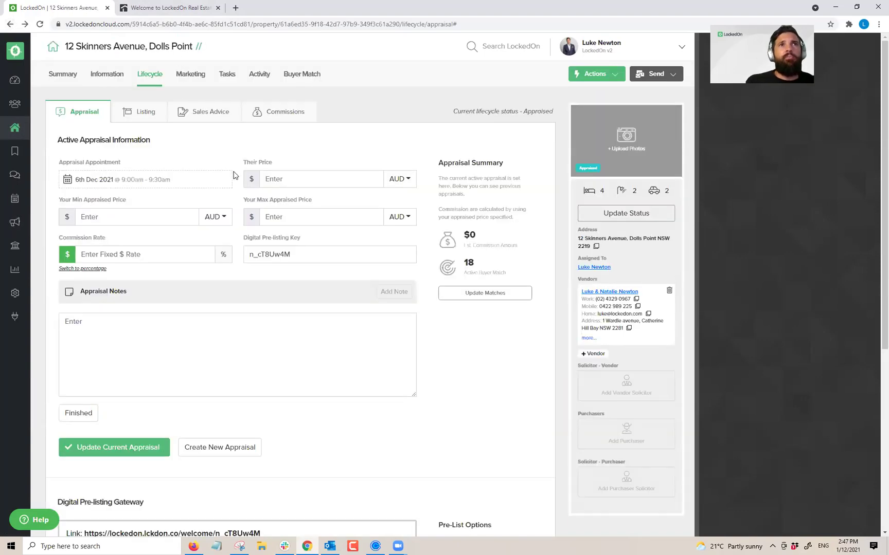
pyautogui.scroll(-6, 237, 177)
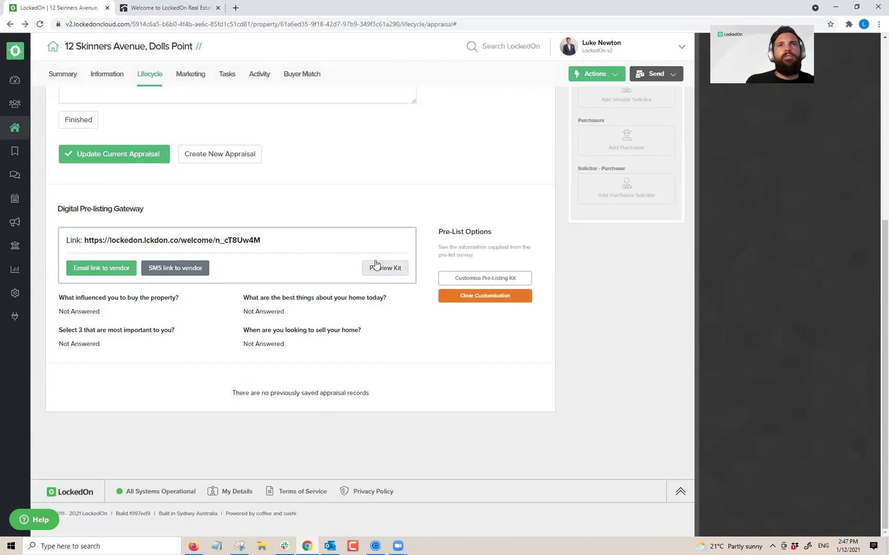
pyautogui.click(218, 7)
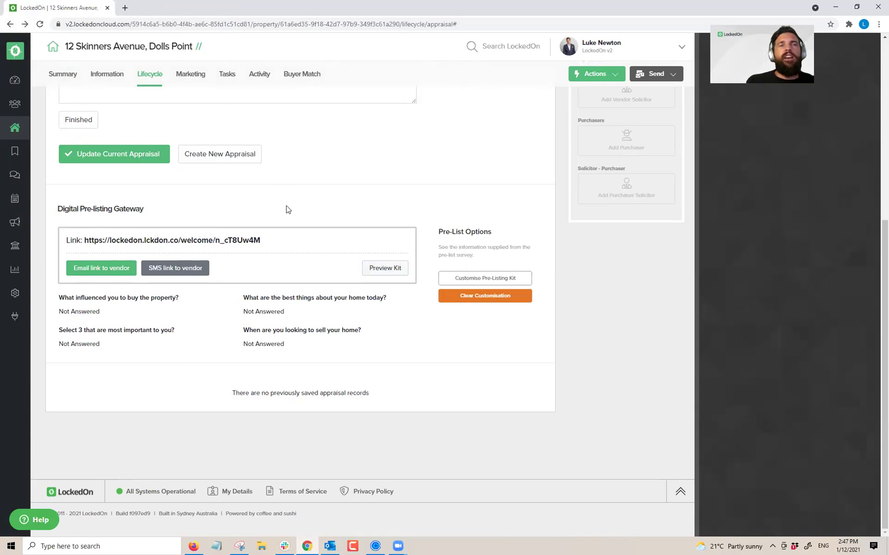
pyautogui.click(169, 274)
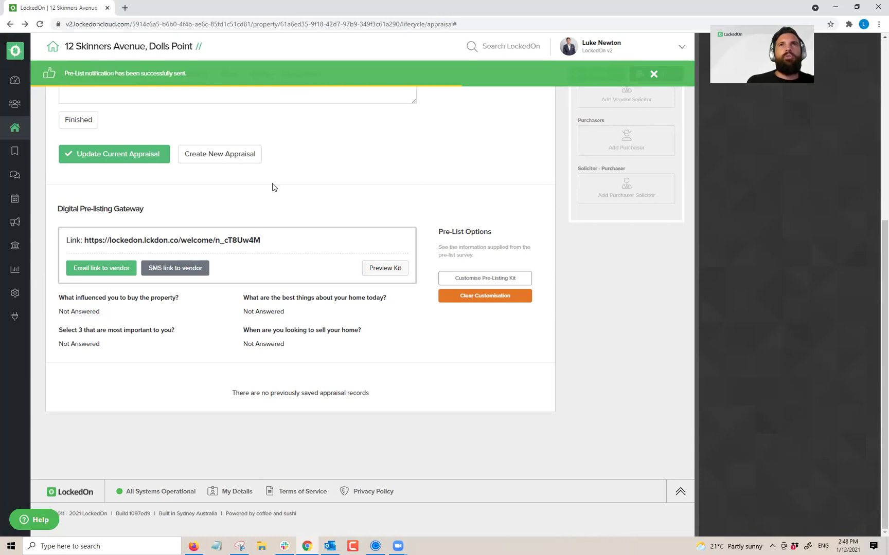
pyautogui.scroll(6, 301, 175)
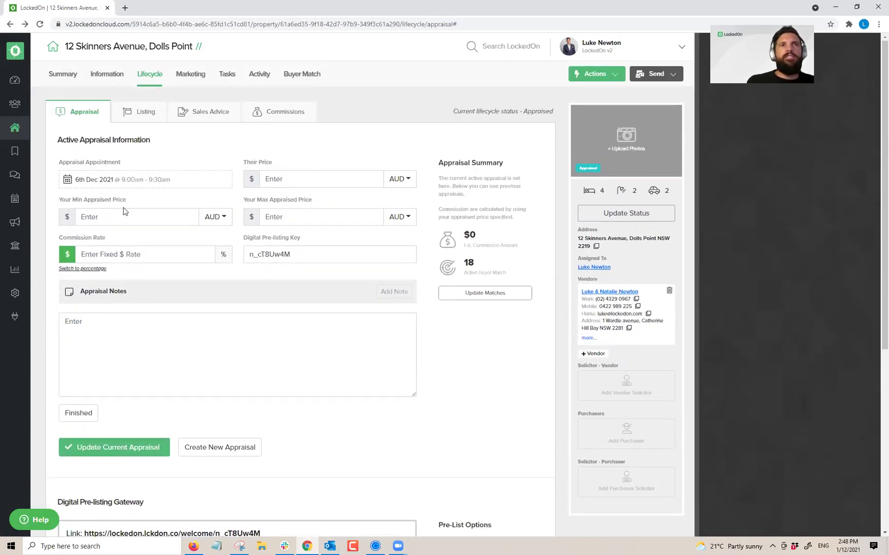
# Step: Search the email and SMS templates for 'welcom' to find the Digital Pre-listing Kit templates
pyautogui.click(15, 294)
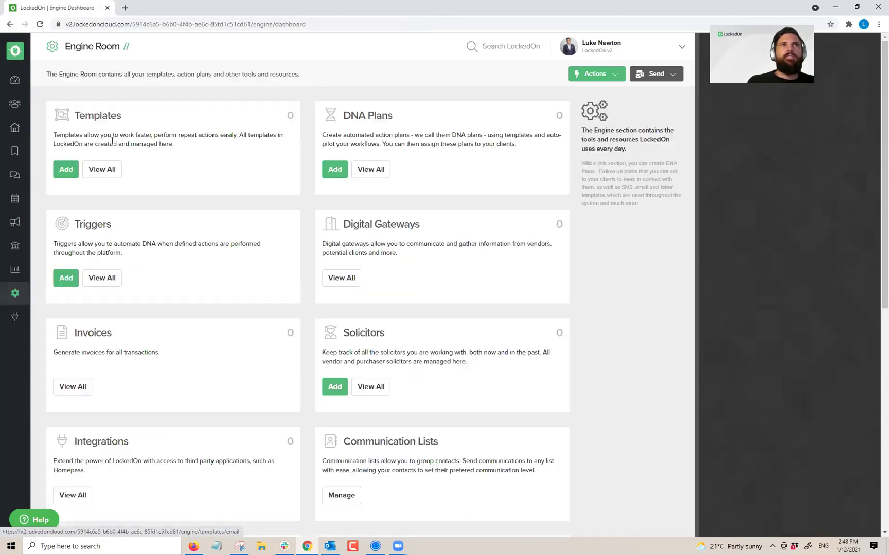
pyautogui.click(101, 169)
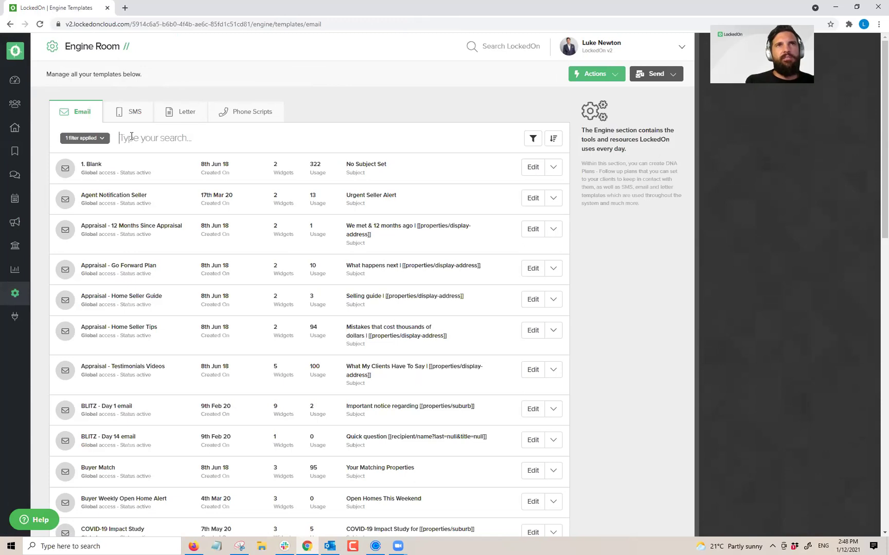
pyautogui.write('welcom')
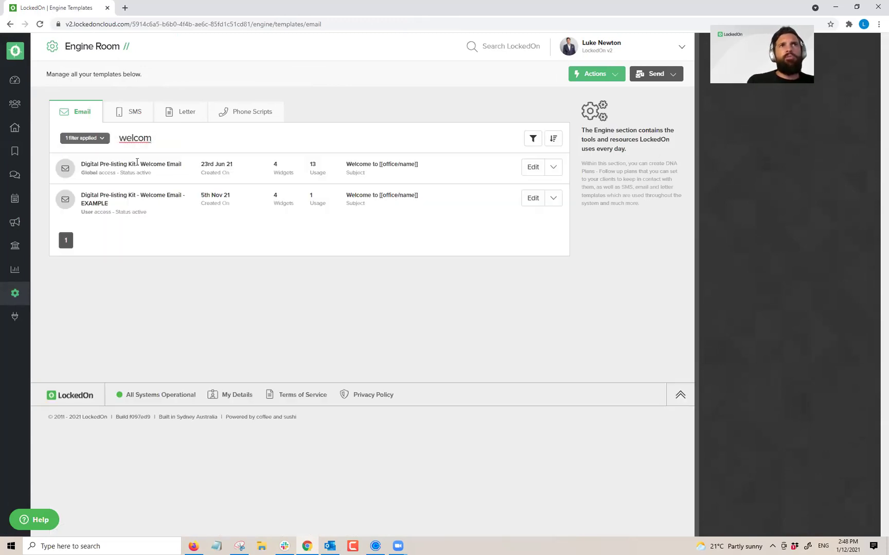
pyautogui.click(134, 111)
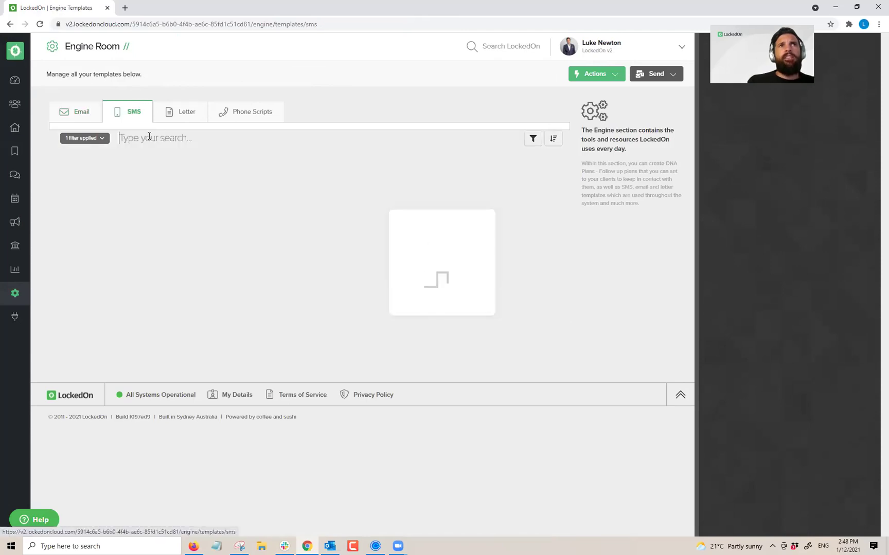
pyautogui.write('welcom')
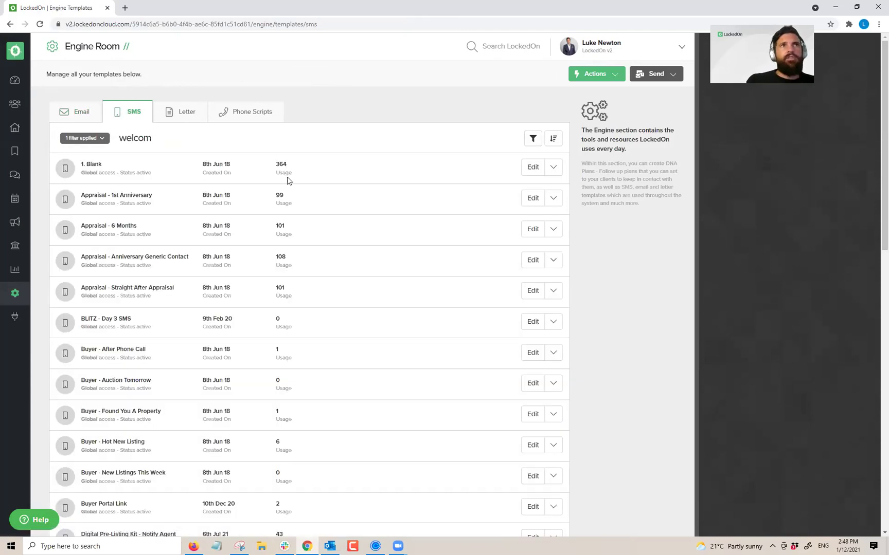
# Step: Search the Clients list for the vendor by name
pyautogui.click(15, 107)
pyautogui.click(153, 77)
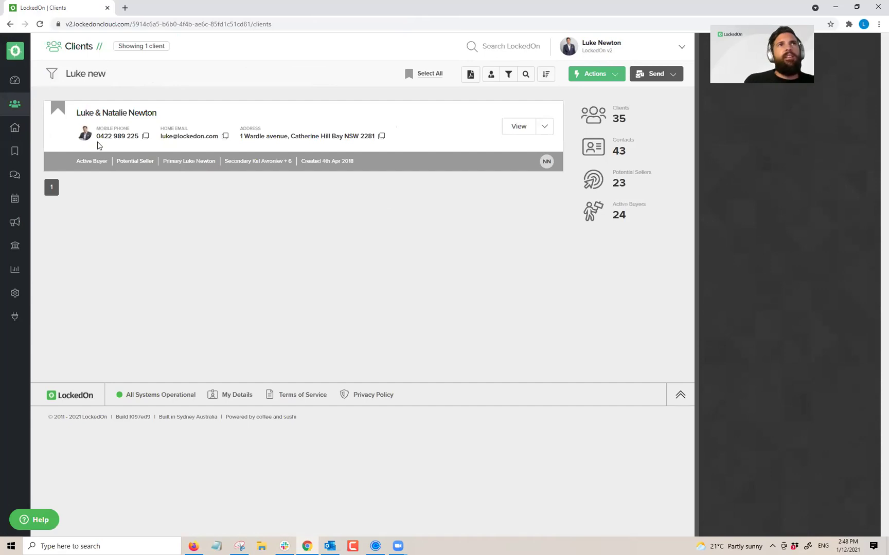
# Step: Preview the vendor's sent welcome email and open its information pack link in a private window
pyautogui.click(109, 115)
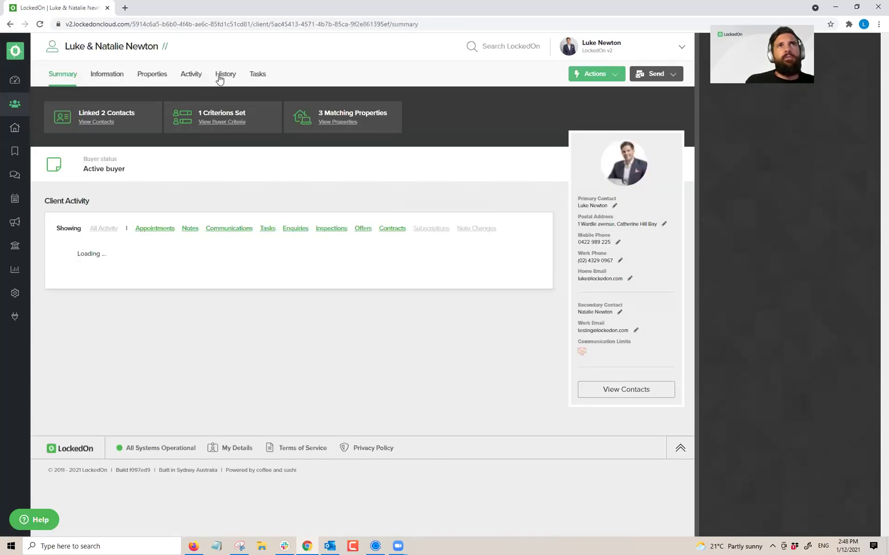
pyautogui.click(224, 75)
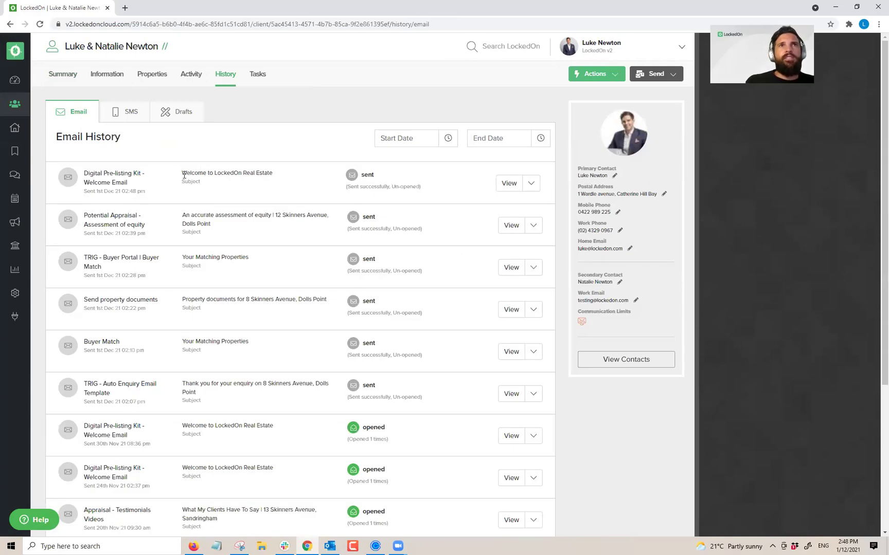
pyautogui.tripleClick(184, 175)
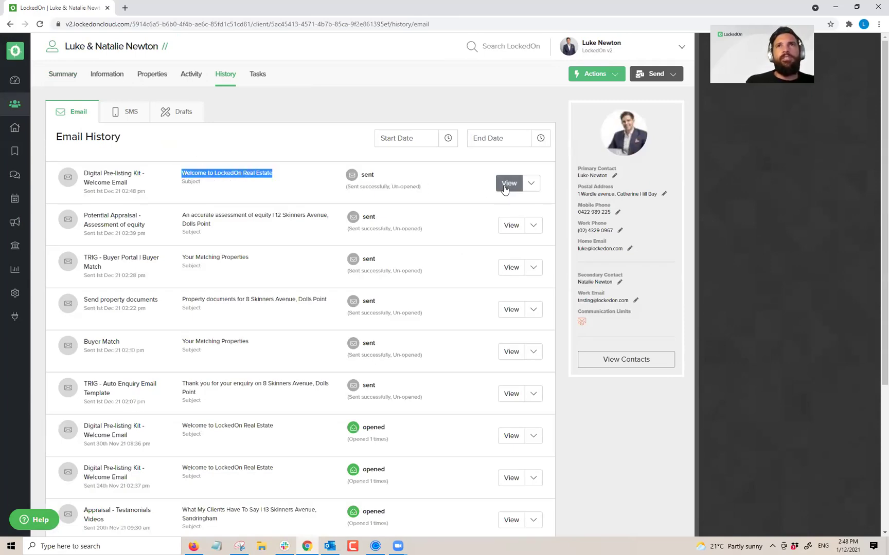
pyautogui.click(508, 183)
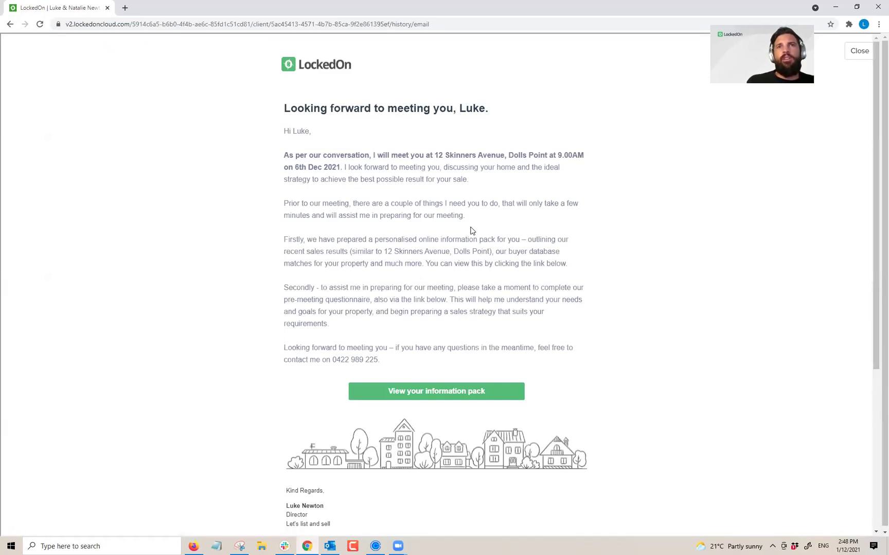
pyautogui.rightClick(444, 394)
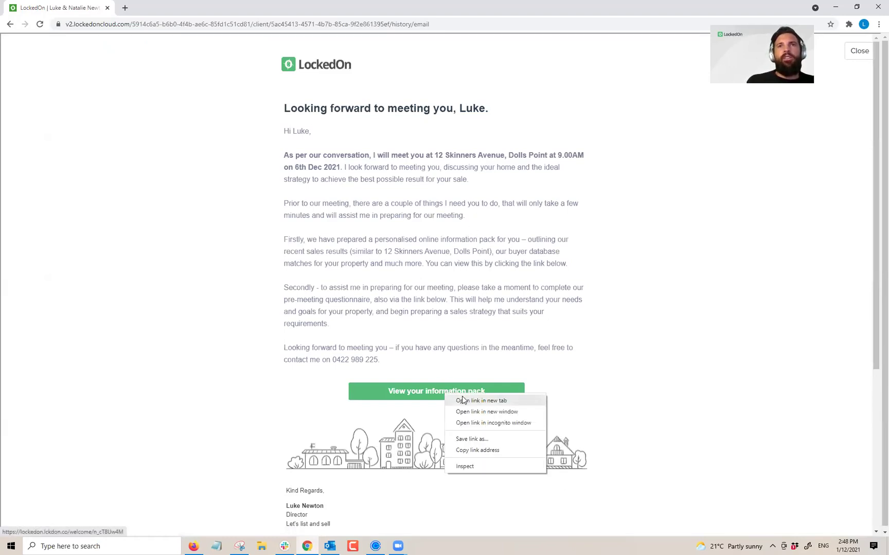
pyautogui.click(483, 424)
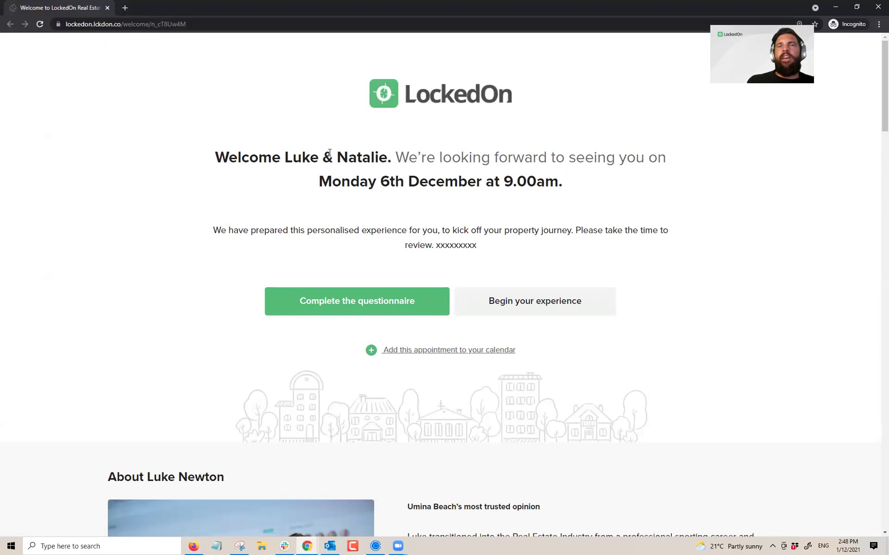
# Step: Answer the questionnaire's first two questions with 'Test 1' and 'Test 2'
pyautogui.click(387, 308)
pyautogui.click(363, 223)
pyautogui.write('Test 1')
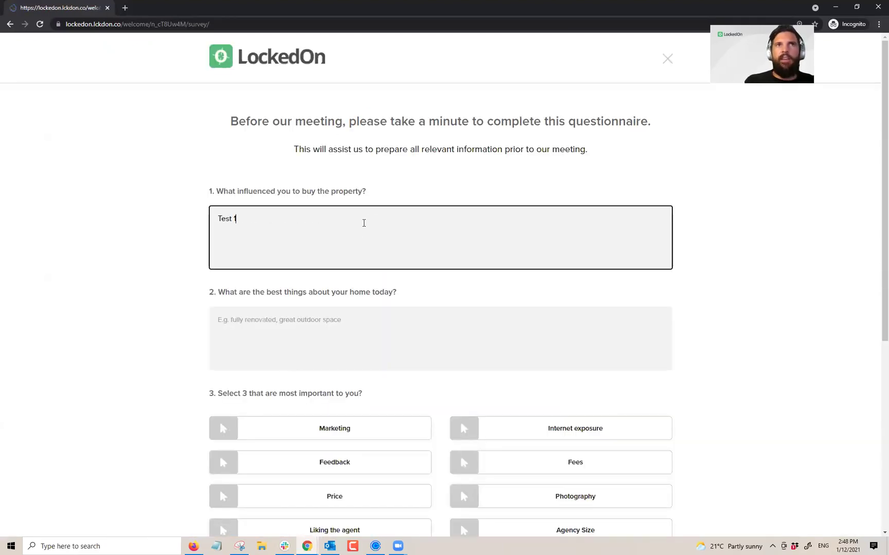
pyautogui.click(290, 343)
pyautogui.write('Test 2')
# Step: Choose Price, Photography and Fees, selling in 3 months, and submit the answers
pyautogui.scroll(-4, 360, 344)
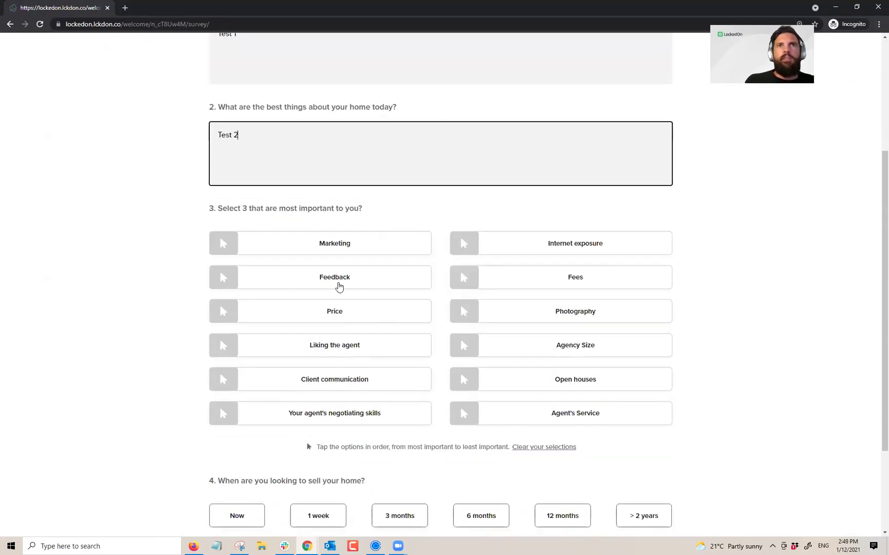
pyautogui.click(331, 313)
pyautogui.click(539, 317)
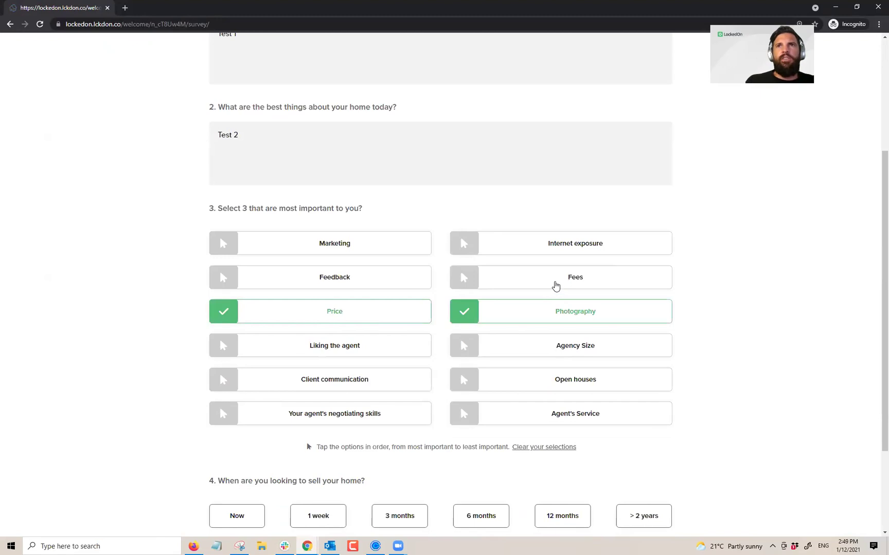
pyautogui.click(555, 286)
pyautogui.scroll(-3, 463, 288)
pyautogui.click(409, 390)
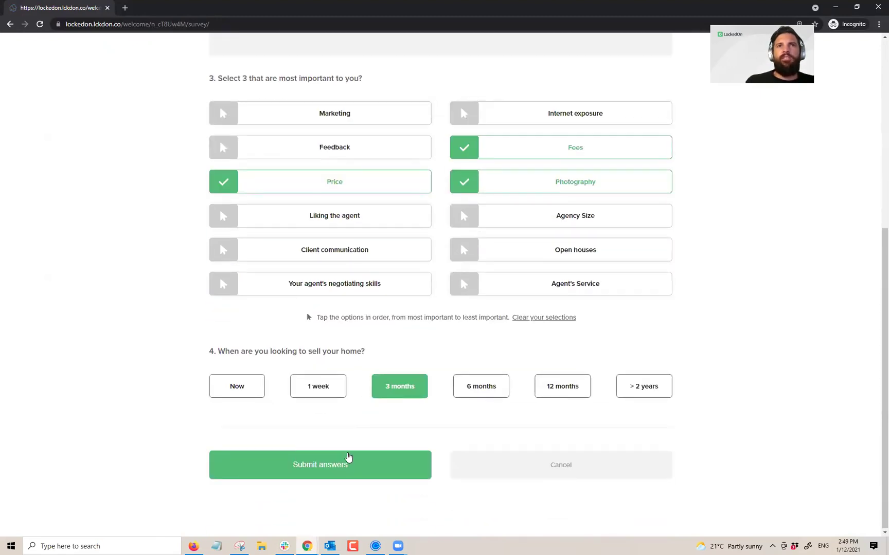
pyautogui.click(346, 463)
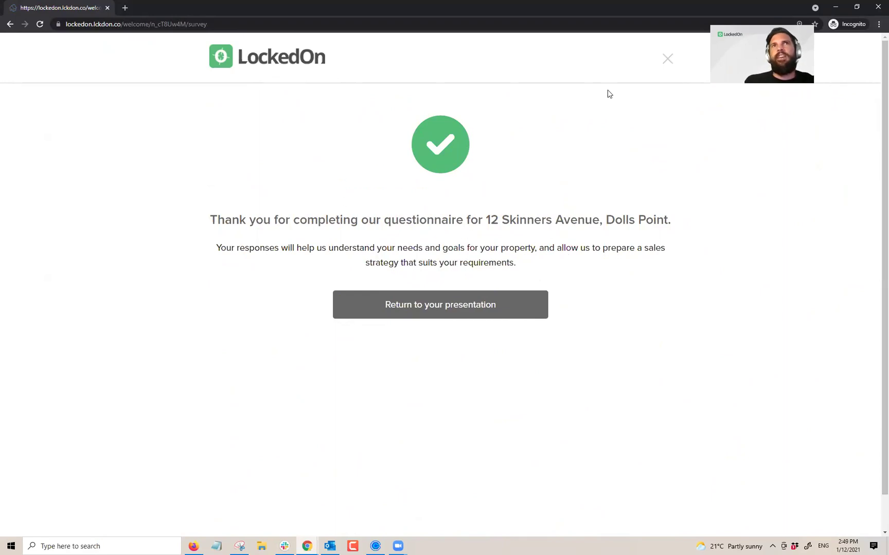
pyautogui.click(666, 60)
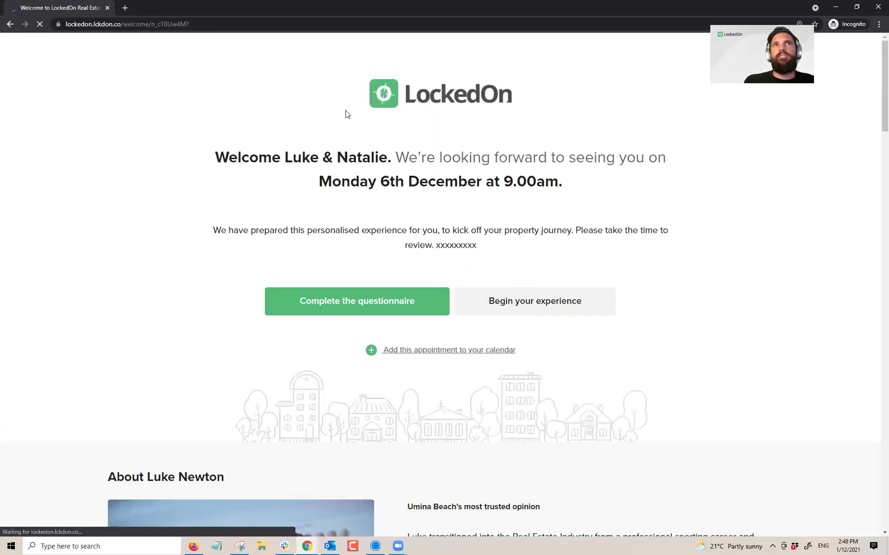
# Step: Scroll through the entire vendor welcome page, then close the private browser window
pyautogui.scroll(-8, 331, 163)
pyautogui.scroll(2, 334, 216)
pyautogui.scroll(-8, 335, 249)
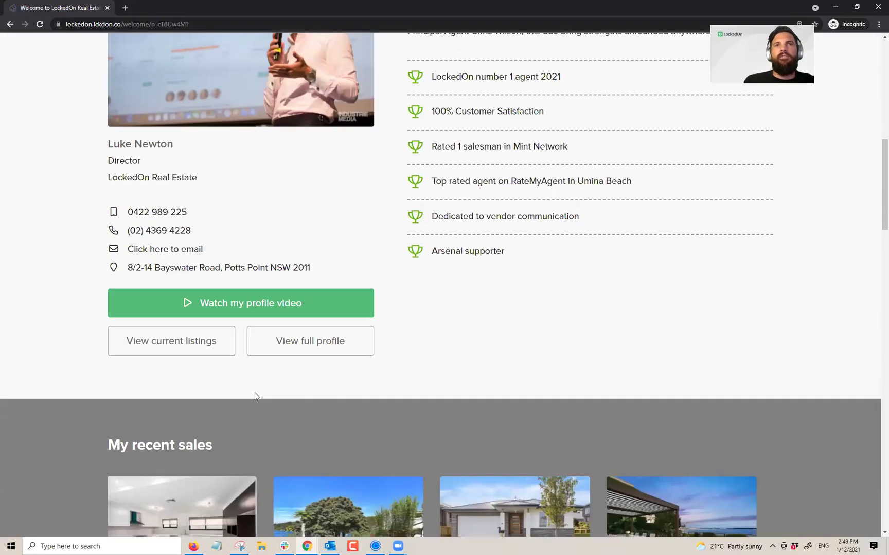
pyautogui.scroll(-18, 487, 274)
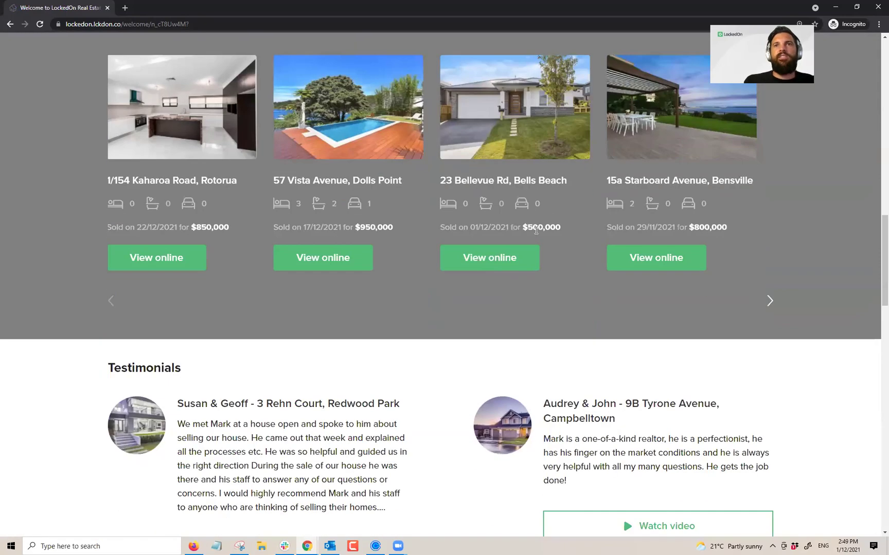
pyautogui.scroll(-5, 452, 249)
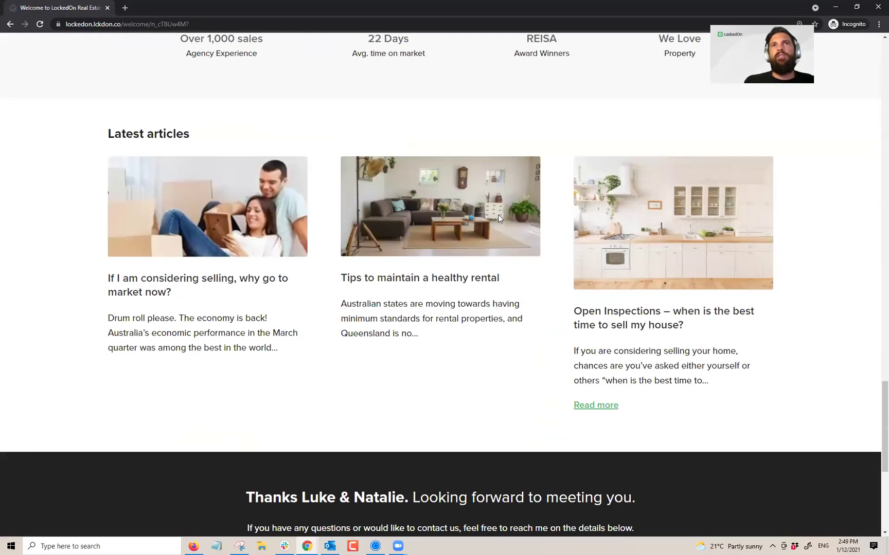
pyautogui.scroll(-6, 540, 335)
pyautogui.scroll(20, 513, 308)
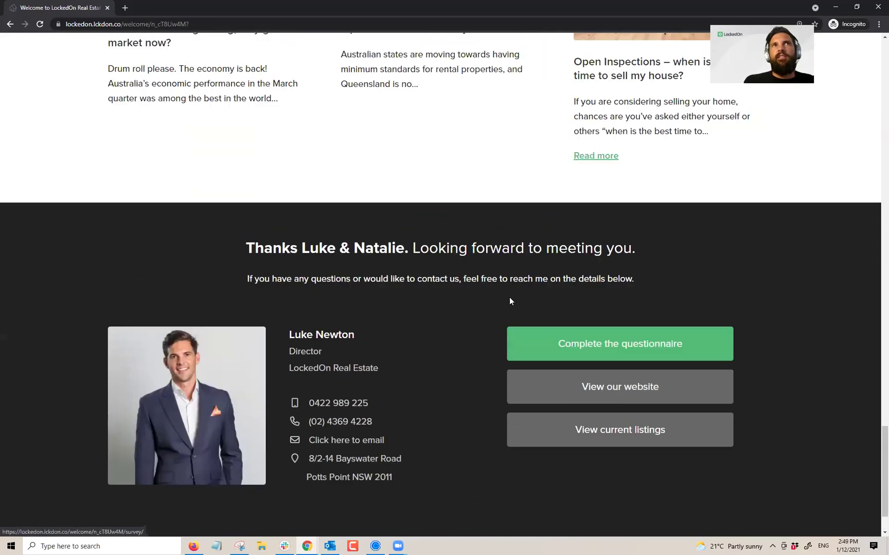
pyautogui.scroll(8, 492, 349)
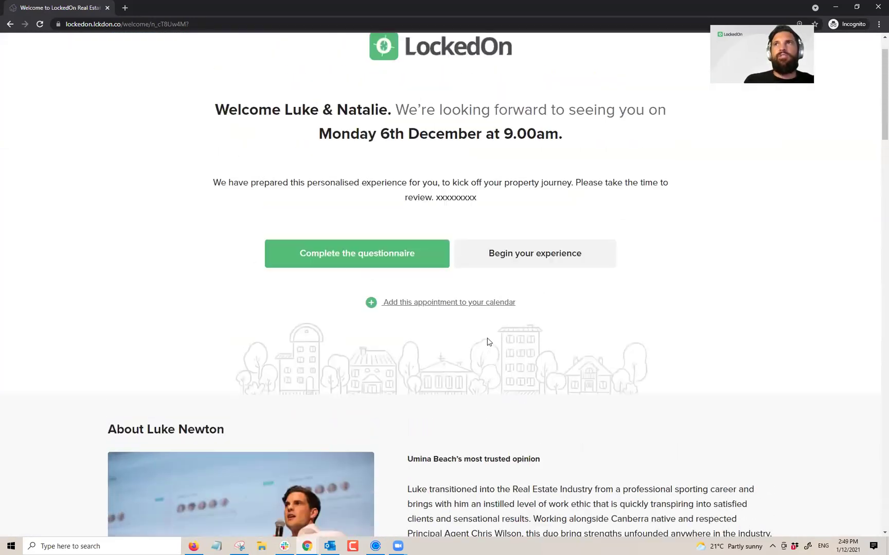
pyautogui.click(877, 6)
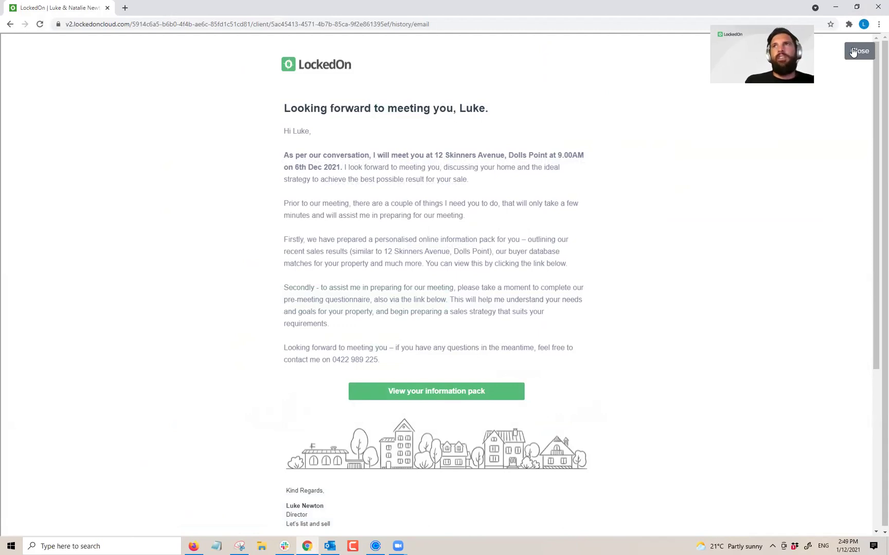
# Step: Close the welcome email preview and review the client's SMS and email history
pyautogui.click(854, 51)
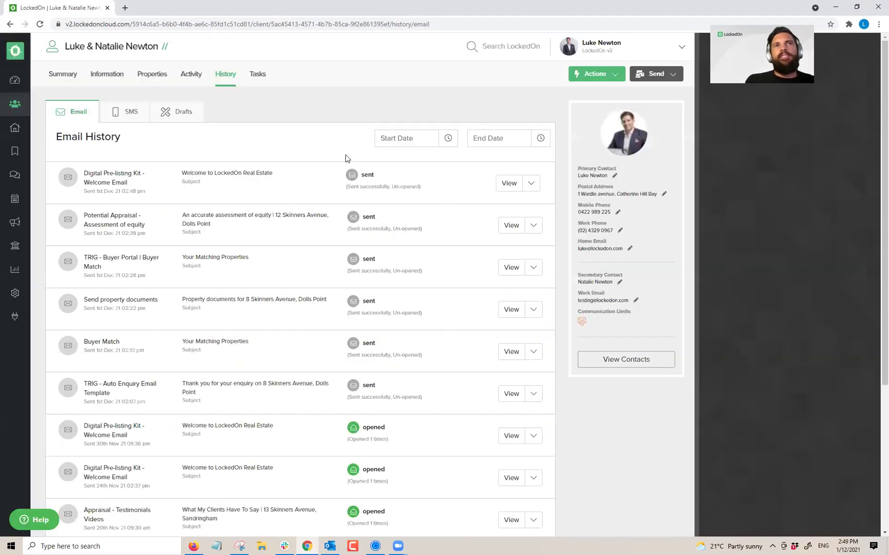
pyautogui.click(115, 110)
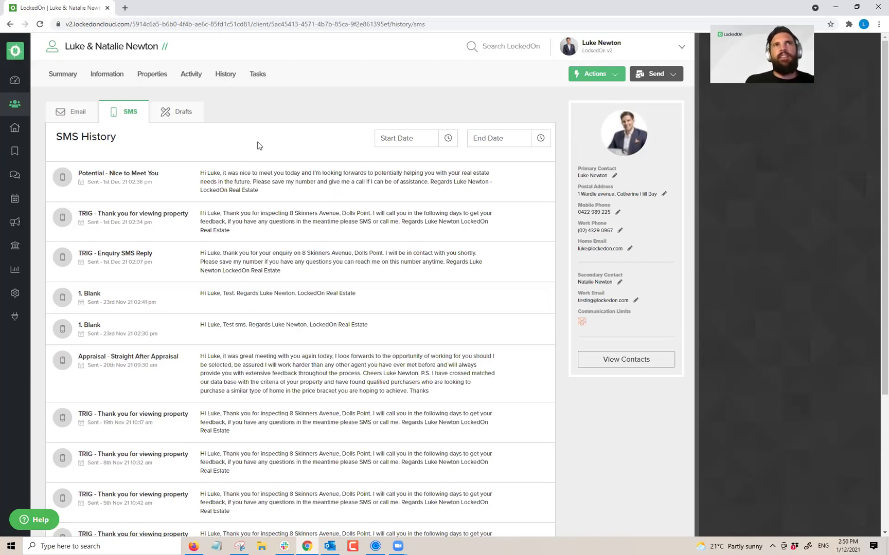
pyautogui.click(73, 112)
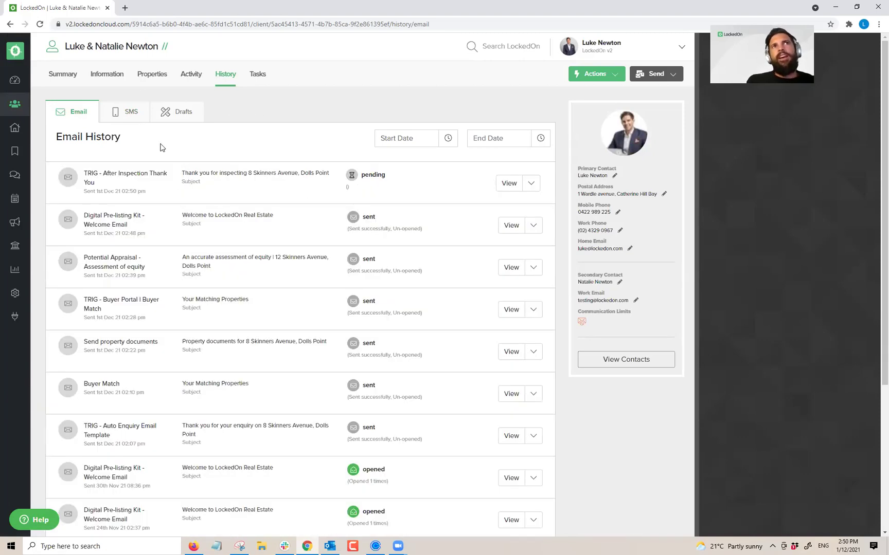
pyautogui.click(152, 77)
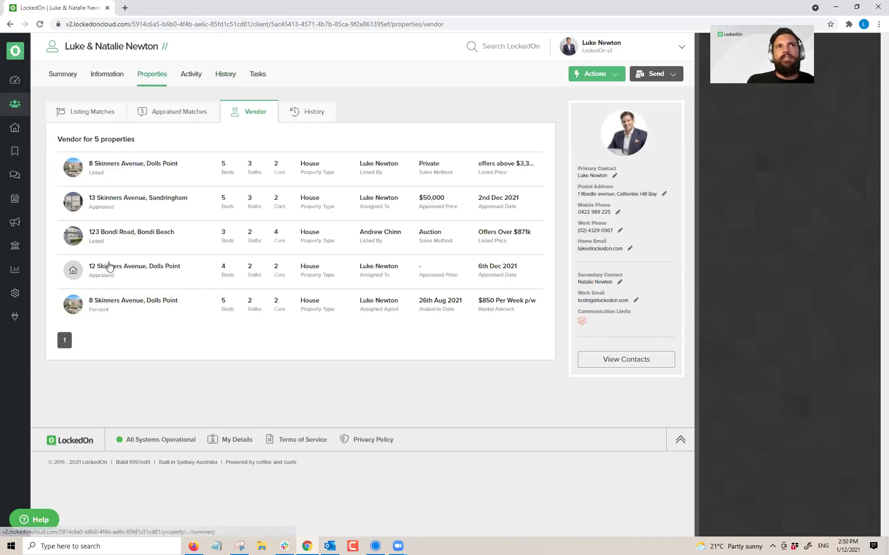
pyautogui.click(111, 267)
pyautogui.click(149, 76)
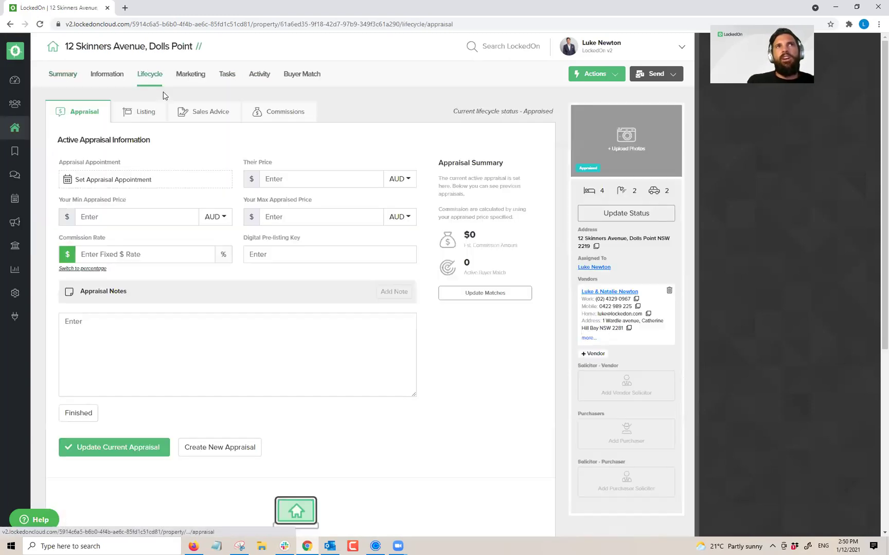
pyautogui.scroll(-5, 134, 194)
pyautogui.moveTo(280, 348); pyautogui.dragTo(58, 297)
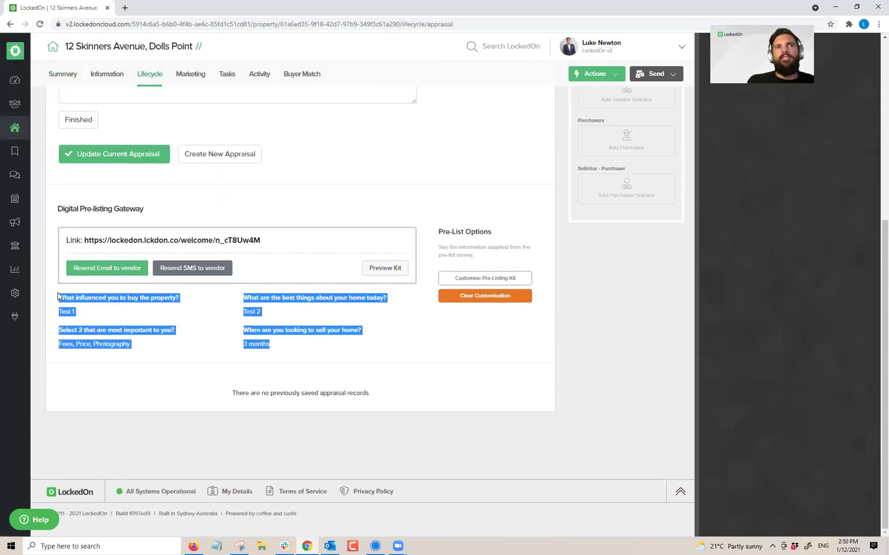
pyautogui.click(323, 344)
pyautogui.moveTo(273, 352); pyautogui.dragTo(57, 295)
pyautogui.click(266, 353)
pyautogui.moveTo(280, 349); pyautogui.dragTo(243, 345)
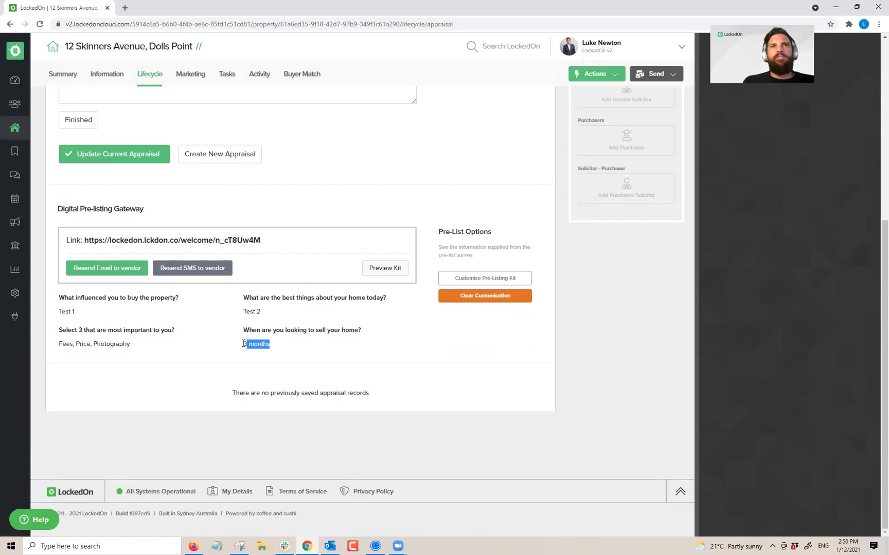
pyautogui.click(296, 348)
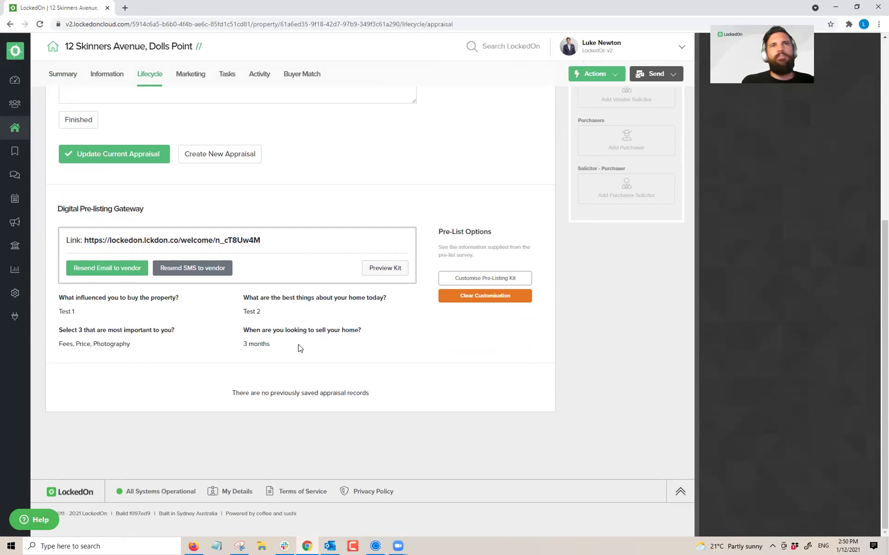
pyautogui.scroll(6, 303, 352)
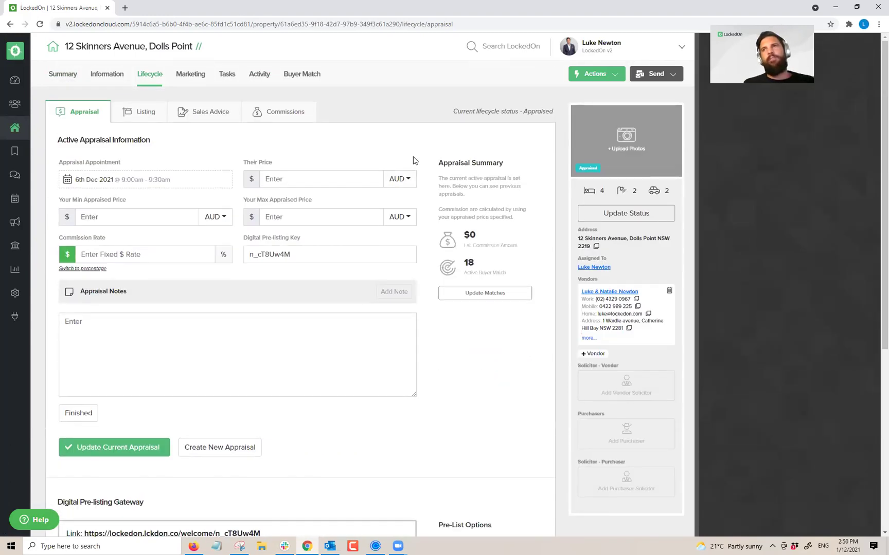
pyautogui.tripleClick(442, 166)
pyautogui.click(465, 140)
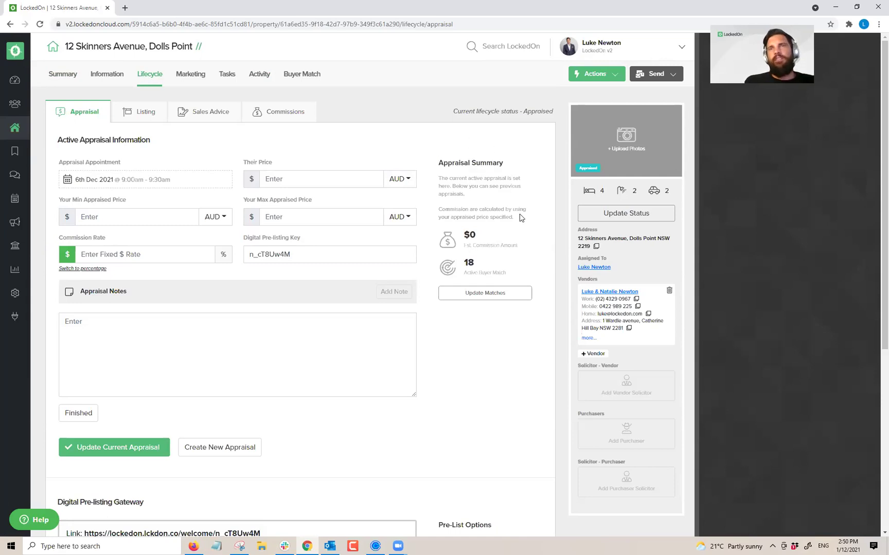
pyautogui.scroll(-1, 494, 279)
pyautogui.scroll(3, 432, 306)
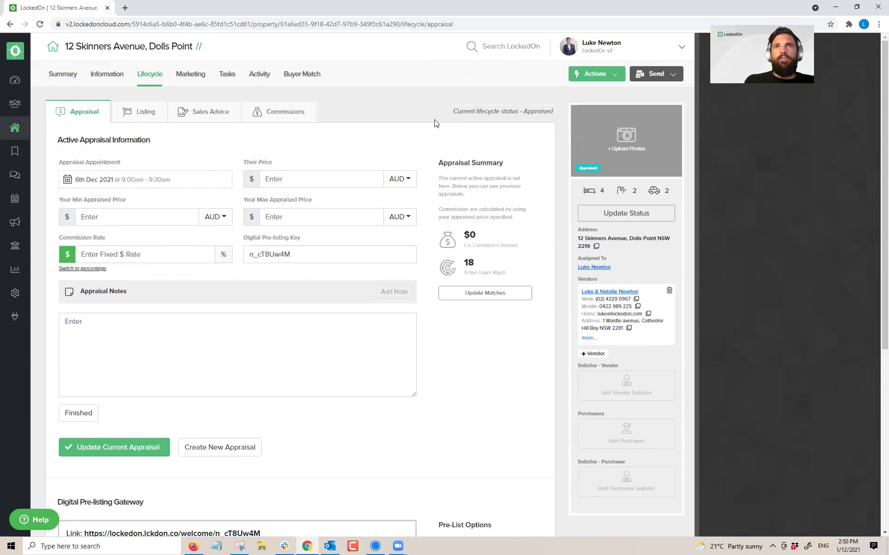
pyautogui.scroll(-6, 434, 124)
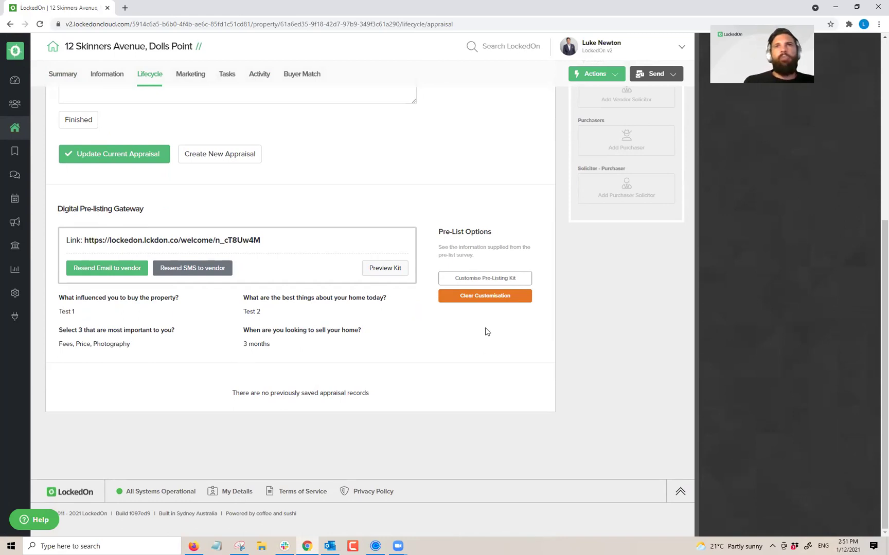
pyautogui.click(486, 278)
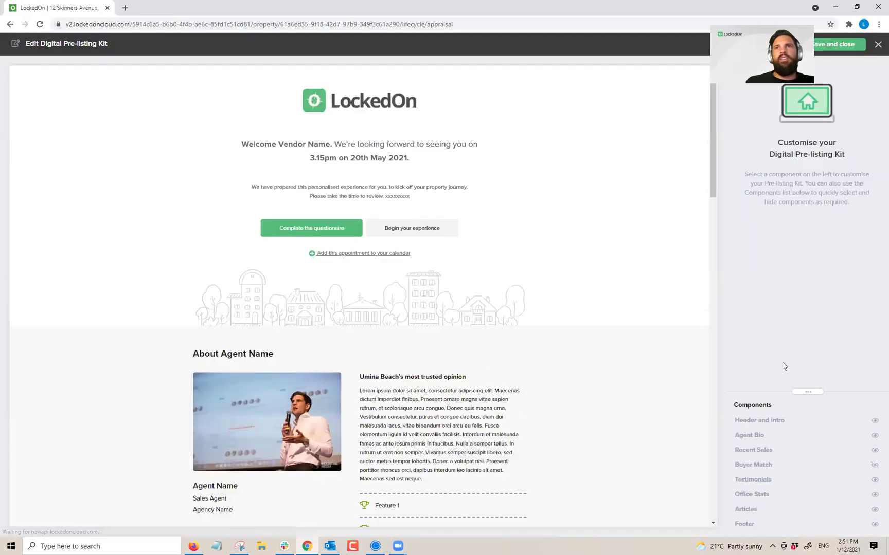
pyautogui.click(767, 301)
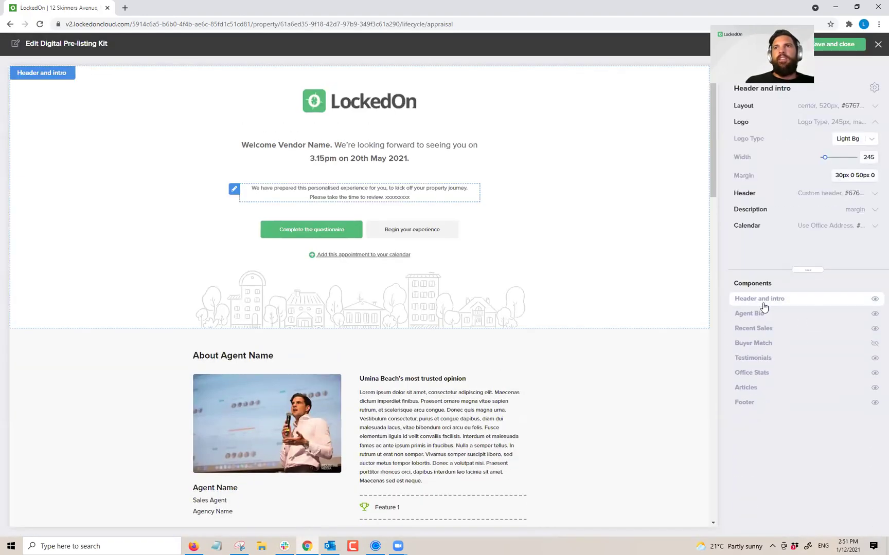
pyautogui.click(757, 313)
pyautogui.click(754, 328)
pyautogui.click(754, 343)
pyautogui.click(754, 357)
pyautogui.click(752, 372)
pyautogui.click(747, 387)
pyautogui.click(748, 402)
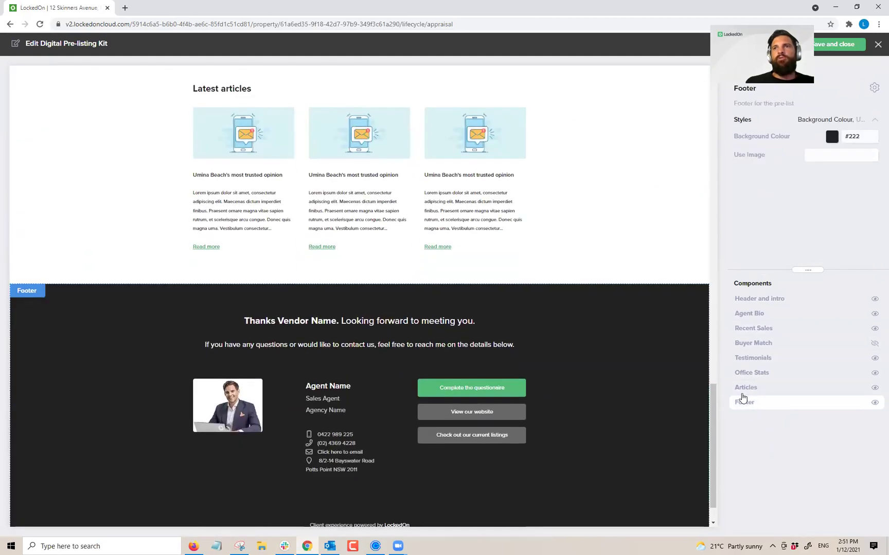
pyautogui.click(878, 46)
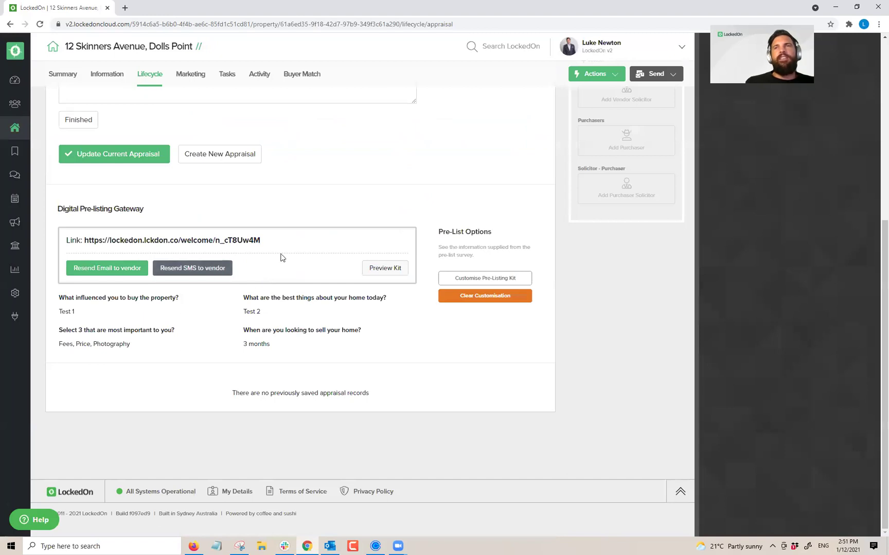
pyautogui.scroll(5, 313, 306)
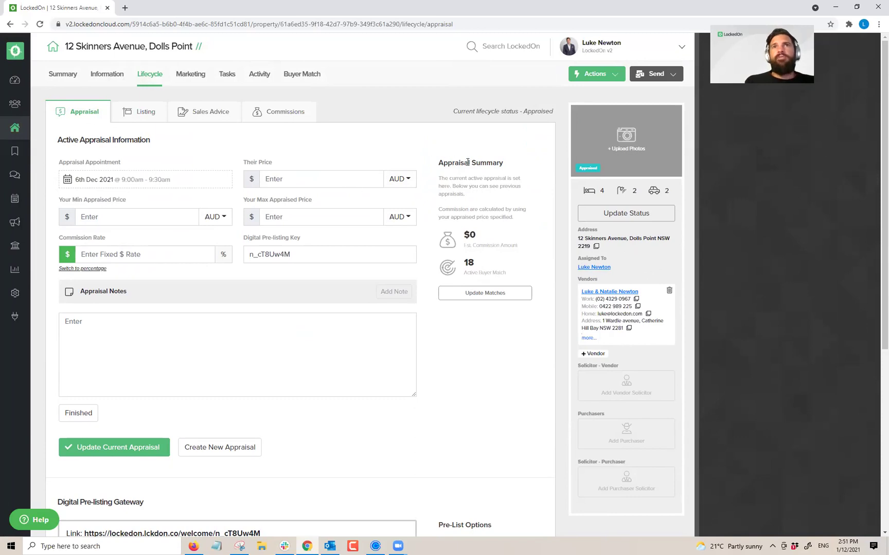
# Step: Filter the property's due tasks to show only 1. Potential Appraisals
pyautogui.click(225, 76)
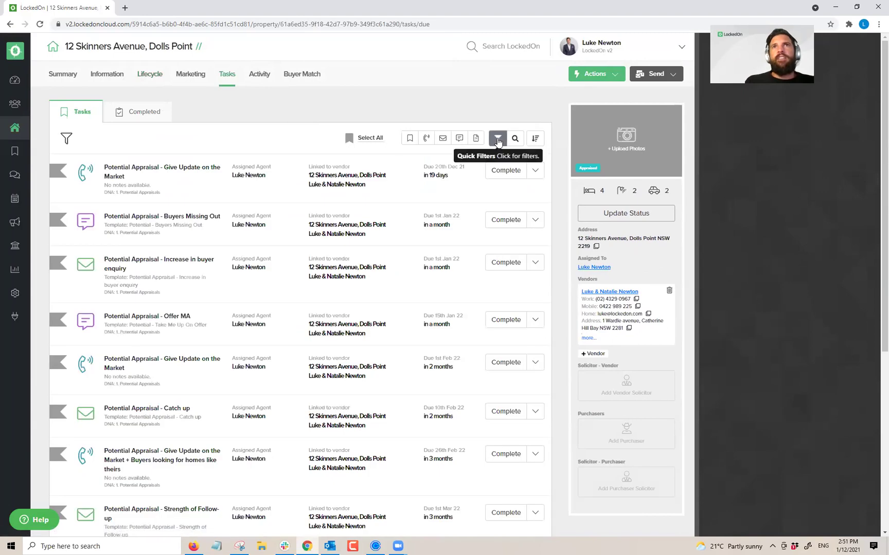
pyautogui.click(496, 138)
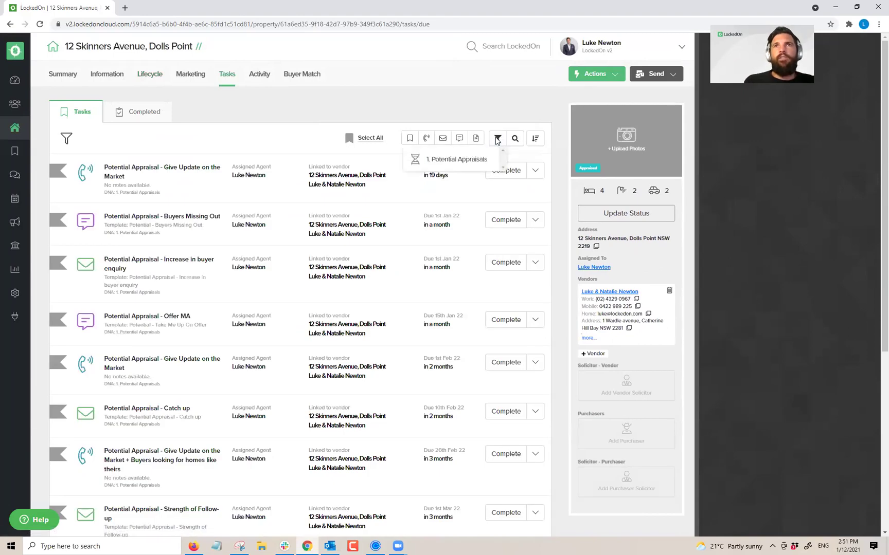
pyautogui.click(417, 160)
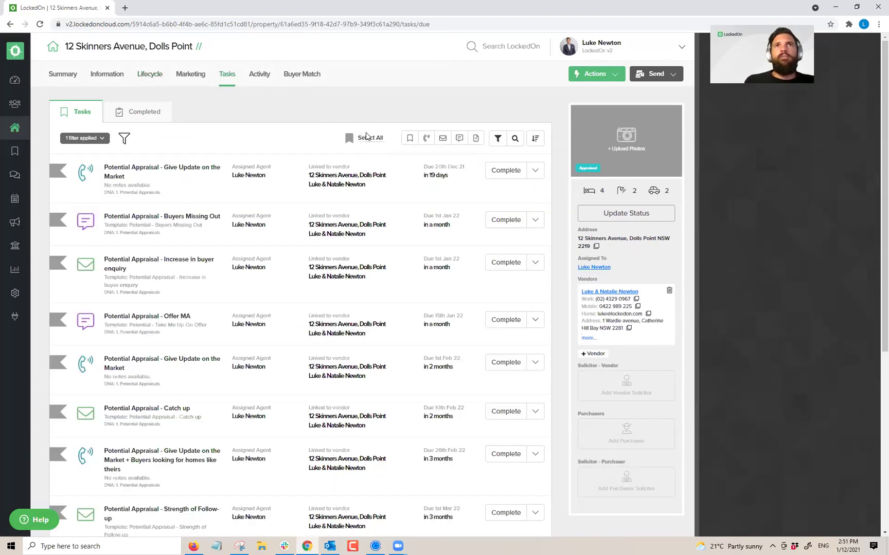
# Step: Delete all 11 filtered tasks, then clear all task filters
pyautogui.click(366, 140)
pyautogui.click(379, 140)
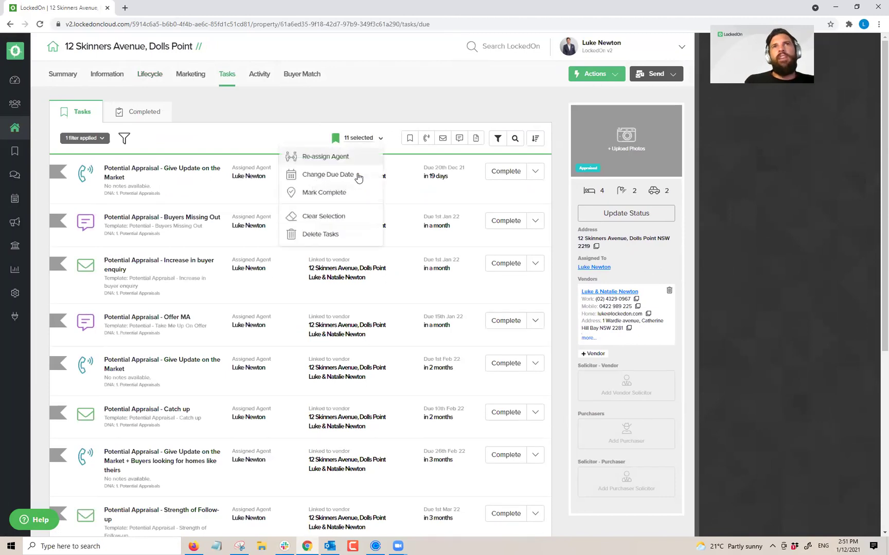
pyautogui.click(333, 237)
pyautogui.click(355, 187)
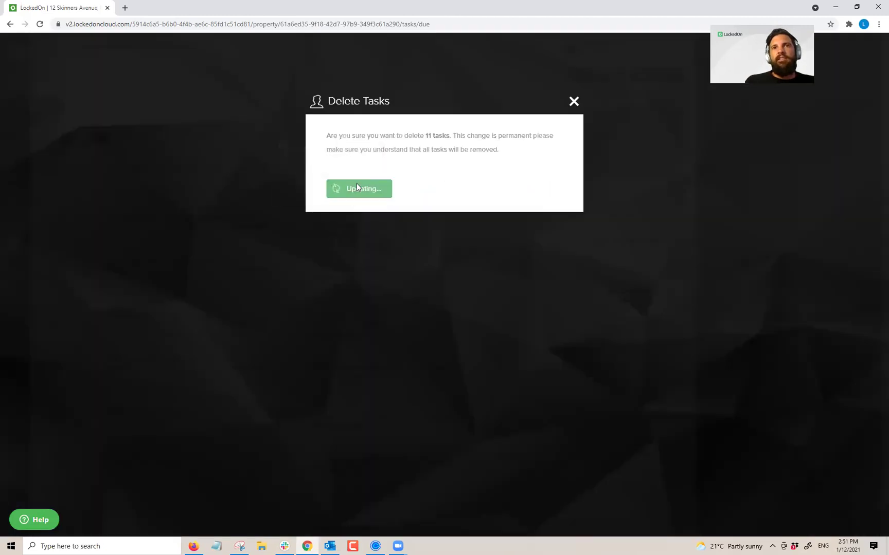
pyautogui.click(102, 139)
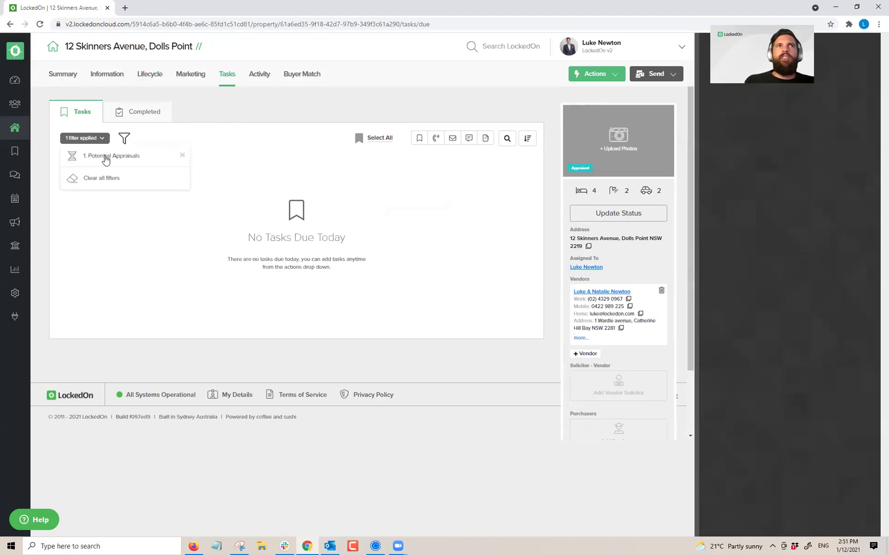
pyautogui.click(106, 178)
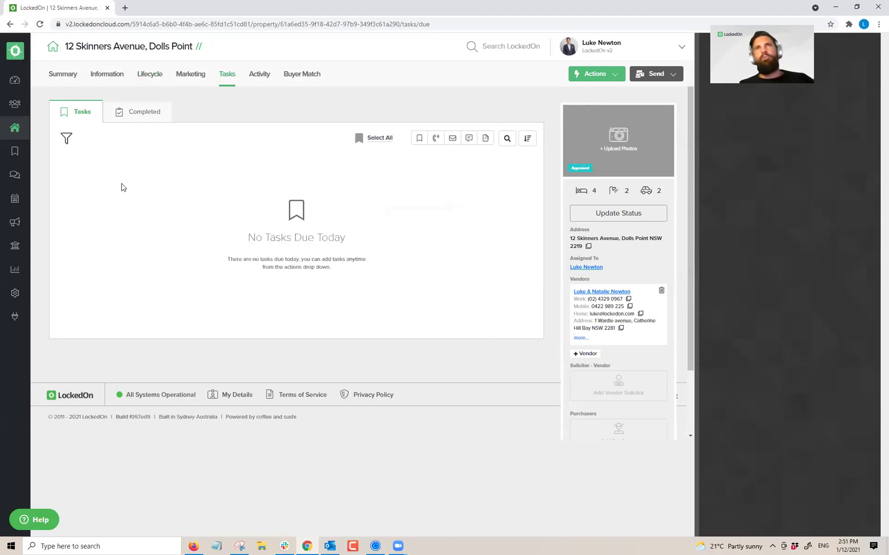
# Step: Apply the 2. Appraisal DNA plan to the property from its Actions list
pyautogui.click(600, 80)
pyautogui.click(598, 307)
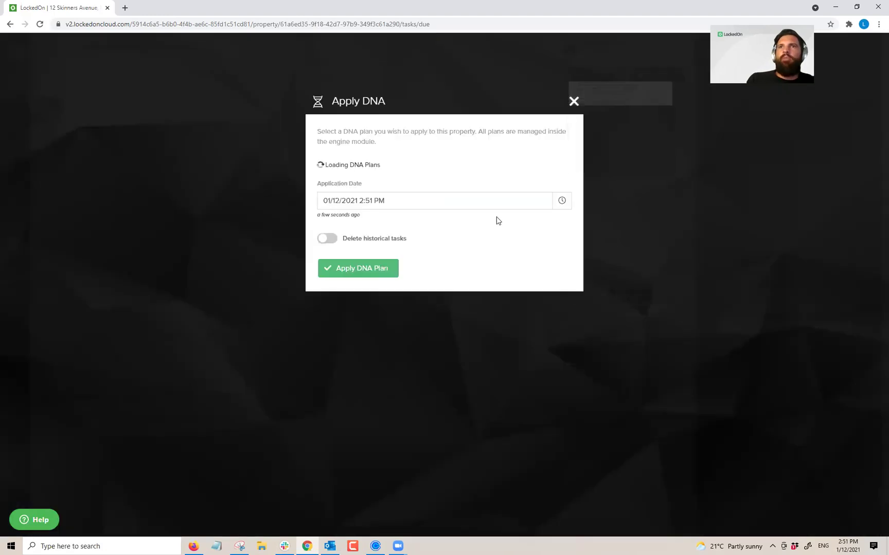
pyautogui.click(417, 182)
pyautogui.click(341, 220)
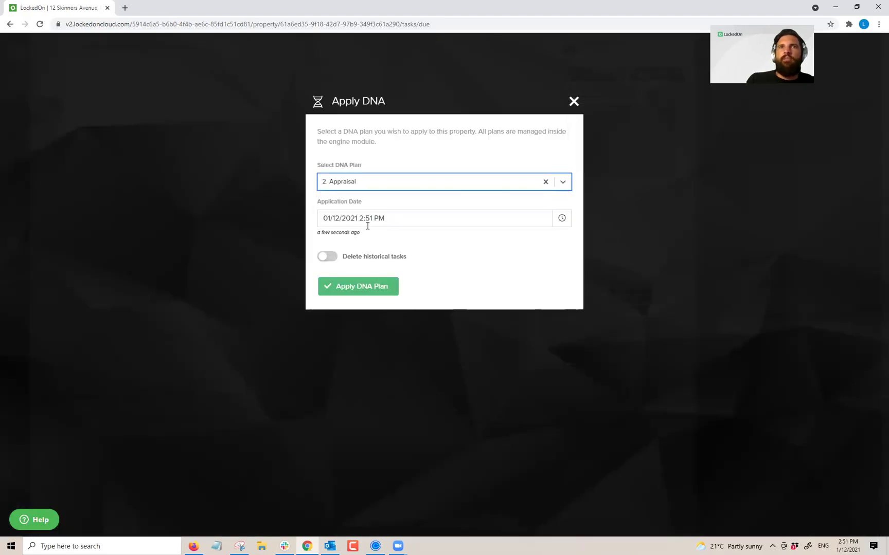
pyautogui.click(367, 291)
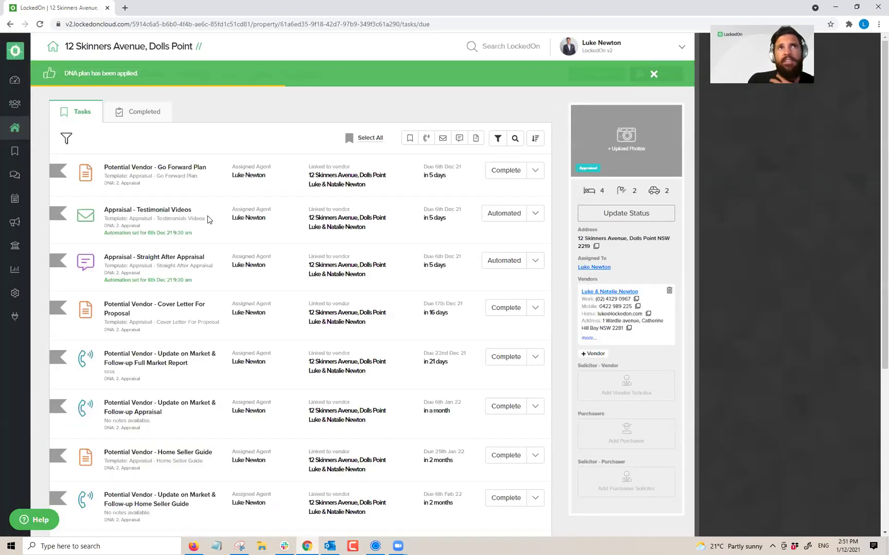
# Step: Review the new Straight After Appraisal and Testimonial Videos tasks in the task list
pyautogui.click(198, 76)
pyautogui.click(229, 75)
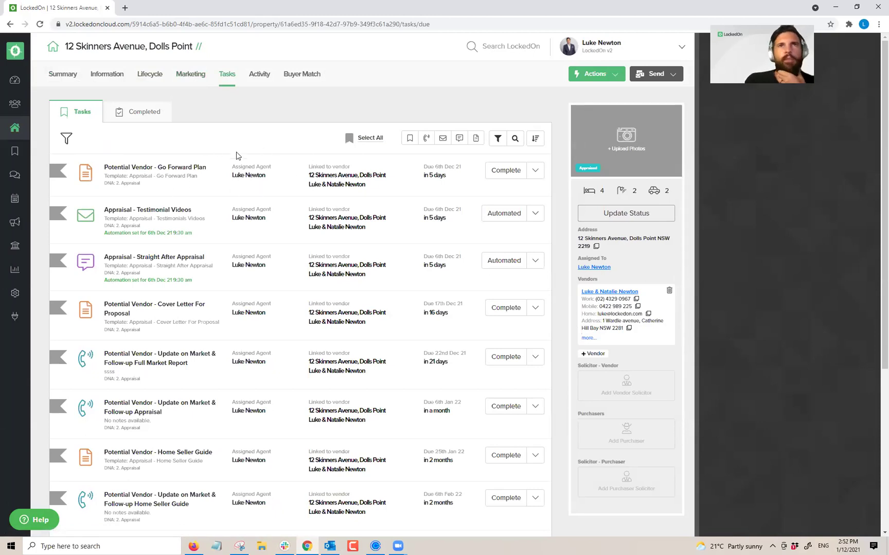
pyautogui.moveTo(195, 282); pyautogui.dragTo(103, 255)
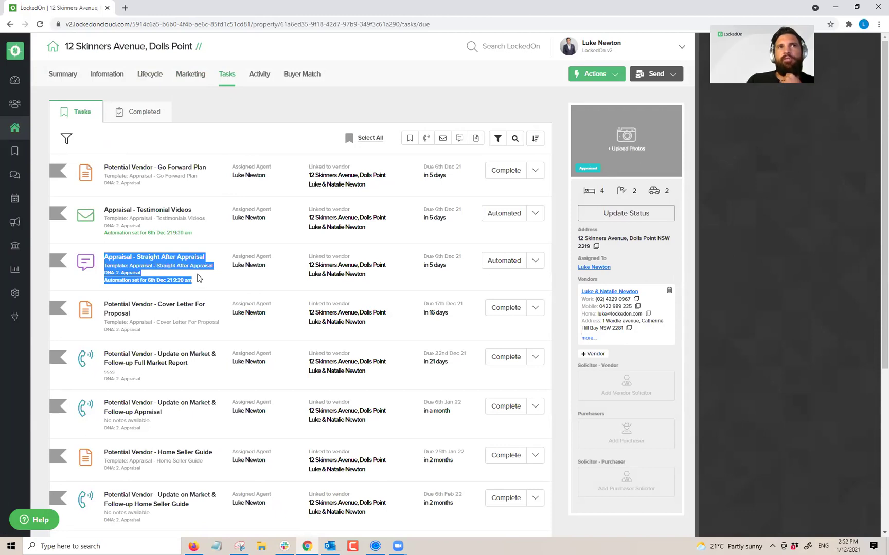
pyautogui.moveTo(203, 239); pyautogui.dragTo(177, 202)
pyautogui.click(230, 144)
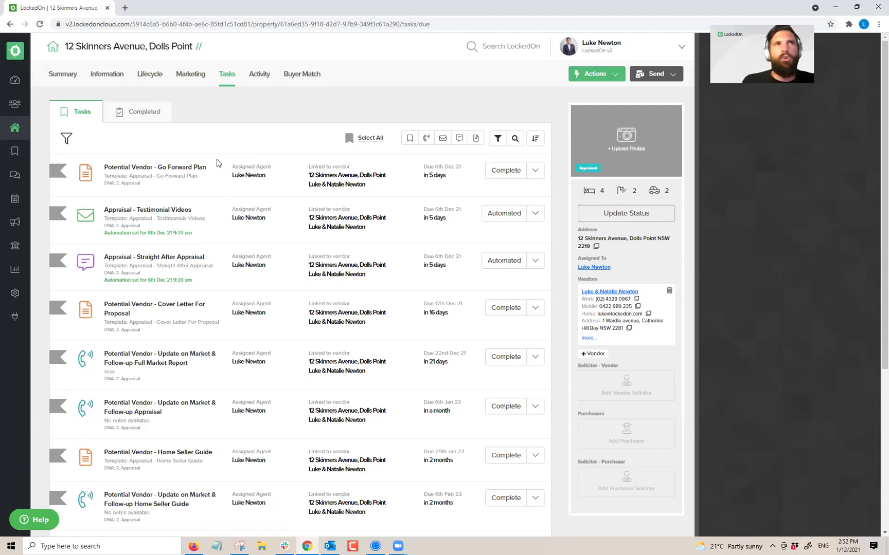
# Step: Open the 2. Appraisal DNA plan for editing from the Engine Room
pyautogui.click(15, 293)
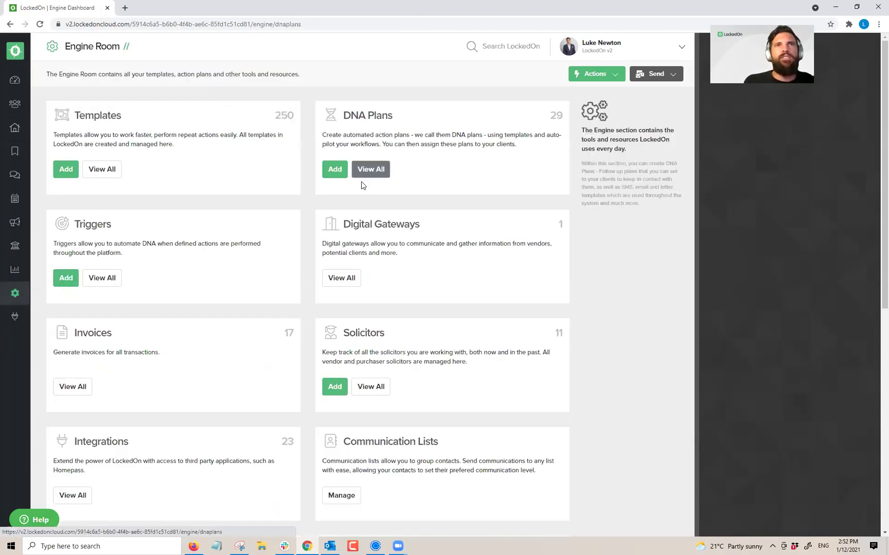
pyautogui.click(364, 173)
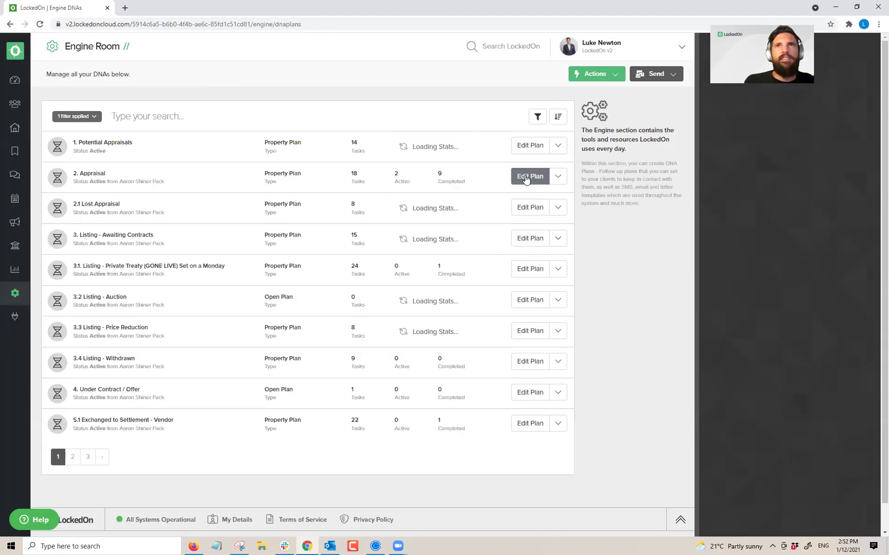
pyautogui.click(526, 176)
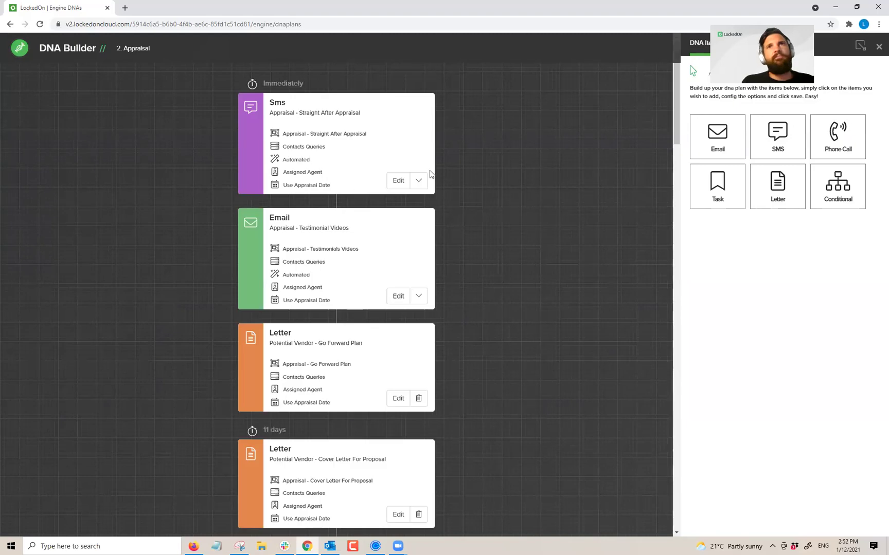
# Step: Check the Straight After Appraisal SMS step's automatic sending, save it, and close the builder
pyautogui.click(398, 180)
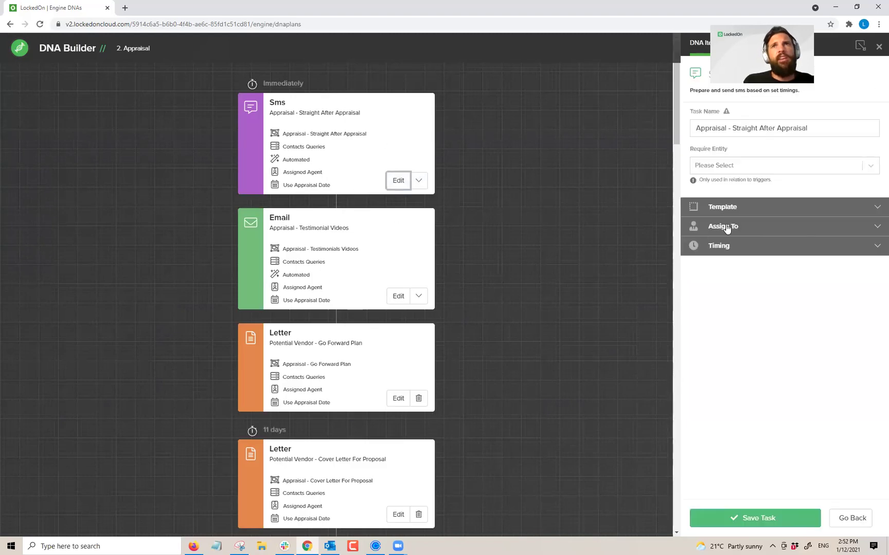
pyautogui.click(739, 208)
pyautogui.click(833, 243)
pyautogui.click(834, 243)
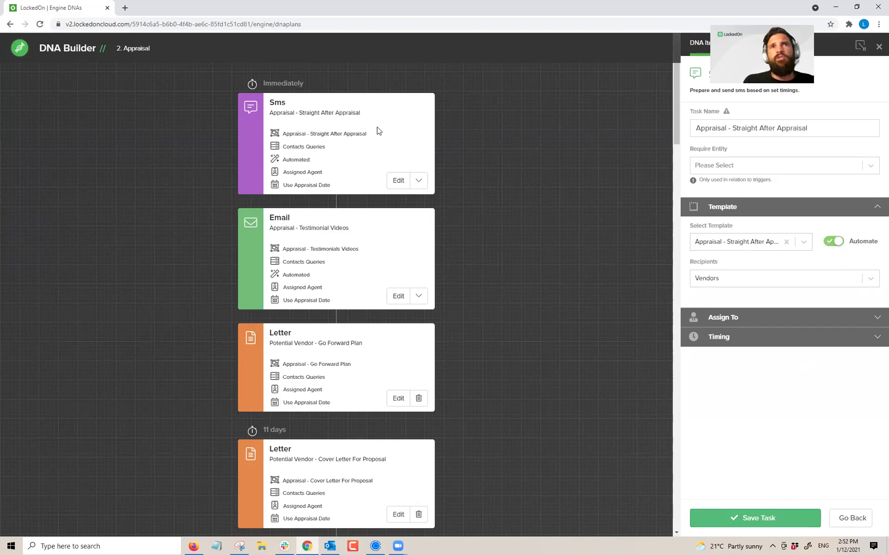
pyautogui.click(728, 519)
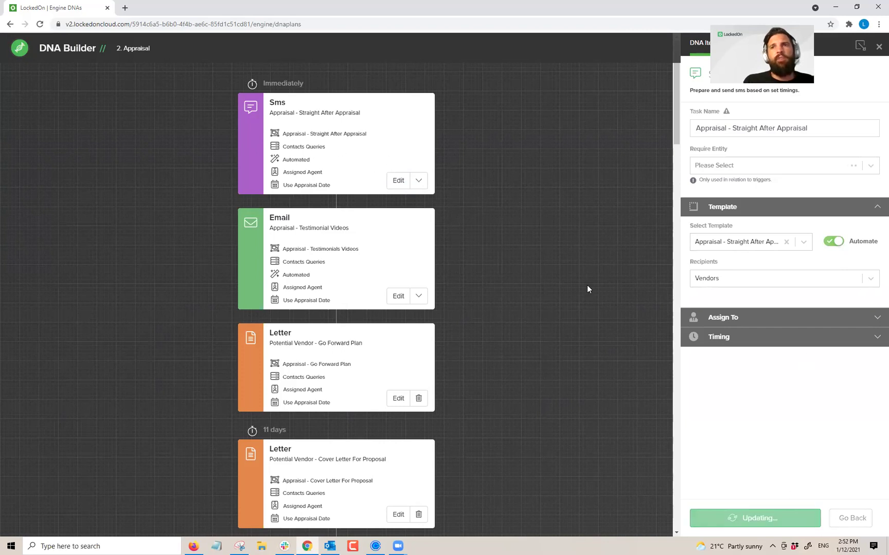
pyautogui.click(877, 48)
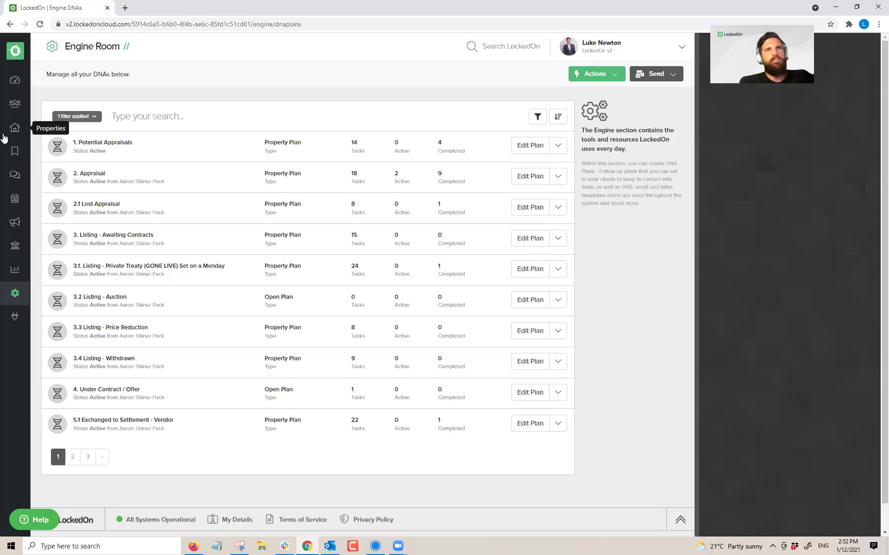
pyautogui.click(131, 117)
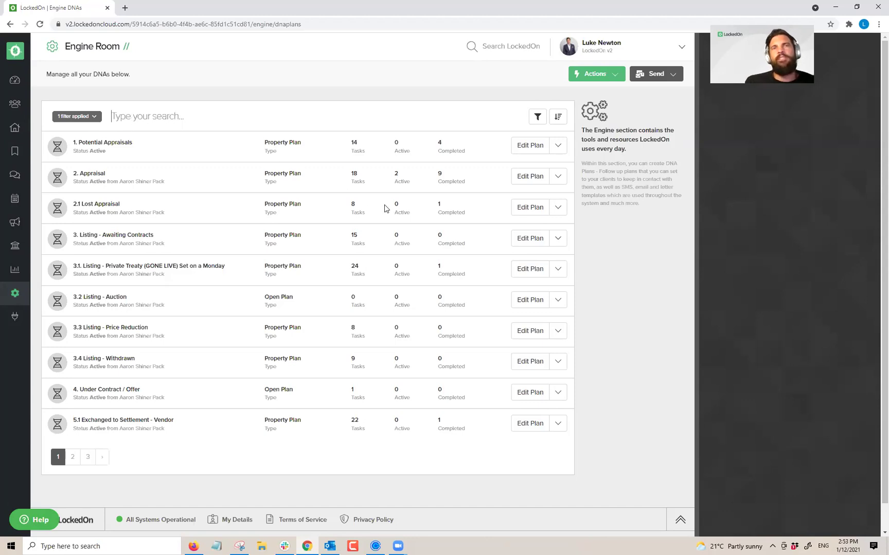
pyautogui.click(14, 152)
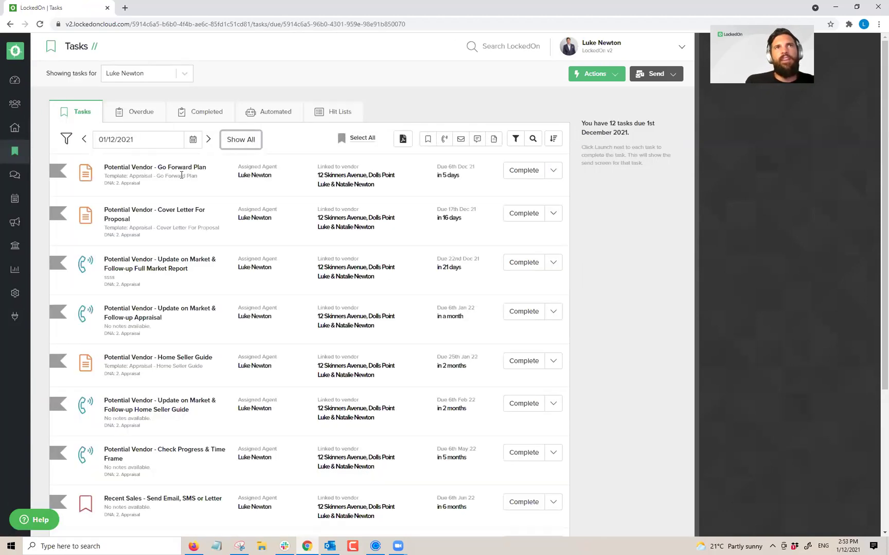
pyautogui.scroll(-5, 170, 231)
pyautogui.scroll(5, 338, 217)
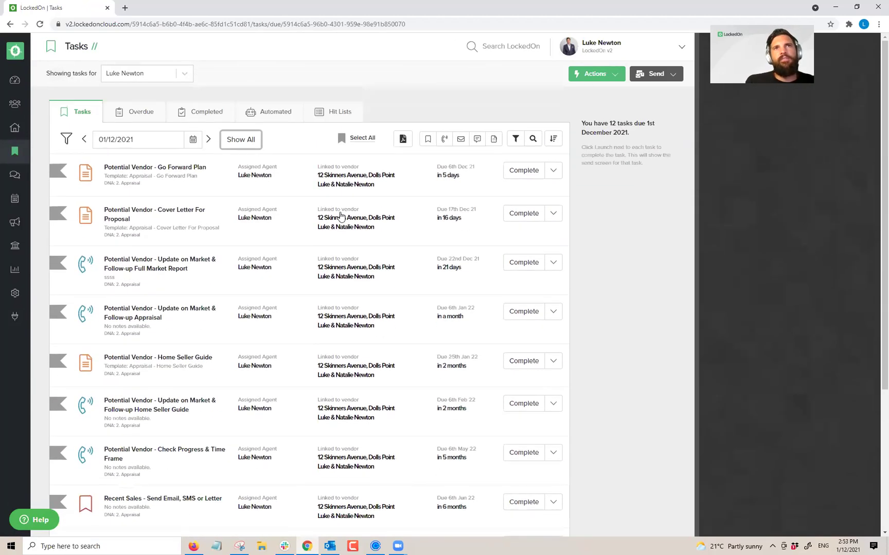
pyautogui.click(343, 176)
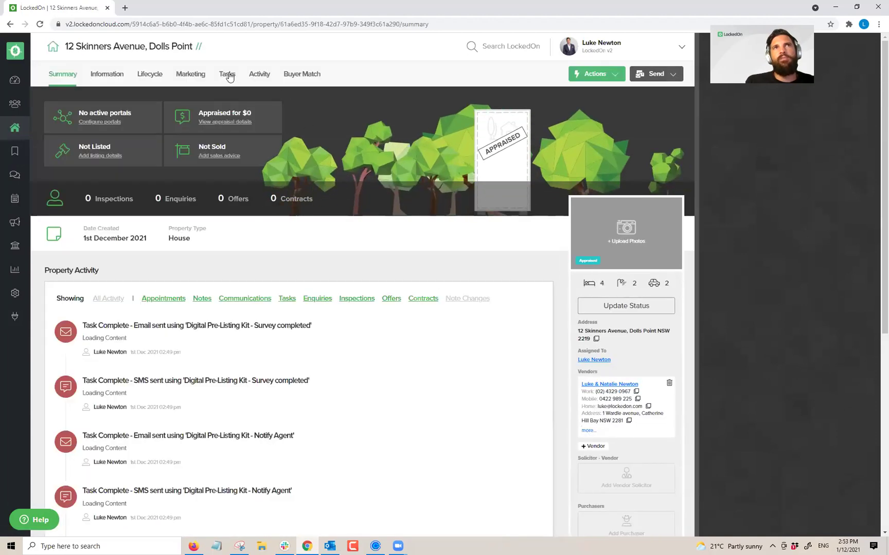
pyautogui.click(227, 75)
pyautogui.scroll(-5, 180, 257)
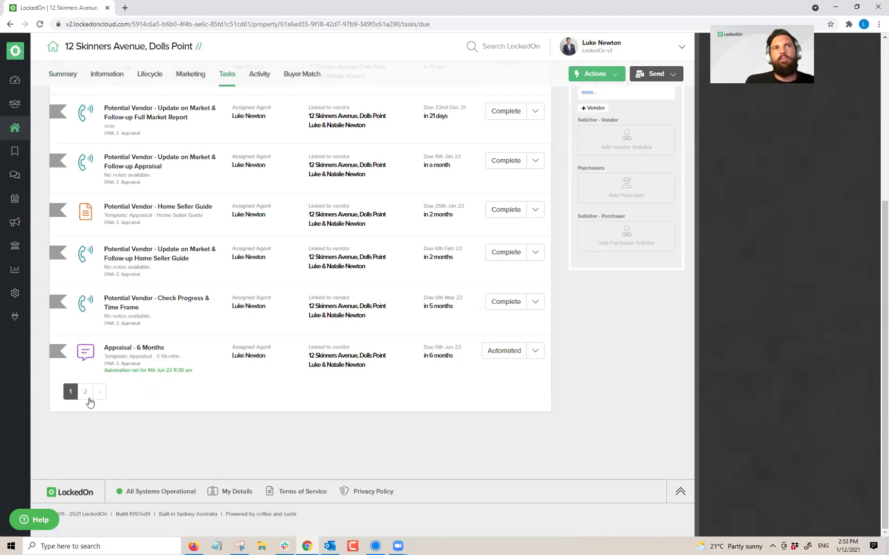
pyautogui.click(88, 392)
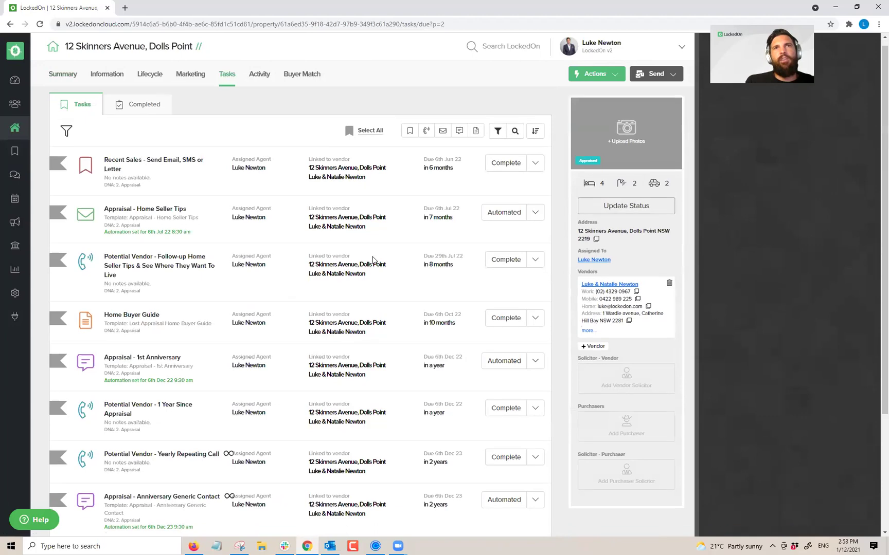
pyautogui.scroll(-5, 281, 296)
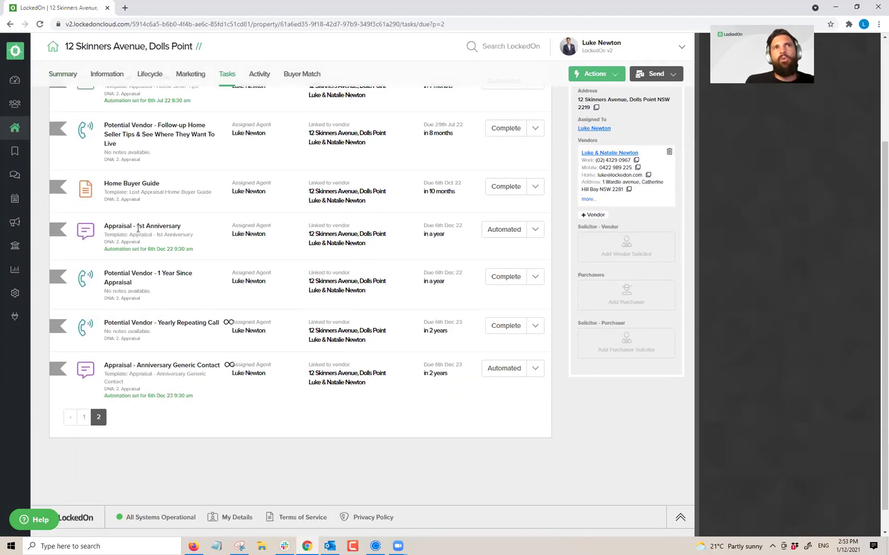
pyautogui.click(488, 235)
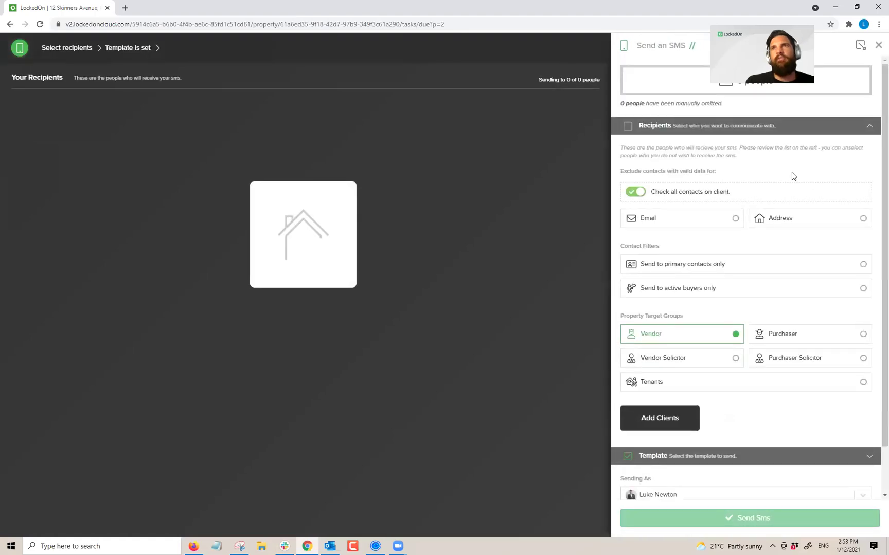
pyautogui.click(846, 198)
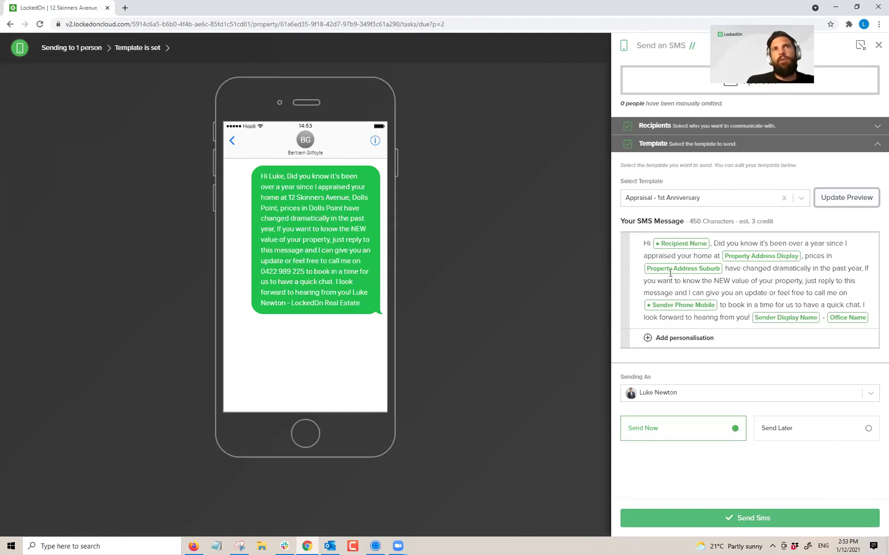
pyautogui.click(455, 256)
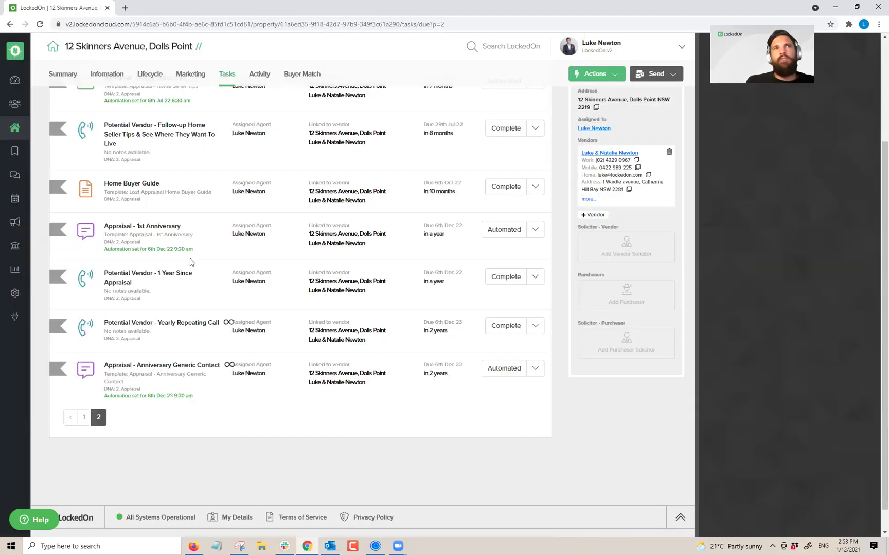
pyautogui.tripleClick(229, 366)
pyautogui.click(233, 389)
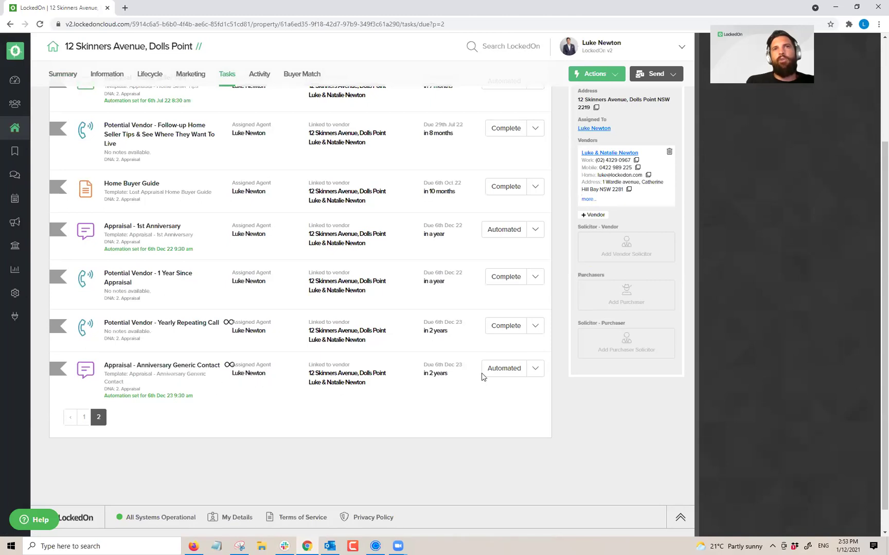
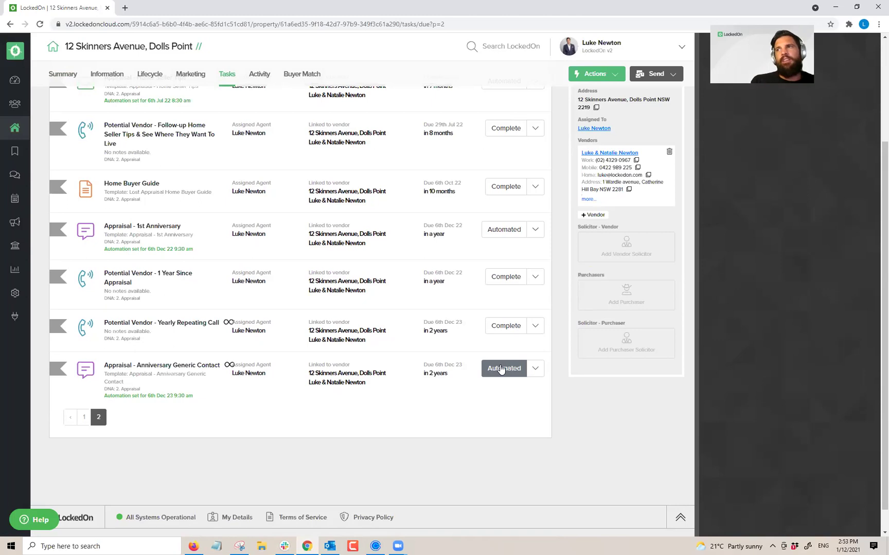
# Step: Preview the anniversary contact task's SMS, noting its 0 Years value, then close it
pyautogui.click(501, 369)
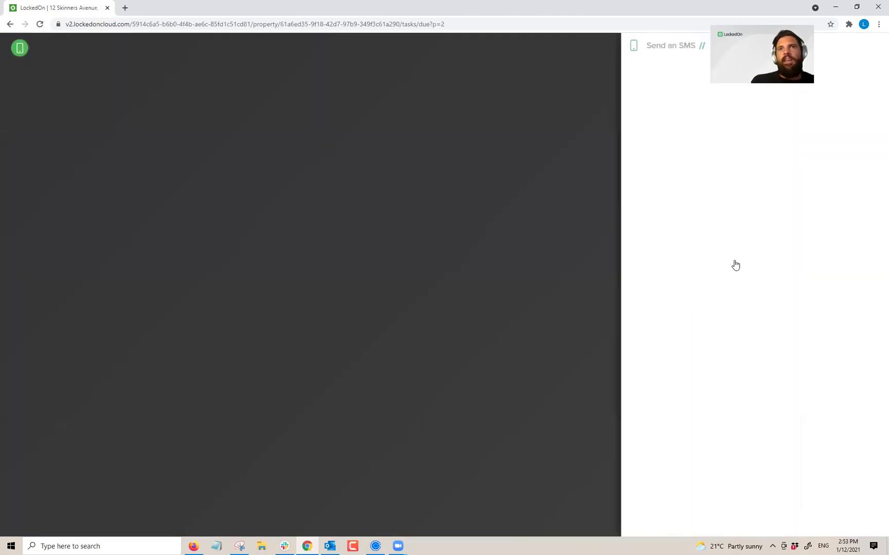
pyautogui.click(828, 198)
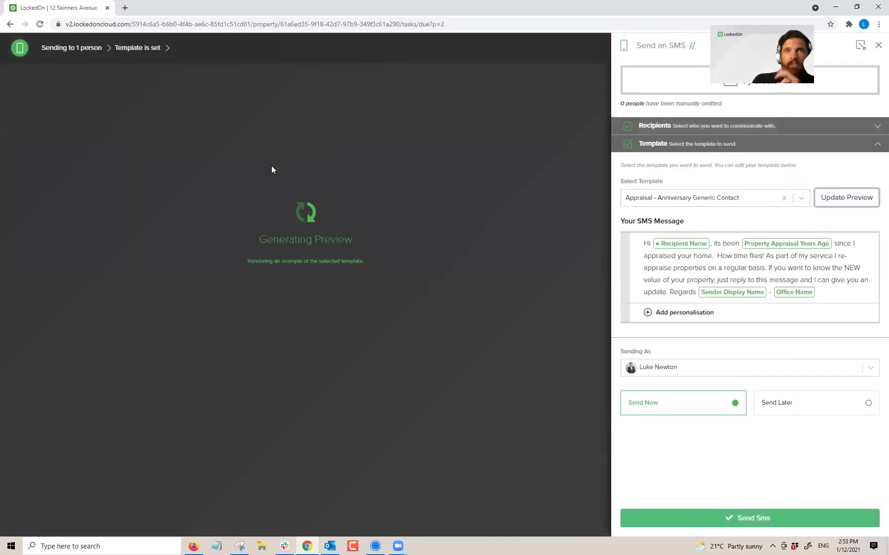
pyautogui.moveTo(312, 176); pyautogui.dragTo(327, 180)
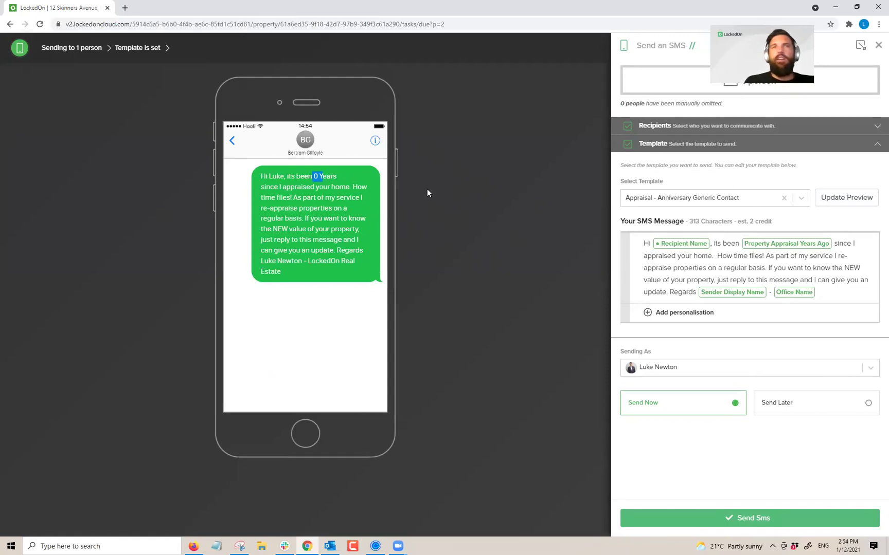
pyautogui.click(383, 324)
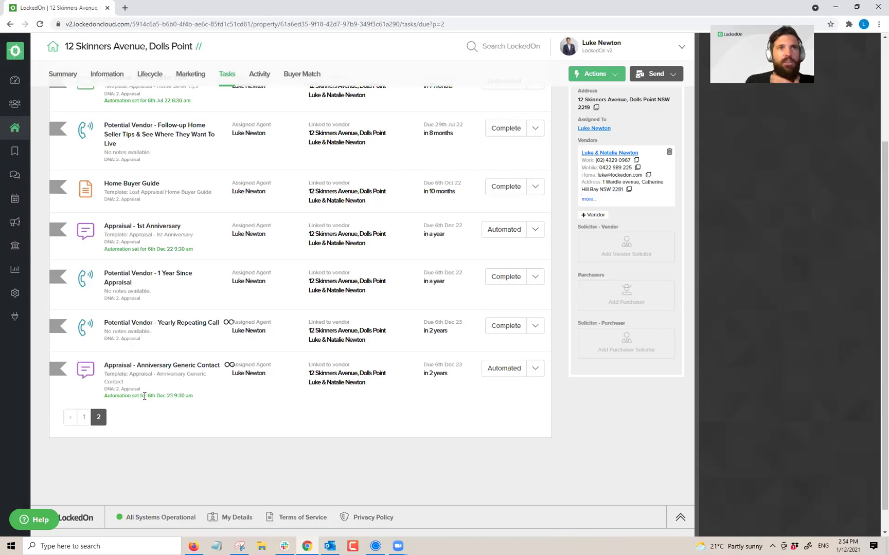
pyautogui.scroll(3, 229, 400)
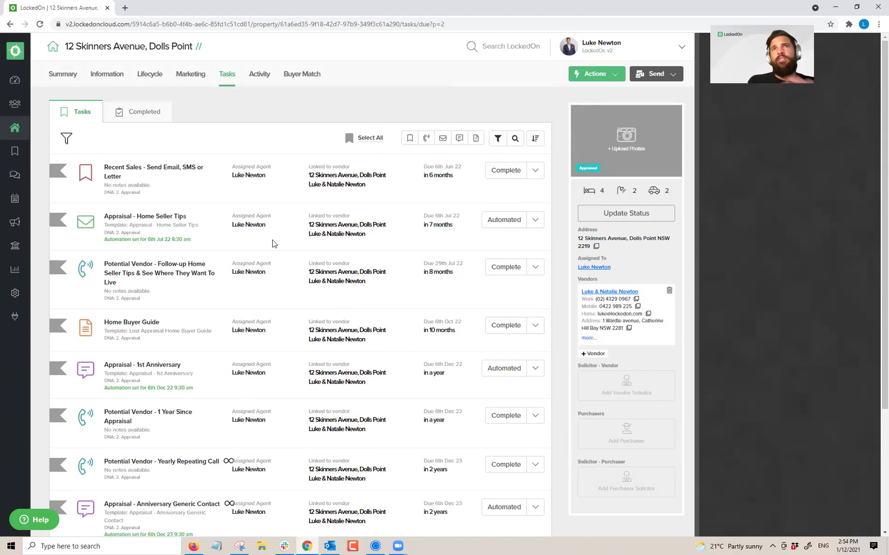
pyautogui.scroll(-3, 202, 290)
pyautogui.scroll(1, 360, 265)
pyautogui.scroll(-2, 394, 309)
pyautogui.scroll(3, 391, 334)
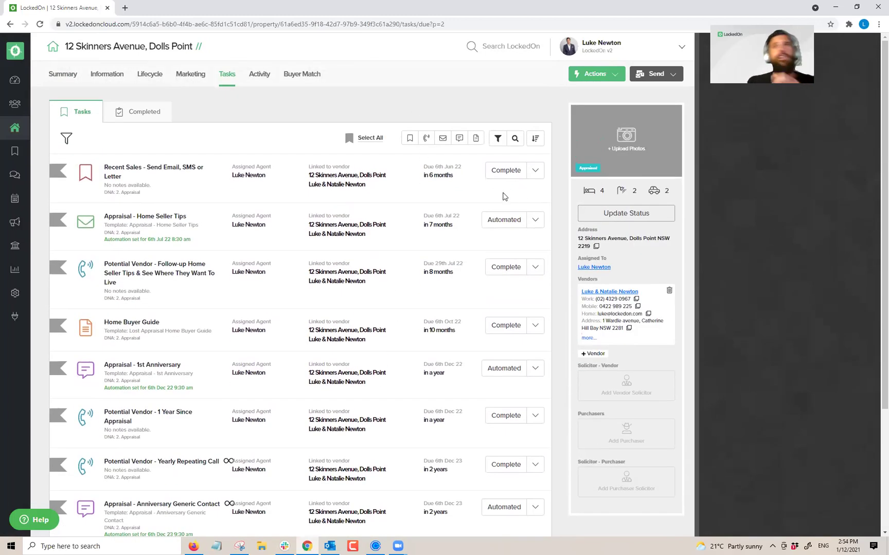
pyautogui.click(617, 214)
pyautogui.click(363, 205)
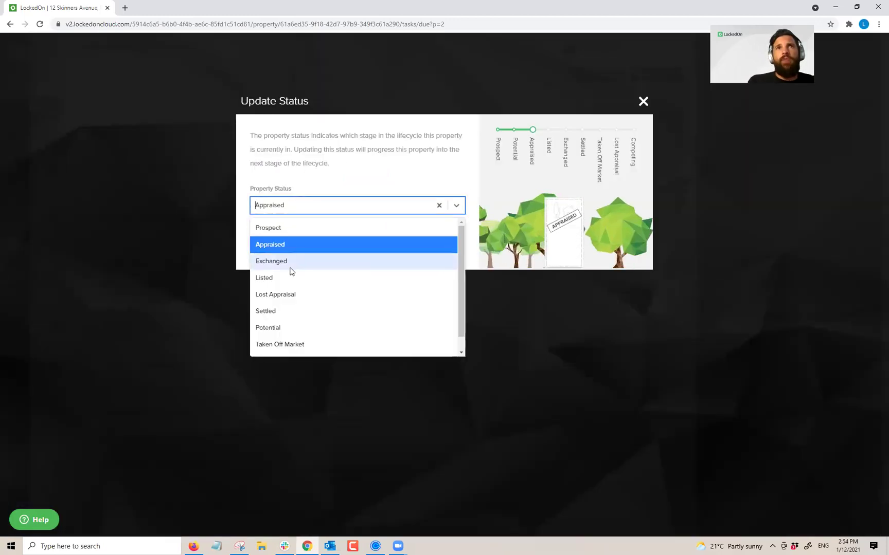
pyautogui.click(352, 173)
pyautogui.click(642, 100)
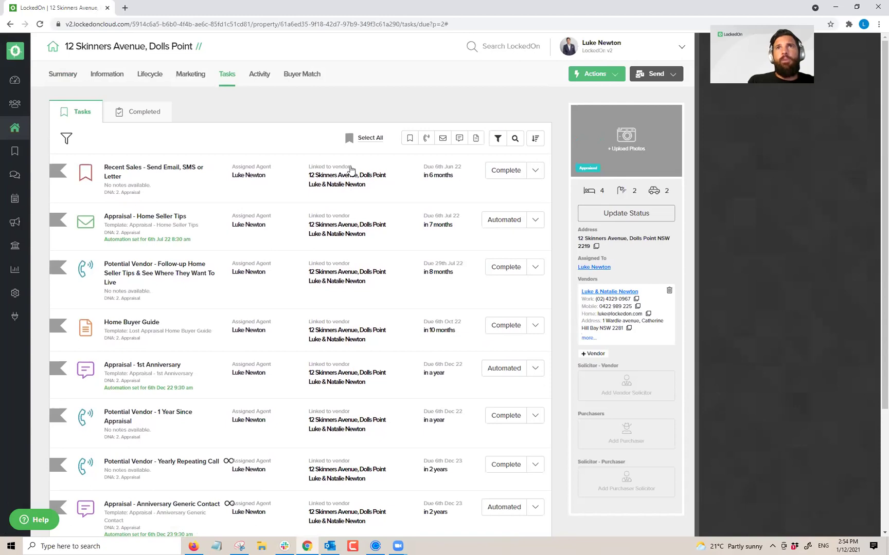
pyautogui.click(377, 139)
pyautogui.click(379, 138)
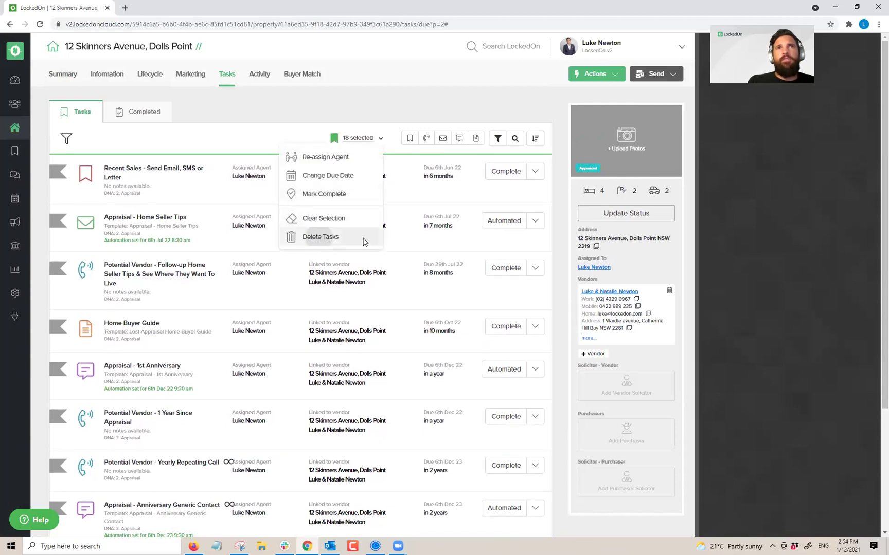
pyautogui.click(363, 241)
pyautogui.click(352, 192)
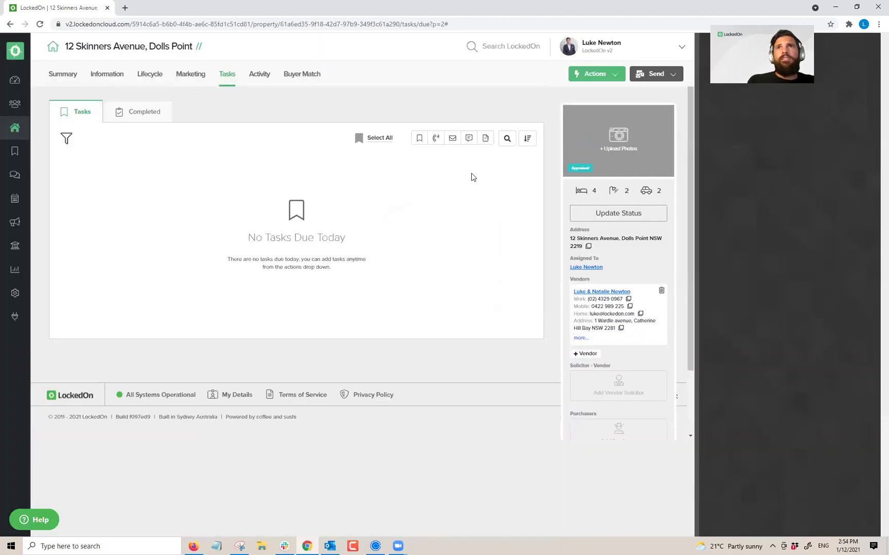
# Step: Recheck that the status stays Appraised, then return to the Properties list
pyautogui.click(617, 213)
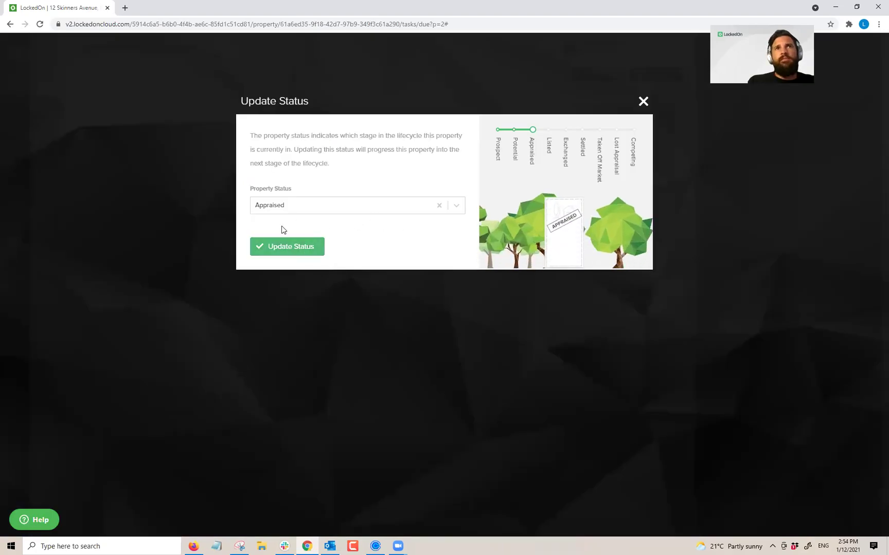
pyautogui.click(267, 211)
pyautogui.click(329, 163)
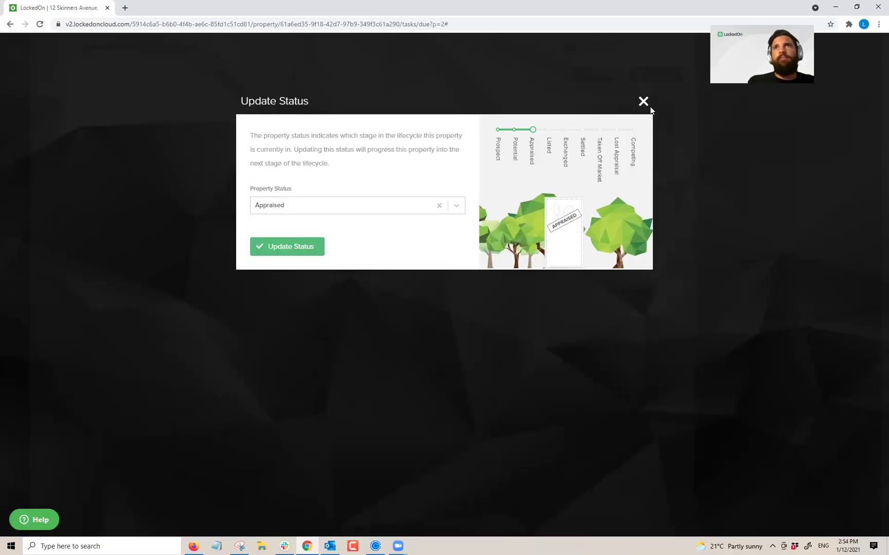
pyautogui.click(644, 101)
pyautogui.click(15, 128)
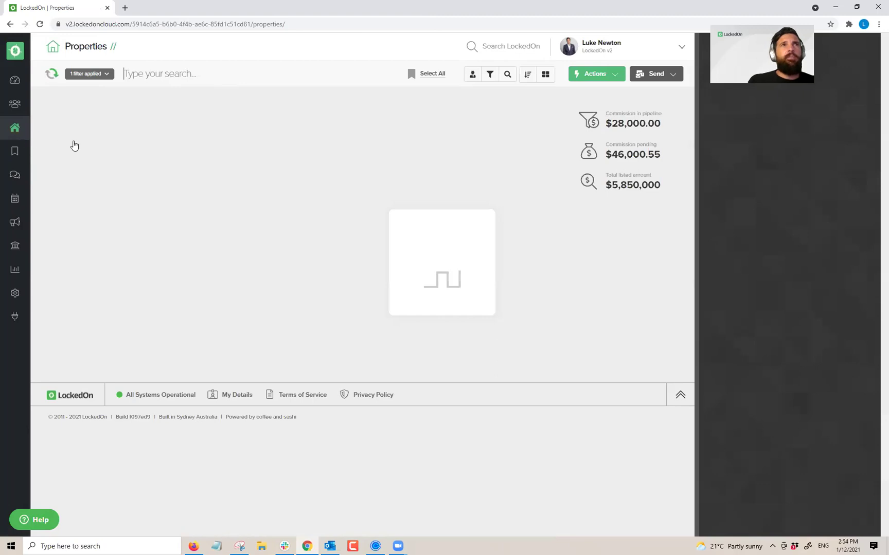
pyautogui.click(110, 150)
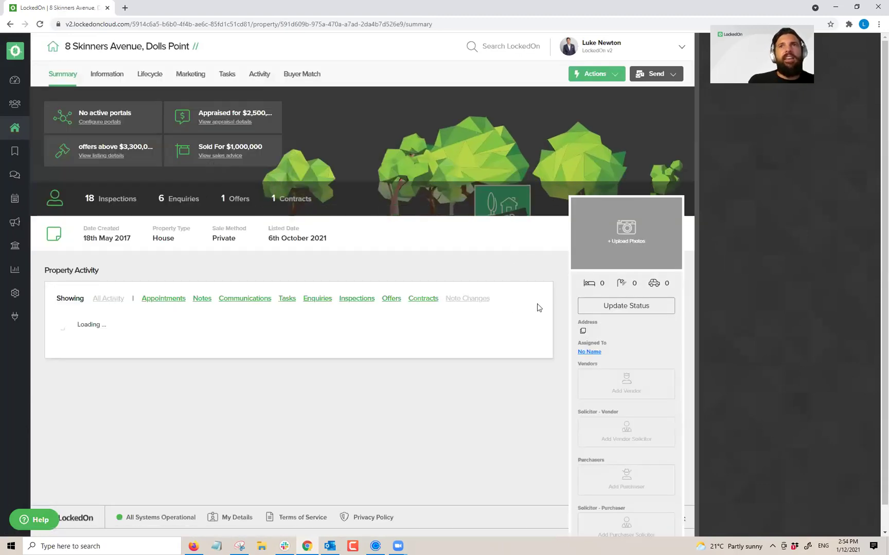
pyautogui.click(138, 76)
pyautogui.click(99, 79)
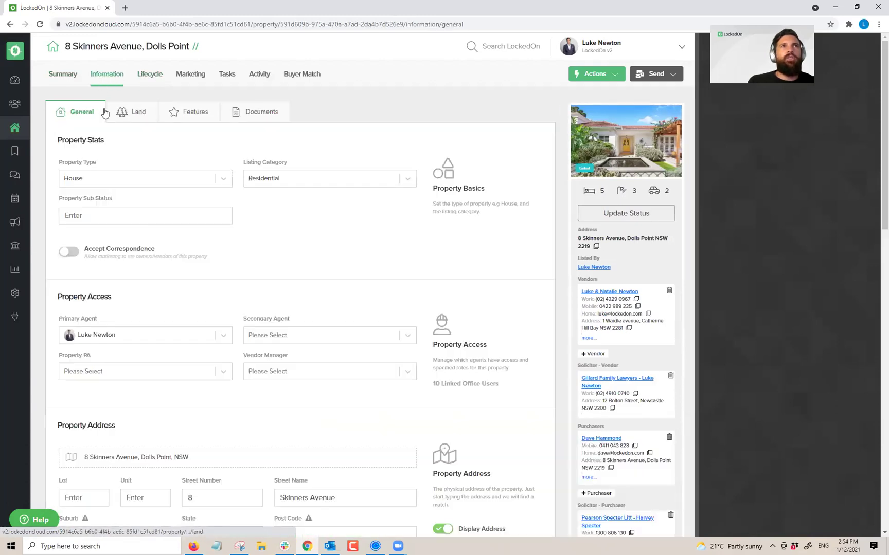
pyautogui.click(131, 118)
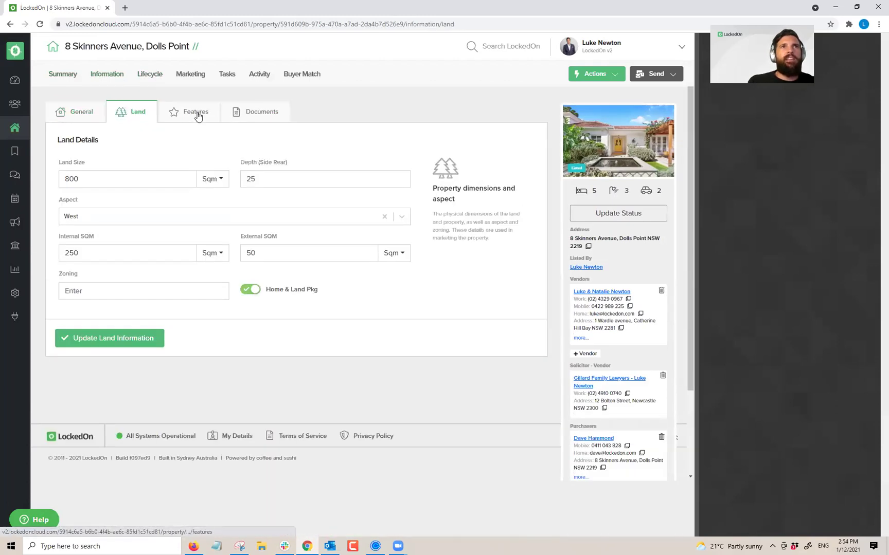
pyautogui.click(197, 114)
pyautogui.click(241, 113)
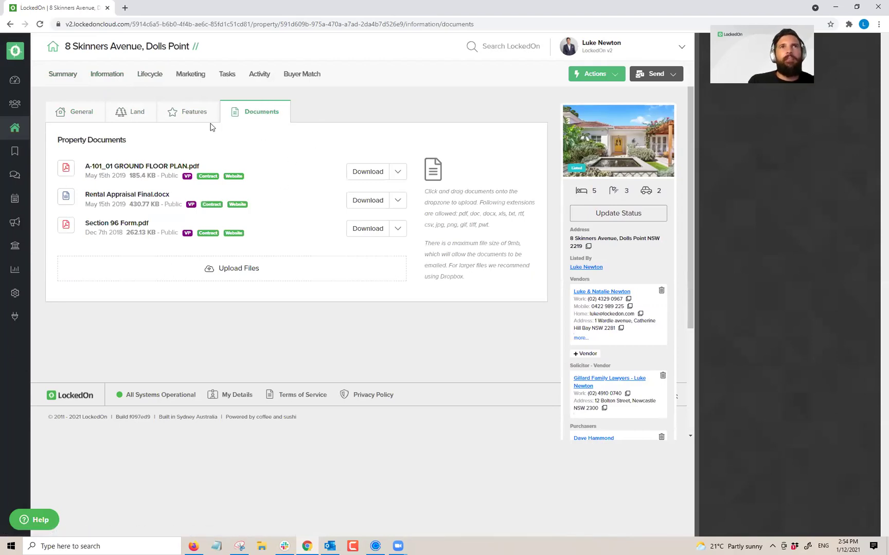
# Step: Review the property's lifecycle appraisal and listing details
pyautogui.click(147, 78)
pyautogui.click(127, 114)
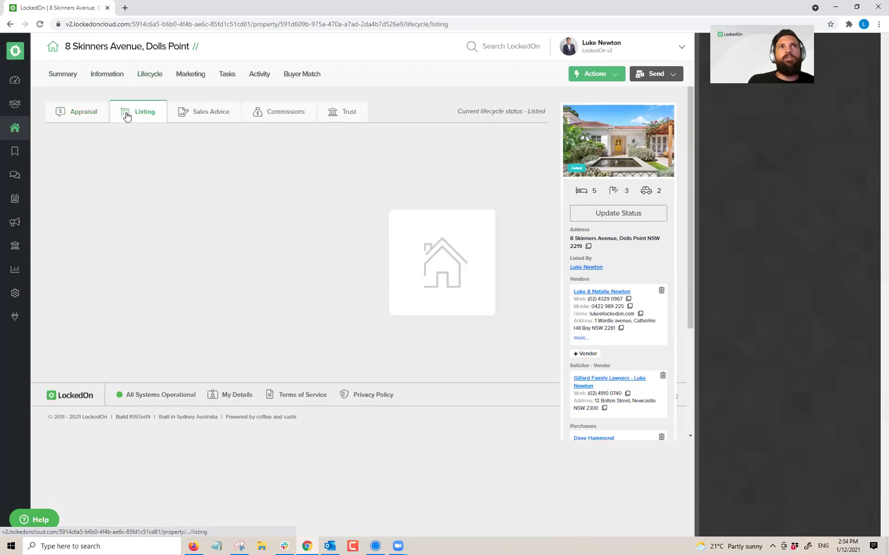
pyautogui.scroll(-4, 265, 248)
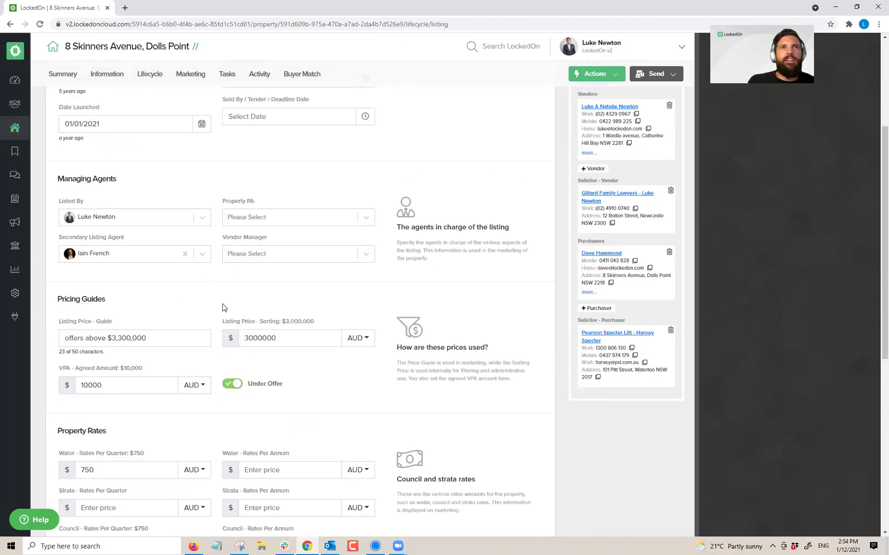
pyautogui.scroll(-3, 222, 308)
pyautogui.scroll(-4, 208, 308)
pyautogui.scroll(10, 131, 264)
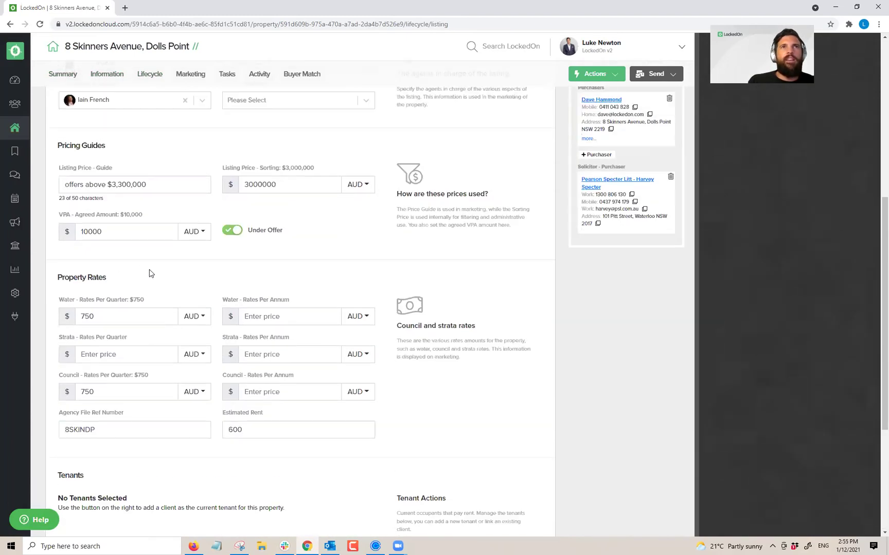
# Step: Look over marketing images, inspection times and portals, then show the empty task list
pyautogui.click(189, 75)
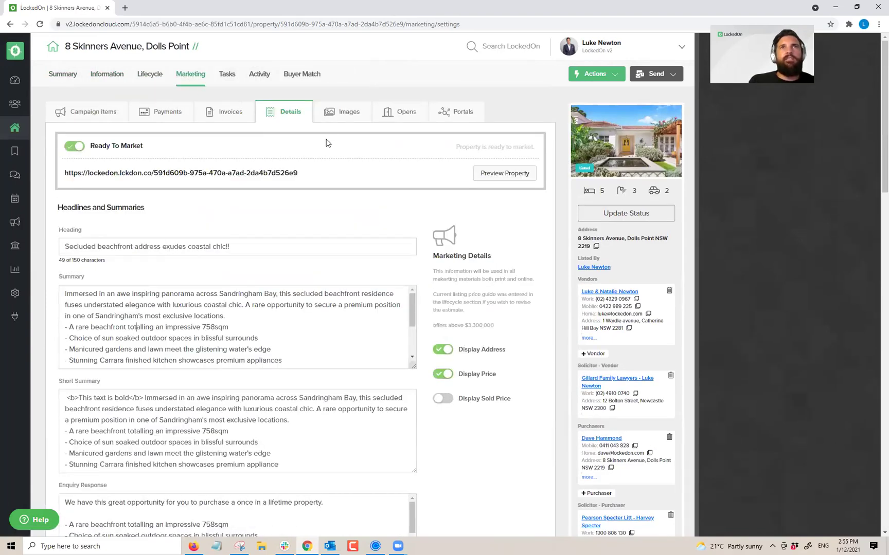
pyautogui.click(341, 114)
pyautogui.click(402, 115)
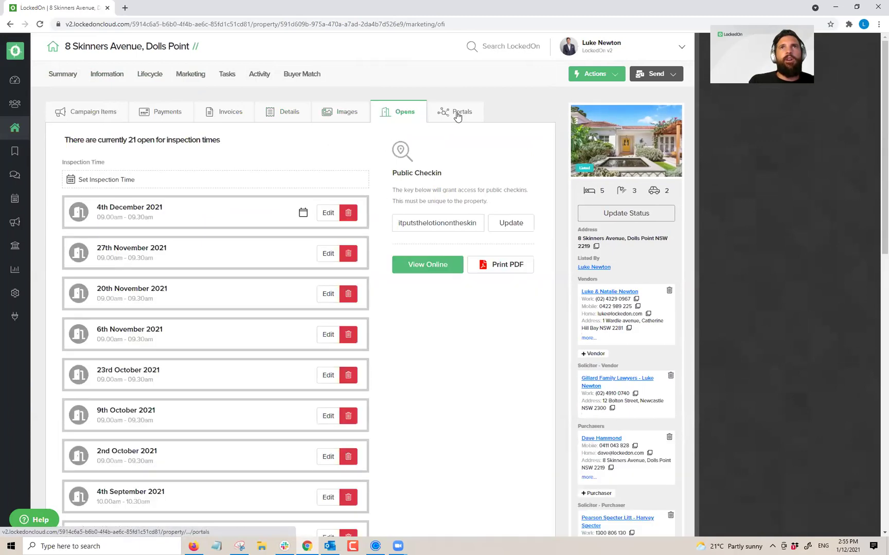
pyautogui.click(457, 114)
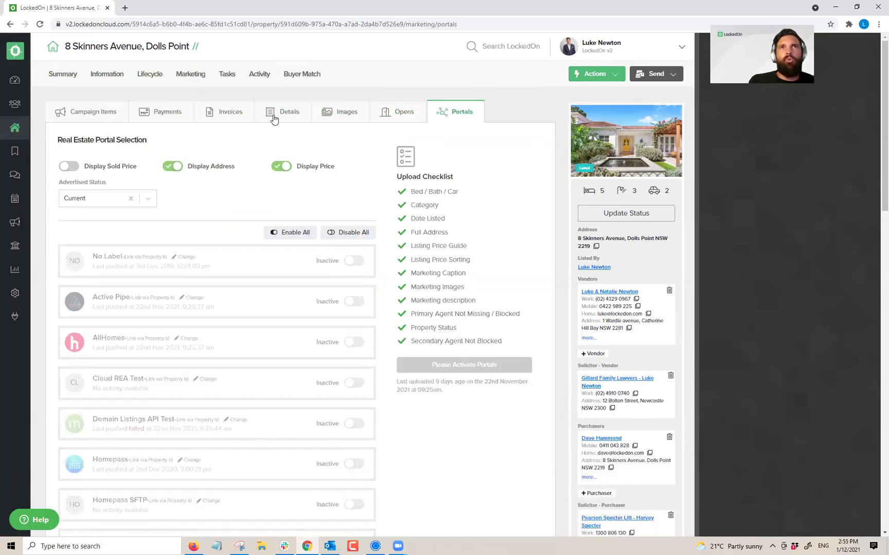
pyautogui.click(154, 76)
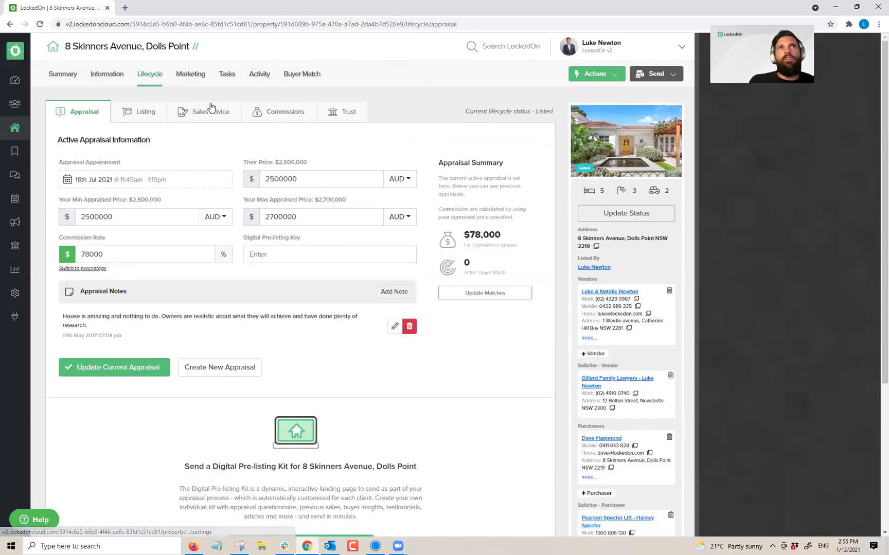
pyautogui.click(227, 74)
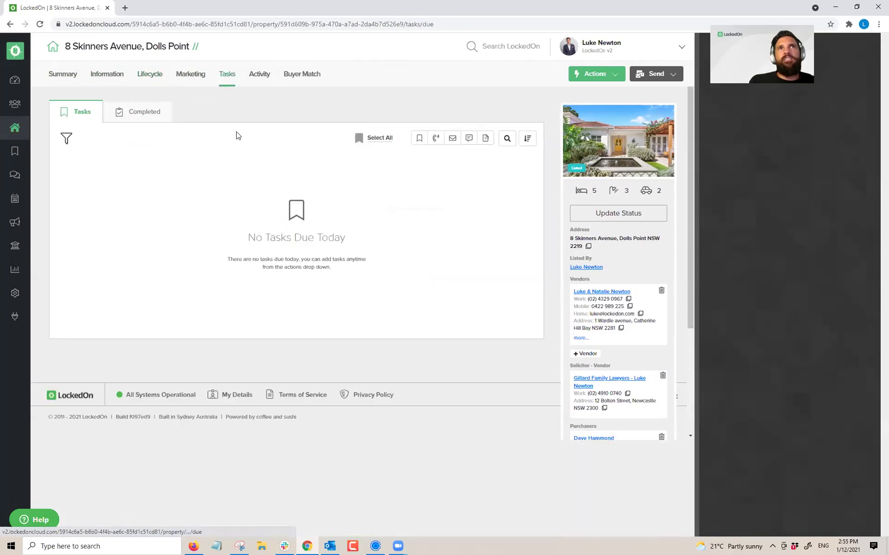
pyautogui.click(594, 76)
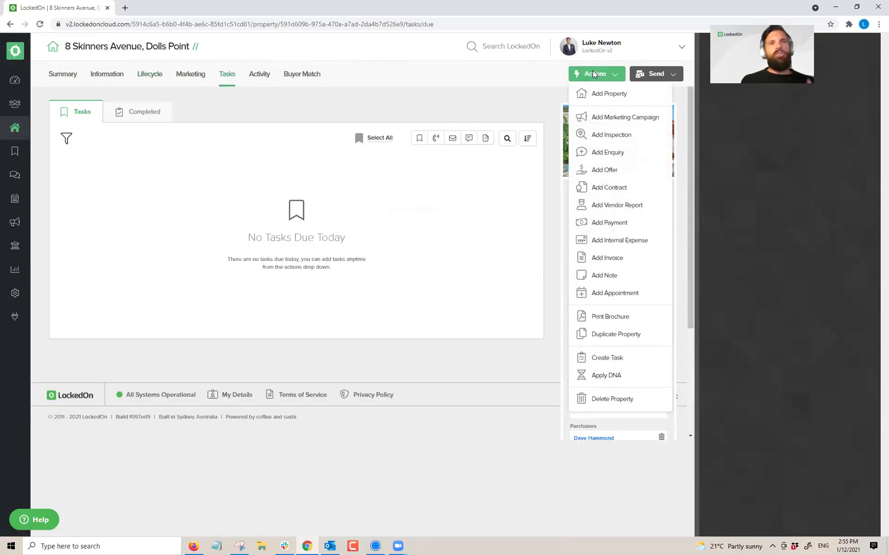
pyautogui.click(606, 375)
pyautogui.click(341, 188)
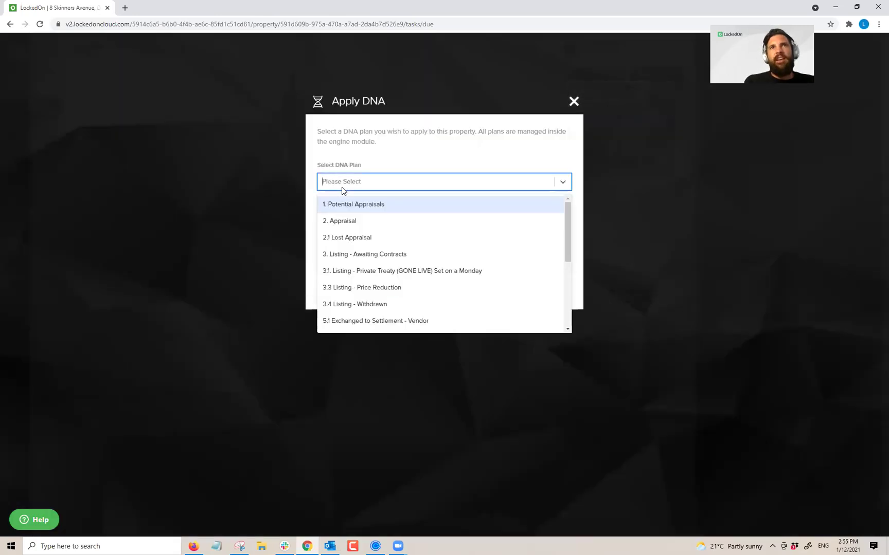
pyautogui.click(353, 256)
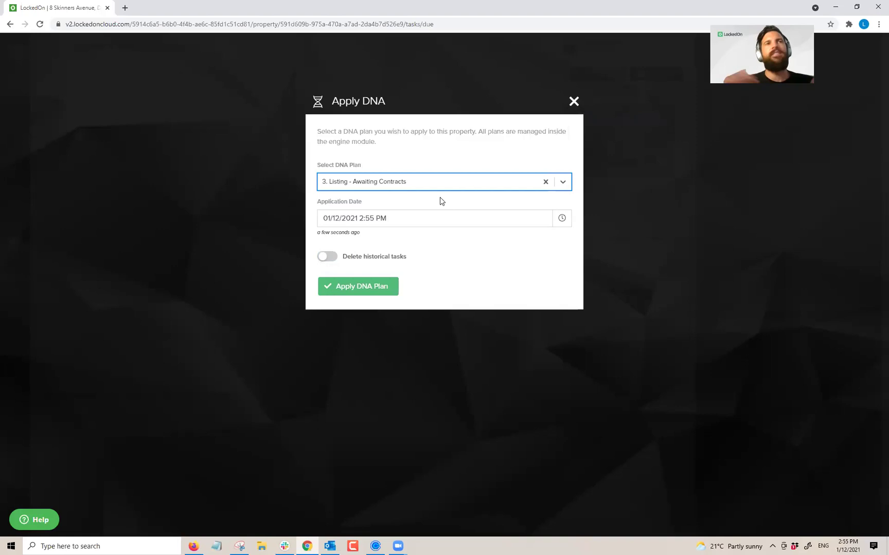
pyautogui.click(345, 288)
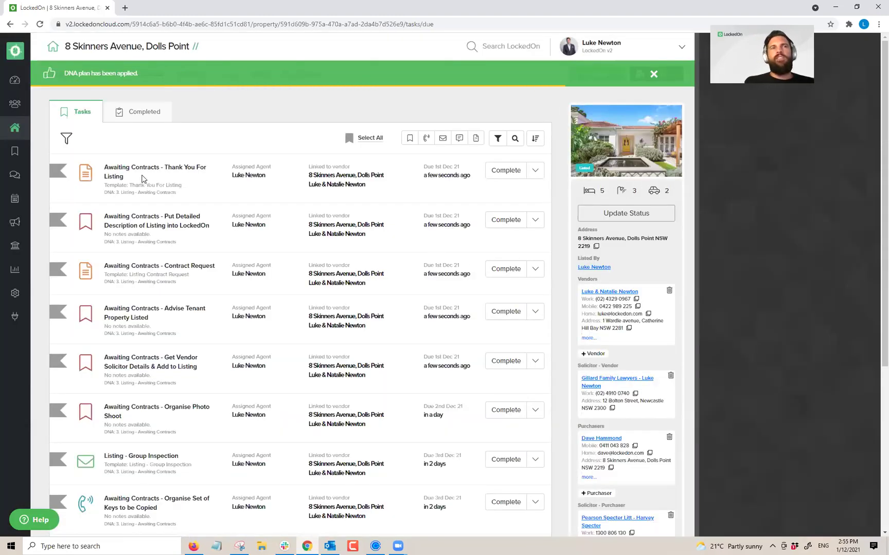
# Step: Review both pages of Awaiting Contracts tasks, then show the 'Secluded beachfront address exudes coastal chic!!' marketing details
pyautogui.scroll(-5, 143, 222)
pyautogui.scroll(5, 144, 222)
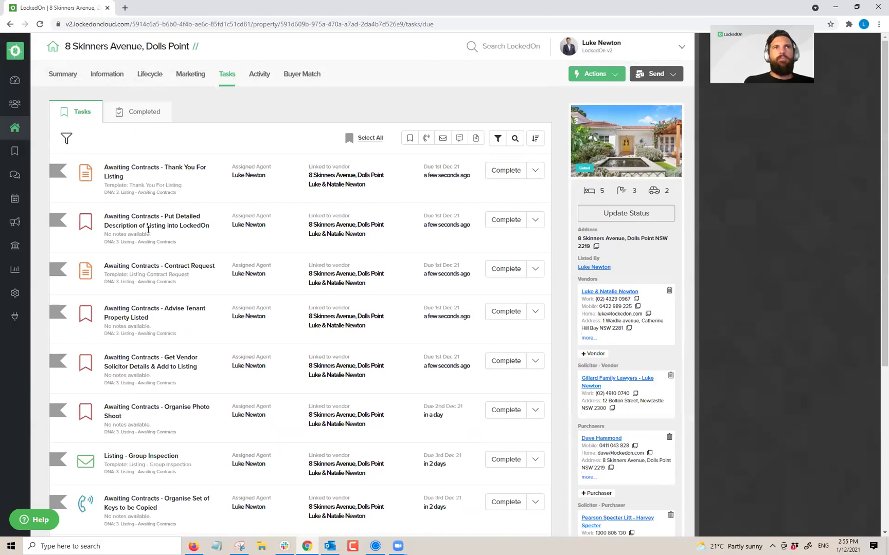
pyautogui.scroll(-3, 218, 242)
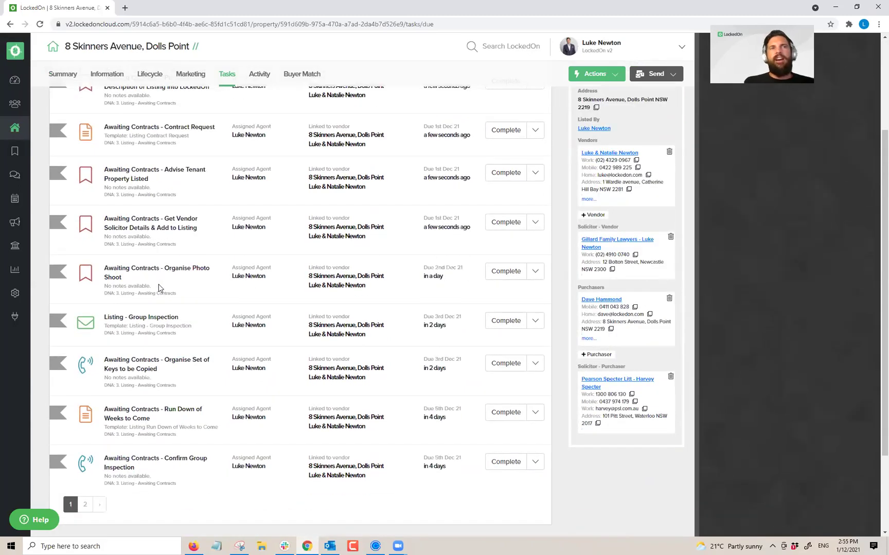
pyautogui.scroll(-2, 177, 361)
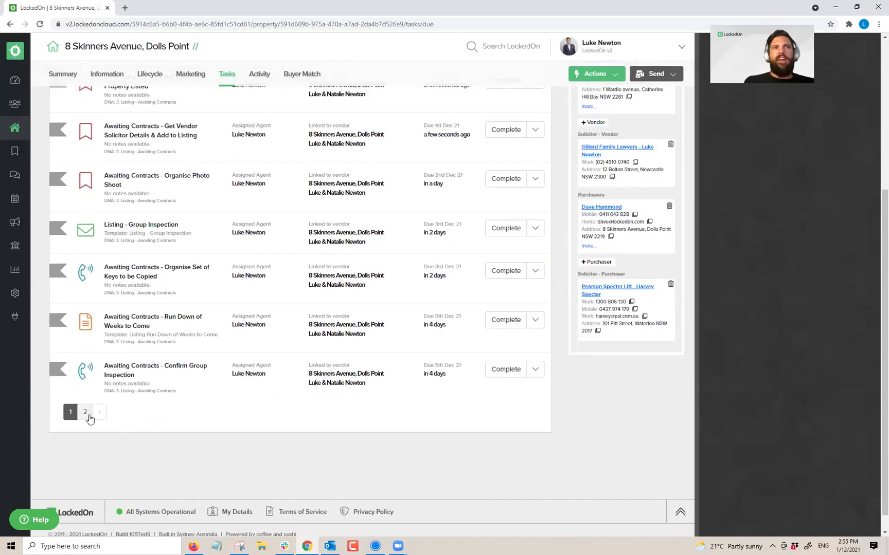
pyautogui.click(85, 412)
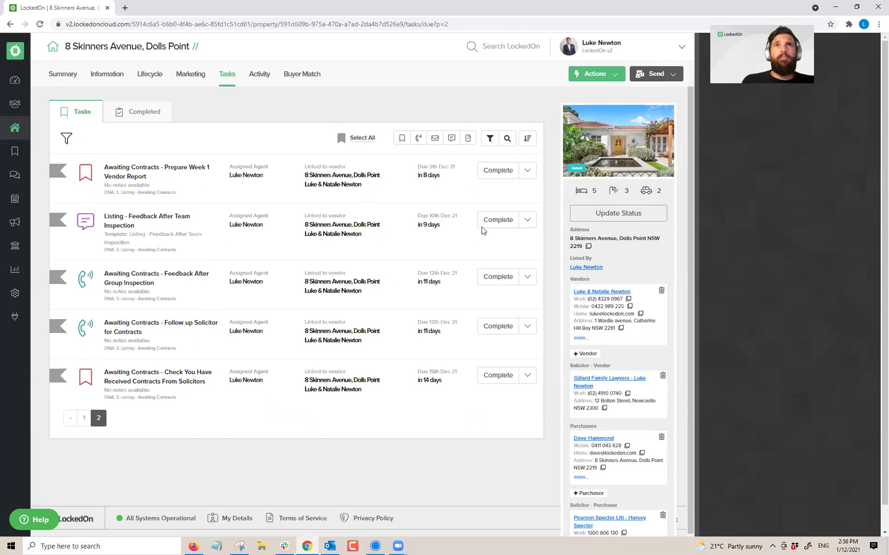
pyautogui.scroll(-1, 479, 374)
pyautogui.scroll(1, 470, 356)
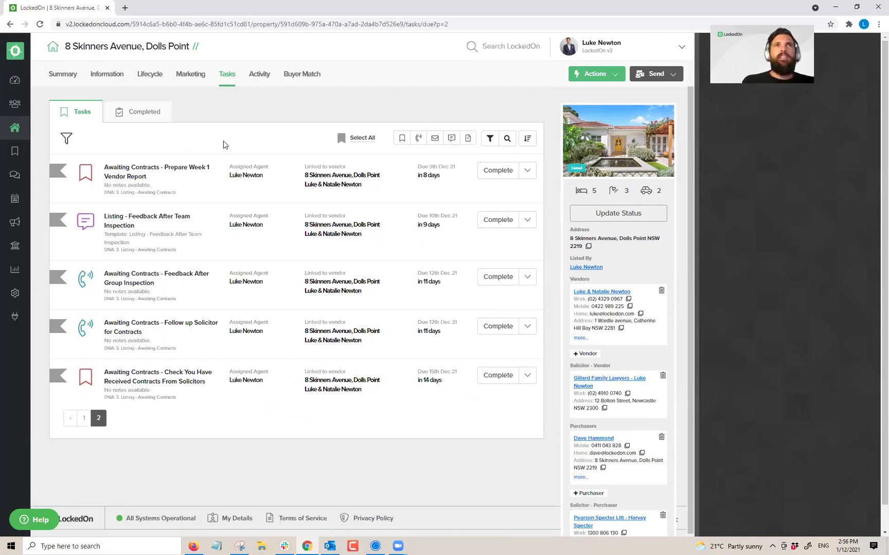
pyautogui.click(189, 76)
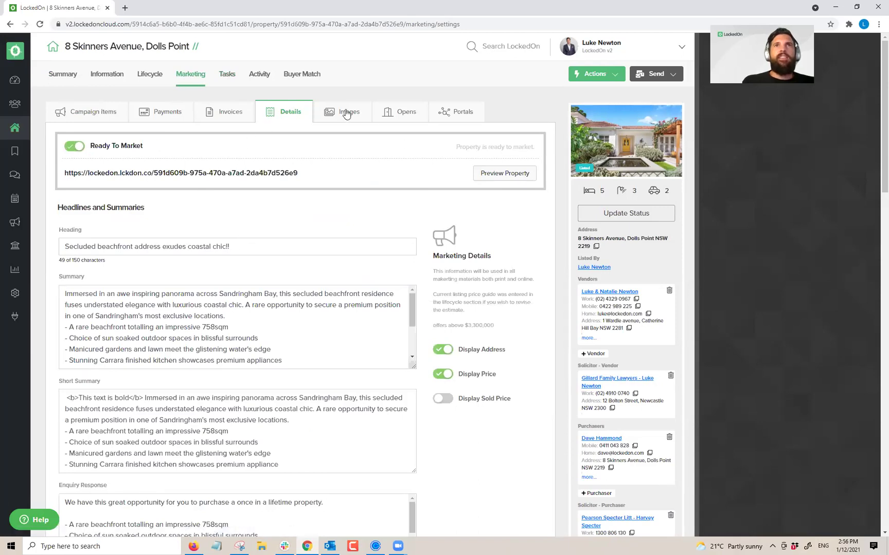
# Step: Toggle Ready To Market off and on, then preview the public listing in a new tab
pyautogui.click(210, 176)
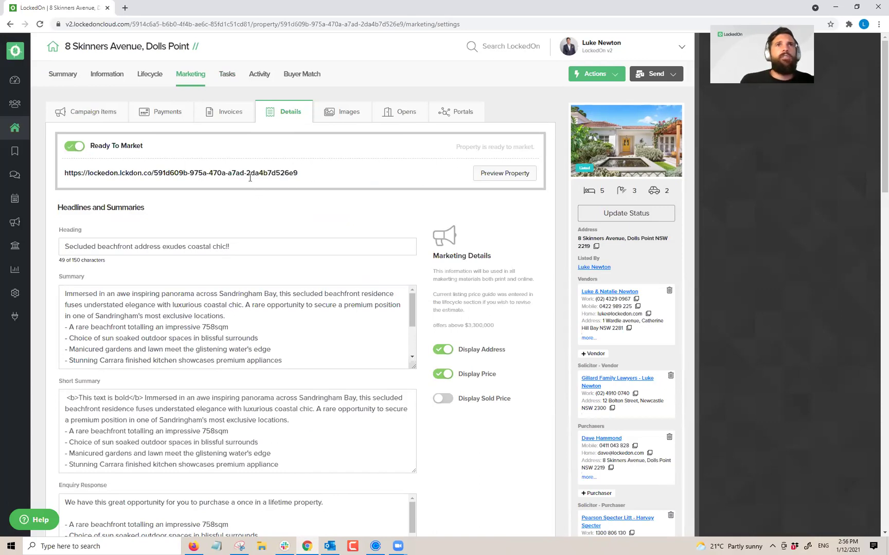
pyautogui.click(327, 163)
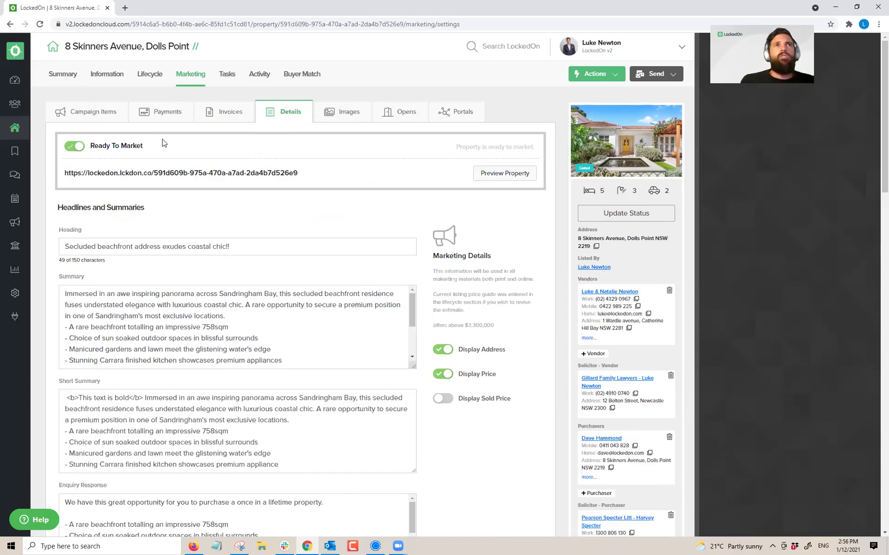
pyautogui.click(76, 147)
pyautogui.click(76, 147)
pyautogui.click(328, 178)
pyautogui.click(347, 177)
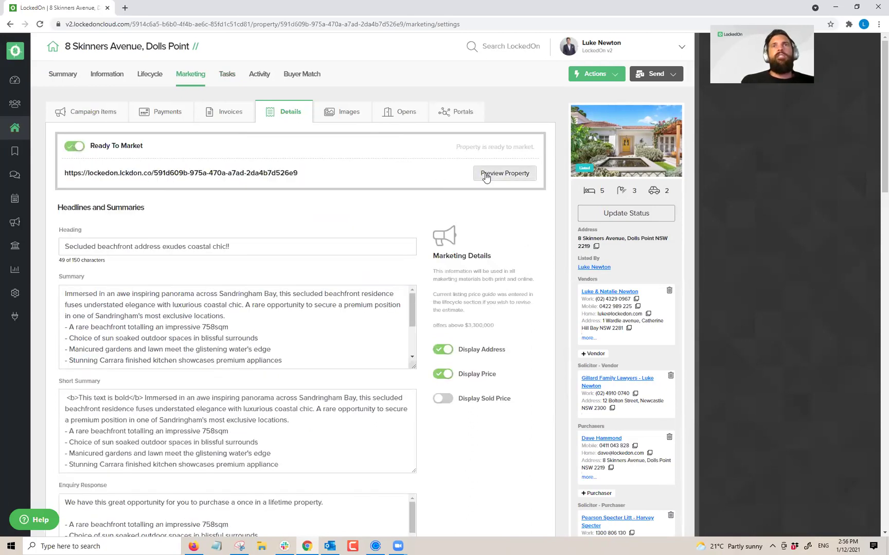
pyautogui.click(486, 176)
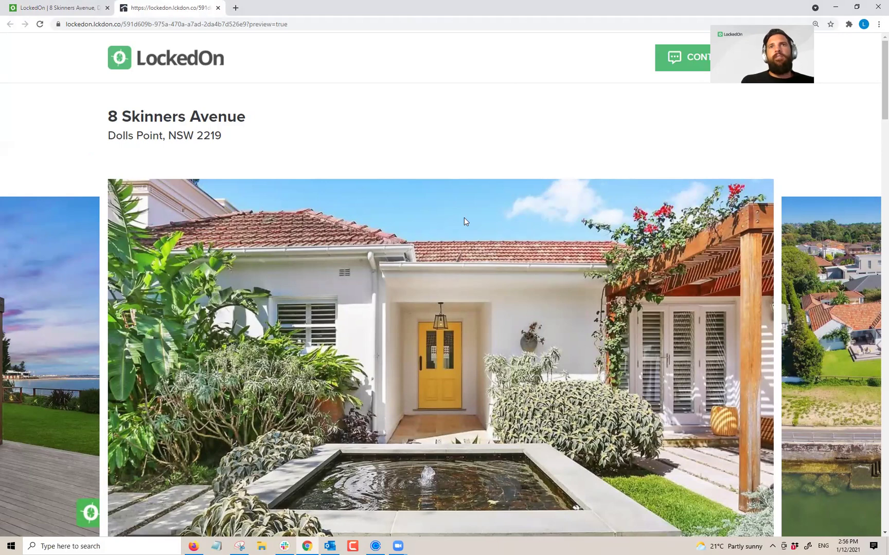
pyautogui.scroll(-3, 464, 222)
pyautogui.click(817, 349)
pyautogui.click(817, 349)
pyautogui.click(817, 349)
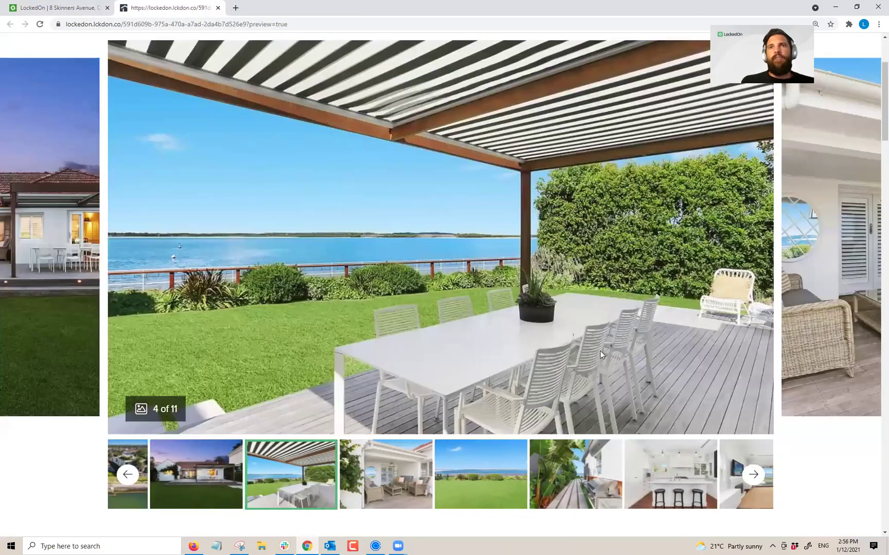
pyautogui.scroll(-7, 576, 342)
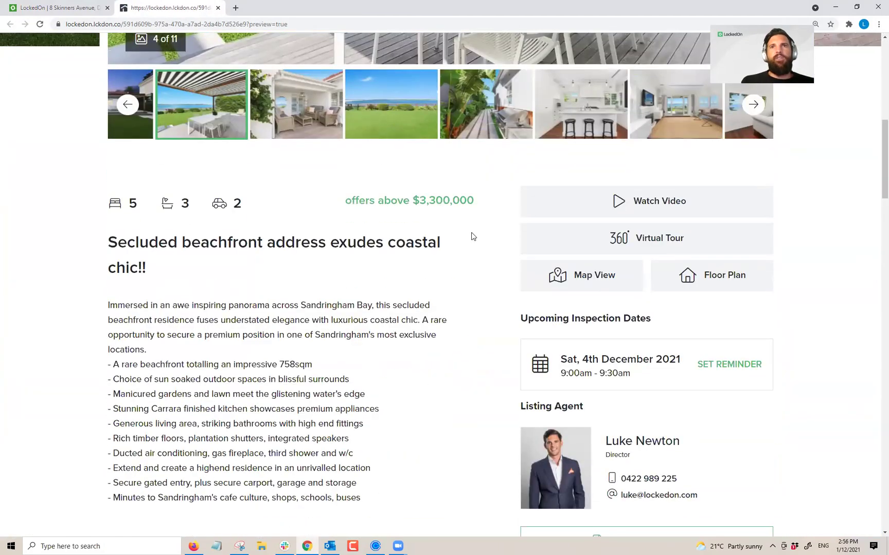
pyautogui.click(617, 203)
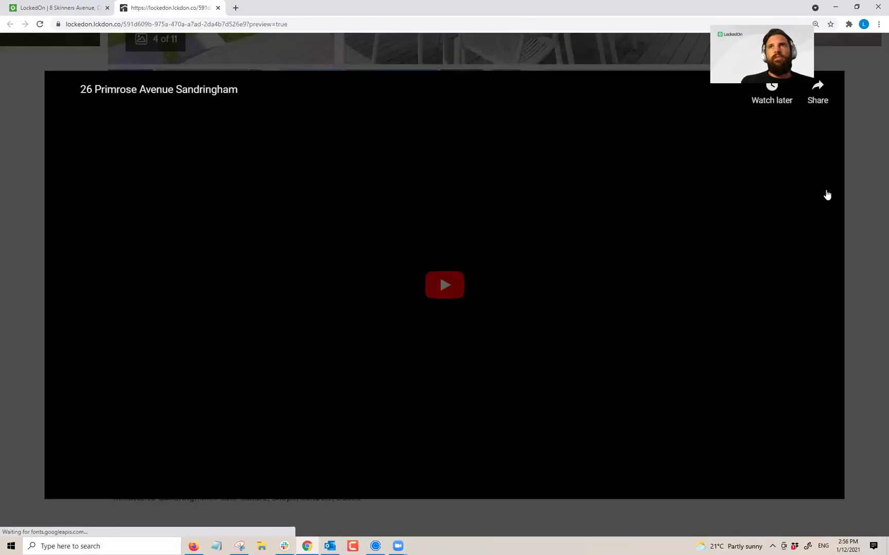
pyautogui.click(861, 177)
pyautogui.click(609, 274)
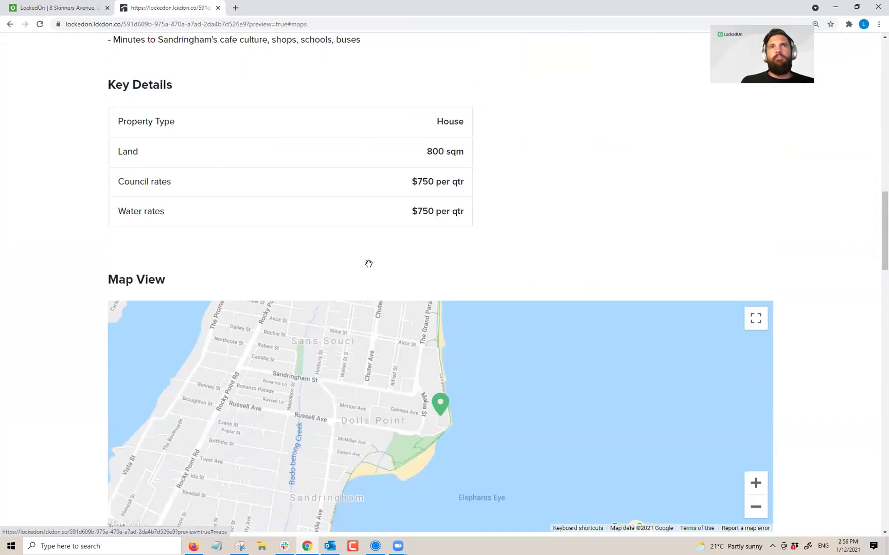
pyautogui.scroll(6, 201, 267)
pyautogui.scroll(-10, 396, 264)
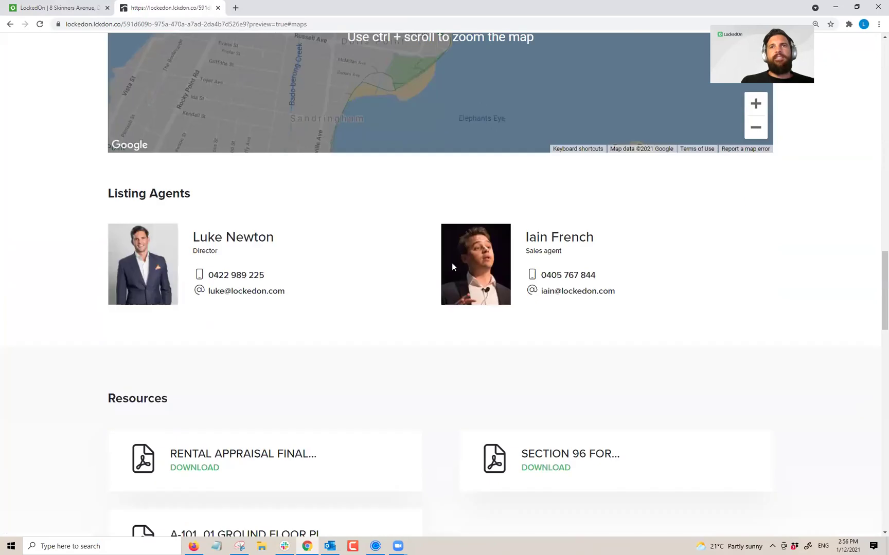
pyautogui.scroll(-5, 363, 255)
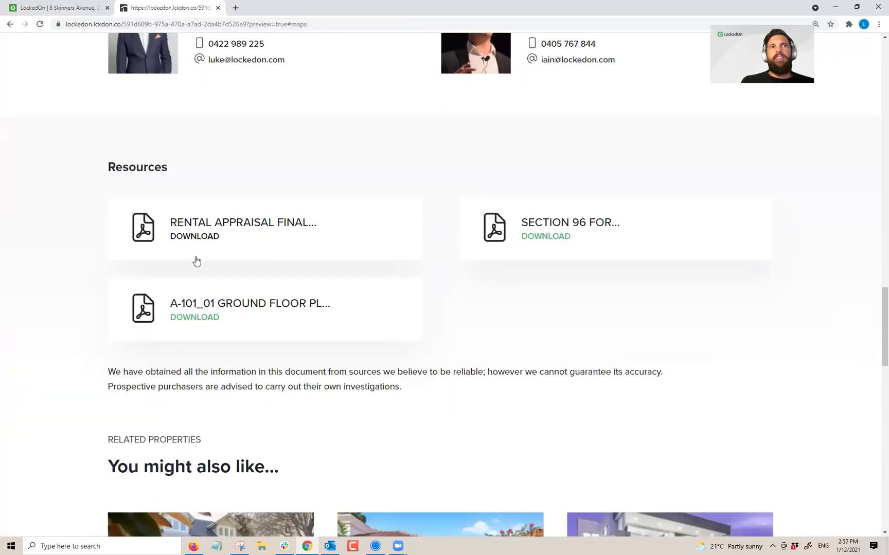
pyautogui.doubleClick(121, 170)
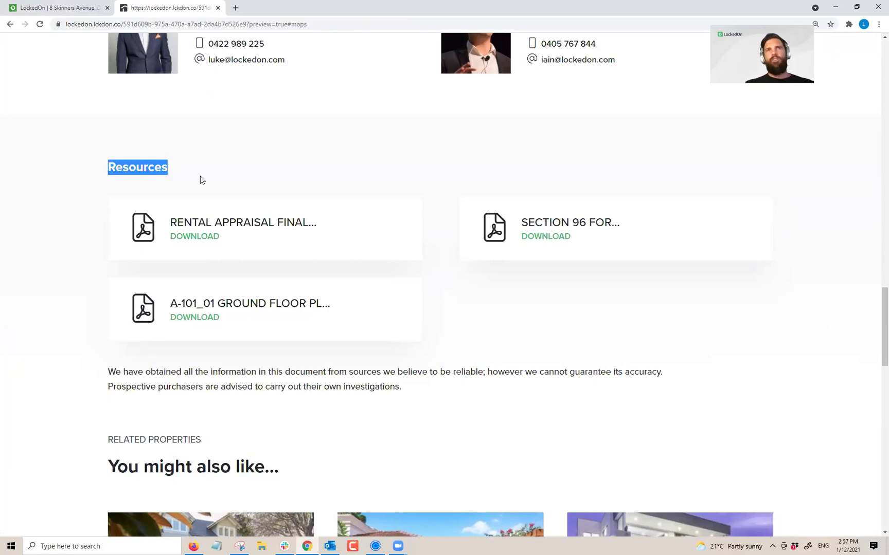
pyautogui.click(80, 6)
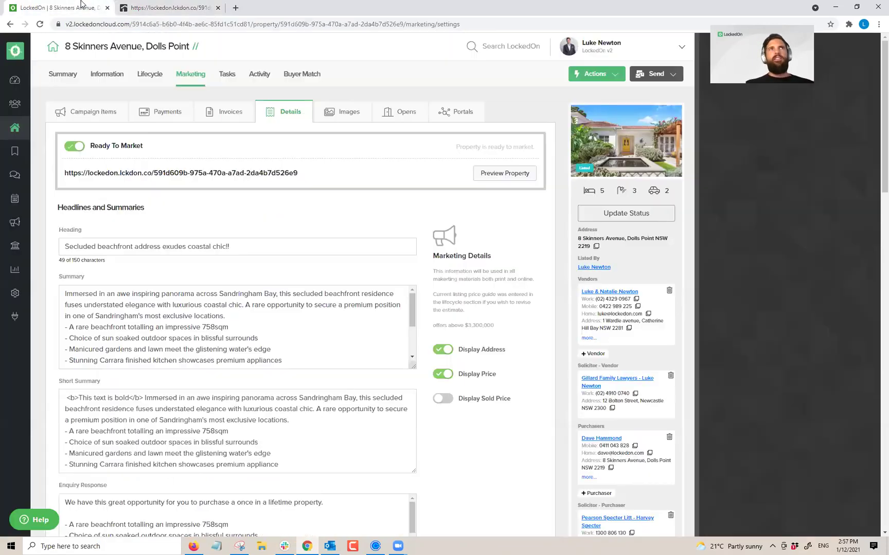
pyautogui.click(106, 78)
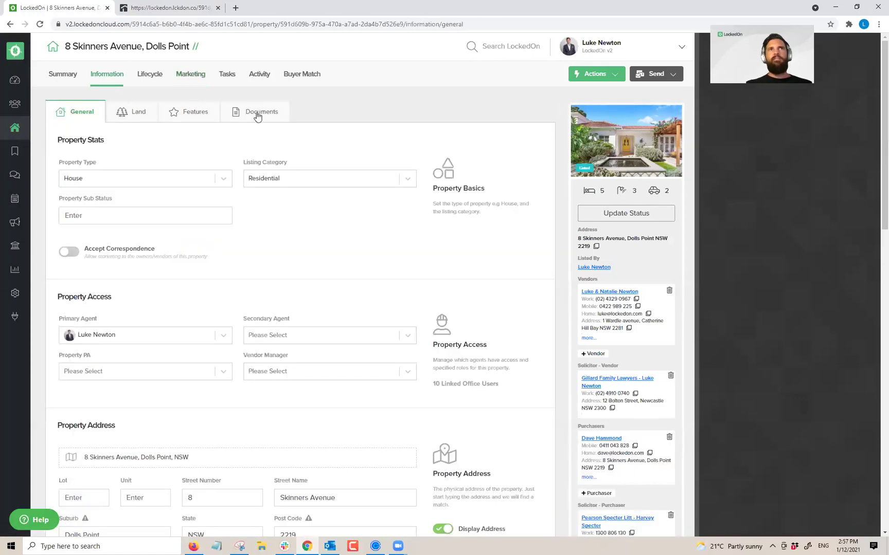
pyautogui.click(254, 115)
pyautogui.tripleClick(116, 224)
pyautogui.click(396, 230)
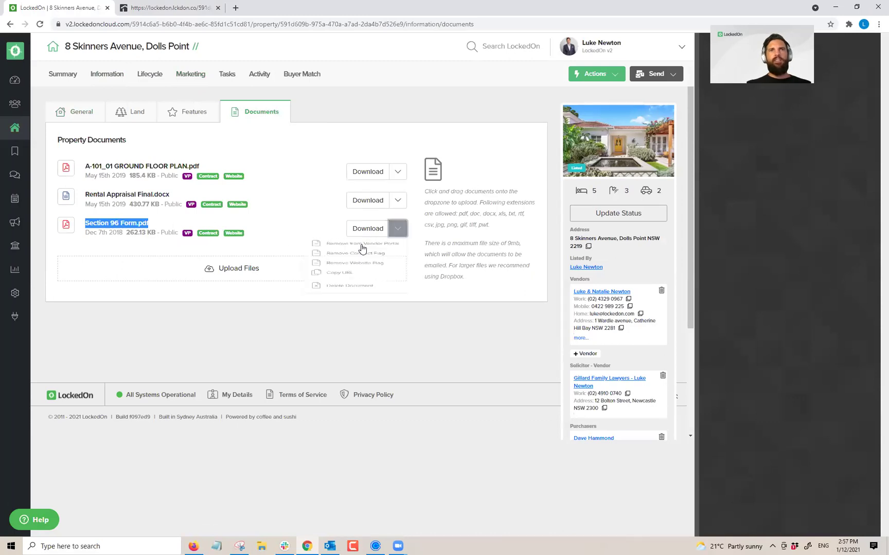
pyautogui.click(349, 284)
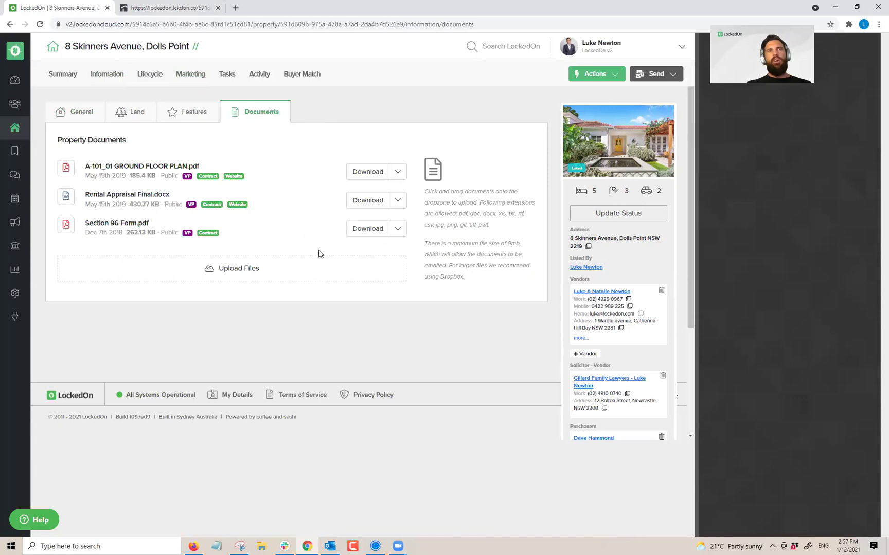
pyautogui.click(398, 229)
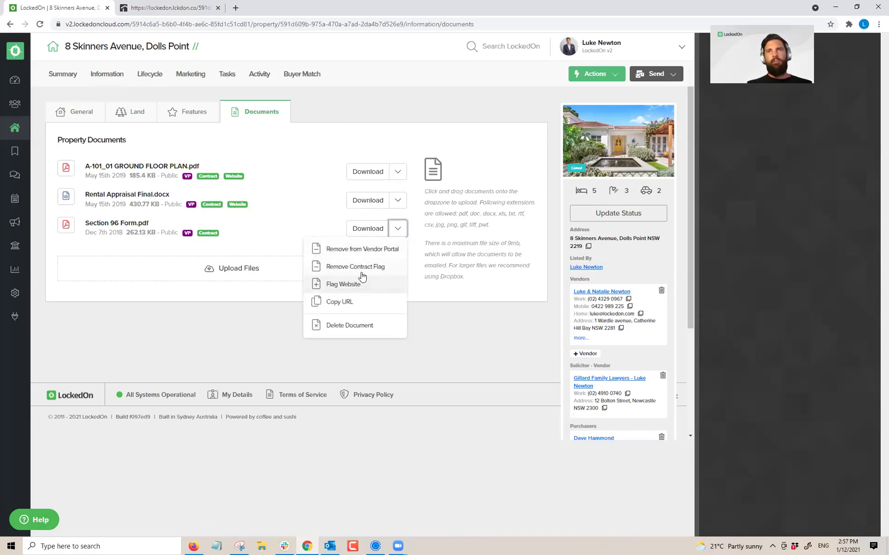
pyautogui.click(341, 284)
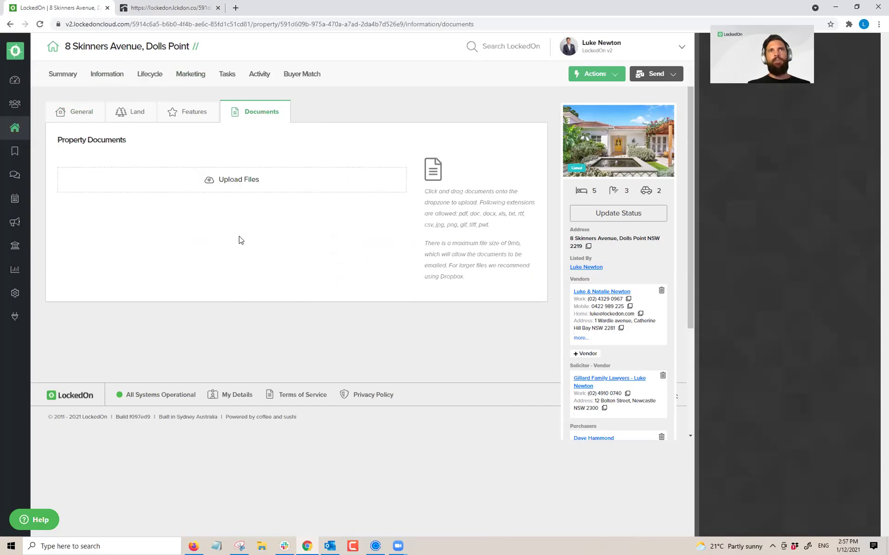
pyautogui.click(398, 228)
pyautogui.click(355, 286)
pyautogui.click(165, 8)
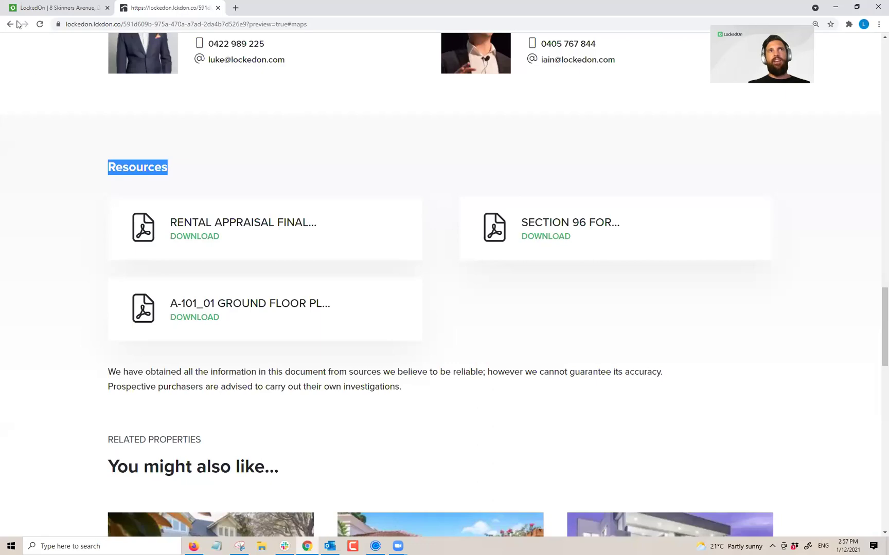
pyautogui.click(39, 24)
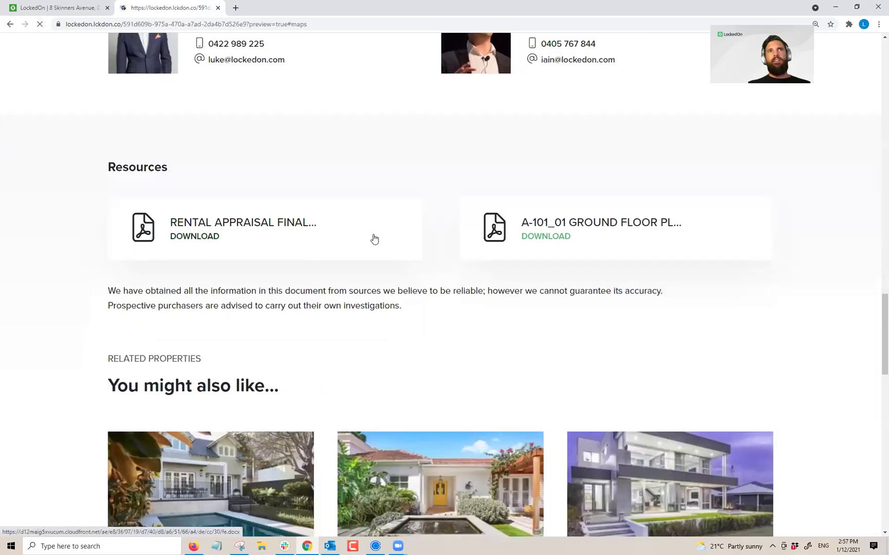
pyautogui.click(63, 7)
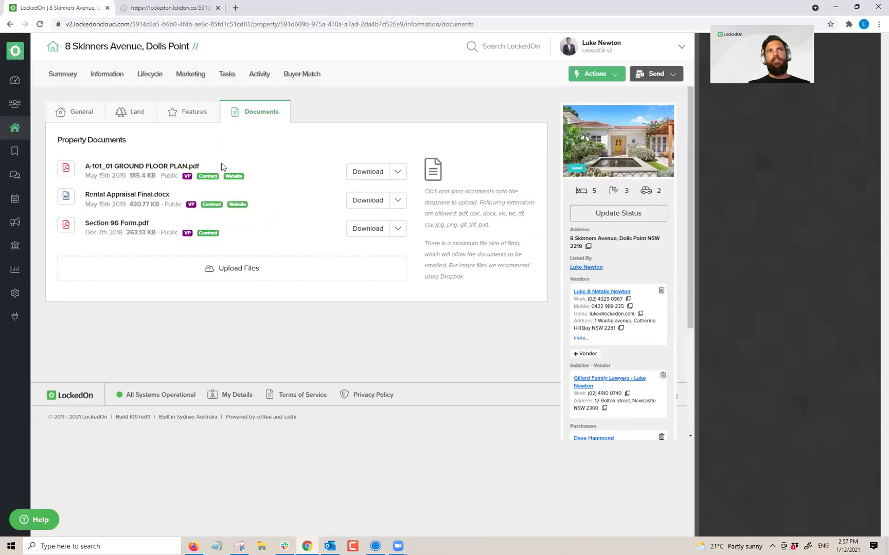
pyautogui.click(397, 228)
pyautogui.click(337, 290)
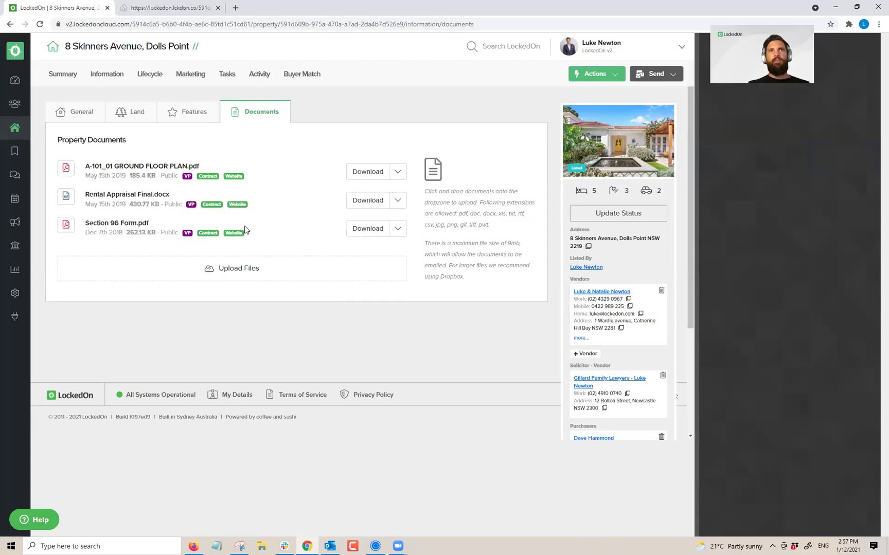
pyautogui.click(169, 8)
pyautogui.click(46, 24)
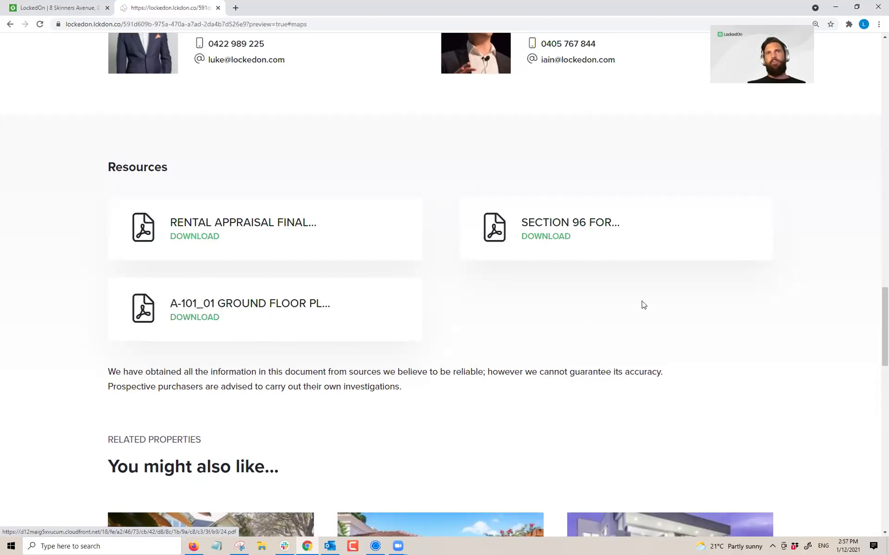
pyautogui.scroll(12, 638, 318)
pyautogui.scroll(-12, 609, 367)
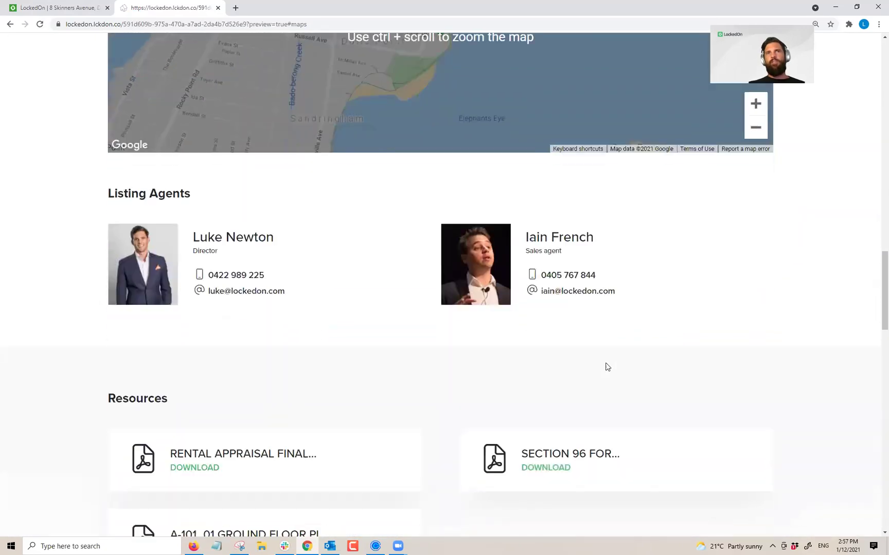
pyautogui.scroll(-14, 441, 250)
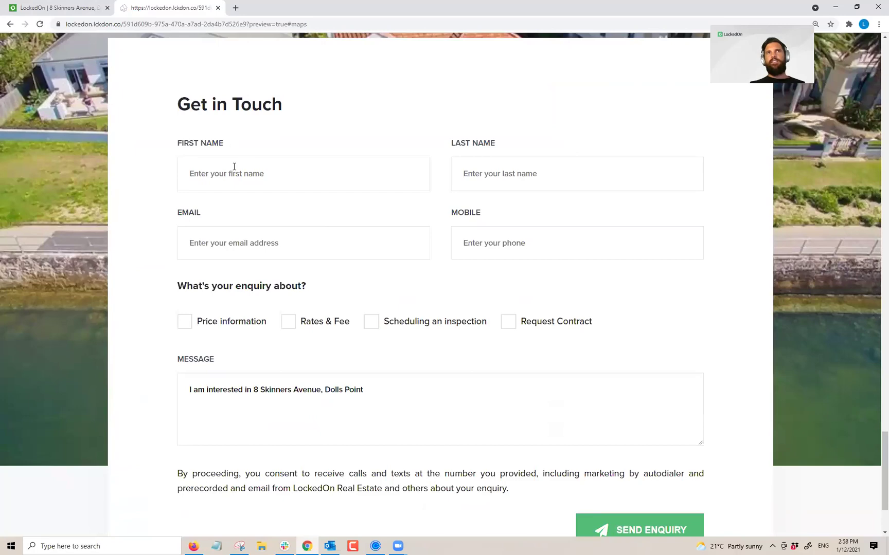
pyautogui.click(234, 166)
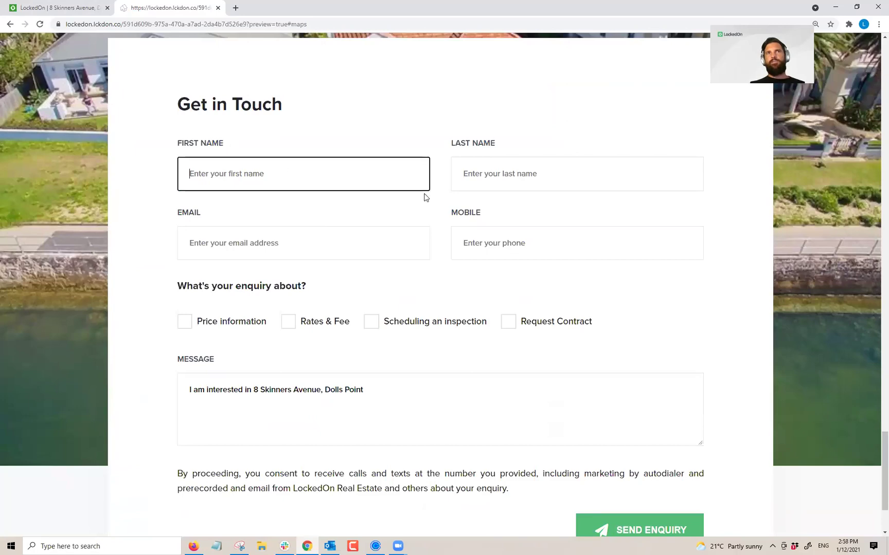
pyautogui.press('Tab')
pyautogui.press('Tab')
pyautogui.press('Tab')
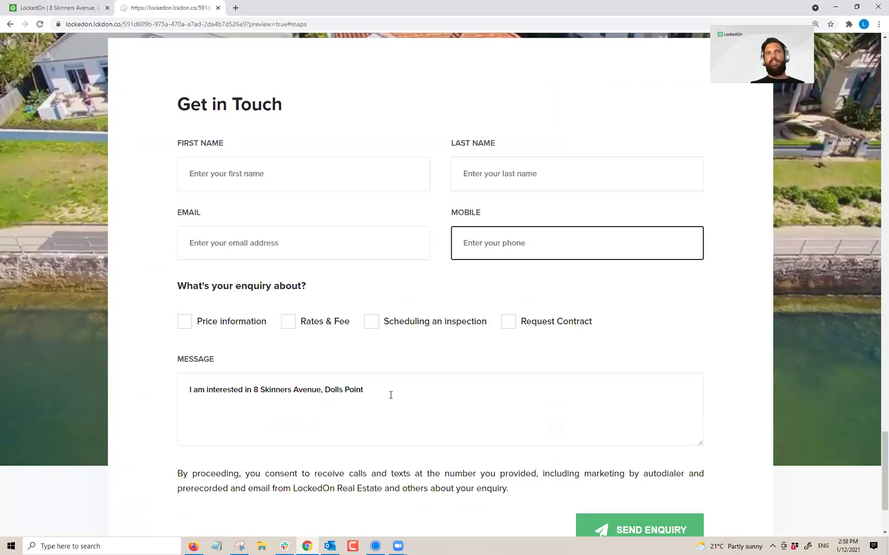
pyautogui.scroll(20, 389, 395)
pyautogui.scroll(15, 378, 399)
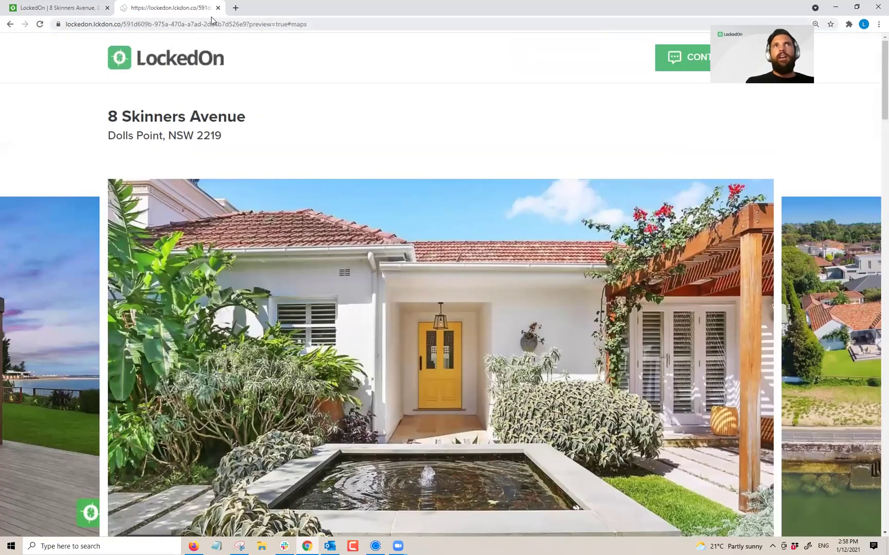
pyautogui.scroll(-5, 398, 135)
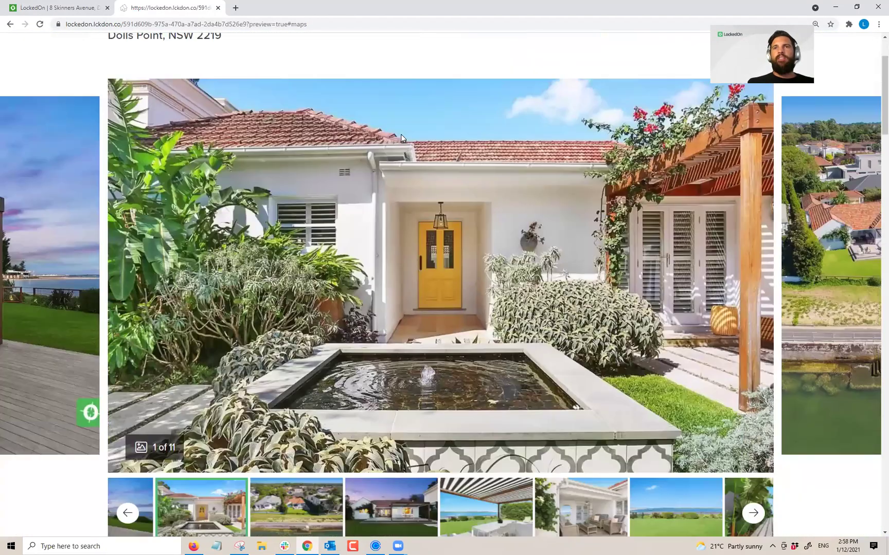
pyautogui.scroll(-10, 406, 154)
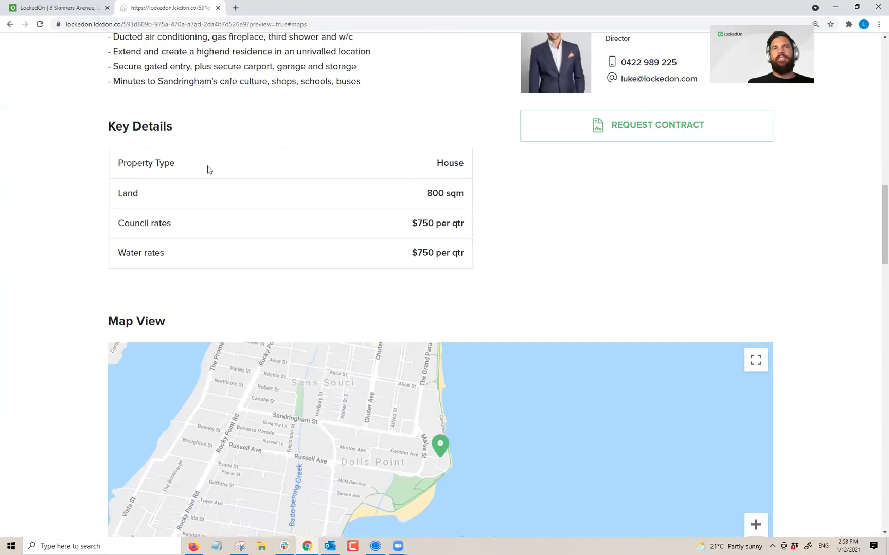
pyautogui.scroll(-10, 208, 172)
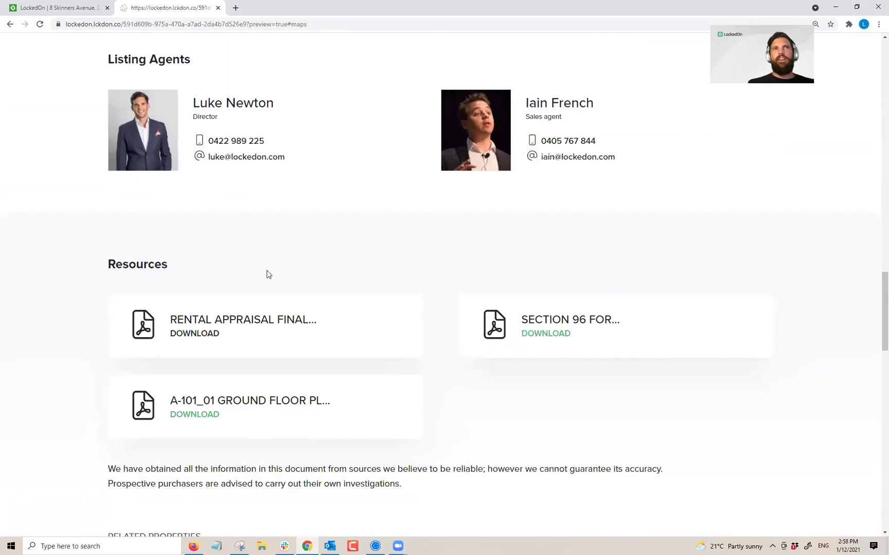
pyautogui.doubleClick(130, 264)
pyautogui.click(133, 265)
pyautogui.doubleClick(133, 266)
pyautogui.click(238, 280)
pyautogui.scroll(-2, 238, 280)
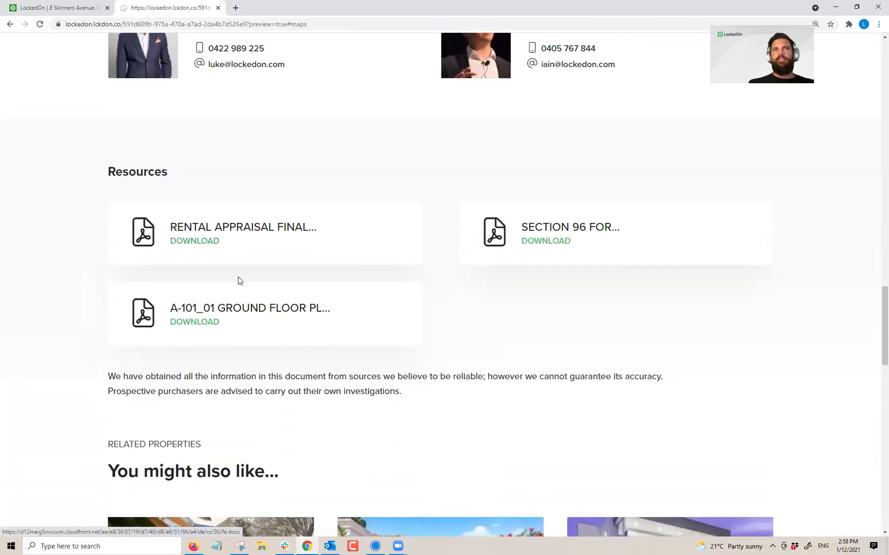
pyautogui.doubleClick(145, 173)
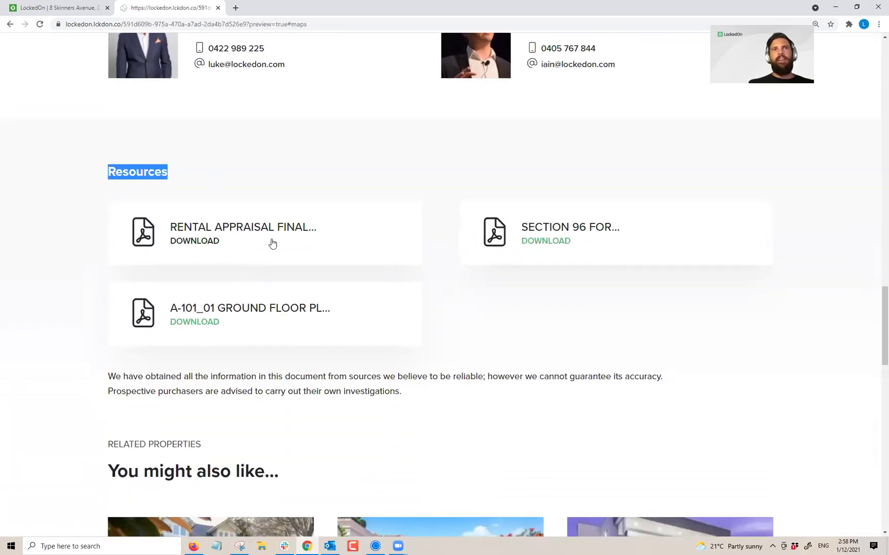
pyautogui.scroll(20, 273, 243)
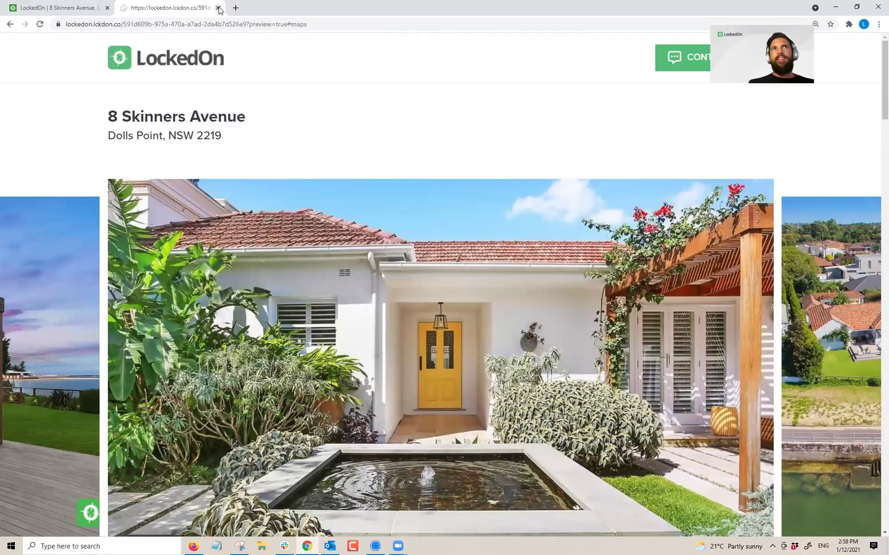
# Step: Close the preview, select the public listing URL, and show the 14 matching buyers
pyautogui.click(218, 7)
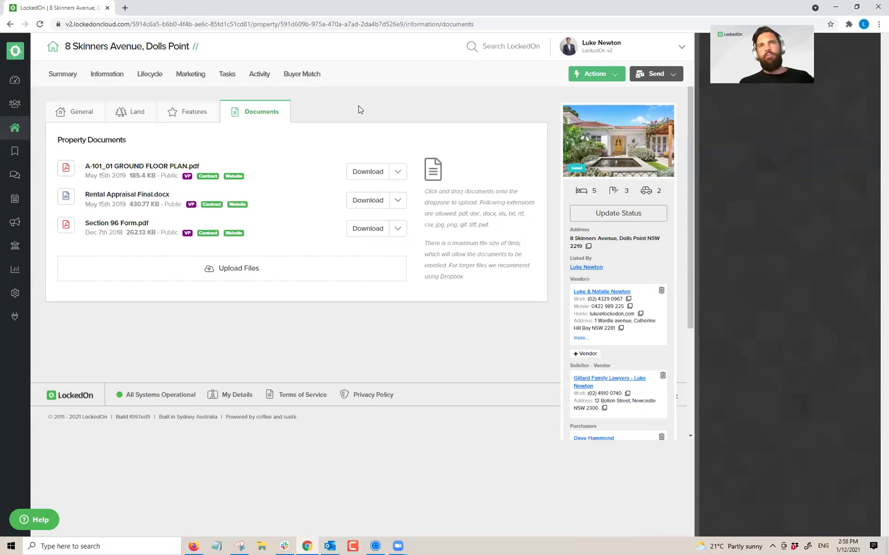
pyautogui.click(189, 76)
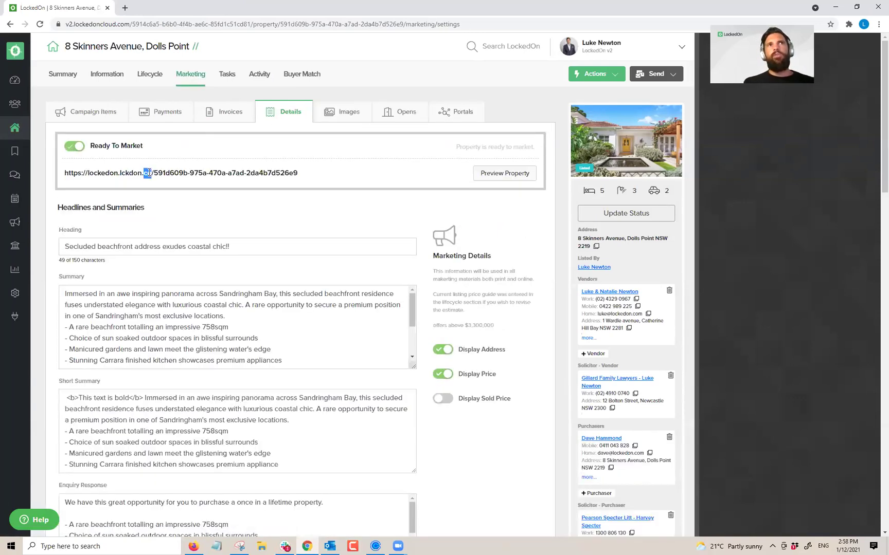
pyautogui.tripleClick(149, 173)
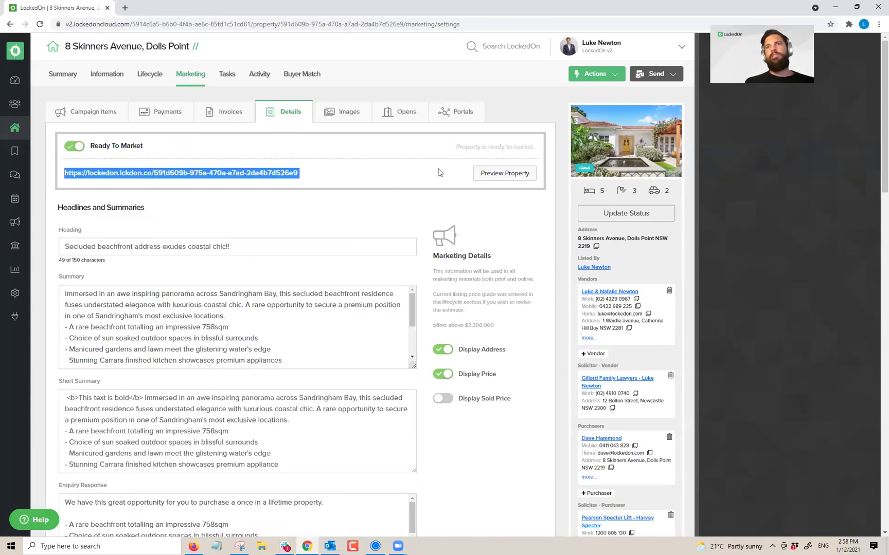
pyautogui.click(303, 81)
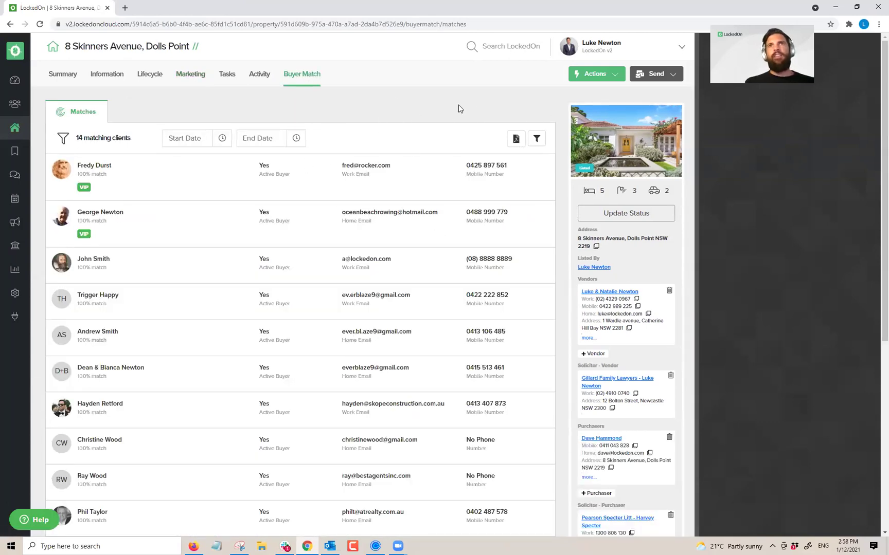
# Step: Start an email to the matched buyers using the Just Listed template
pyautogui.click(661, 77)
pyautogui.click(643, 110)
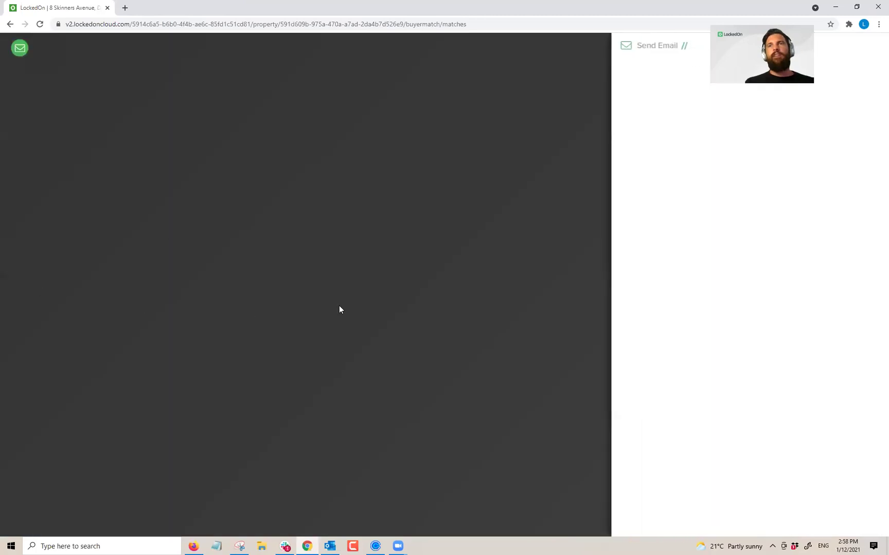
pyautogui.click(661, 205)
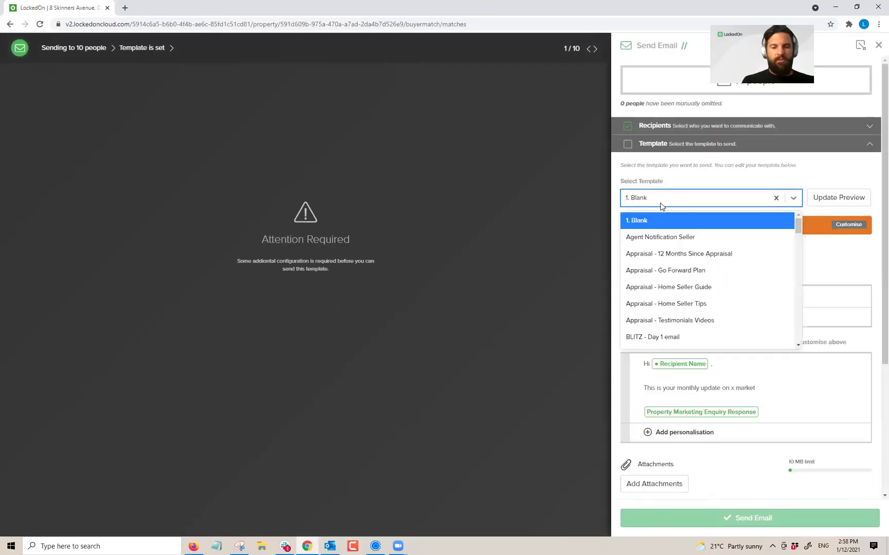
pyautogui.write('just')
pyautogui.click(698, 221)
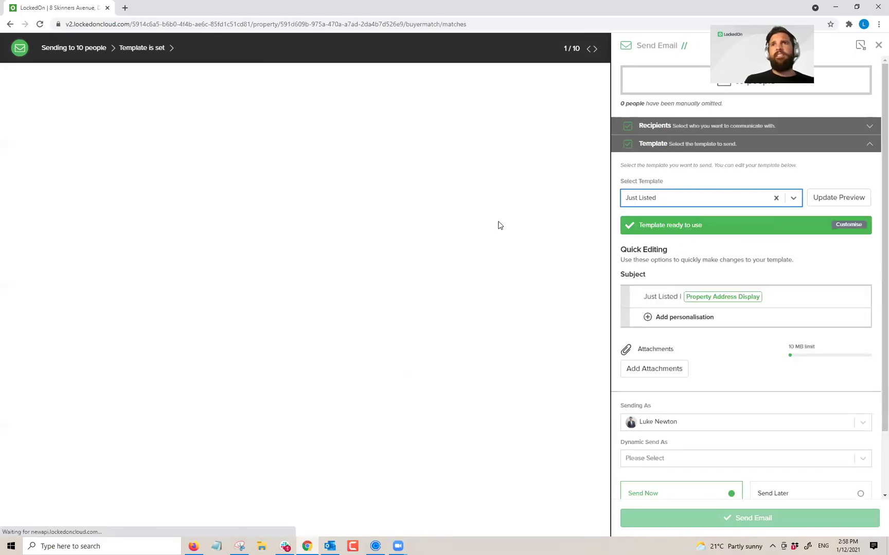
# Step: Open the email's View Online listing link in an incognito window
pyautogui.scroll(-5, 311, 185)
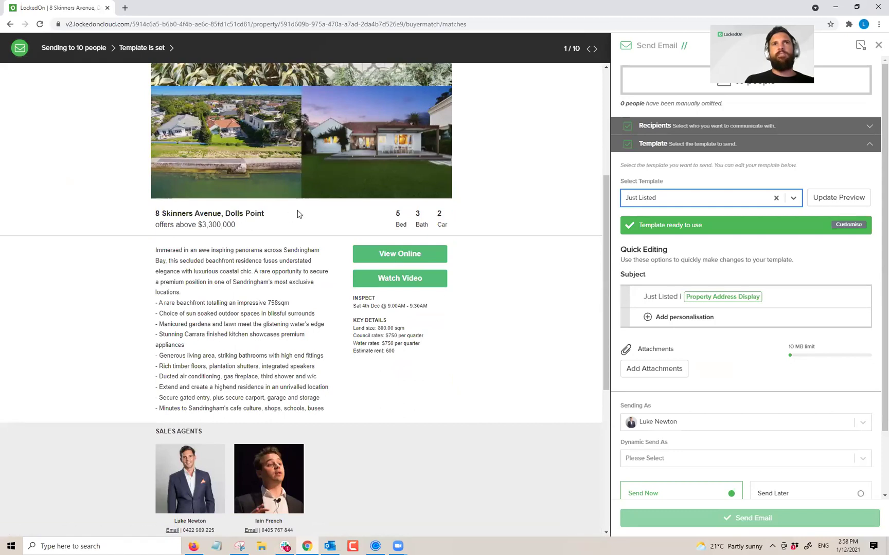
pyautogui.rightClick(390, 257)
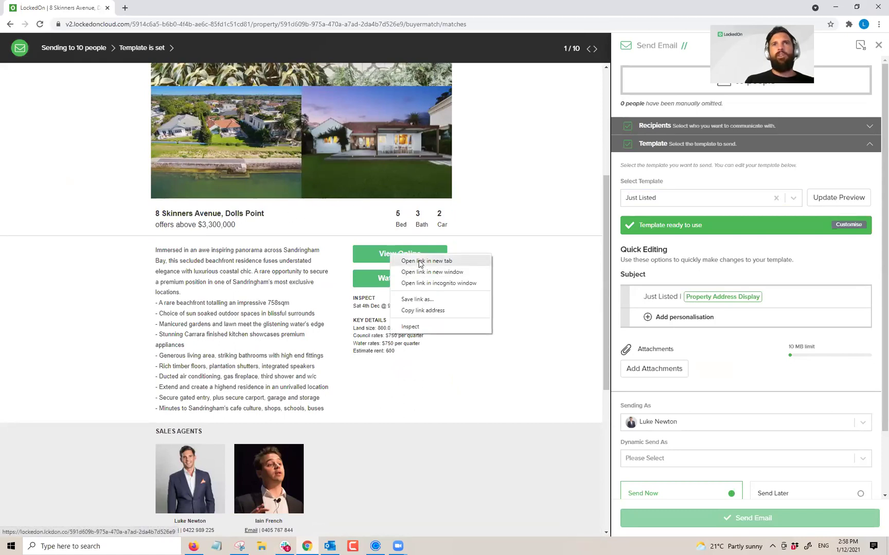
pyautogui.click(427, 284)
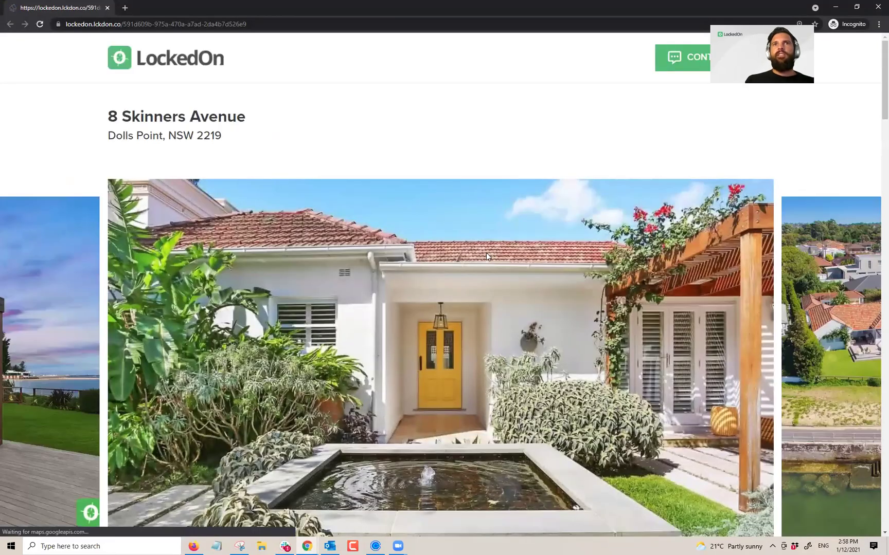
pyautogui.scroll(-3, 486, 255)
pyautogui.scroll(-20, 489, 259)
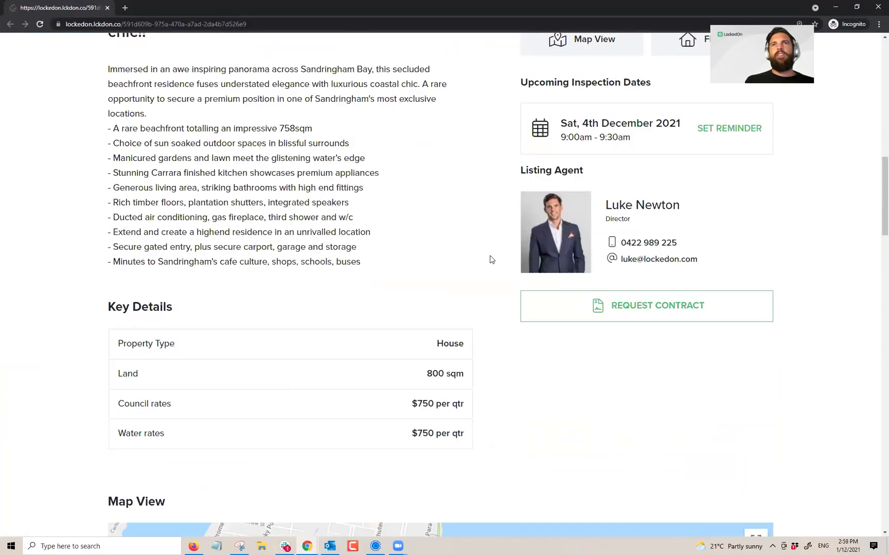
pyautogui.scroll(-15, 489, 260)
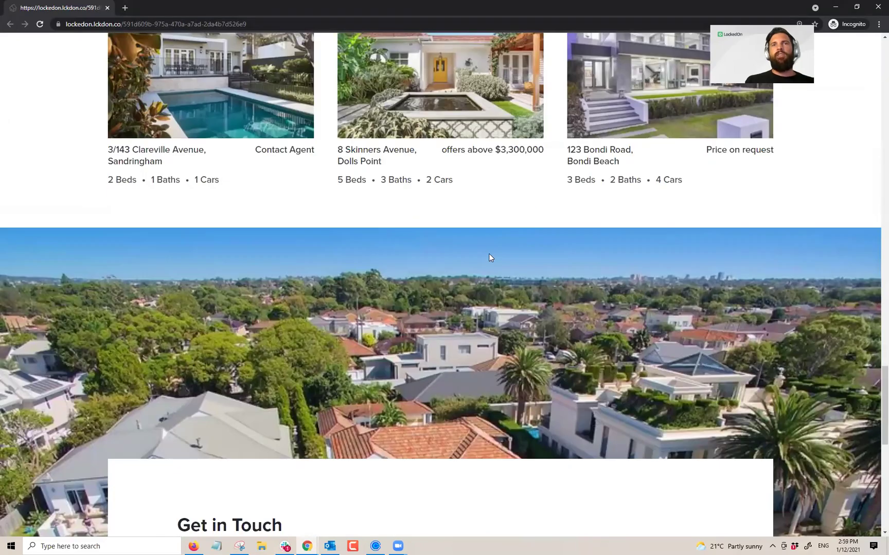
pyautogui.scroll(20, 492, 263)
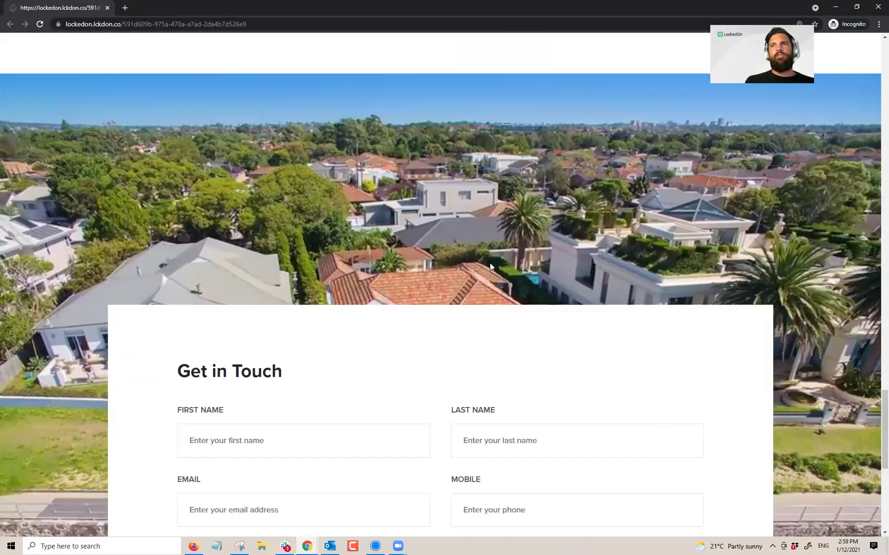
# Step: Scroll through the incognito listing page, then close it with Ctrl+W
pyautogui.scroll(8, 477, 263)
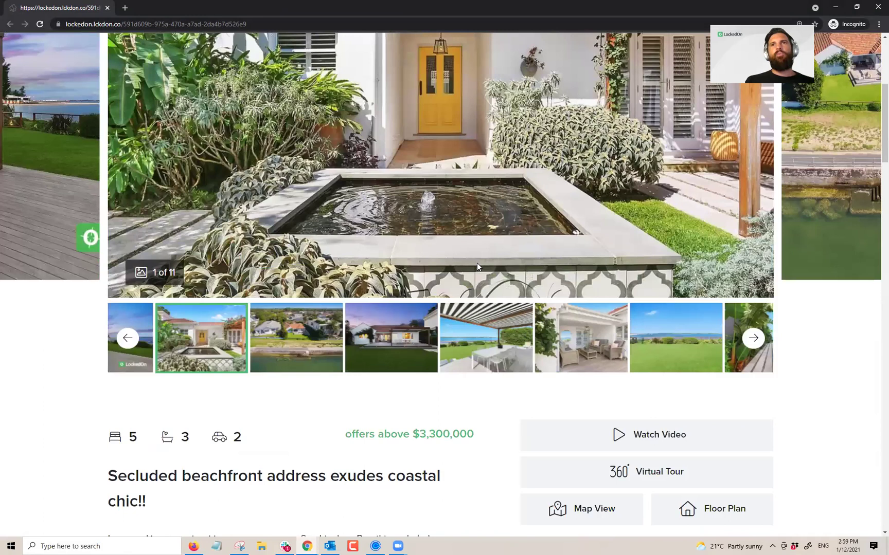
pyautogui.scroll(5, 356, 196)
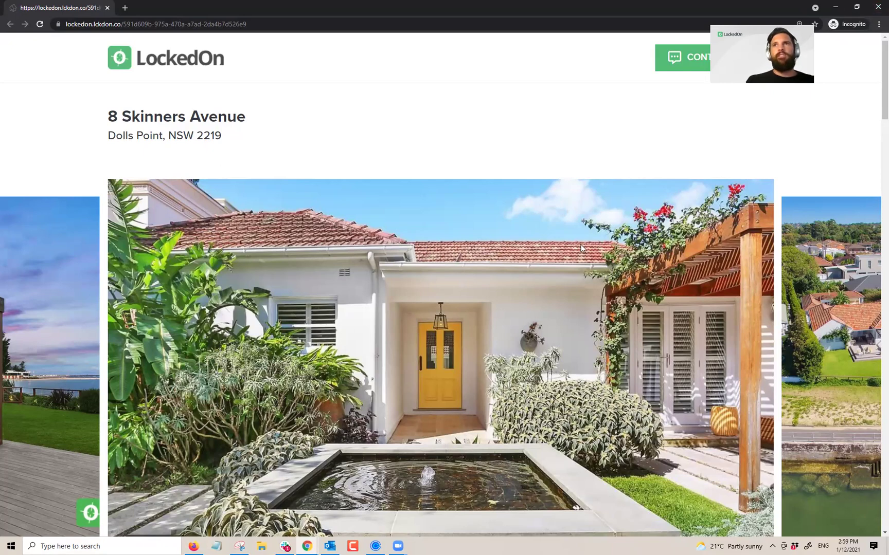
pyautogui.scroll(-15, 581, 243)
pyautogui.scroll(-5, 580, 247)
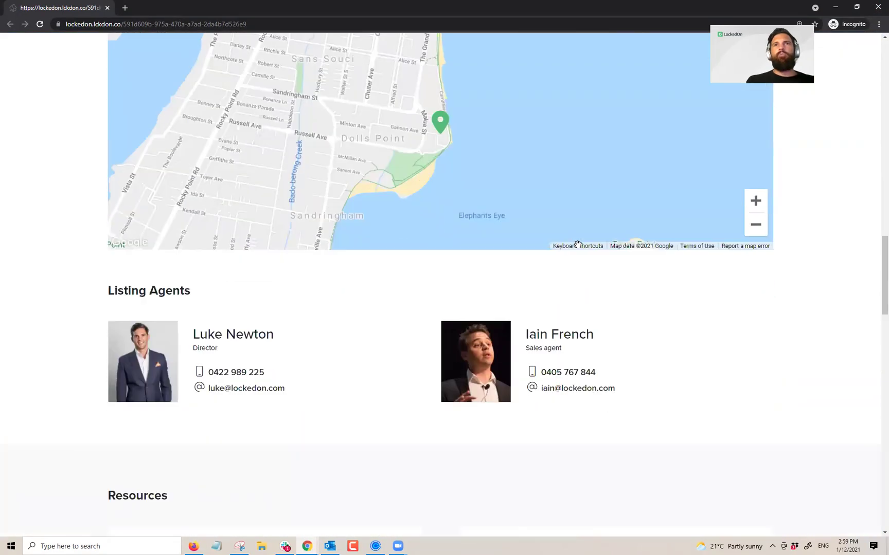
pyautogui.scroll(10, 653, 257)
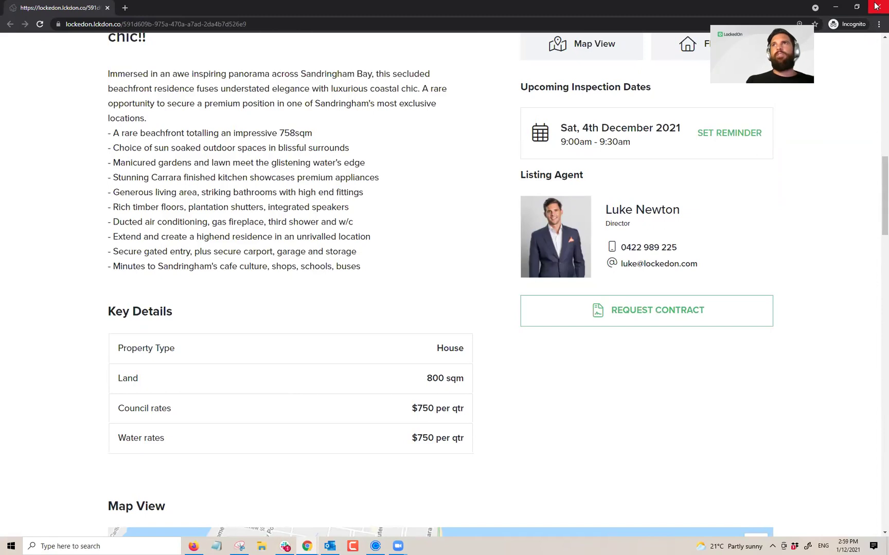
pyautogui.hotkey('ctrl', 'w')
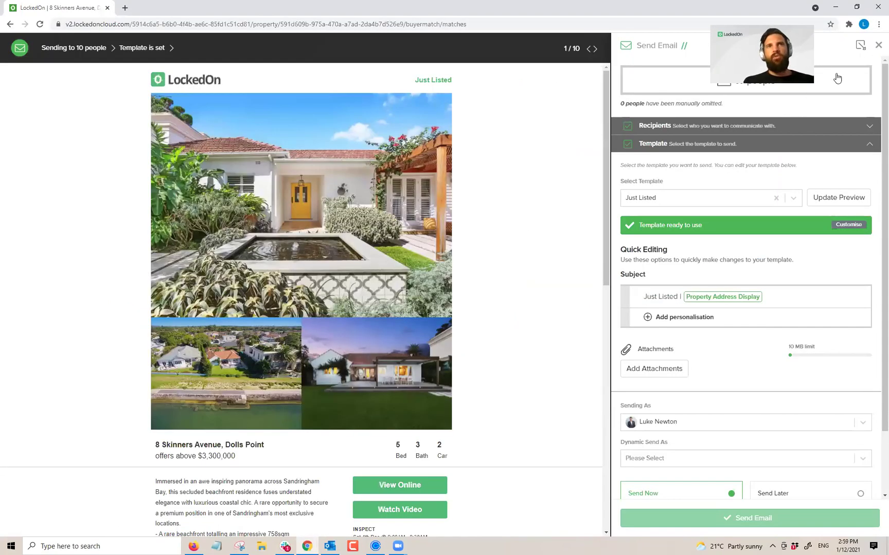
# Step: Discard the buyer email and switch on the AllHomes and Domain Listings API Test portals
pyautogui.press('Escape')
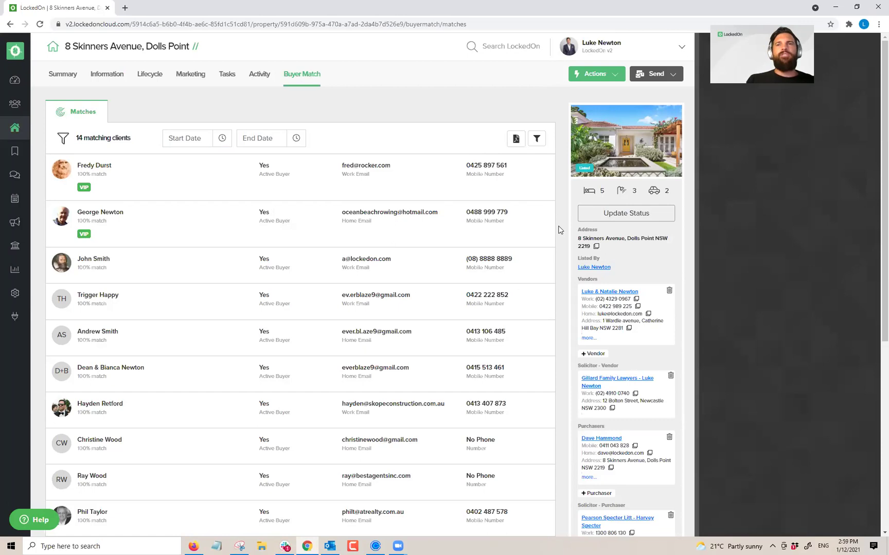
pyautogui.moveTo(392, 166); pyautogui.dragTo(387, 166)
pyautogui.click(189, 77)
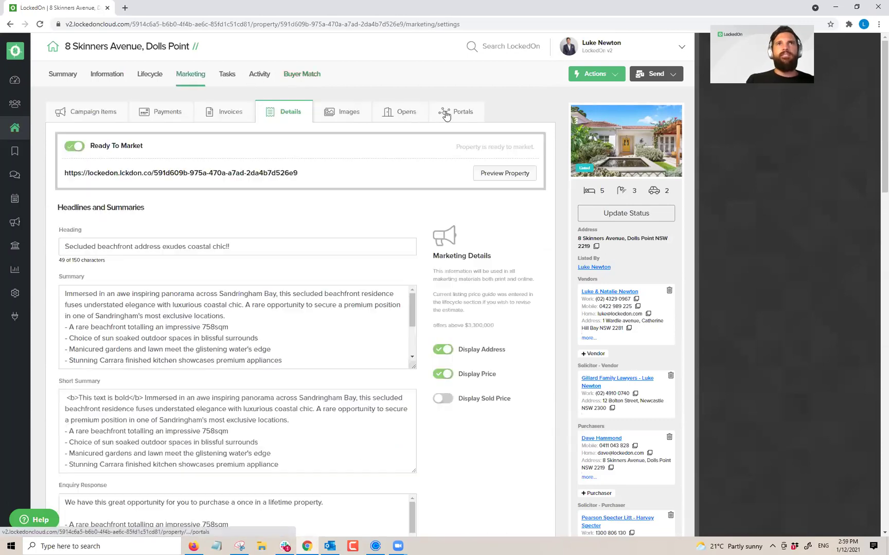
pyautogui.click(446, 114)
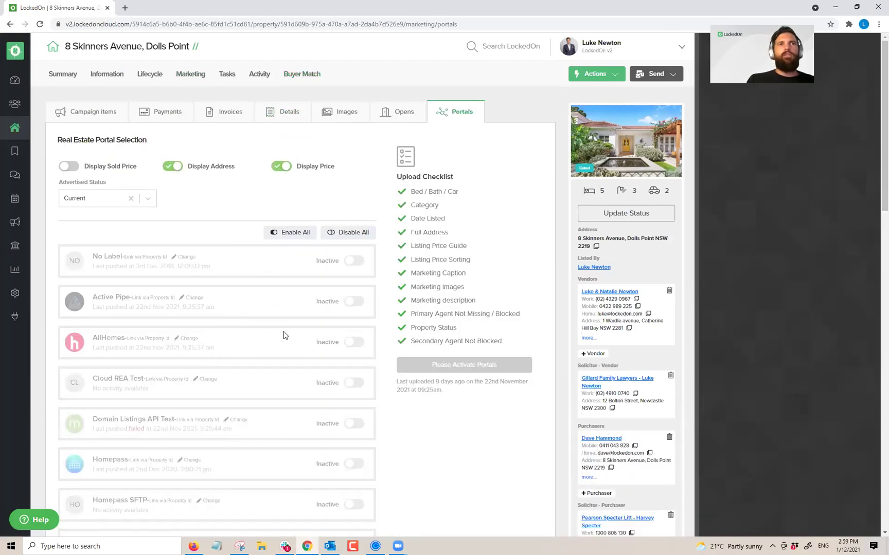
pyautogui.click(346, 343)
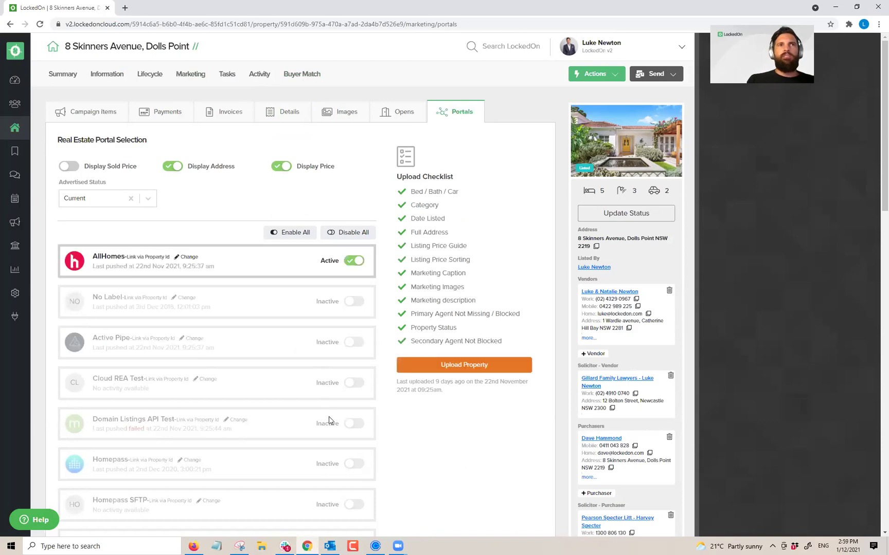
pyautogui.click(351, 423)
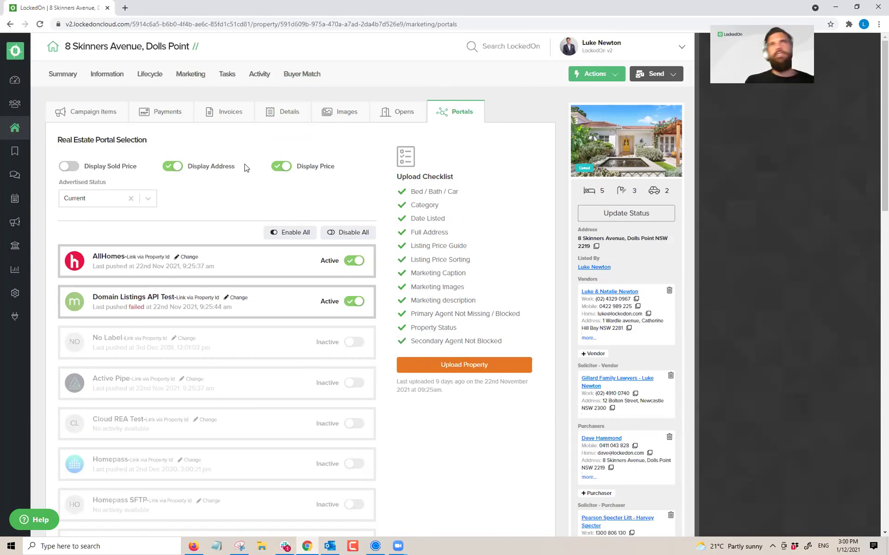
pyautogui.click(194, 77)
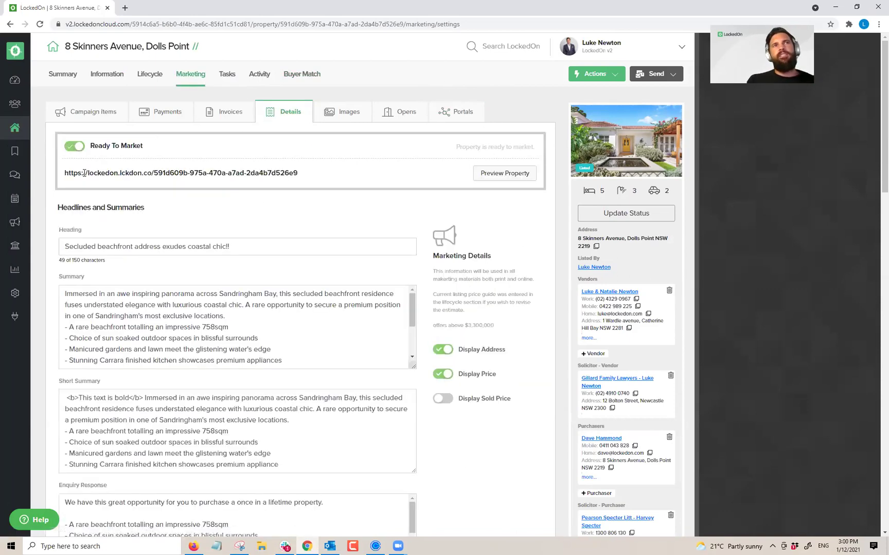
pyautogui.tripleClick(84, 173)
pyautogui.click(333, 180)
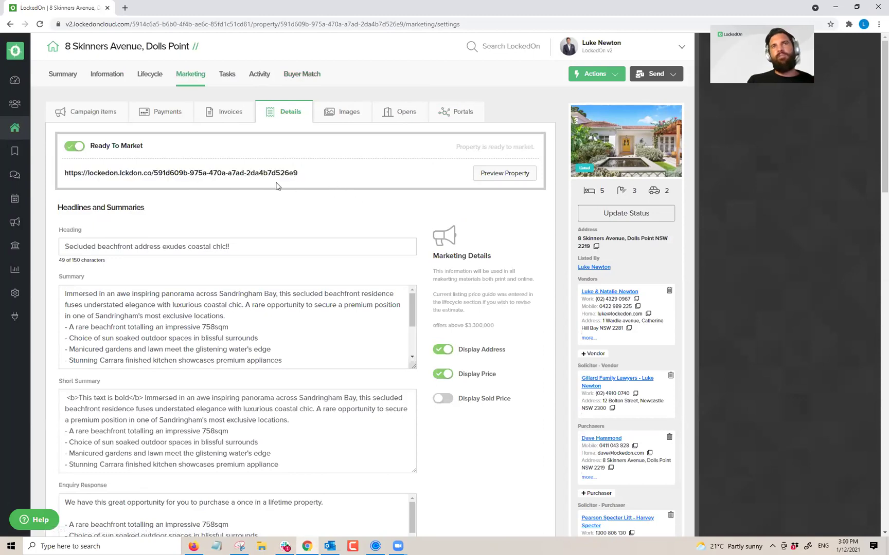
pyautogui.tripleClick(268, 176)
pyautogui.click(313, 171)
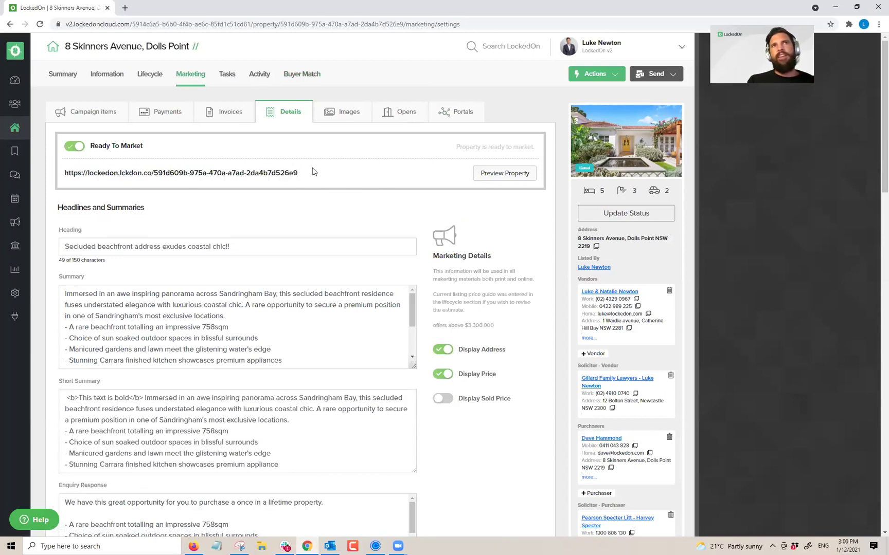
pyautogui.click(112, 76)
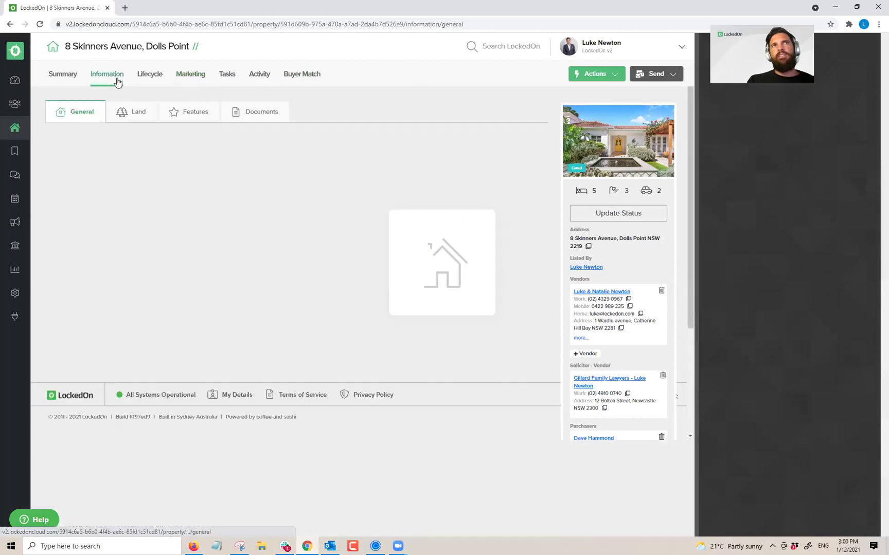
pyautogui.click(256, 119)
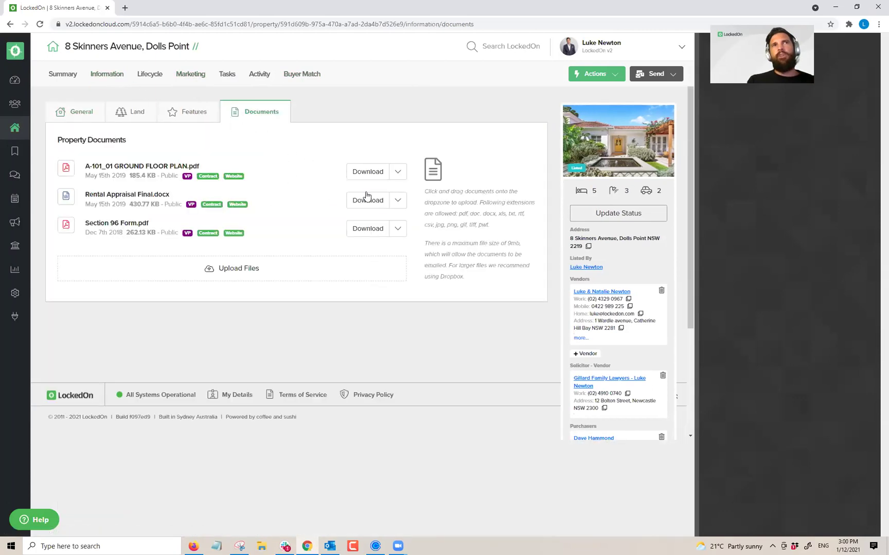
pyautogui.click(397, 173)
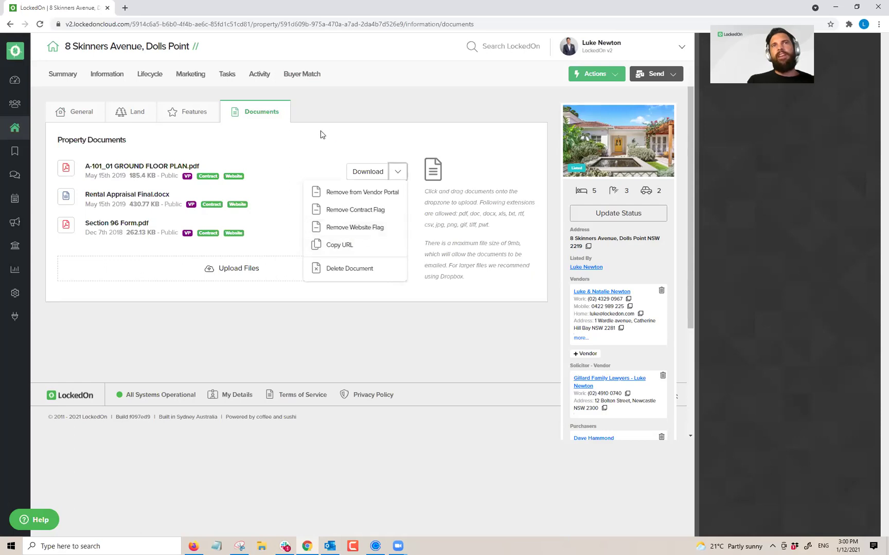
pyautogui.click(259, 154)
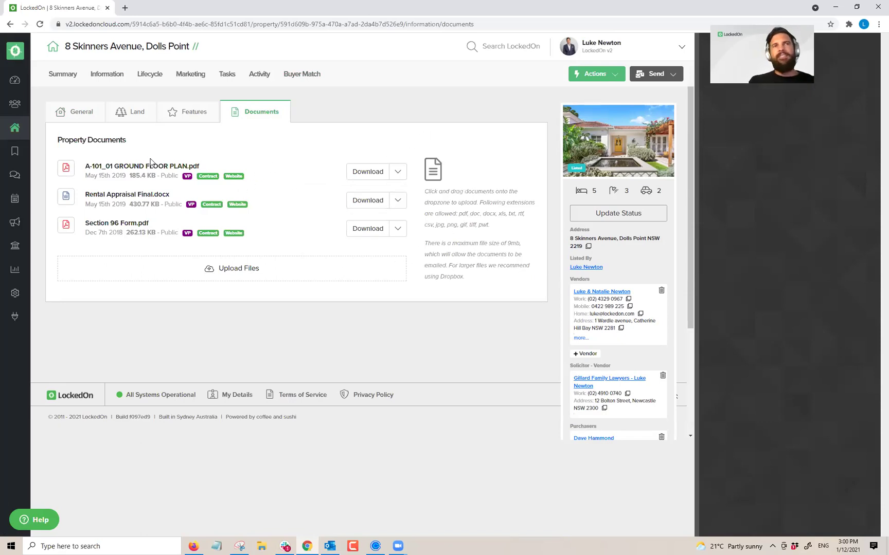
pyautogui.click(188, 75)
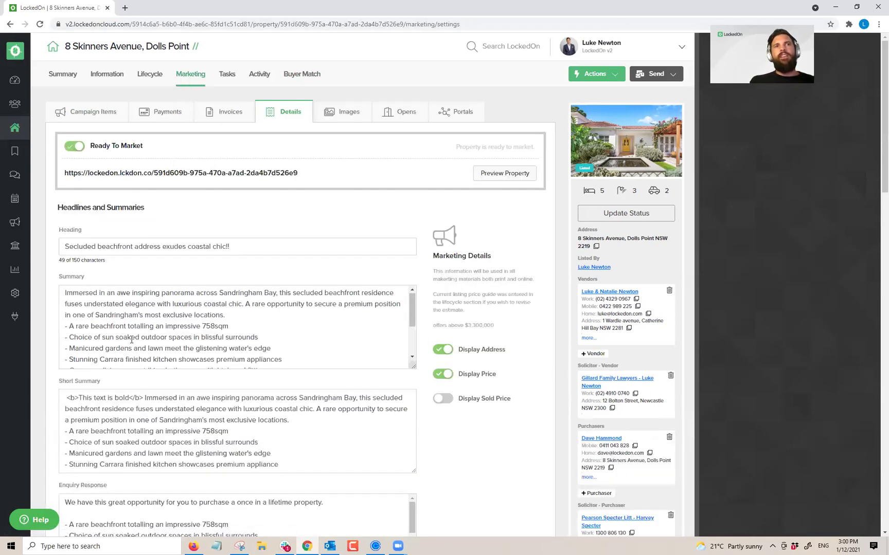
pyautogui.scroll(-15, 131, 340)
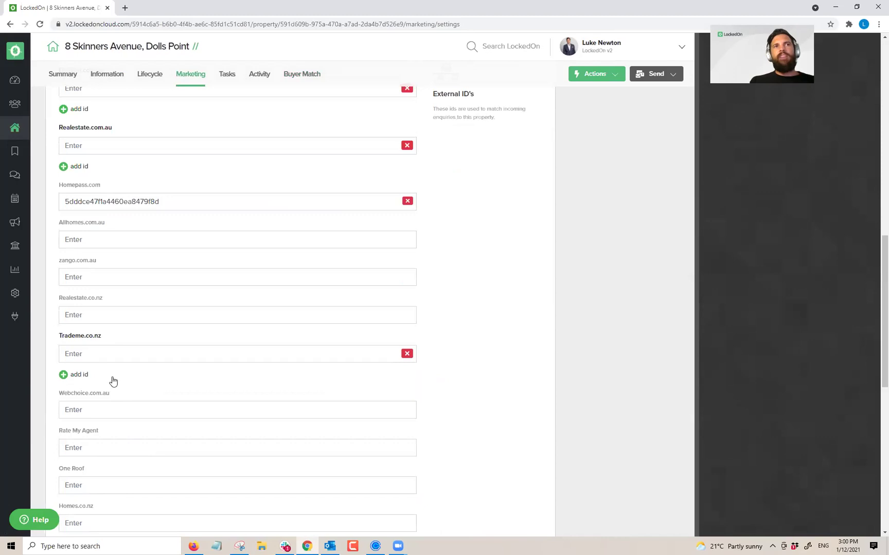
pyautogui.scroll(-5, 113, 381)
pyautogui.click(85, 403)
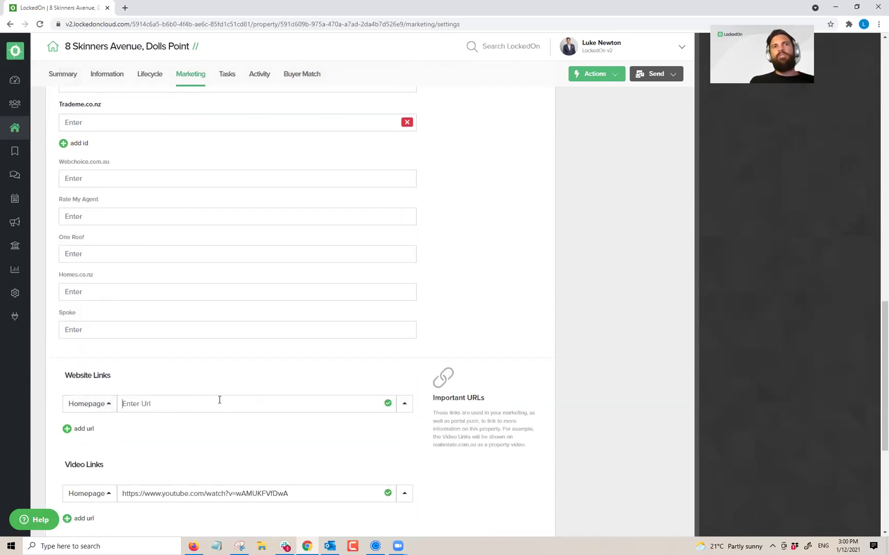
pyautogui.scroll(20, 221, 399)
pyautogui.doubleClick(284, 173)
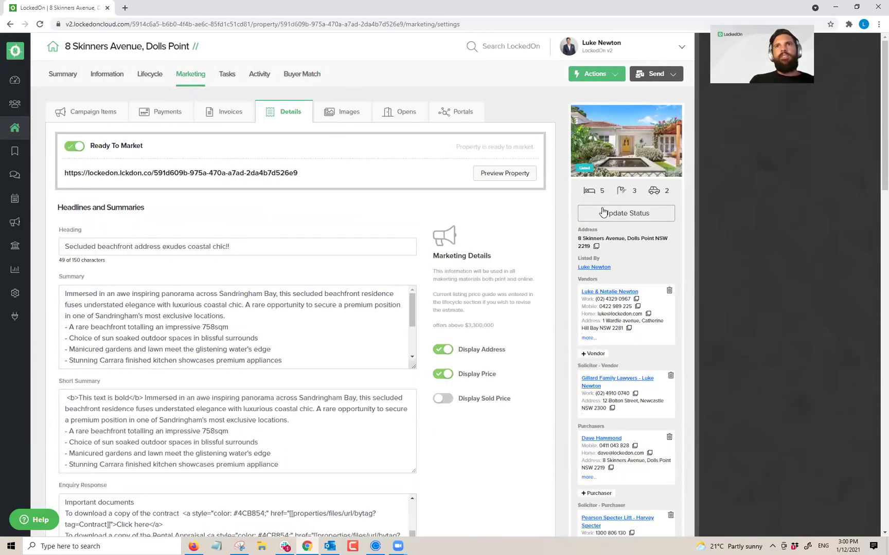
pyautogui.click(227, 74)
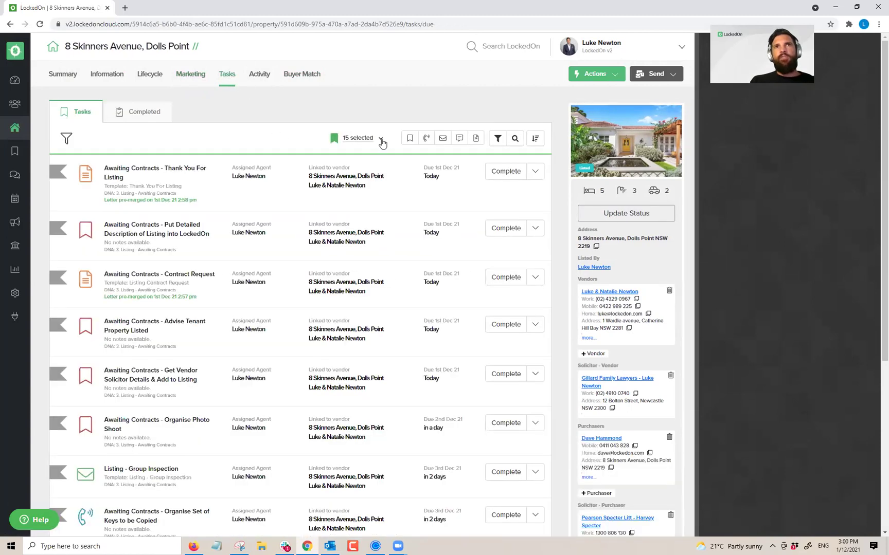
pyautogui.click(381, 137)
pyautogui.click(369, 190)
# Step: Open Apply DNA and list plans, including 3.1 Listing - Private Treaty (GONE LIVE)
pyautogui.click(608, 80)
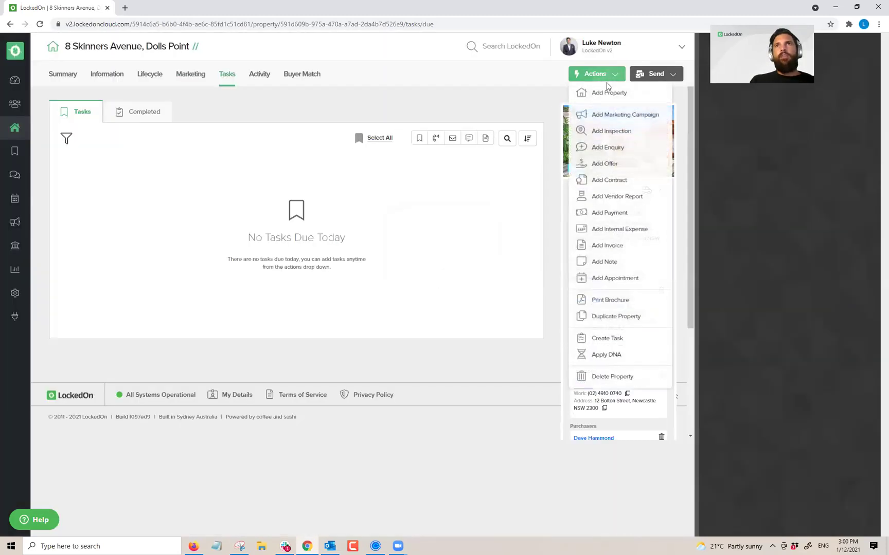
pyautogui.click(601, 376)
pyautogui.click(378, 184)
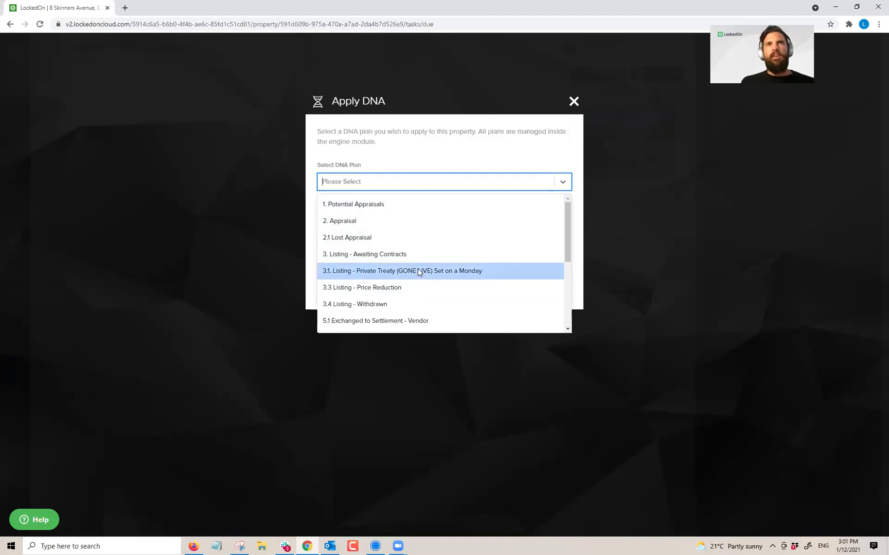
# Step: Apply the 3.1 Listing - Private Treaty (GONE LIVE) DNA plan with application date 06/12/2021
pyautogui.click(418, 271)
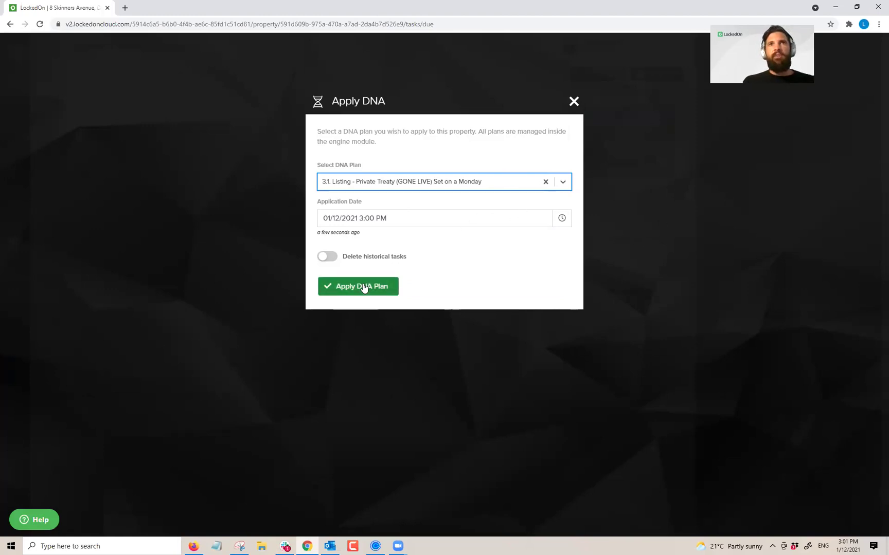
pyautogui.click(570, 218)
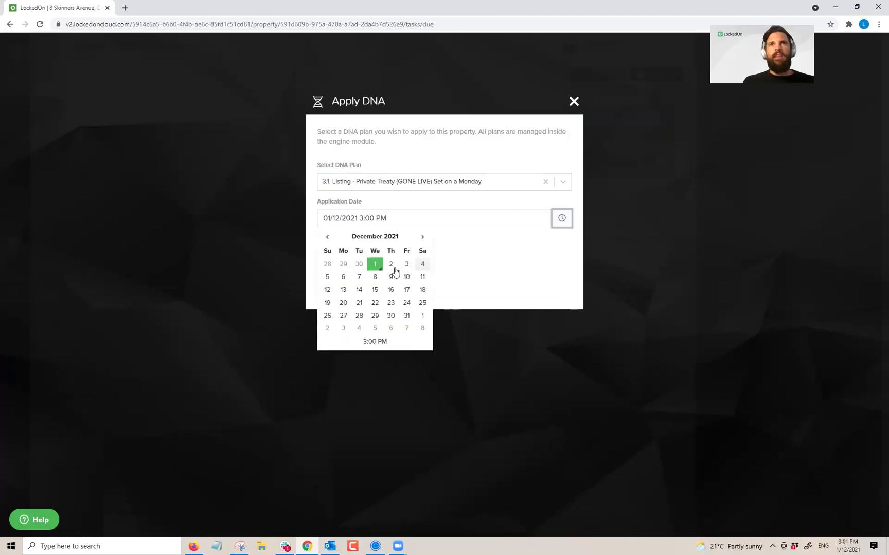
pyautogui.click(341, 277)
pyautogui.click(352, 286)
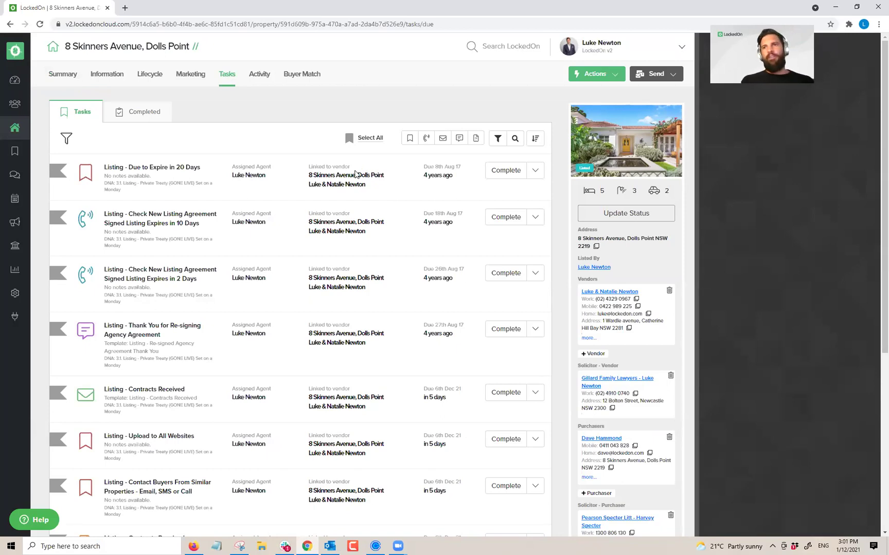
# Step: Select all 24 generated tasks and delete them
pyautogui.click(371, 139)
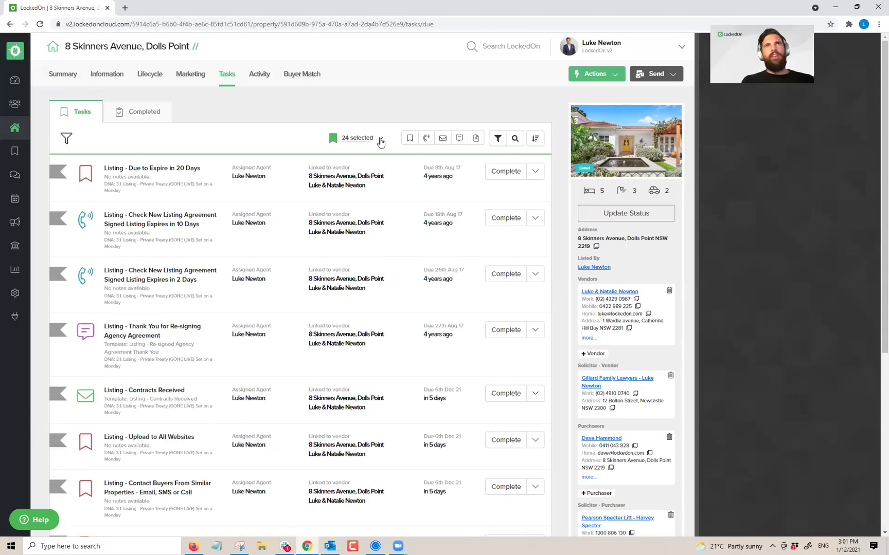
pyautogui.click(380, 138)
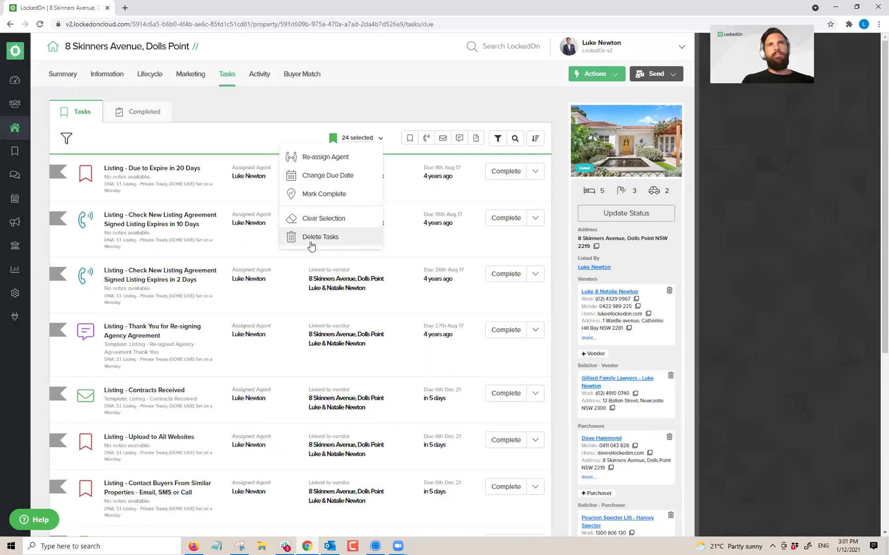
pyautogui.click(320, 237)
pyautogui.click(338, 200)
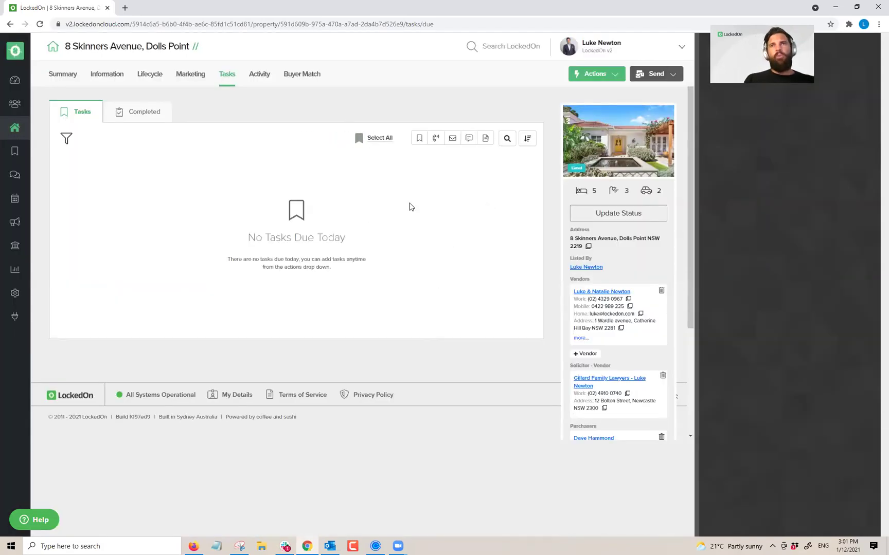
# Step: Browse the Activity sub-tabs through to Vendor Reports and open the Actions list
pyautogui.click(253, 77)
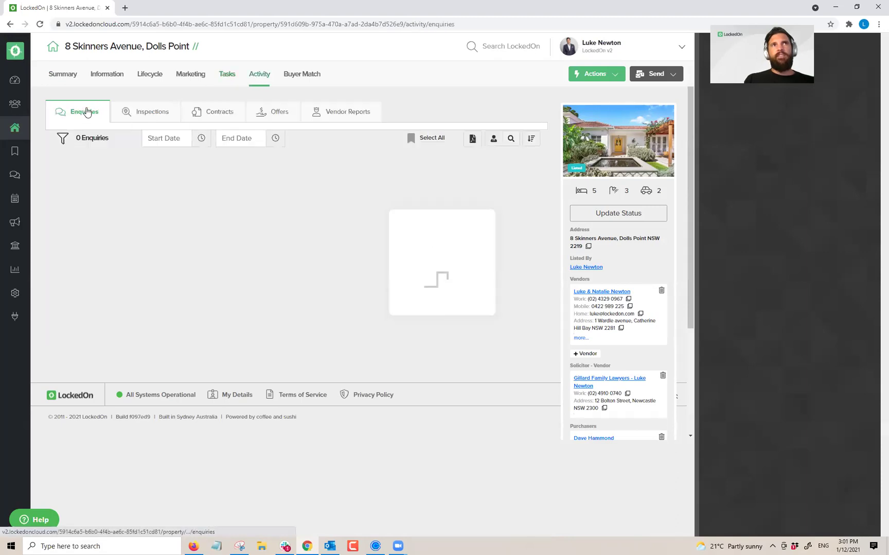
pyautogui.click(125, 112)
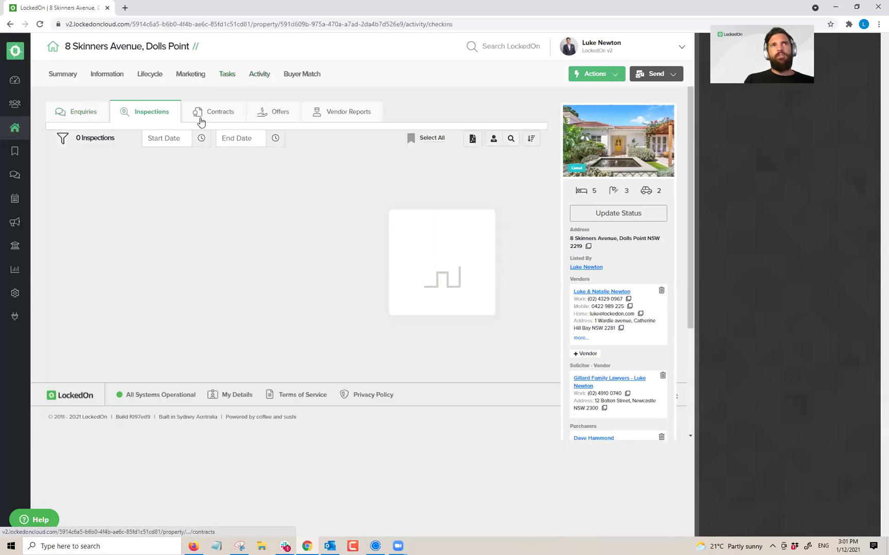
pyautogui.click(221, 114)
pyautogui.click(275, 114)
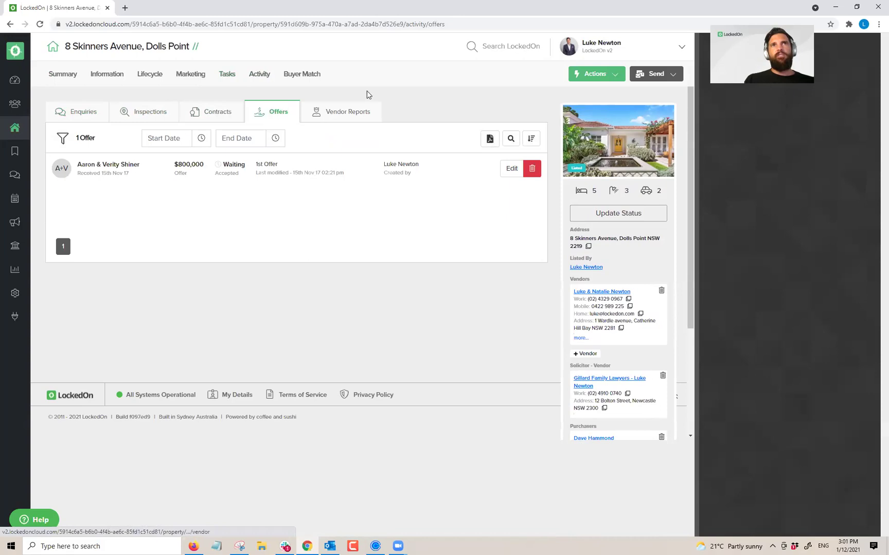
pyautogui.click(353, 116)
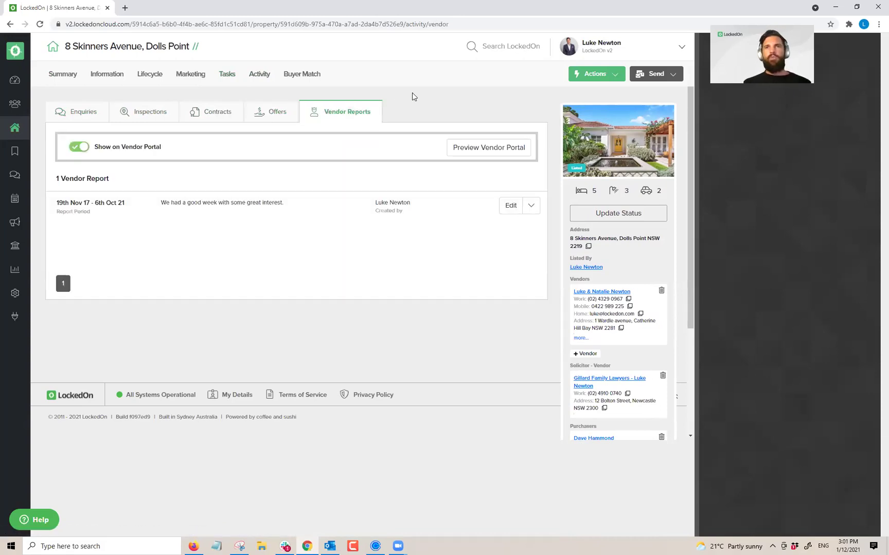
pyautogui.click(603, 76)
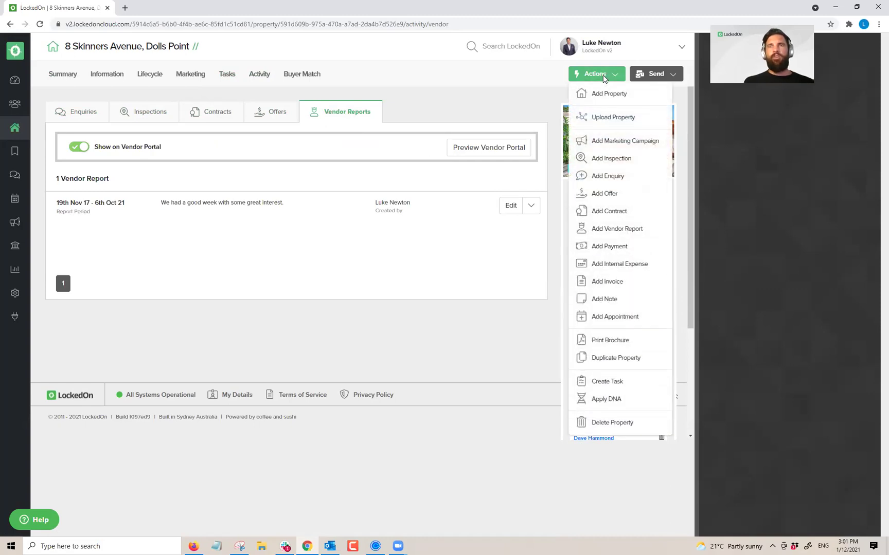
# Step: Start a new vendor report for 24–30 November 2021, then discard it
pyautogui.click(607, 232)
pyautogui.click(861, 143)
pyautogui.click(746, 161)
pyautogui.click(794, 226)
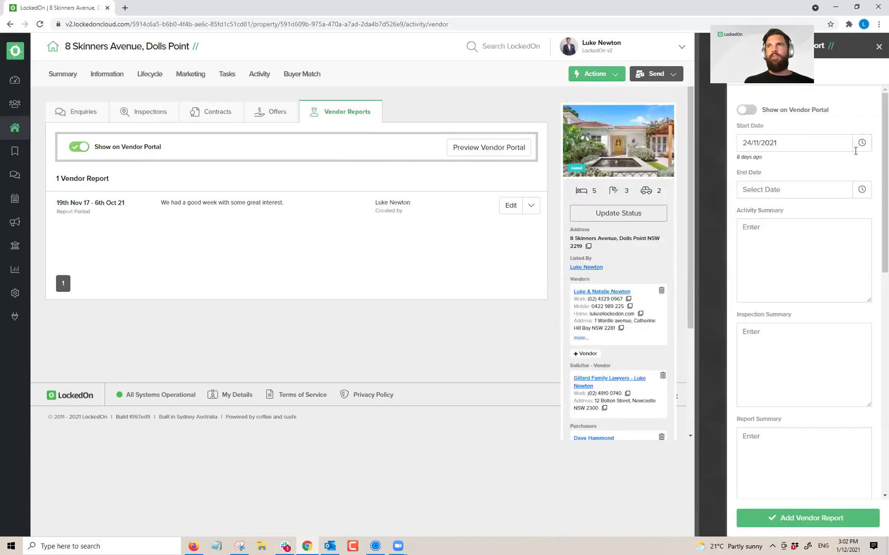
pyautogui.click(860, 189)
pyautogui.click(772, 235)
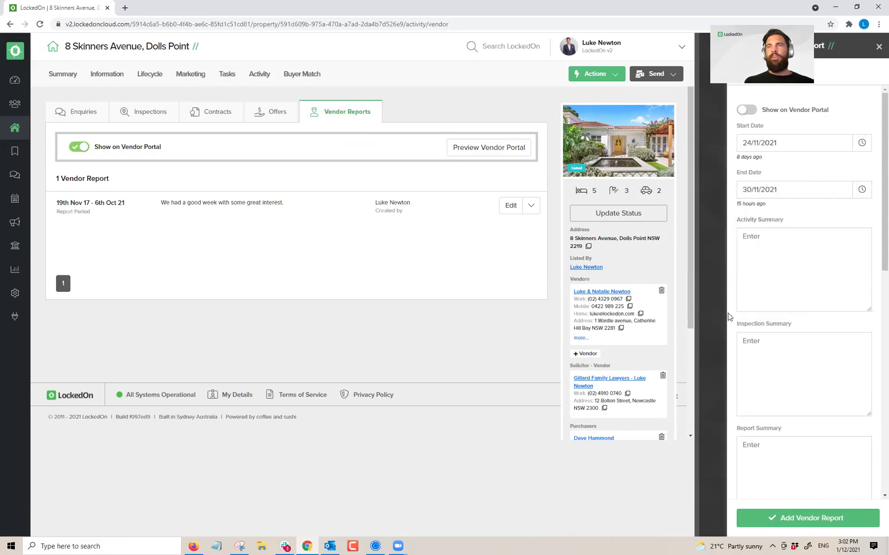
pyautogui.click(776, 351)
pyautogui.click(786, 459)
pyautogui.click(878, 47)
# Step: Change the existing vendor report's end date to 01/12/2021, save it, and download it
pyautogui.click(510, 205)
pyautogui.click(862, 190)
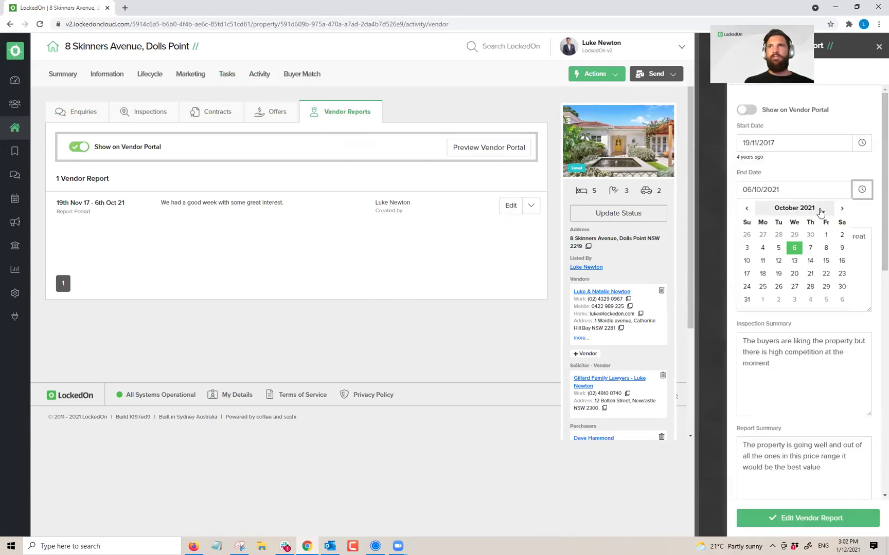
pyautogui.click(841, 209)
pyautogui.click(841, 210)
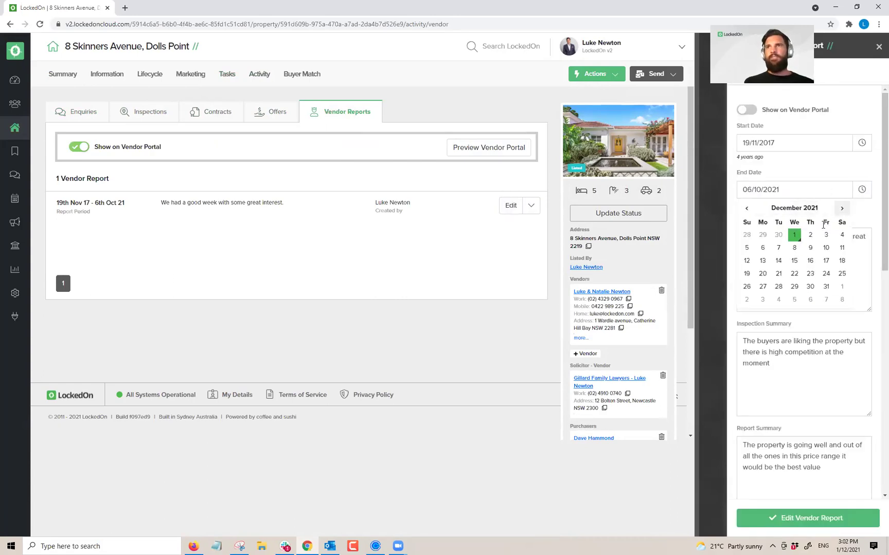
pyautogui.click(794, 234)
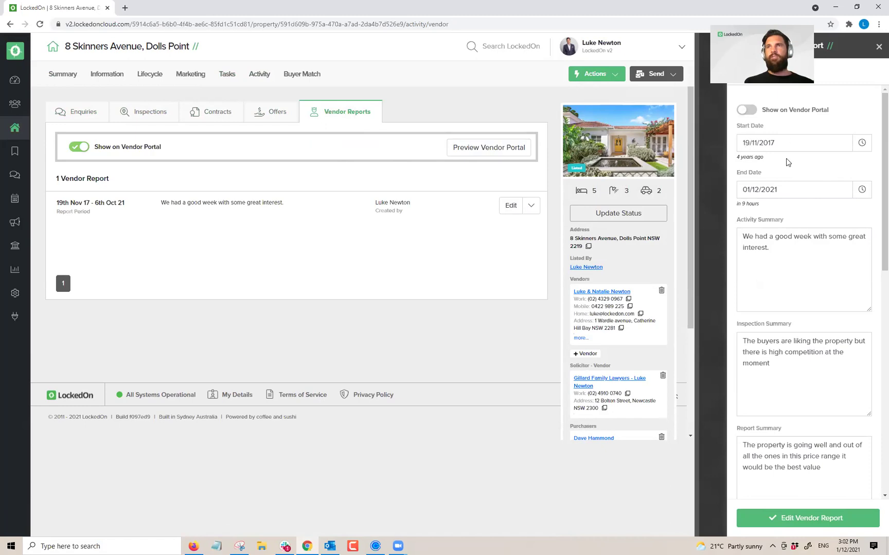
pyautogui.click(799, 519)
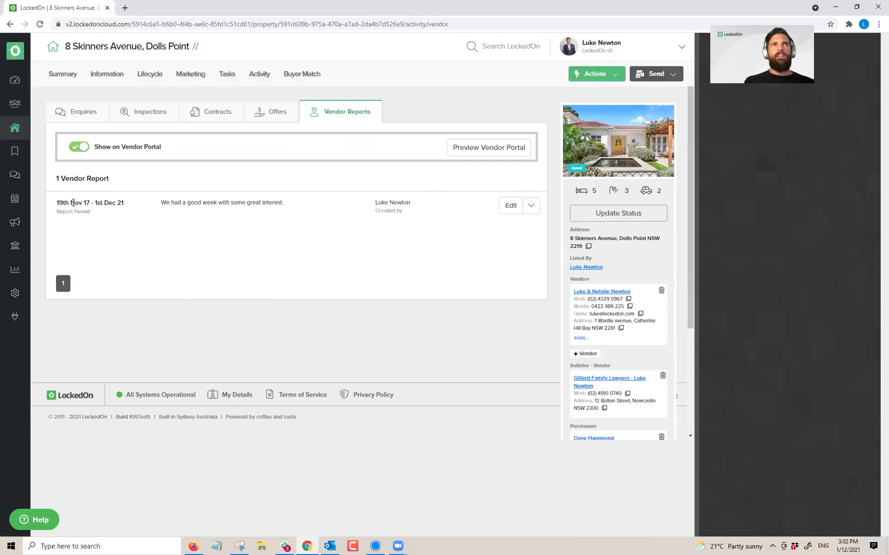
pyautogui.click(532, 206)
pyautogui.click(508, 244)
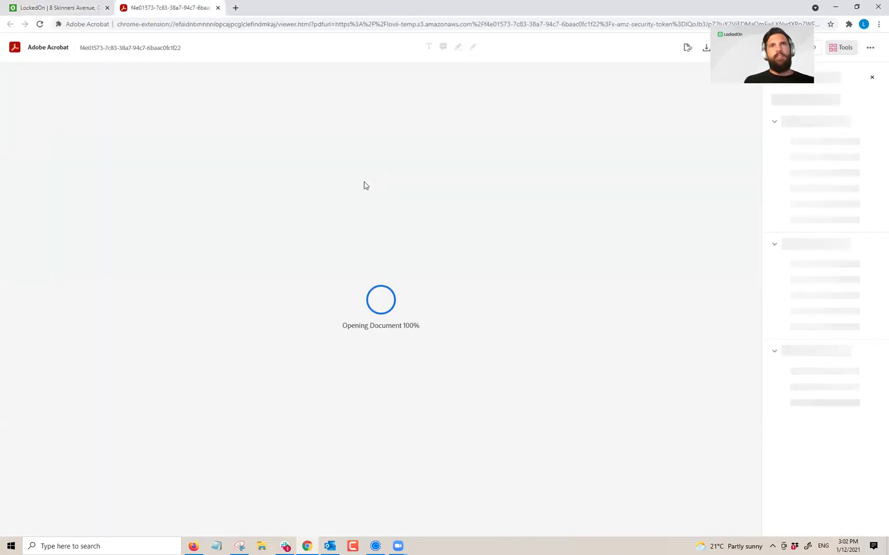
# Step: Scroll through the four-page vendor report PDF with its Campaign Summary, then close it
pyautogui.scroll(-10, 363, 186)
pyautogui.scroll(-15, 364, 187)
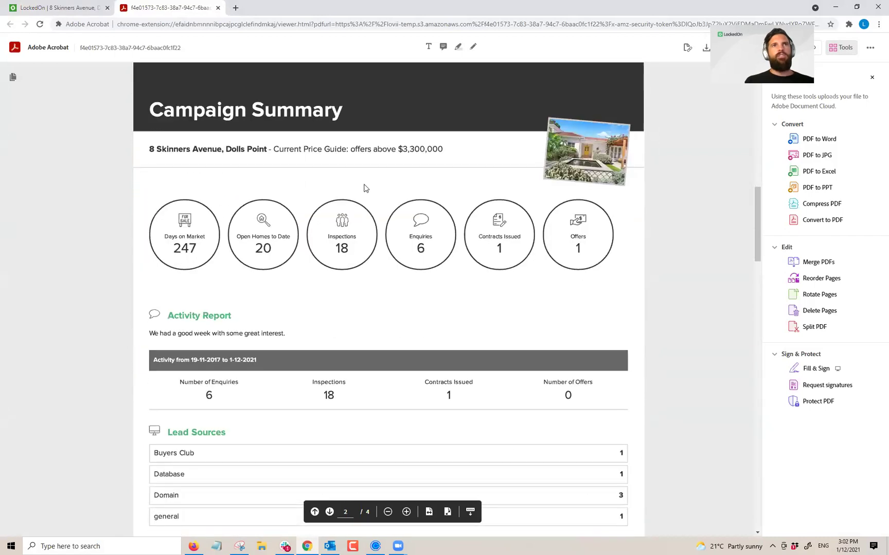
pyautogui.scroll(-15, 364, 188)
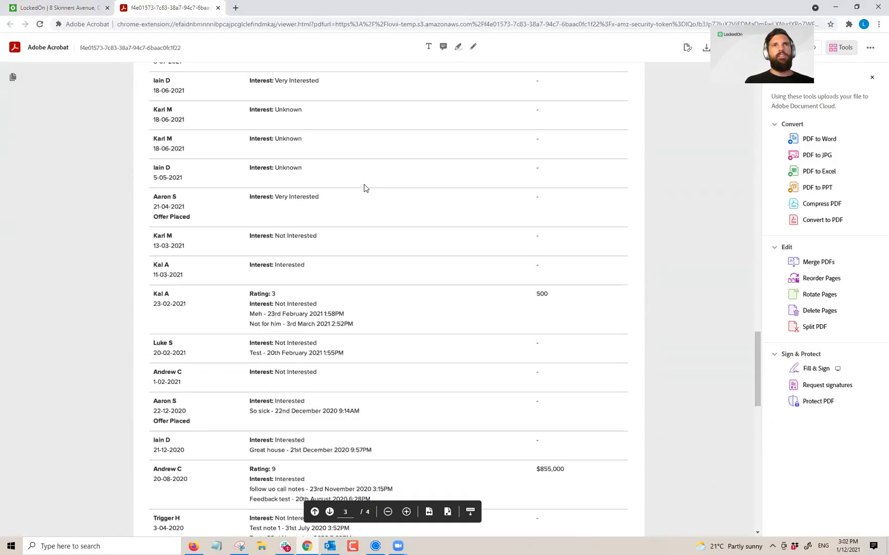
pyautogui.scroll(15, 365, 188)
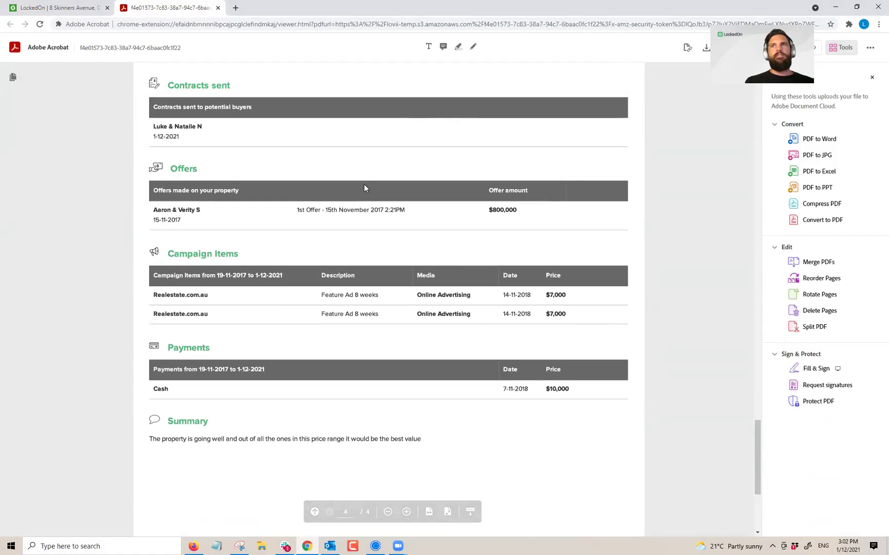
pyautogui.scroll(15, 363, 194)
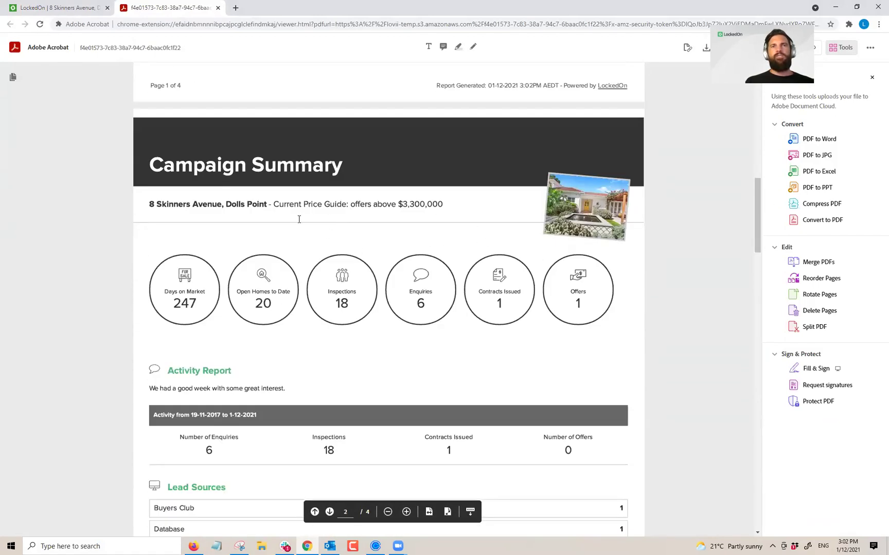
pyautogui.click(219, 8)
pyautogui.click(530, 205)
pyautogui.click(507, 241)
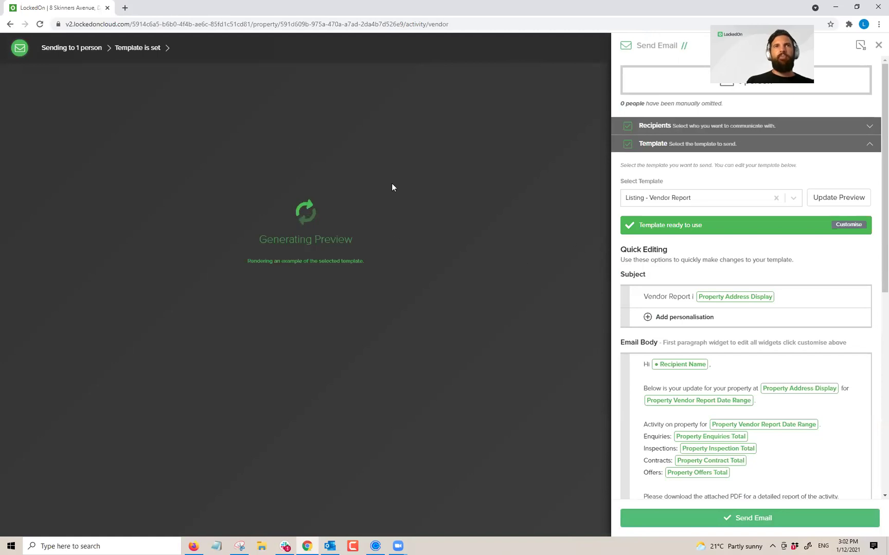
pyautogui.scroll(-2, 278, 277)
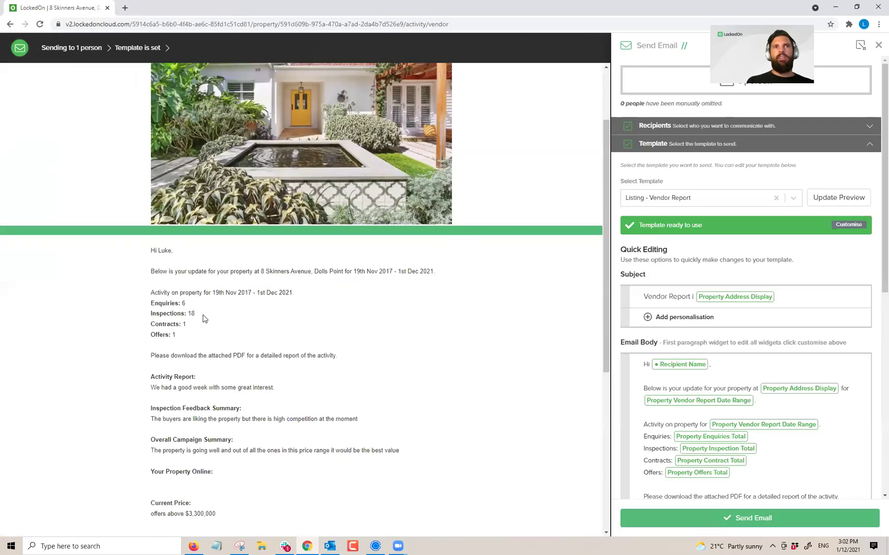
pyautogui.tripleClick(131, 306)
pyautogui.click(177, 366)
pyautogui.scroll(-6, 713, 394)
pyautogui.moveTo(665, 428); pyautogui.dragTo(636, 429)
pyautogui.scroll(-2, 278, 350)
pyautogui.tripleClick(206, 296)
pyautogui.click(349, 320)
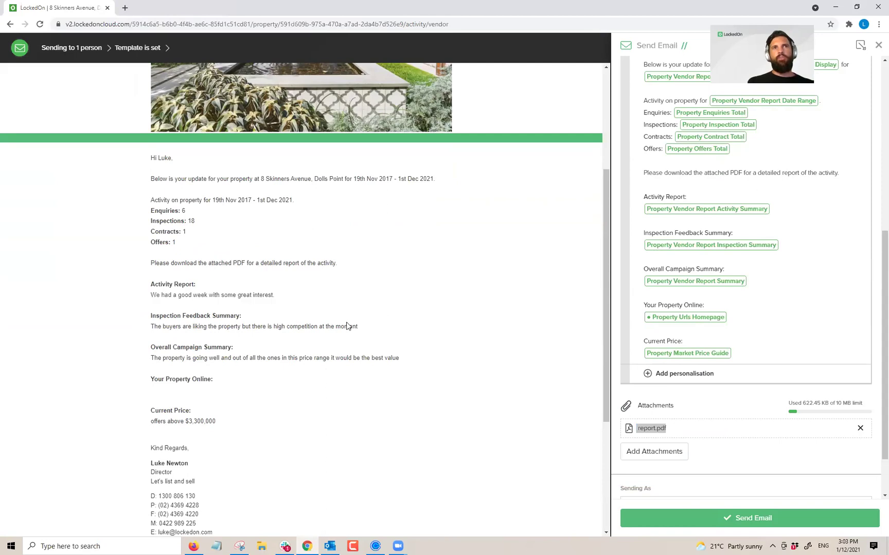
pyautogui.scroll(3, 738, 289)
pyautogui.scroll(3, 738, 288)
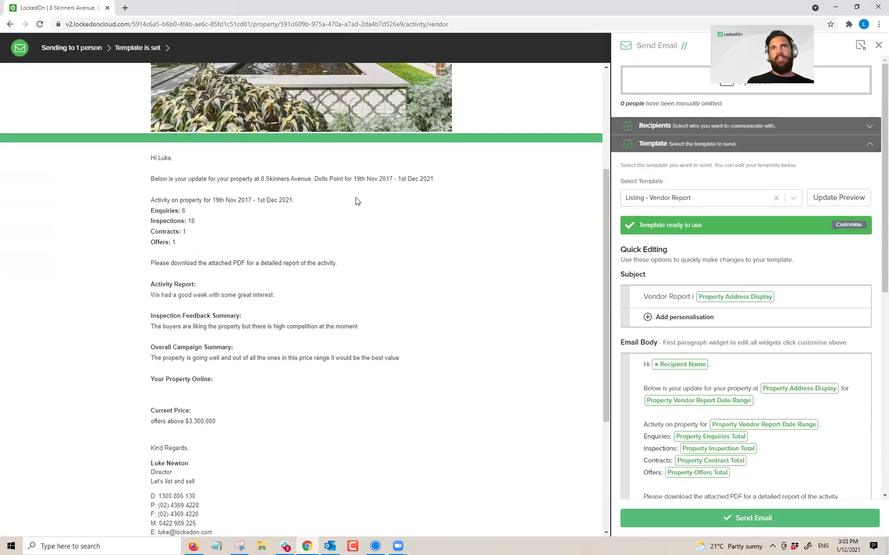
pyautogui.scroll(4, 357, 199)
pyautogui.click(862, 48)
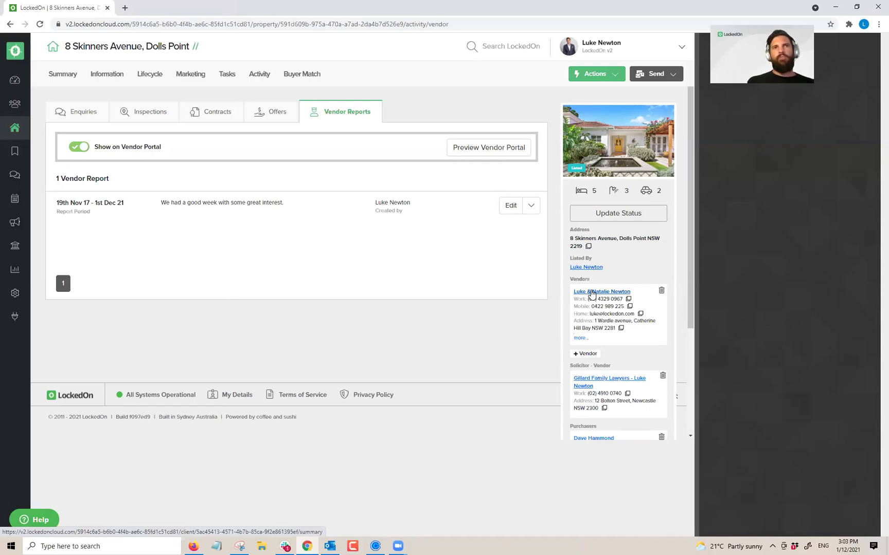
pyautogui.click(591, 293)
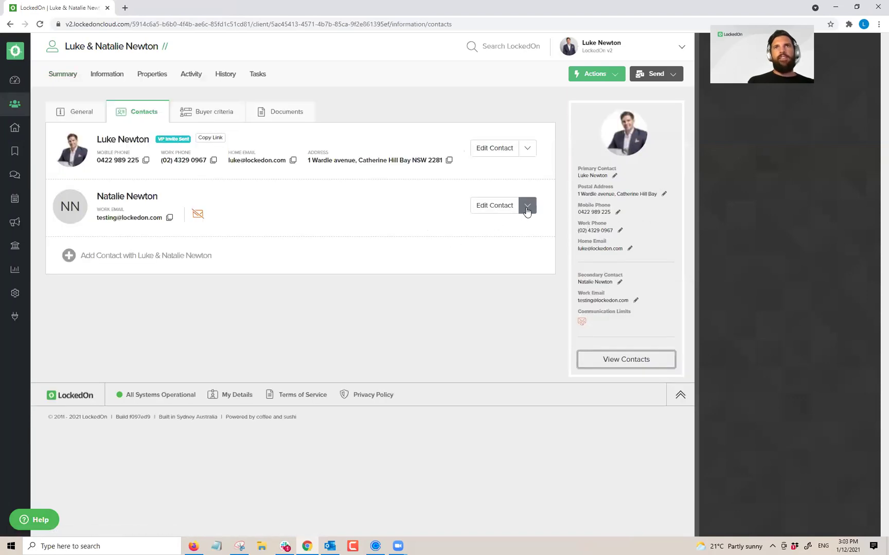
pyautogui.click(527, 205)
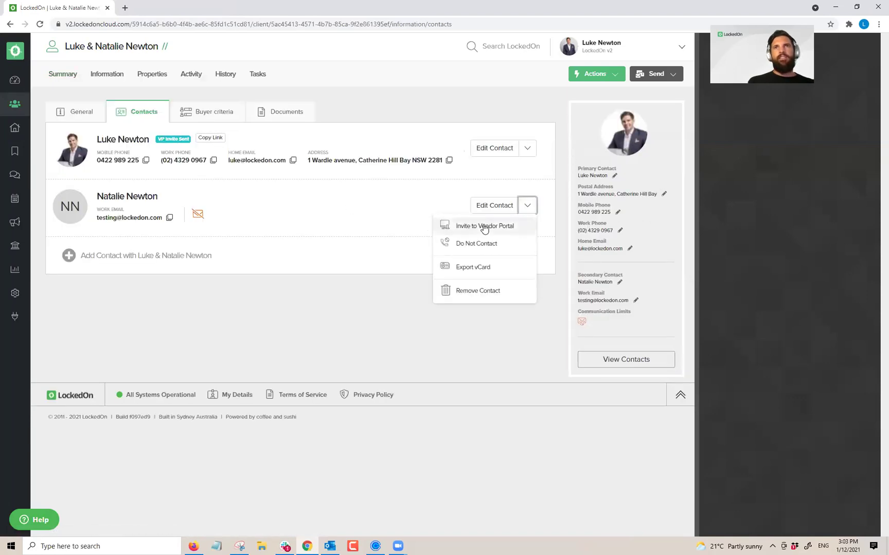
pyautogui.click(482, 224)
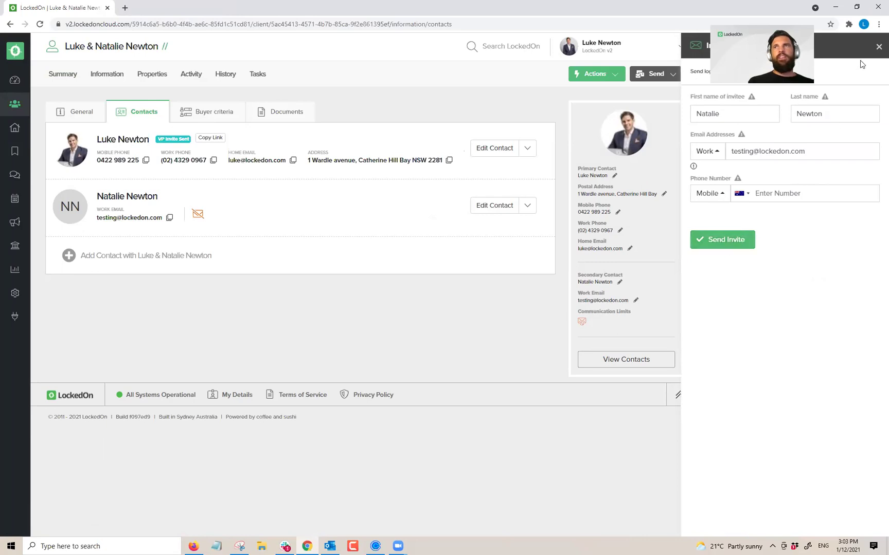
pyautogui.click(472, 109)
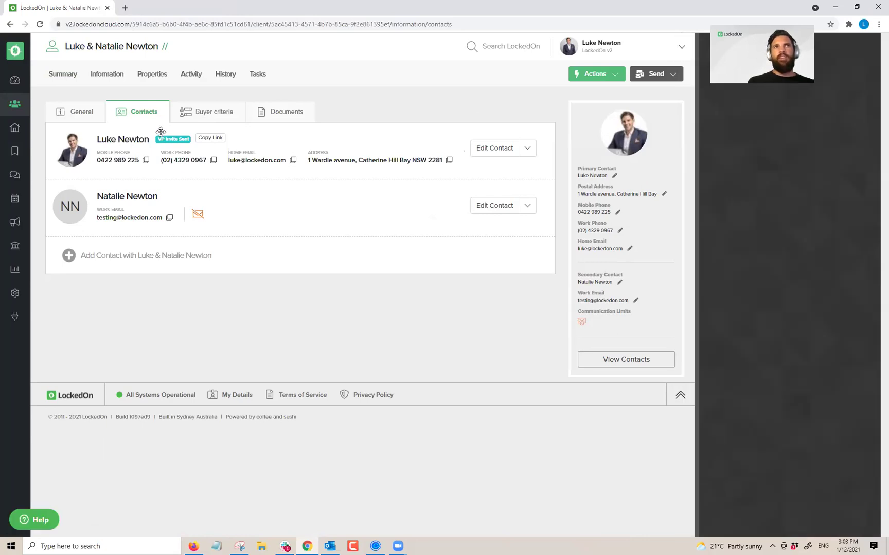
pyautogui.click(145, 76)
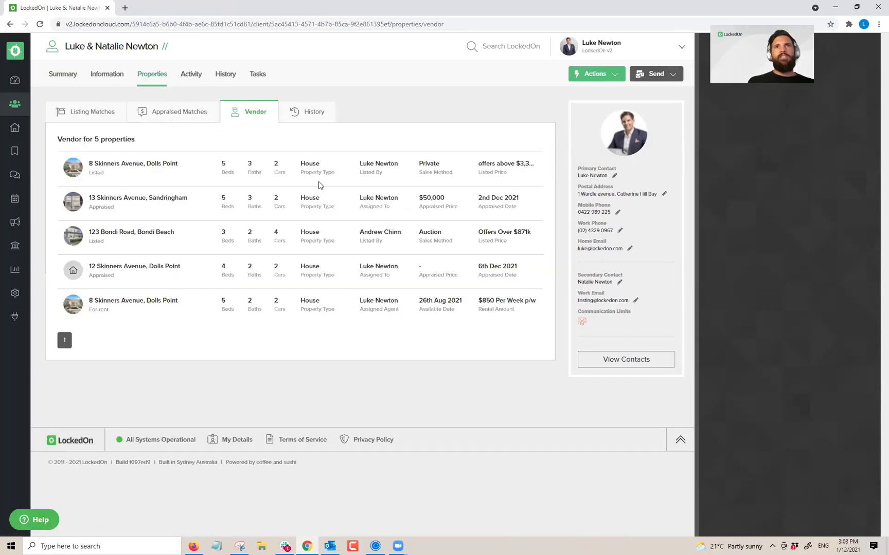
pyautogui.click(109, 164)
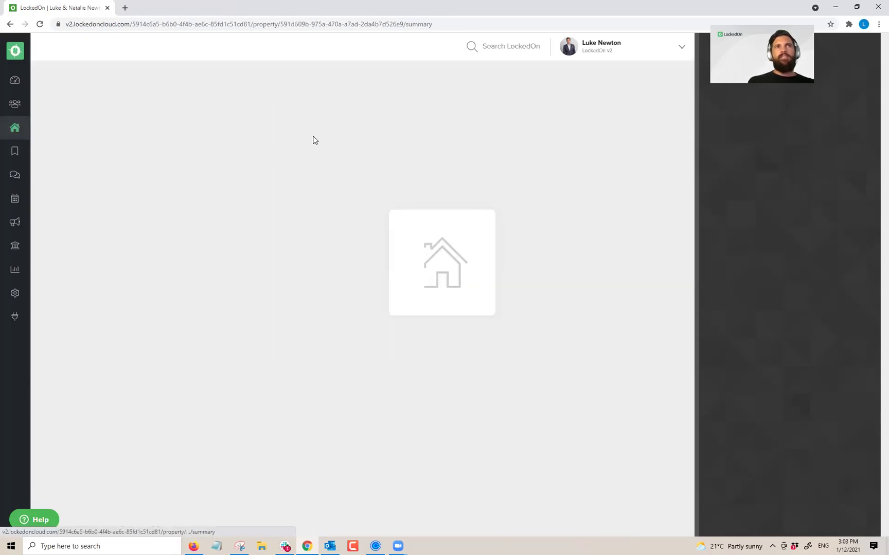
pyautogui.click(259, 75)
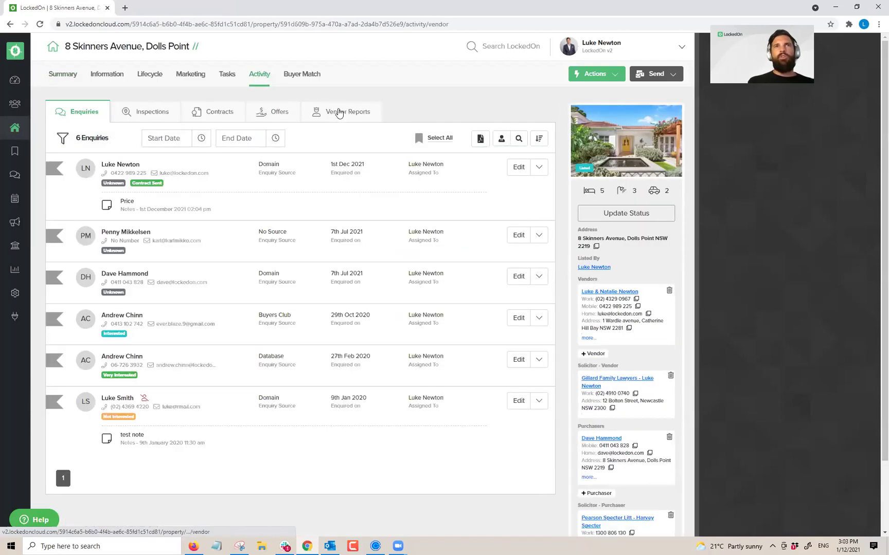
pyautogui.click(341, 113)
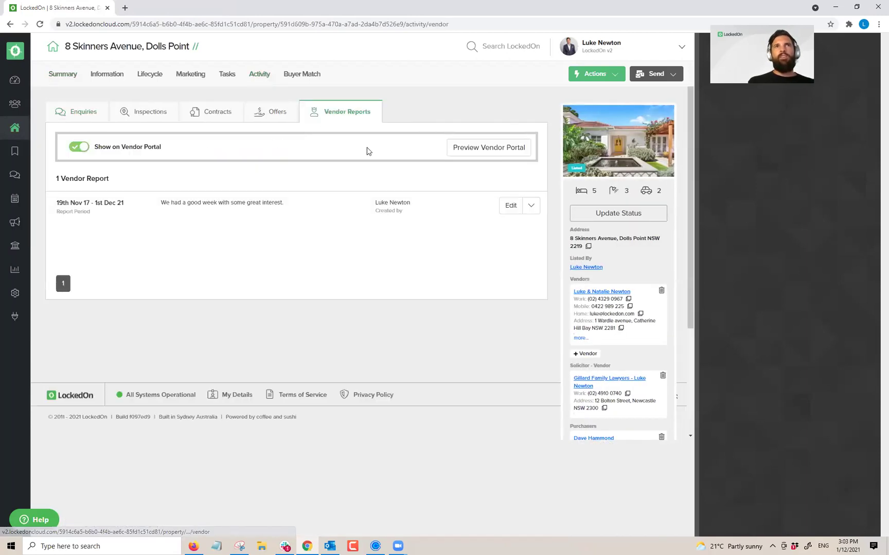
# Step: Preview the vendor portal and look over the activity summary showing 6 enquiries
pyautogui.click(489, 147)
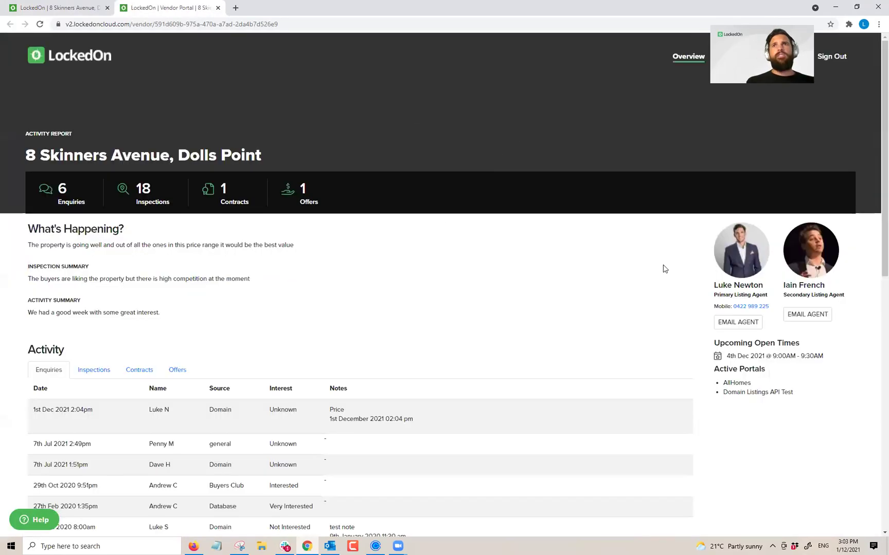
pyautogui.doubleClick(60, 188)
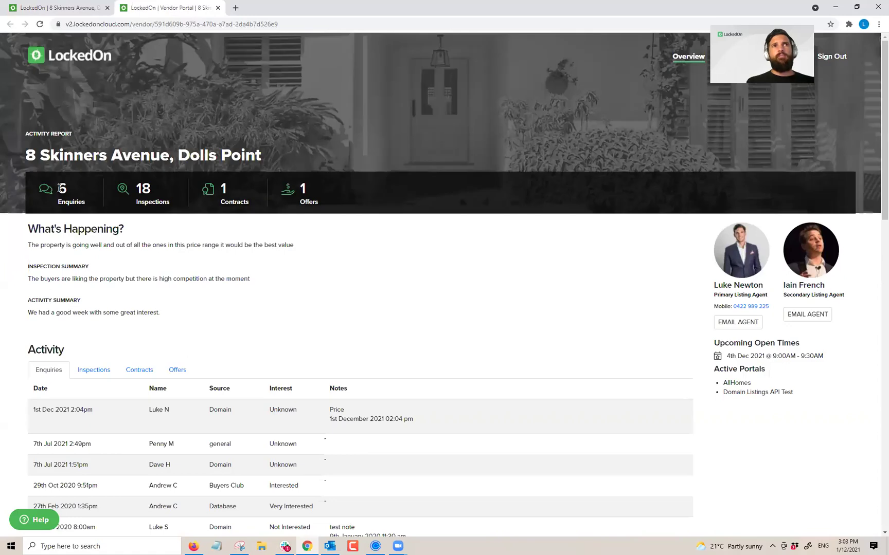
pyautogui.click(149, 187)
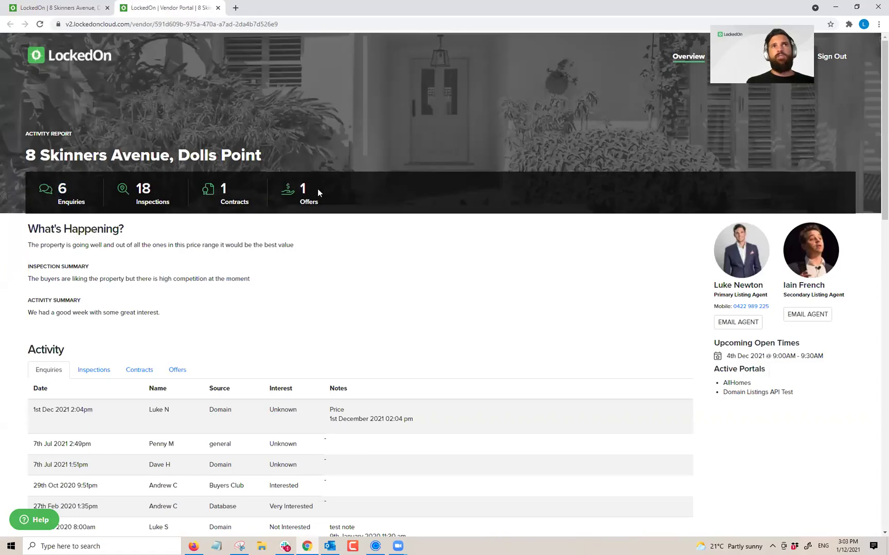
pyautogui.moveTo(148, 323); pyautogui.dragTo(21, 270)
pyautogui.scroll(-2, 101, 287)
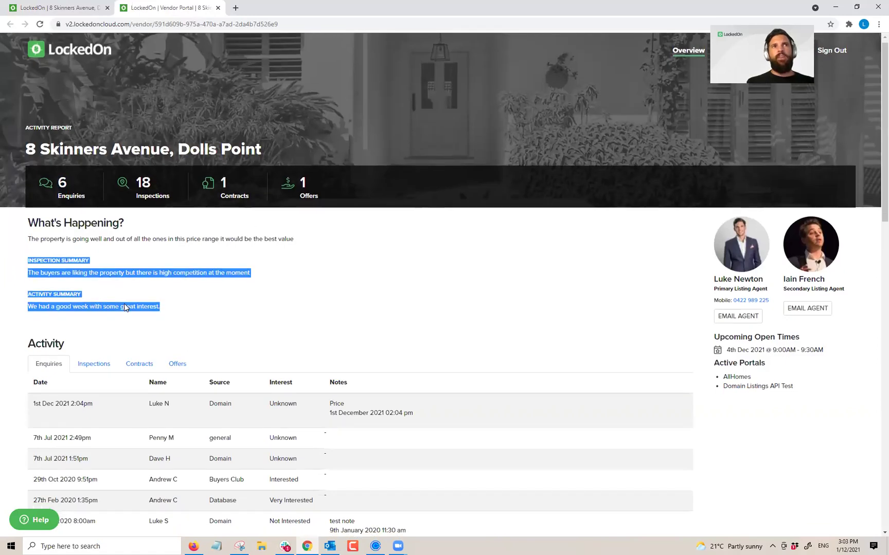
# Step: Switch between the inspections, contracts, offers and enquiries lists, ending on the 18 inspections
pyautogui.click(89, 282)
pyautogui.click(142, 280)
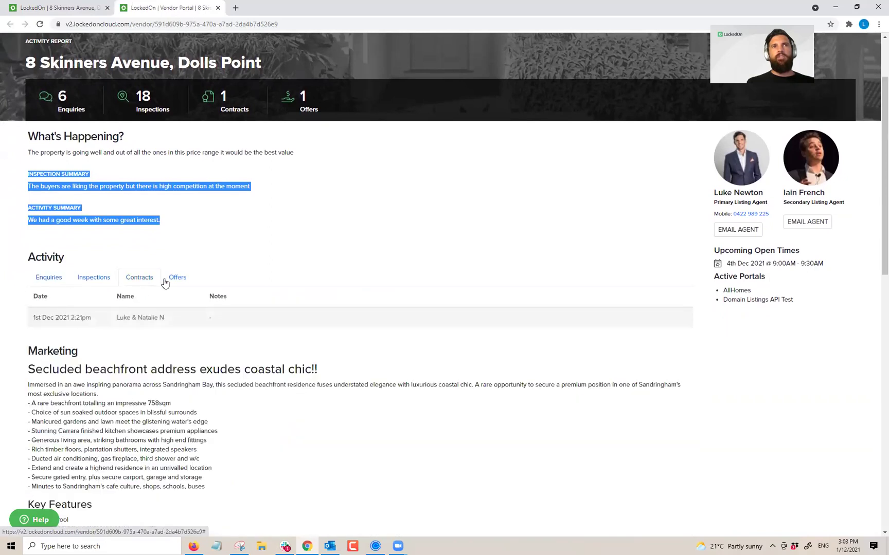
pyautogui.click(174, 278)
pyautogui.click(139, 278)
pyautogui.click(56, 279)
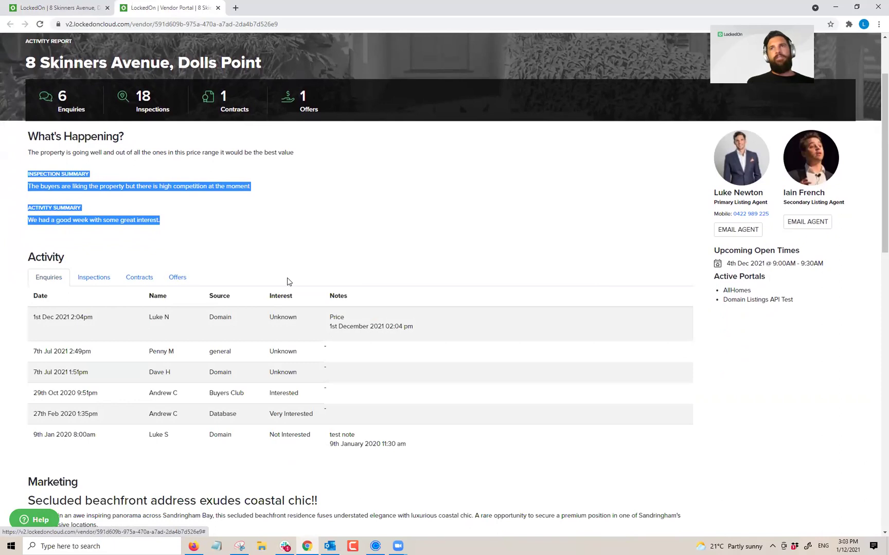
pyautogui.scroll(2, 287, 282)
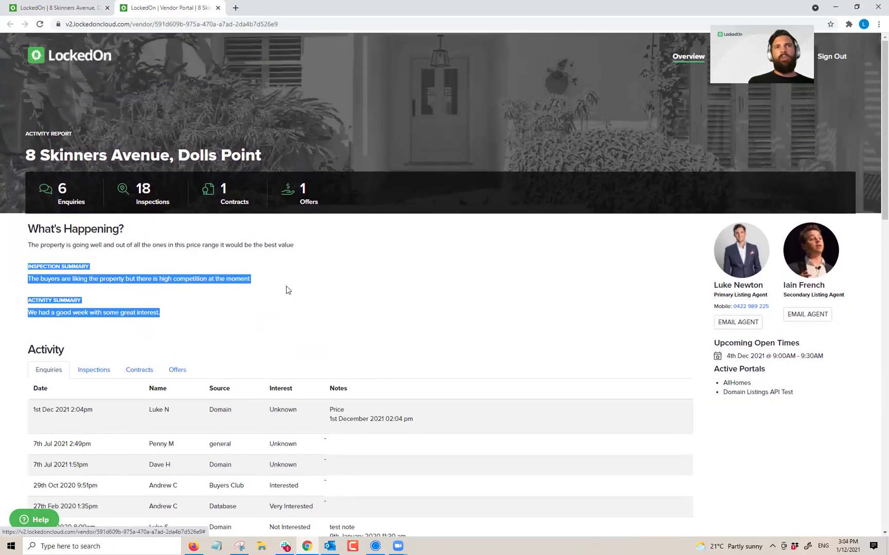
pyautogui.click(295, 287)
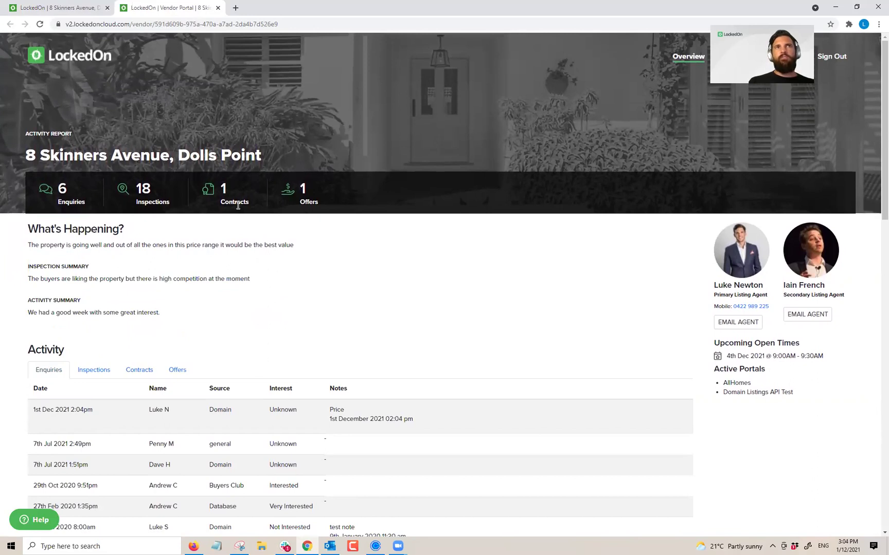
pyautogui.scroll(-2, 165, 299)
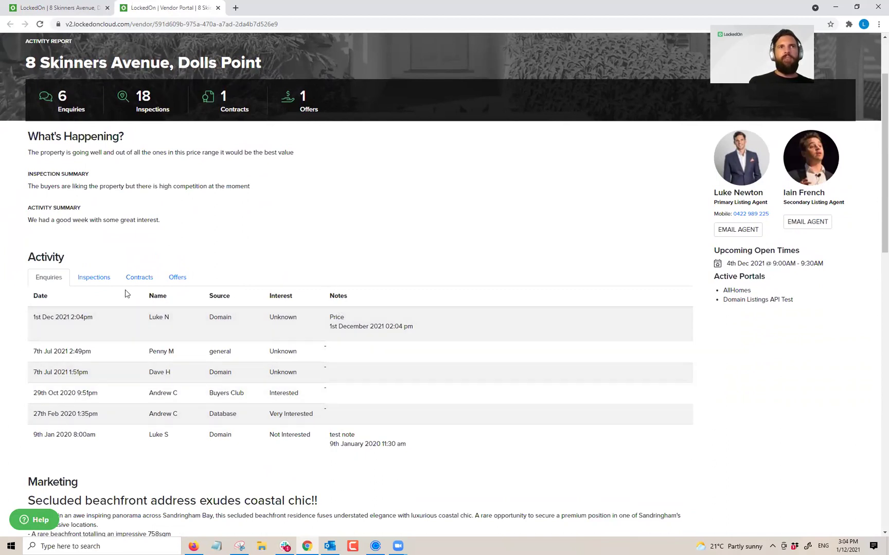
pyautogui.click(102, 278)
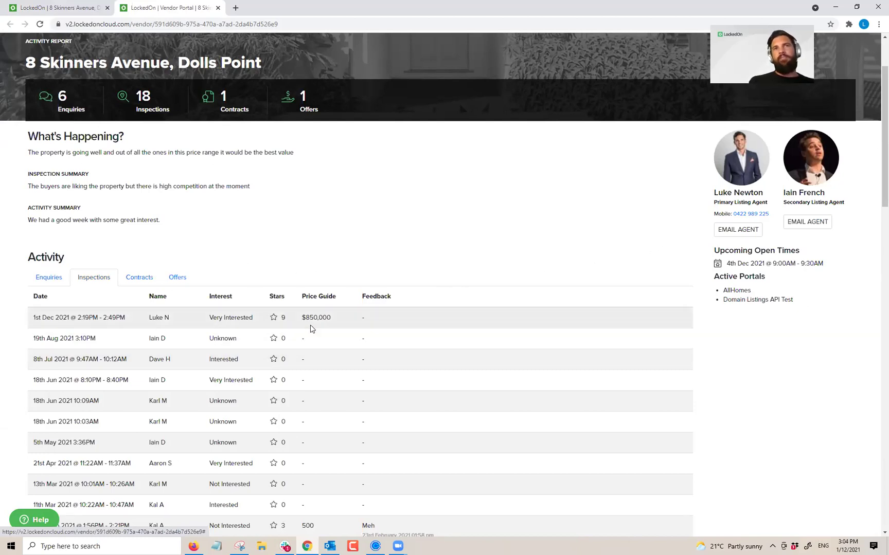
# Step: View the contract issued and the offer made in the portal's activity list
pyautogui.scroll(-2, 332, 311)
pyautogui.scroll(2, 333, 306)
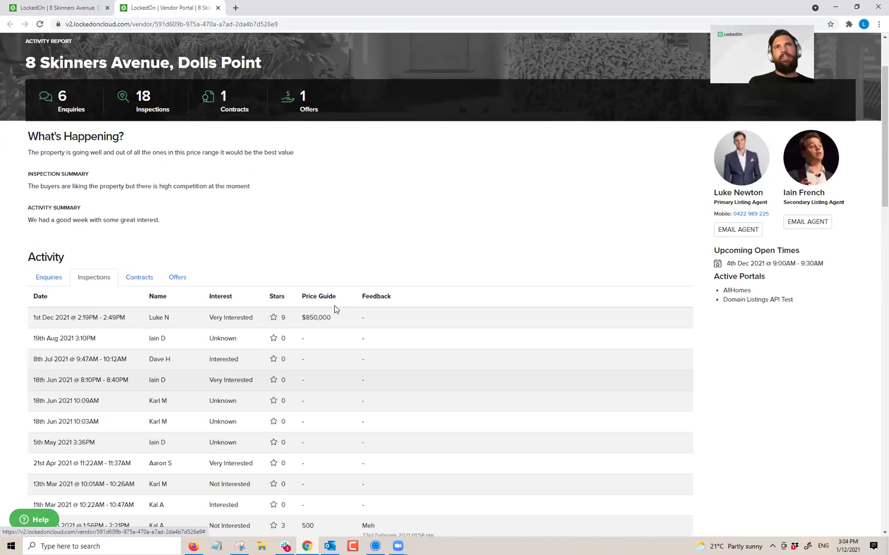
pyautogui.scroll(-4, 334, 306)
pyautogui.scroll(3, 335, 305)
pyautogui.click(140, 233)
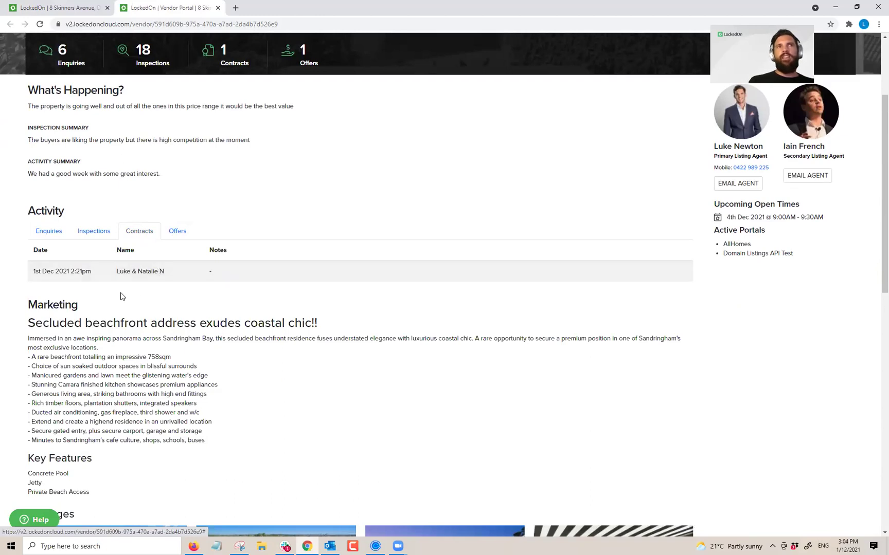
pyautogui.click(177, 232)
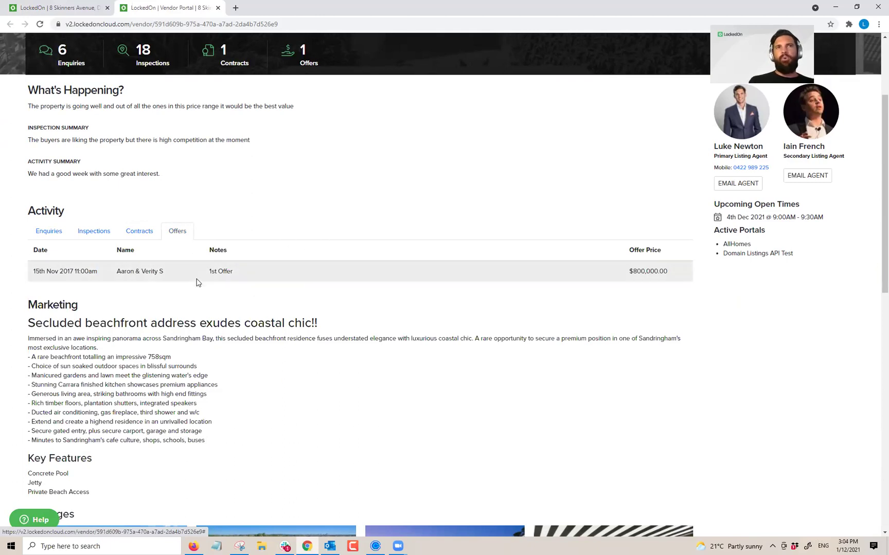
# Step: Open the property photos full size, step to the next one, and close the viewer
pyautogui.scroll(-3, 212, 282)
pyautogui.moveTo(61, 133); pyautogui.dragTo(247, 195)
pyautogui.scroll(-2, 252, 226)
pyautogui.click(510, 249)
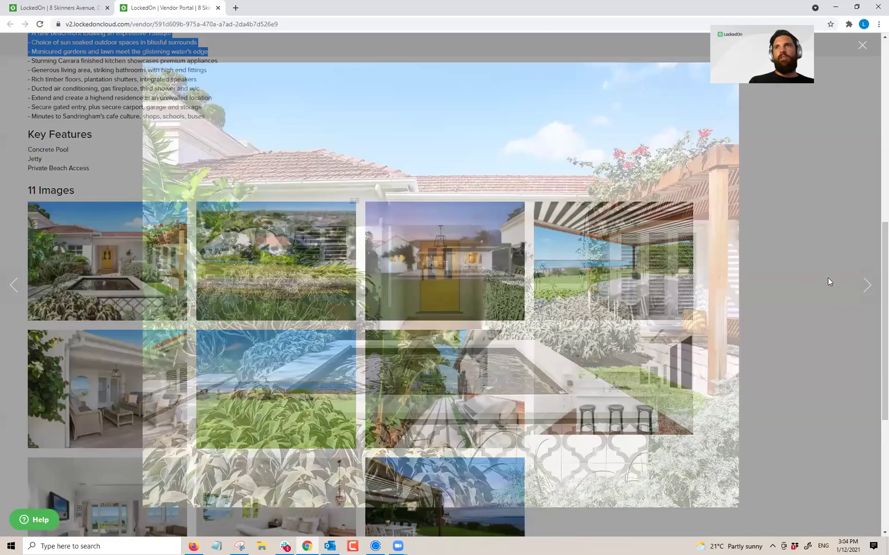
pyautogui.click(866, 286)
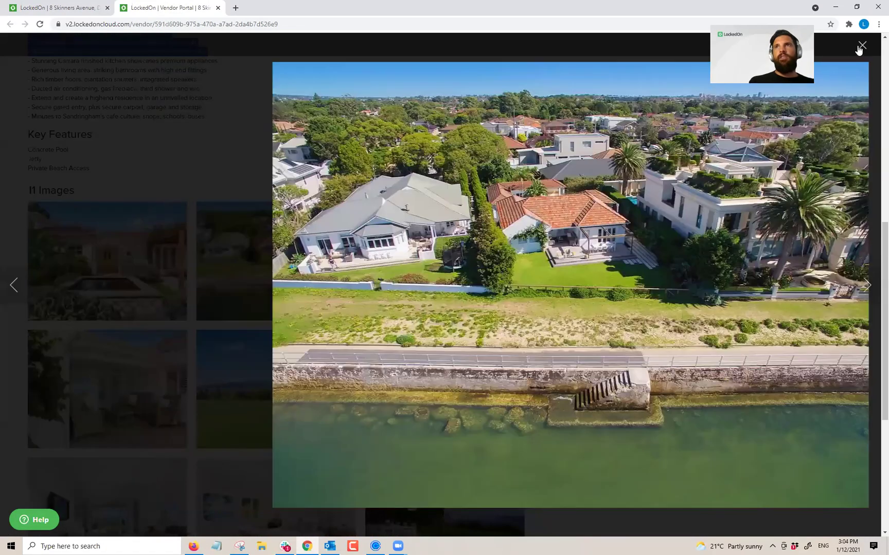
pyautogui.click(862, 45)
# Step: Review the vendor report summary text, then close the vendor portal preview
pyautogui.scroll(-6, 142, 383)
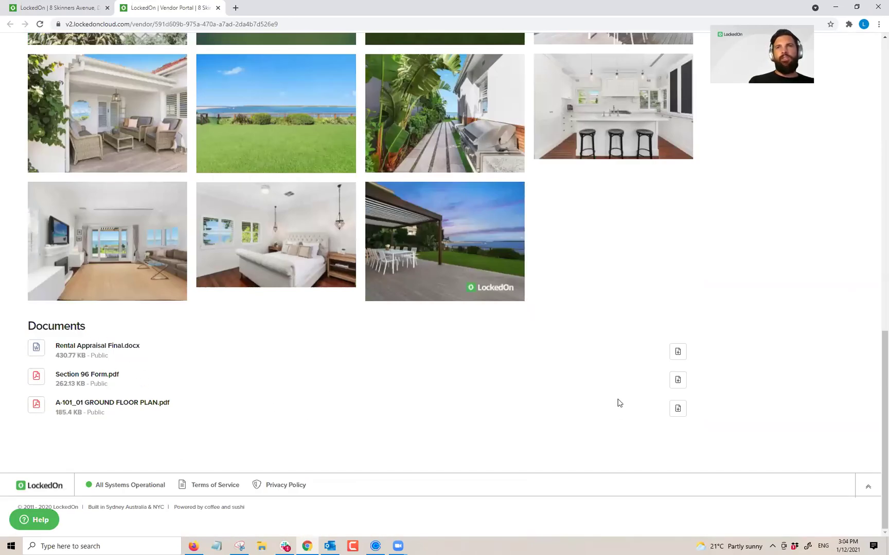
pyautogui.scroll(20, 656, 403)
pyautogui.moveTo(794, 393); pyautogui.dragTo(599, 292)
pyautogui.click(803, 255)
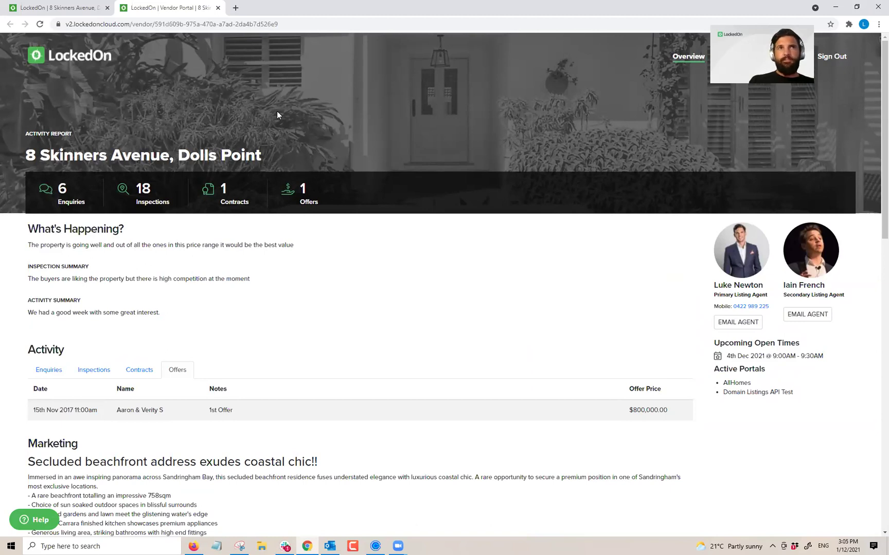
pyautogui.click(218, 9)
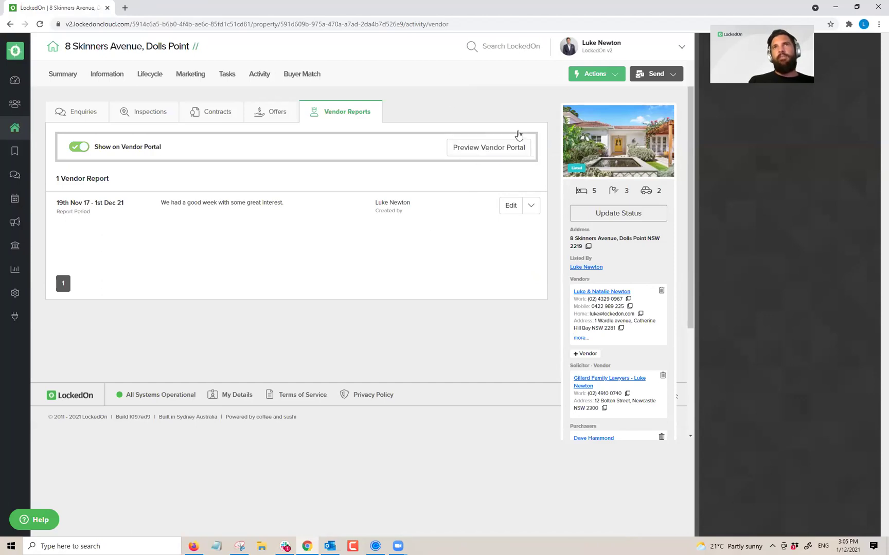
# Step: Check the Vendor Portal Initially Accessed alert under My Details settings
pyautogui.click(585, 49)
pyautogui.click(584, 74)
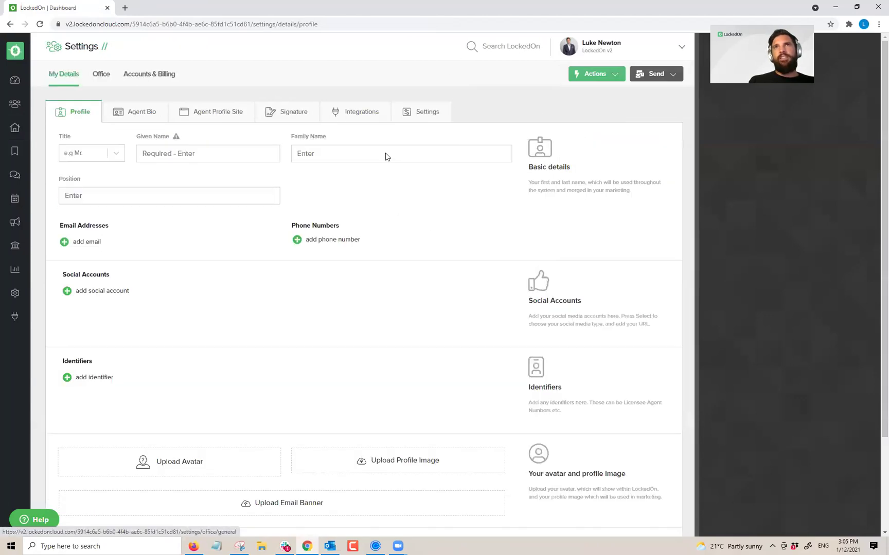
pyautogui.click(406, 115)
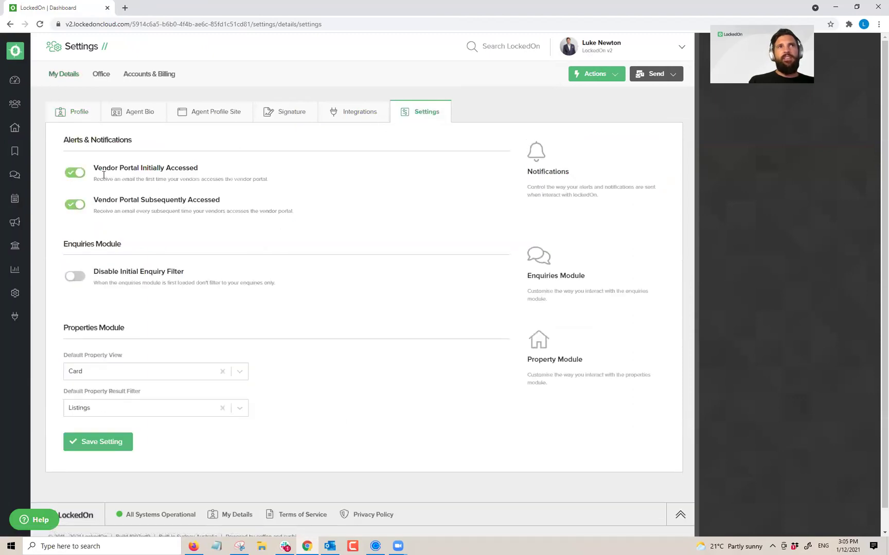
pyautogui.tripleClick(111, 142)
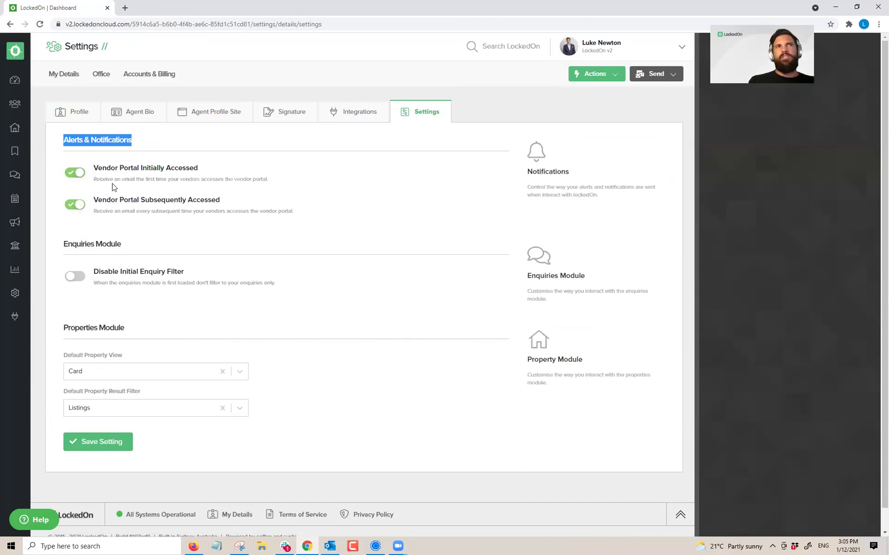
pyautogui.tripleClick(152, 168)
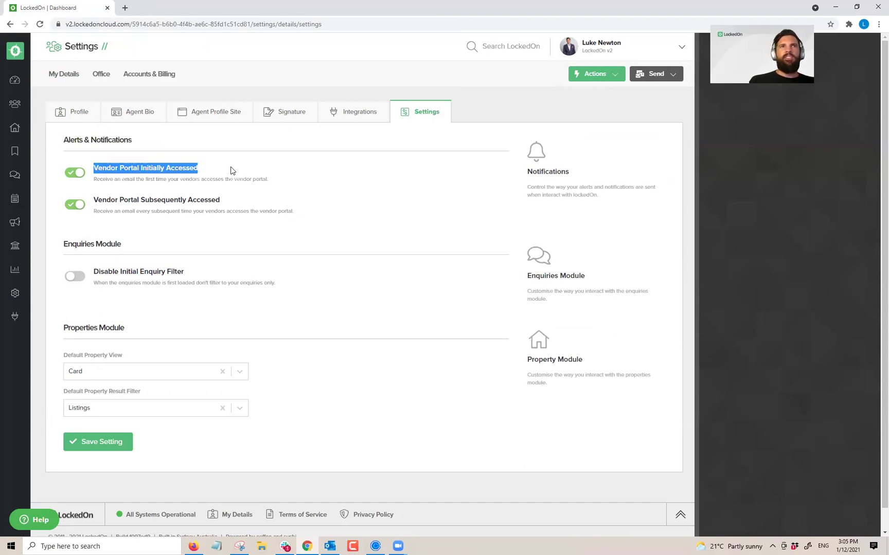
pyautogui.click(264, 172)
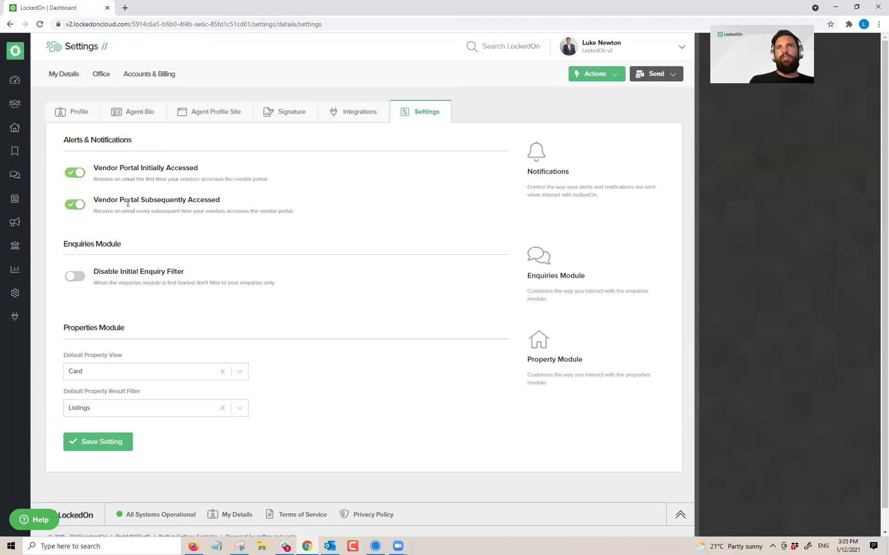
# Step: Check the Vendor Portal Subsequently Accessed alert, then return to the Properties list
pyautogui.tripleClick(276, 212)
pyautogui.click(302, 215)
pyautogui.moveTo(296, 214); pyautogui.dragTo(101, 197)
pyautogui.click(216, 196)
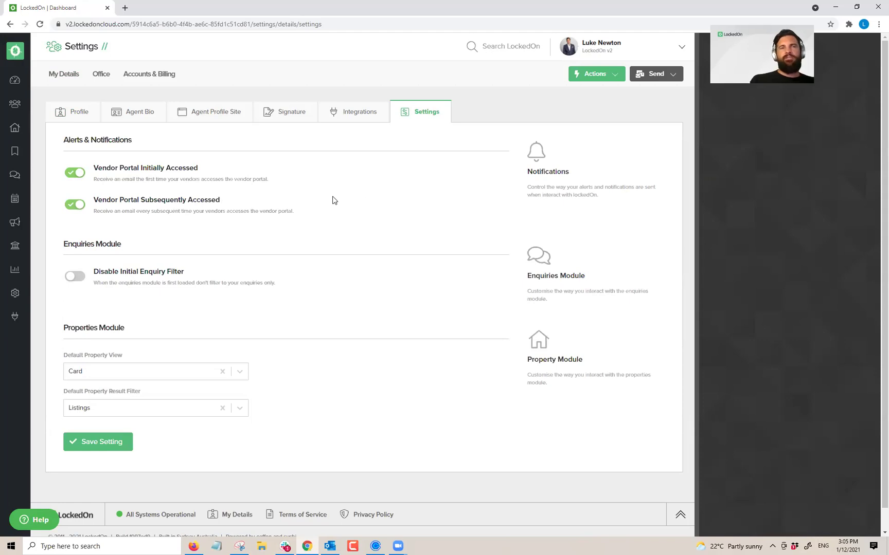
pyautogui.click(15, 128)
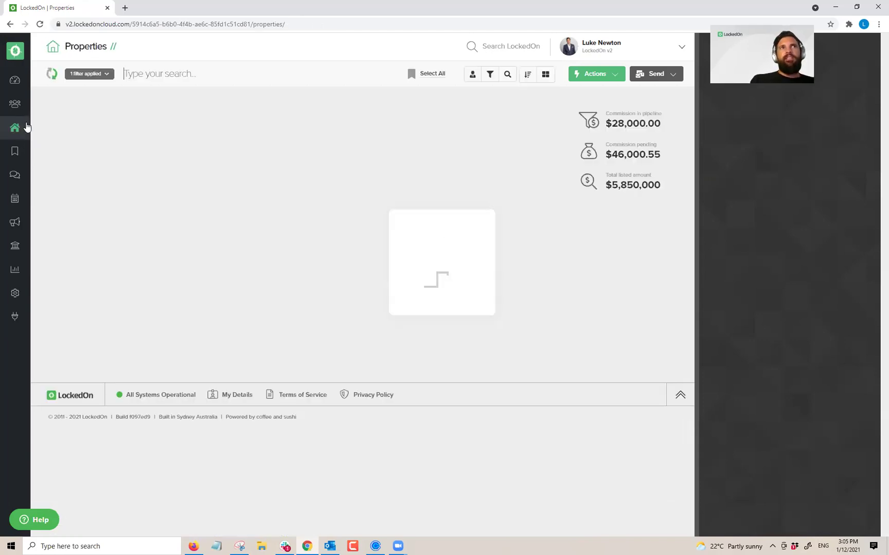
pyautogui.click(175, 122)
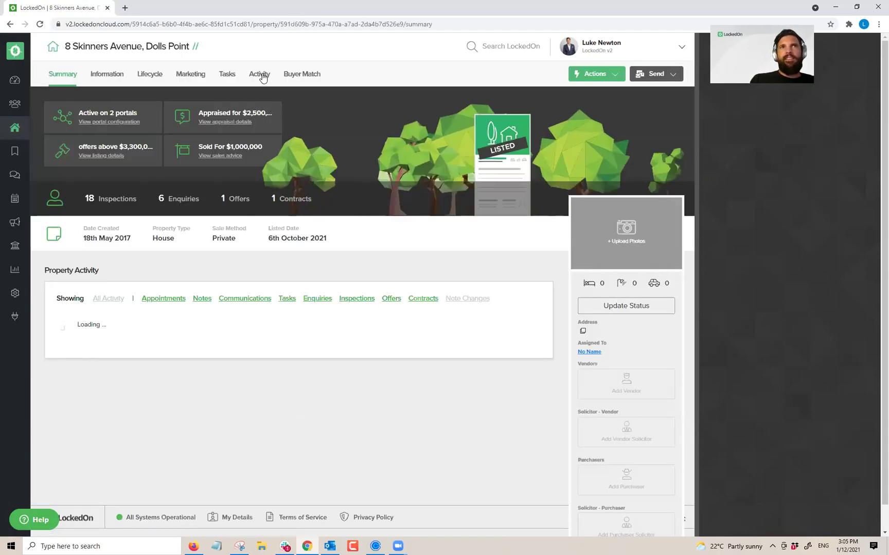
pyautogui.click(259, 74)
pyautogui.click(346, 112)
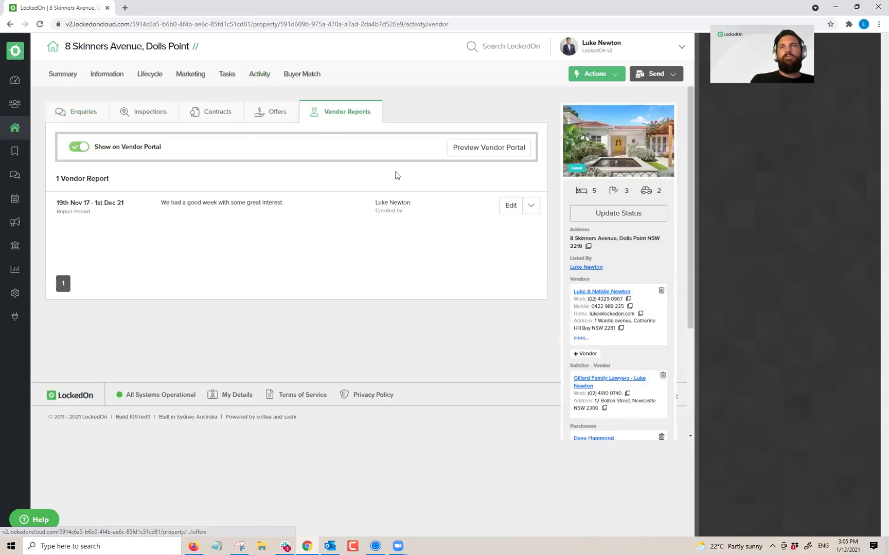
pyautogui.click(491, 148)
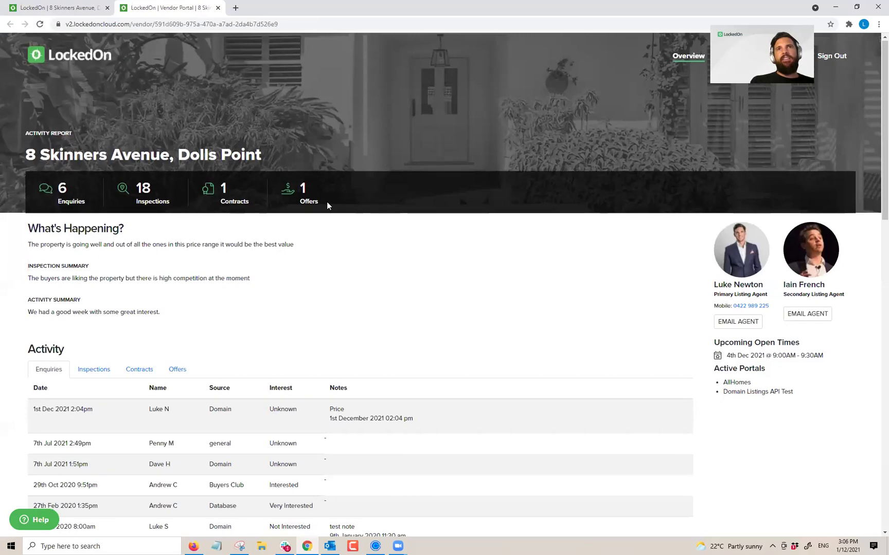
# Step: Read through the portal's What's Happening summary, then close the preview
pyautogui.scroll(-4, 327, 206)
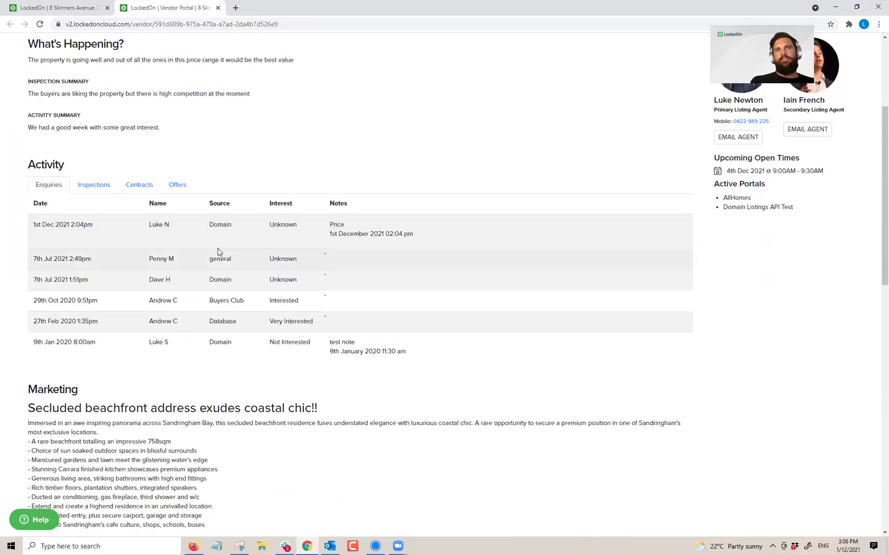
pyautogui.scroll(-6, 218, 252)
pyautogui.scroll(-9, 329, 240)
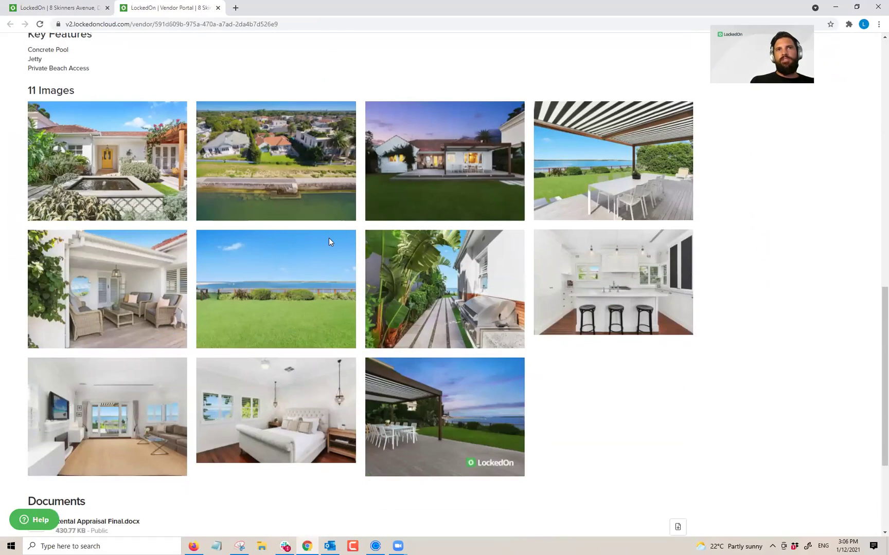
pyautogui.scroll(3, 296, 177)
pyautogui.scroll(17, 296, 181)
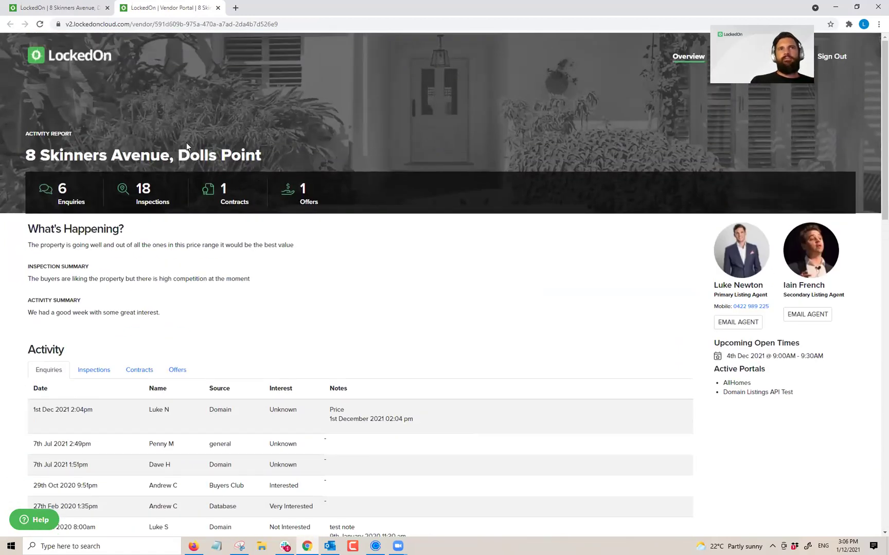
pyautogui.moveTo(161, 314); pyautogui.dragTo(24, 232)
pyautogui.click(103, 245)
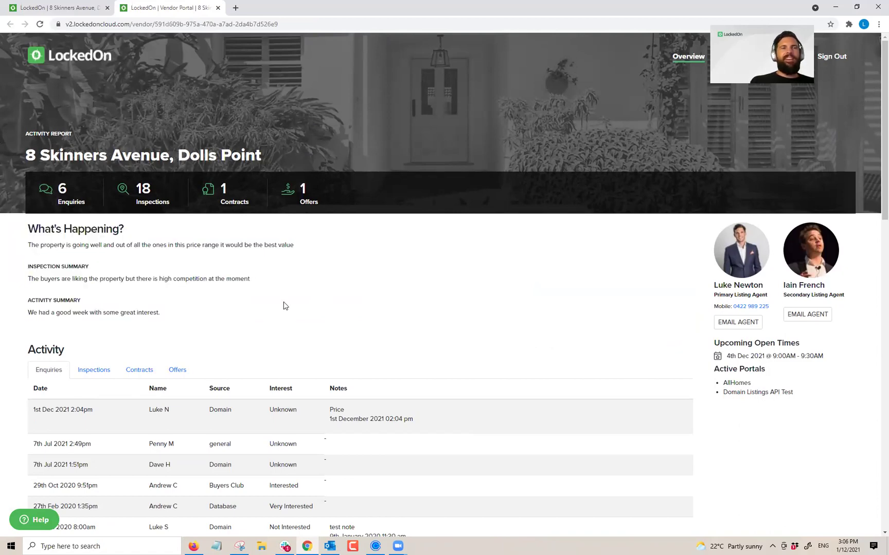
pyautogui.scroll(-17, 285, 306)
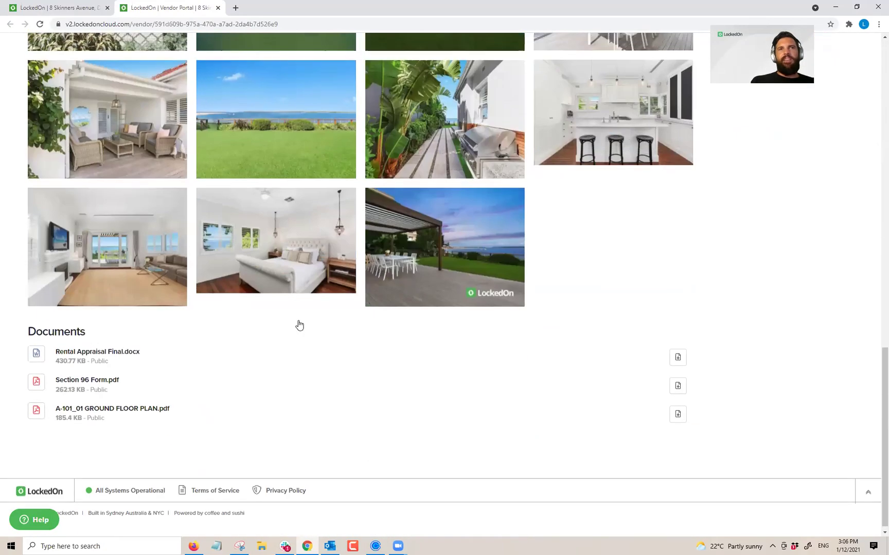
pyautogui.scroll(17, 299, 325)
pyautogui.moveTo(183, 315); pyautogui.dragTo(178, 205)
pyautogui.click(177, 209)
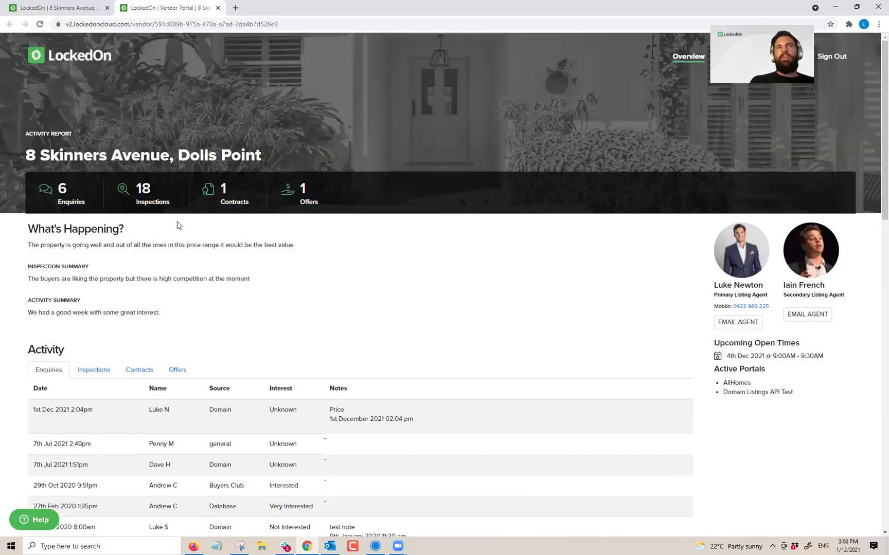
pyautogui.click(216, 8)
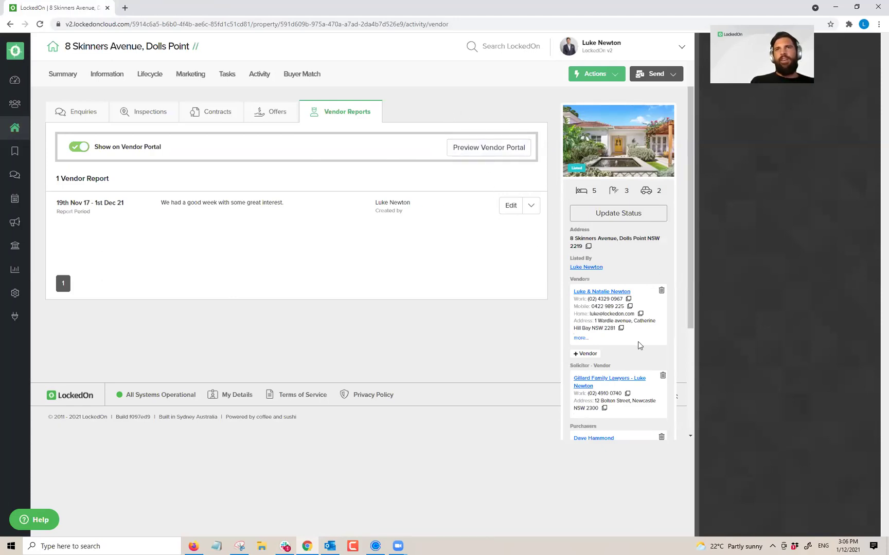
# Step: Remove the existing purchaser from the property's Offers tab
pyautogui.scroll(-3, 688, 341)
pyautogui.scroll(3, 541, 142)
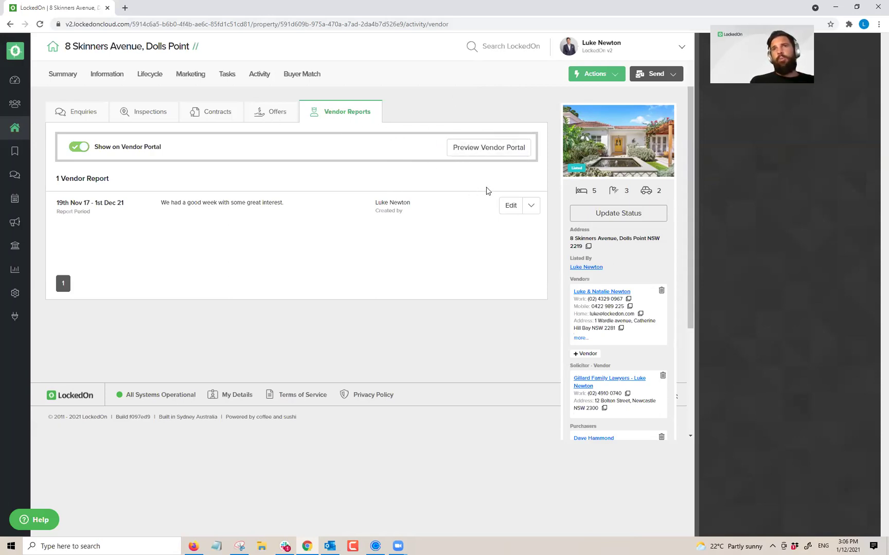
pyautogui.click(273, 111)
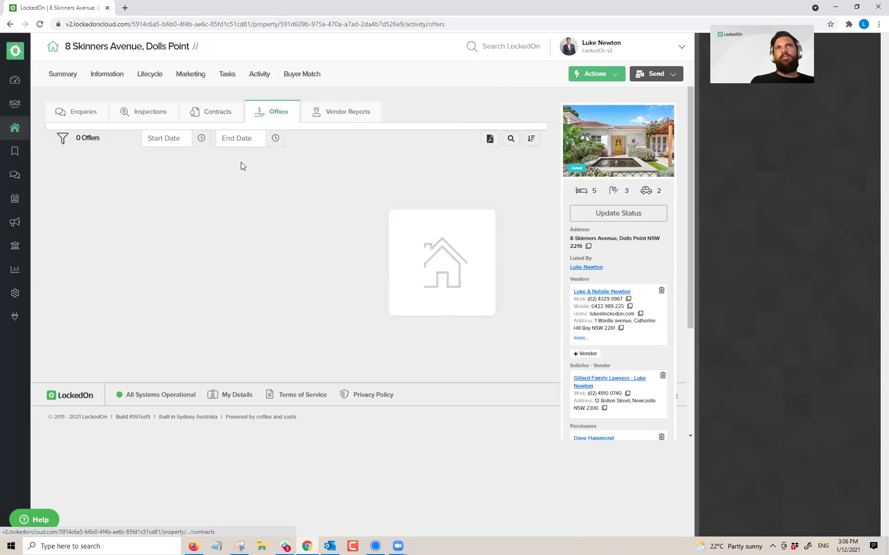
pyautogui.scroll(-3, 587, 278)
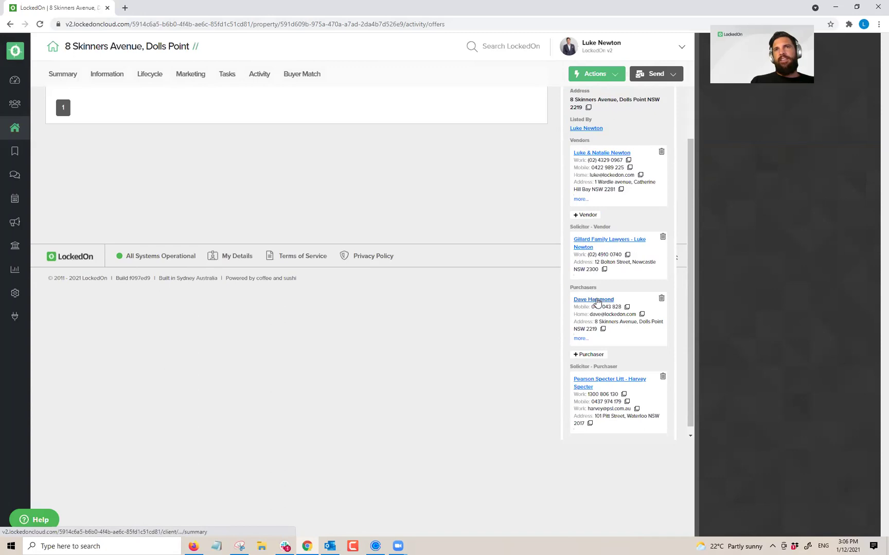
pyautogui.click(662, 299)
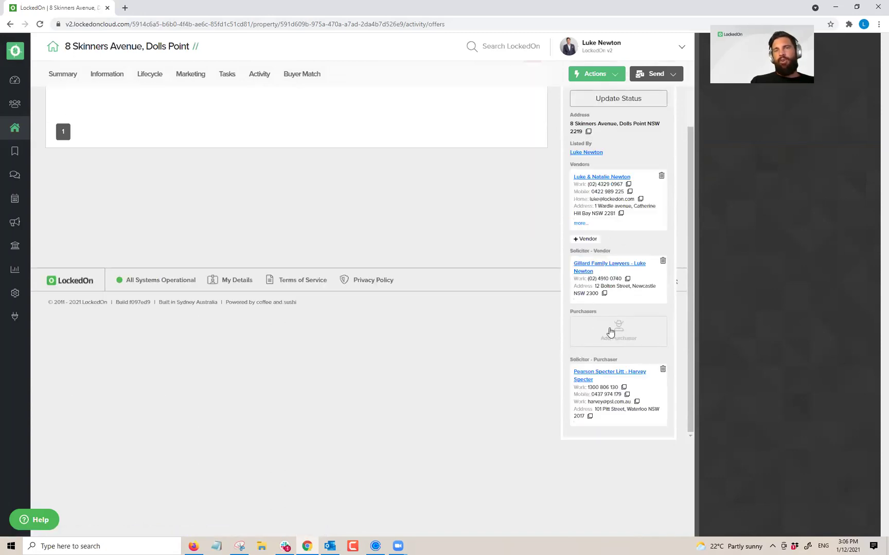
# Step: Add a purchaser by searching 'dave' in the client list and linking the matching client
pyautogui.click(610, 327)
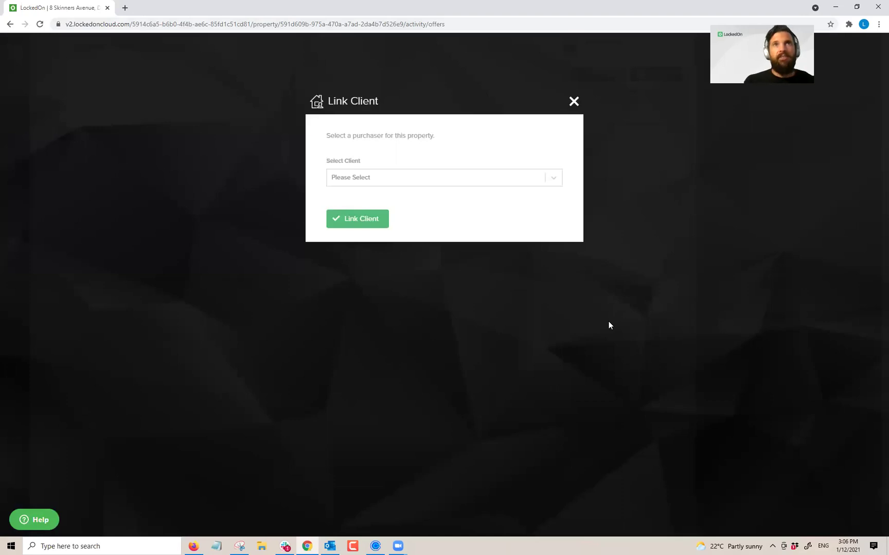
pyautogui.click(406, 180)
pyautogui.write('dave')
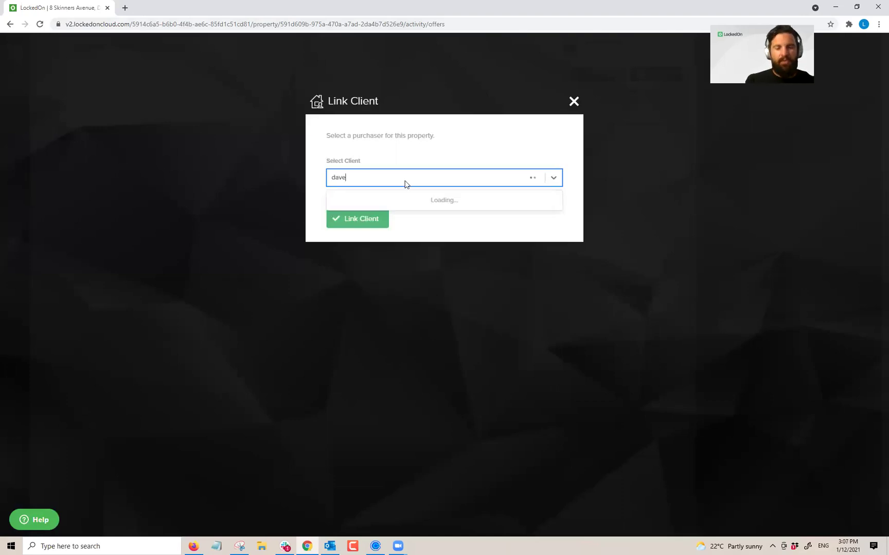
pyautogui.click(444, 199)
pyautogui.click(380, 216)
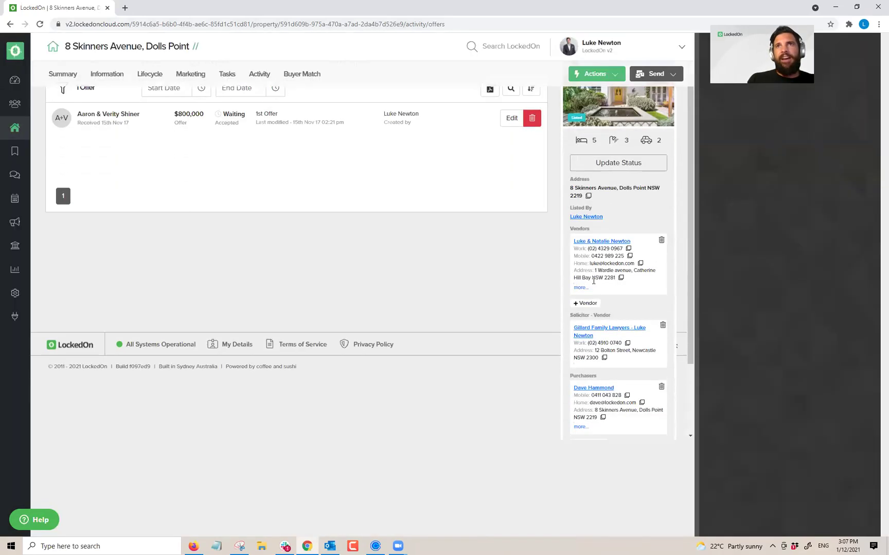
pyautogui.scroll(-1, 603, 197)
pyautogui.scroll(-1, 617, 257)
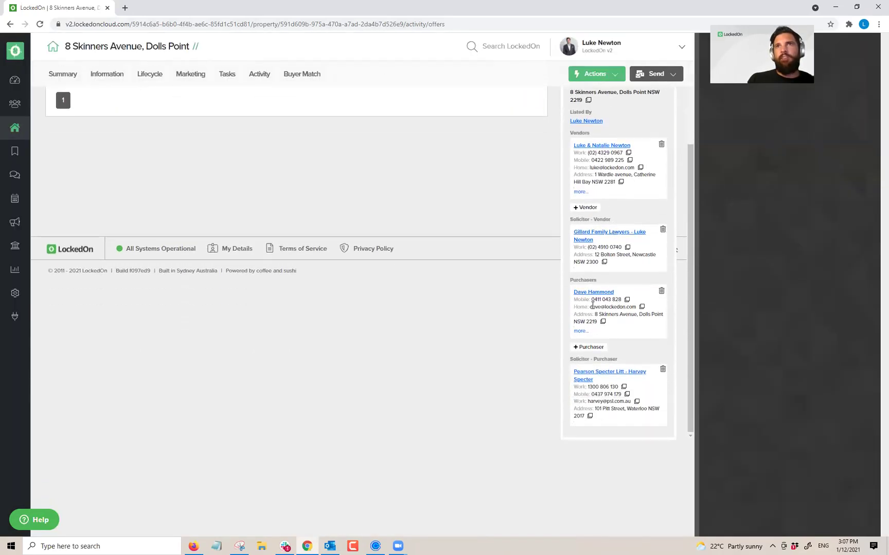
# Step: On Sales Advice, set the Under Contract Date to 01/12/2021 and keep the current selling agent
pyautogui.click(149, 74)
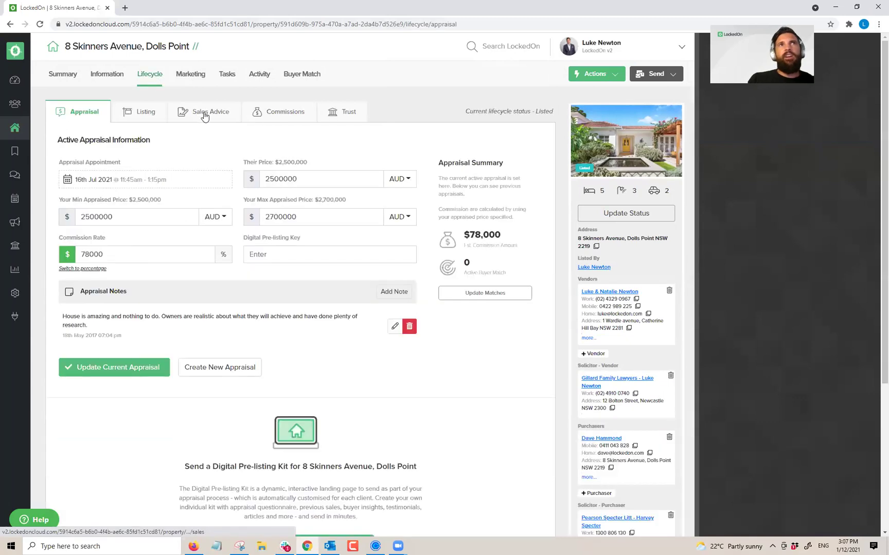
pyautogui.click(205, 111)
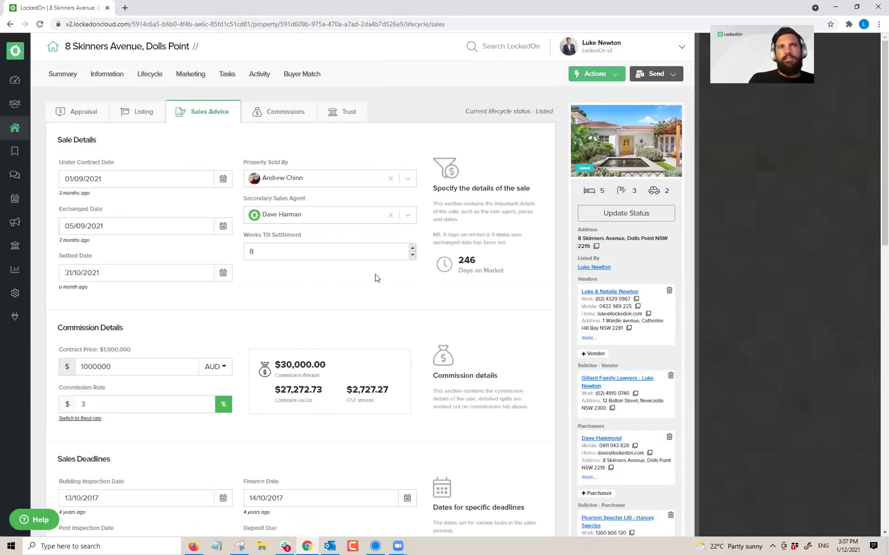
pyautogui.click(223, 178)
pyautogui.click(164, 199)
pyautogui.click(164, 200)
pyautogui.click(164, 200)
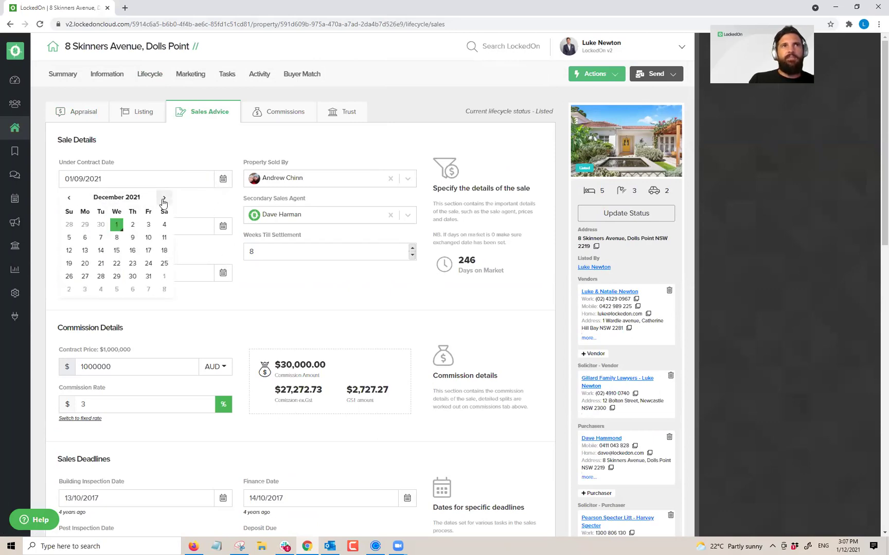
pyautogui.click(118, 227)
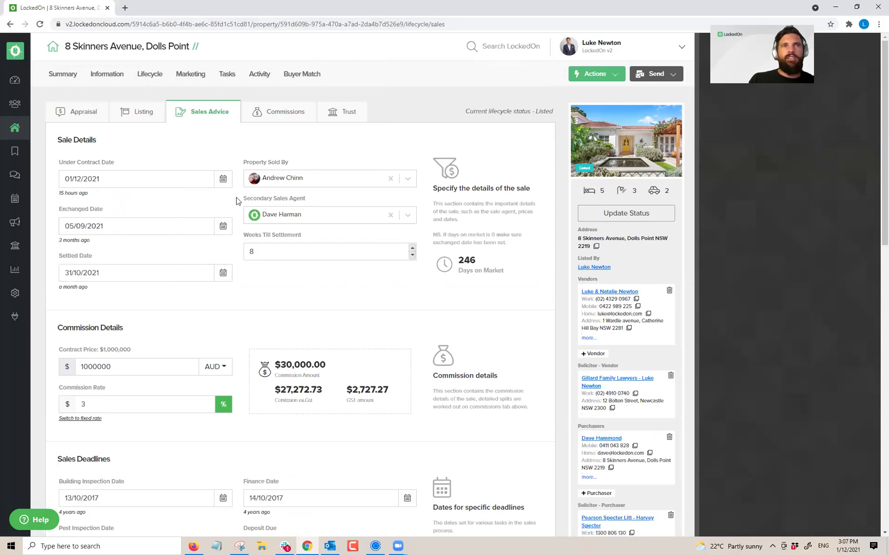
pyautogui.click(273, 179)
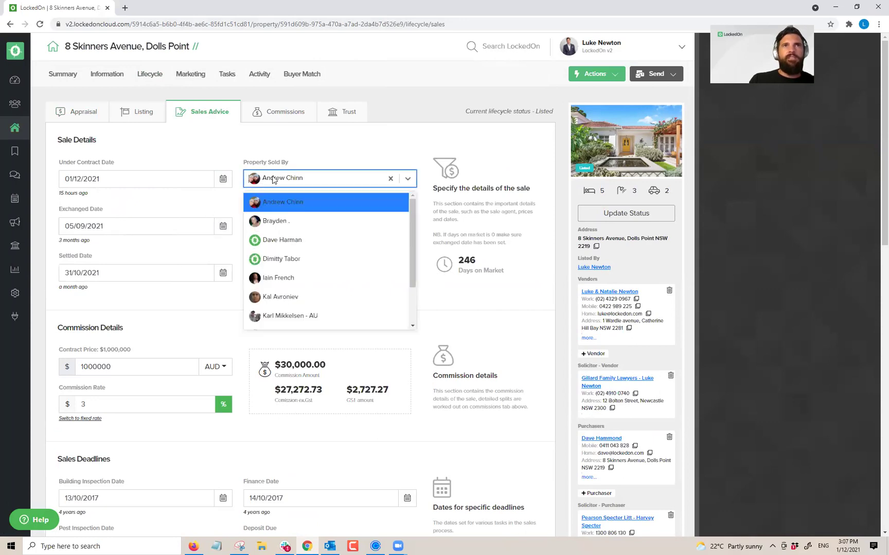
pyautogui.click(194, 205)
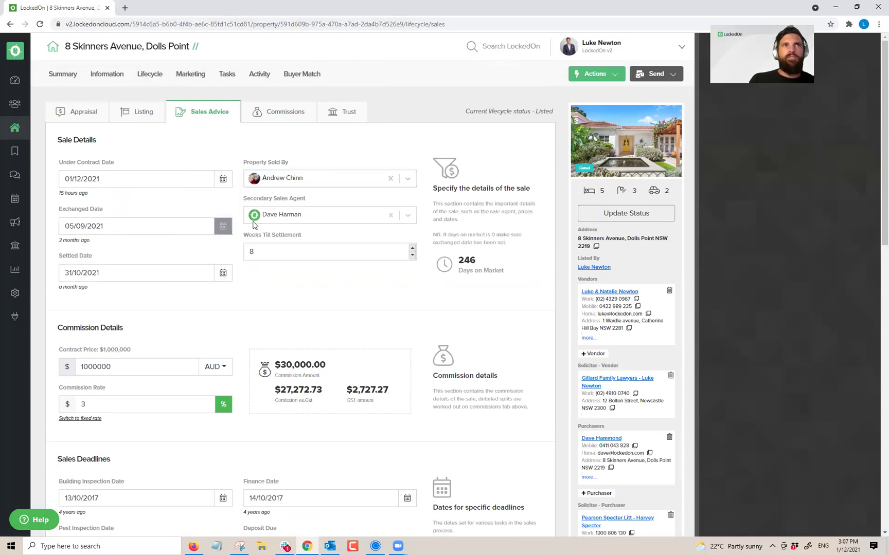
# Step: Set the Exchanged Date to 08/12/2021, Weeks Till Settlement to 9, and save the sales advice
pyautogui.click(223, 227)
pyautogui.click(165, 246)
pyautogui.click(164, 246)
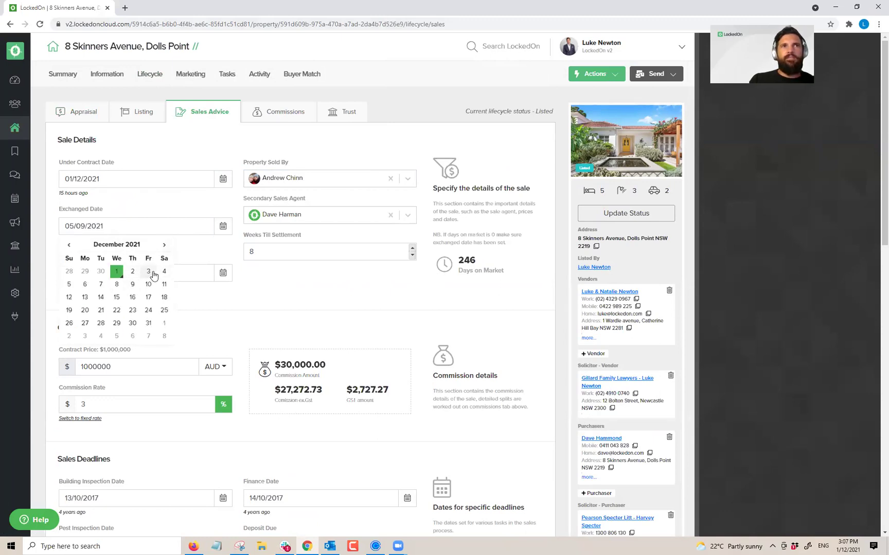
pyautogui.click(116, 285)
pyautogui.moveTo(261, 252); pyautogui.dragTo(215, 253)
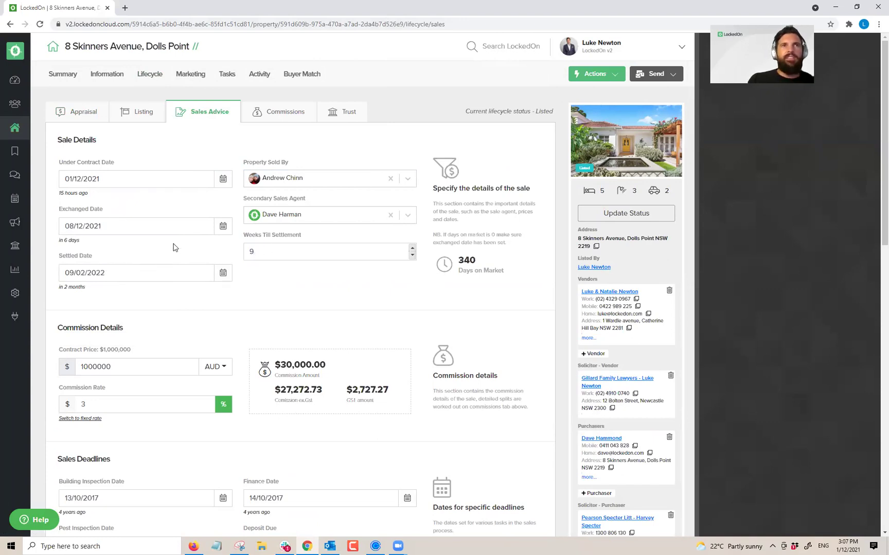
pyautogui.scroll(-2, 113, 275)
pyautogui.scroll(-4, 144, 260)
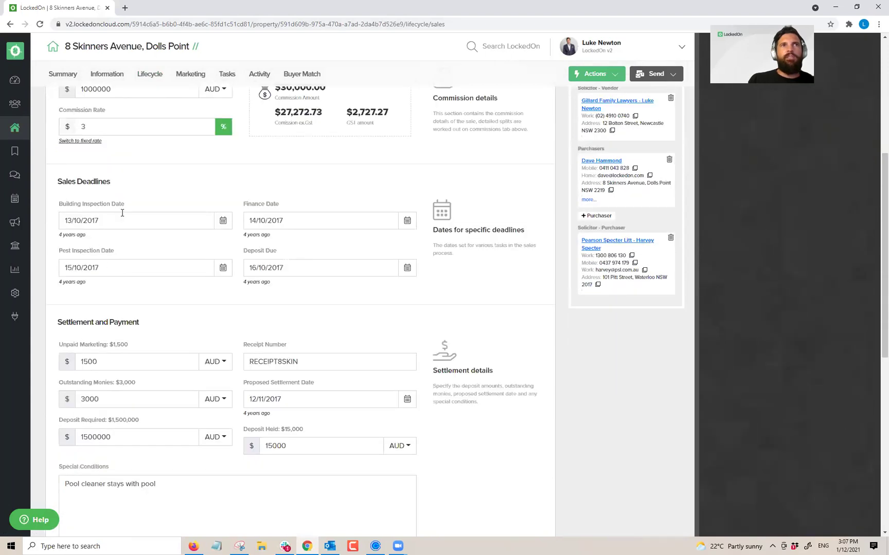
pyautogui.scroll(-8, 171, 289)
pyautogui.click(117, 451)
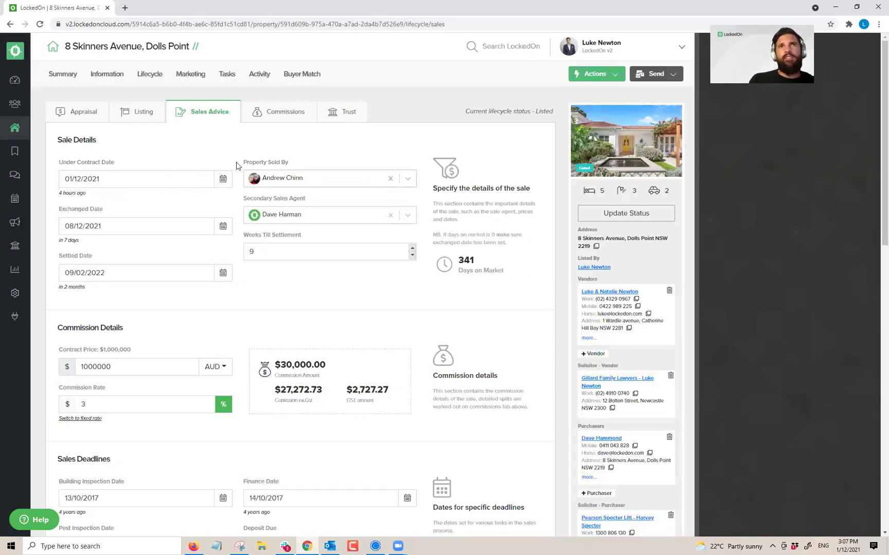
pyautogui.click(140, 112)
pyautogui.scroll(-3, 172, 274)
pyautogui.scroll(-1, 234, 386)
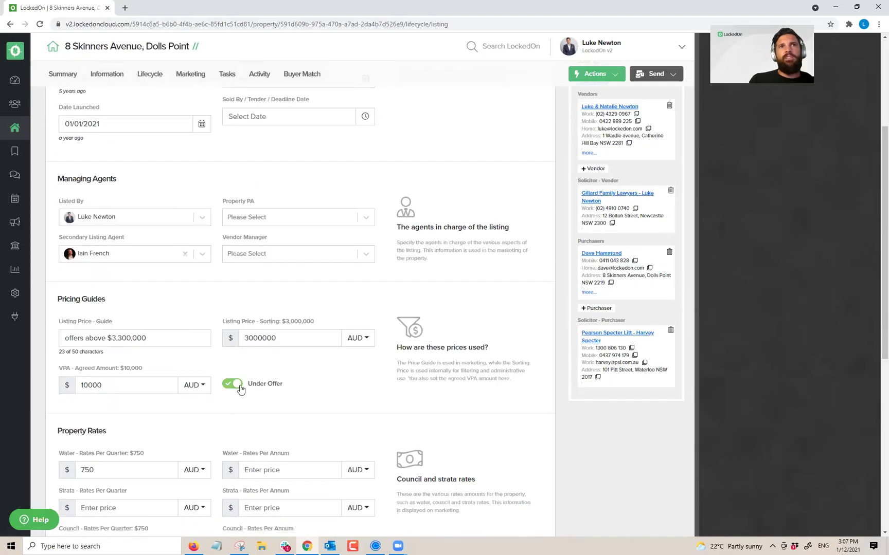
pyautogui.scroll(4, 273, 301)
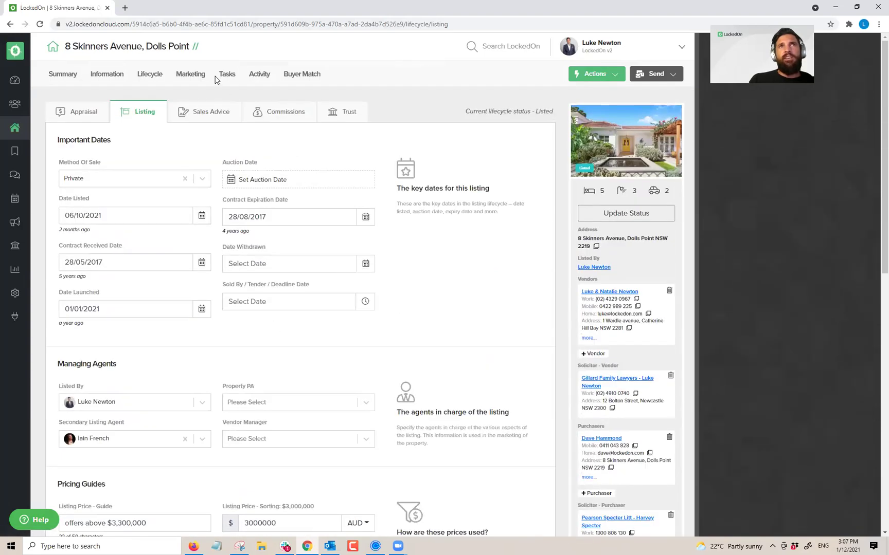
# Step: Check the portal selection (AllHomes and Domain Listings API Test active), then return to all properties
pyautogui.click(191, 75)
pyautogui.click(461, 112)
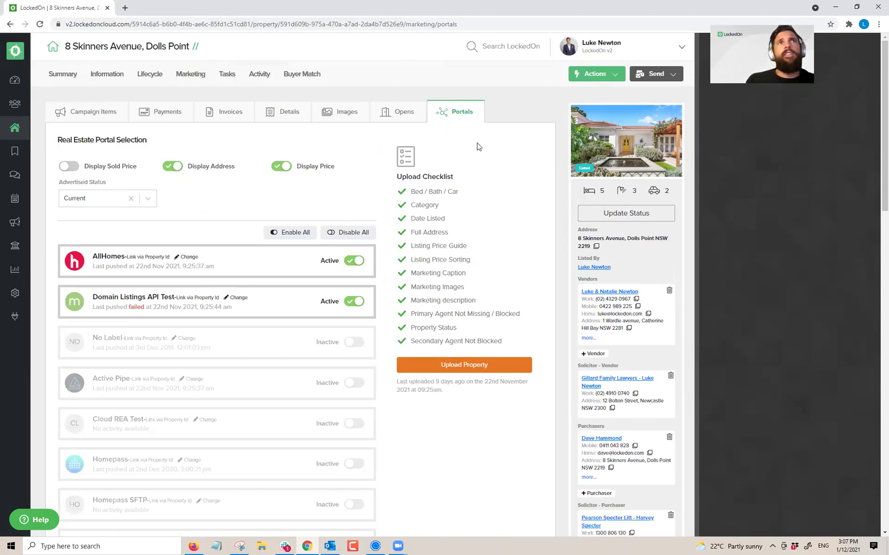
pyautogui.click(15, 127)
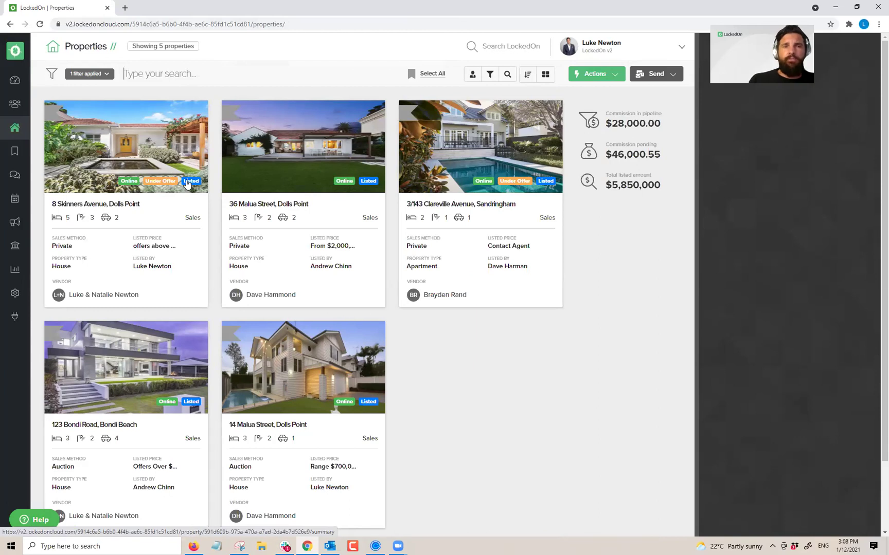
pyautogui.click(111, 175)
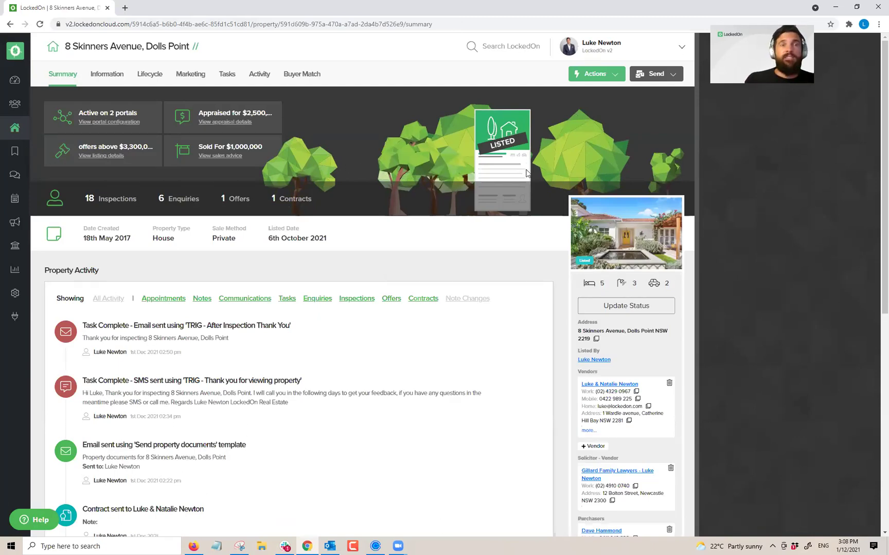
pyautogui.click(626, 305)
pyautogui.click(355, 205)
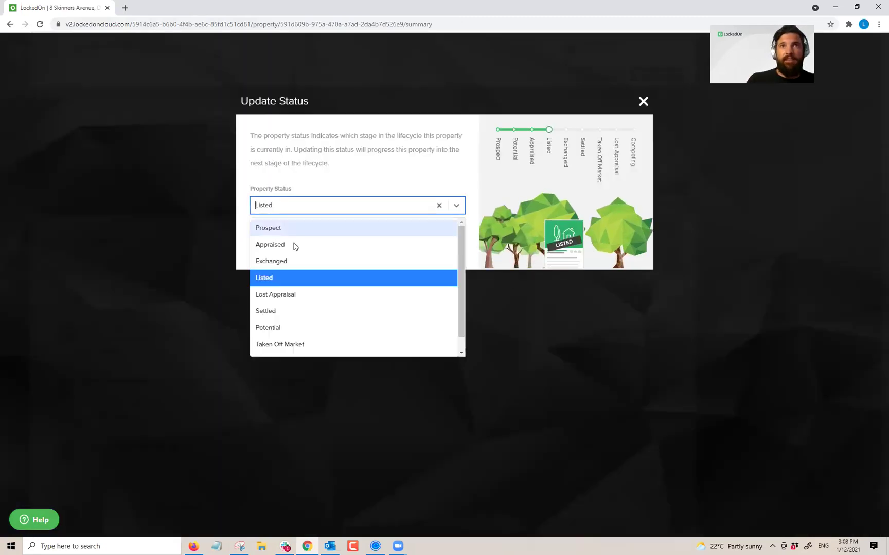
pyautogui.click(271, 260)
pyautogui.click(283, 250)
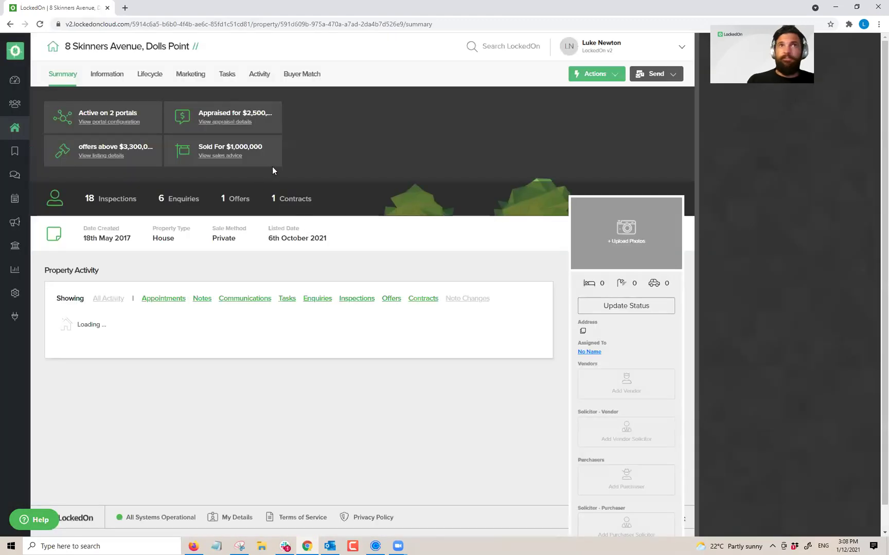
# Step: Apply the 5.1 Exchanged to Settlement - Vendor DNA plan from the Tasks tab
pyautogui.click(227, 75)
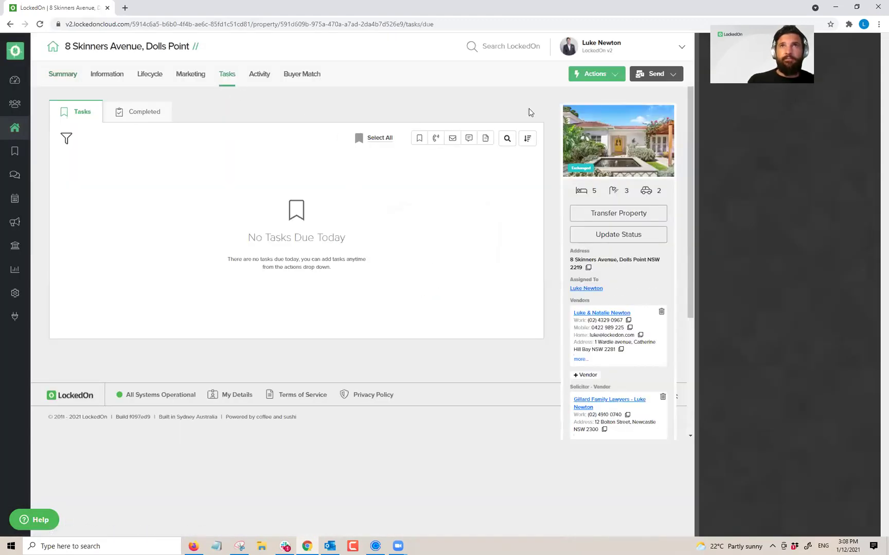
pyautogui.click(578, 77)
pyautogui.click(601, 399)
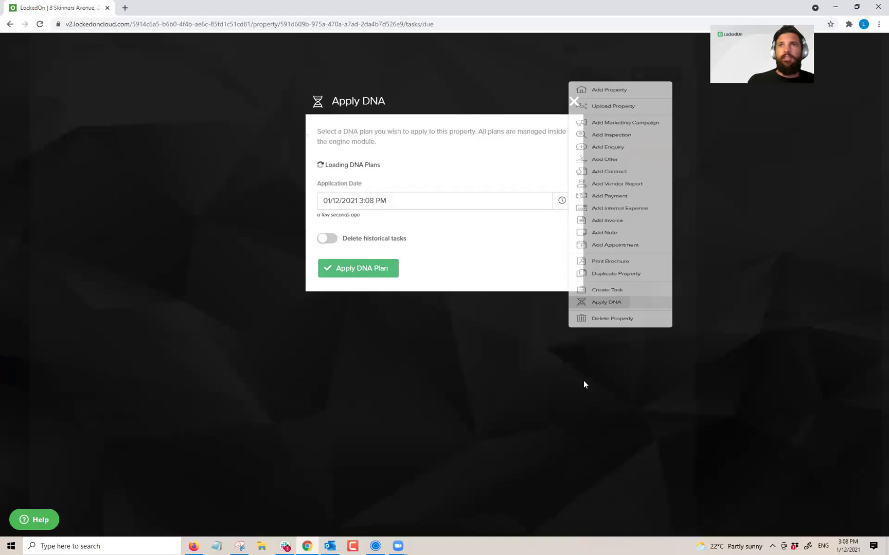
pyautogui.click(352, 181)
pyautogui.scroll(-1, 383, 304)
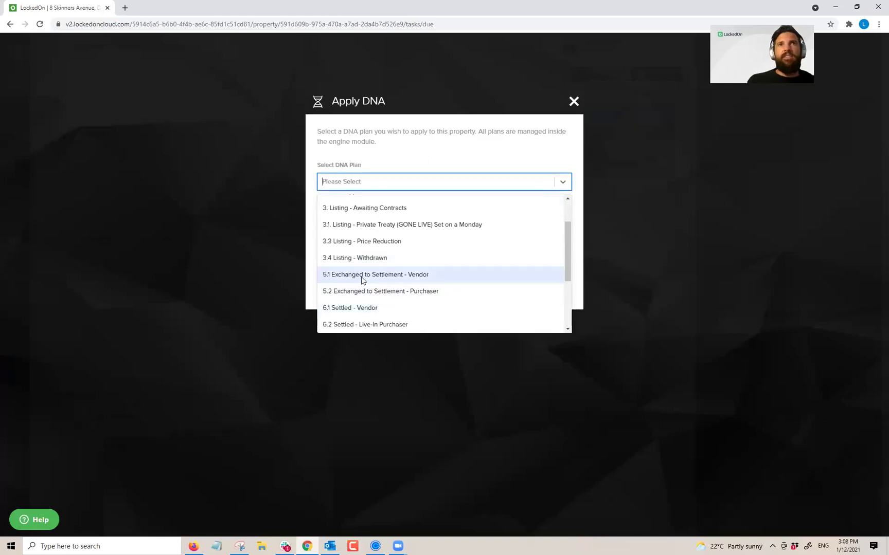
pyautogui.click(396, 275)
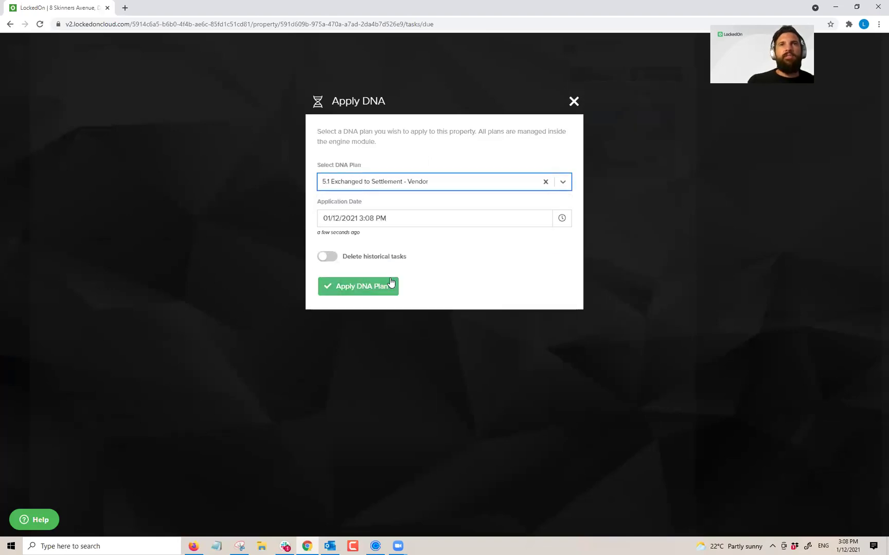
pyautogui.click(363, 286)
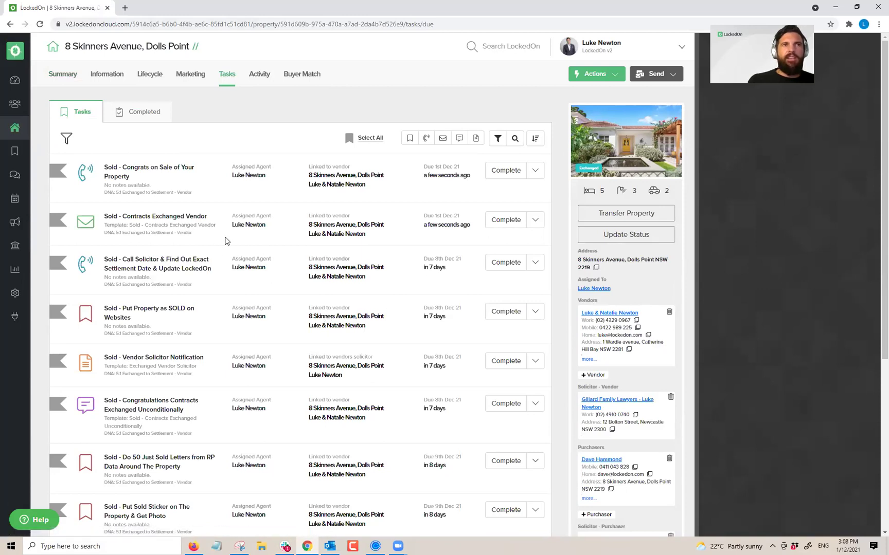
# Step: Apply the 5.2 Exchanged to Settlement - Purchaser DNA plan to the property
pyautogui.scroll(-5, 226, 242)
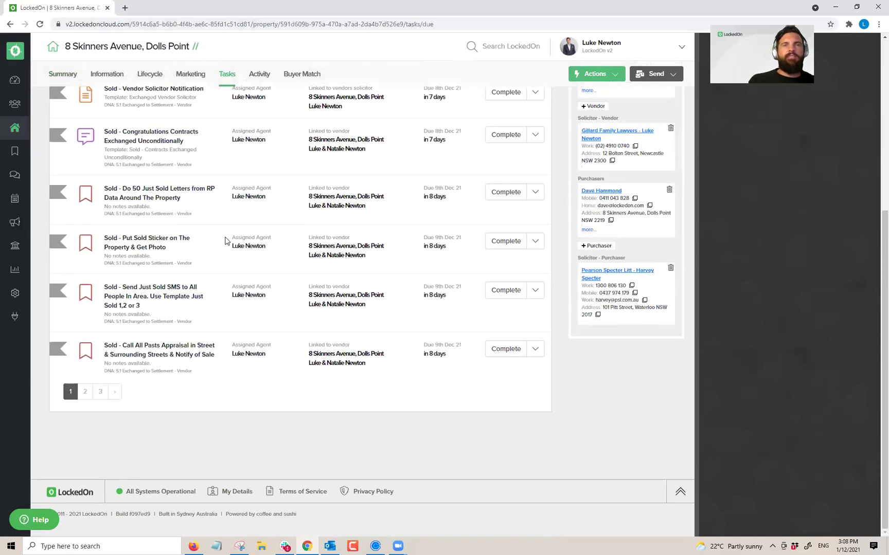
pyautogui.scroll(5, 225, 241)
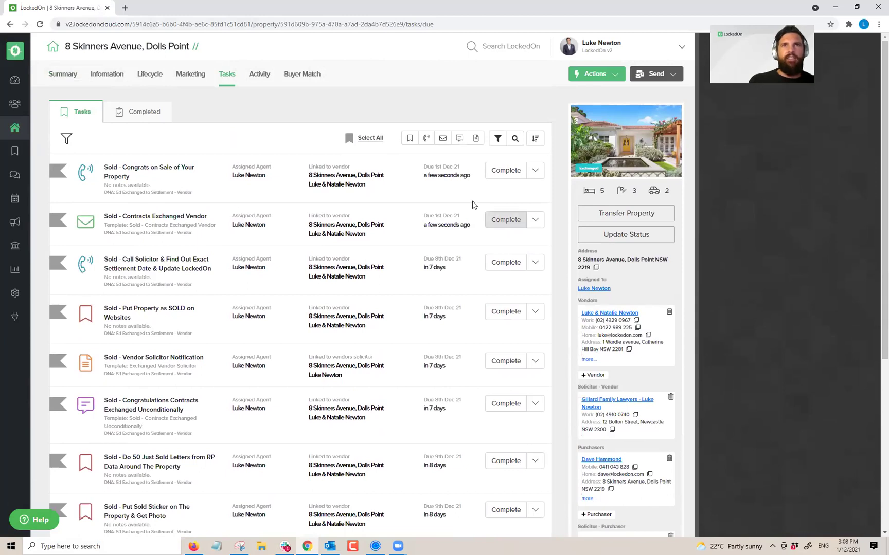
pyautogui.click(589, 77)
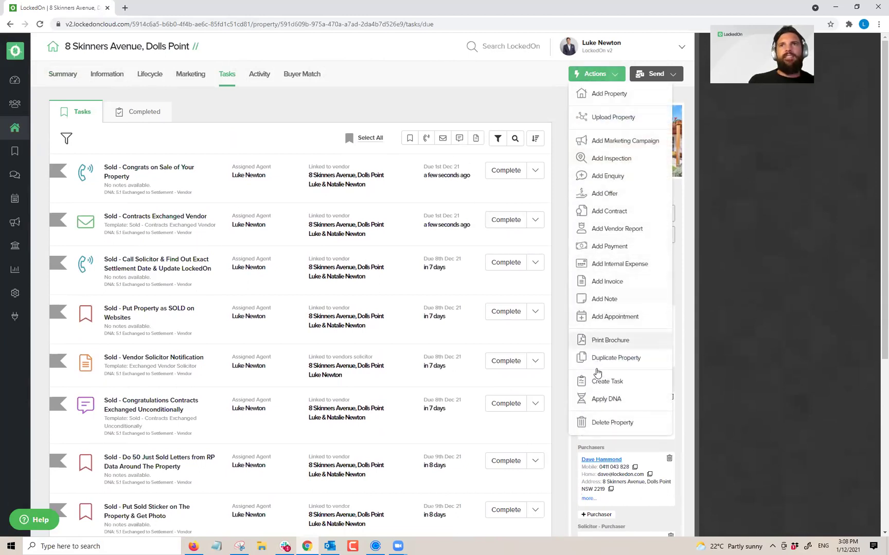
pyautogui.click(606, 399)
pyautogui.click(386, 185)
pyautogui.scroll(-3, 369, 256)
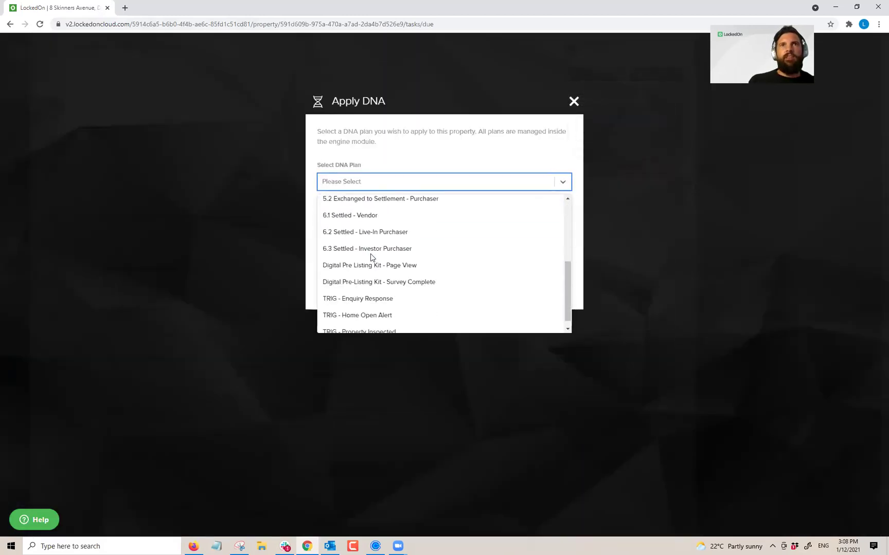
pyautogui.scroll(2, 406, 230)
pyautogui.click(394, 248)
pyautogui.click(366, 289)
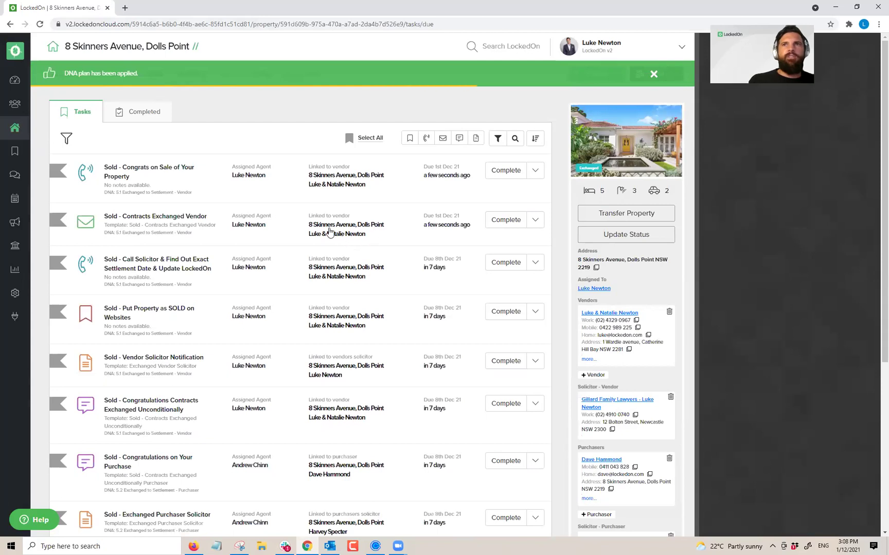
# Step: Review the new tasks, noting which are linked to the purchaser and which to the vendor
pyautogui.scroll(-2, 335, 227)
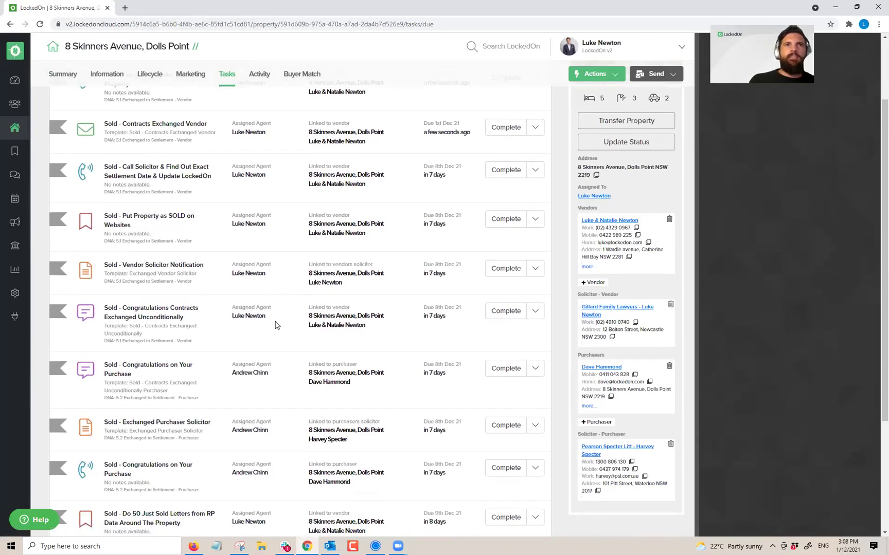
pyautogui.moveTo(277, 324); pyautogui.dragTo(227, 318)
pyautogui.scroll(-2, 284, 335)
pyautogui.moveTo(277, 304); pyautogui.dragTo(259, 290)
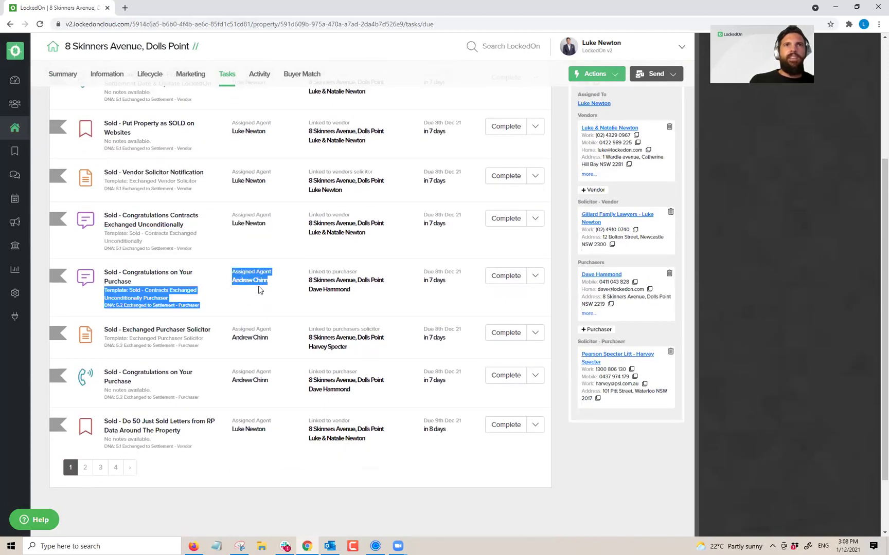
pyautogui.tripleClick(341, 272)
pyautogui.tripleClick(337, 215)
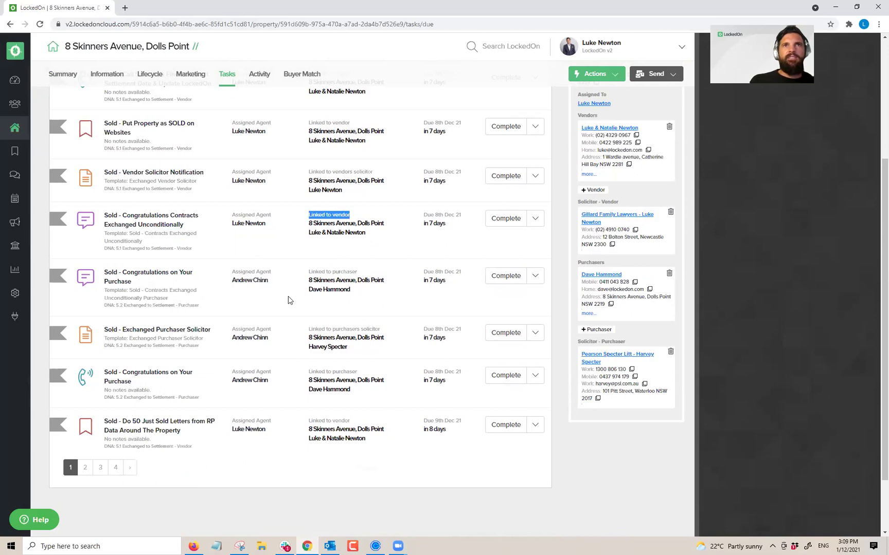
pyautogui.scroll(4, 288, 315)
pyautogui.scroll(-4, 327, 317)
pyautogui.scroll(3, 331, 329)
pyautogui.scroll(1, 334, 334)
pyautogui.click(317, 138)
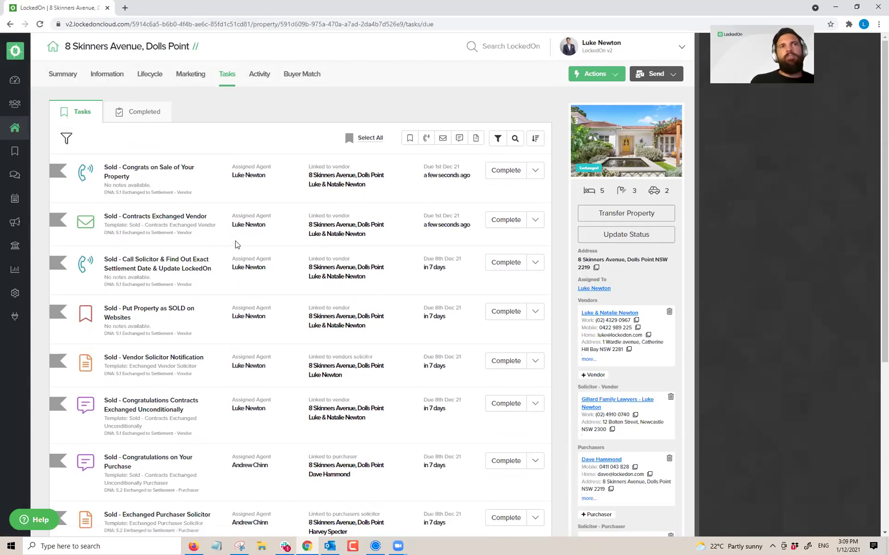
pyautogui.scroll(-5, 195, 185)
pyautogui.scroll(5, 195, 257)
# Step: Select all 35 outstanding tasks and delete them
pyautogui.click(374, 139)
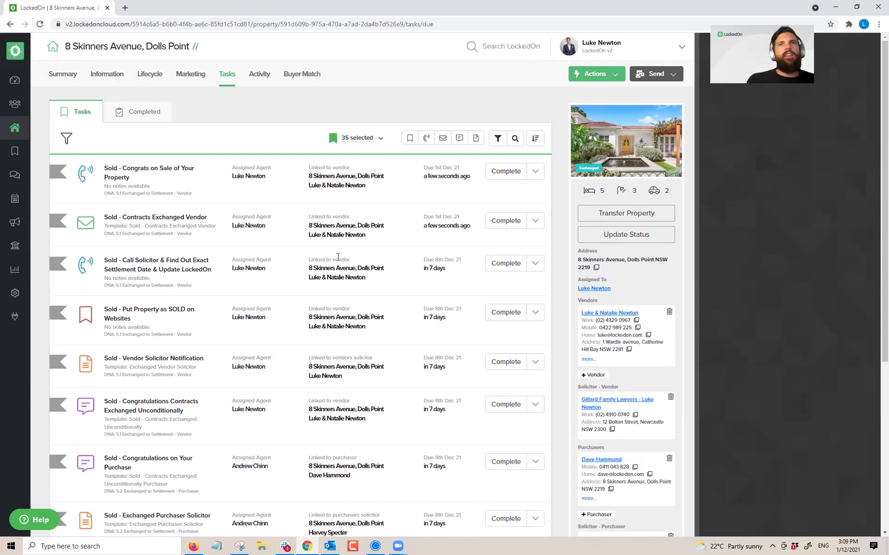
pyautogui.scroll(-5, 226, 280)
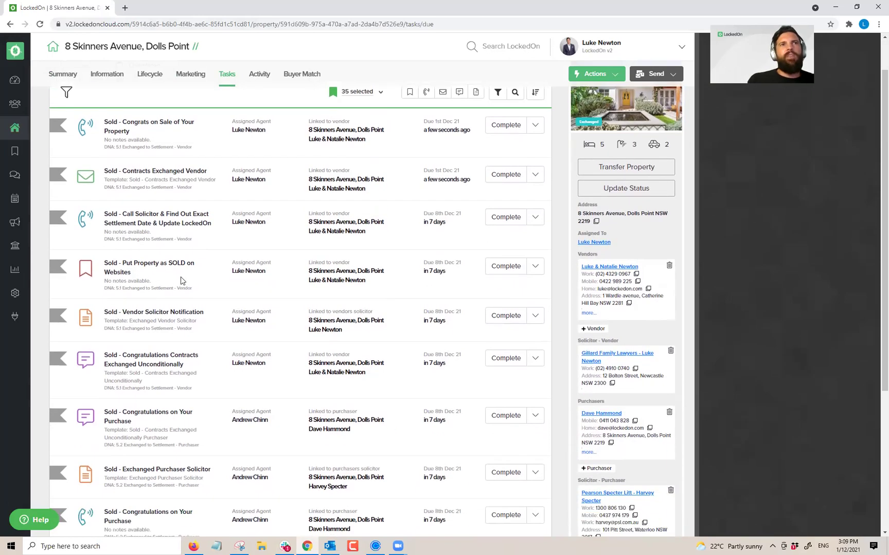
pyautogui.scroll(4, 139, 401)
pyautogui.scroll(1, 240, 161)
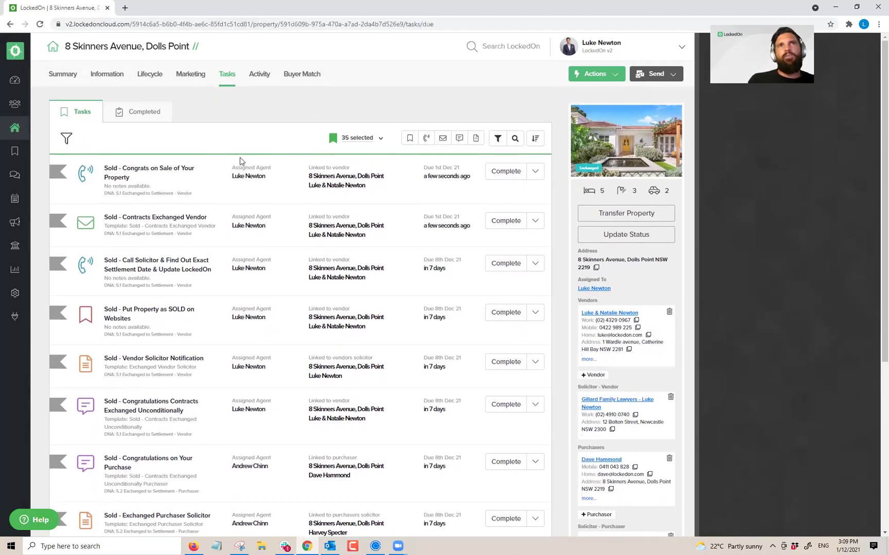
pyautogui.click(379, 139)
pyautogui.click(317, 237)
pyautogui.click(361, 188)
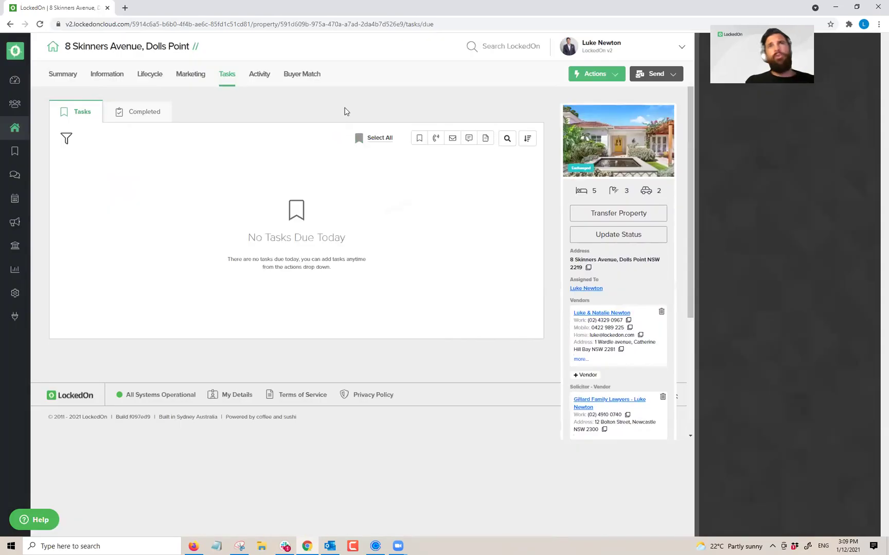
# Step: Change the property's status from Exchanged to Settled
pyautogui.click(587, 234)
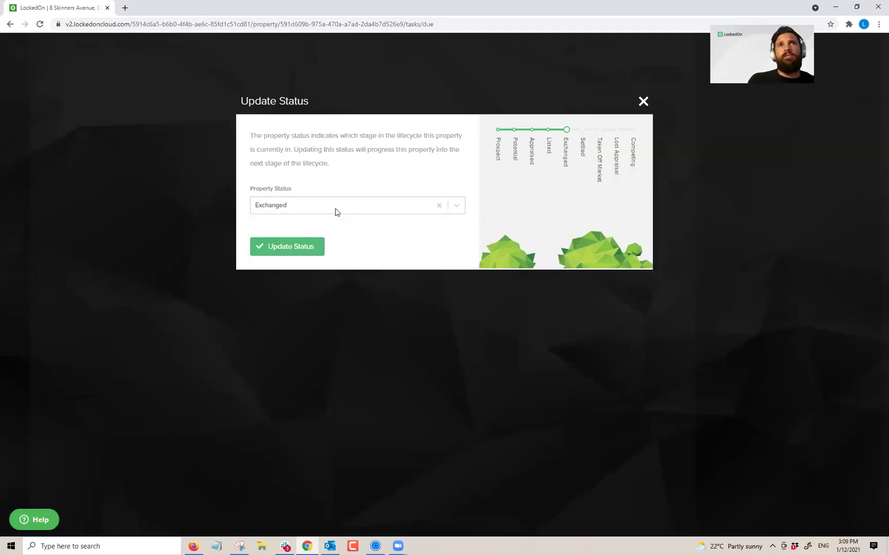
pyautogui.click(335, 208)
pyautogui.click(275, 311)
pyautogui.click(276, 248)
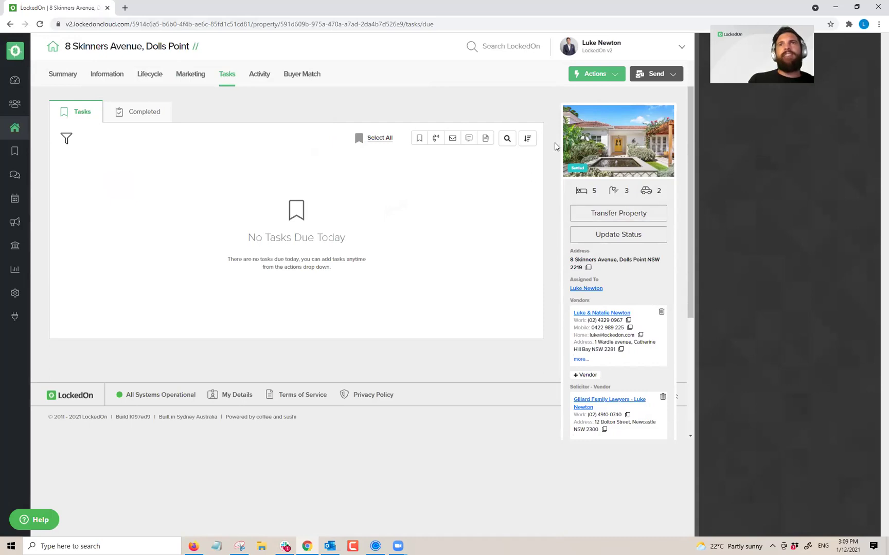
# Step: Start the transfer and give the vendor the 6.1 Settled - Vendor plan and a VIP tag
pyautogui.click(615, 214)
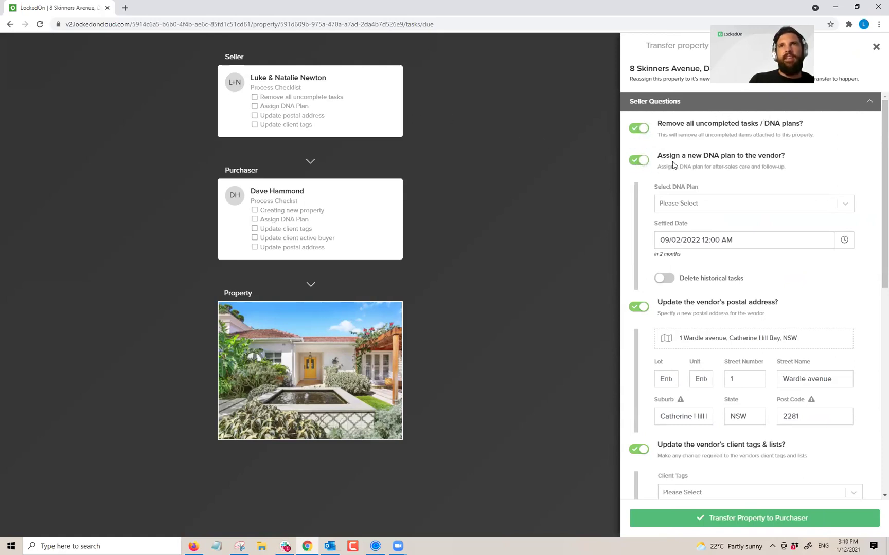
pyautogui.click(695, 211)
pyautogui.scroll(-1, 698, 267)
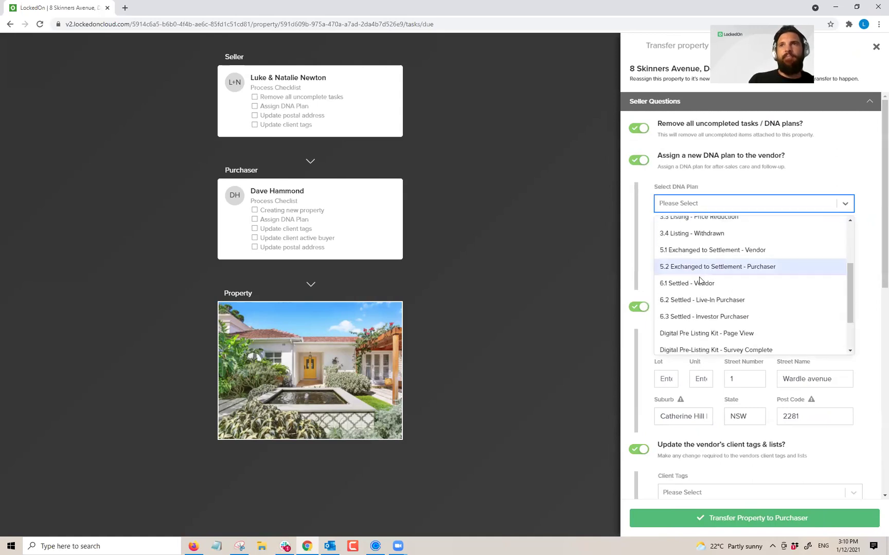
pyautogui.click(684, 280)
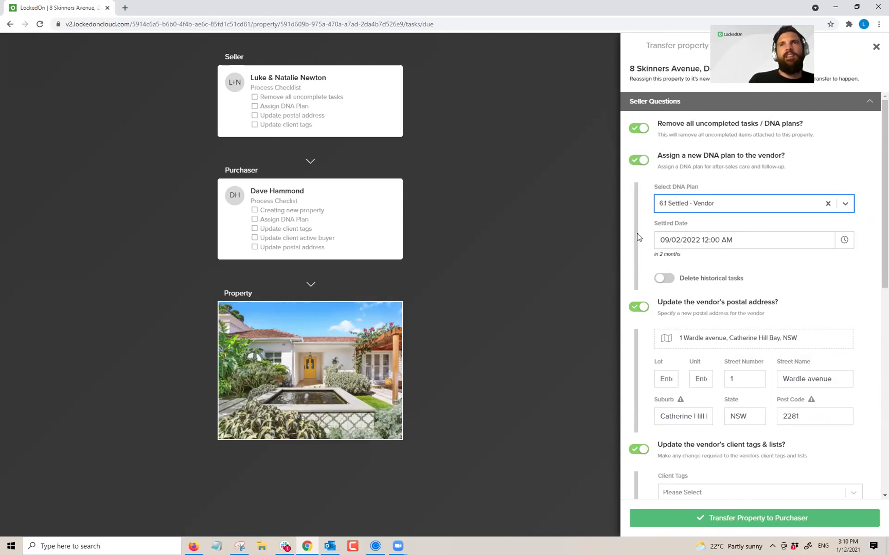
pyautogui.scroll(-2, 676, 282)
pyautogui.click(799, 241)
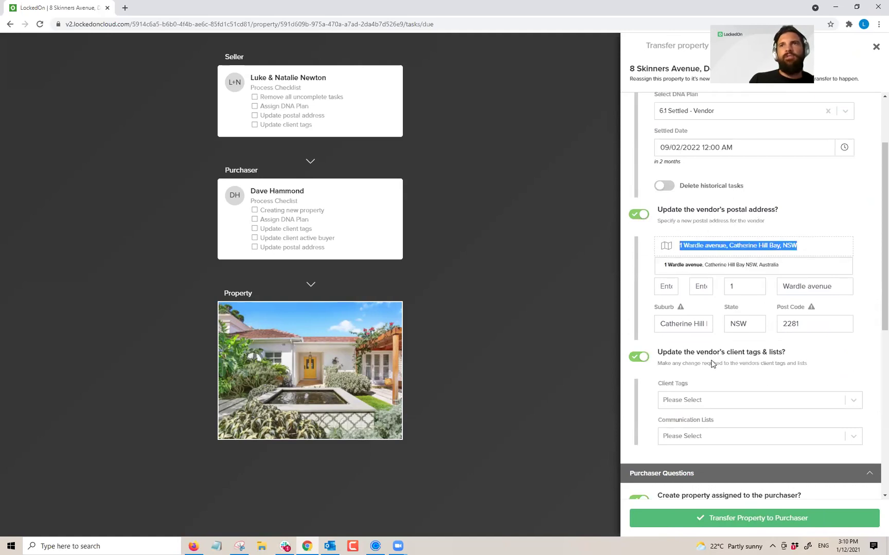
pyautogui.scroll(-1, 699, 361)
pyautogui.click(680, 355)
pyautogui.scroll(-4, 682, 350)
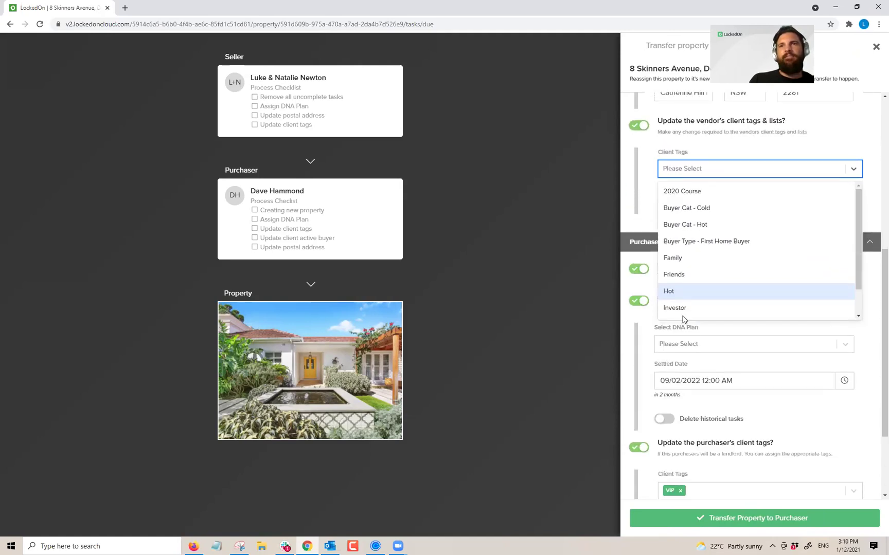
pyautogui.scroll(-1, 679, 288)
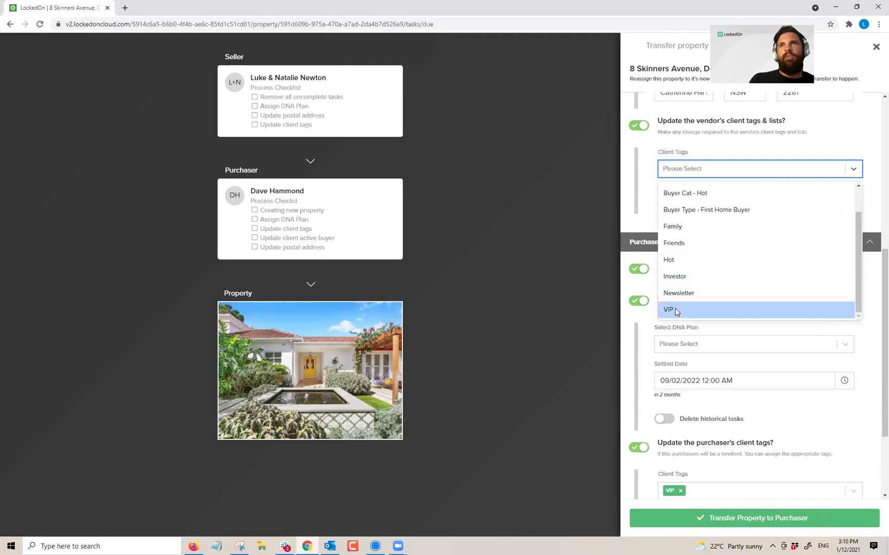
pyautogui.click(680, 310)
pyautogui.scroll(2, 686, 242)
pyautogui.scroll(-3, 684, 308)
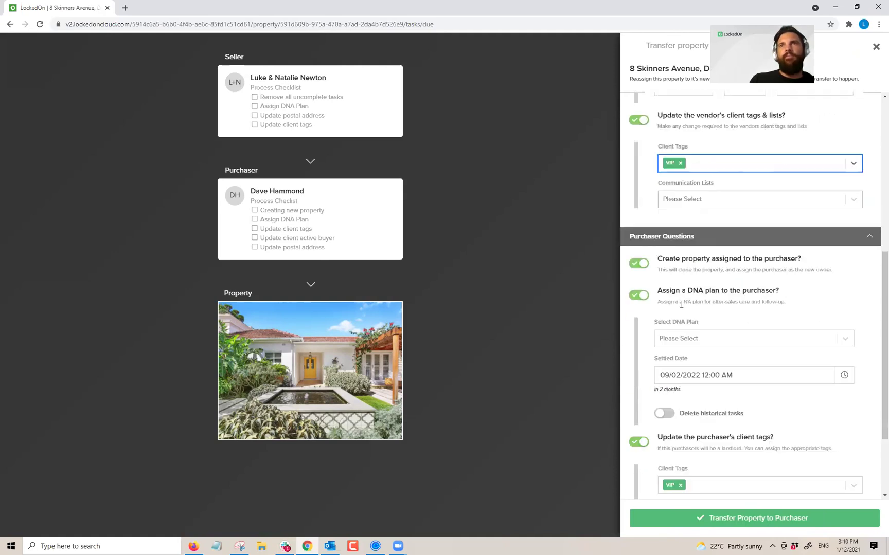
pyautogui.scroll(-2, 677, 198)
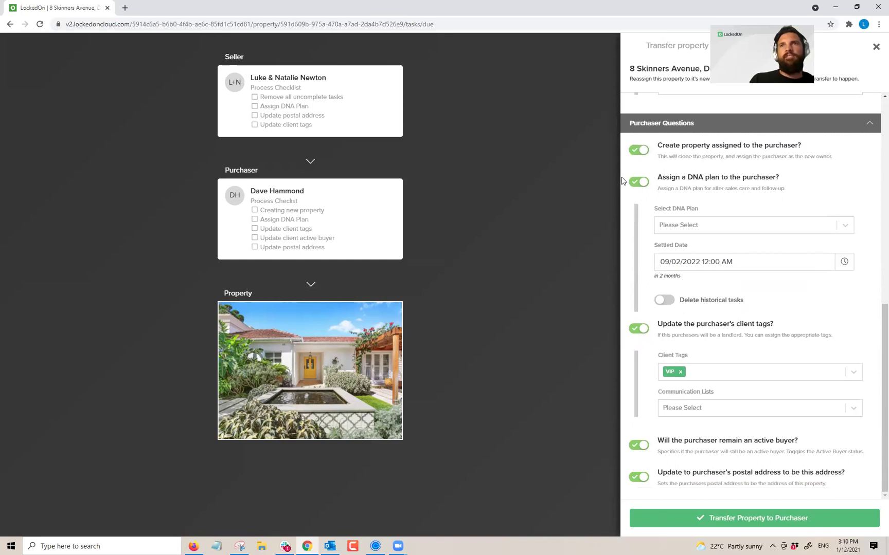
# Step: Give the purchaser the 6.2 Settled - Live-In Purchaser plan, only a VIP tag, and active buyer off
pyautogui.click(667, 226)
pyautogui.scroll(-2, 692, 307)
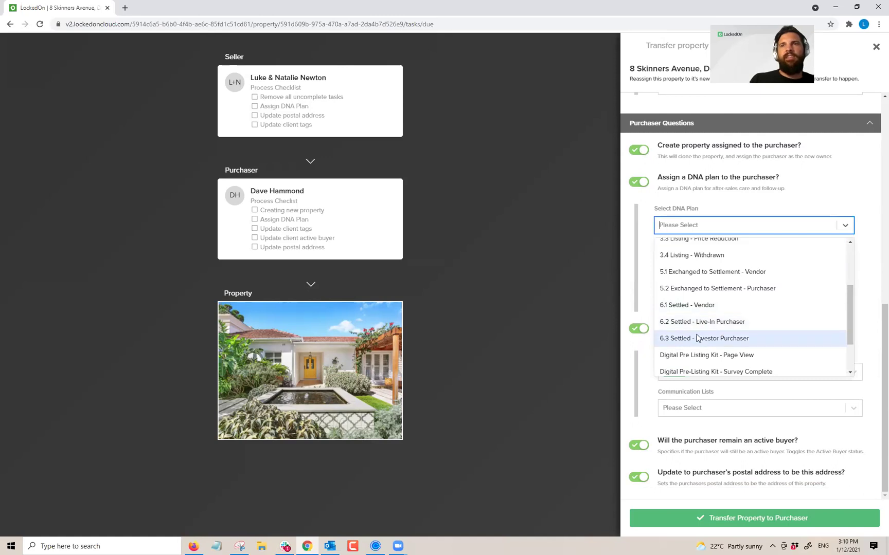
pyautogui.click(700, 321)
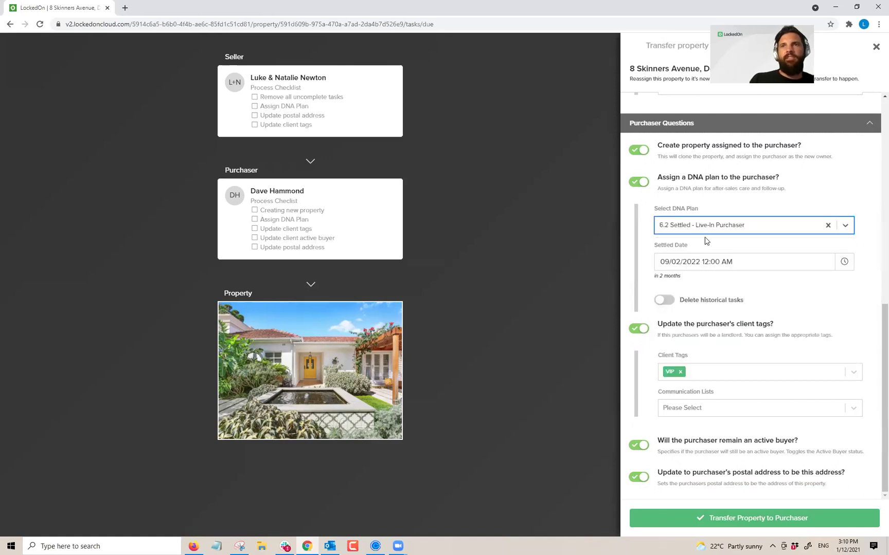
pyautogui.click(680, 371)
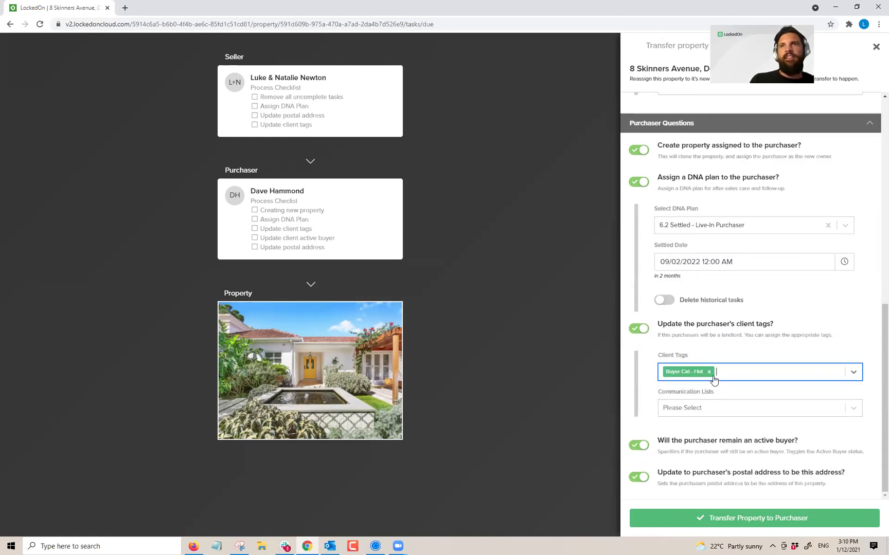
pyautogui.click(709, 372)
pyautogui.click(695, 374)
pyautogui.scroll(-2, 691, 396)
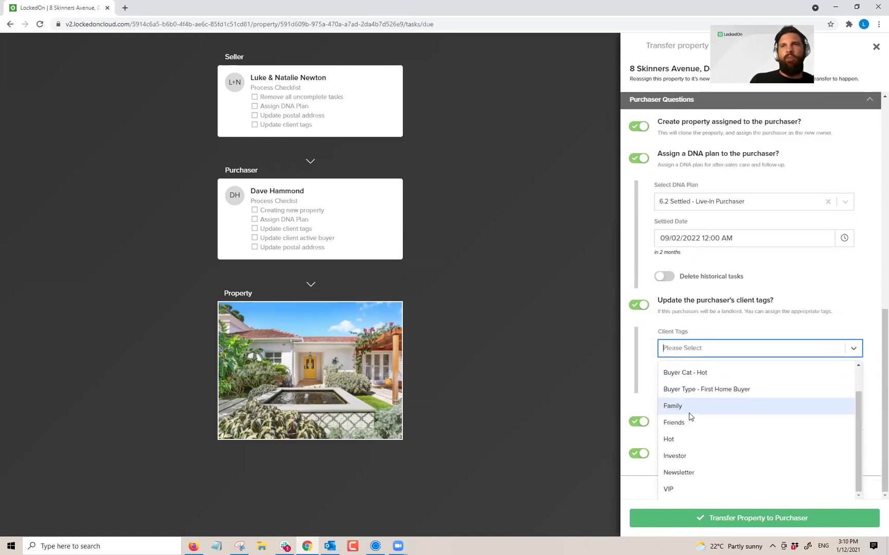
pyautogui.click(667, 487)
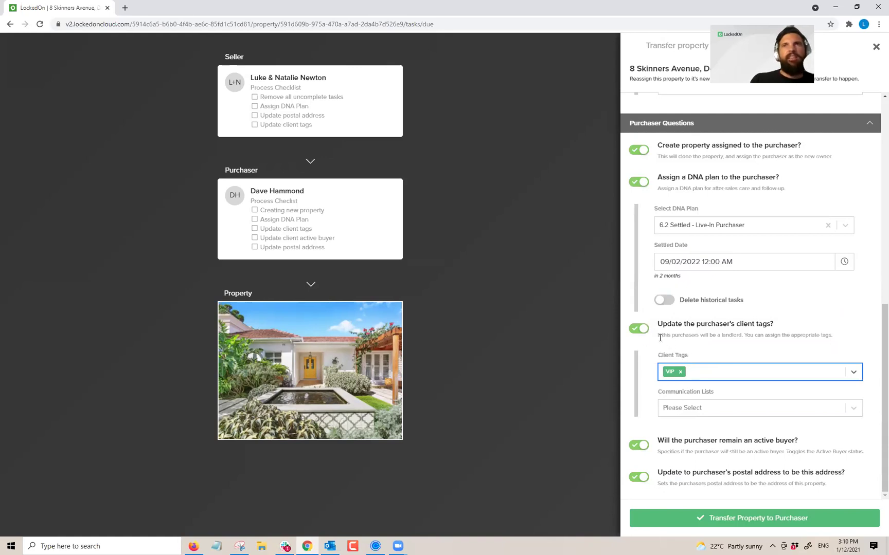
pyautogui.scroll(3, 700, 336)
pyautogui.scroll(-3, 684, 336)
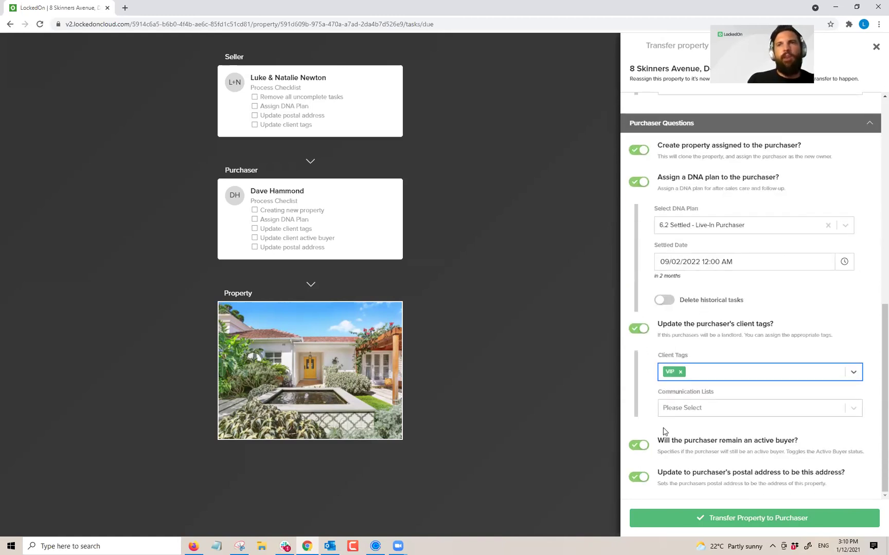
pyautogui.click(644, 446)
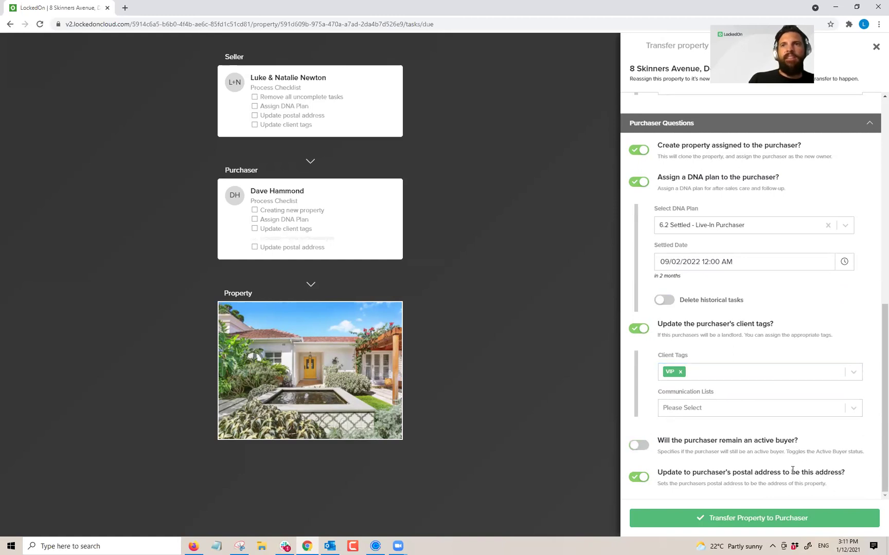
pyautogui.click(751, 518)
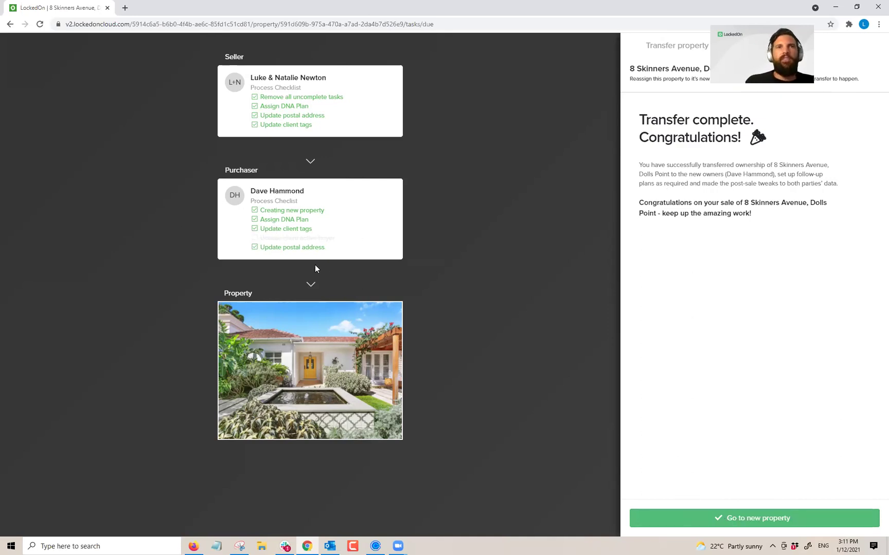
pyautogui.click(740, 518)
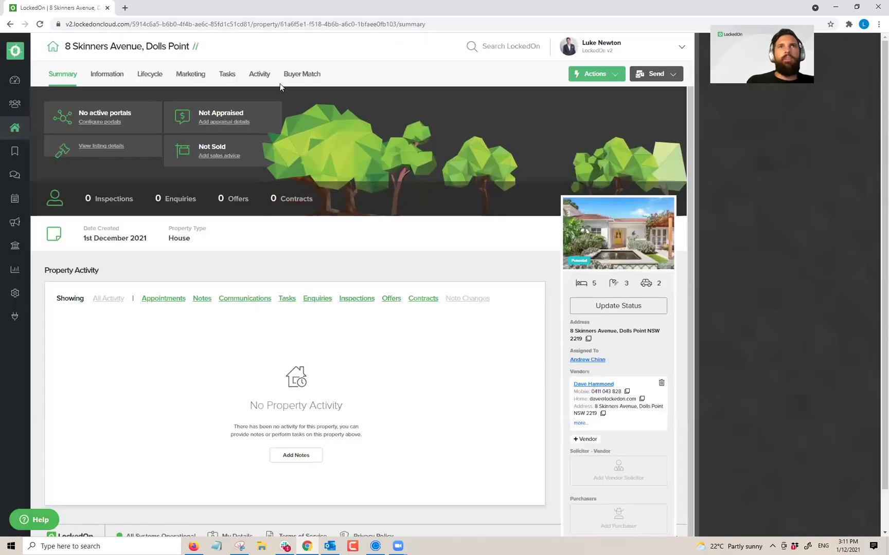
pyautogui.click(102, 75)
pyautogui.click(227, 74)
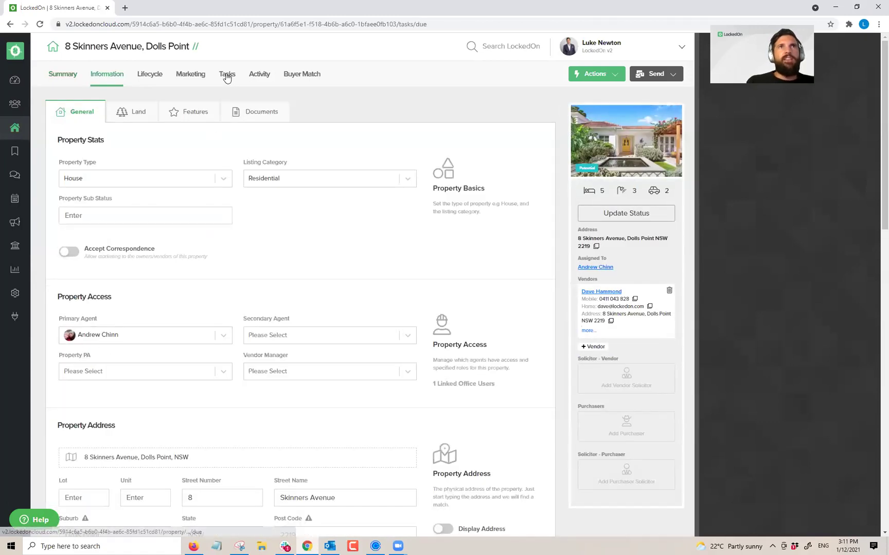
pyautogui.scroll(-4, 195, 168)
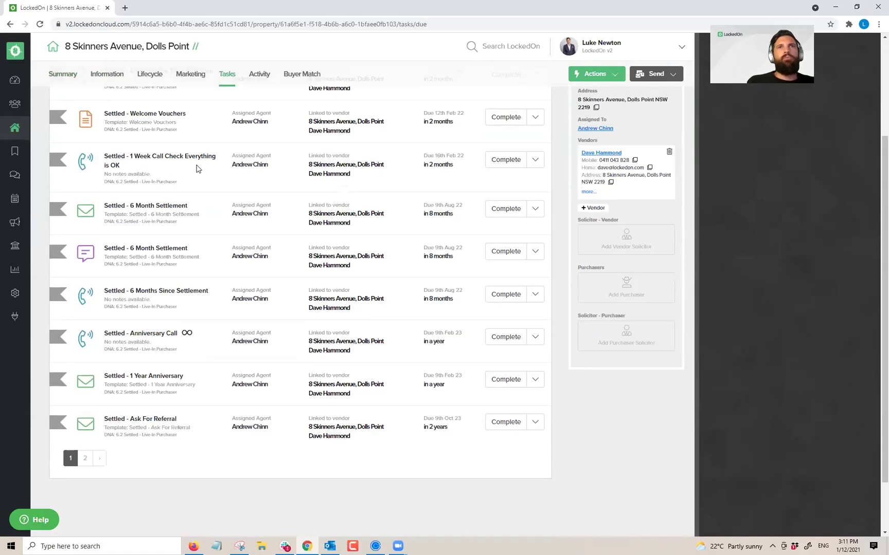
pyautogui.scroll(3, 162, 254)
pyautogui.scroll(1, 162, 254)
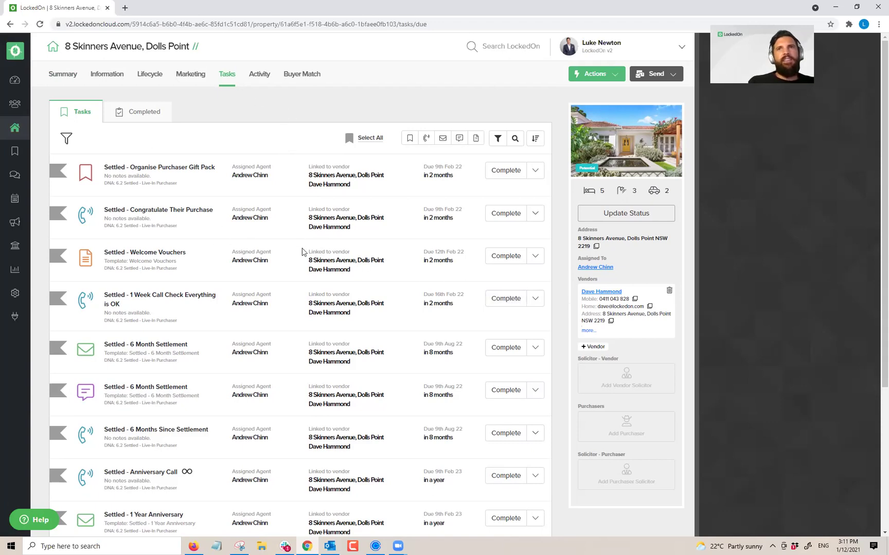
# Step: Check the all-properties Tasks page via the Dashboard, showing 0 tasks due 1st December 2021
pyautogui.click(16, 152)
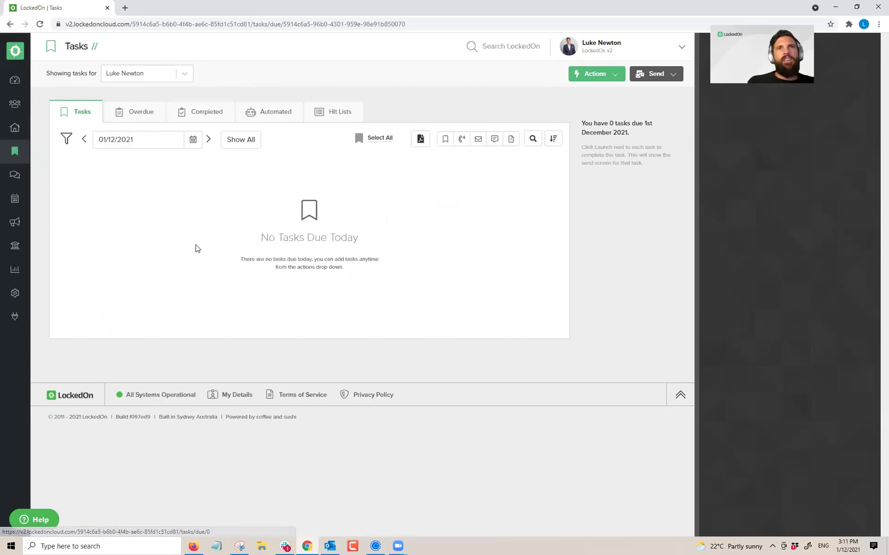
pyautogui.click(13, 81)
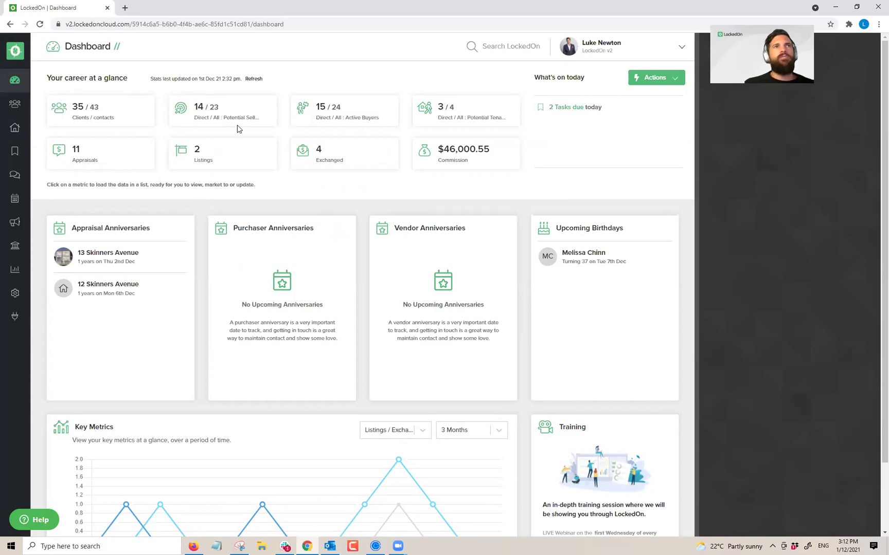
pyautogui.click(14, 151)
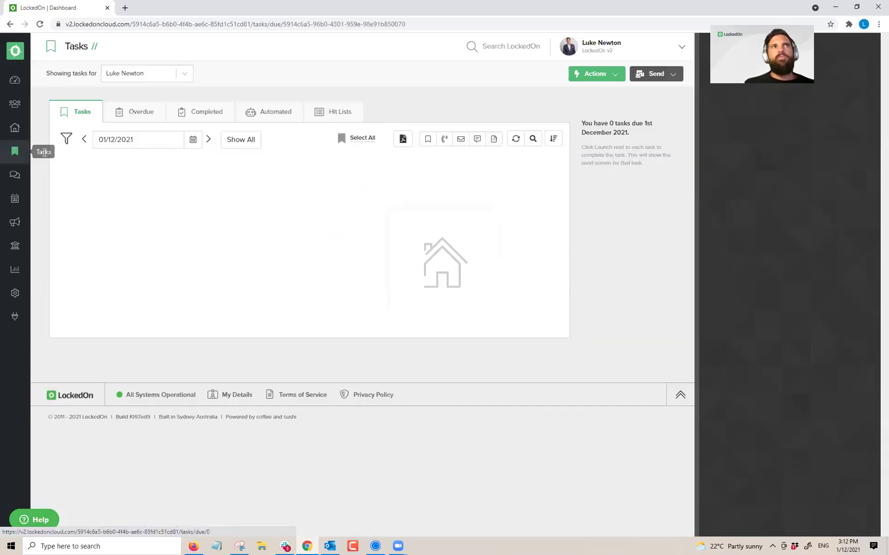
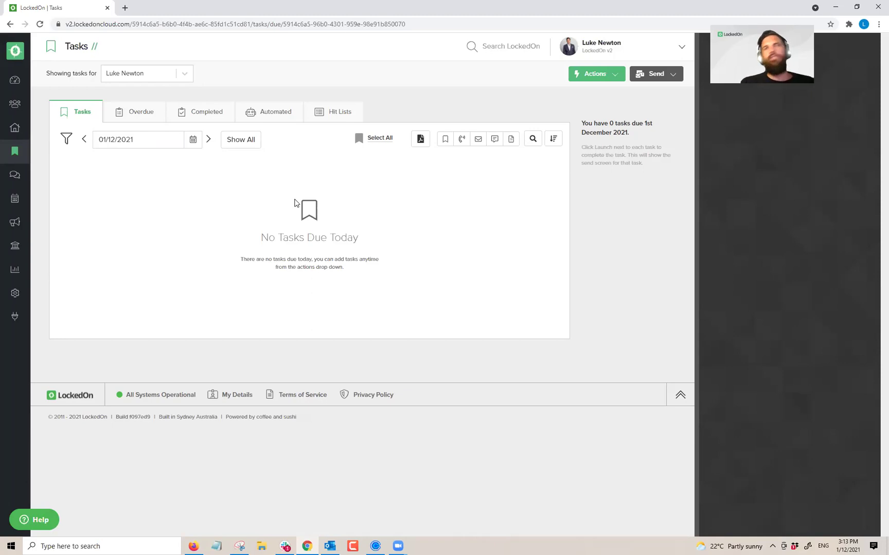
# Step: Return to the Dashboard, check the empty Tasks list, and settle on the career metrics overview
pyautogui.click(15, 80)
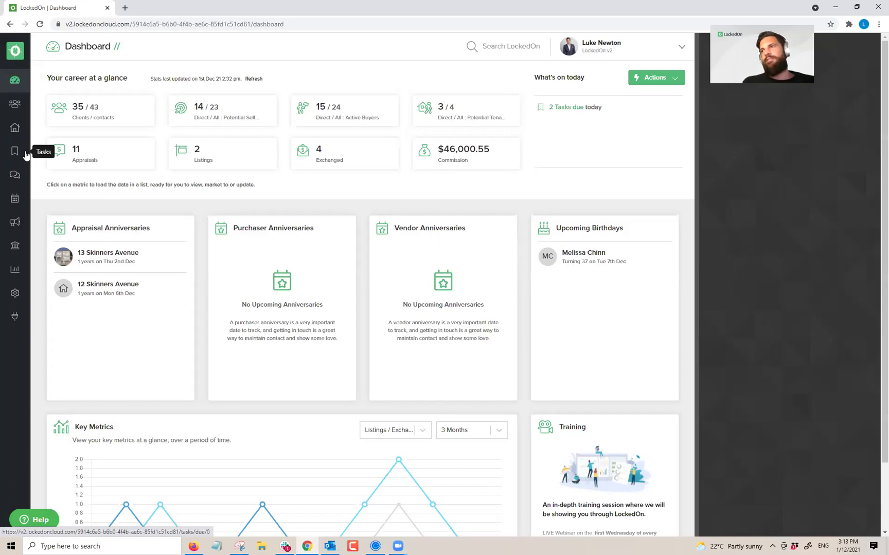
pyautogui.tripleClick(296, 185)
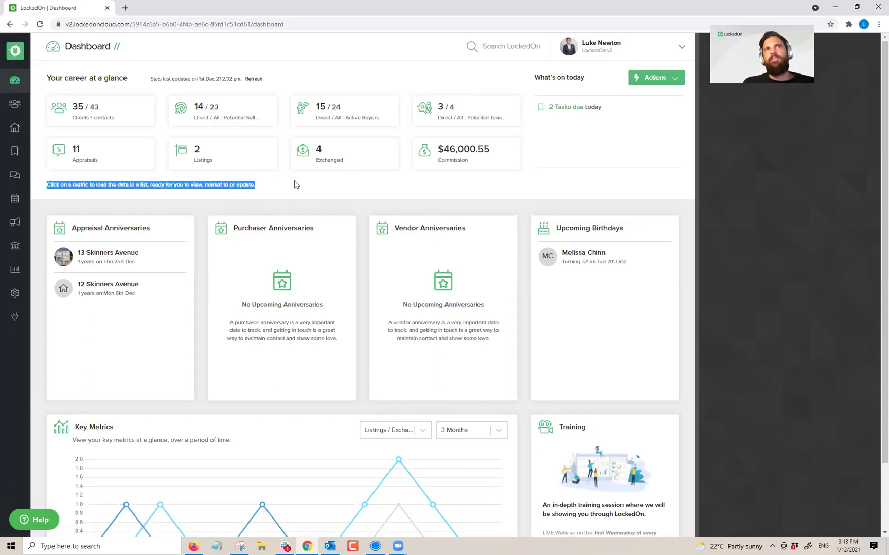
pyautogui.click(90, 186)
pyautogui.tripleClick(90, 186)
pyautogui.click(93, 186)
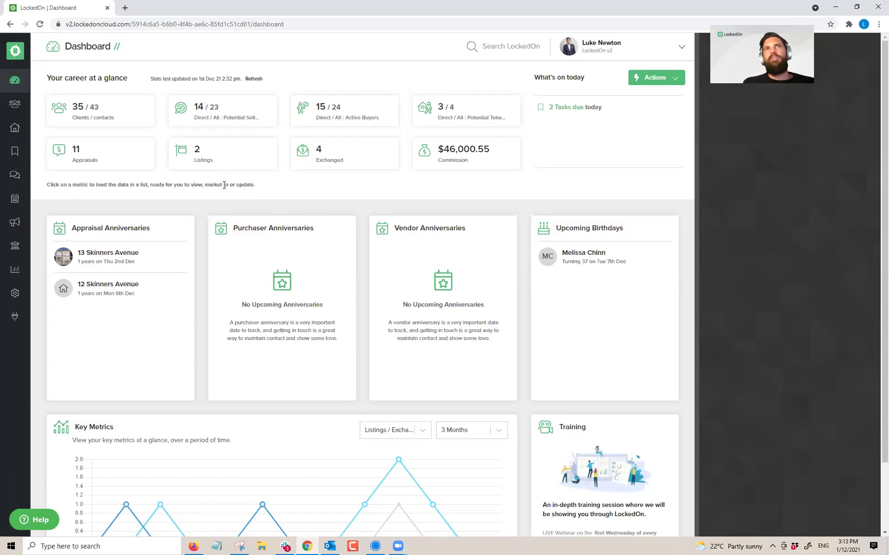
pyautogui.tripleClick(177, 185)
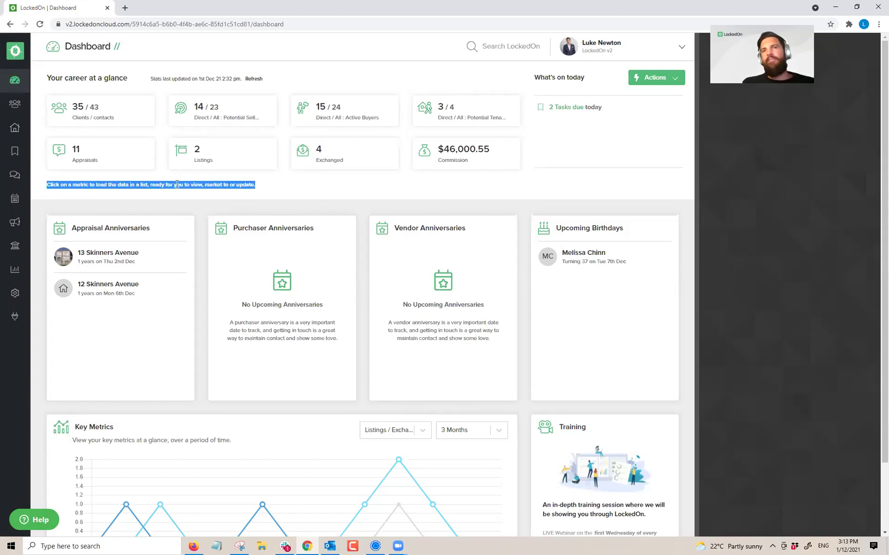
pyautogui.click(41, 192)
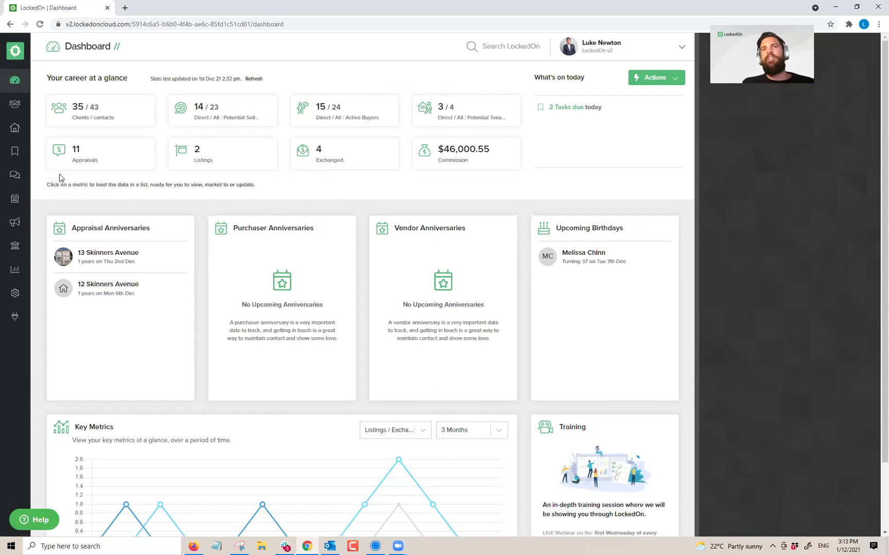
pyautogui.click(15, 151)
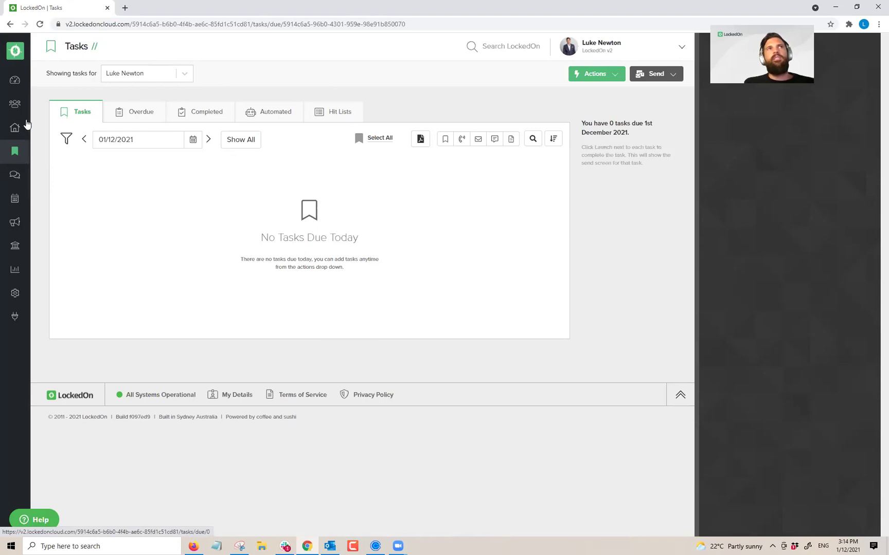
pyautogui.click(15, 80)
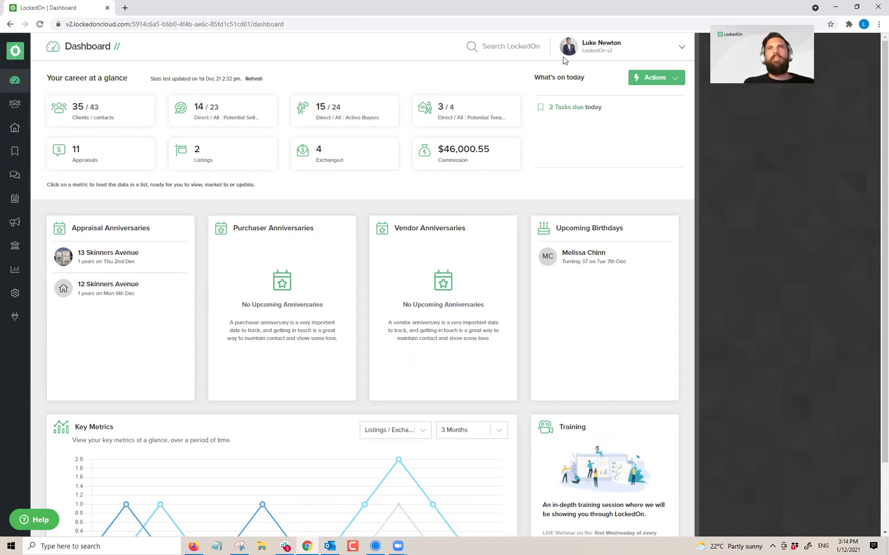
# Step: Open My Details from the user menu and scroll through the personal profile
pyautogui.click(591, 47)
pyautogui.click(594, 79)
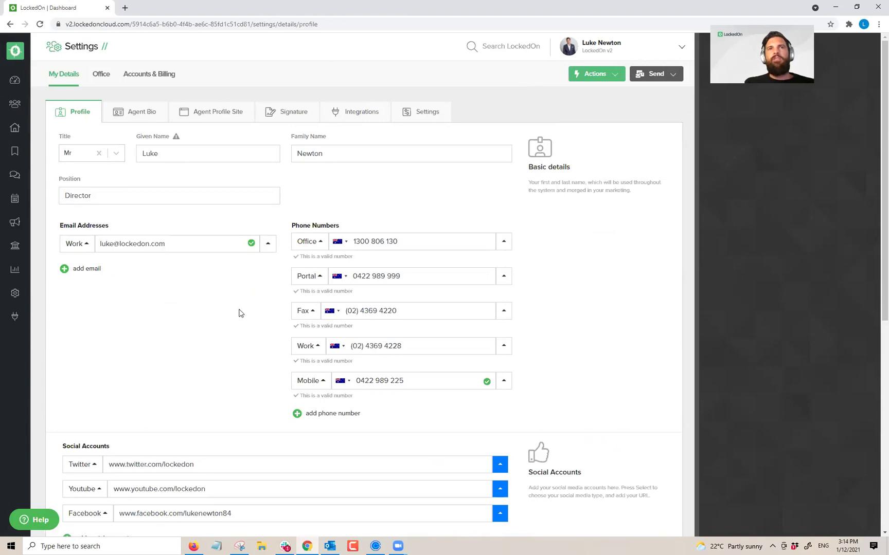
pyautogui.scroll(-4, 238, 311)
pyautogui.scroll(-3, 159, 312)
pyautogui.scroll(10, 184, 340)
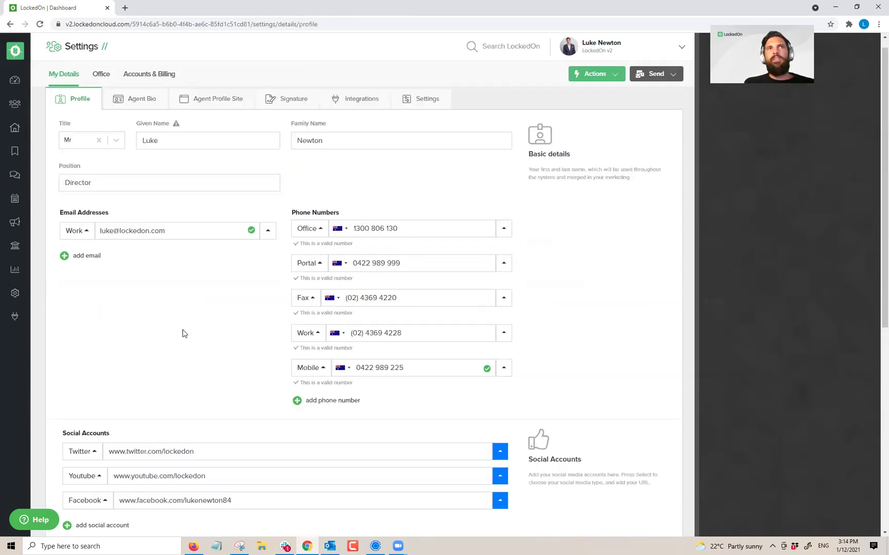
# Step: Review the Agent Bio heading, summary, six-item feature list and extended bio with beach image
pyautogui.click(123, 113)
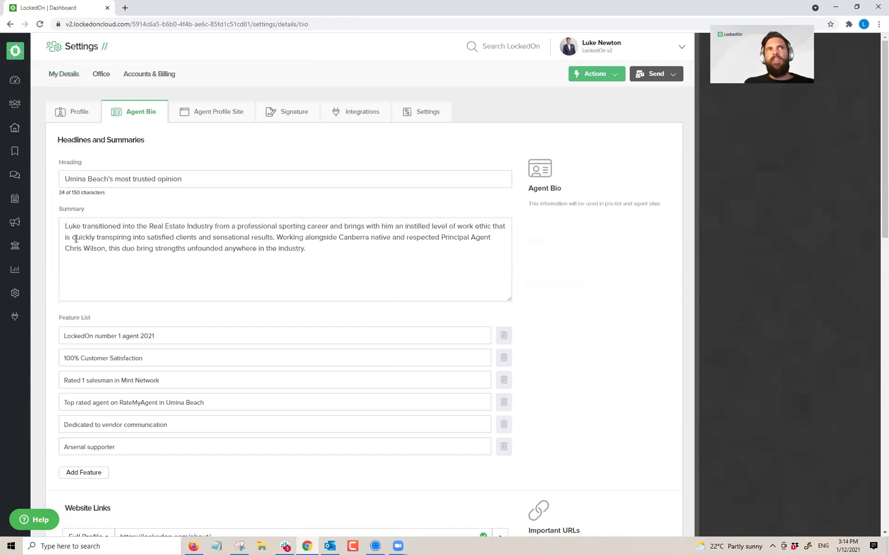
pyautogui.scroll(-2, 189, 254)
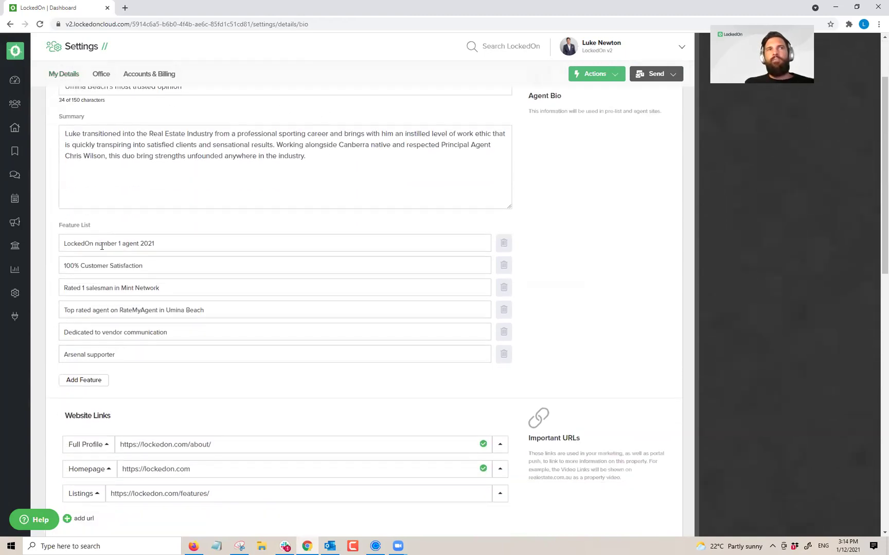
pyautogui.scroll(-7, 102, 247)
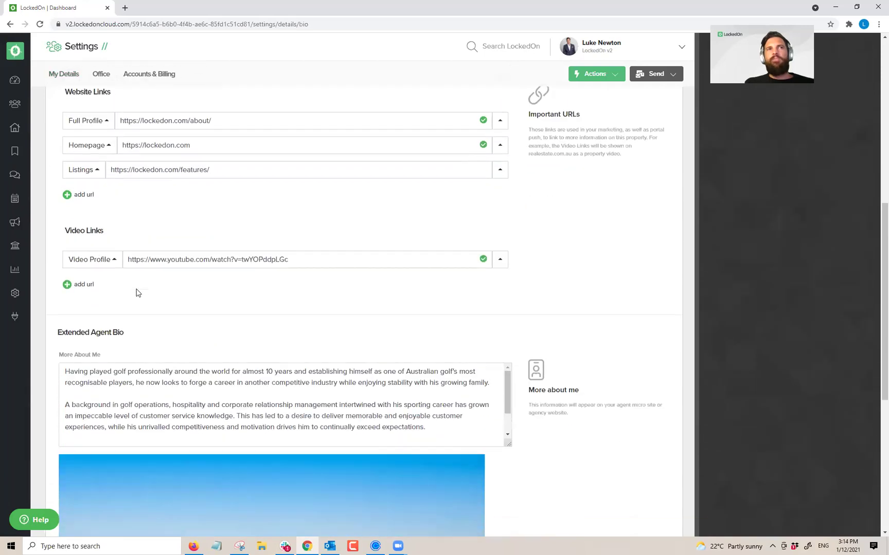
pyautogui.scroll(-5, 110, 229)
pyautogui.moveTo(64, 143); pyautogui.dragTo(458, 207)
pyautogui.click(454, 183)
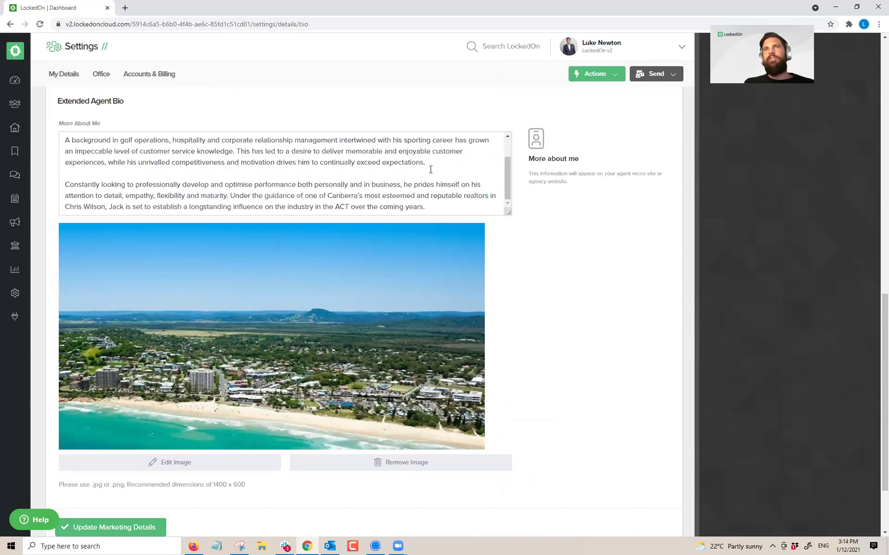
pyautogui.scroll(-2, 428, 157)
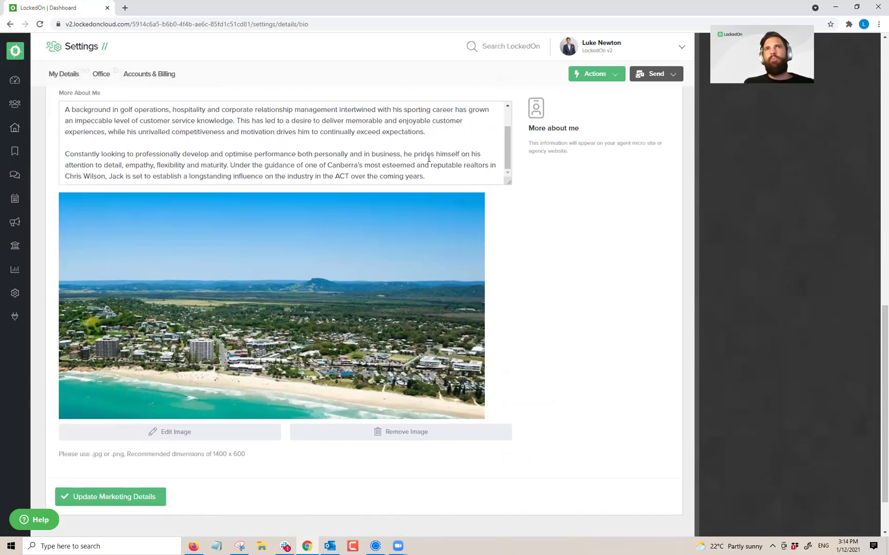
pyautogui.scroll(2, 430, 205)
pyautogui.moveTo(429, 206); pyautogui.dragTo(52, 112)
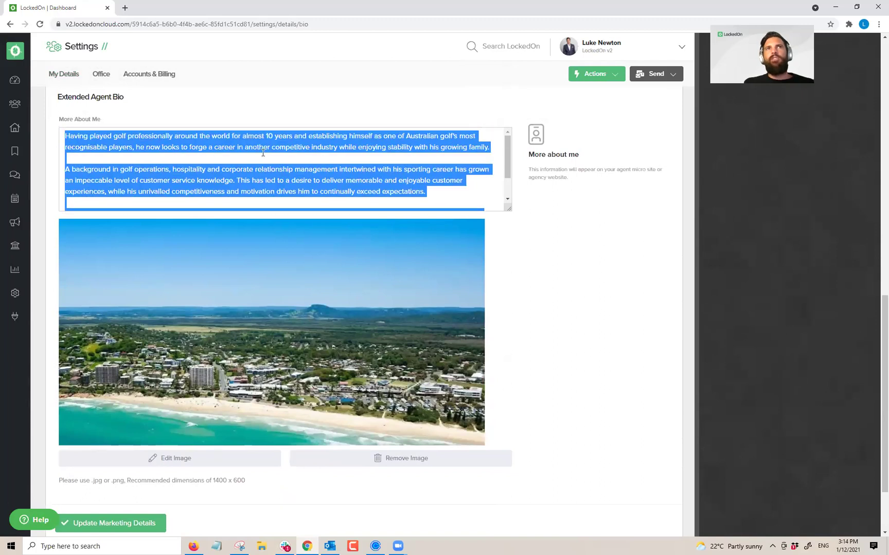
pyautogui.scroll(-1, 306, 194)
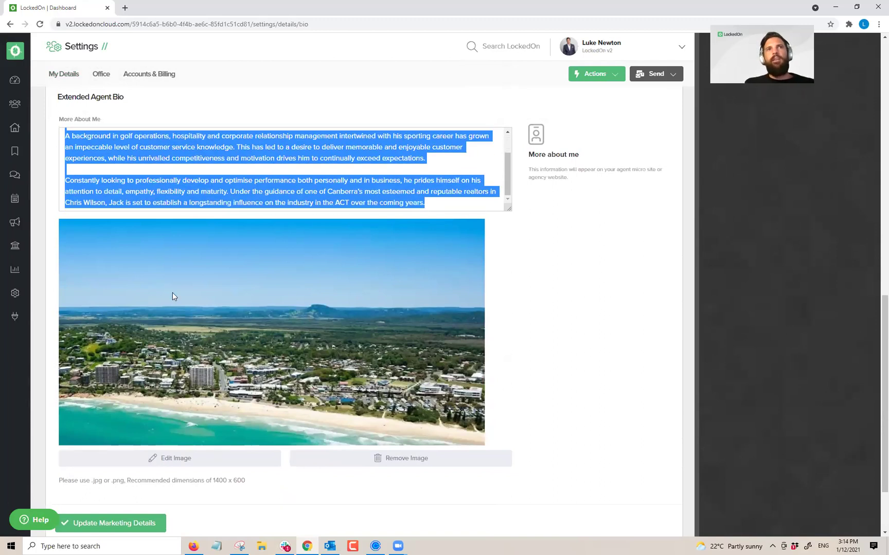
pyautogui.scroll(-3, 286, 369)
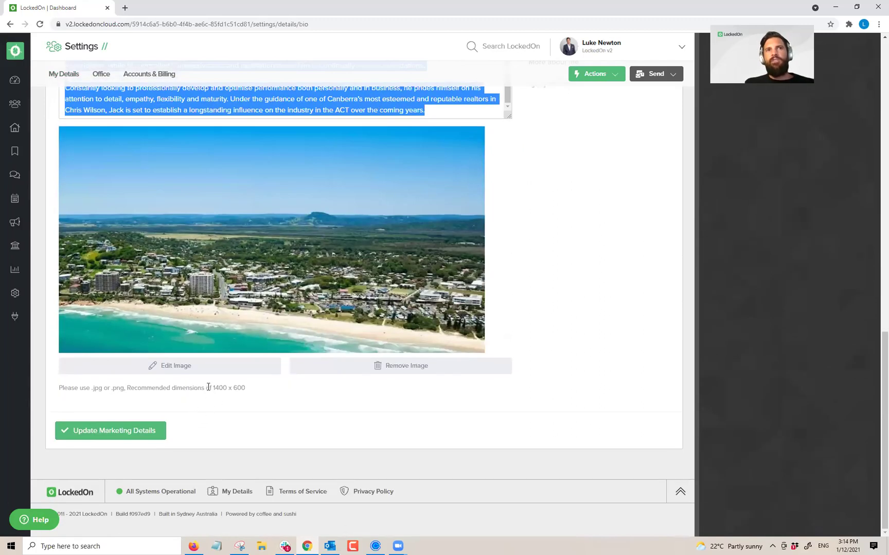
pyautogui.moveTo(208, 388); pyautogui.dragTo(260, 387)
pyautogui.scroll(10, 260, 388)
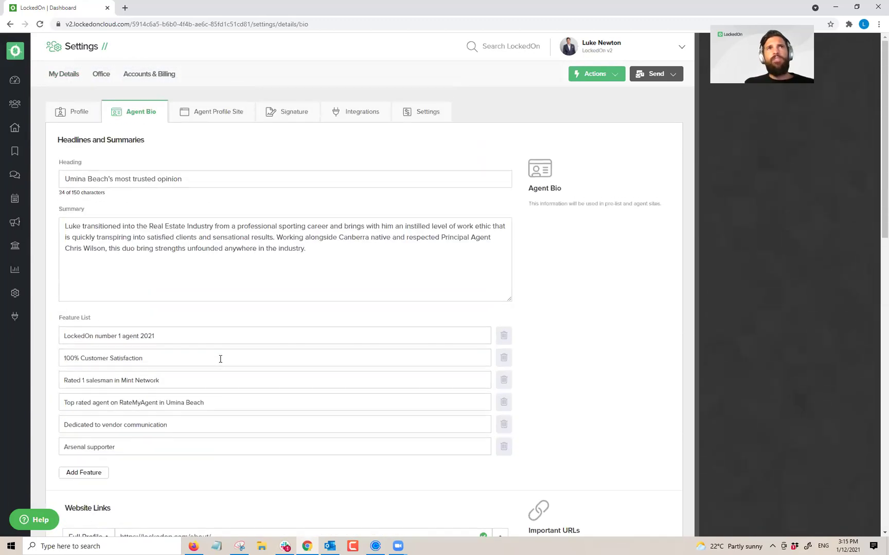
# Step: From the Agent Profile Site tab, launch Customise Page and show the Menu component's layout settings
pyautogui.click(218, 115)
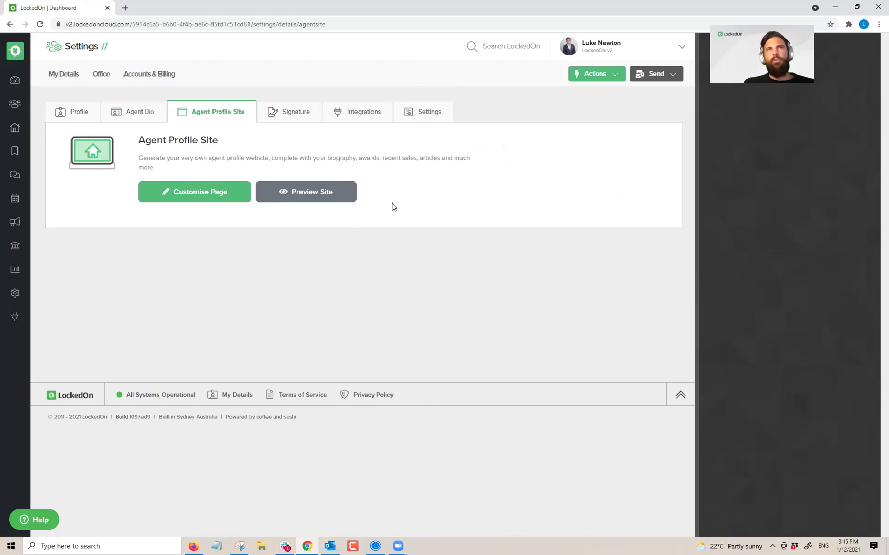
pyautogui.click(201, 193)
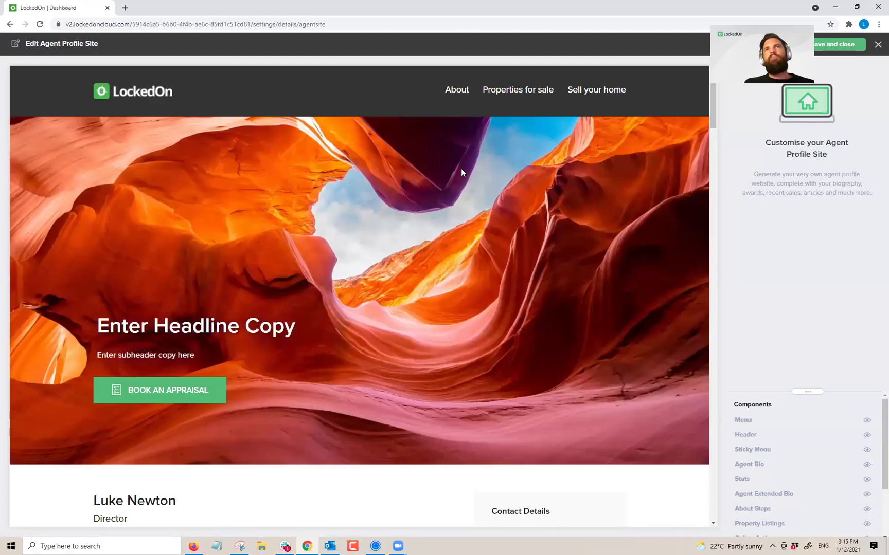
pyautogui.moveTo(802, 349); pyautogui.dragTo(774, 277)
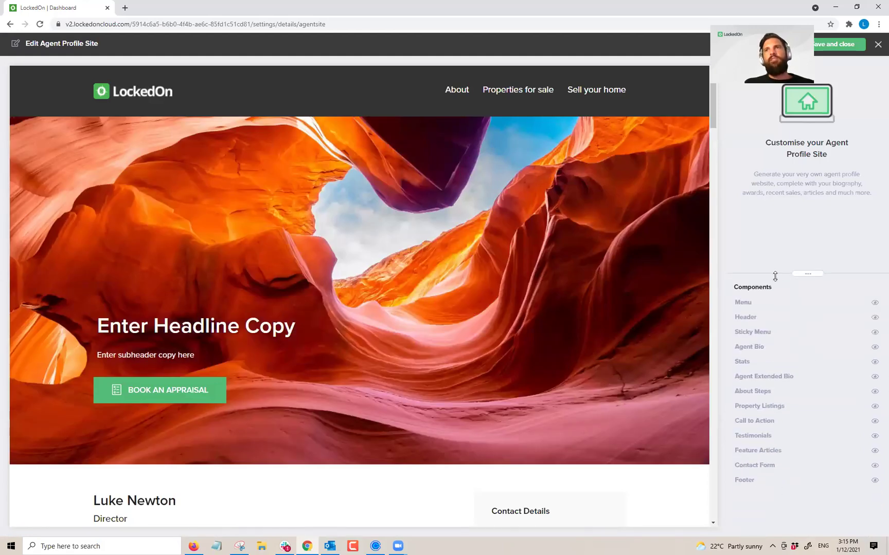
pyautogui.click(745, 303)
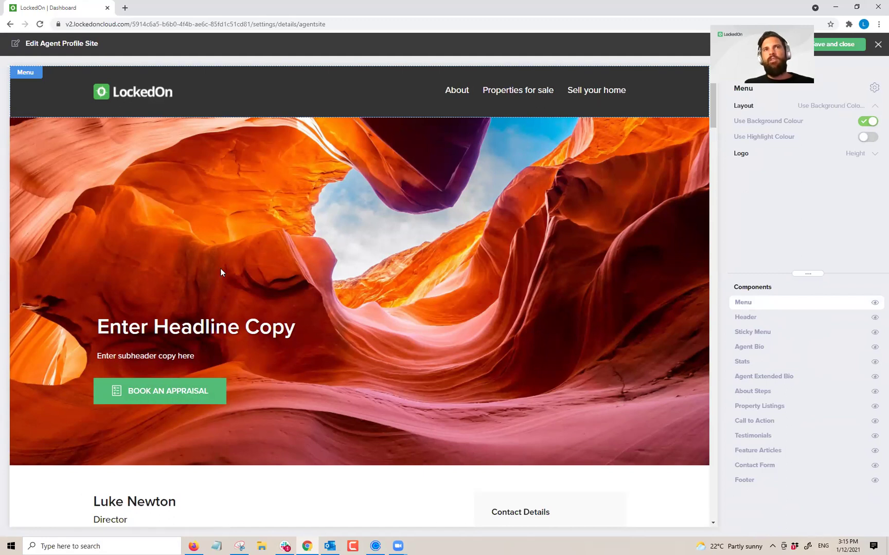
# Step: Replace the Header banner's placeholder headline with 'Luke is the Best'
pyautogui.click(207, 327)
pyautogui.moveTo(297, 276); pyautogui.dragTo(98, 271)
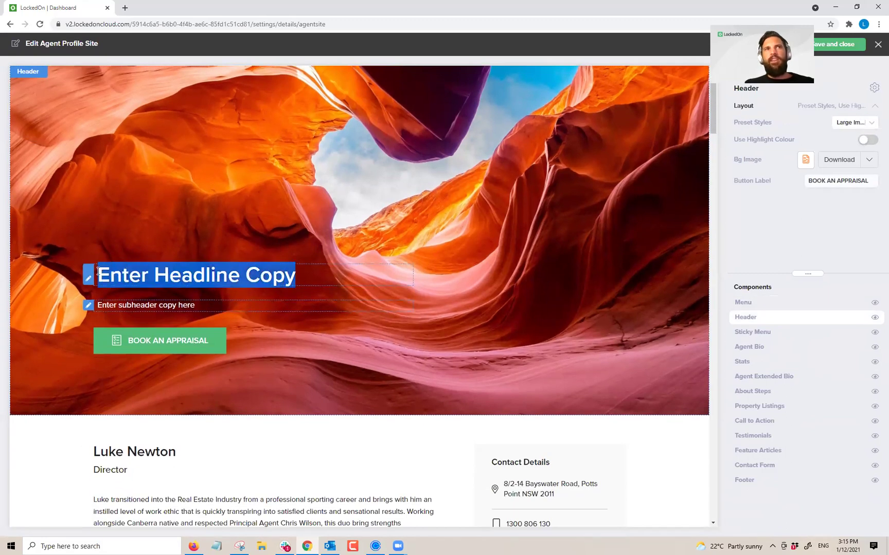
pyautogui.scroll(-15, 103, 266)
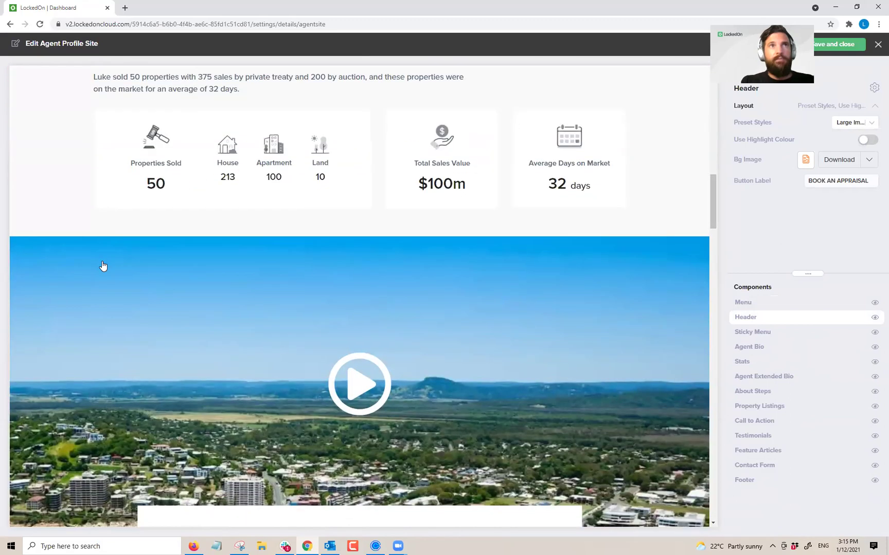
pyautogui.scroll(5, 332, 138)
pyautogui.scroll(12, 309, 154)
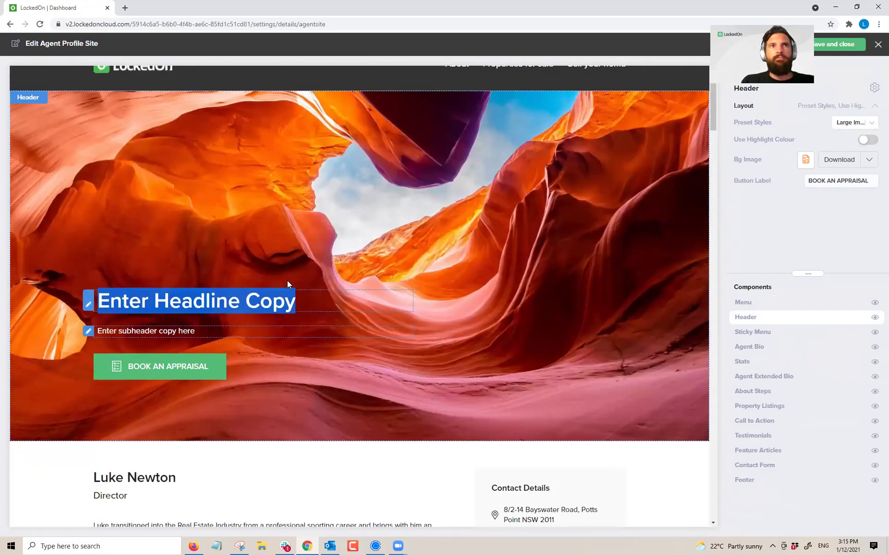
pyautogui.click(295, 302)
pyautogui.press('BackSpace')
pyautogui.press('BackSpace')
pyautogui.press('BackSpace')
pyautogui.press('BackSpace')
pyautogui.press('BackSpace')
pyautogui.press('BackSpace')
pyautogui.press('BackSpace')
pyautogui.press('BackSpace')
pyautogui.press('BackSpace')
pyautogui.press('BackSpace')
pyautogui.press('BackSpace')
pyautogui.press('BackSpace')
pyautogui.press('BackSpace')
pyautogui.press('BackSpace')
pyautogui.press('BackSpace')
pyautogui.press('BackSpace')
pyautogui.press('BackSpace')
pyautogui.press('BackSpace')
pyautogui.press('BackSpace')
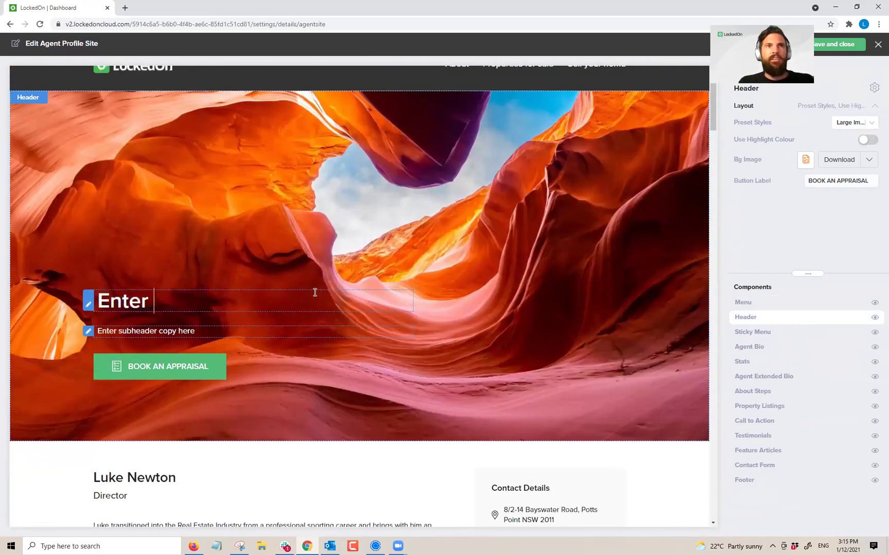
pyautogui.write('Luke is ')
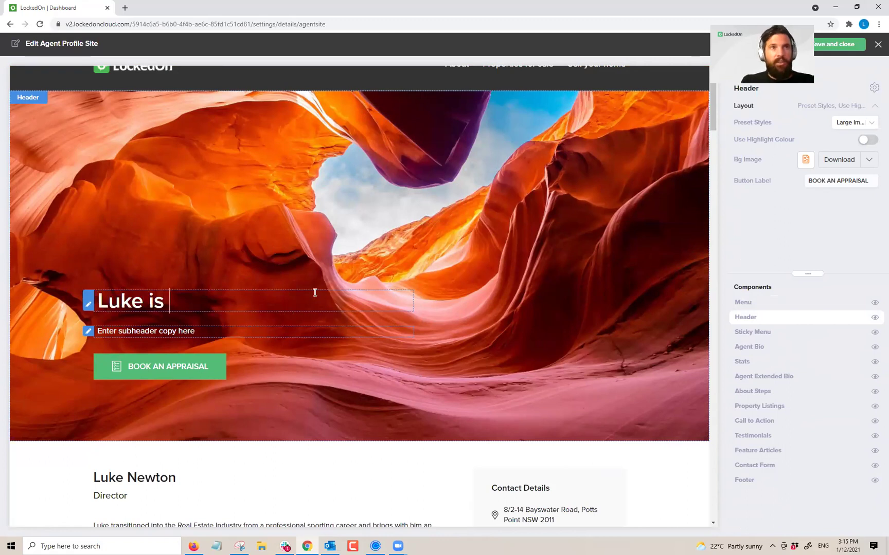
pyautogui.write('the Best')
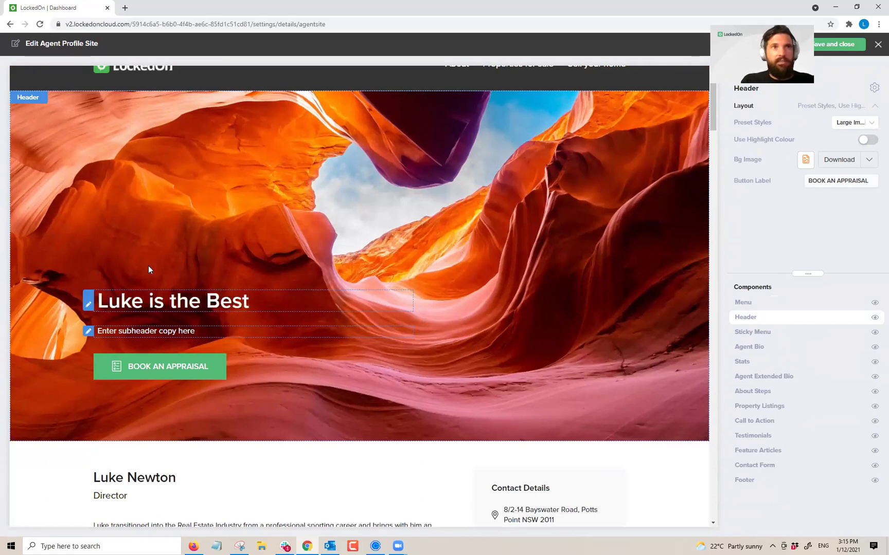
# Step: Replace the placeholder subheader with 'Number 1 agent in your area'
pyautogui.moveTo(195, 331); pyautogui.dragTo(97, 327)
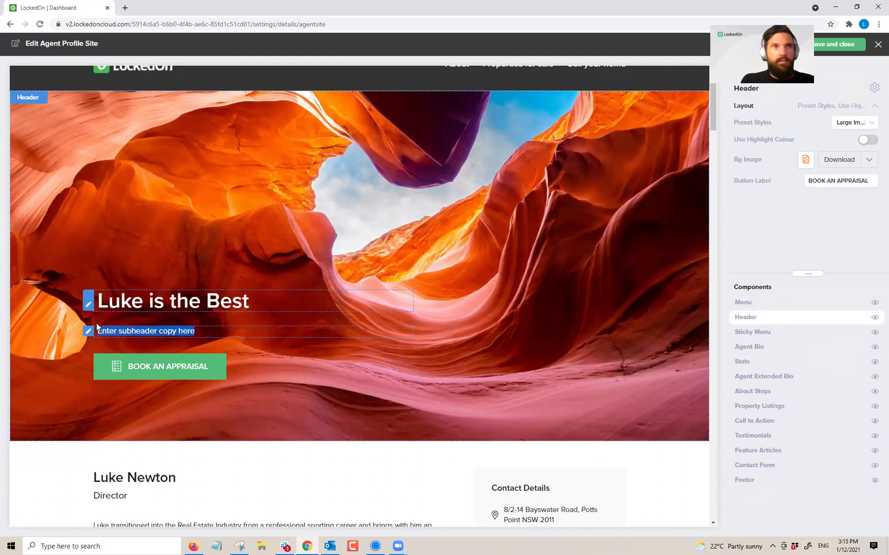
pyautogui.click(206, 334)
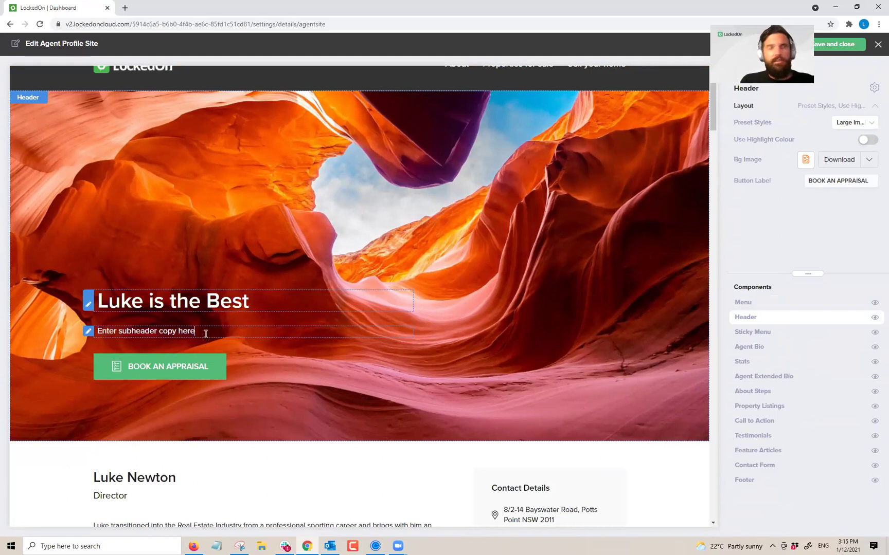
pyautogui.press('BackSpace')
pyautogui.press('BackSpace')
pyautogui.press('BackSpace')
pyautogui.press('BackSpace')
pyautogui.press('BackSpace')
pyautogui.press('BackSpace')
pyautogui.press('BackSpace')
pyautogui.press('BackSpace')
pyautogui.press('BackSpace')
pyautogui.press('BackSpace')
pyautogui.press('BackSpace')
pyautogui.press('BackSpace')
pyautogui.press('BackSpace')
pyautogui.press('BackSpace')
pyautogui.press('BackSpace')
pyautogui.press('BackSpace')
pyautogui.press('BackSpace')
pyautogui.press('BackSpace')
pyautogui.press('BackSpace')
pyautogui.press('BackSpace')
pyautogui.write('Number 1 agent in your area')
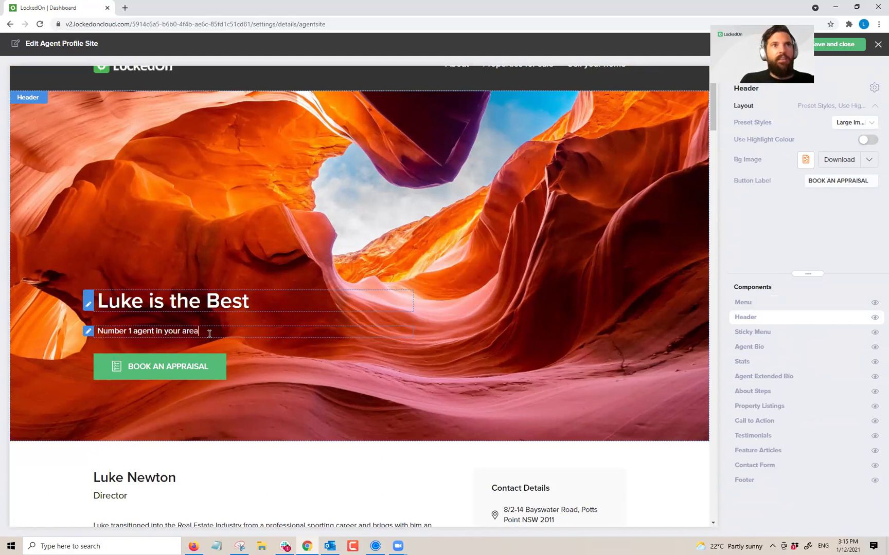
pyautogui.moveTo(866, 184); pyautogui.dragTo(794, 196)
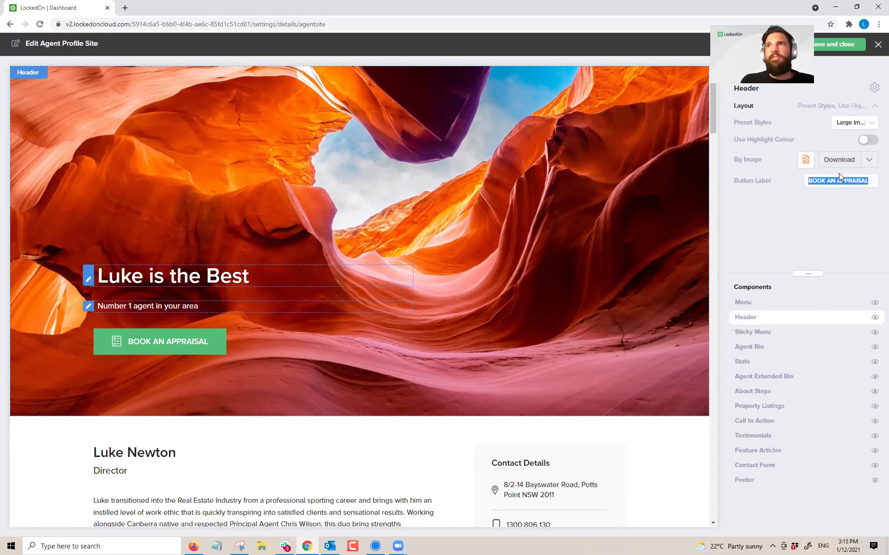
# Step: View the header's background image file, then return to the profile site settings
pyautogui.click(860, 163)
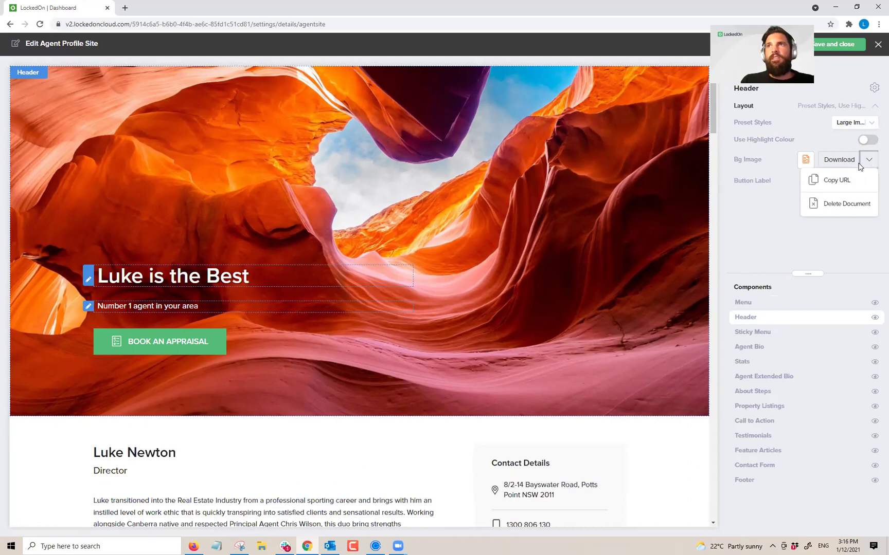
pyautogui.click(777, 216)
pyautogui.click(825, 163)
pyautogui.click(492, 149)
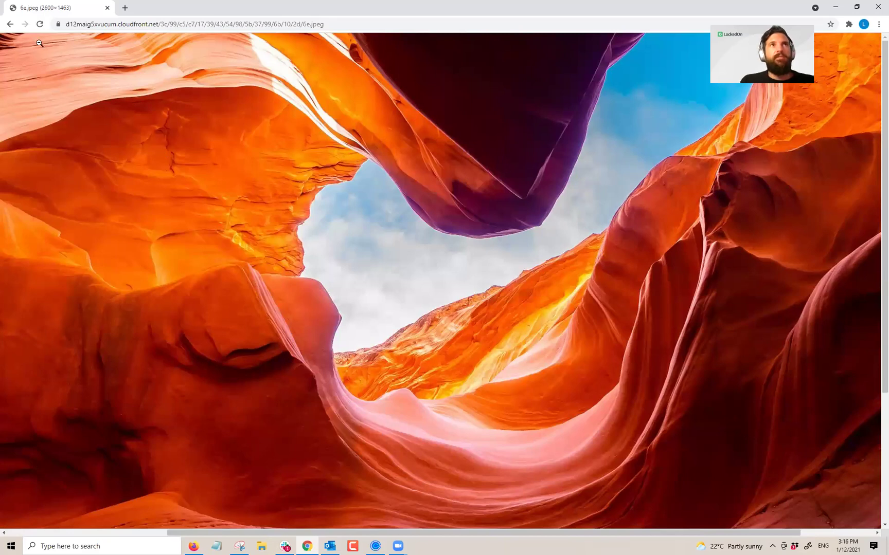
pyautogui.click(8, 25)
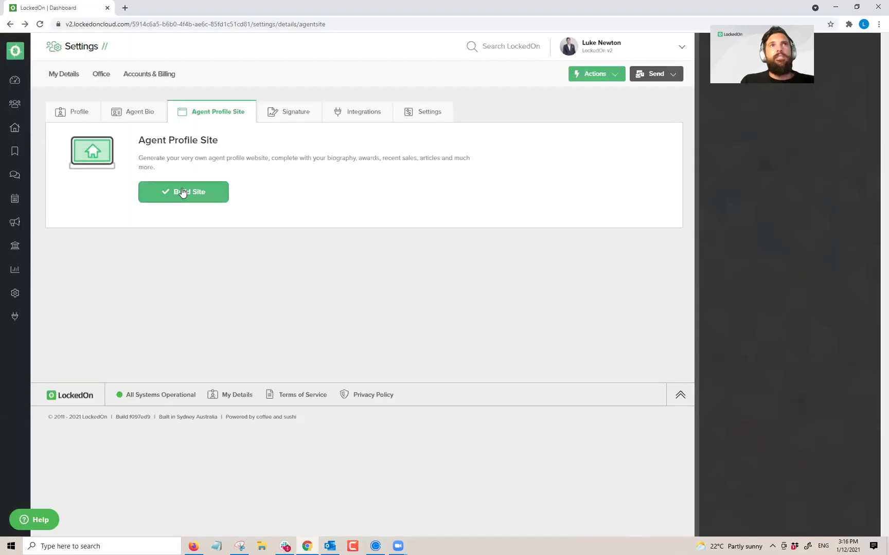
# Step: Build the site, reopen the page editor, and select the Header section's headline
pyautogui.click(183, 192)
pyautogui.click(152, 198)
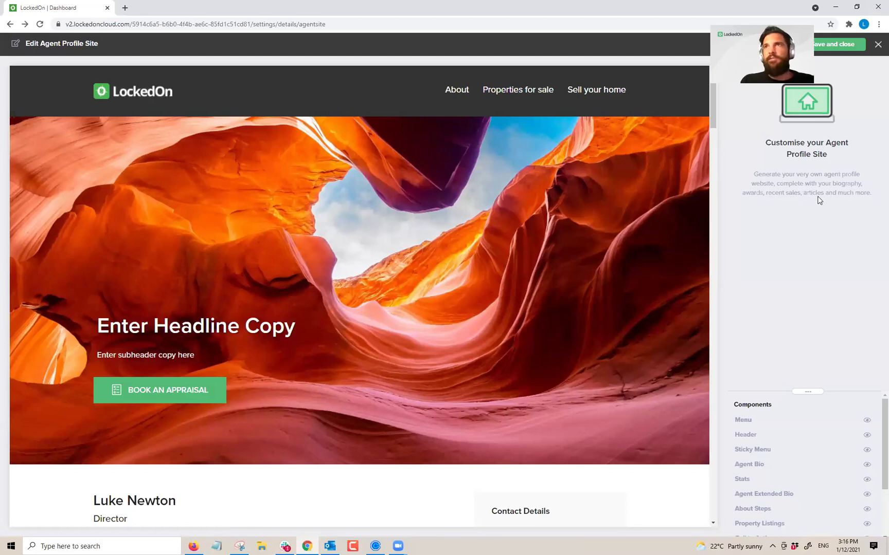
pyautogui.click(756, 422)
pyautogui.click(292, 321)
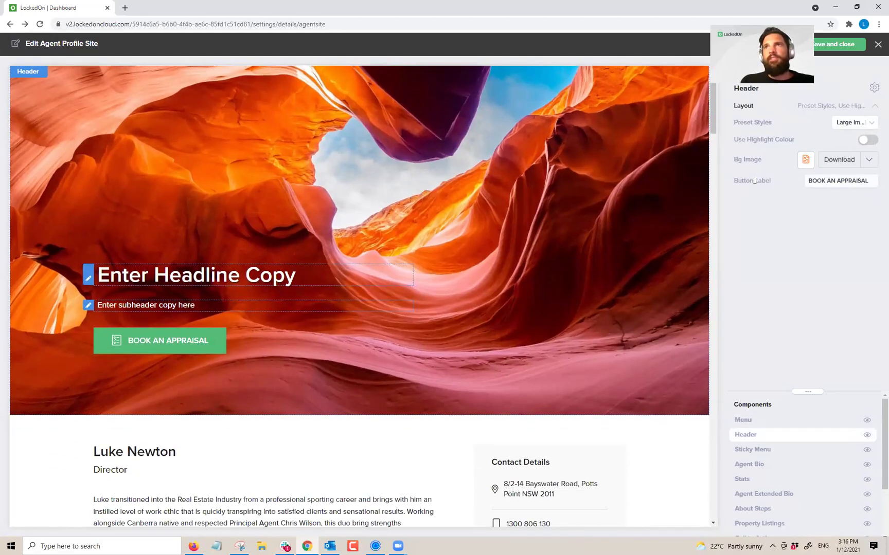
pyautogui.click(301, 277)
# Step: Retype the header as 'Number 1 agent in Dolls Point' with subheader 'More buyers than you know'
pyautogui.moveTo(298, 276); pyautogui.dragTo(96, 278)
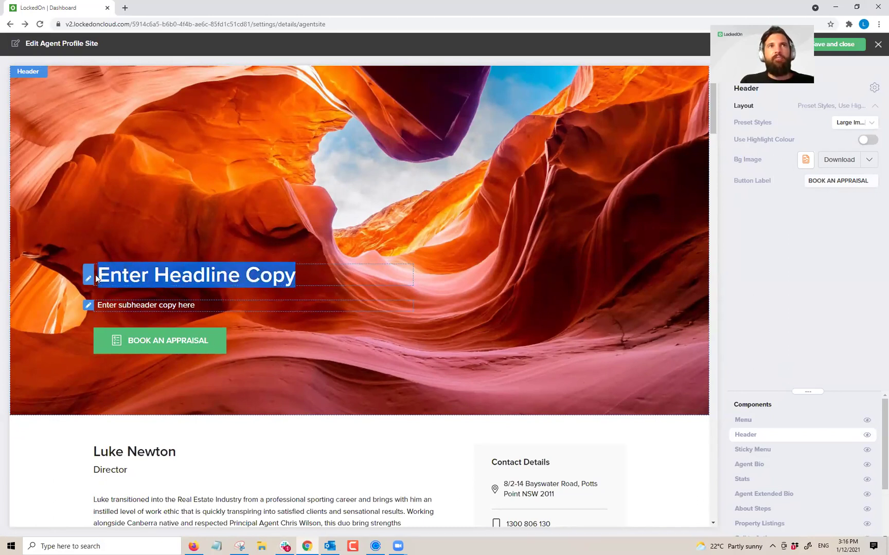
pyautogui.write('Number 1 ')
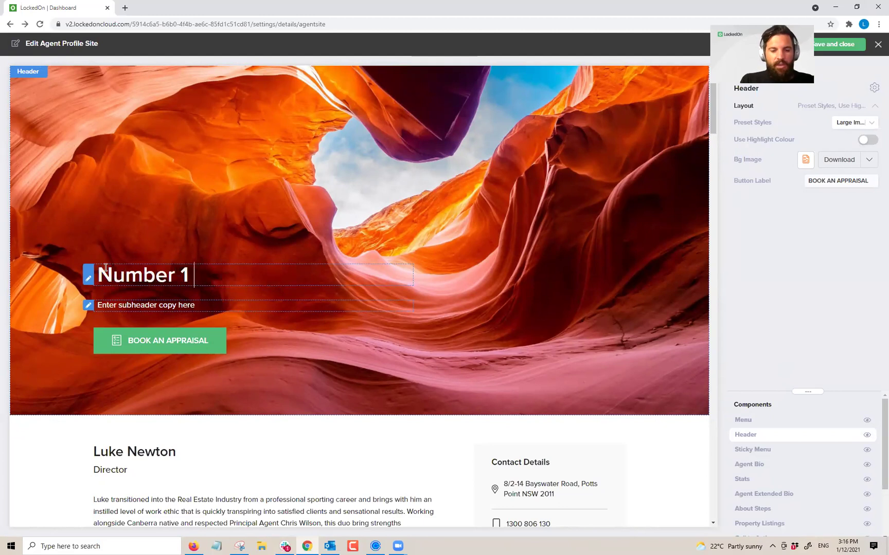
pyautogui.write('agent in Dolls ')
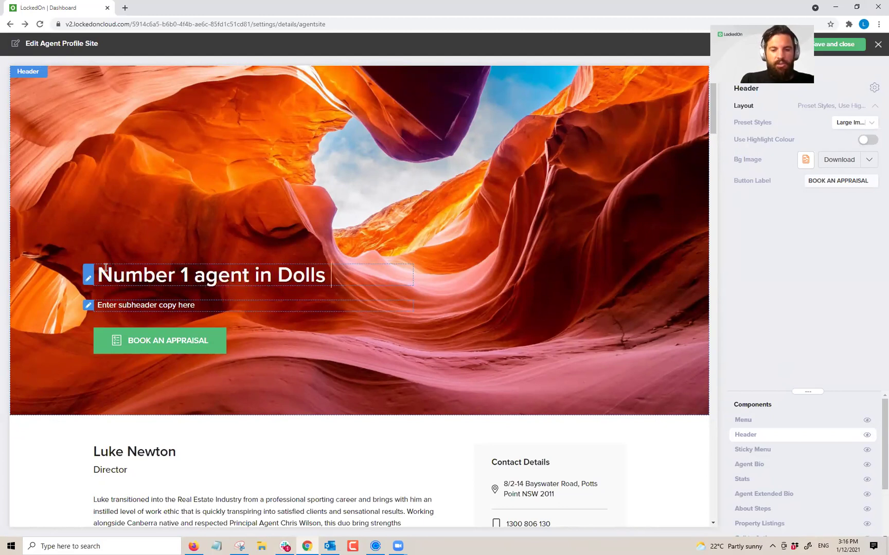
pyautogui.write('Point')
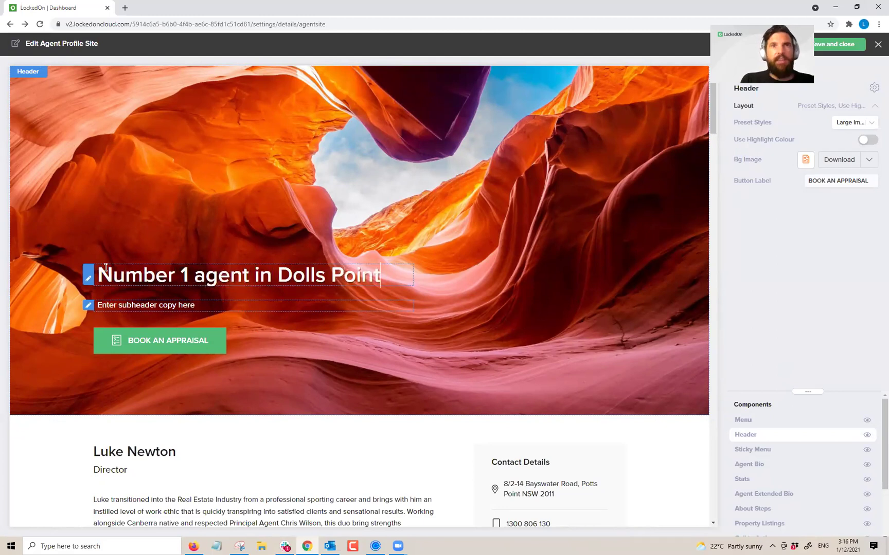
pyautogui.moveTo(199, 305); pyautogui.dragTo(88, 307)
pyautogui.write('More buyers than you know')
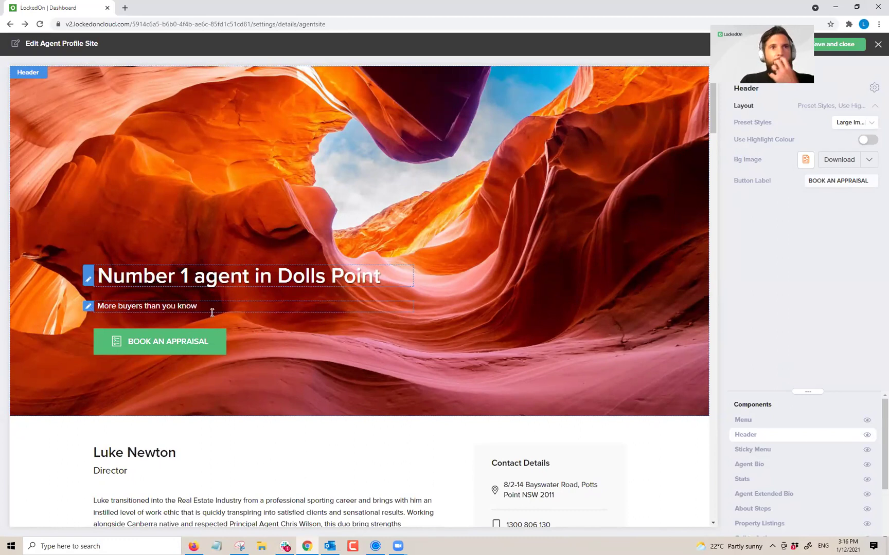
pyautogui.scroll(-5, 212, 312)
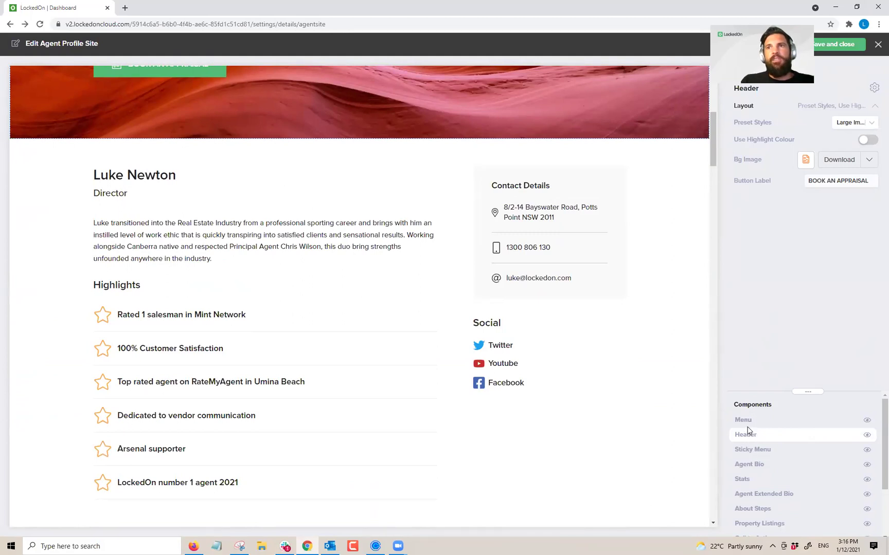
# Step: In the Stats section, set Total Sold to 38 and Total Sales Value to $250m
pyautogui.click(749, 464)
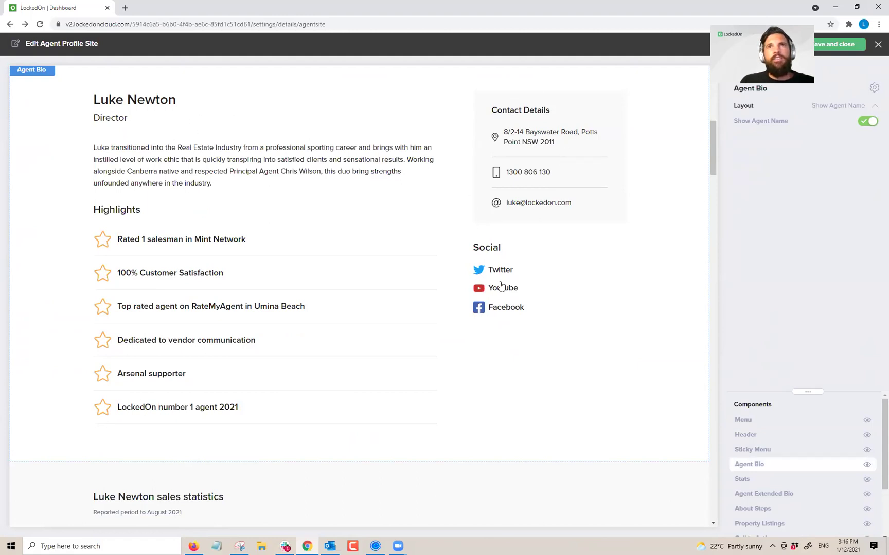
pyautogui.scroll(-5, 501, 286)
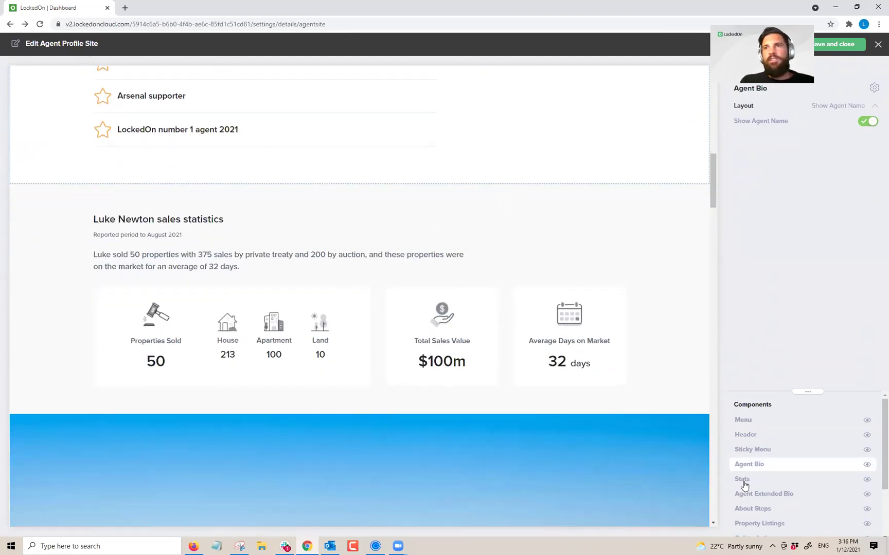
pyautogui.click(743, 482)
pyautogui.moveTo(822, 143); pyautogui.dragTo(822, 232)
pyautogui.press('BackSpace')
pyautogui.press('BackSpace')
pyautogui.write('250m')
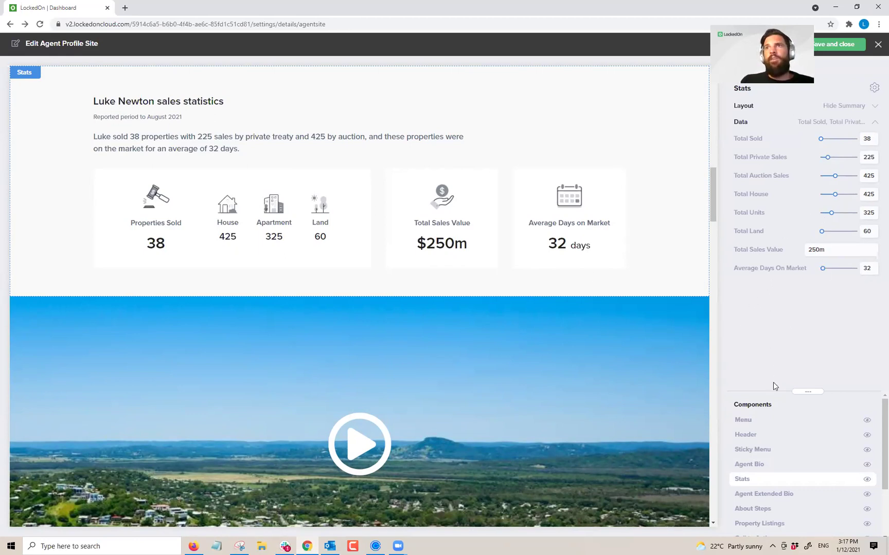
pyautogui.click(747, 495)
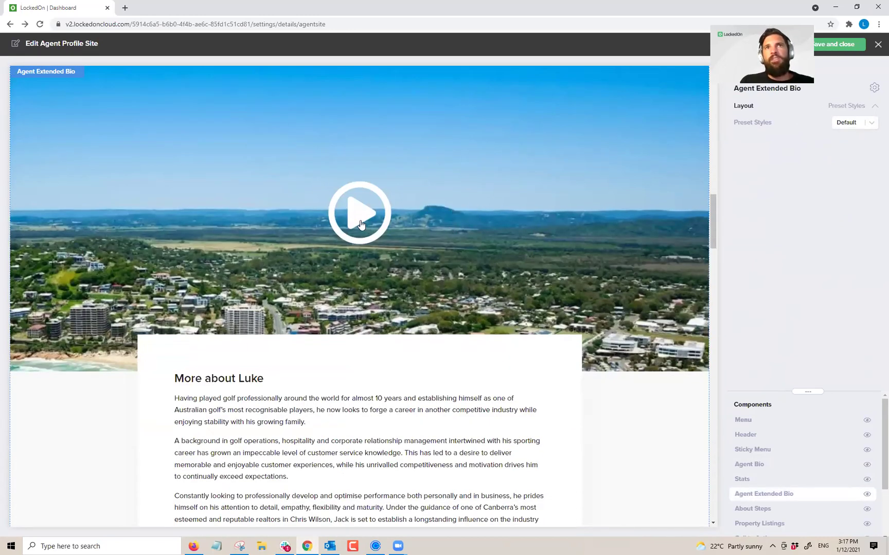
# Step: Scroll through the Agent Extended Bio text in the site preview
pyautogui.scroll(-3, 373, 226)
pyautogui.moveTo(174, 194); pyautogui.dragTo(380, 354)
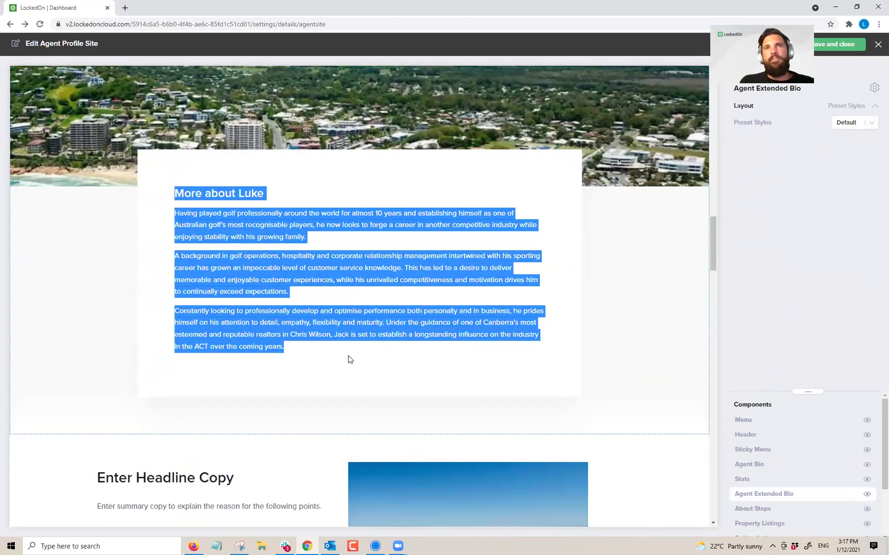
pyautogui.click(349, 353)
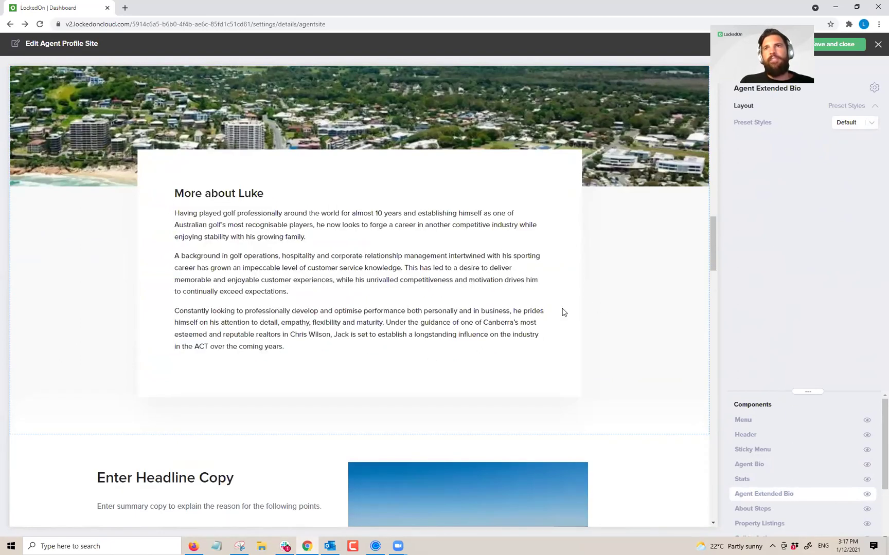
pyautogui.scroll(-4, 563, 311)
# Step: Replace the About Steps placeholder headline with 'Book a MA'
pyautogui.click(746, 510)
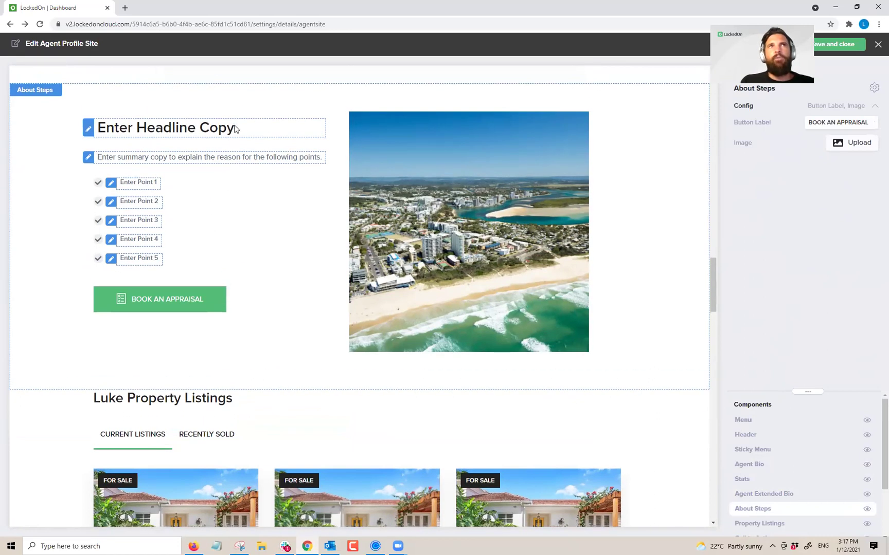
pyautogui.moveTo(234, 127); pyautogui.dragTo(97, 132)
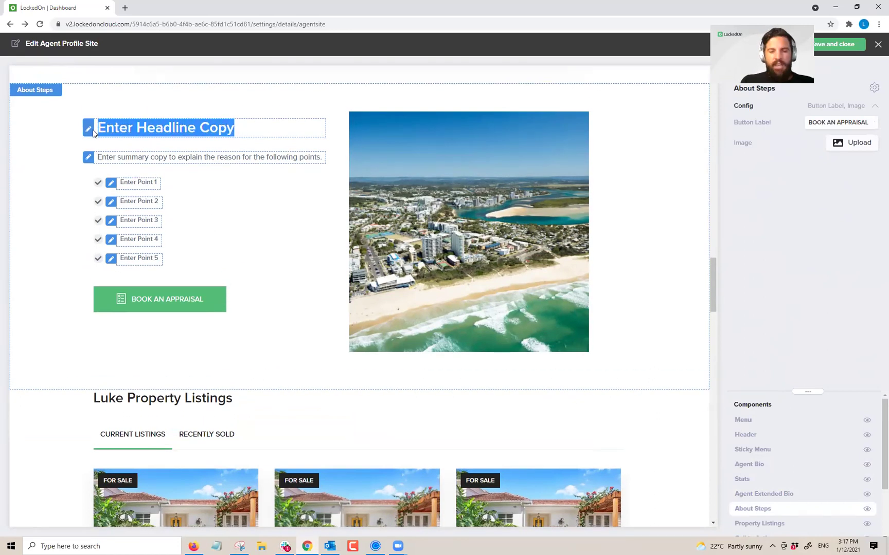
pyautogui.scroll(-15, 93, 133)
pyautogui.scroll(7, 408, 90)
pyautogui.scroll(10, 421, 207)
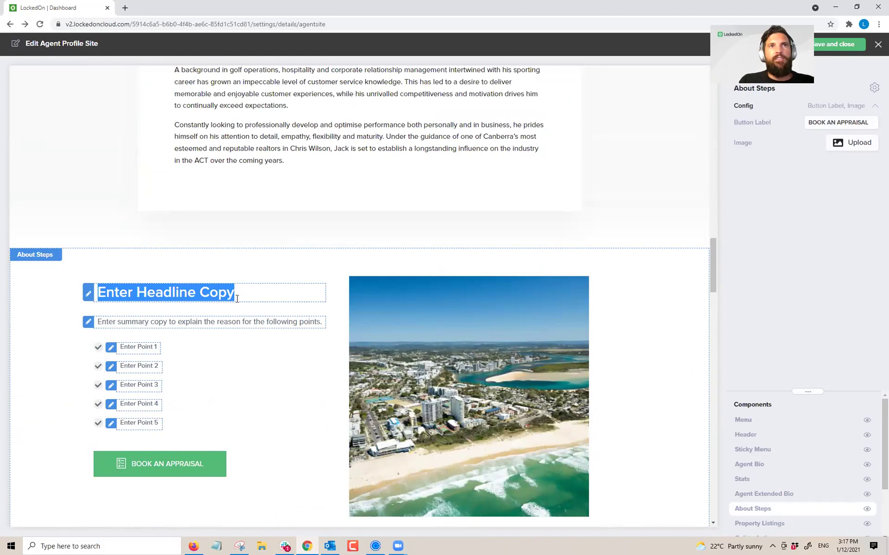
pyautogui.click(228, 293)
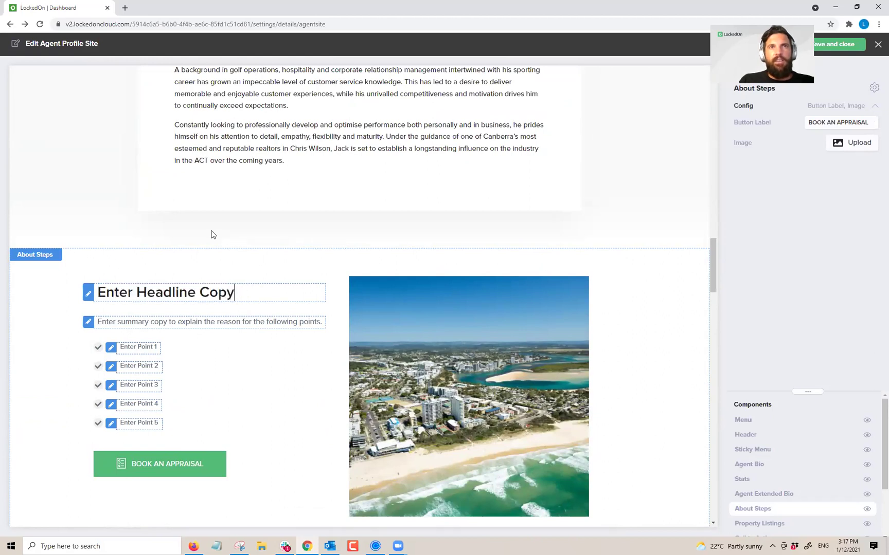
pyautogui.press('BackSpace')
pyautogui.press('BackSpace')
pyautogui.press('BackSpace')
pyautogui.press('BackSpace')
pyautogui.press('BackSpace')
pyautogui.press('BackSpace')
pyautogui.press('BackSpace')
pyautogui.press('BackSpace')
pyautogui.press('BackSpace')
pyautogui.press('BackSpace')
pyautogui.press('BackSpace')
pyautogui.press('BackSpace')
pyautogui.press('BackSpace')
pyautogui.press('BackSpace')
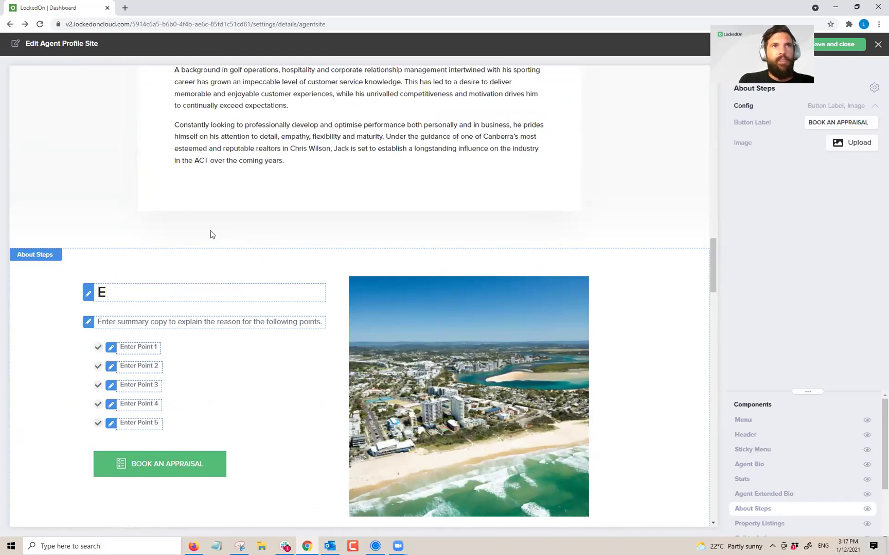
pyautogui.write('Book a M')
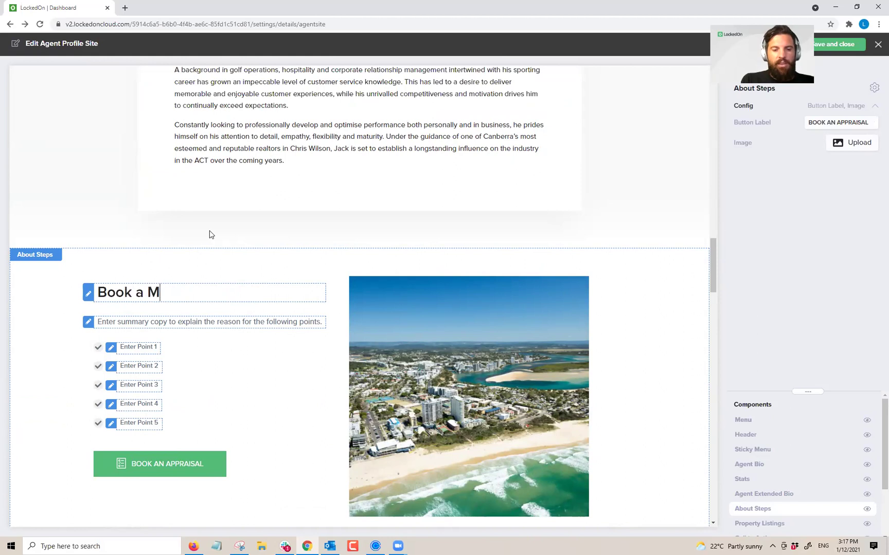
pyautogui.write('A')
pyautogui.scroll(-3, 125, 171)
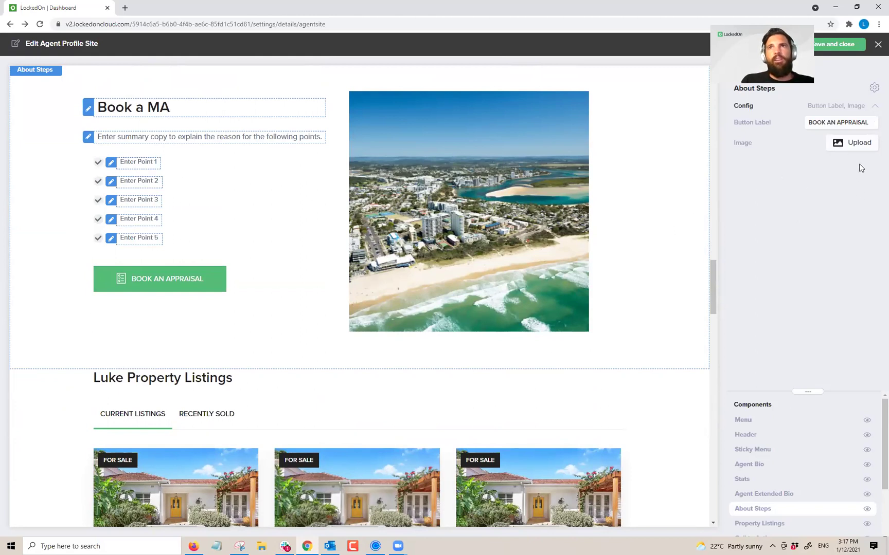
pyautogui.scroll(-3, 750, 434)
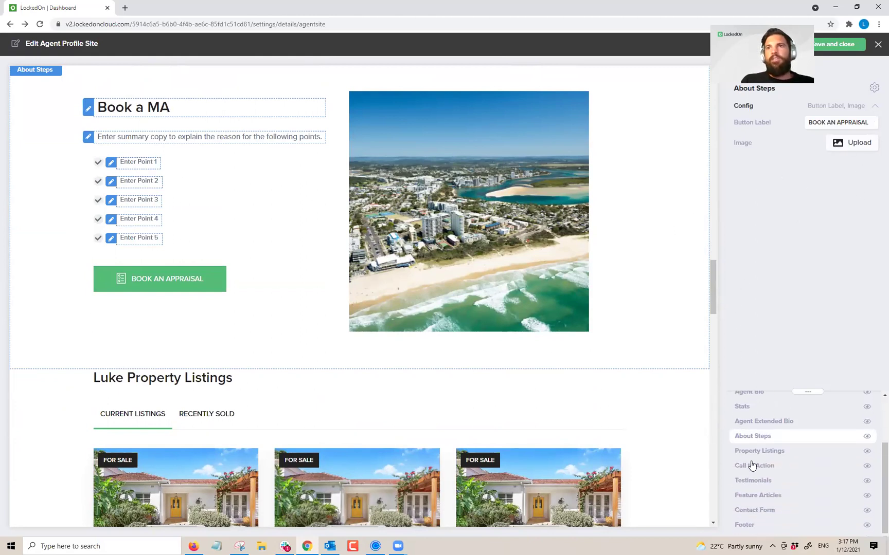
pyautogui.click(743, 451)
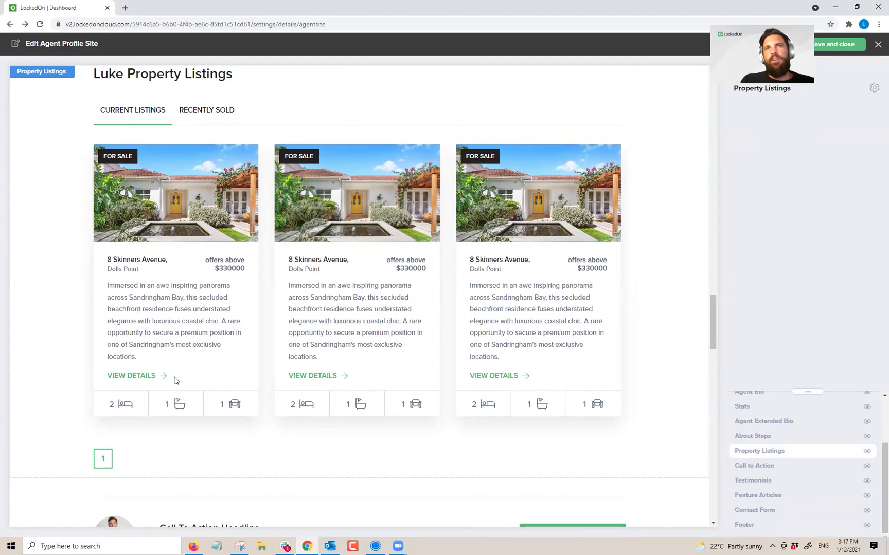
# Step: Hide and then re-show the Property Listings section on the page
pyautogui.click(866, 453)
pyautogui.click(867, 453)
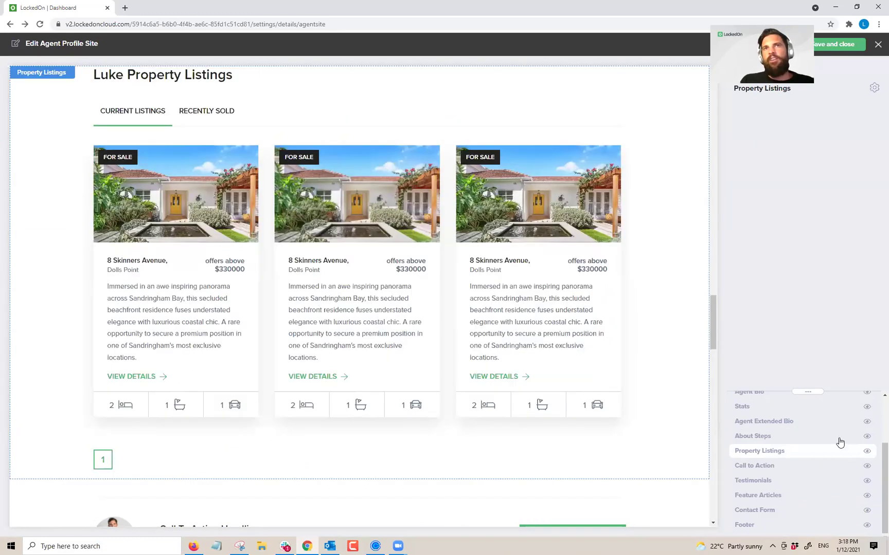
pyautogui.scroll(-5, 422, 369)
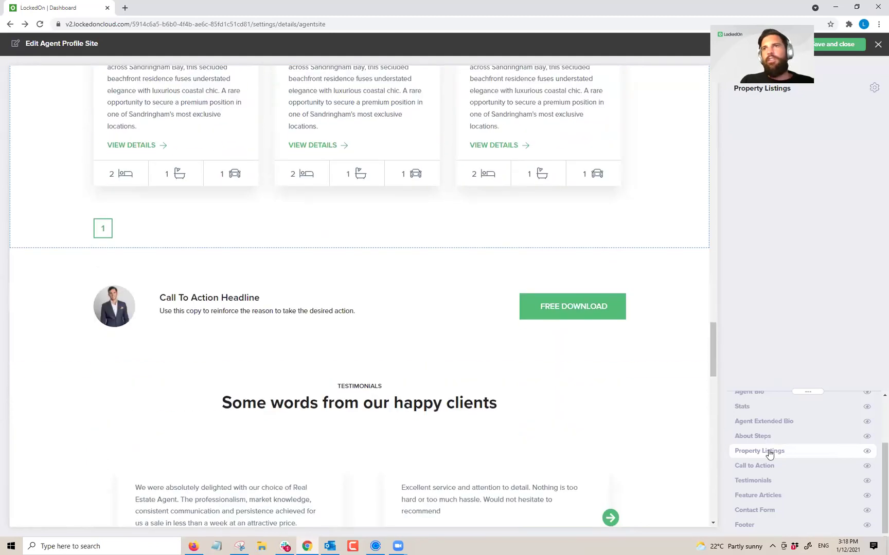
# Step: Rewrite the Call to Action headline as 'Download free pdf on how to sell in Dolls Point'
pyautogui.click(752, 466)
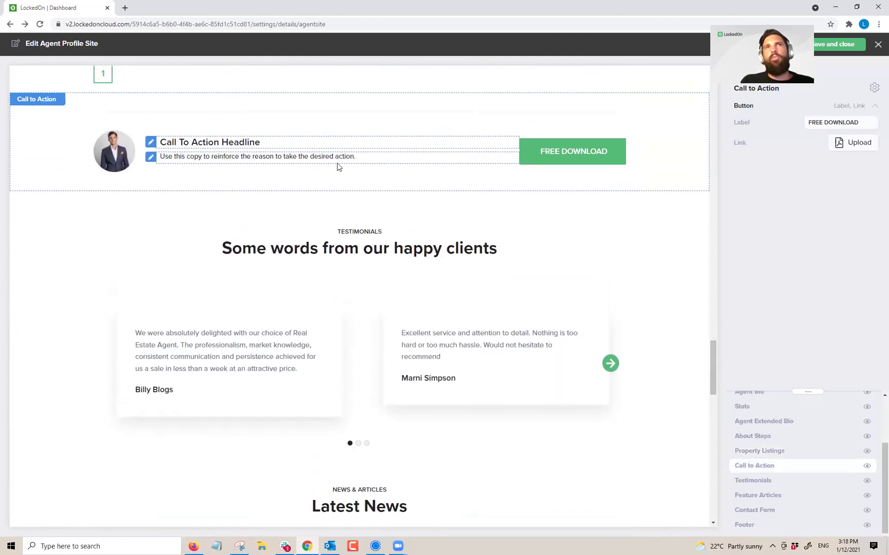
pyautogui.moveTo(249, 142); pyautogui.dragTo(164, 144)
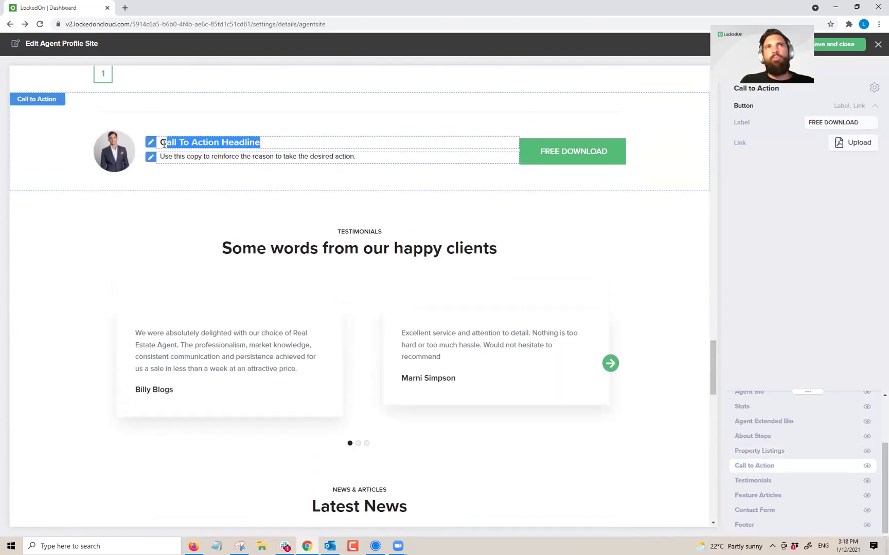
pyautogui.click(194, 145)
pyautogui.moveTo(259, 143); pyautogui.dragTo(214, 144)
pyautogui.click(214, 144)
pyautogui.press('BackSpace')
pyautogui.press('BackSpace')
pyautogui.press('BackSpace')
pyautogui.press('BackSpace')
pyautogui.press('BackSpace')
pyautogui.press('BackSpace')
pyautogui.press('BackSpace')
pyautogui.press('BackSpace')
pyautogui.press('BackSpace')
pyautogui.press('BackSpace')
pyautogui.press('BackSpace')
pyautogui.press('BackSpace')
pyautogui.press('BackSpace')
pyautogui.press('BackSpace')
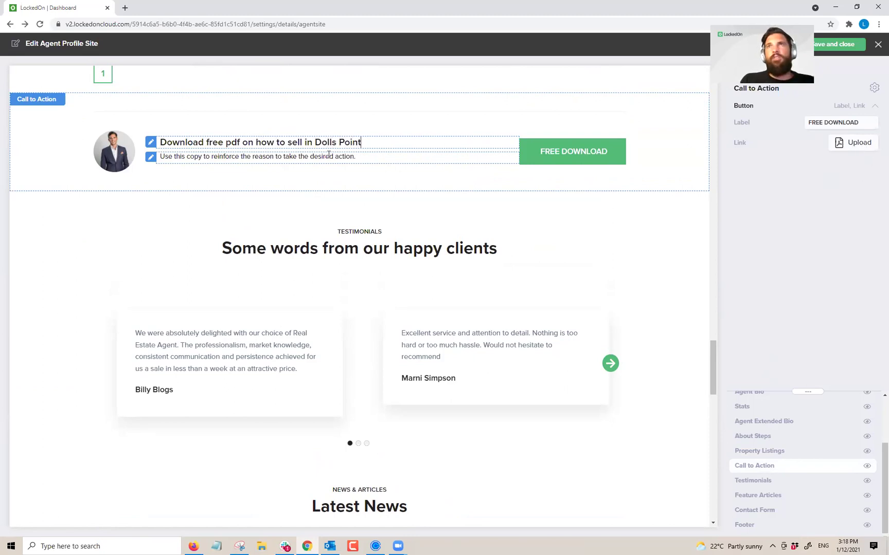
pyautogui.scroll(-1, 358, 161)
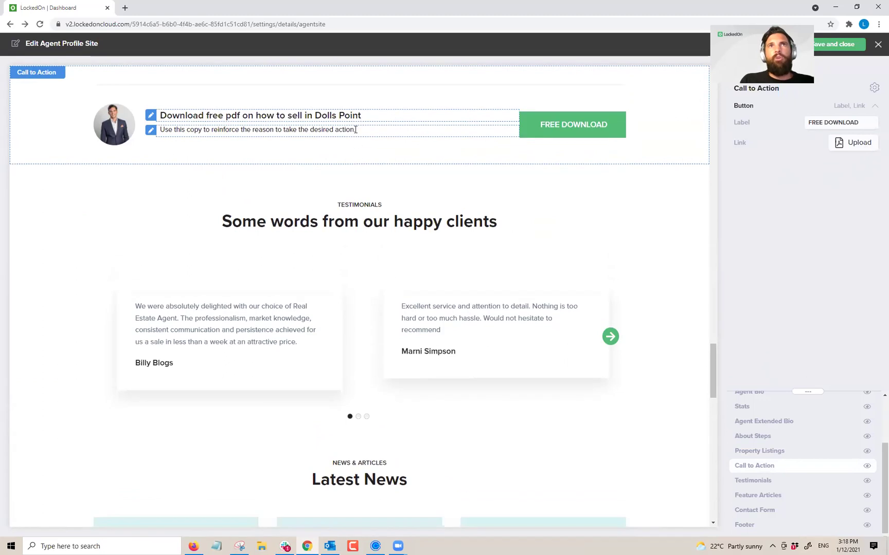
pyautogui.scroll(-3, 469, 205)
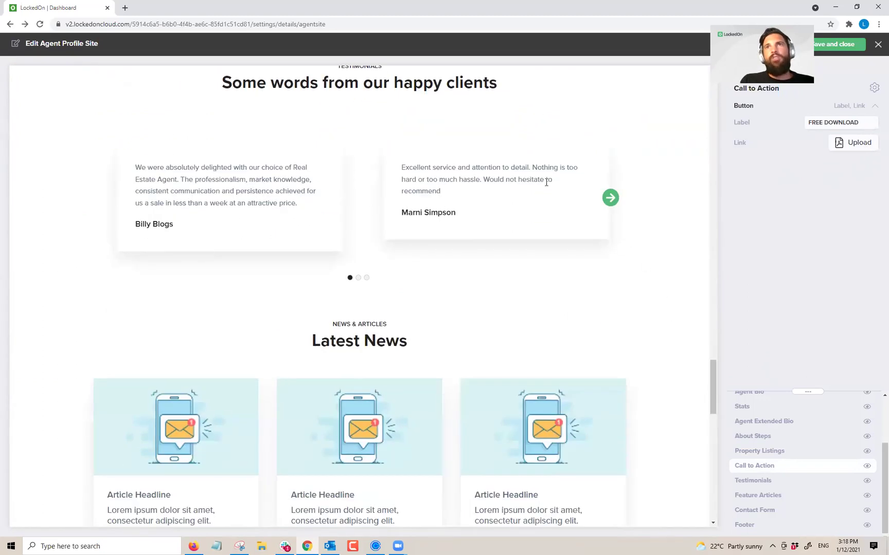
# Step: Add four vendor testimonials to the Testimonials section
pyautogui.click(752, 480)
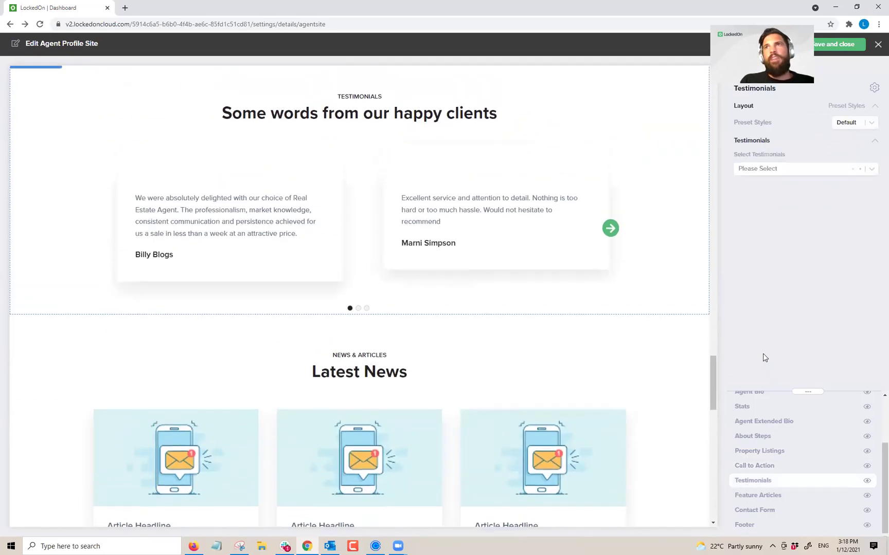
pyautogui.click(759, 170)
pyautogui.click(757, 181)
pyautogui.click(787, 187)
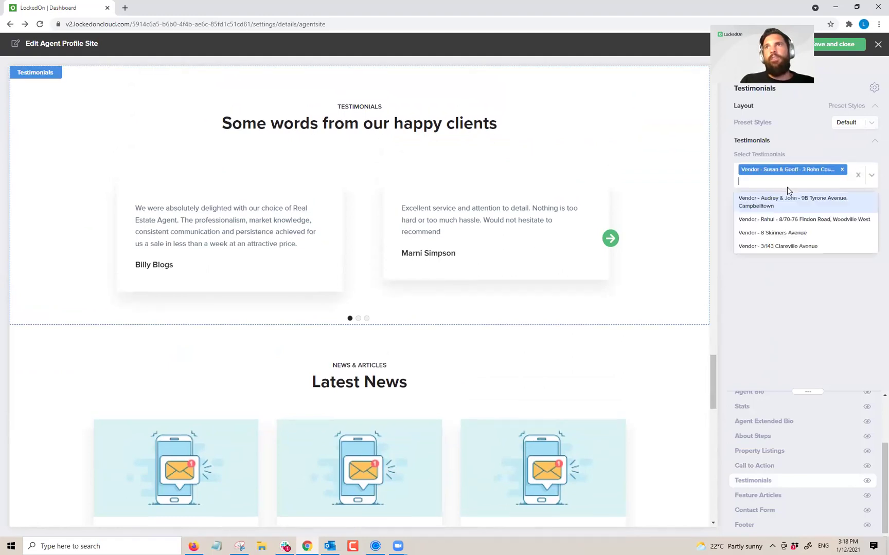
pyautogui.click(778, 219)
pyautogui.click(783, 196)
pyautogui.click(781, 229)
pyautogui.click(843, 200)
pyautogui.click(810, 235)
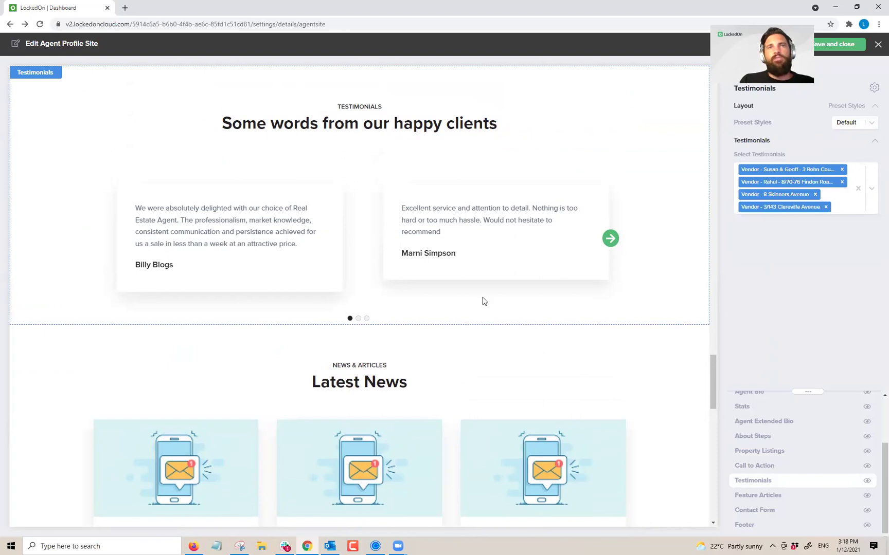
# Step: Add the end-of-financial-year, open inspections and 'Tips to maintain a healthy rental' feature articles
pyautogui.click(766, 495)
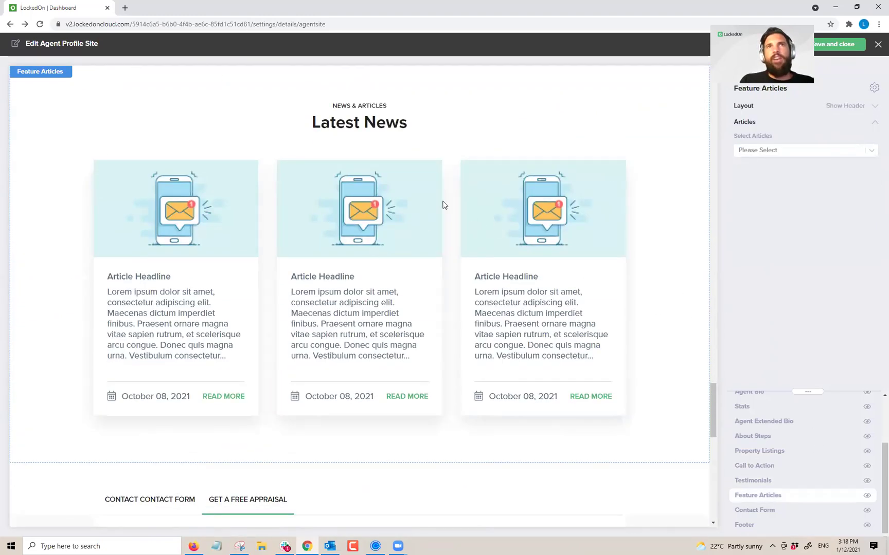
pyautogui.click(756, 149)
pyautogui.click(758, 168)
pyautogui.click(761, 160)
pyautogui.click(762, 216)
pyautogui.click(775, 177)
pyautogui.click(762, 204)
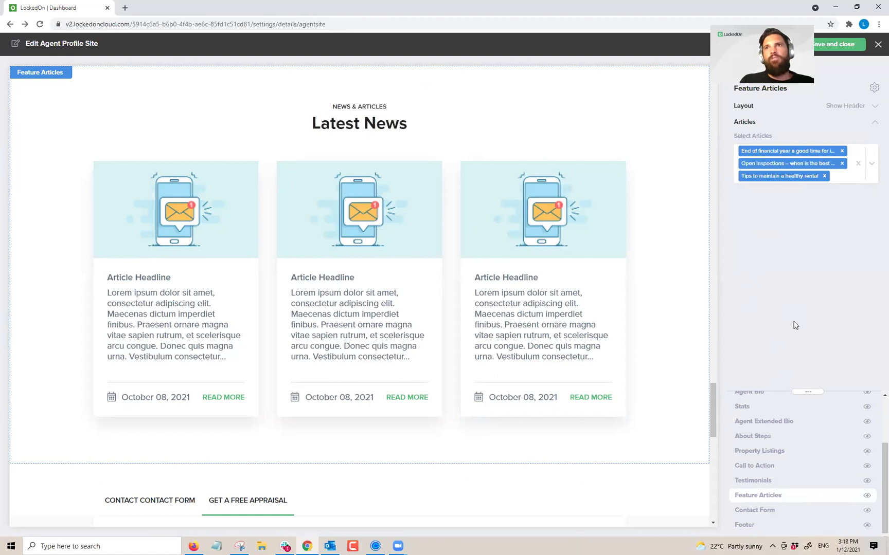
pyautogui.click(761, 510)
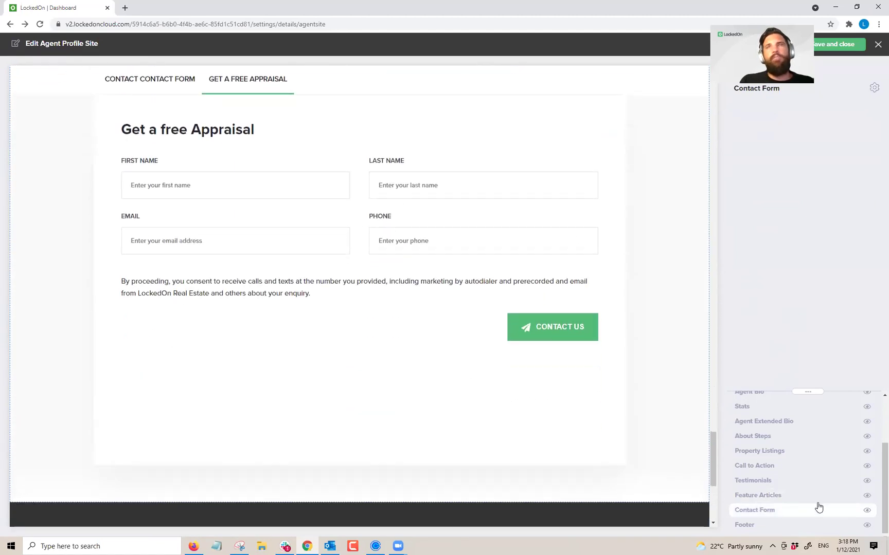
pyautogui.click(750, 522)
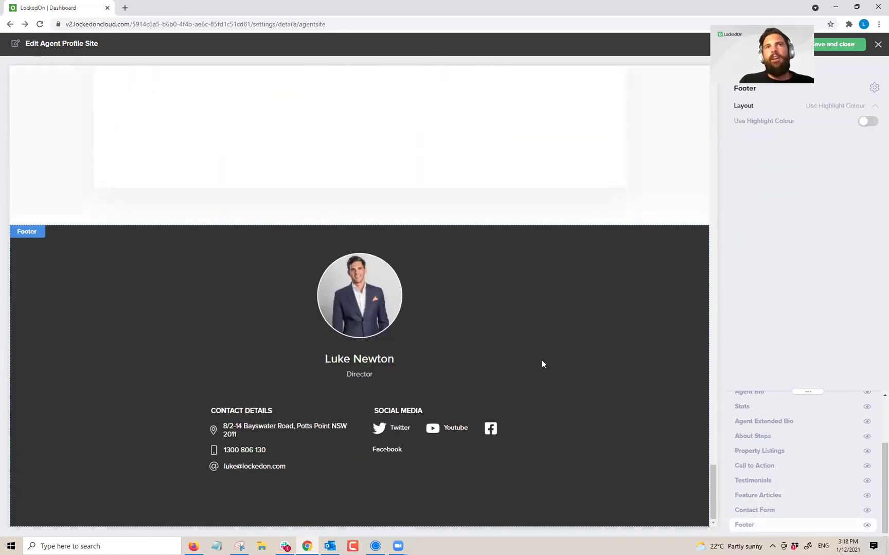
# Step: Close the site editor, preview the live agent profile site, and scroll its Dolls Point page
pyautogui.click(841, 46)
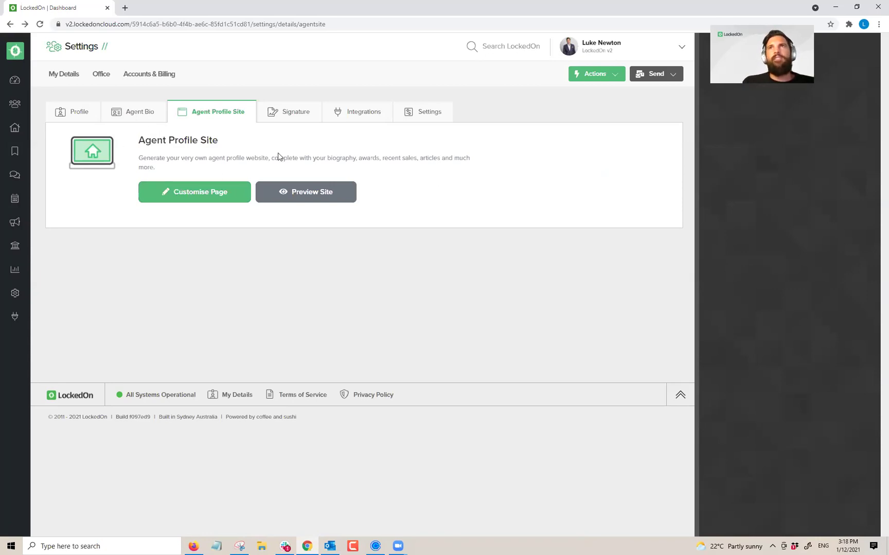
pyautogui.click(262, 200)
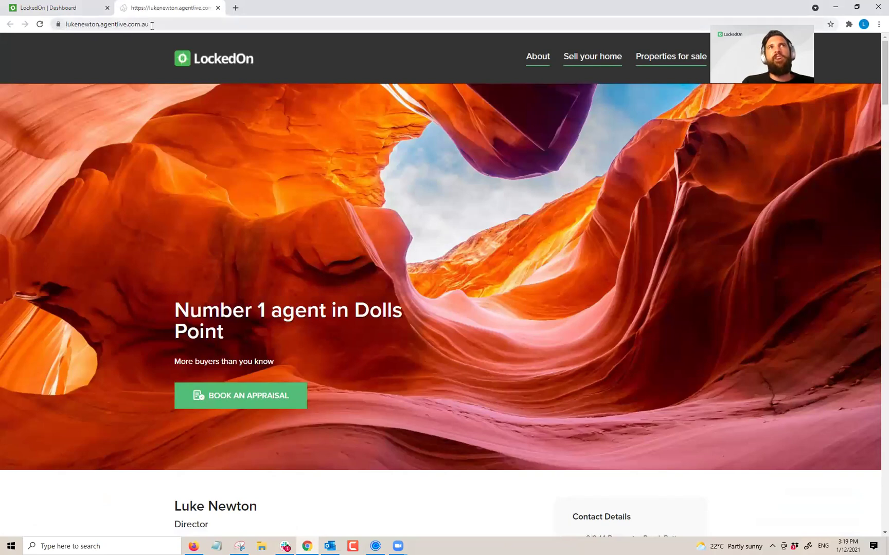
pyautogui.scroll(-7, 253, 218)
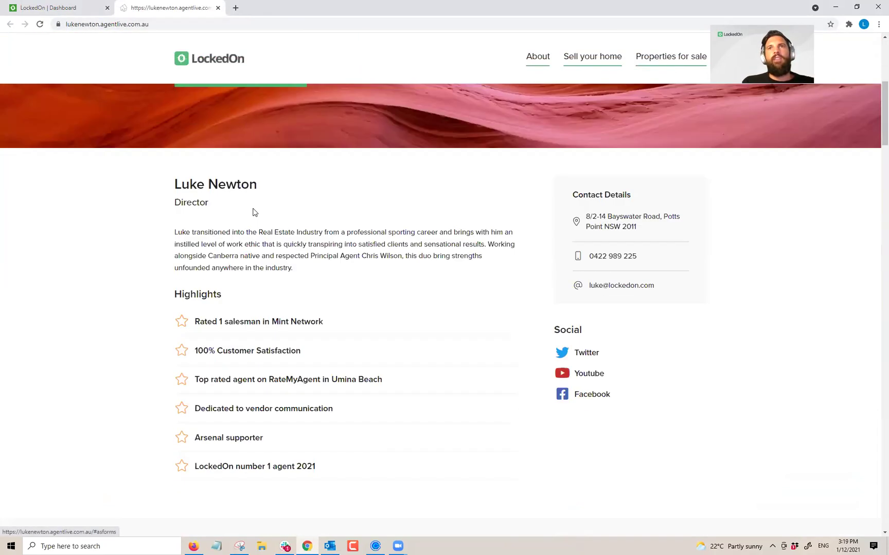
pyautogui.scroll(-8, 250, 208)
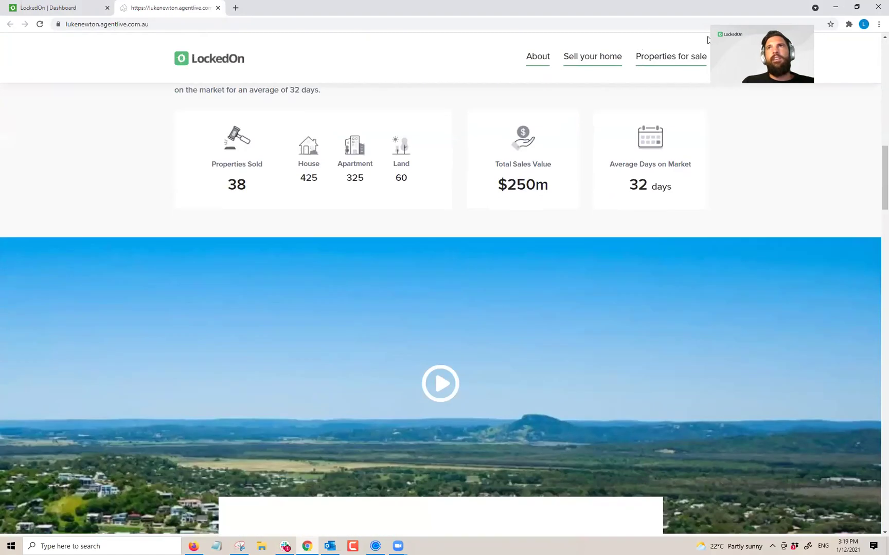
# Step: Generate a QR code for the live profile site's address from the address bar
pyautogui.click(816, 27)
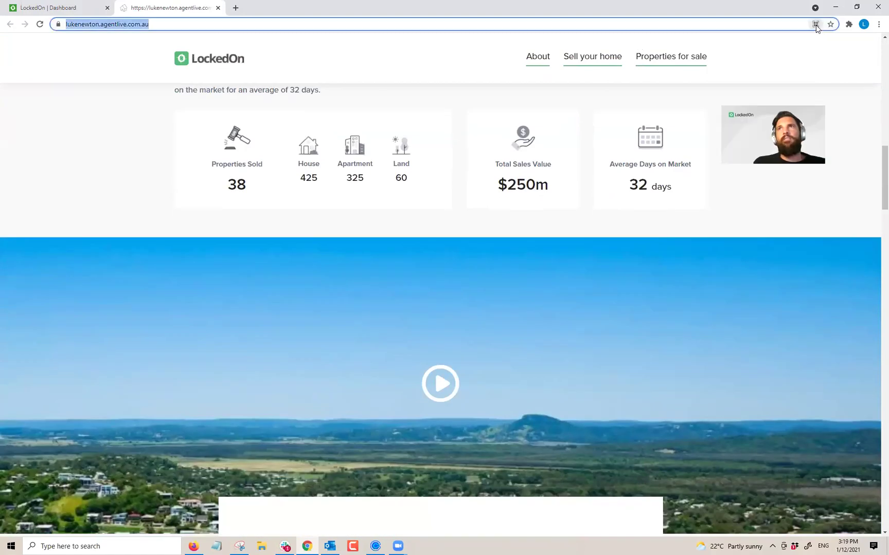
pyautogui.click(815, 25)
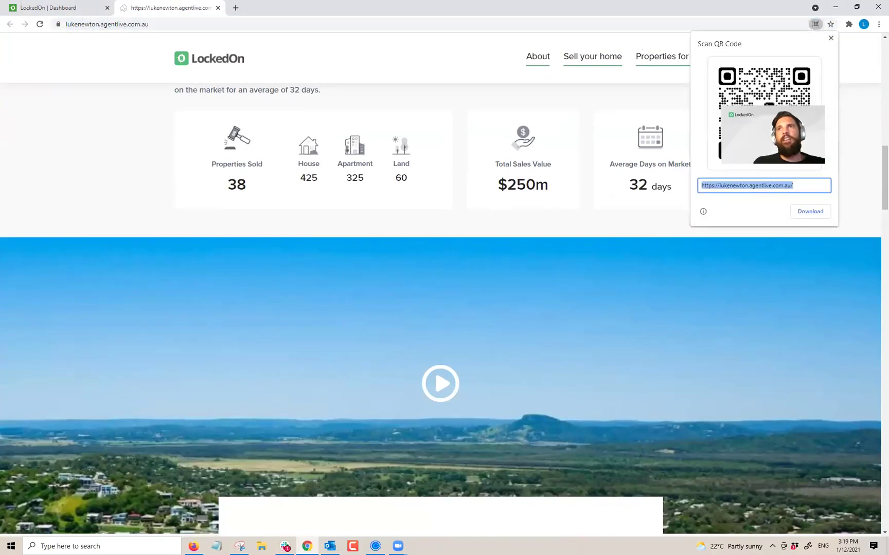
pyautogui.scroll(-20, 527, 219)
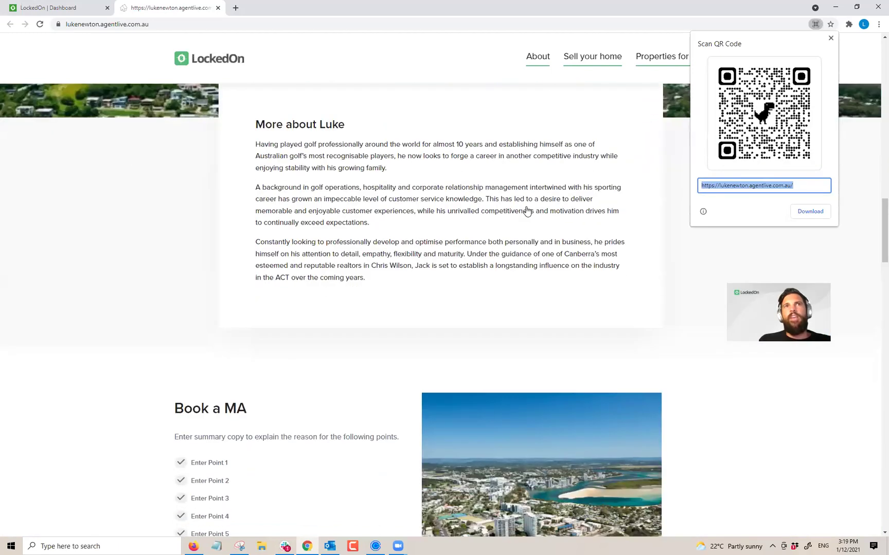
pyautogui.scroll(-12, 526, 208)
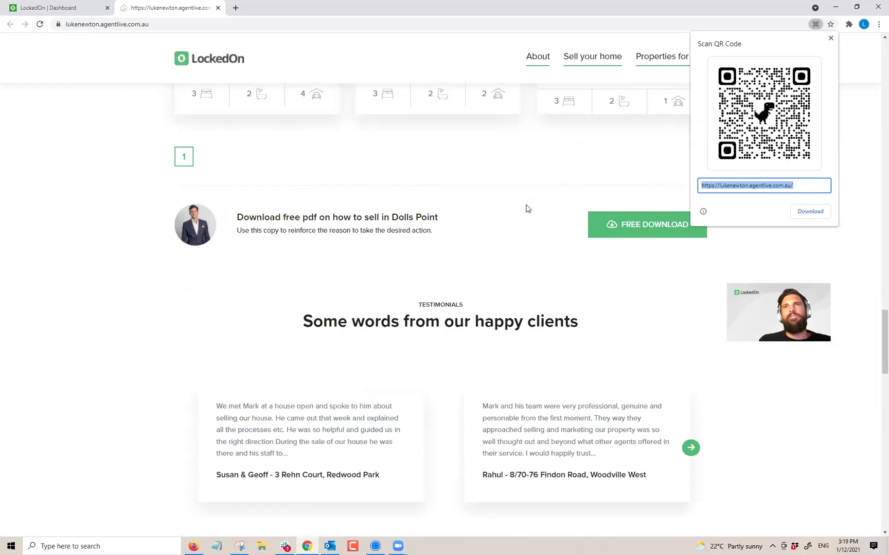
pyautogui.scroll(-10, 525, 214)
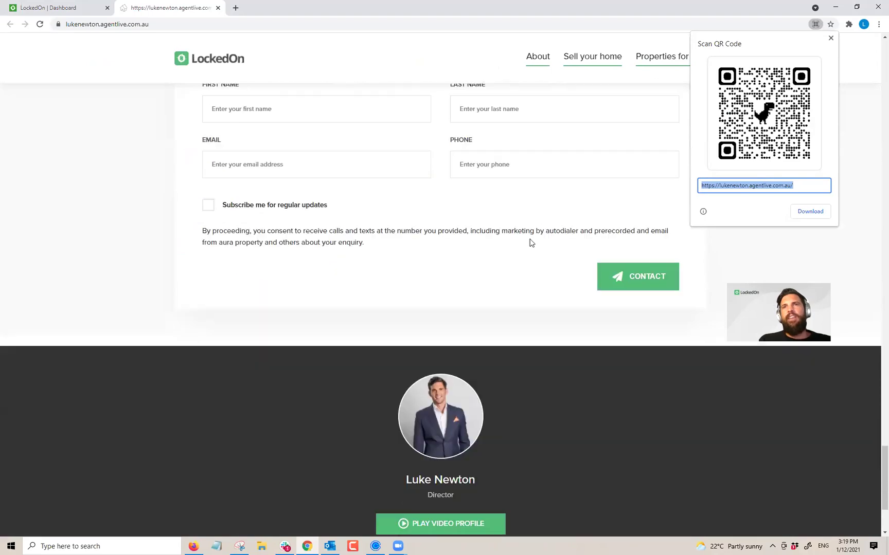
pyautogui.moveTo(885, 494); pyautogui.dragTo(854, 98)
pyautogui.scroll(10, 571, 109)
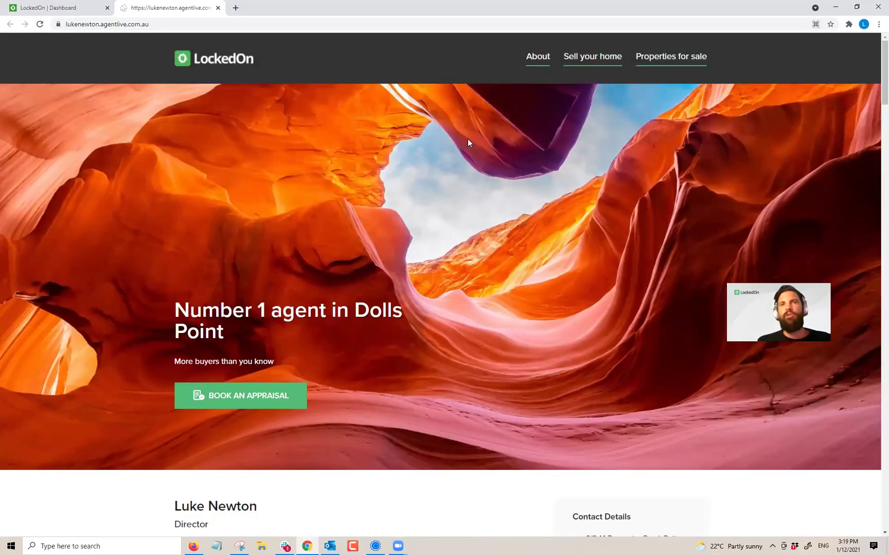
pyautogui.click(817, 24)
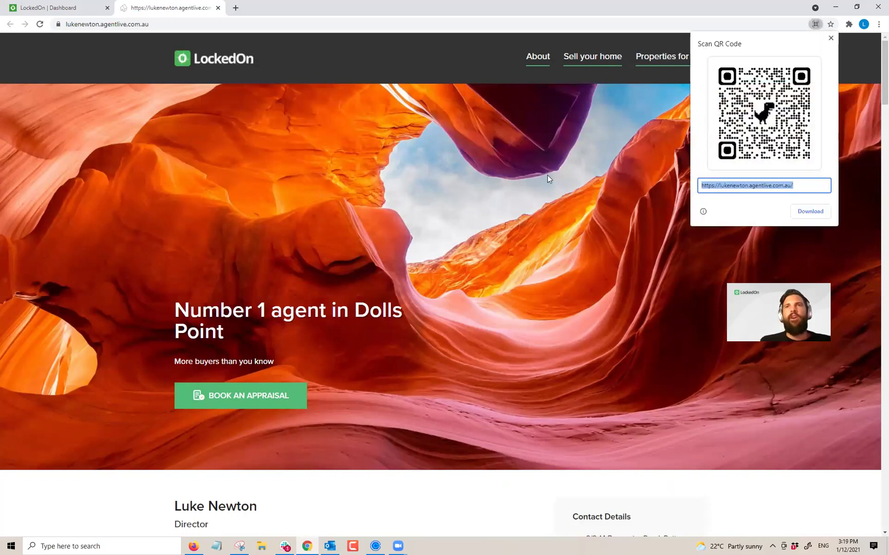
pyautogui.scroll(-5, 336, 214)
pyautogui.scroll(5, 340, 221)
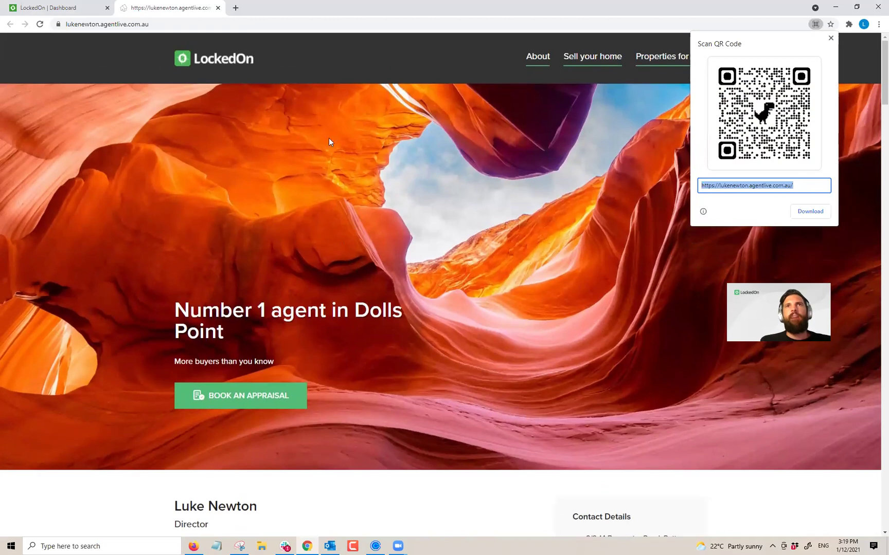
pyautogui.scroll(-3, 321, 298)
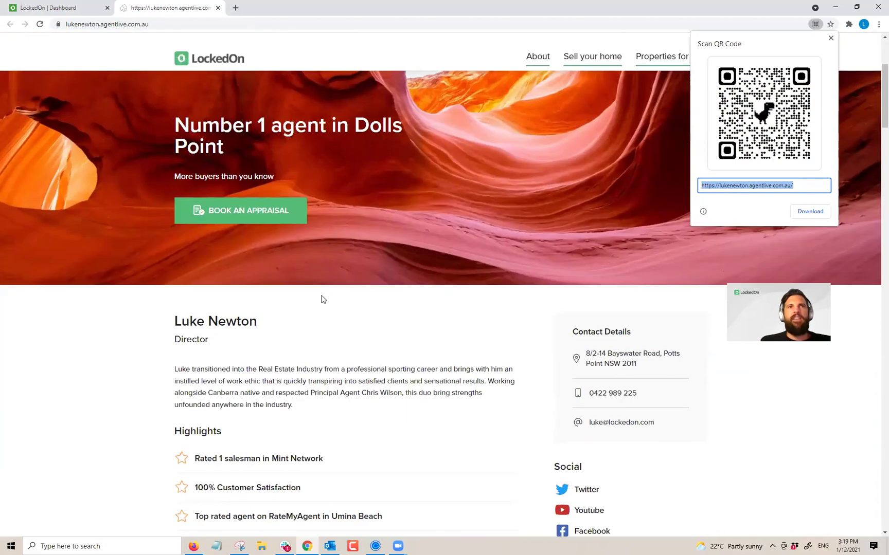
pyautogui.click(232, 215)
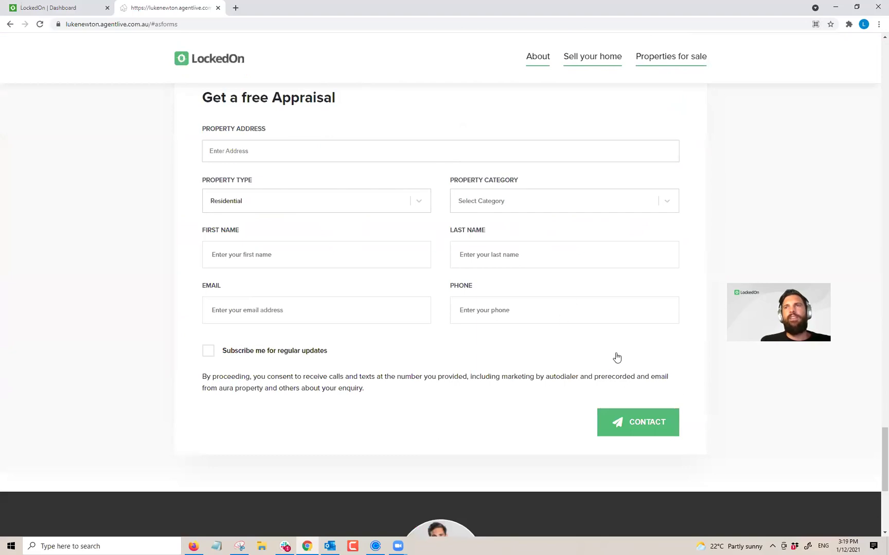
pyautogui.scroll(10, 616, 357)
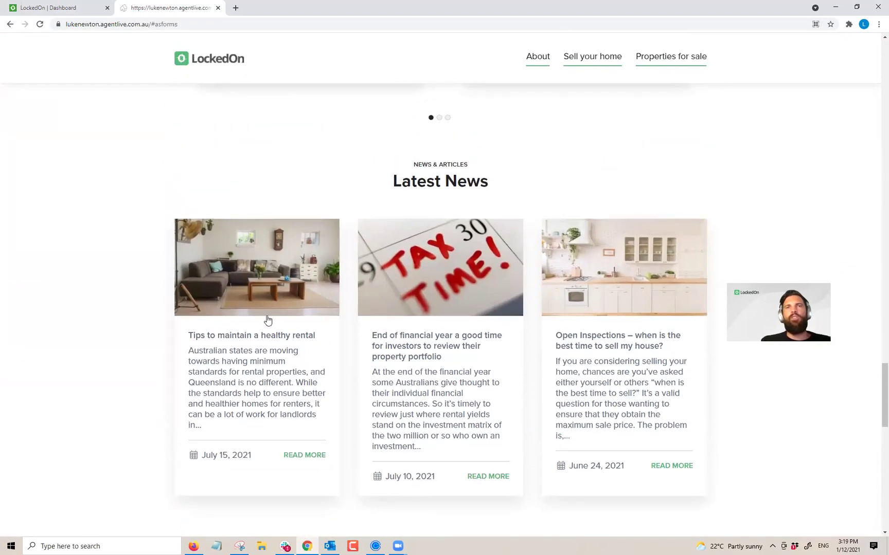
pyautogui.scroll(3, 424, 263)
pyautogui.scroll(-4, 473, 214)
pyautogui.scroll(5, 452, 311)
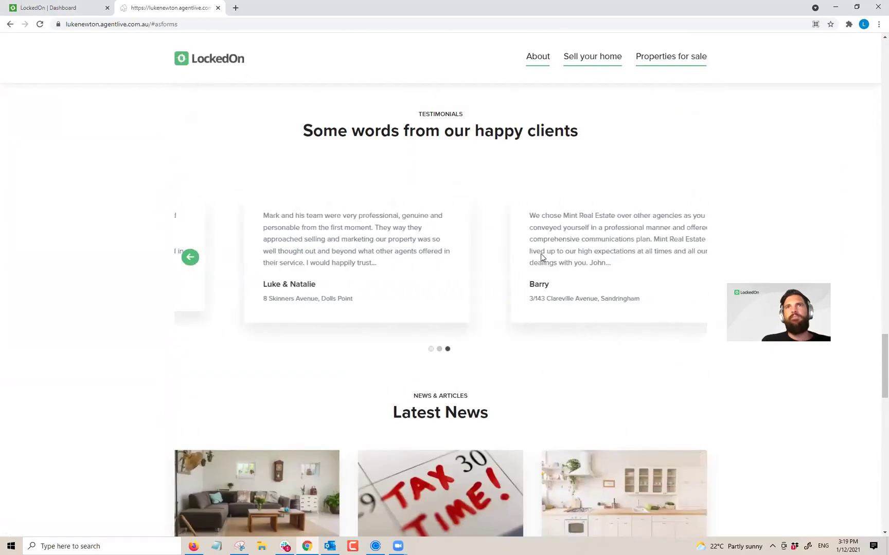
pyautogui.scroll(3, 537, 273)
pyautogui.scroll(6, 623, 263)
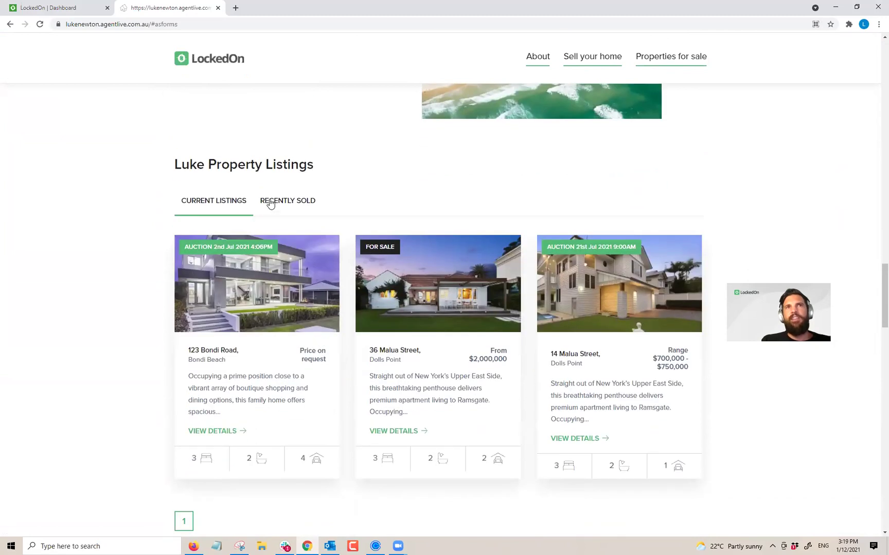
pyautogui.click(271, 203)
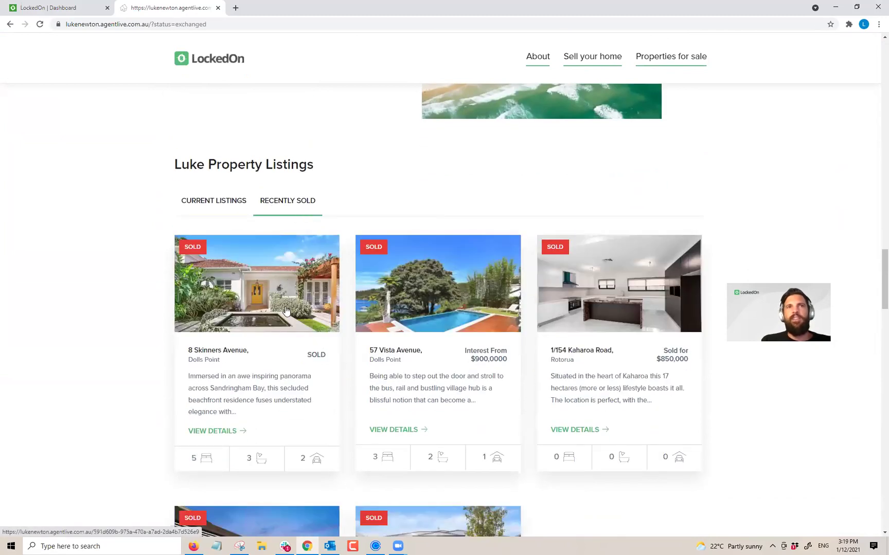
pyautogui.click(284, 306)
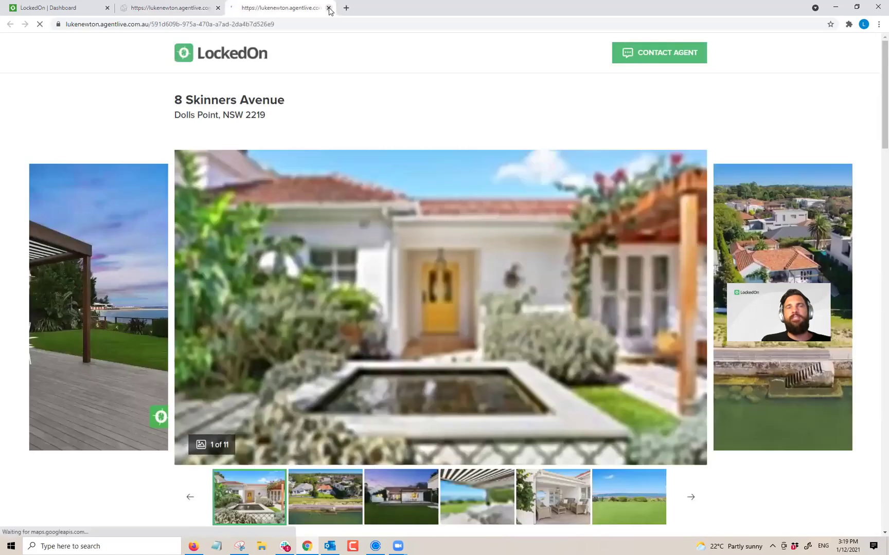
pyautogui.click(328, 8)
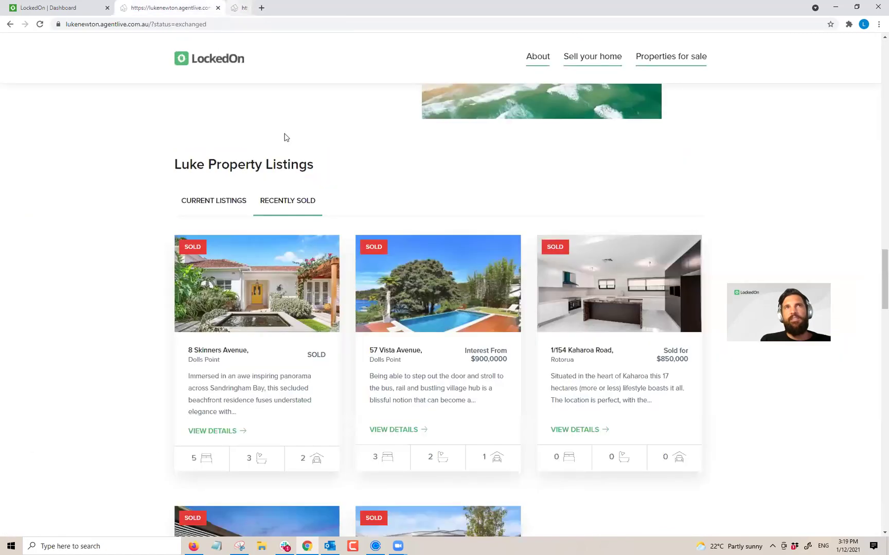
pyautogui.scroll(4, 285, 209)
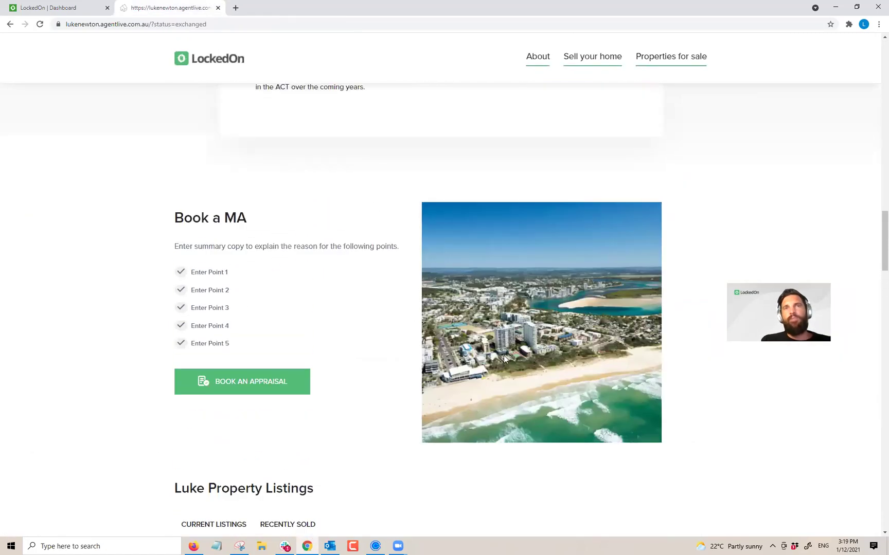
pyautogui.scroll(-1, 406, 313)
pyautogui.scroll(-1, 394, 307)
pyautogui.scroll(8, 406, 311)
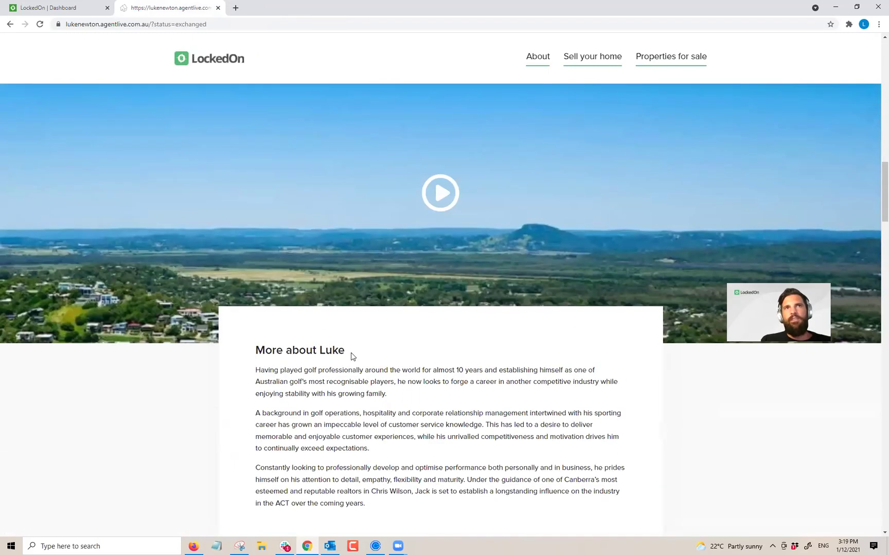
pyautogui.scroll(1, 401, 329)
# Step: Play and close the bio banner video, then return to the top of the site
pyautogui.click(452, 301)
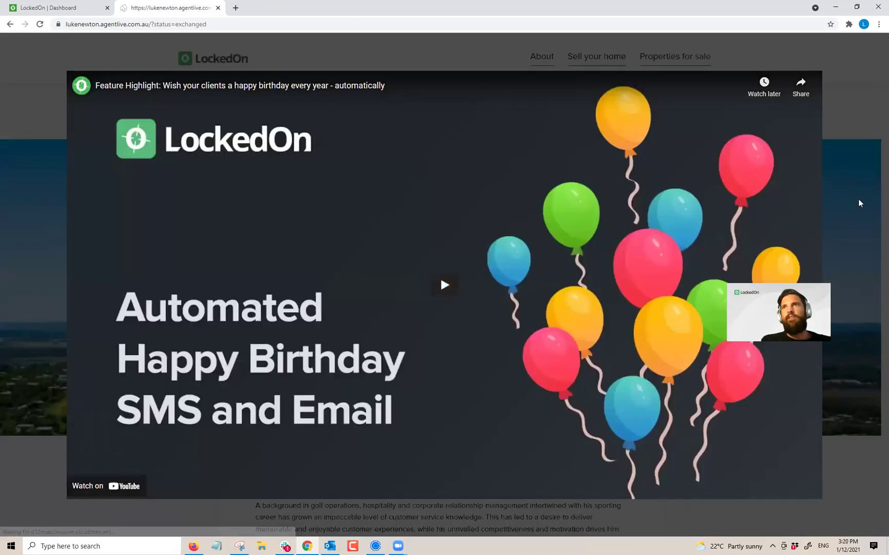
pyautogui.click(859, 203)
pyautogui.scroll(5, 329, 262)
pyautogui.scroll(-1, 343, 302)
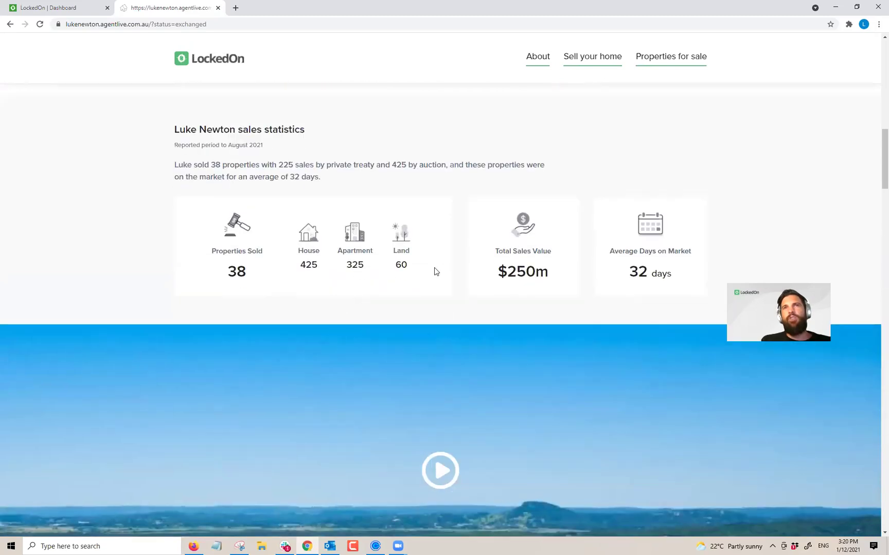
pyautogui.scroll(3, 433, 272)
pyautogui.scroll(5, 338, 323)
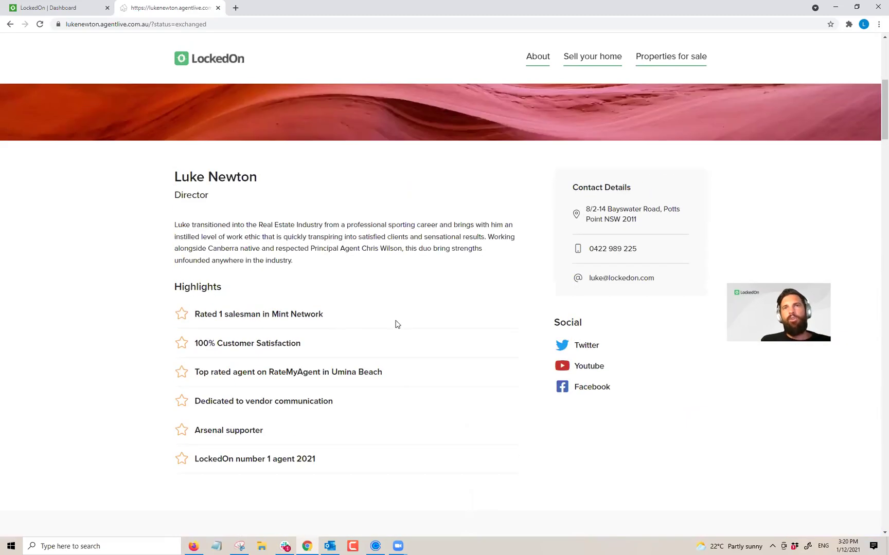
pyautogui.scroll(6, 400, 324)
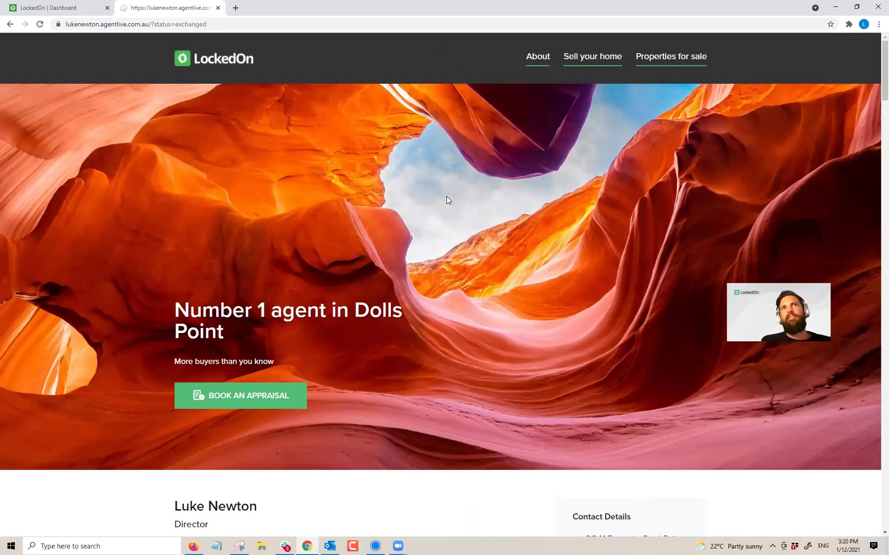
# Step: Try the Properties for sale and Sell your home links, back out of each 404, and close the preview
pyautogui.click(648, 58)
pyautogui.click(10, 24)
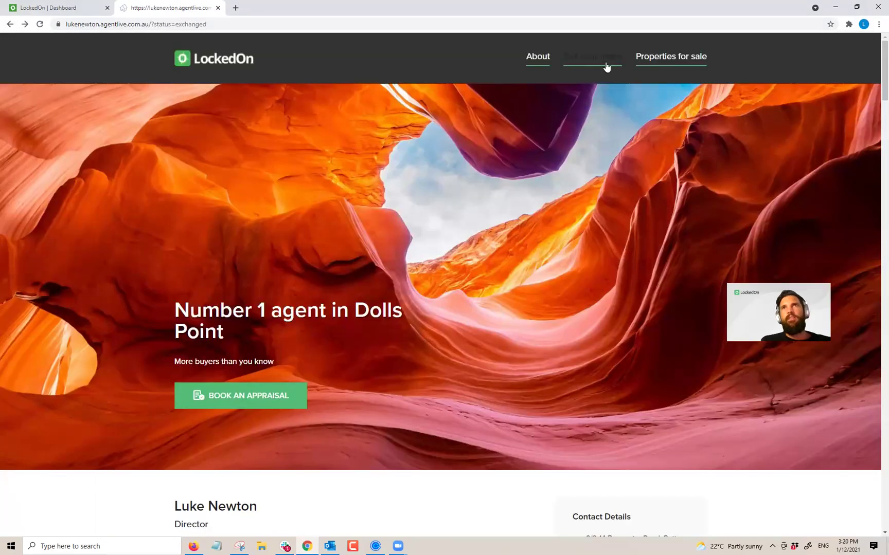
pyautogui.click(602, 58)
pyautogui.click(10, 24)
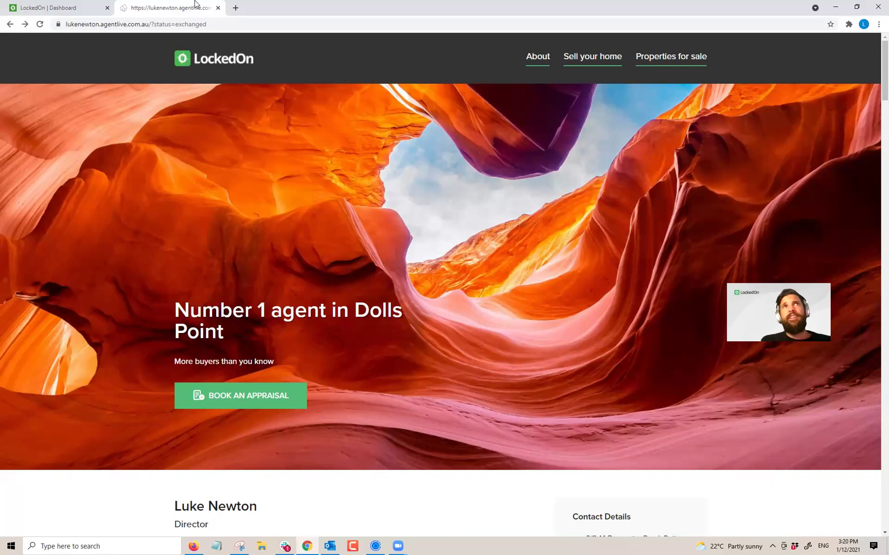
pyautogui.click(218, 8)
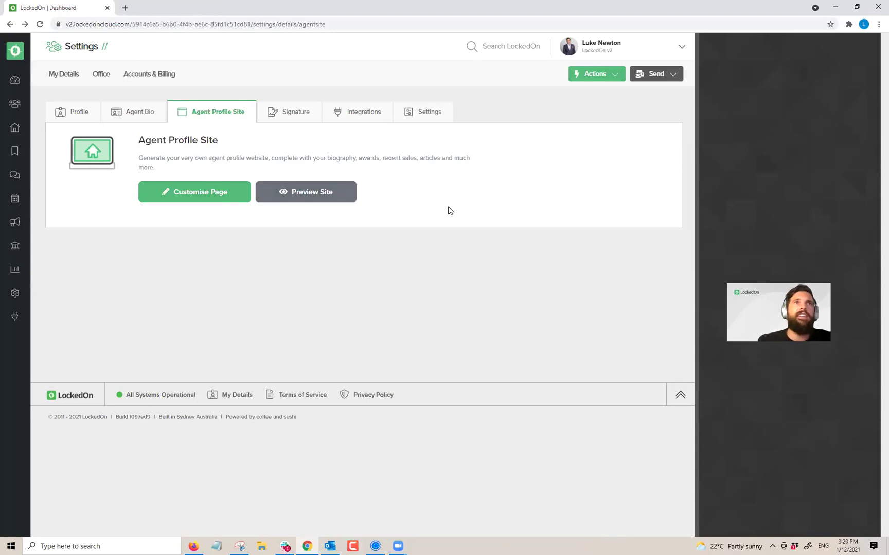
# Step: Load the example agent site in a new tab from the 'mel' address suggestion
pyautogui.click(125, 8)
pyautogui.write('meli')
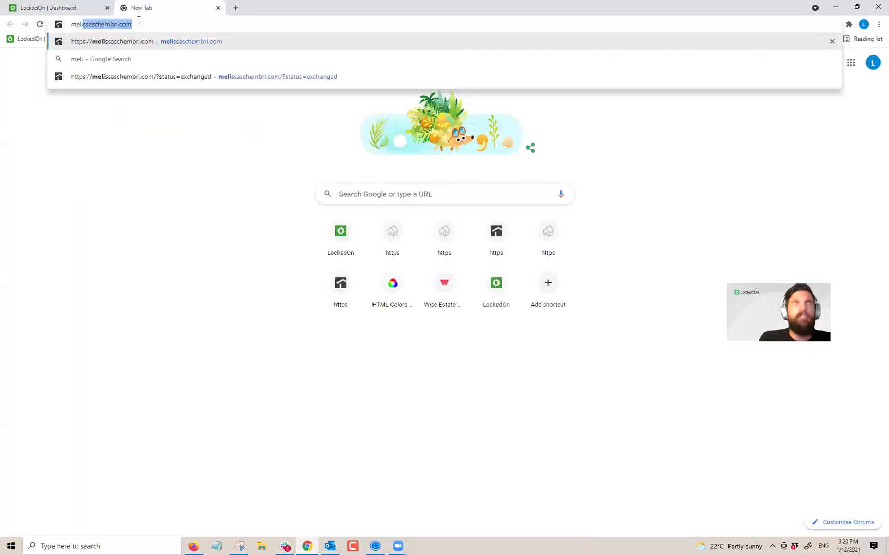
pyautogui.press('Right')
pyautogui.press('Return')
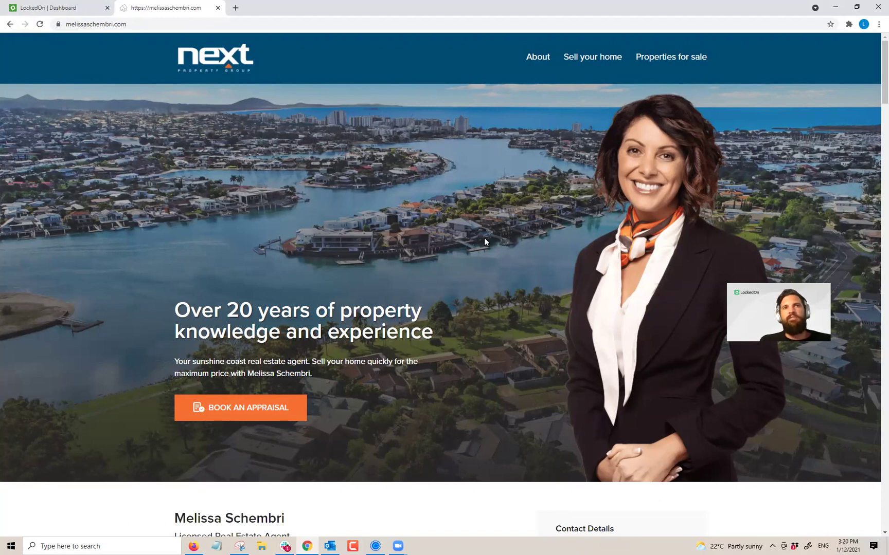
# Step: Scroll through the example agent site, return to its top, and close its tab
pyautogui.scroll(-8, 484, 238)
pyautogui.scroll(-20, 394, 221)
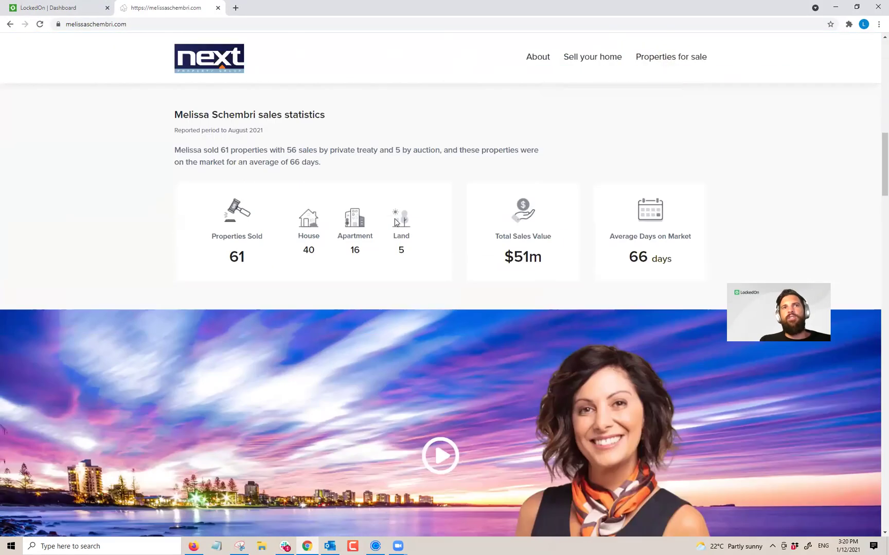
pyautogui.scroll(-20, 396, 220)
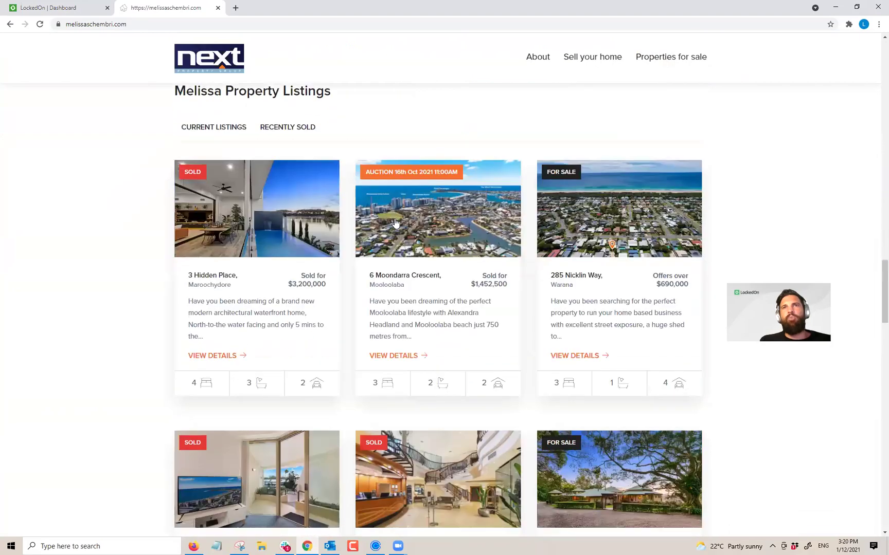
pyautogui.scroll(-10, 396, 219)
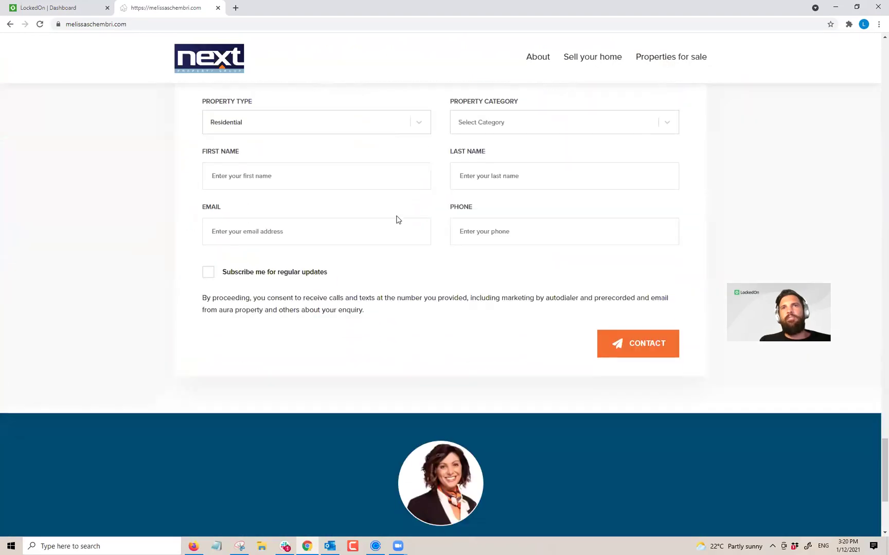
pyautogui.scroll(9, 711, 323)
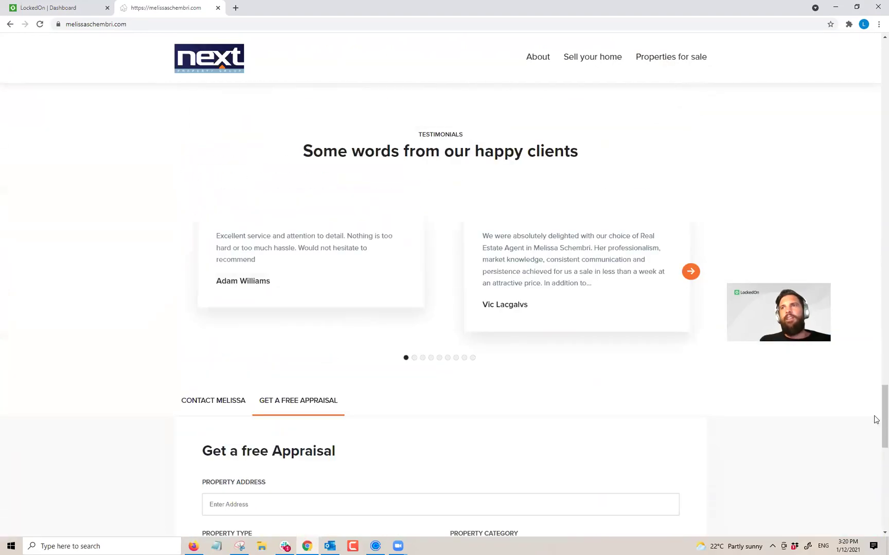
pyautogui.moveTo(880, 418); pyautogui.dragTo(875, 72)
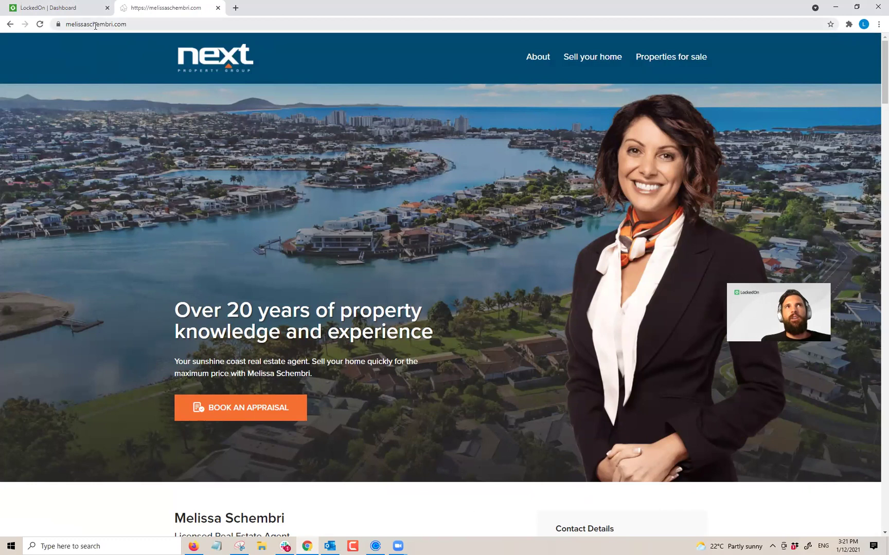
pyautogui.click(217, 7)
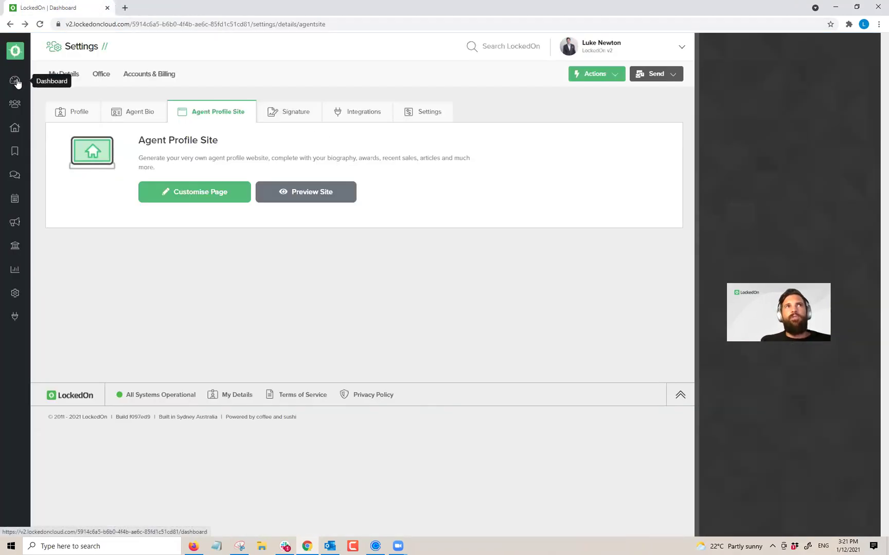
# Step: Switch to the Dashboard and select text in its update hint line
pyautogui.click(14, 80)
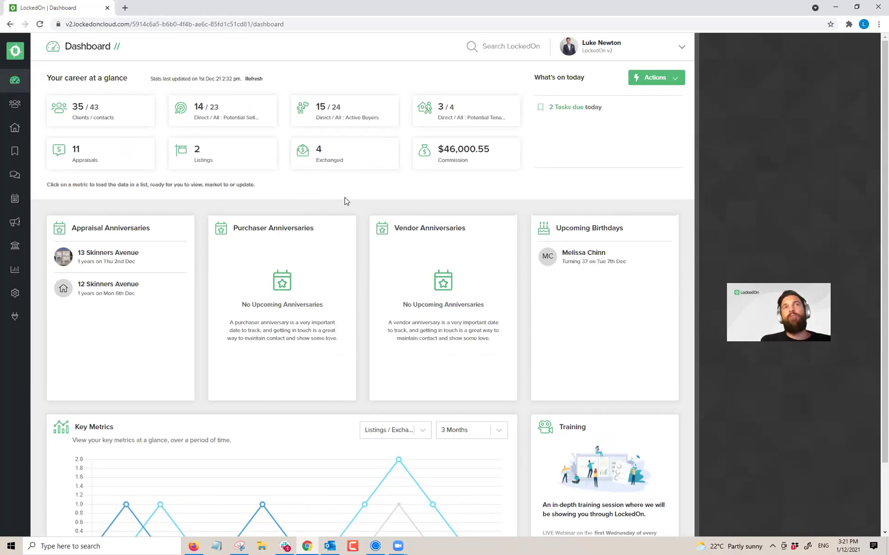
pyautogui.doubleClick(245, 185)
pyautogui.click(331, 191)
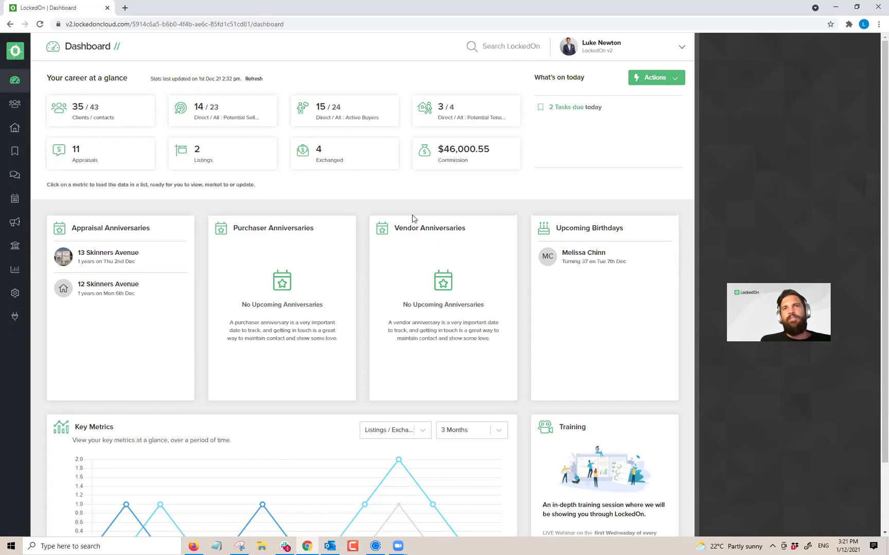
pyautogui.tripleClick(232, 185)
pyautogui.click(304, 197)
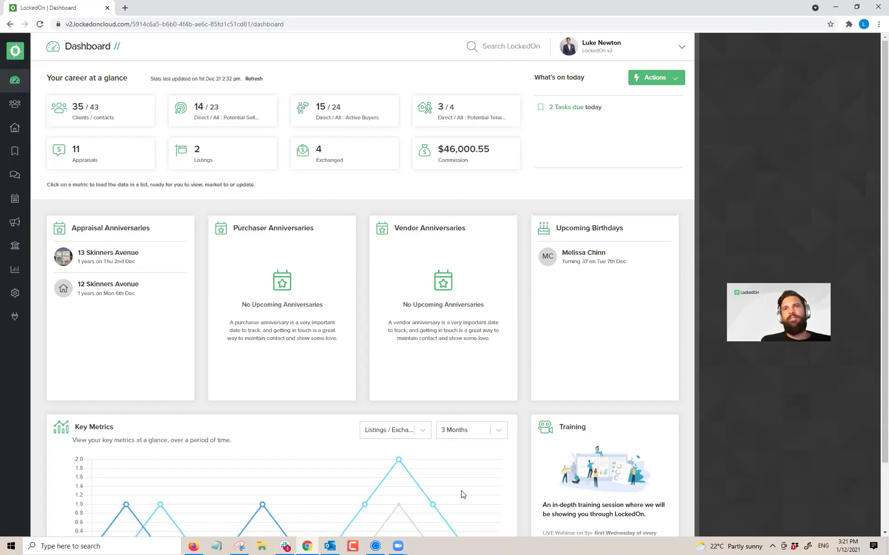